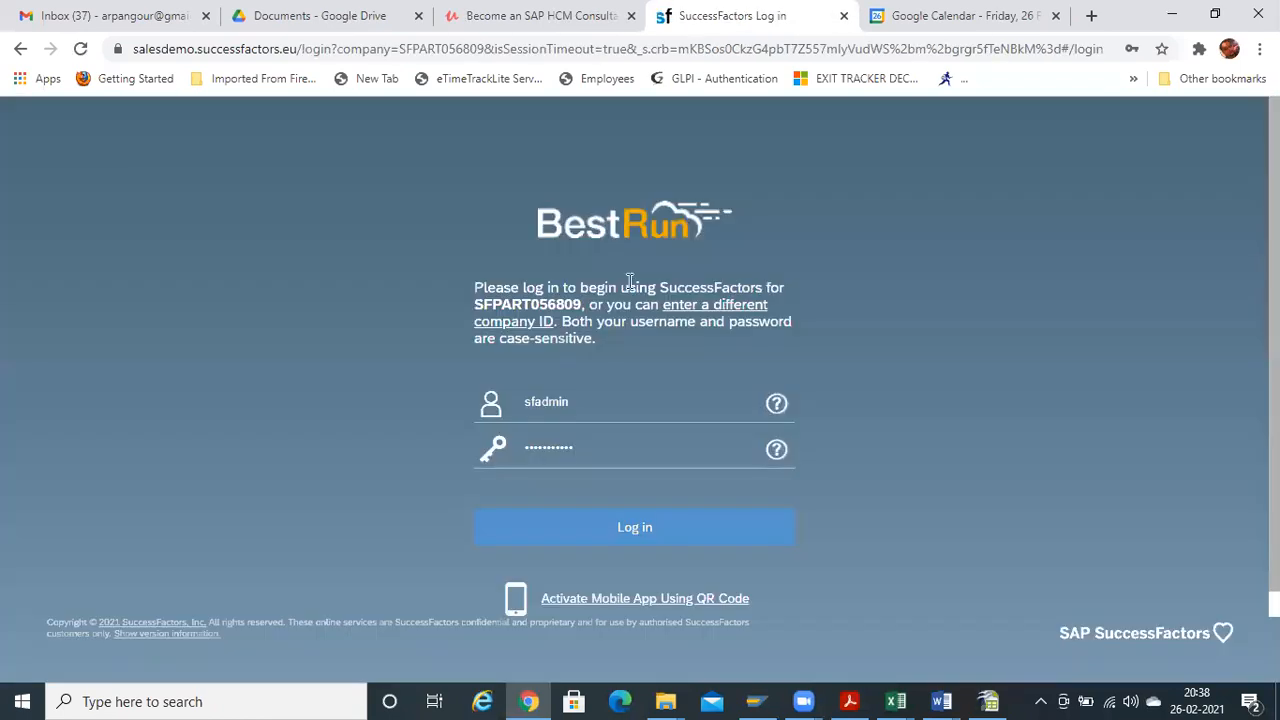
Log in to the SuccessFactors demo instance with the prefilled credentials
left_click(657, 530)
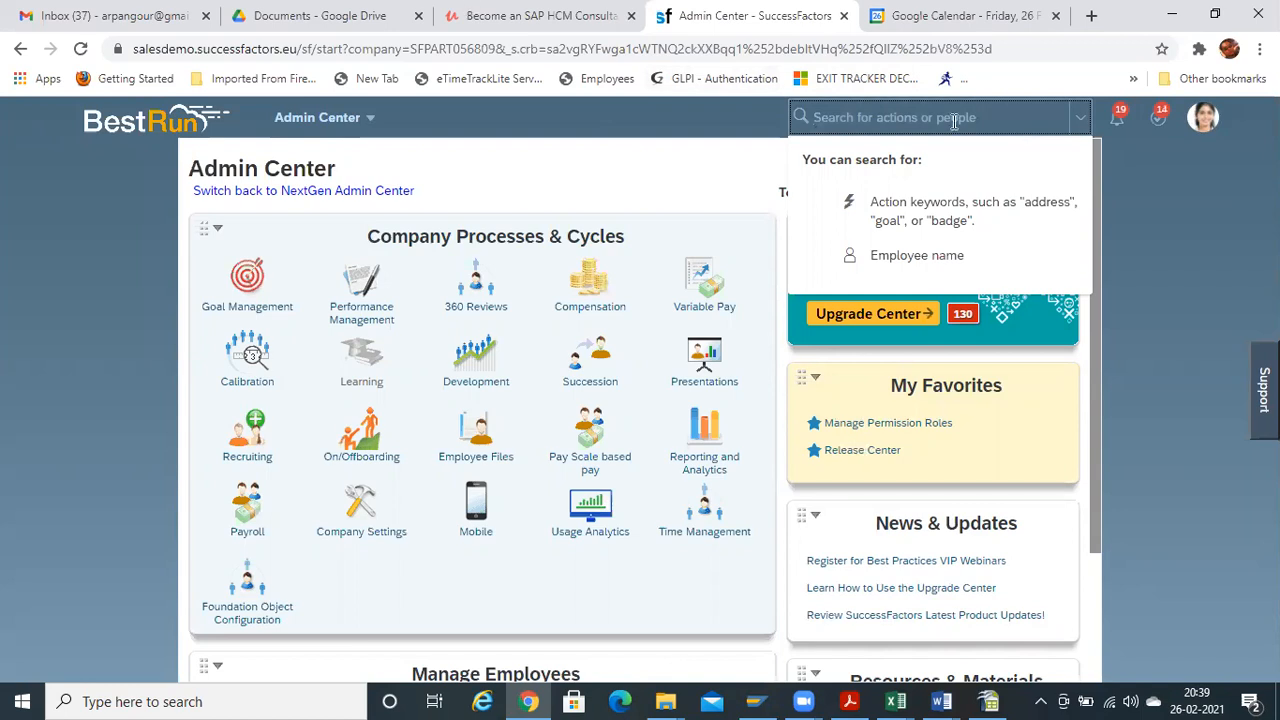
Open Manage Business Configuration from the search and close the Google Calendar tab
type("MANAGE")
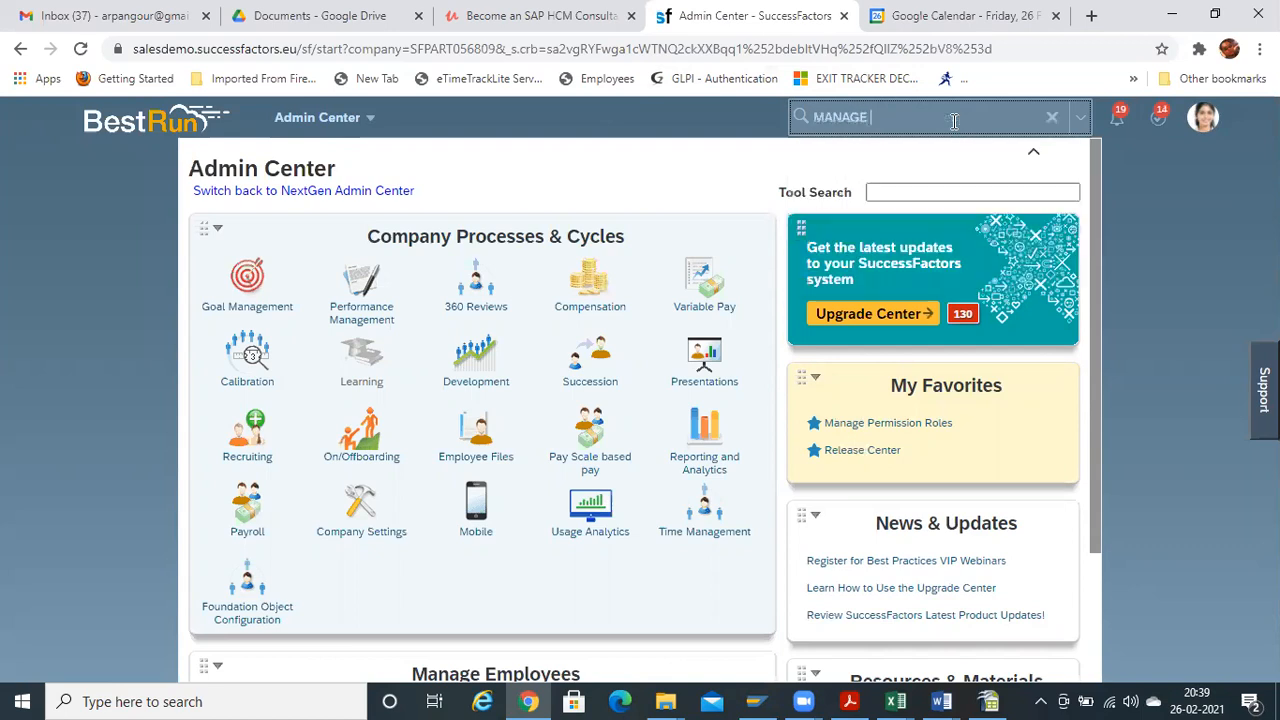
type(" business")
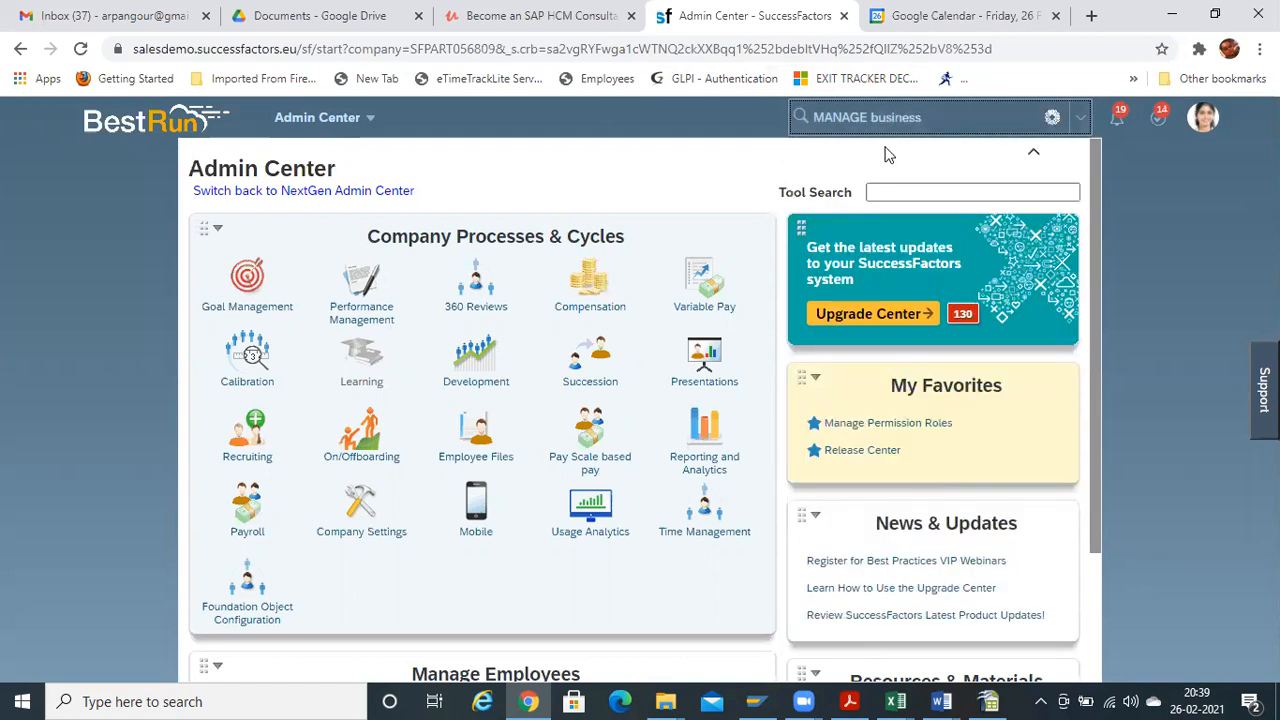
type(" con")
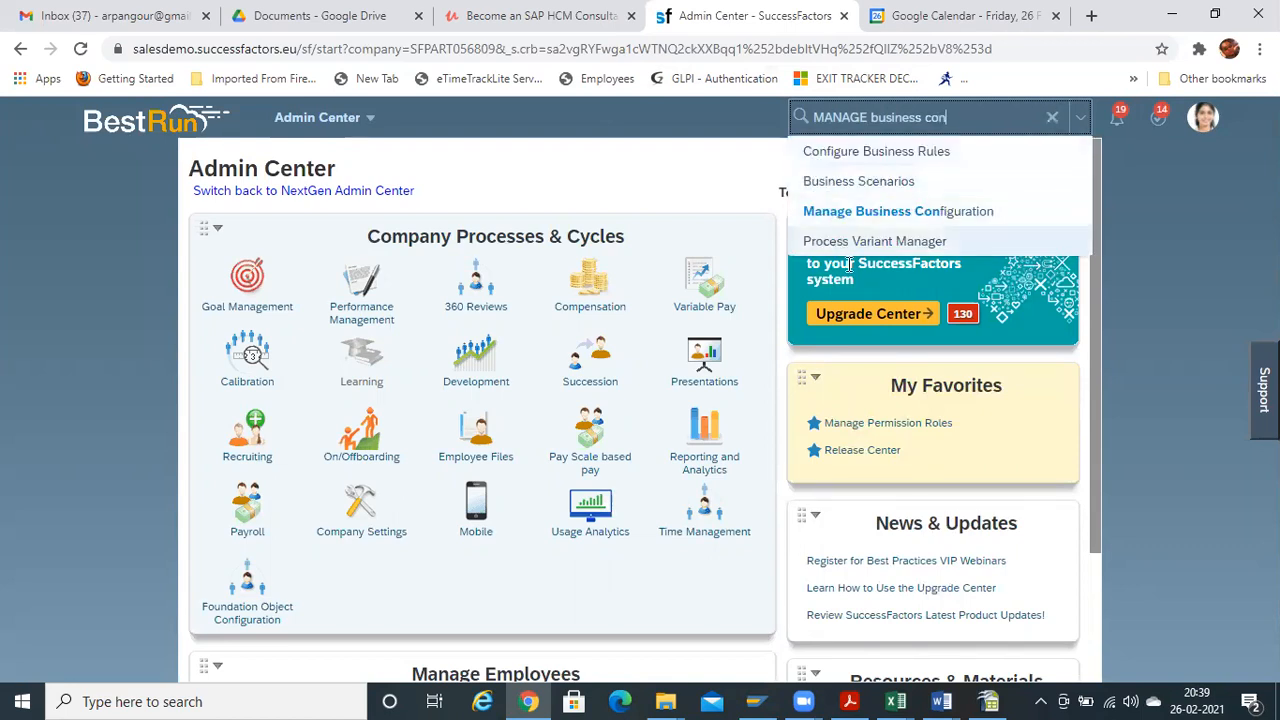
left_click(857, 218)
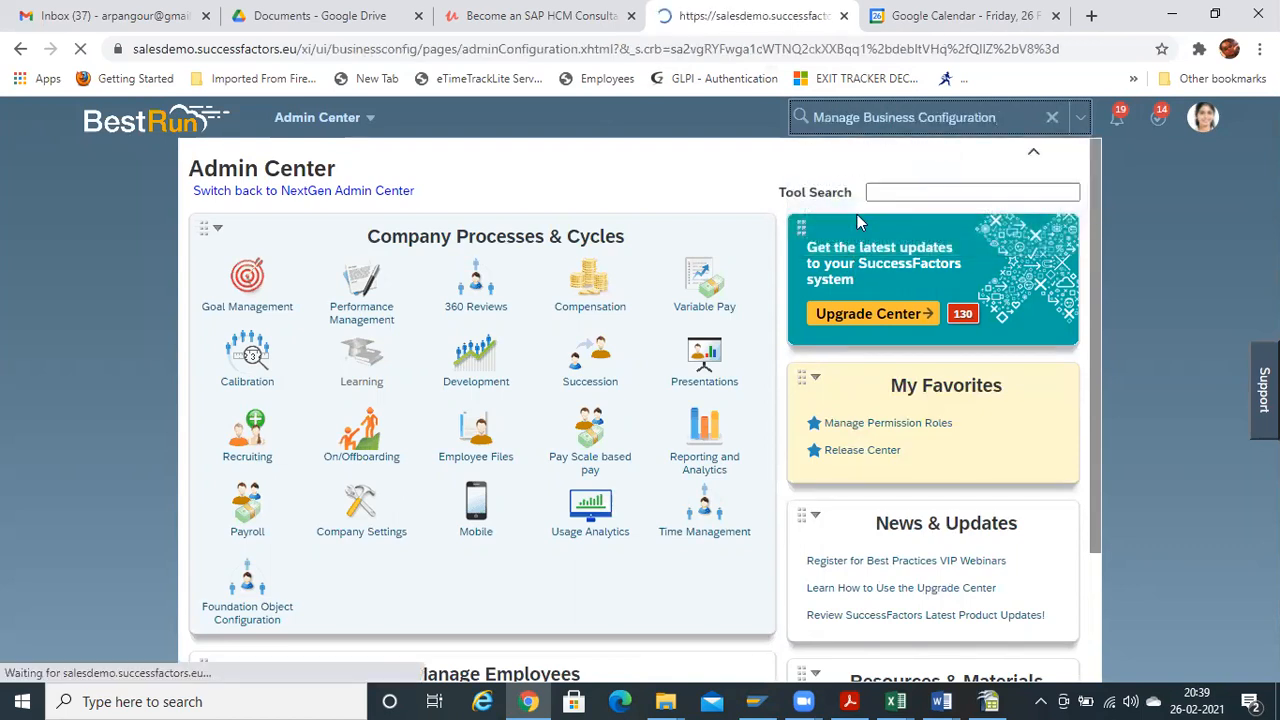
left_click(1050, 16)
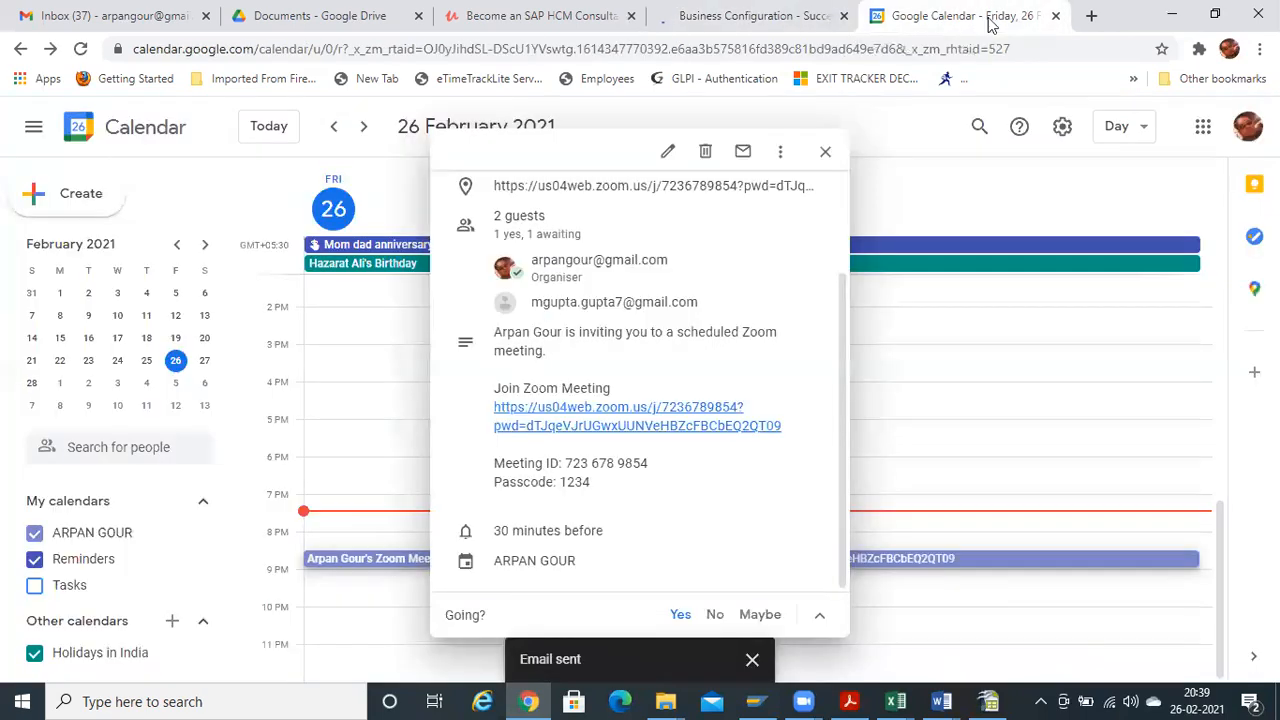
left_click(1052, 16)
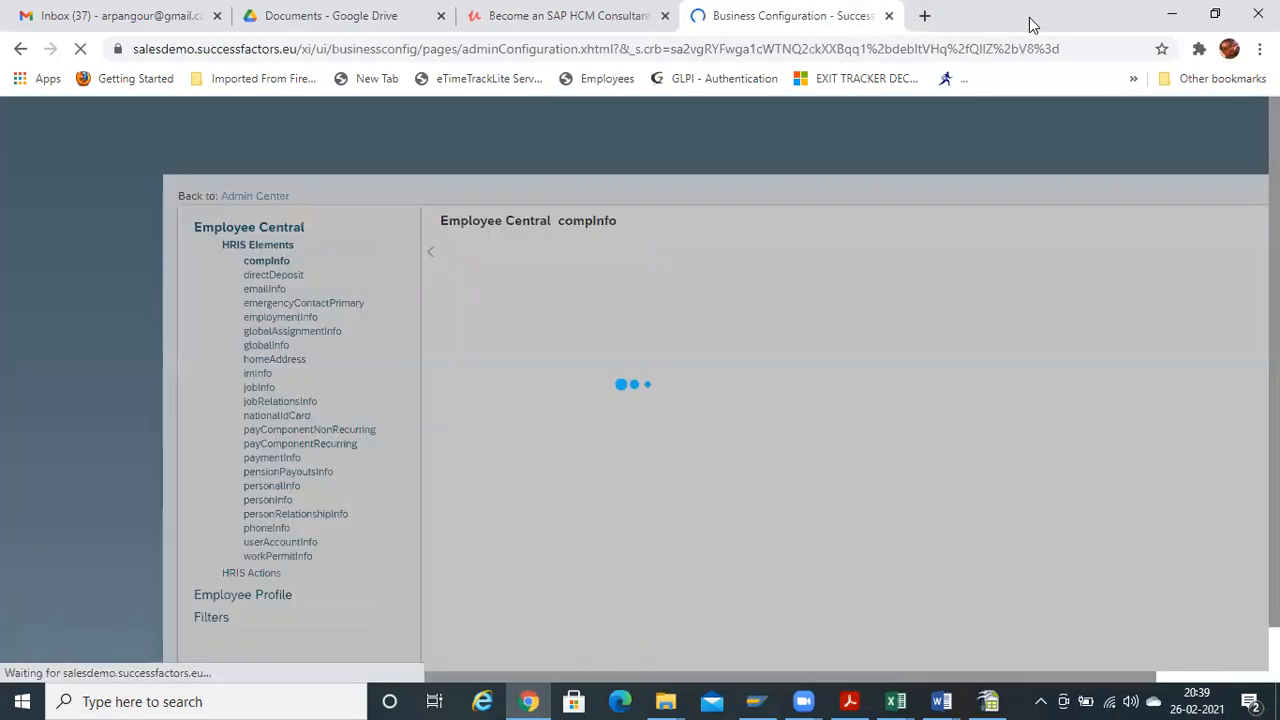
Duplicate the Business Configuration page into a second browser tab
left_click(922, 16)
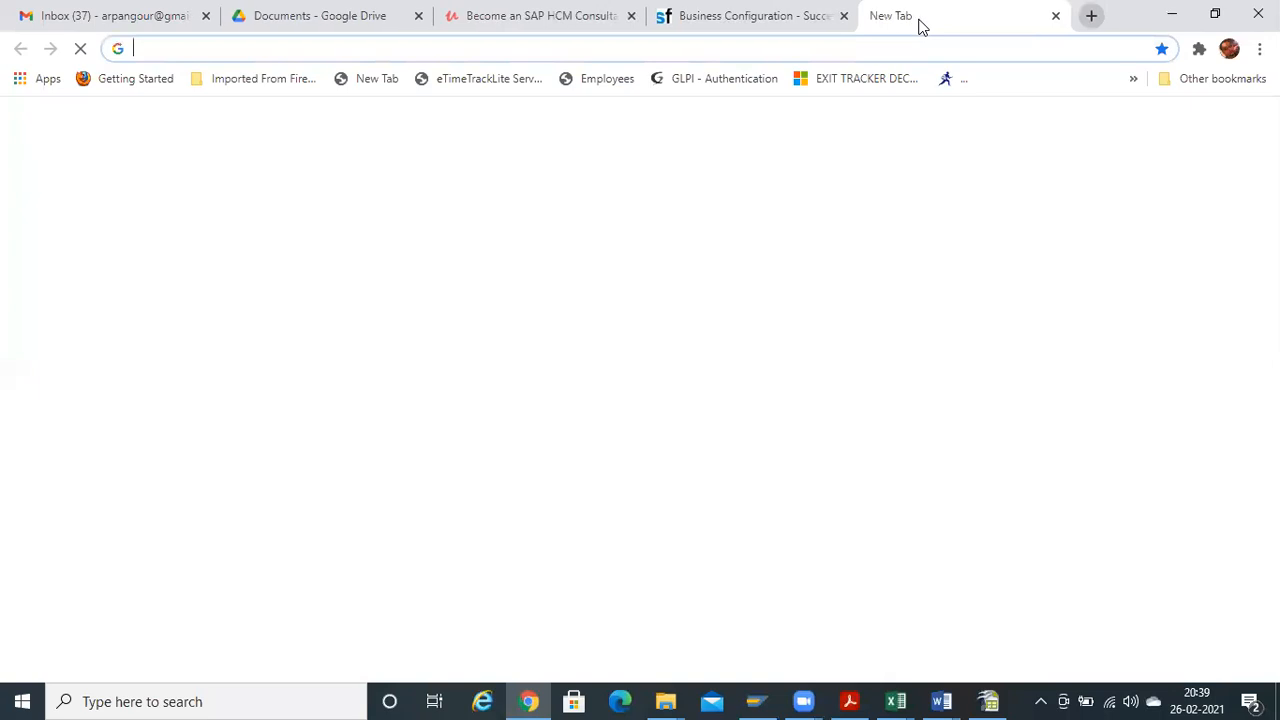
left_click(1055, 16)
right_click(826, 16)
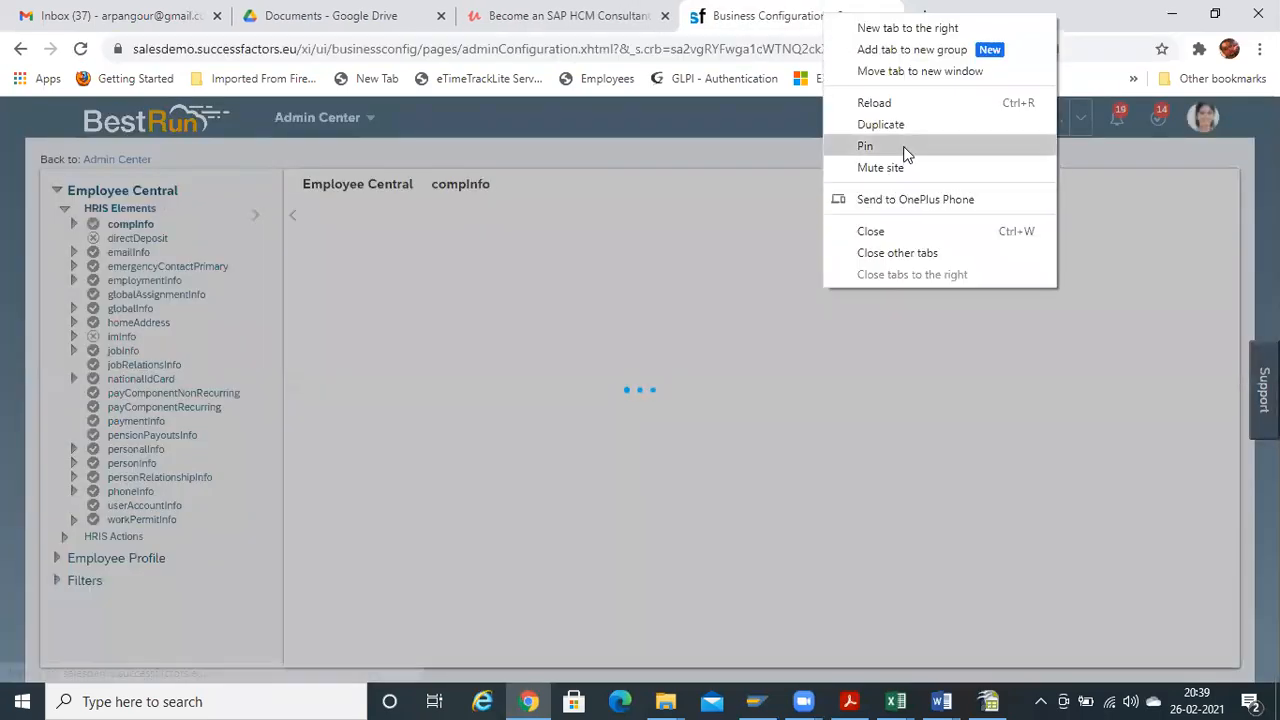
left_click(880, 125)
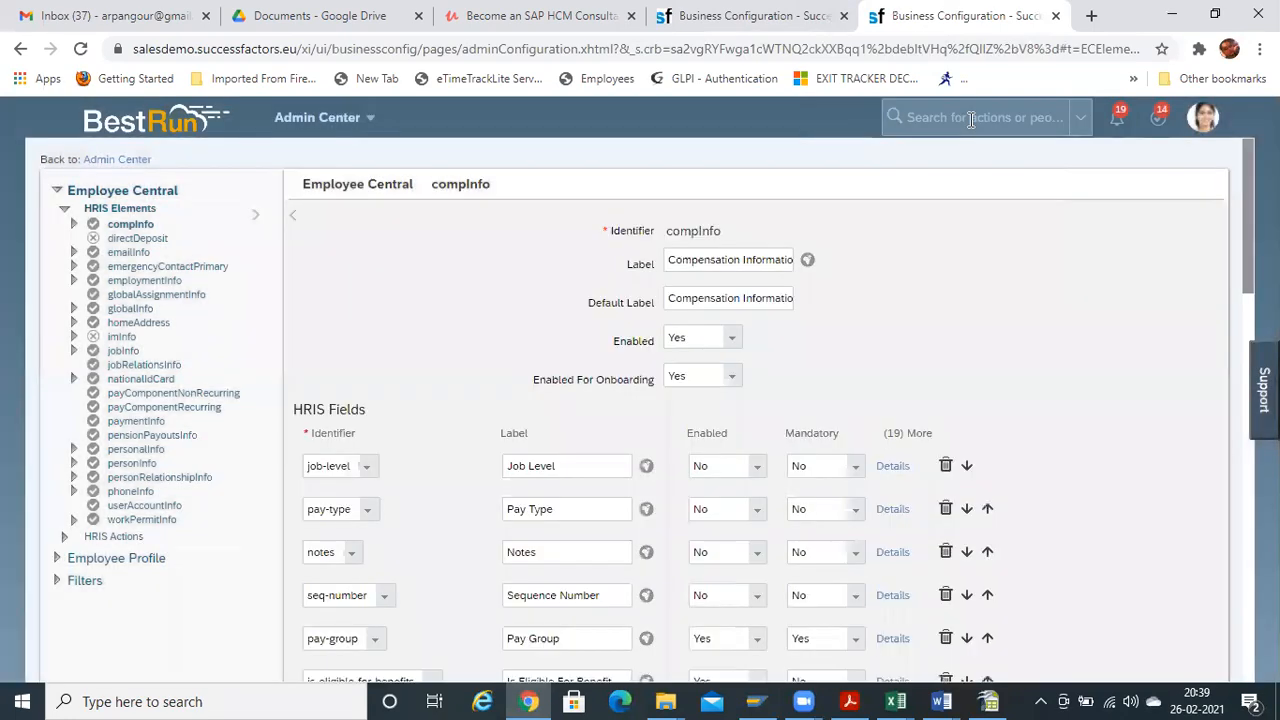
Open the Picklist Center via search, then return to the compInfo HRIS fields in Business Configuration
left_click(969, 118)
type("pi")
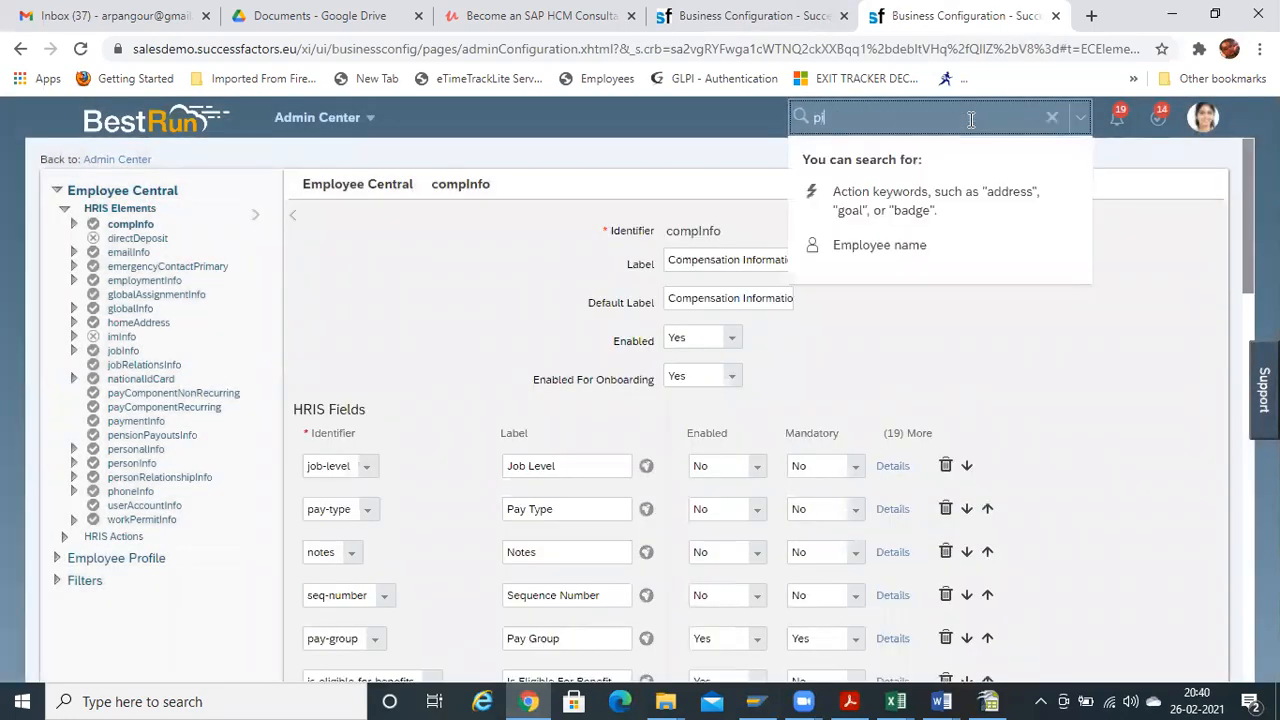
type("cklist")
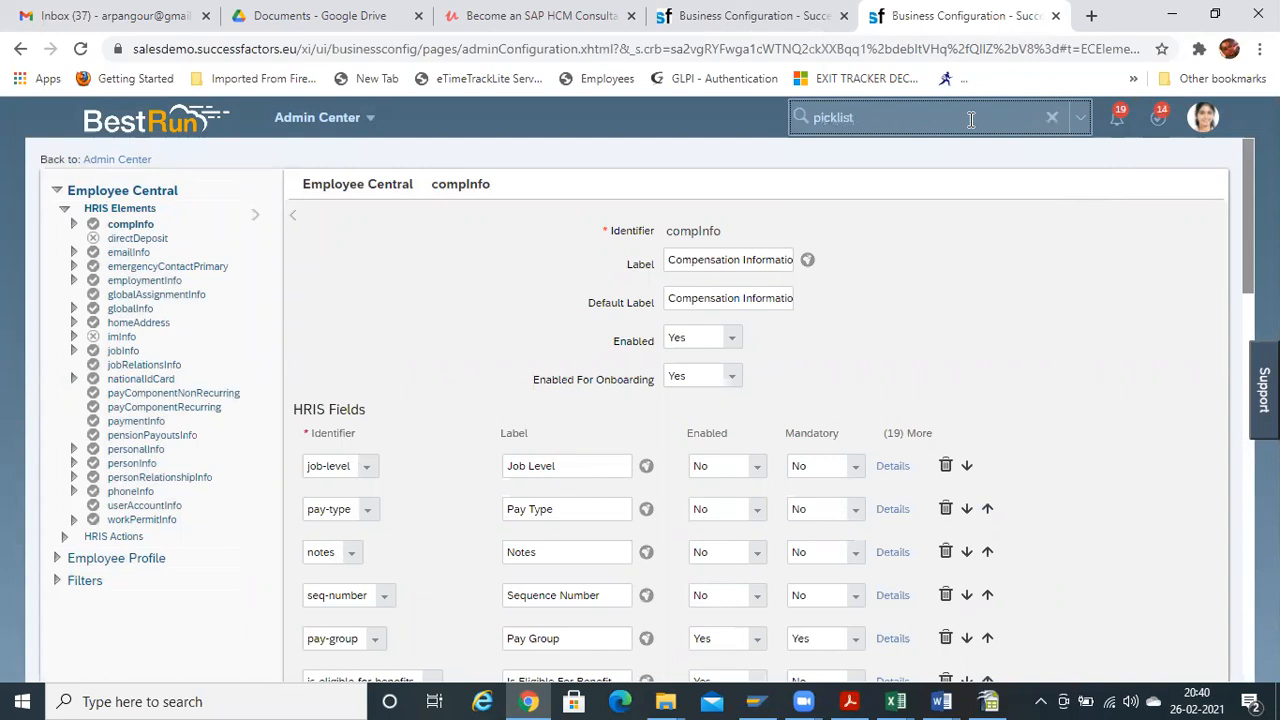
type(" cen")
left_click(862, 149)
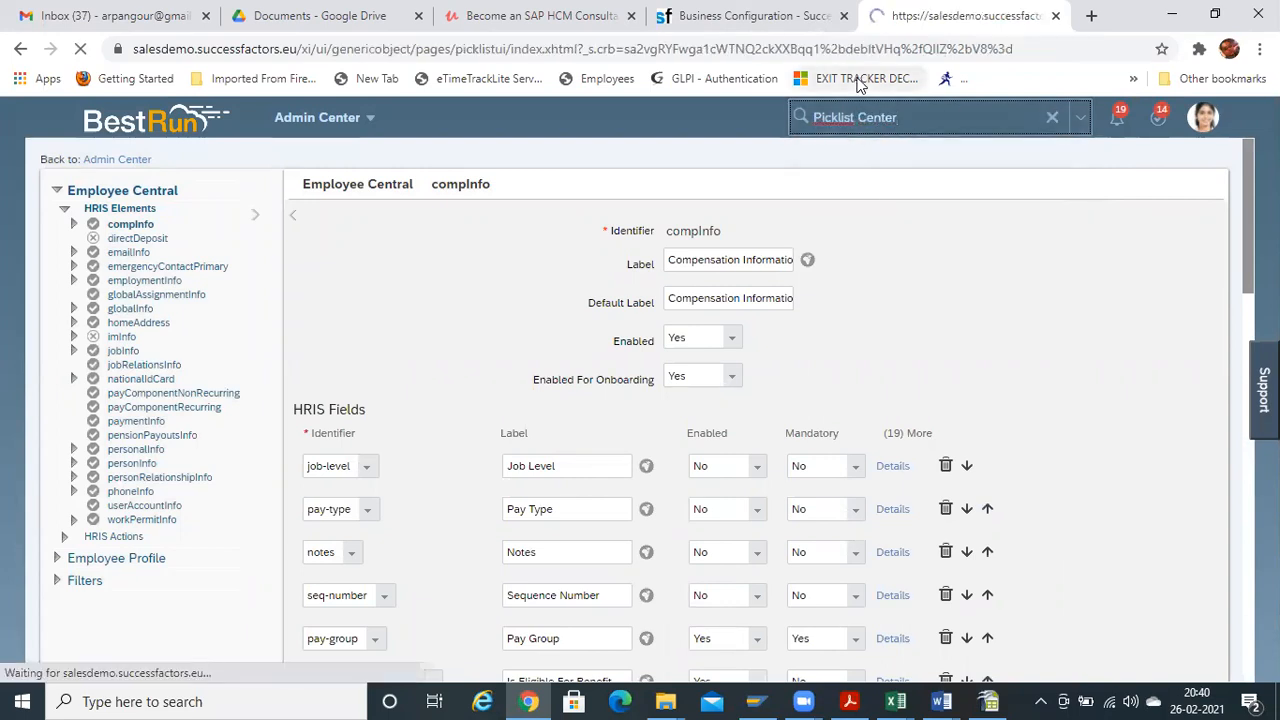
left_click(817, 30)
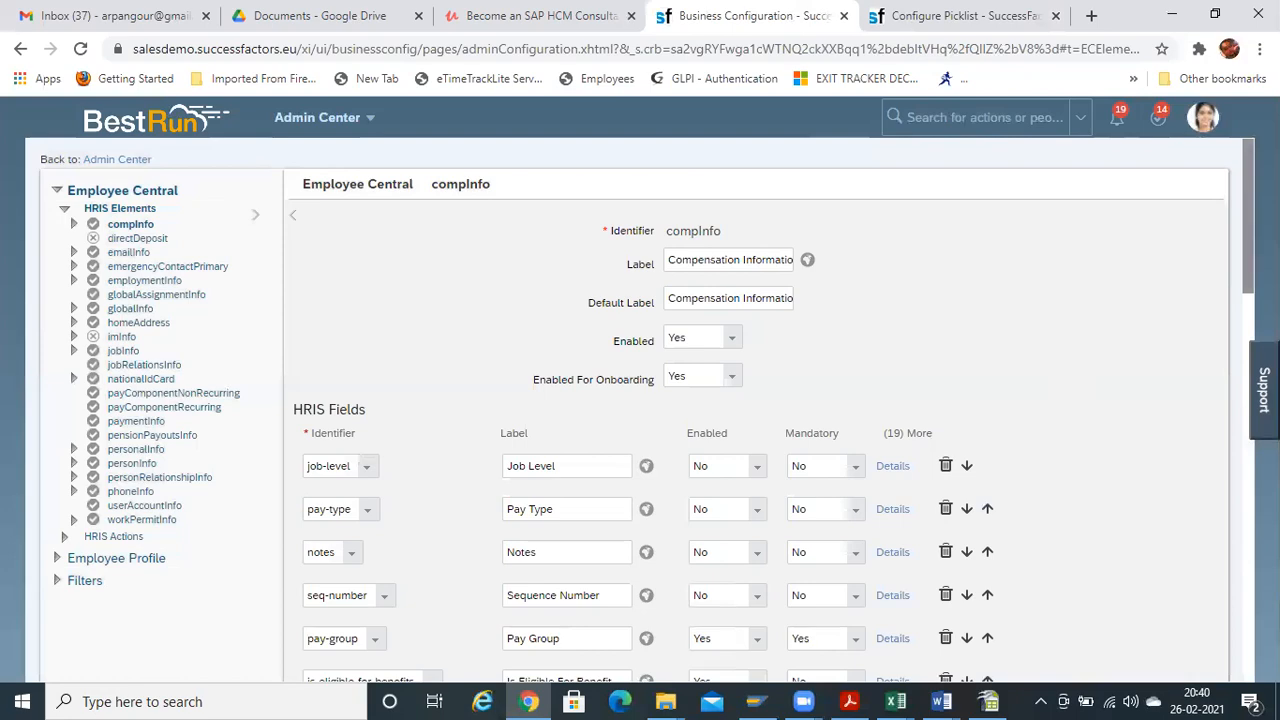
scroll(640, 410, "down", 4)
scroll(654, 409, "down", 2)
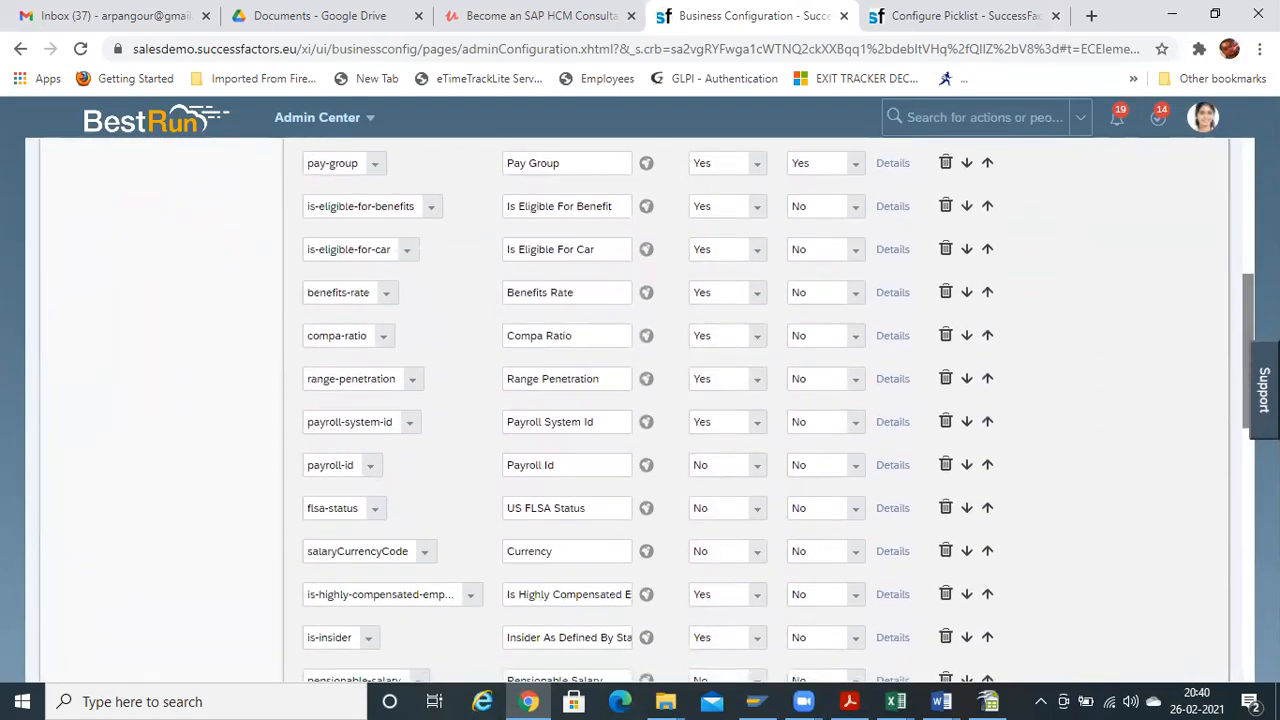
scroll(640, 410, "up", 6)
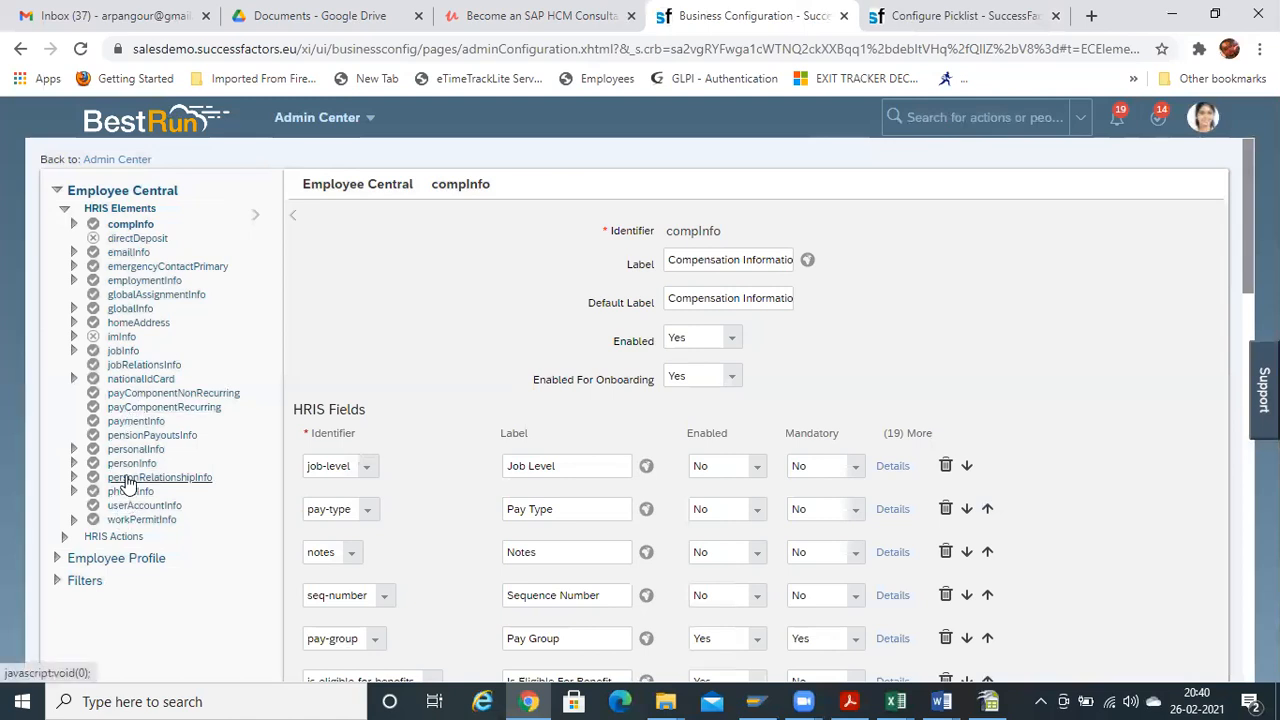
Select personInfo, then personalInfo, and scroll to its fields like last-name, salutation and birth-name
left_click(132, 463)
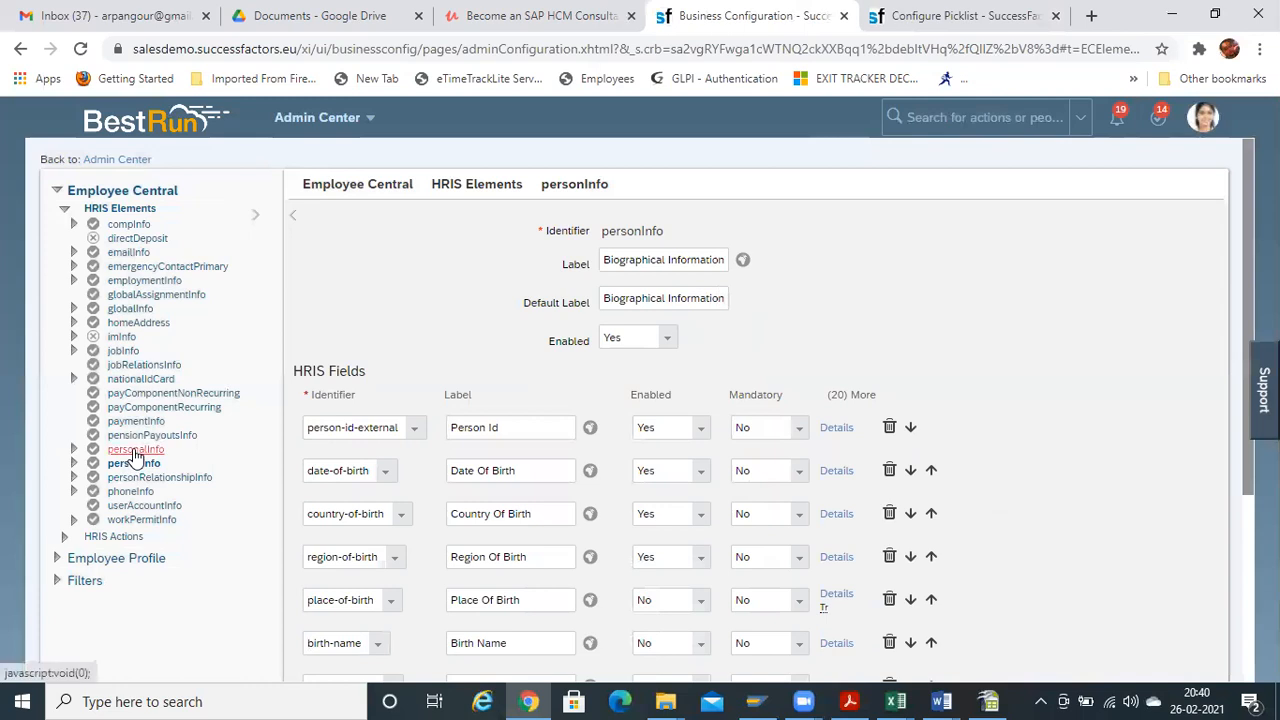
left_click(135, 450)
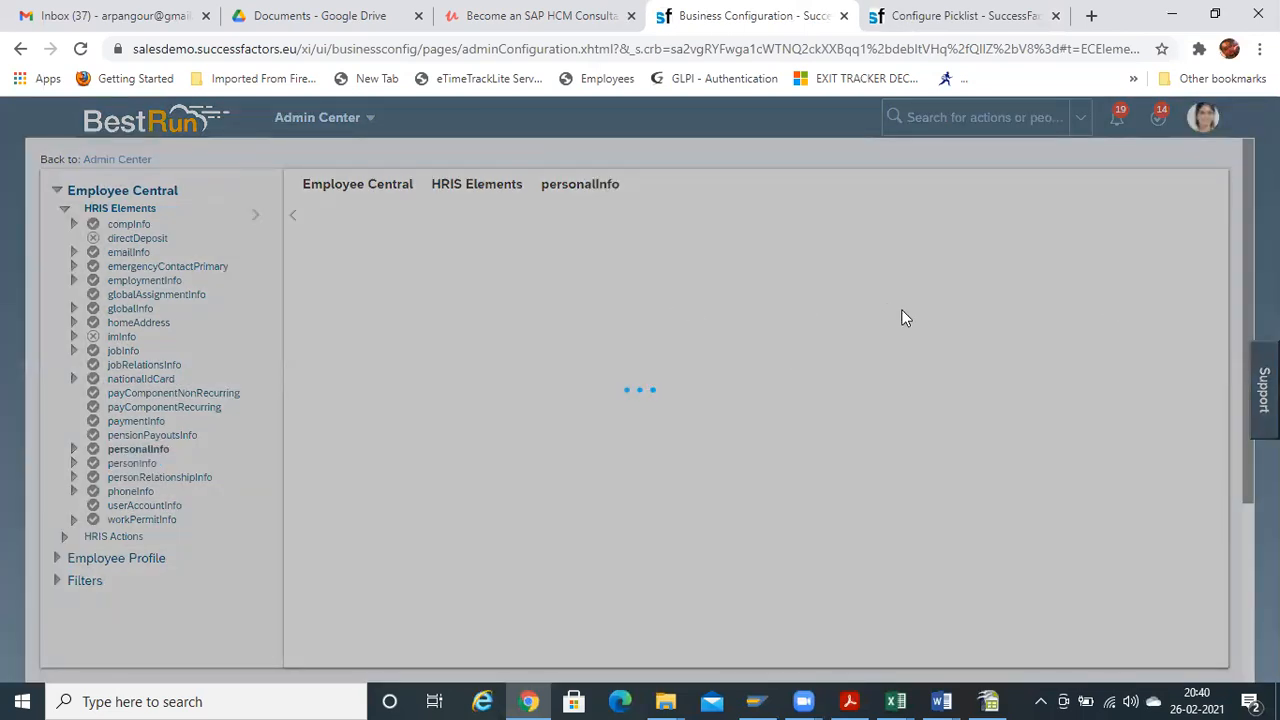
scroll(1179, 343, "down", 3)
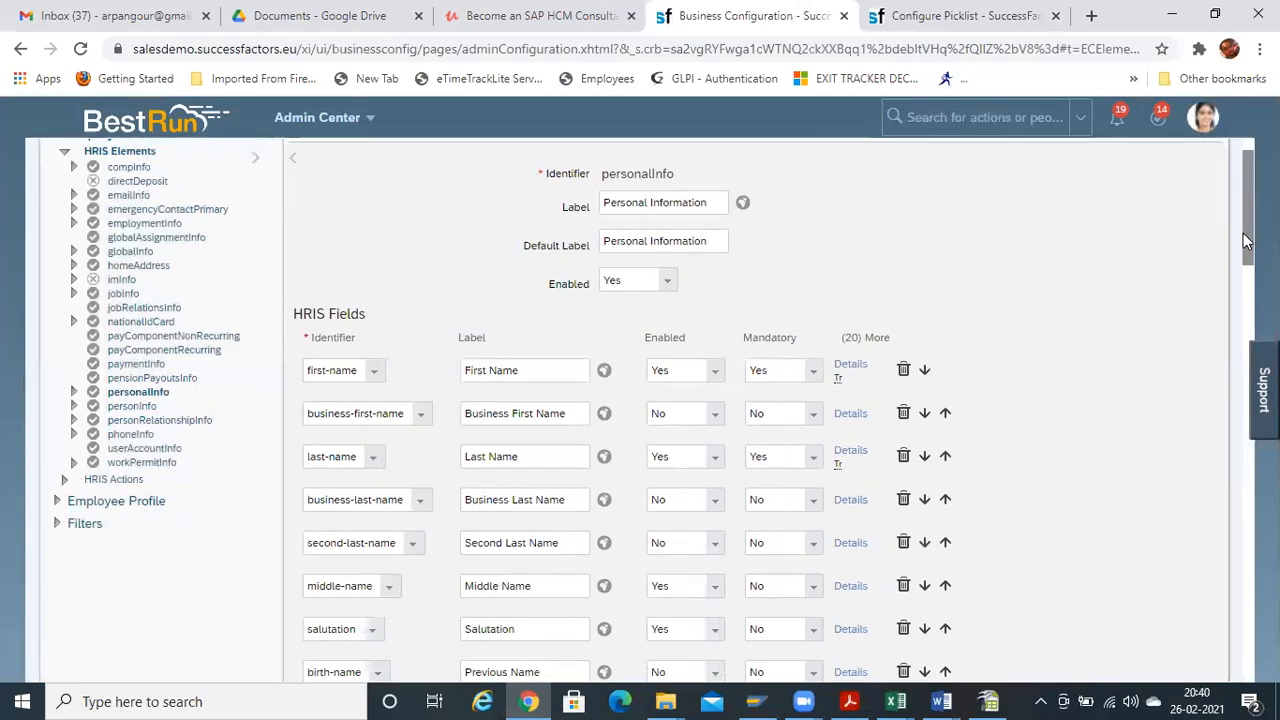
scroll(654, 409, "down", 1)
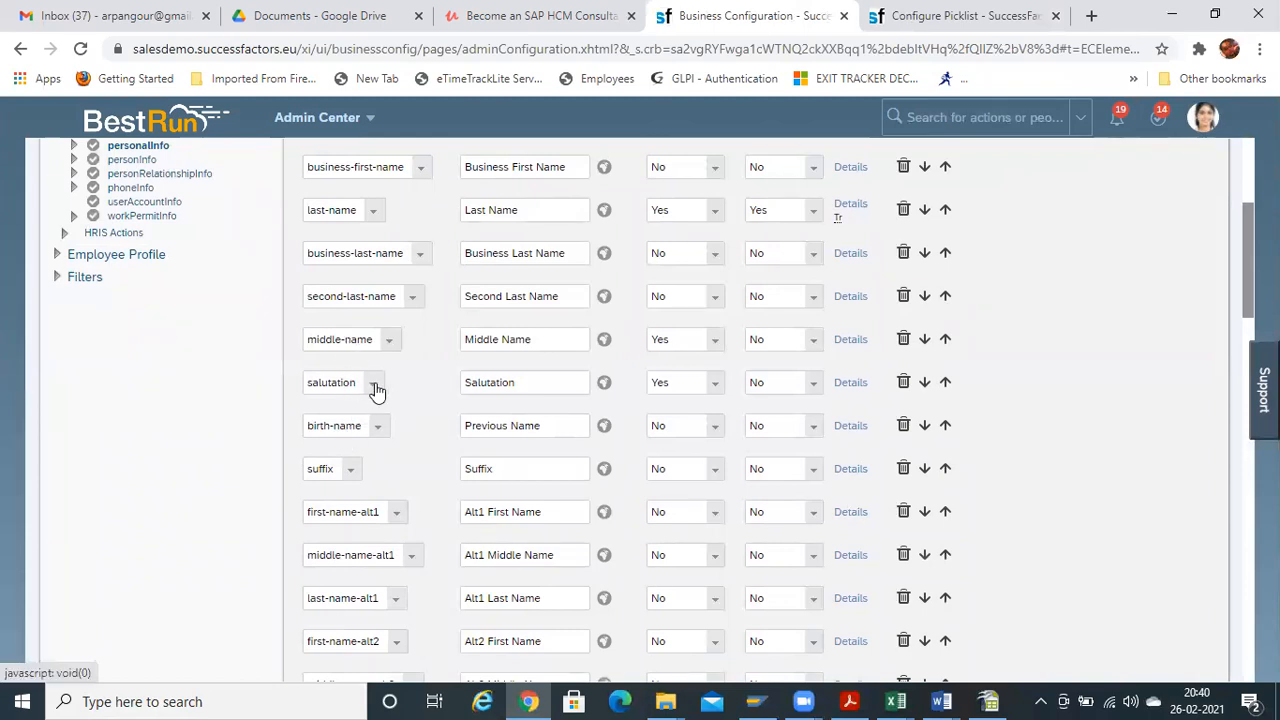
Move salutation and birth-name up with the arrow icons so middle-name follows them after second-last-name
left_click(946, 427)
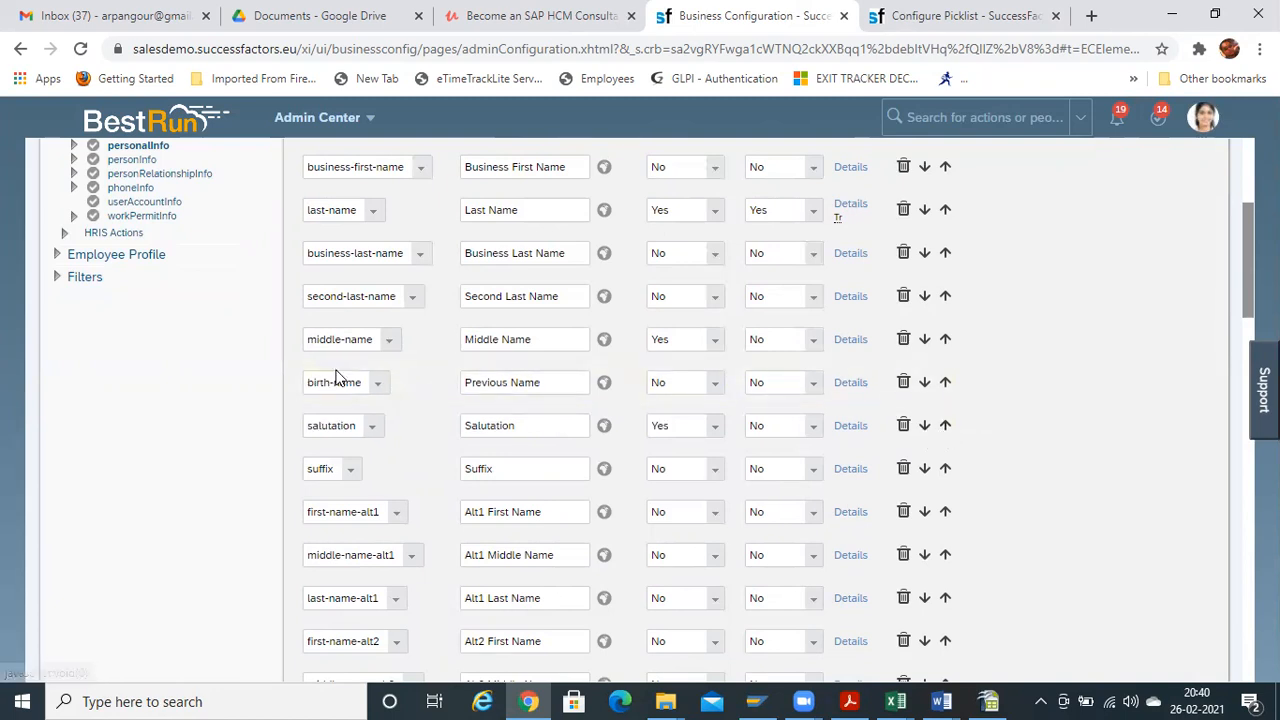
left_click(944, 384)
left_click(924, 384)
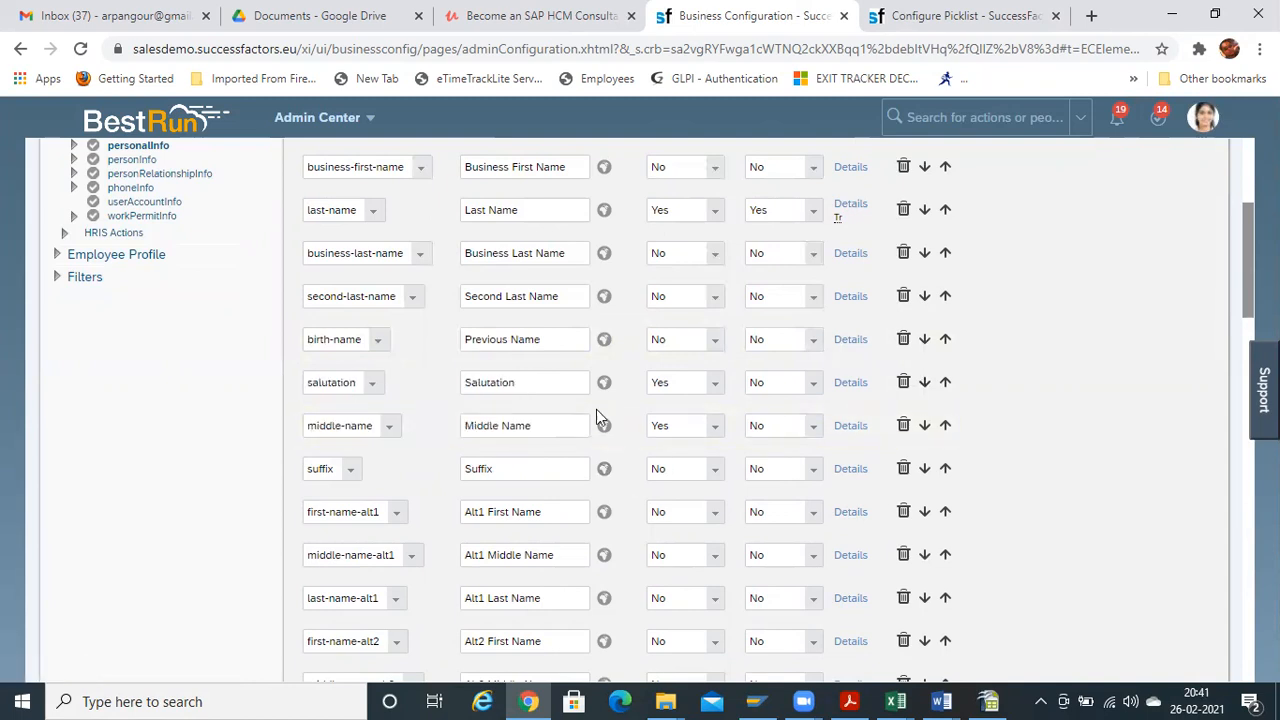
left_click(924, 339)
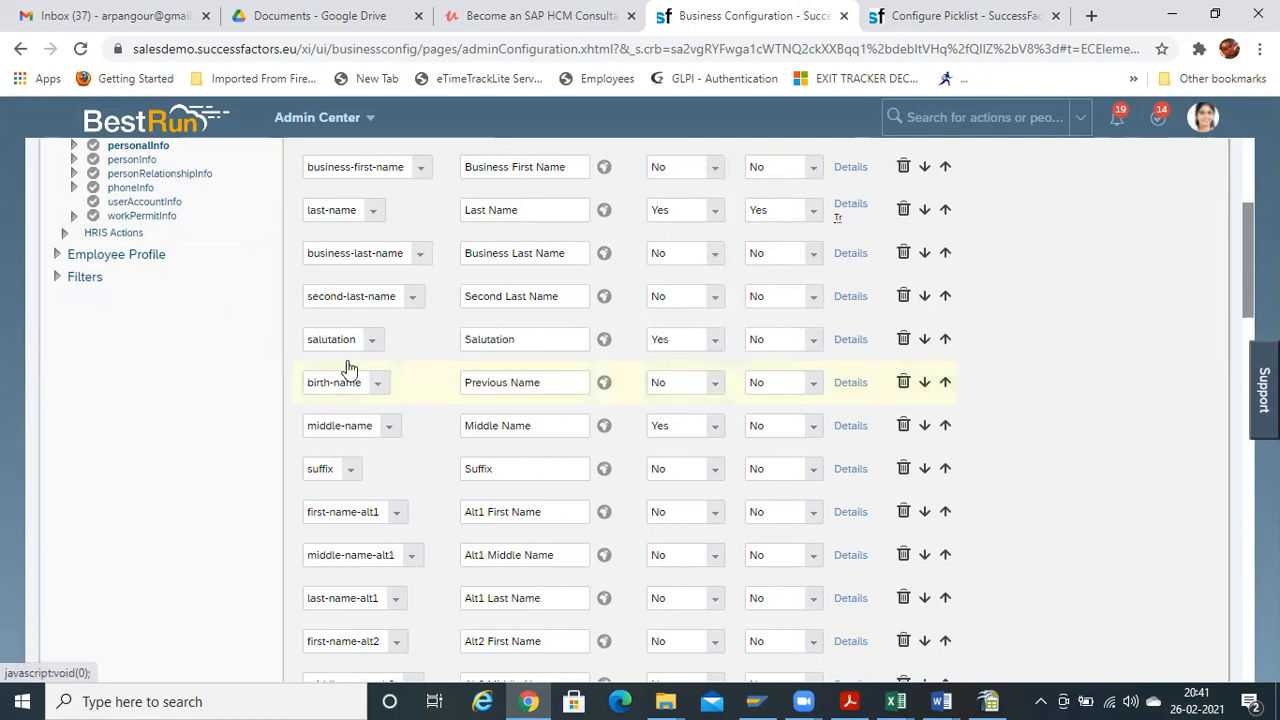
left_click_drag(552, 381, 362, 385)
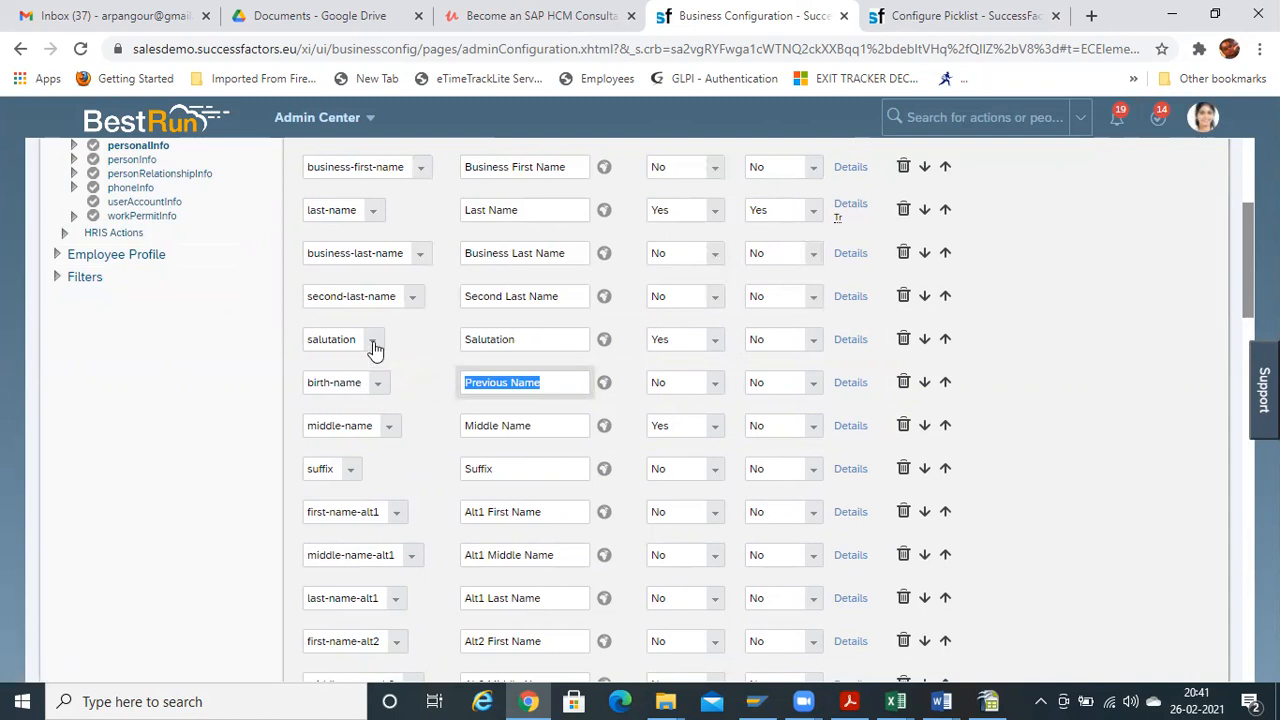
left_click(946, 340)
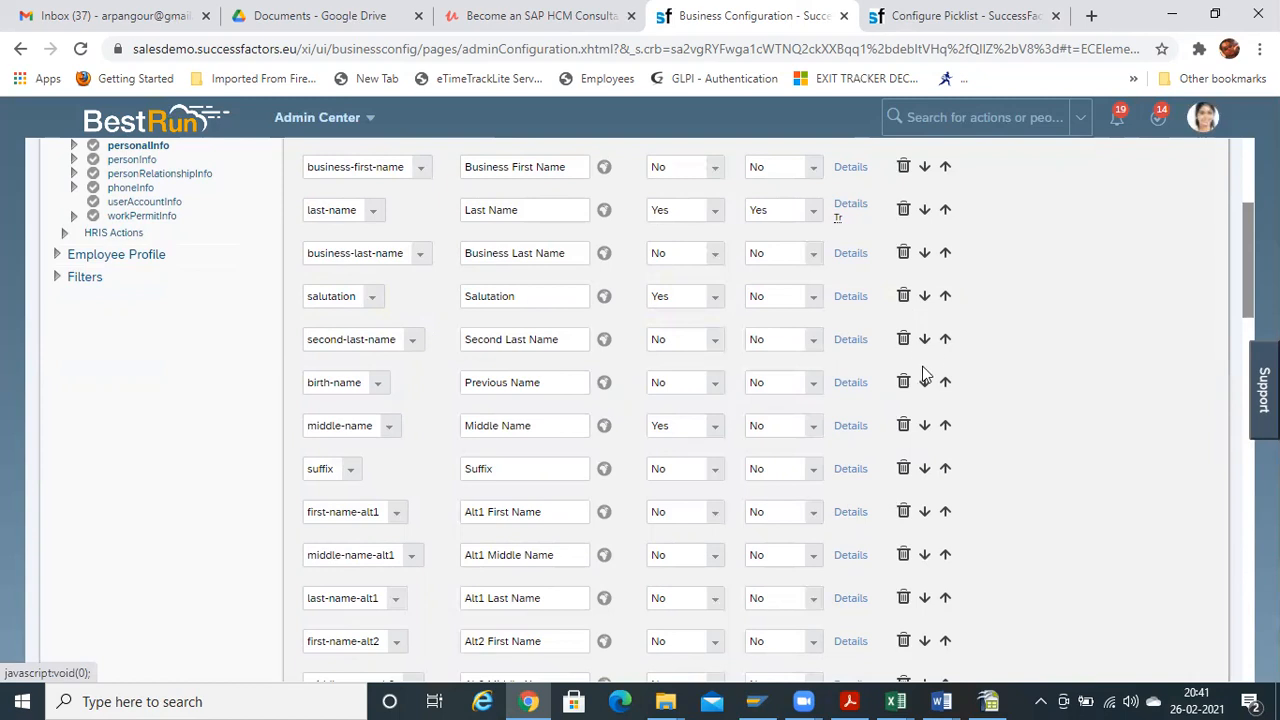
left_click(945, 342)
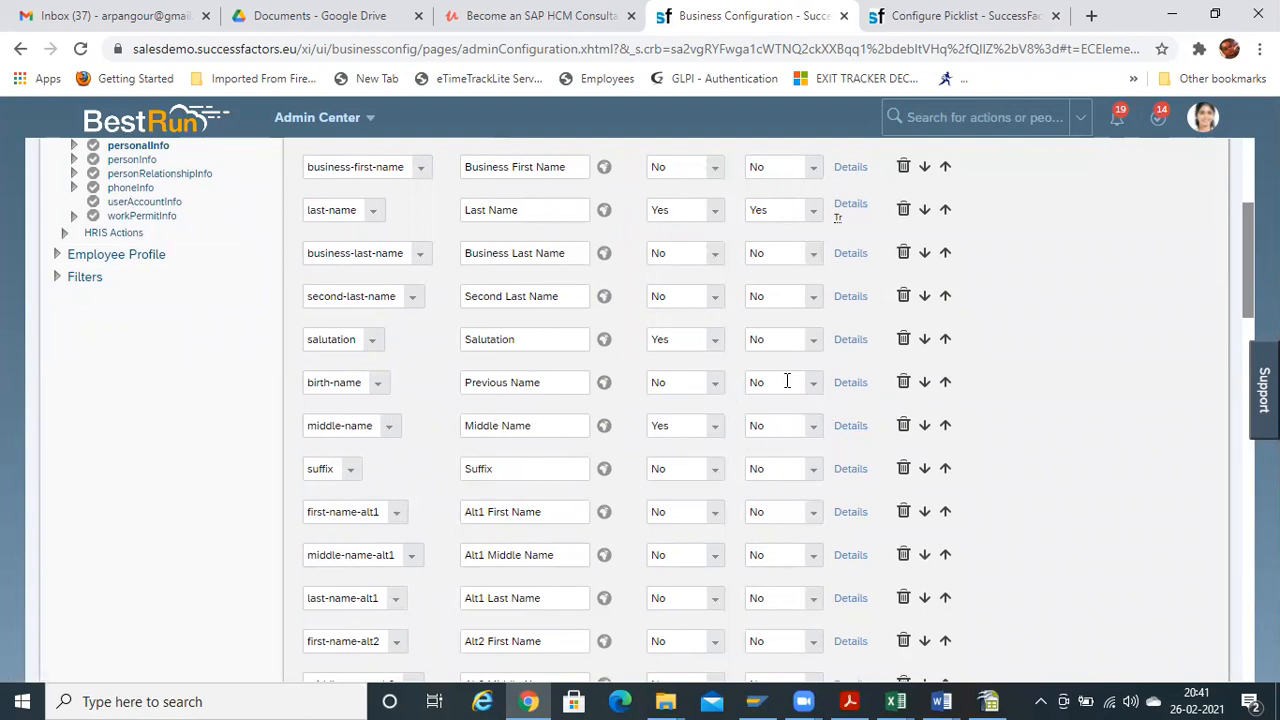
Set birth-name's Enabled option to Yes and save the personalInfo configuration
left_click(720, 395)
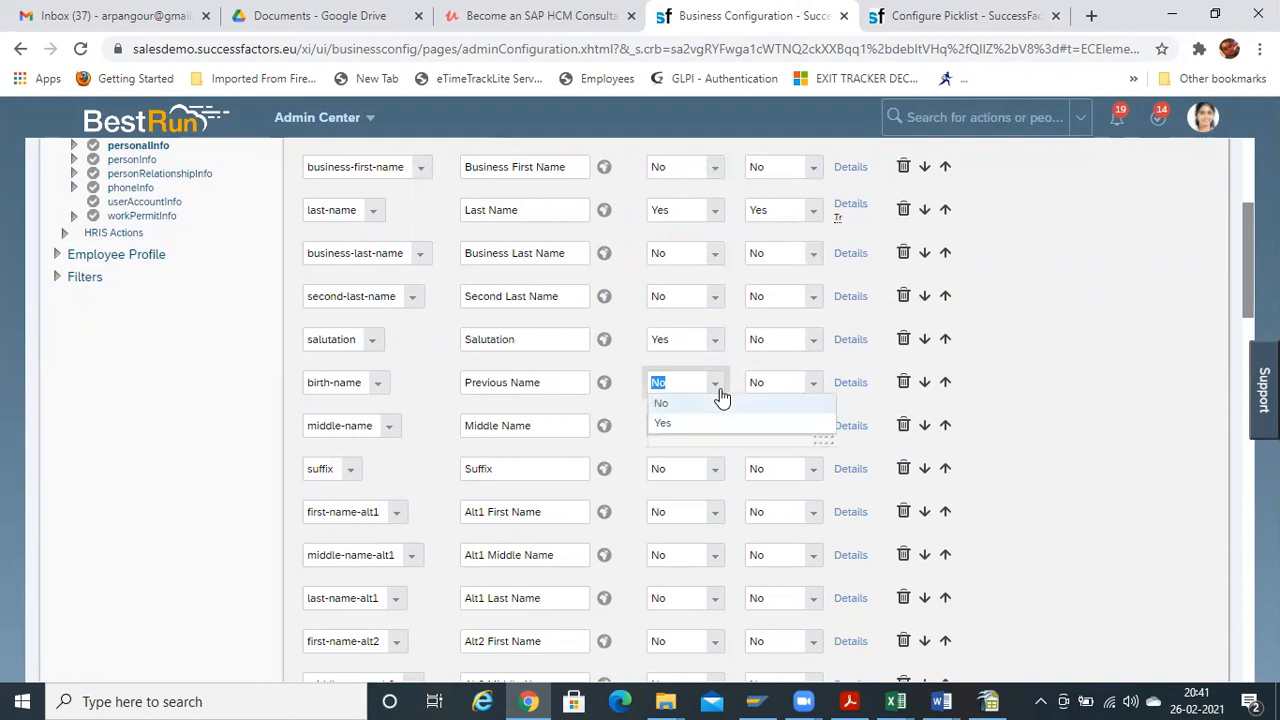
left_click(692, 424)
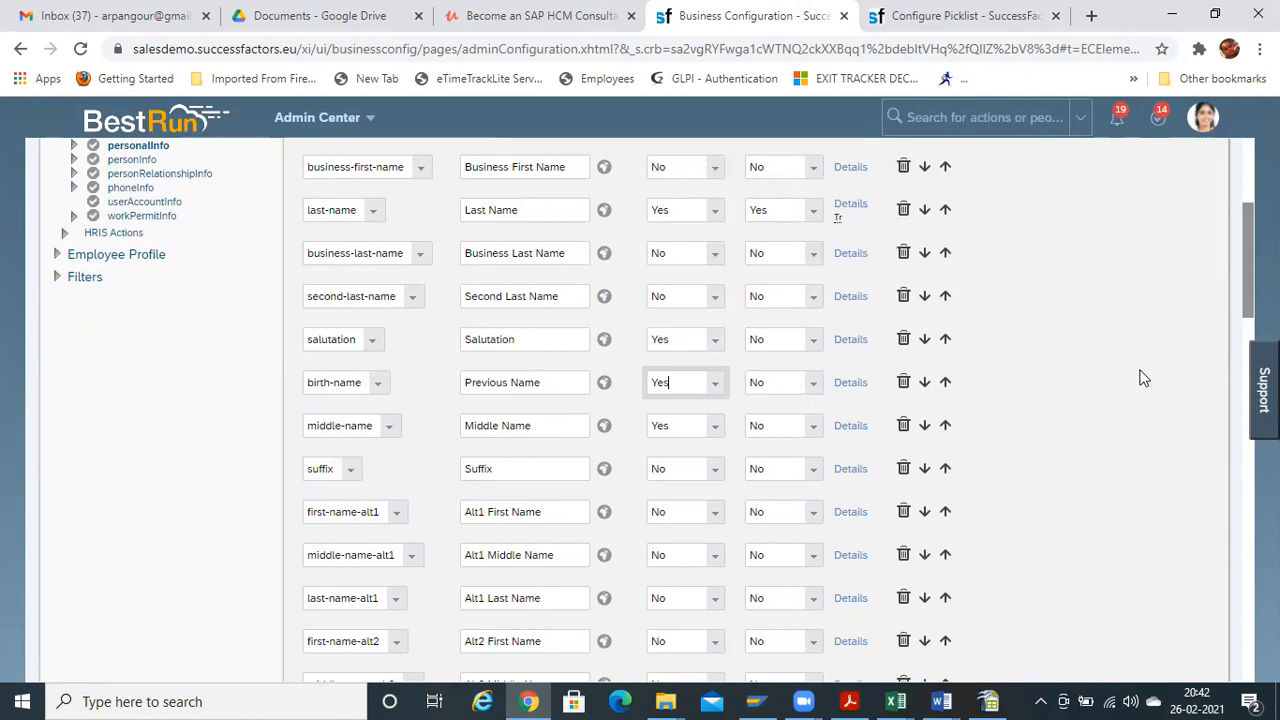
left_click_drag(1246, 290, 1235, 676)
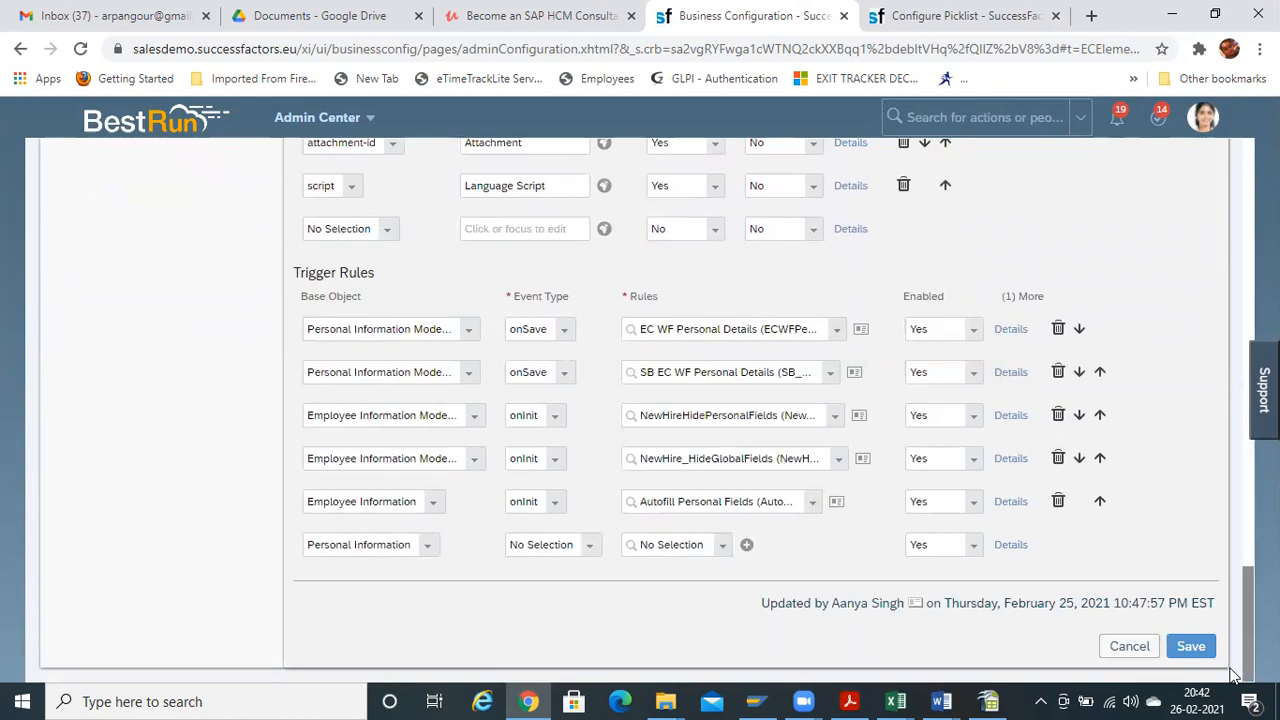
left_click(1195, 648)
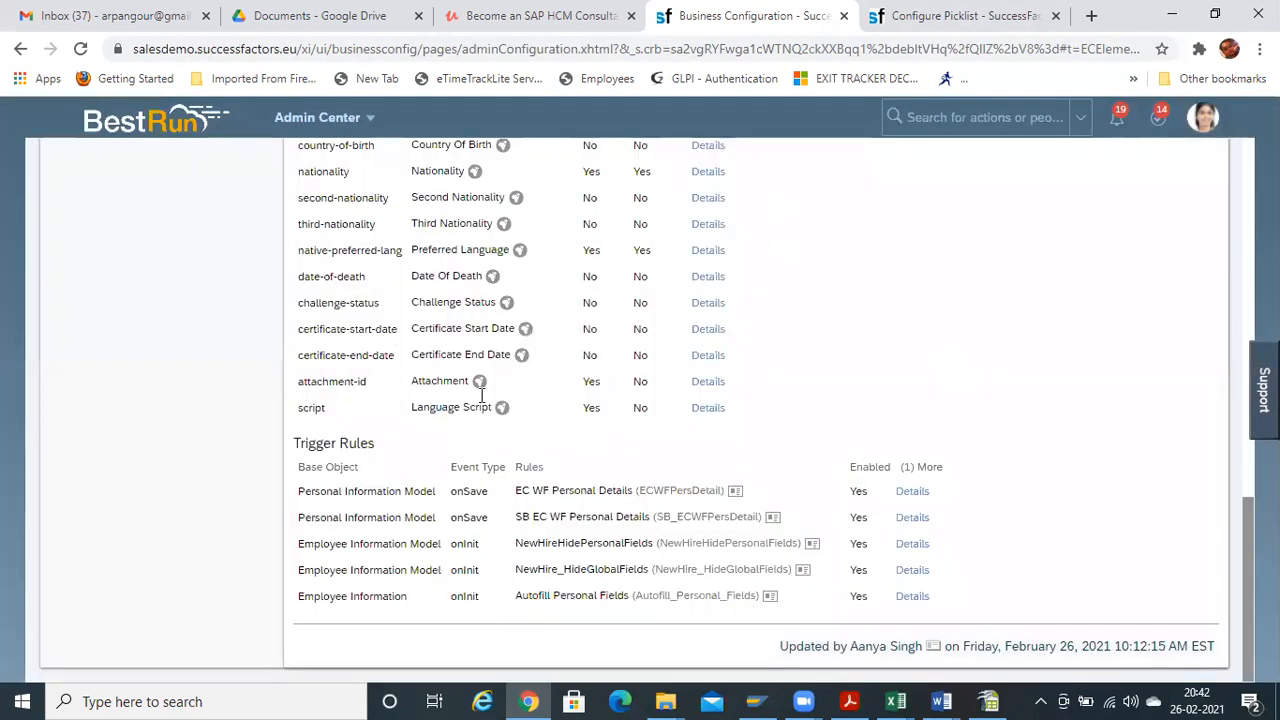
Choose Take Action > Make Correction on the personalInfo element
left_click_drag(1248, 590, 1248, 231)
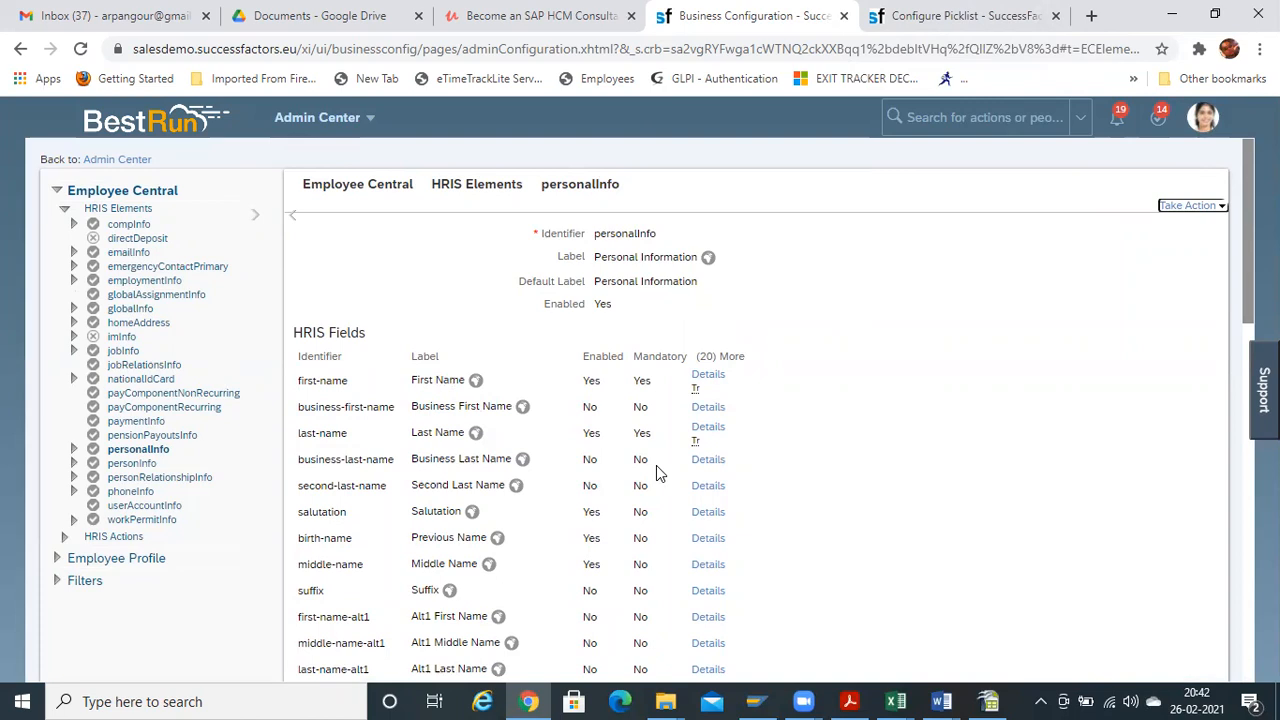
left_click(1196, 205)
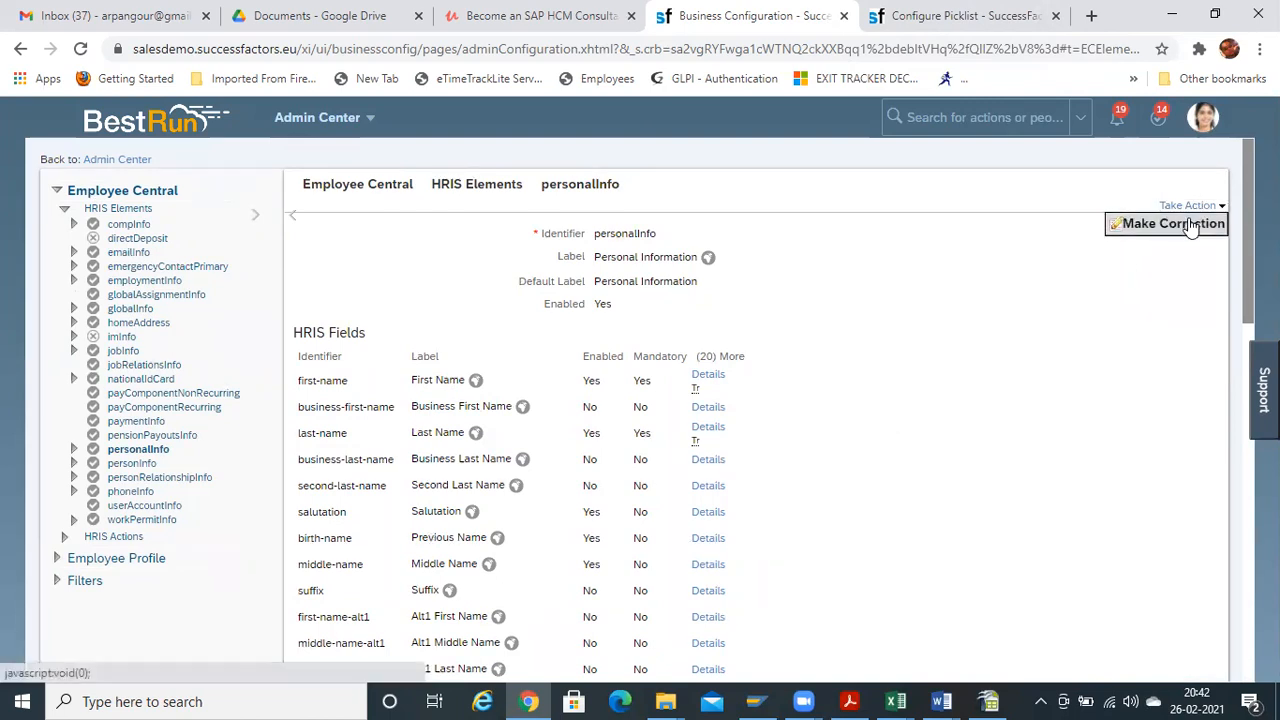
left_click(1192, 222)
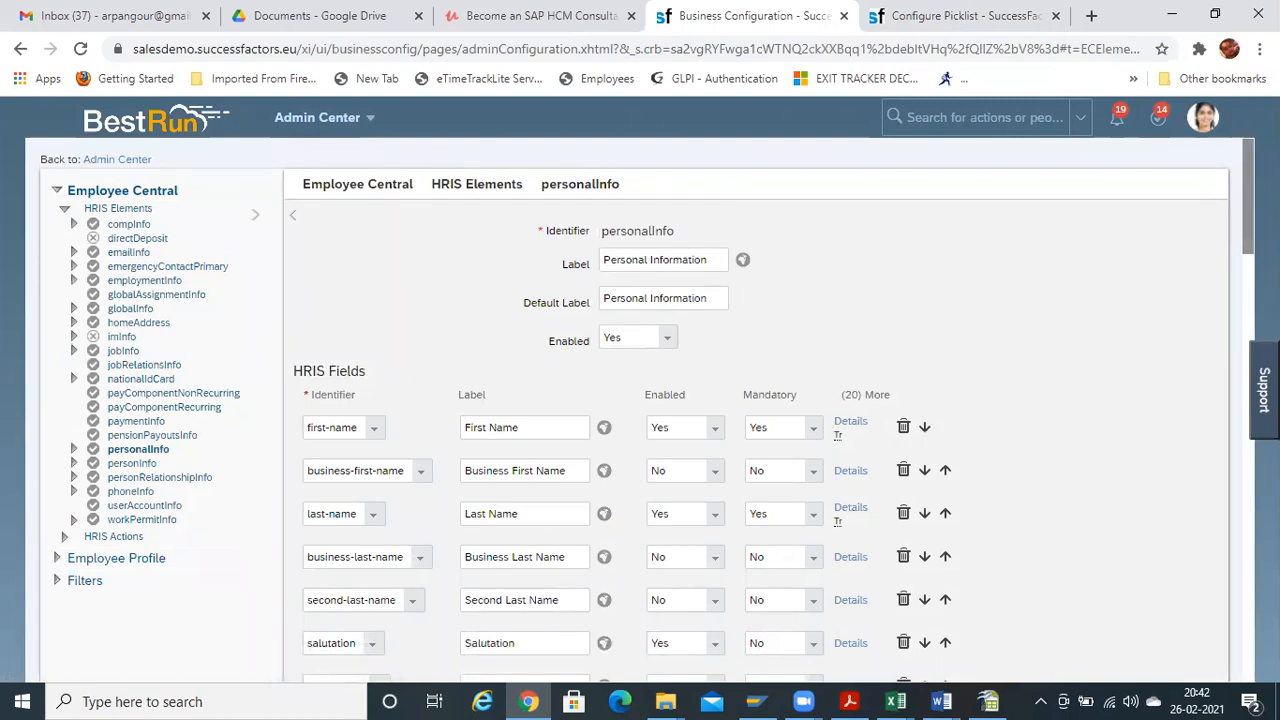
Open a duplicate of the Business Configuration browser tab
left_click_drag(1248, 196, 1248, 223)
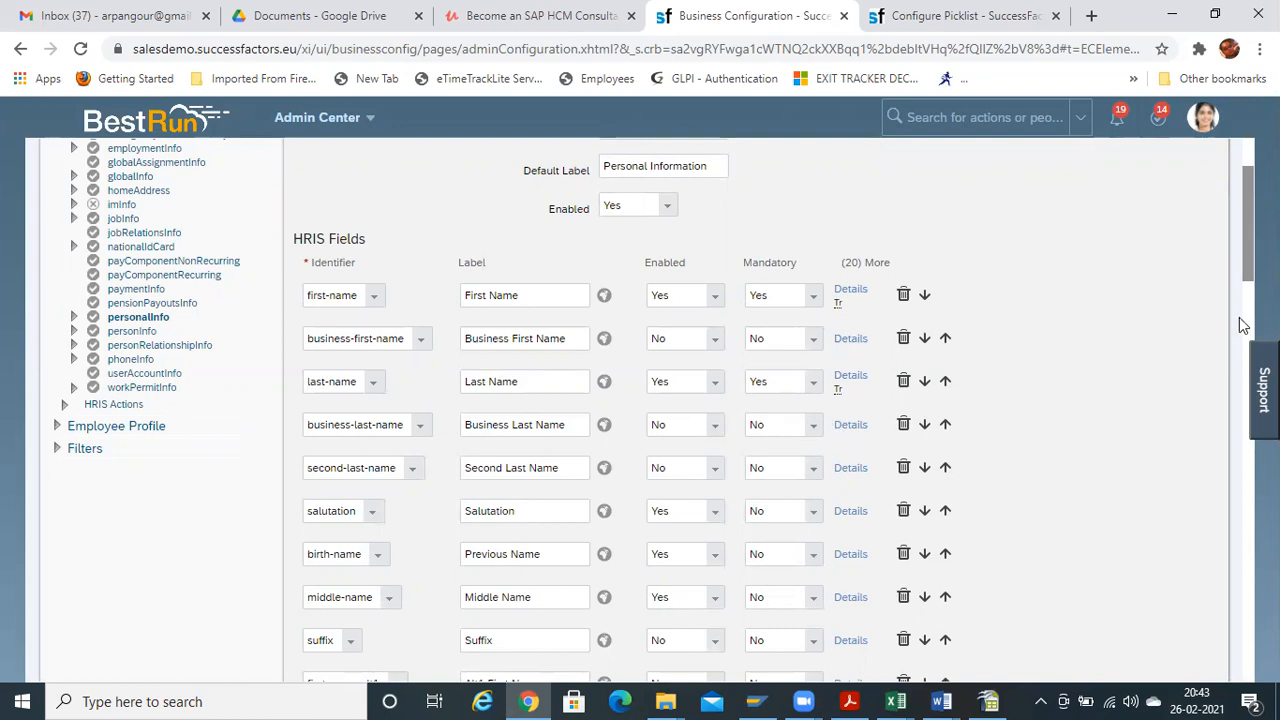
scroll(1094, 309, "down", 1)
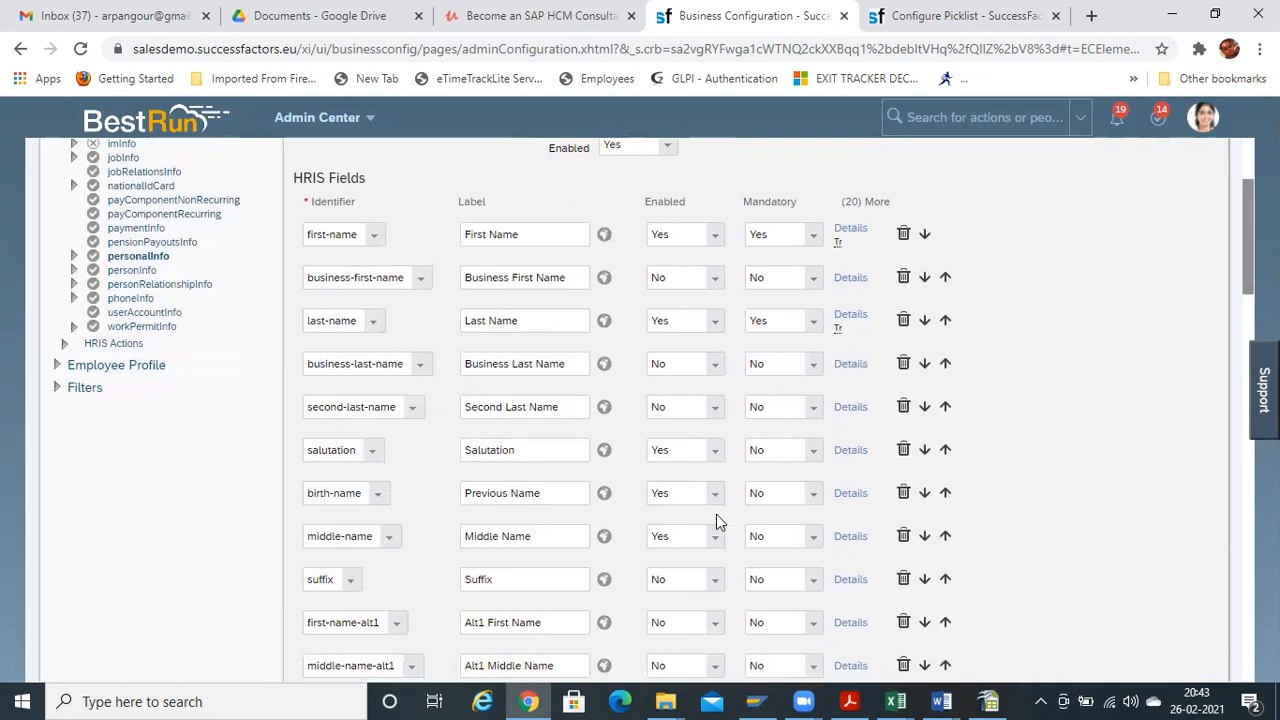
scroll(1222, 259, "up", 3)
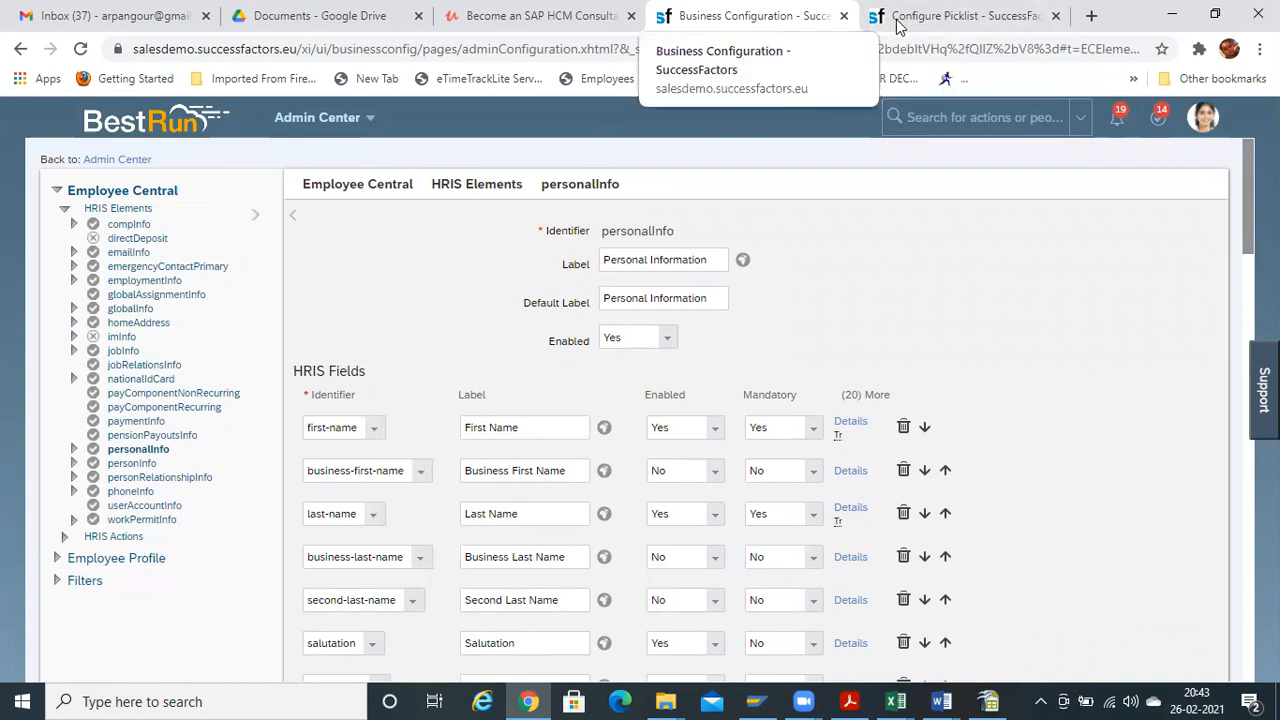
right_click(811, 20)
left_click(866, 129)
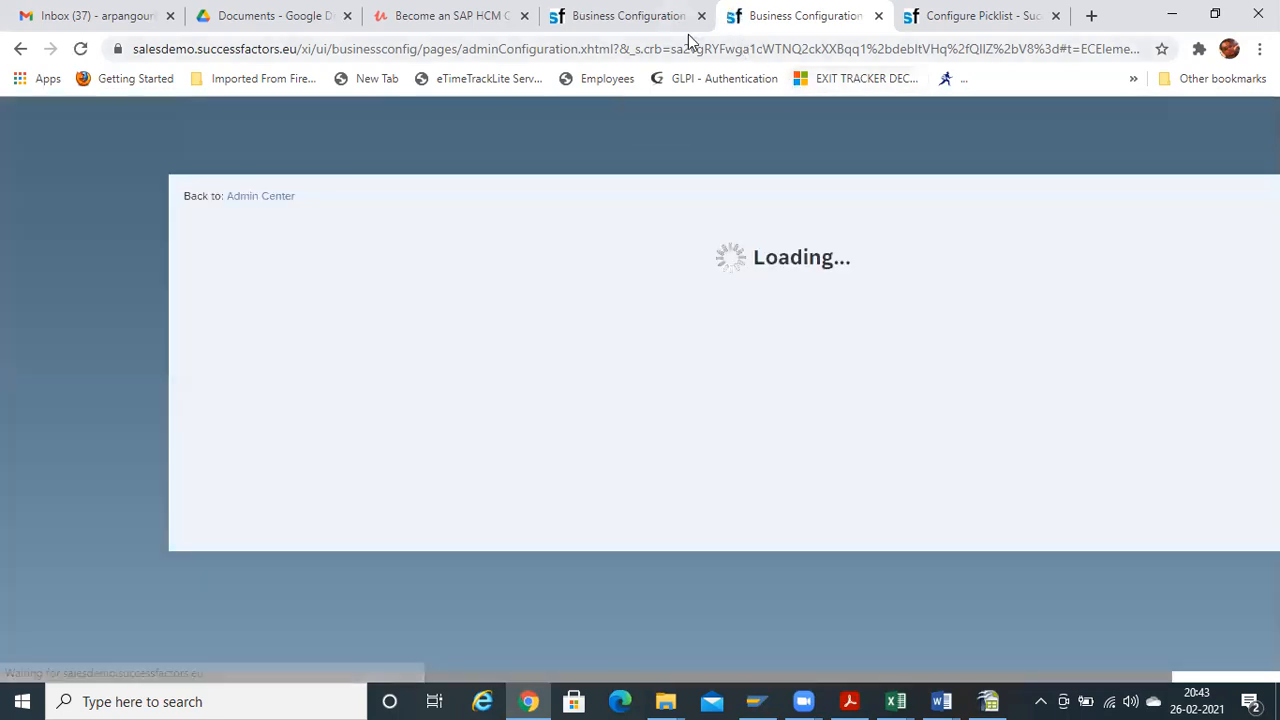
left_click(650, 16)
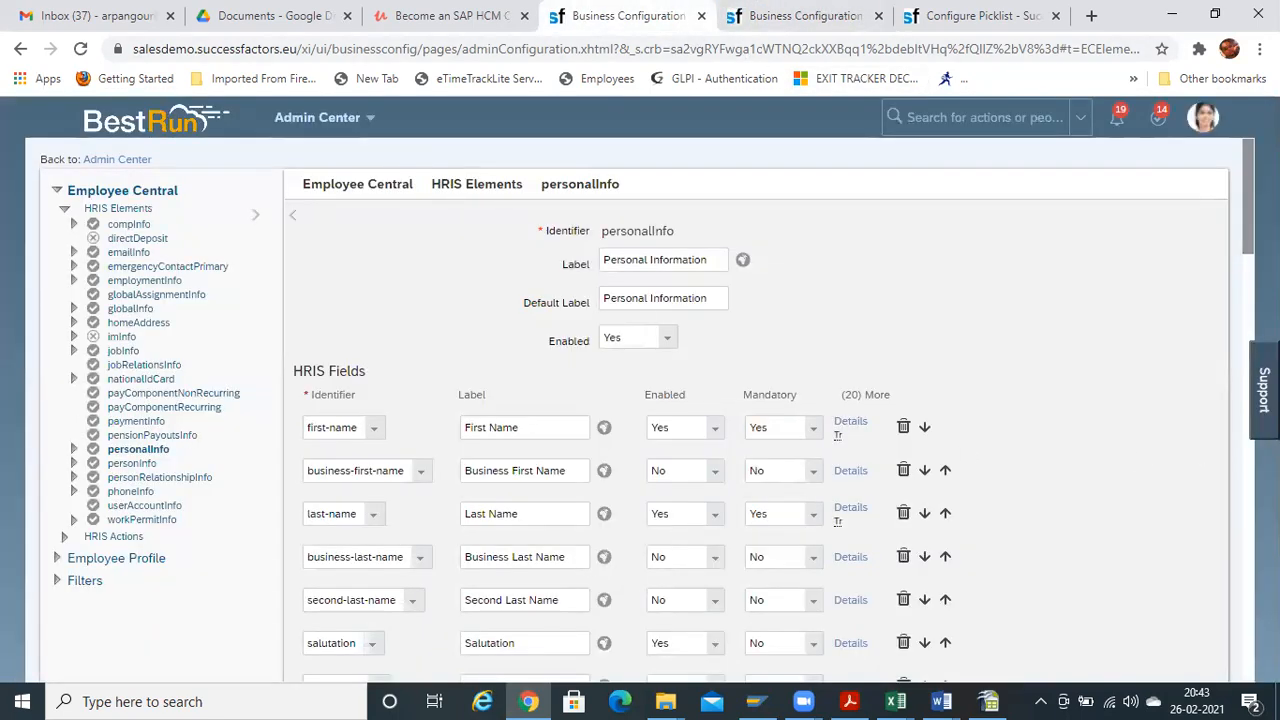
left_click_drag(1245, 188, 1247, 238)
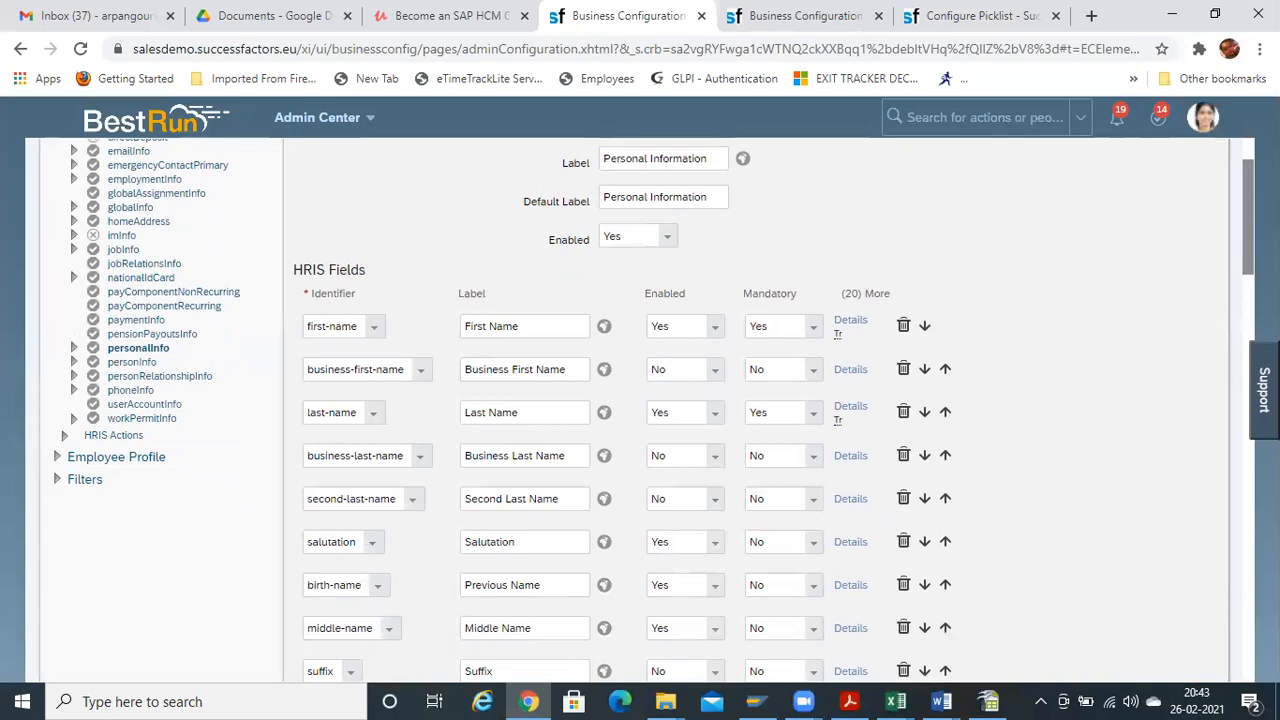
scroll(320, 545, "down", 1)
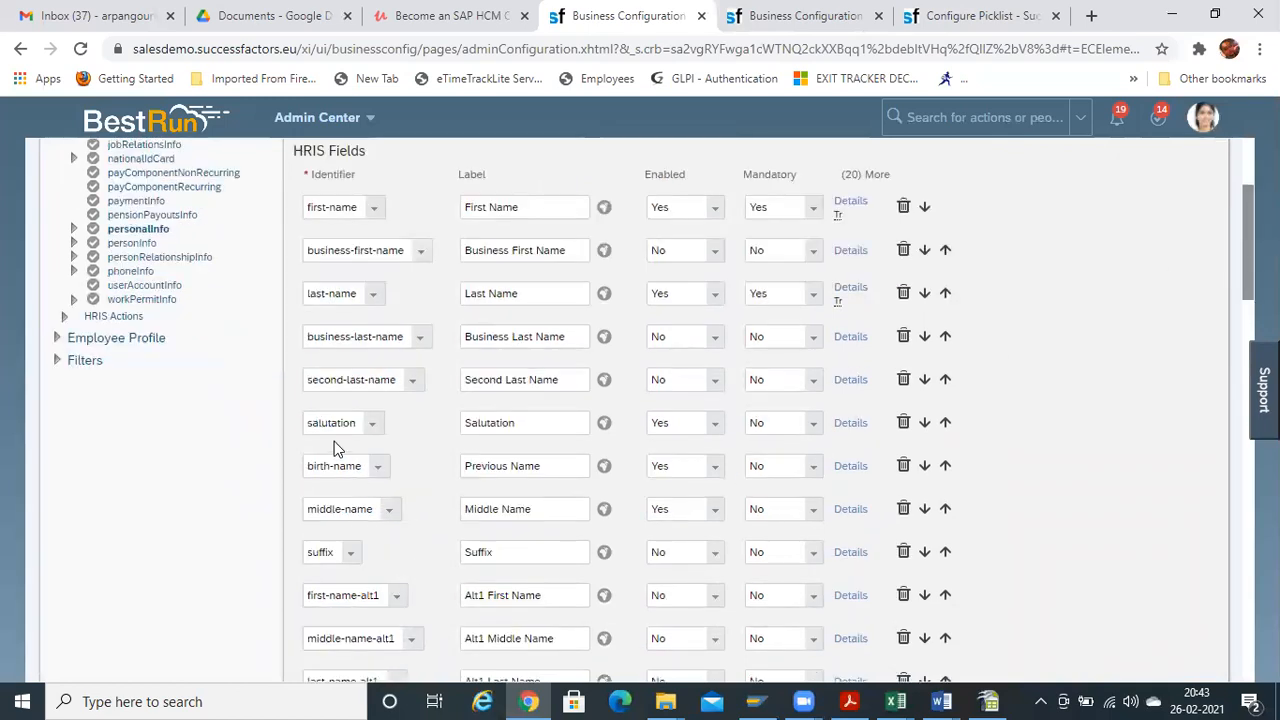
left_click(838, 469)
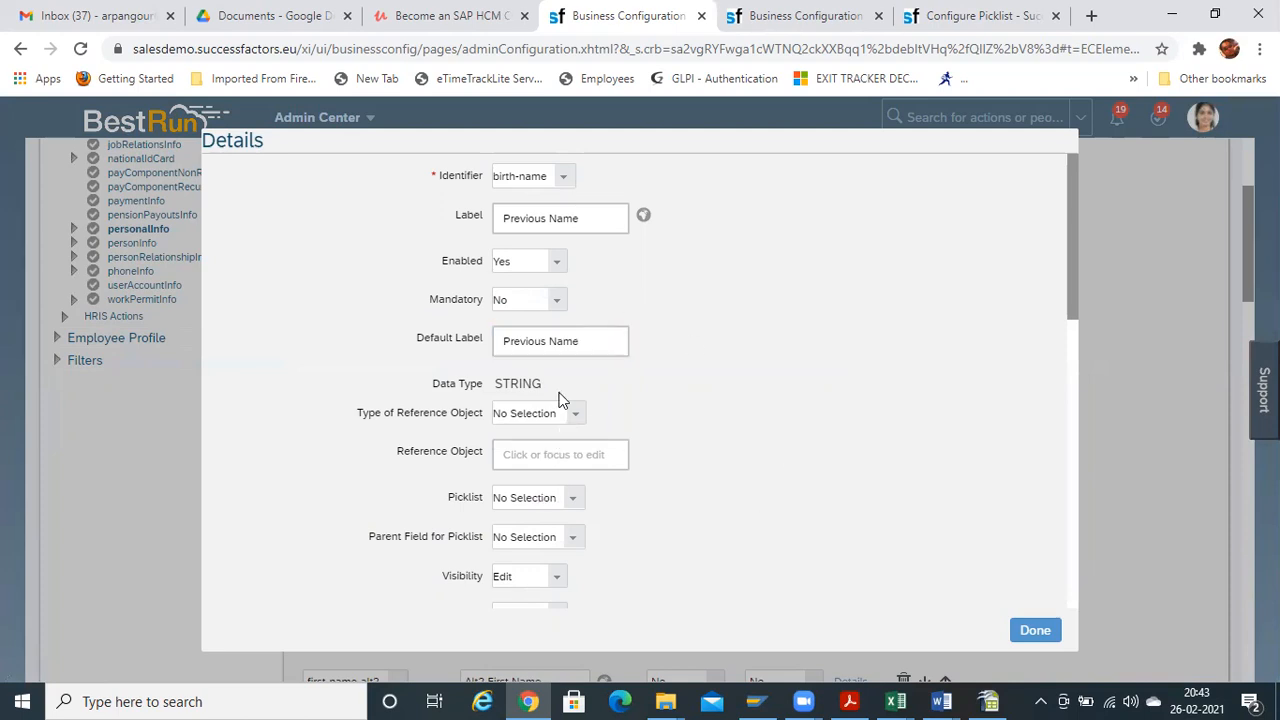
left_click(1036, 631)
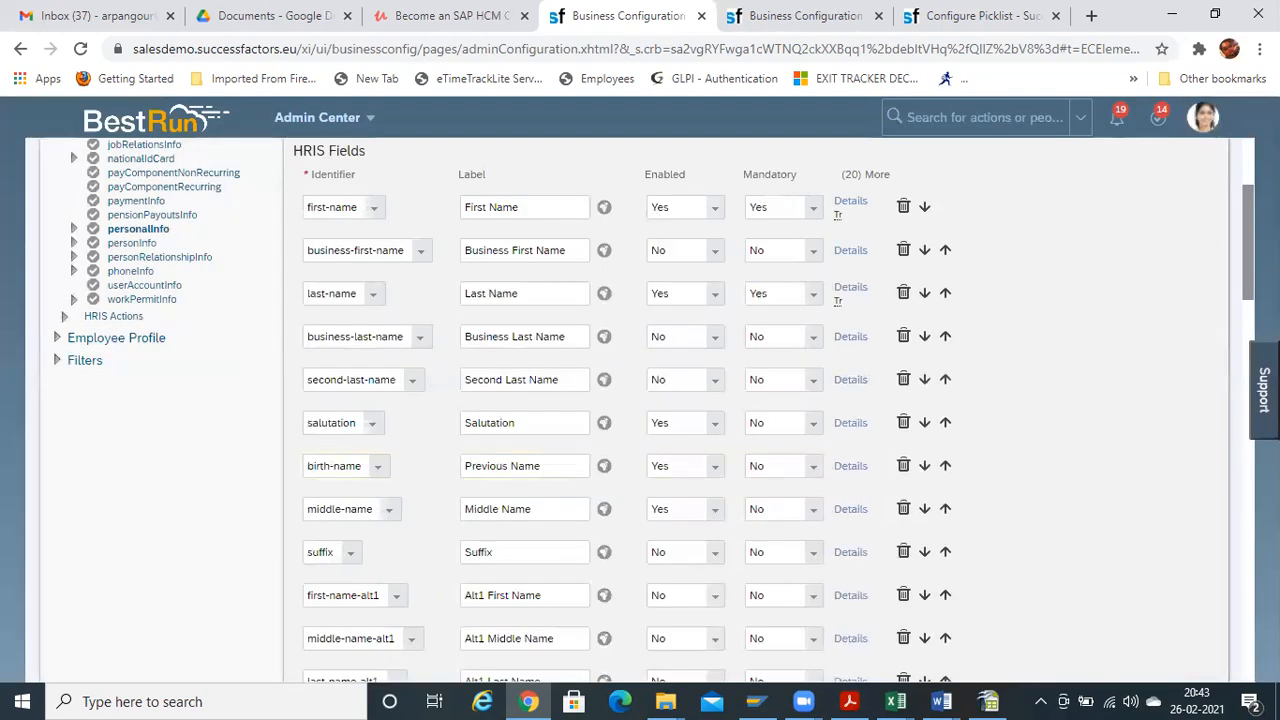
scroll(756, 420, "up", 3)
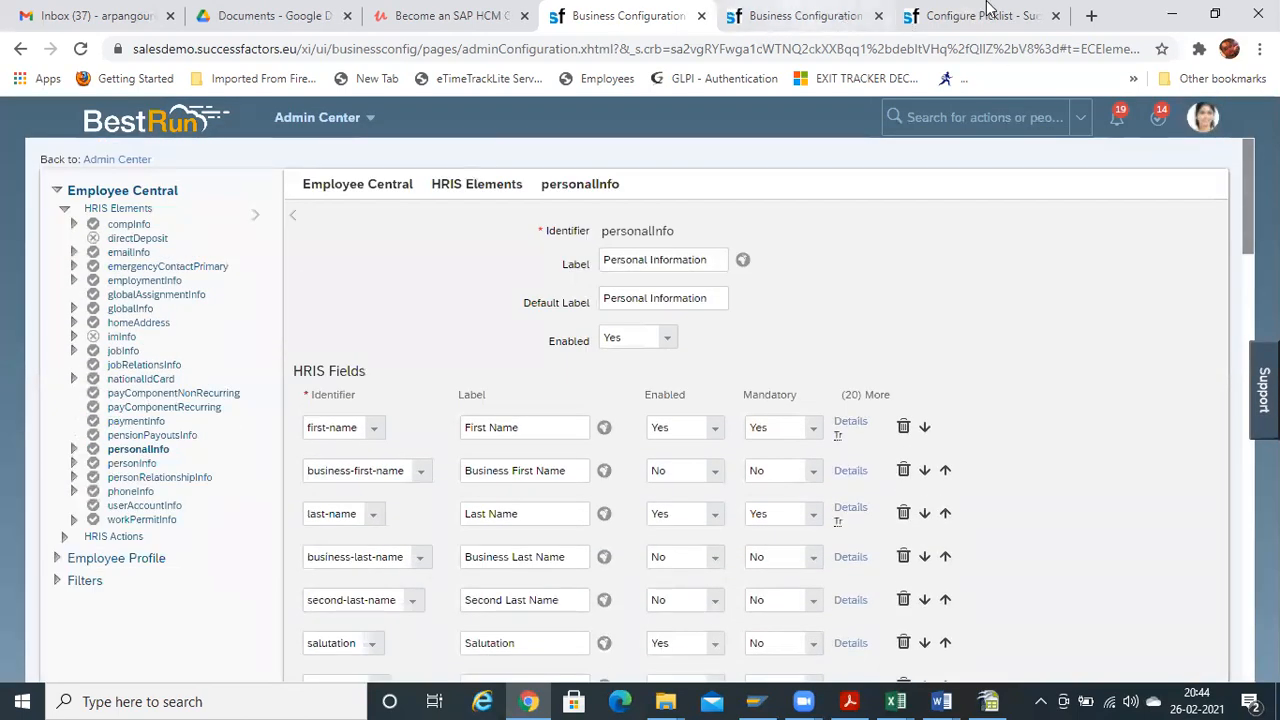
In the duplicated tab, search 'permission roles' and open Manage Permission Roles
left_click(985, 15)
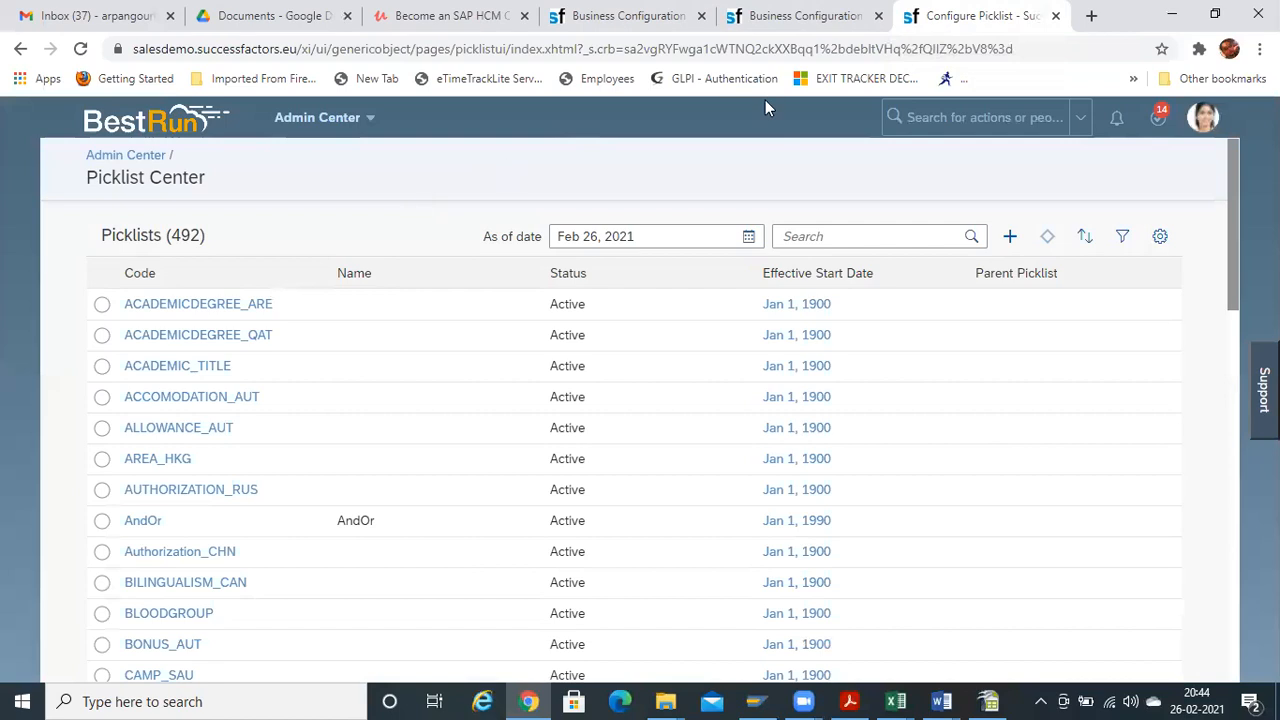
left_click(795, 16)
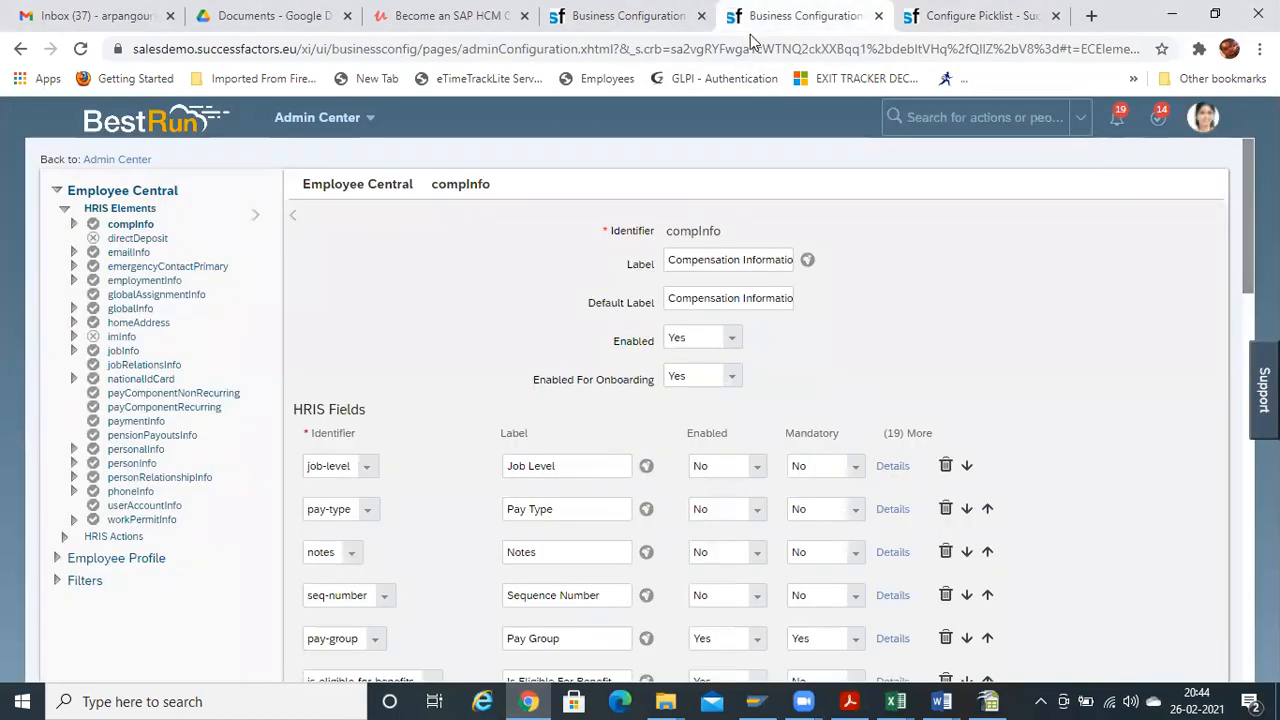
left_click(968, 120)
type("permission")
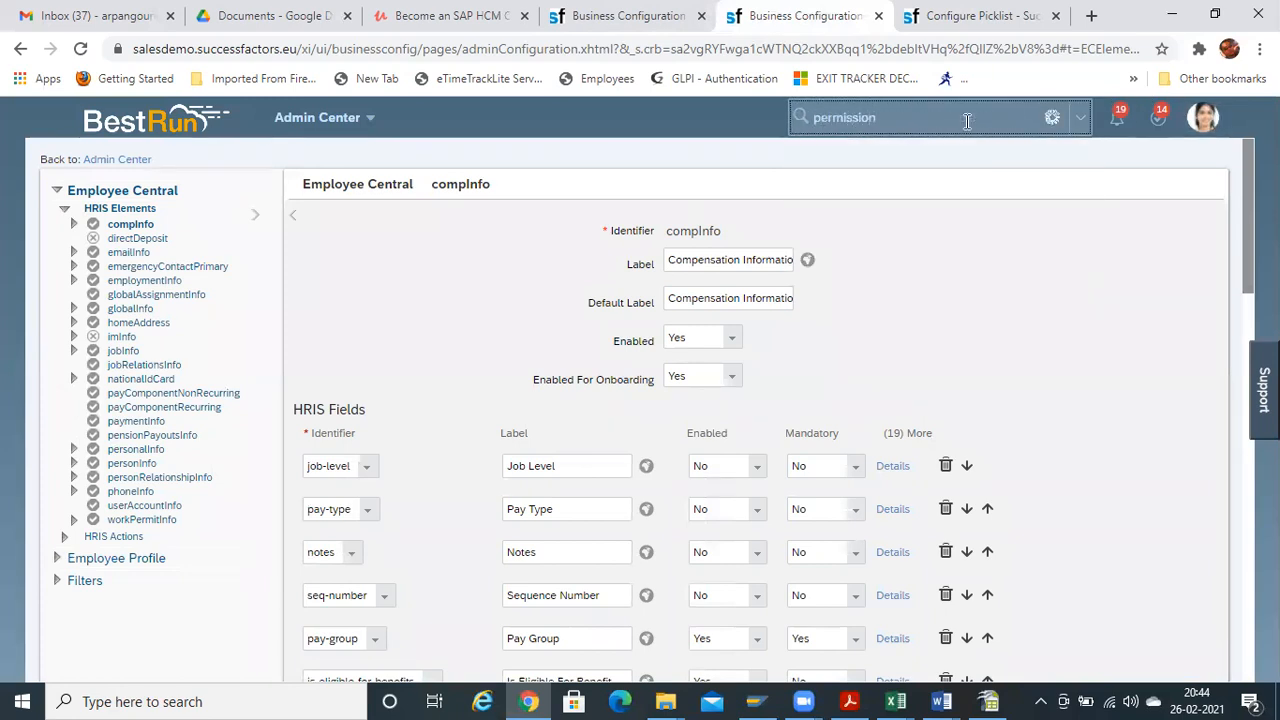
type(" roles")
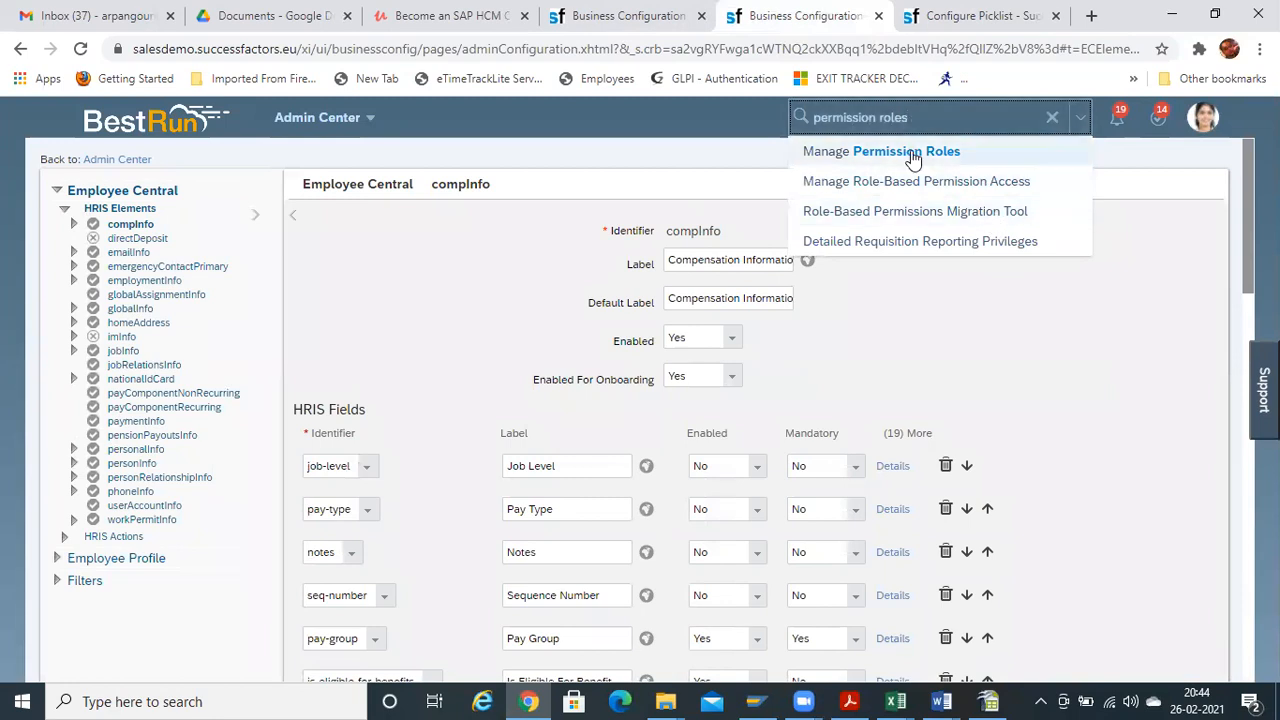
left_click(906, 152)
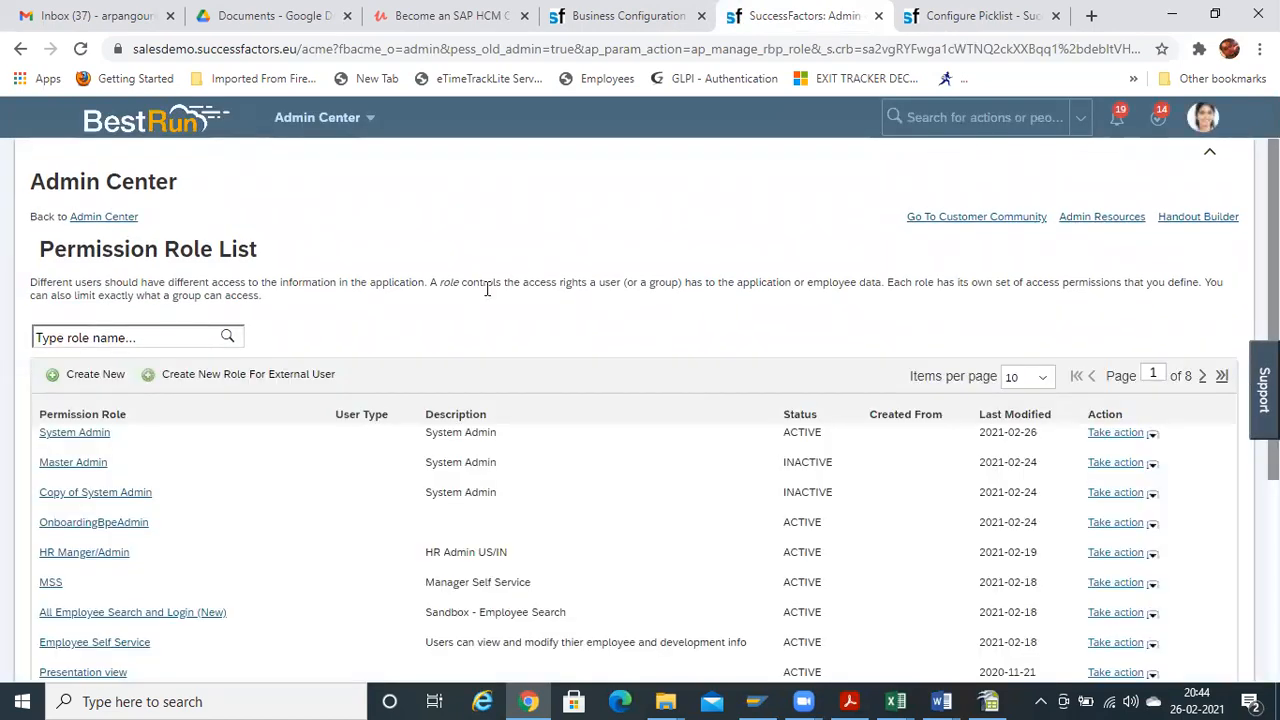
Open System Admin's Edit Granting, showing grants to Admin, EC Admins and Payroll Admins groups
left_click(87, 435)
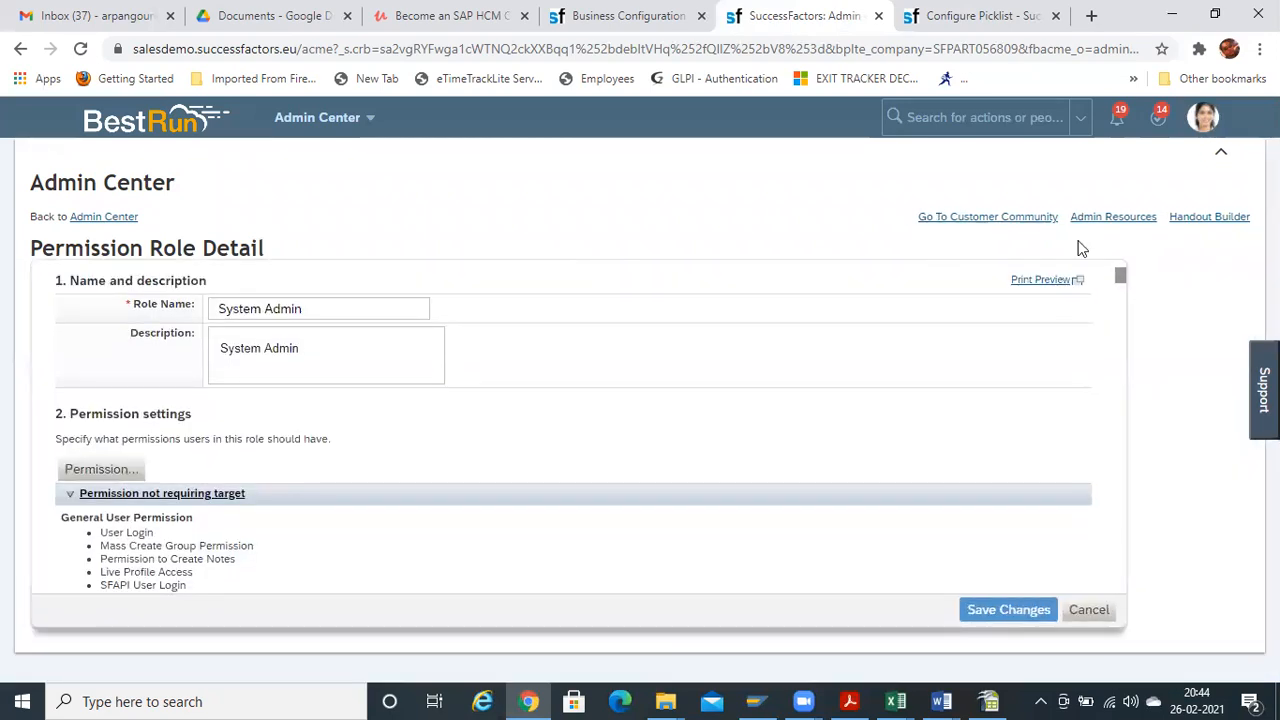
left_click_drag(1120, 280, 1115, 628)
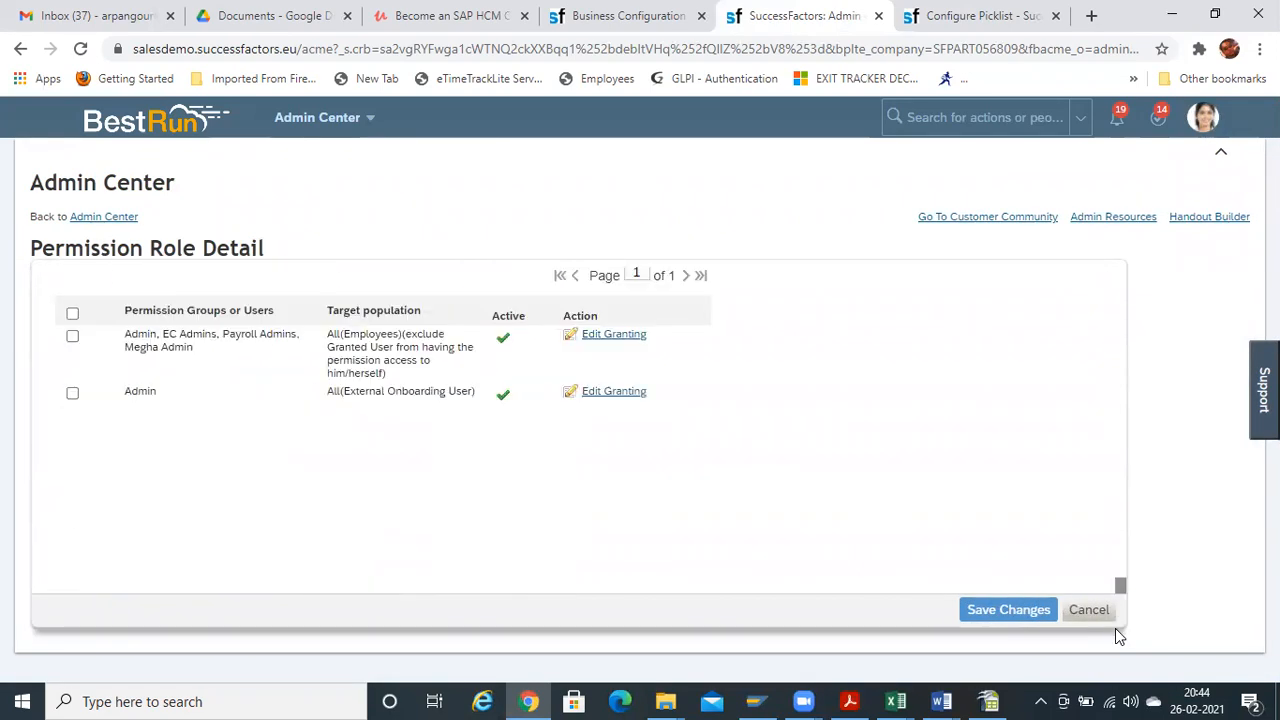
left_click(603, 338)
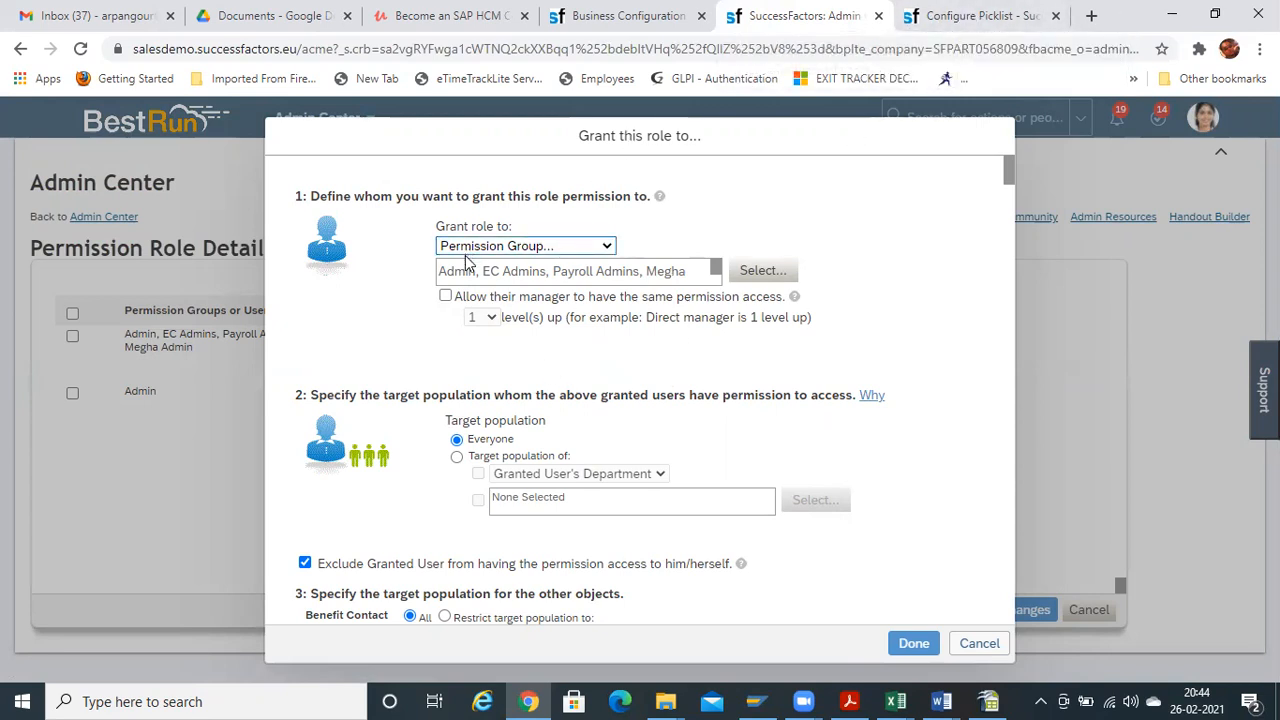
left_click_drag(687, 266, 617, 247)
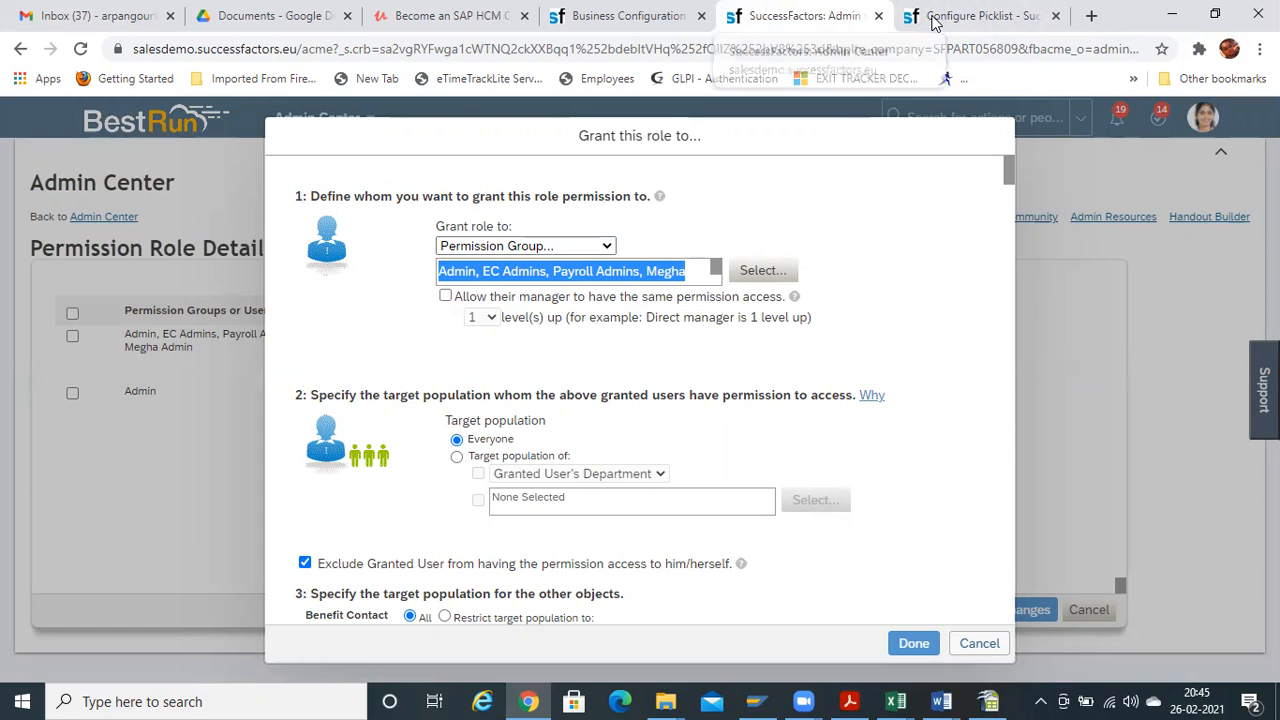
Duplicate the admin tab and open Manage Permission Groups by searching 'permission group'
right_click(776, 18)
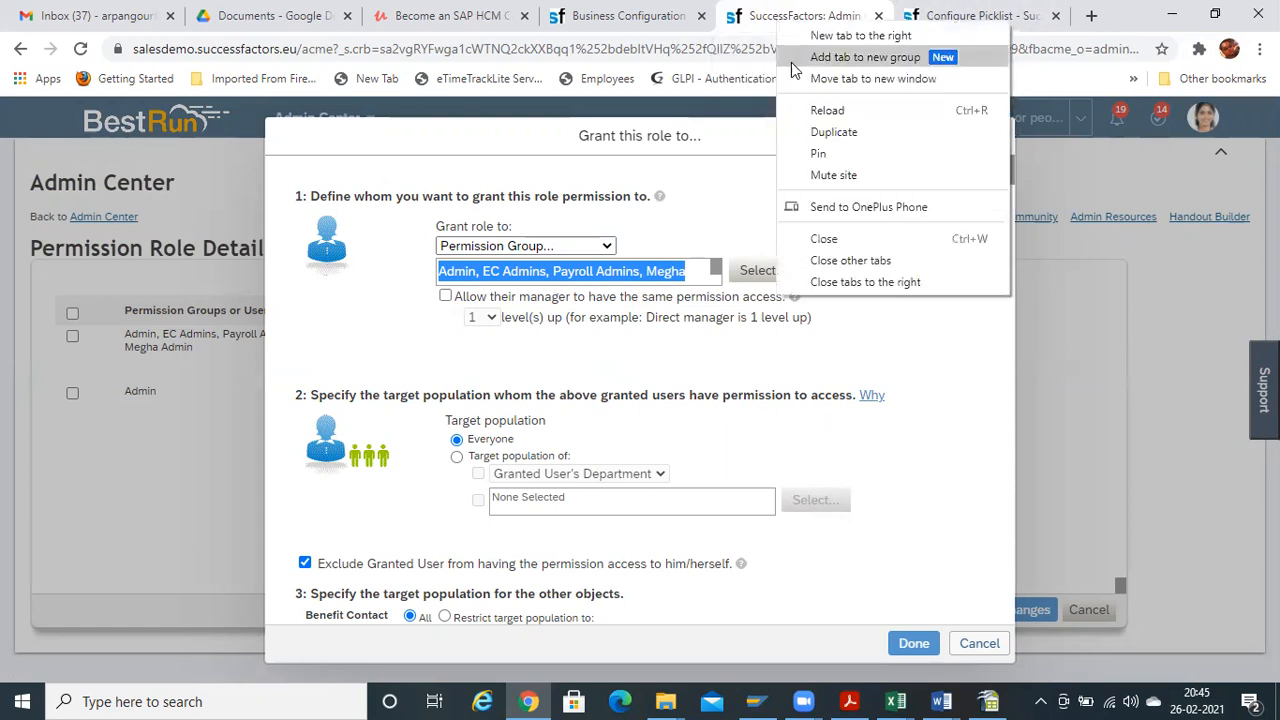
left_click(841, 134)
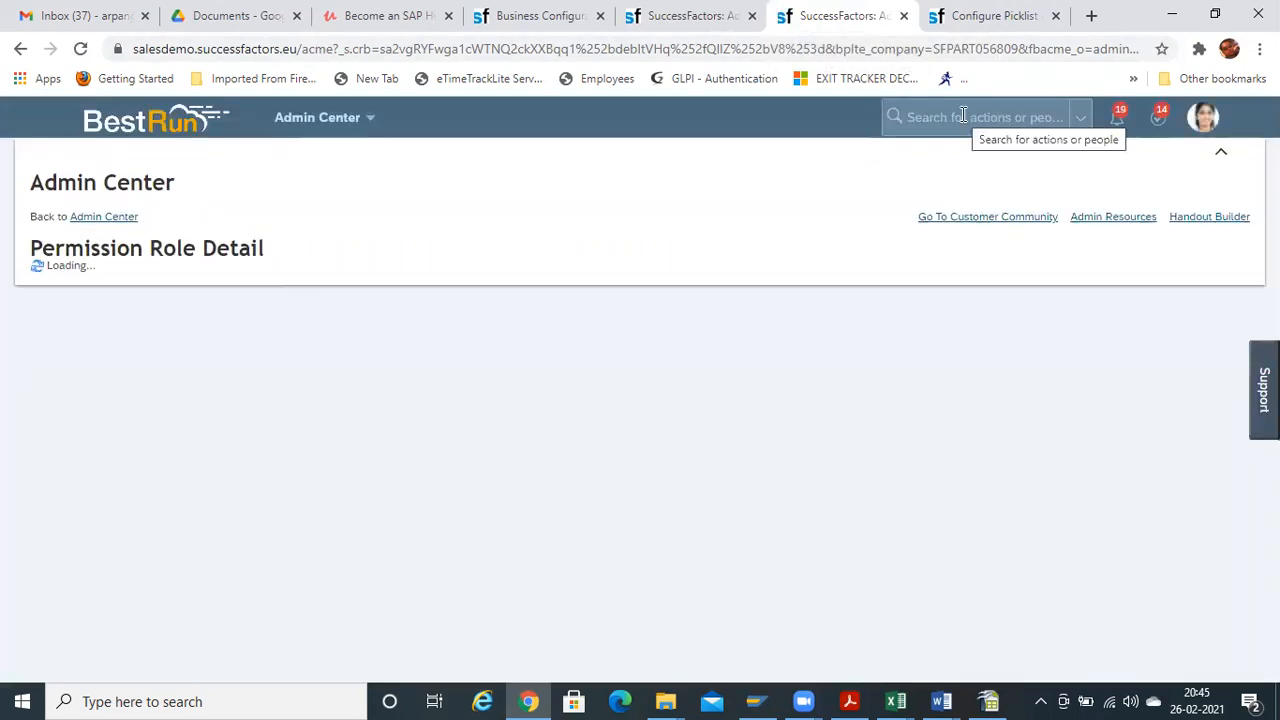
left_click(963, 116)
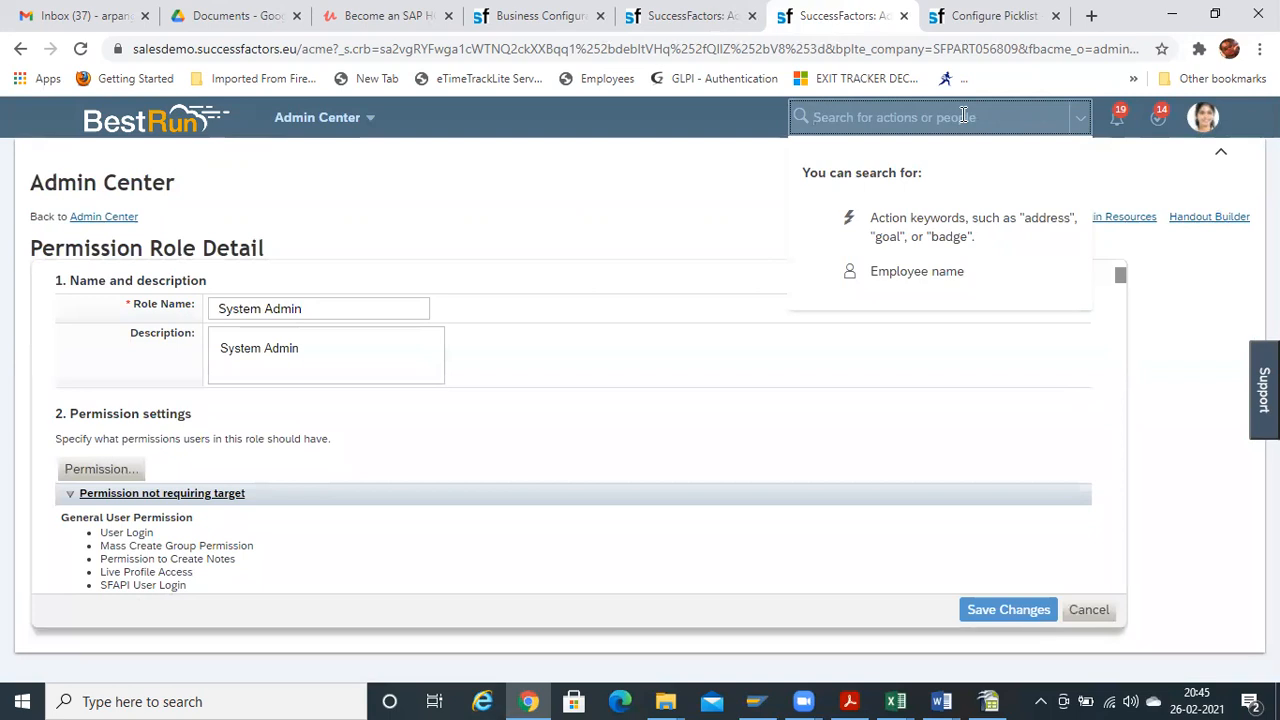
type("perso")
key("BackSpace")
key("BackSpace")
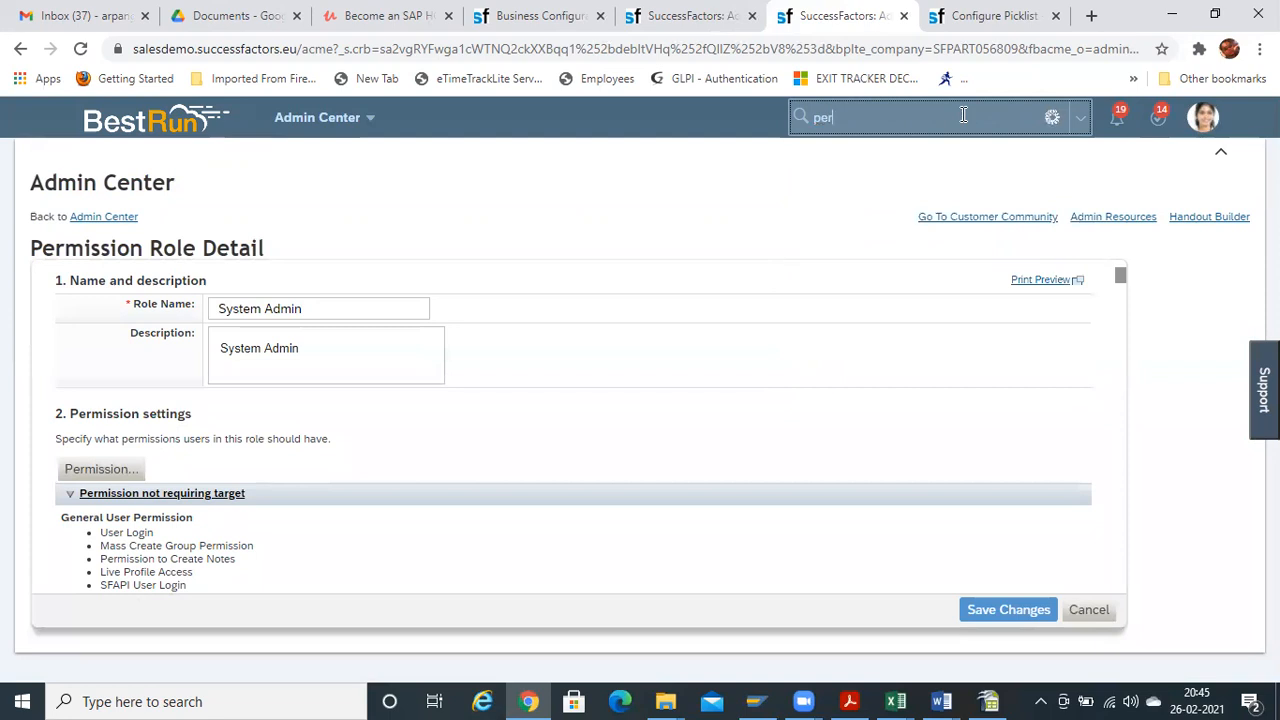
type("mission ")
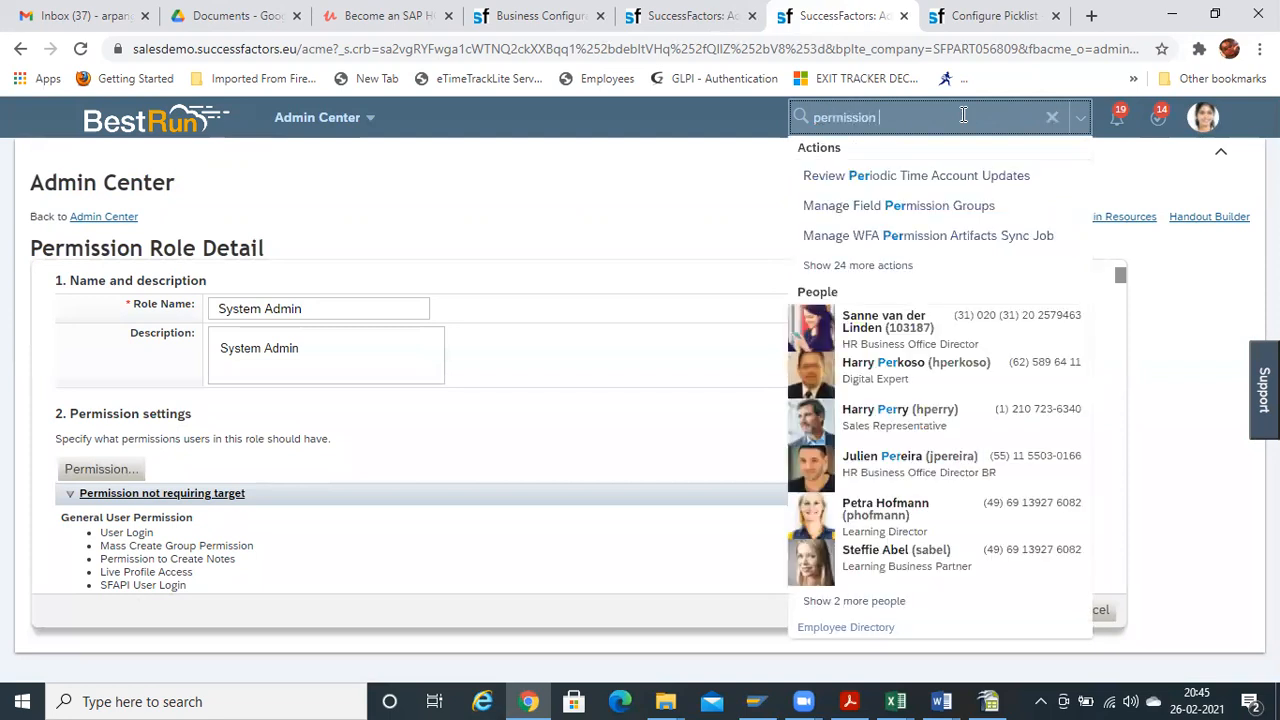
type("grop")
key("BackSpace")
type("up")
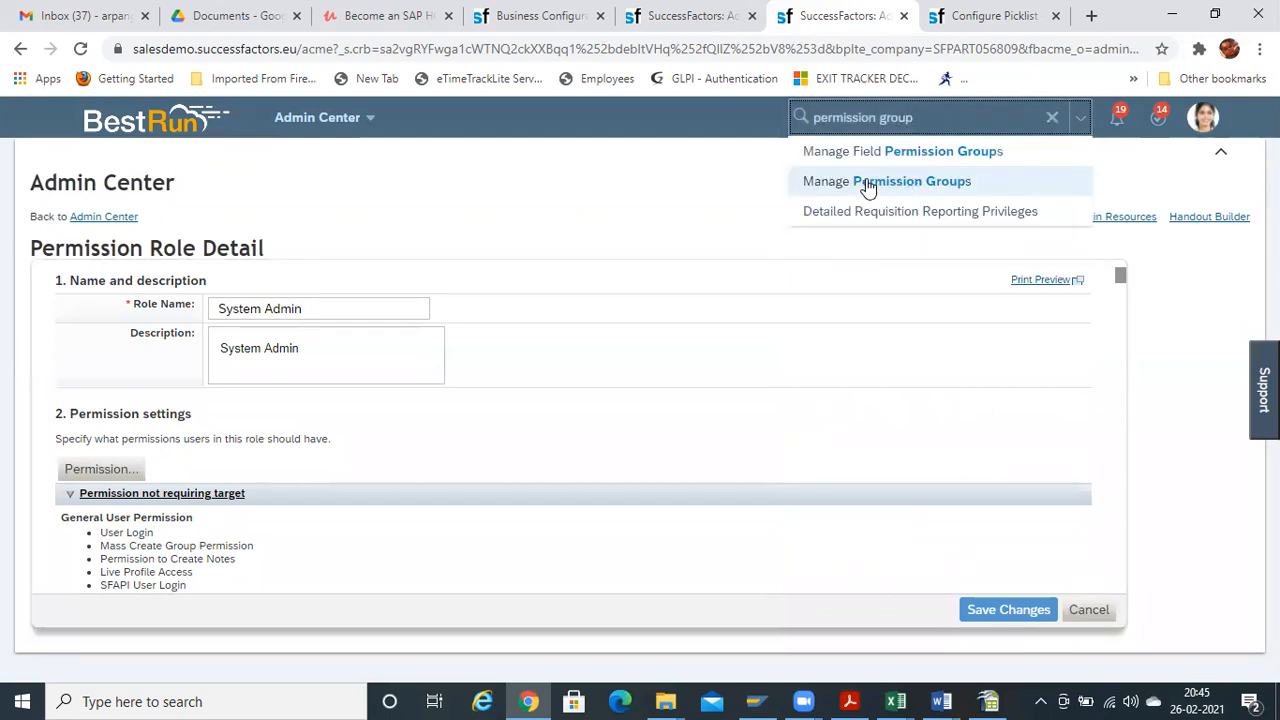
left_click(864, 182)
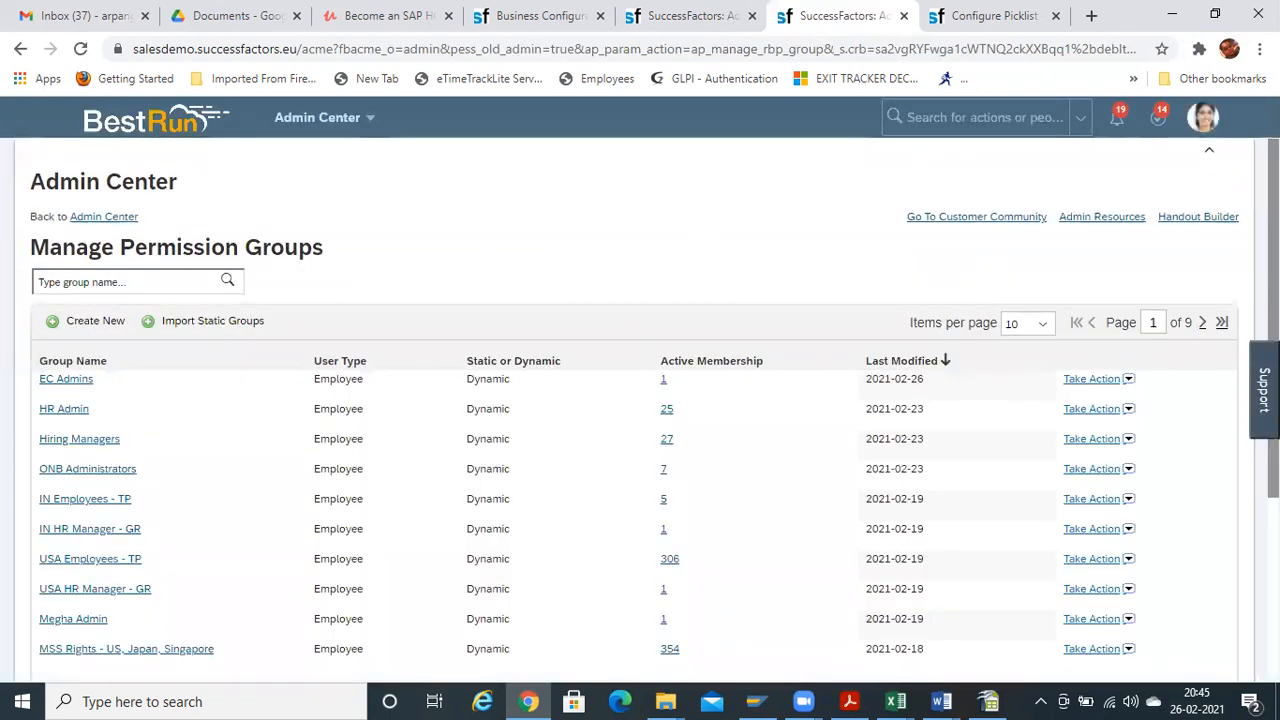
Open the EC Admins permission group definition, then switch back to the role-grant tab
scroll(640, 410, "down", 3)
scroll(640, 410, "up", 2)
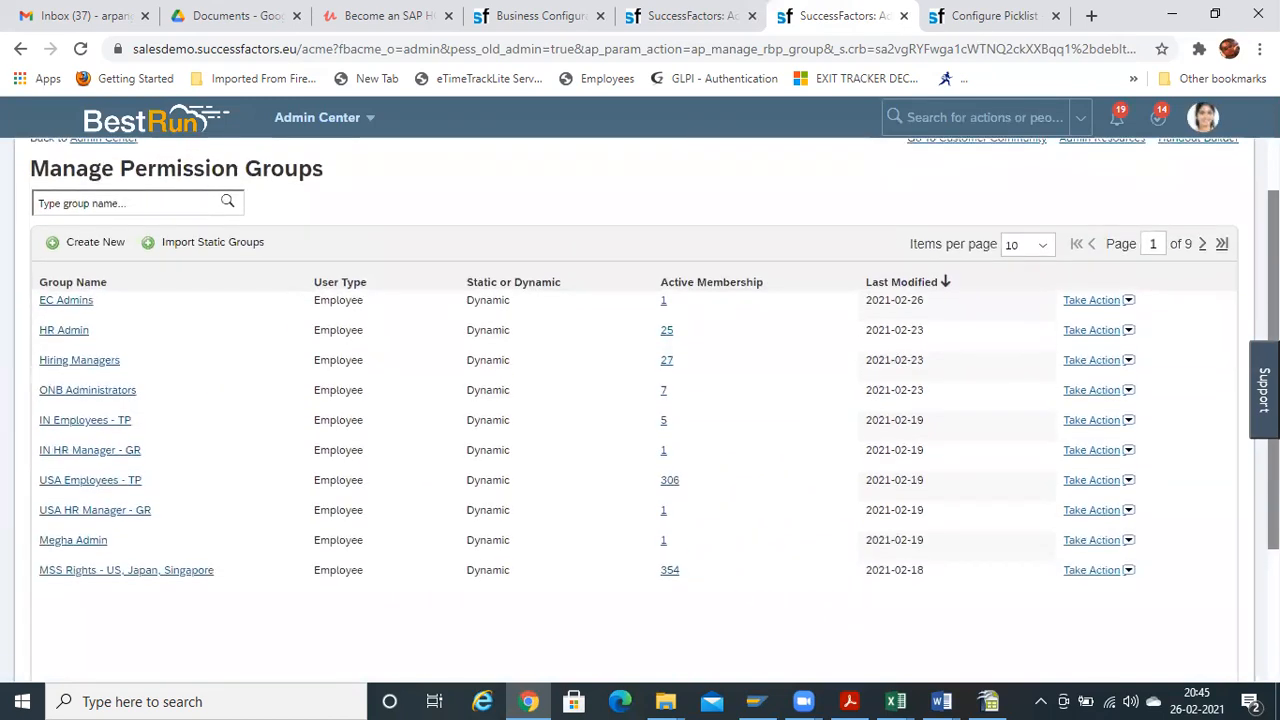
left_click(52, 306)
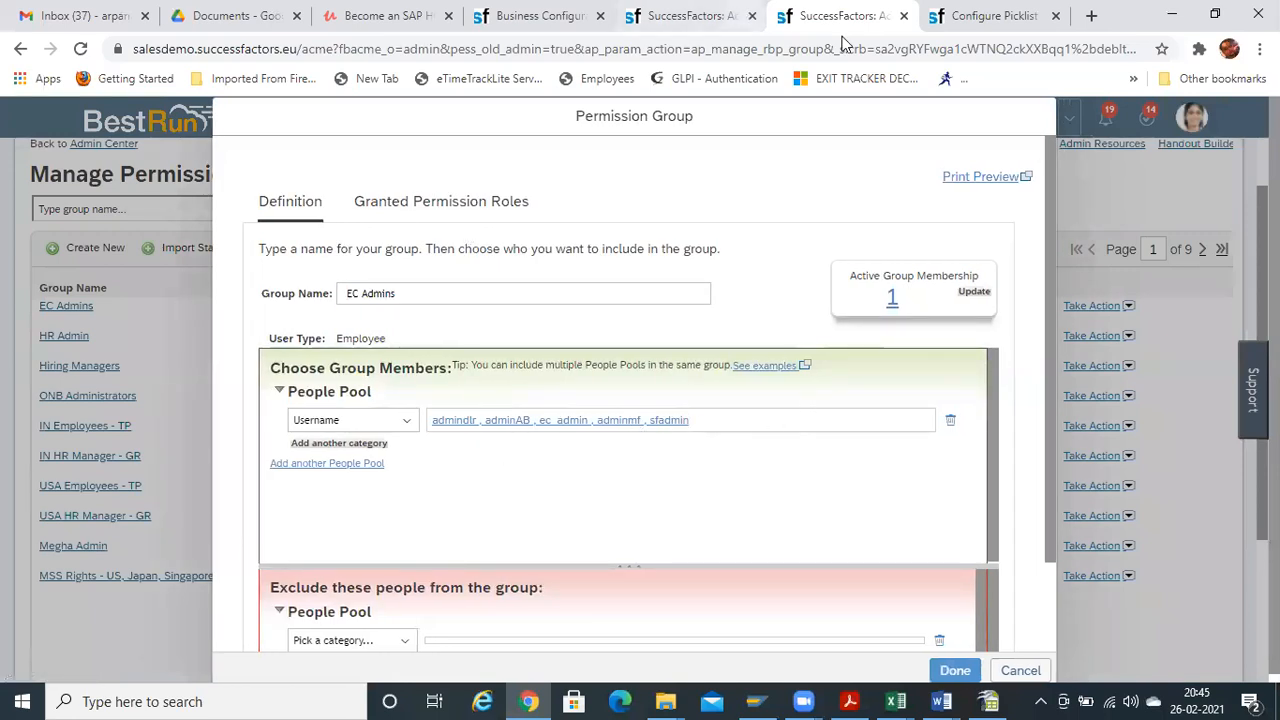
key("ctrl+shift+Tab")
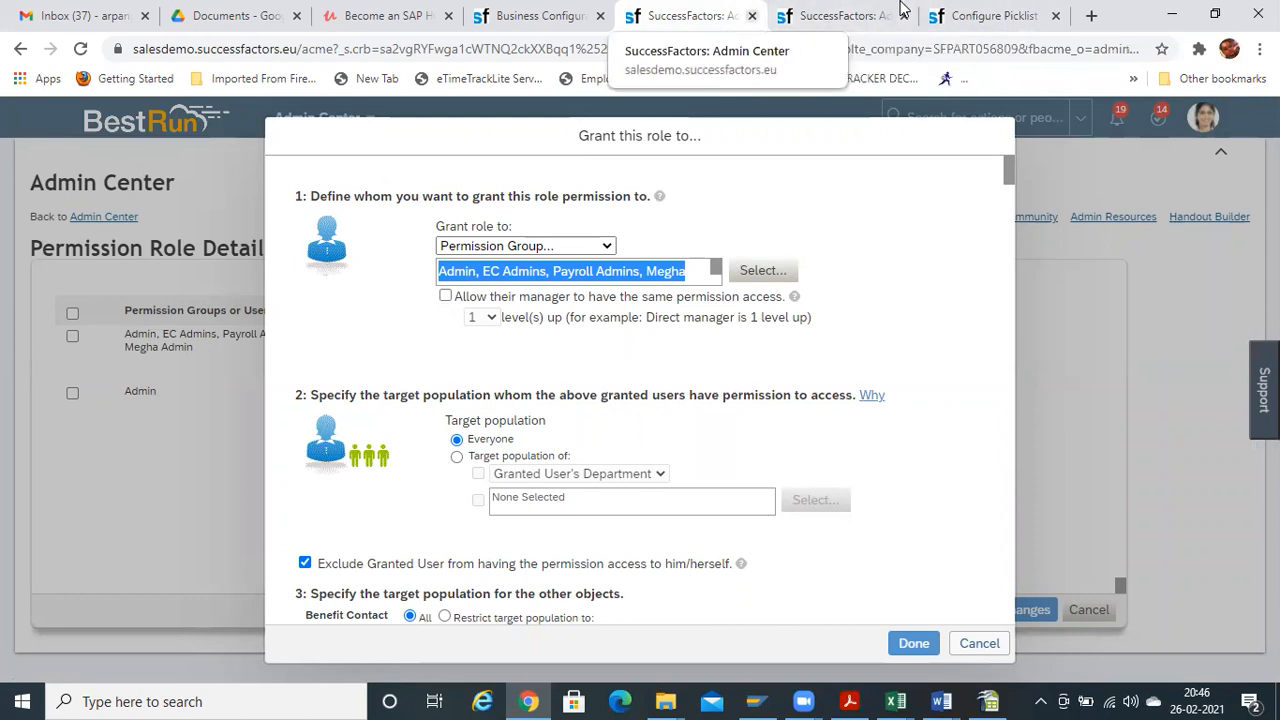
Duplicate the role-grant tab and open My Employee File from the modules list
right_click(676, 14)
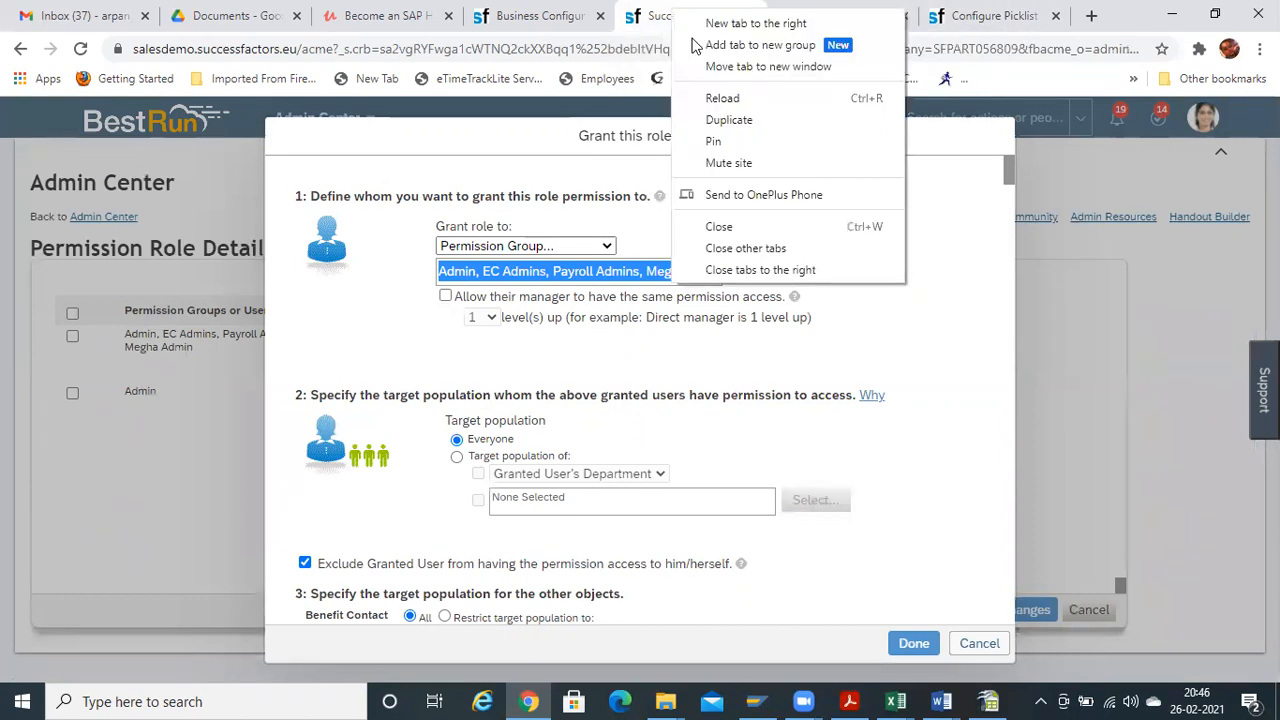
left_click(742, 119)
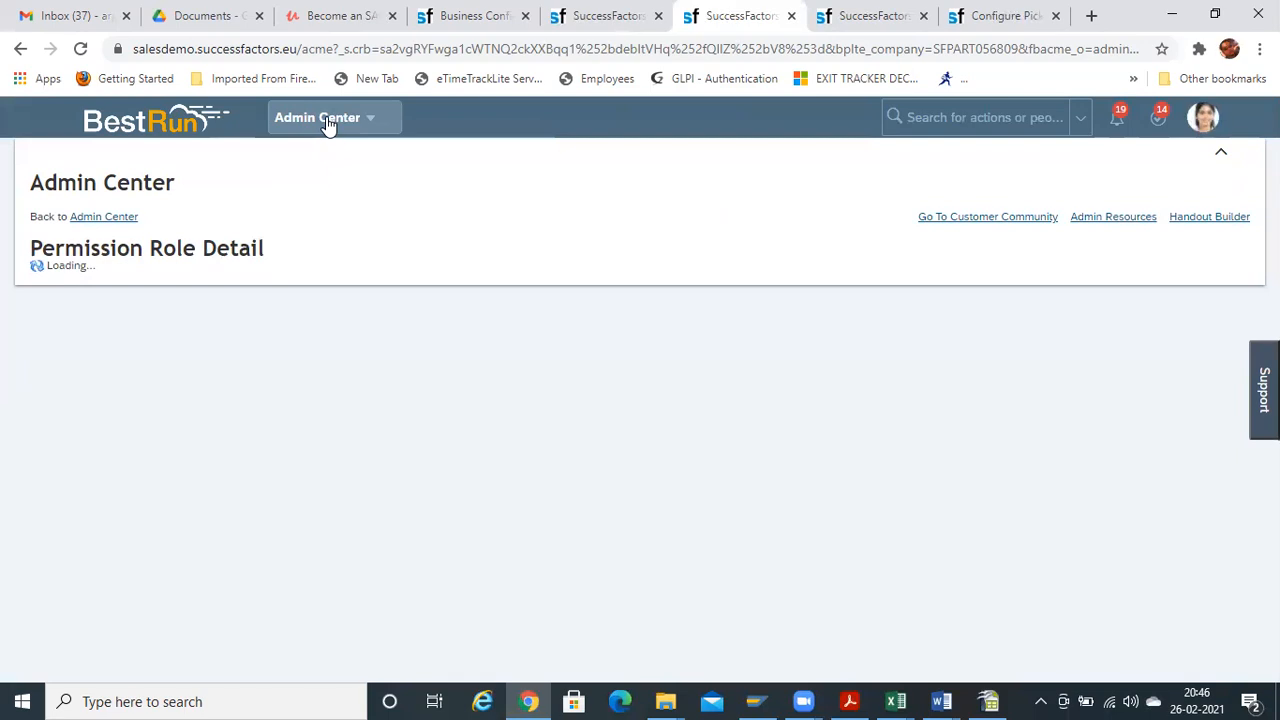
left_click(326, 118)
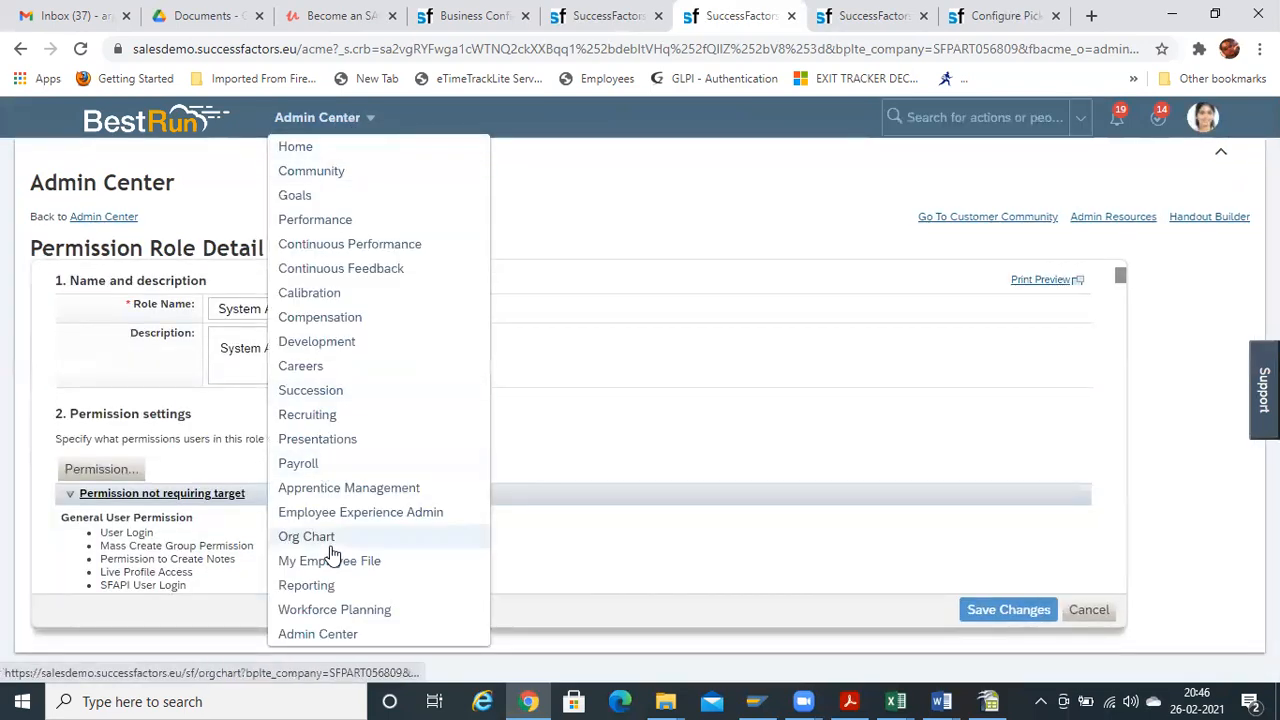
left_click(332, 565)
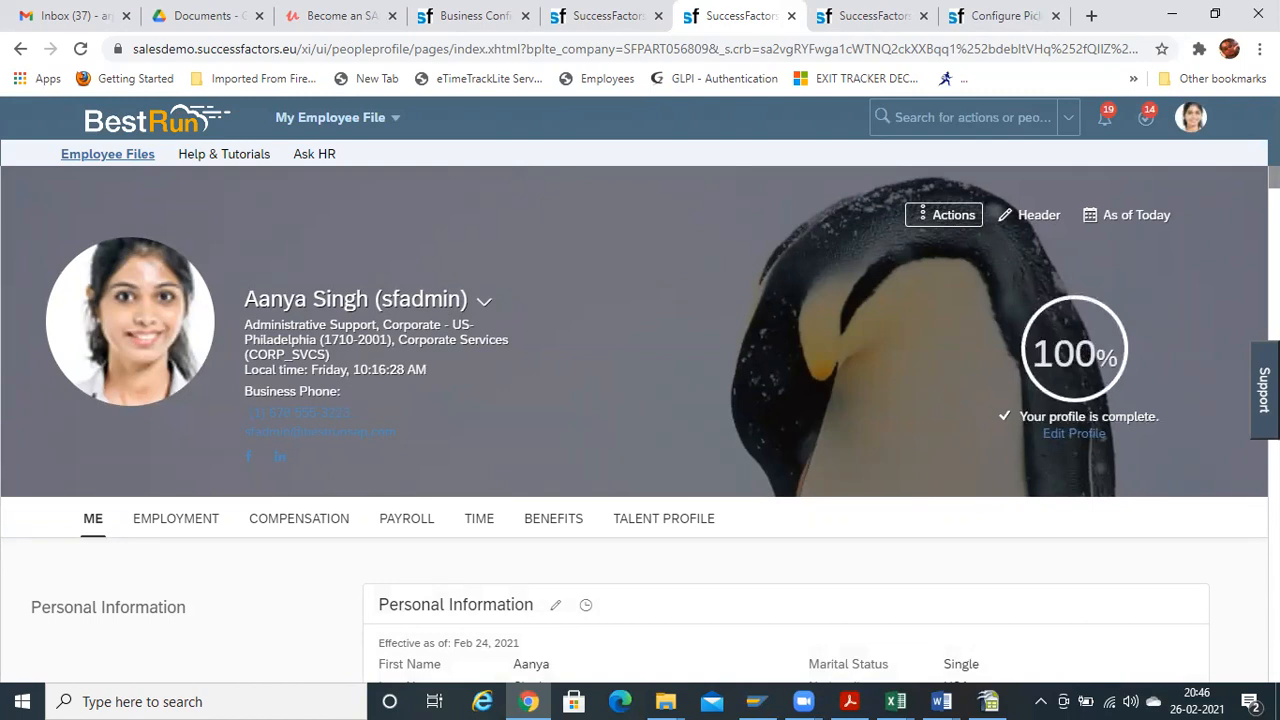
Open the Personal Information edit form, cancel it, and switch to the EC Admins group tab
scroll(634, 440, "down", 1)
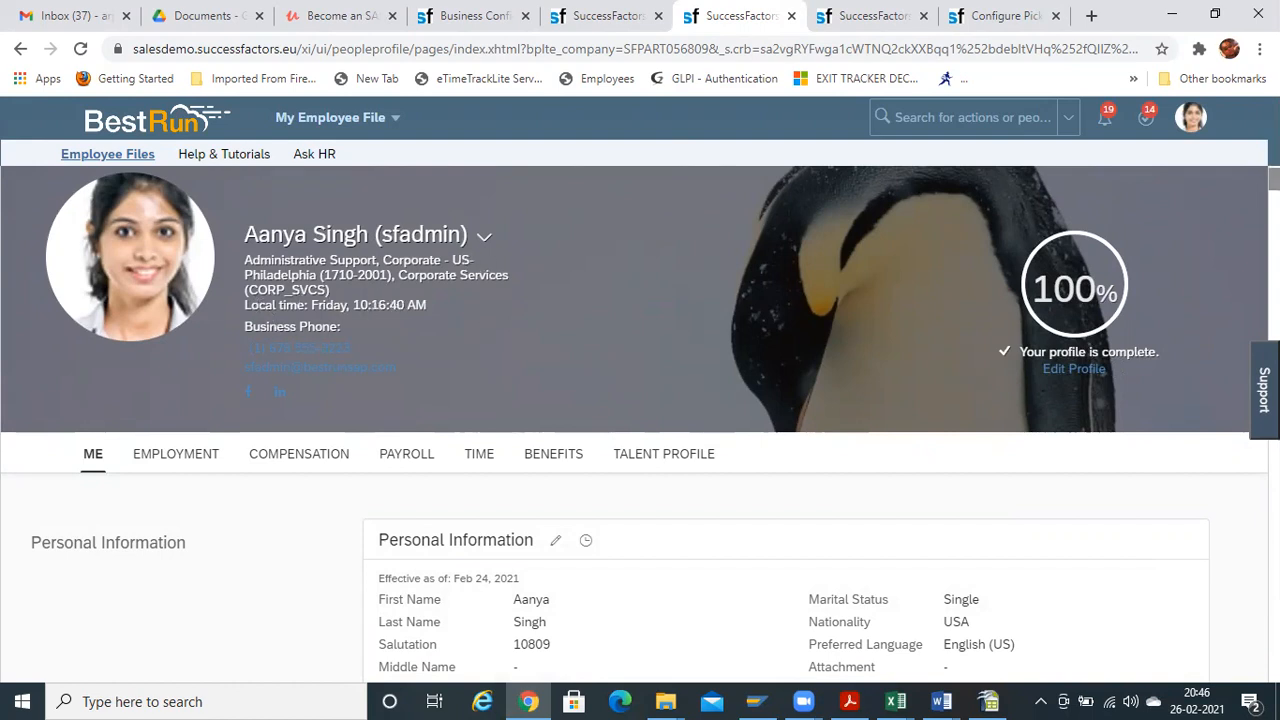
scroll(640, 420, "down", 3)
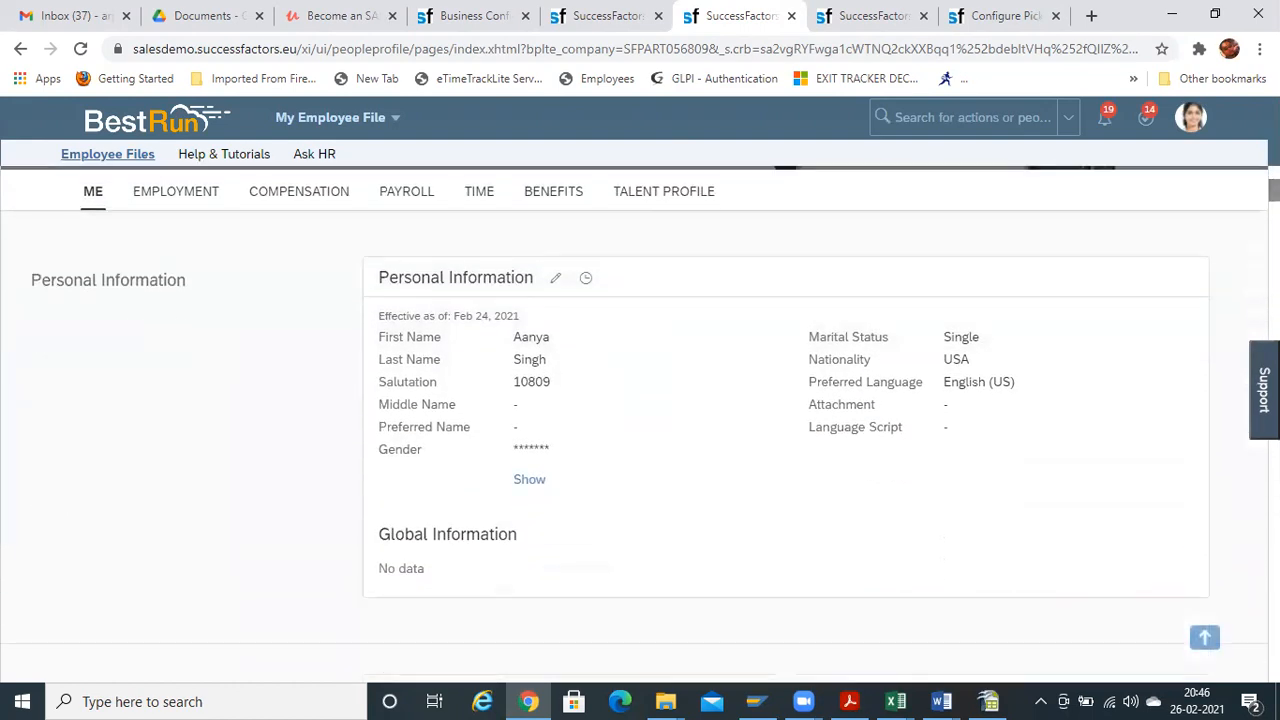
left_click(555, 278)
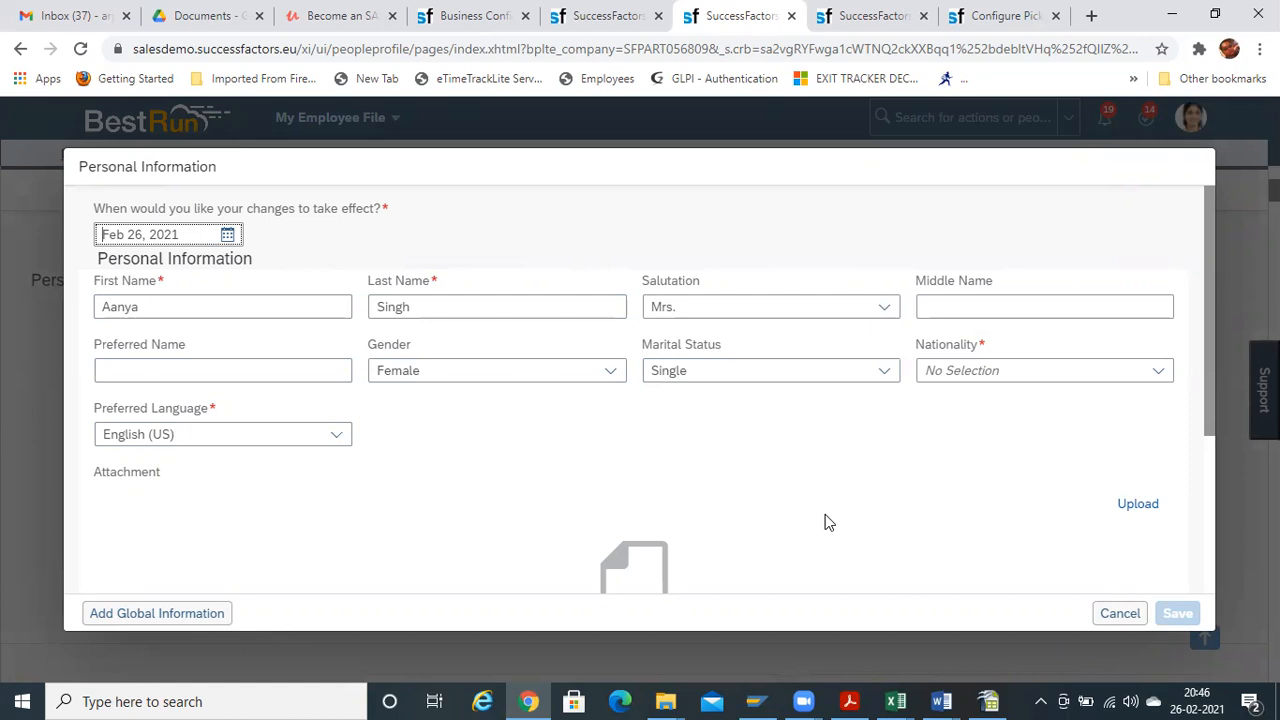
left_click(1119, 614)
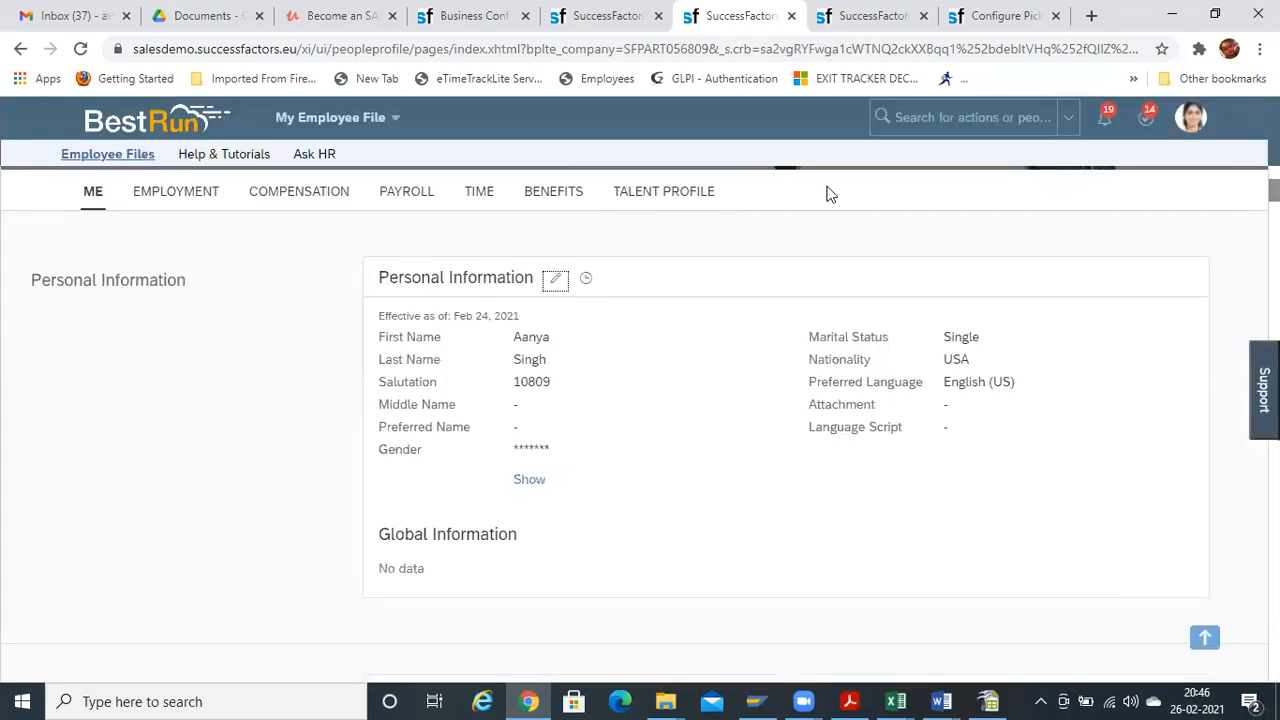
key("ctrl+Tab")
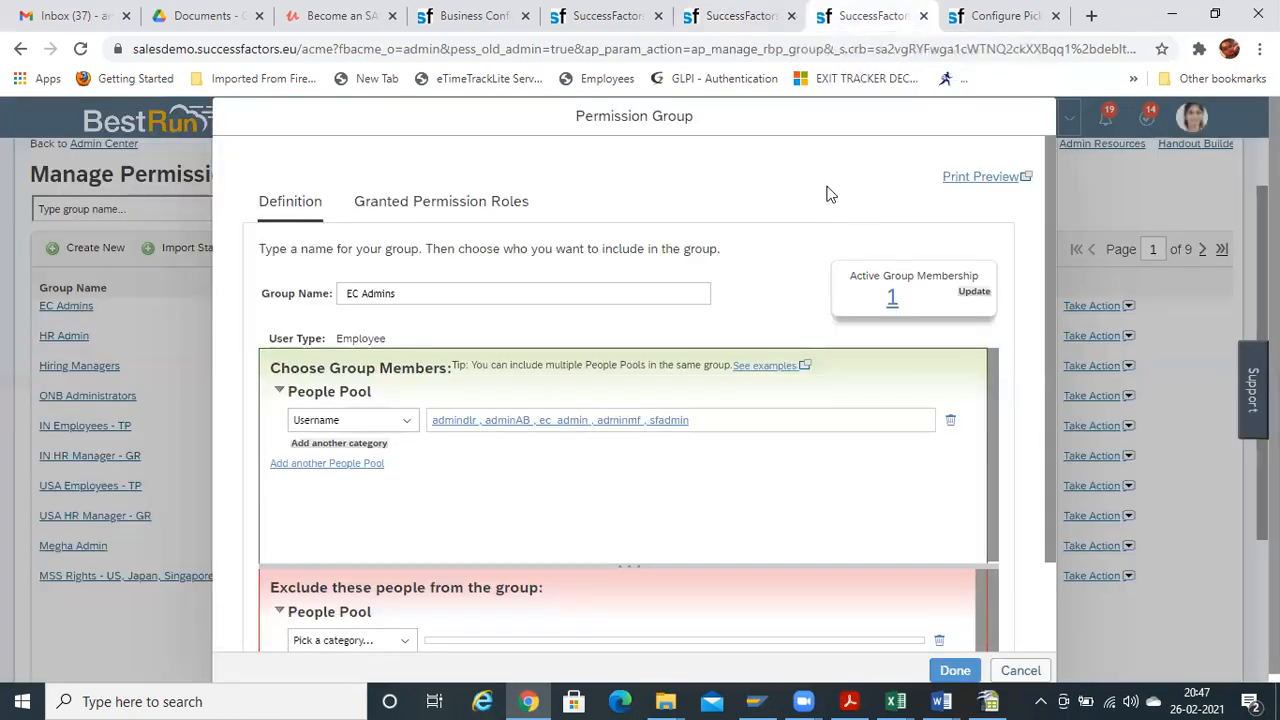
Bring up the role-grant dialog and review its permission-group grant setting unchanged
left_click(1000, 16)
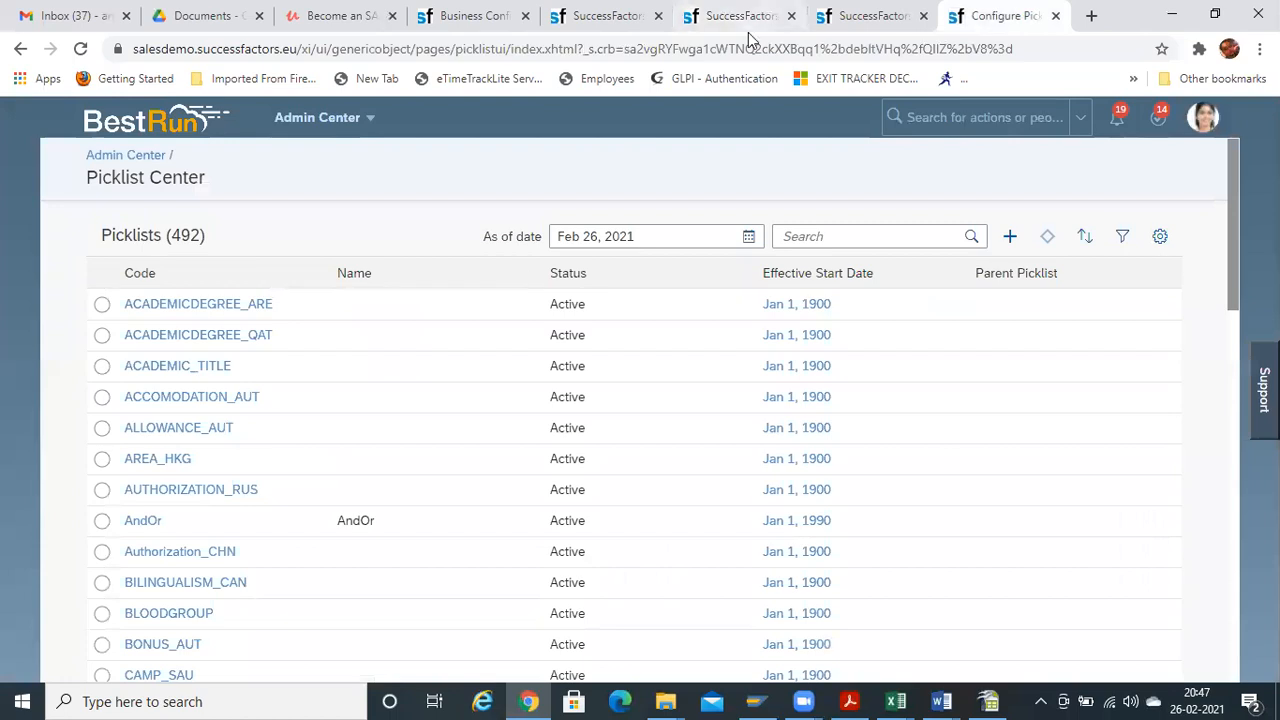
key("ctrl+5")
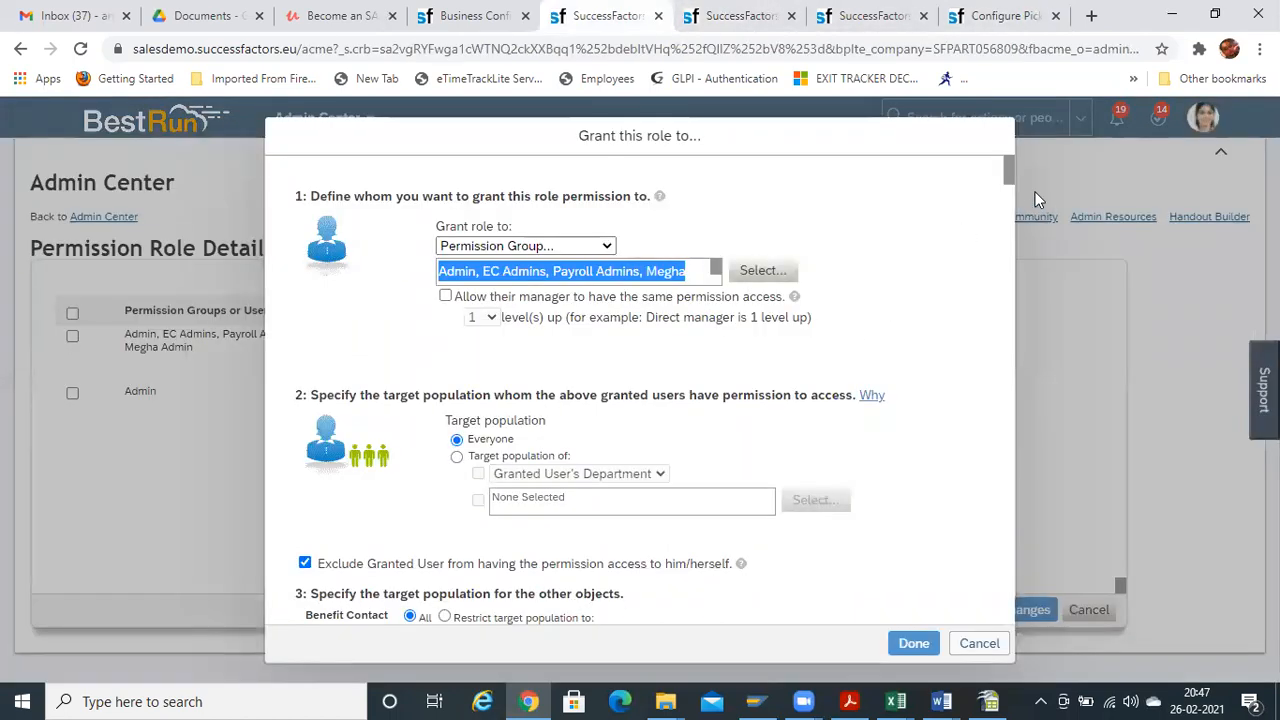
left_click_drag(1008, 170, 1003, 178)
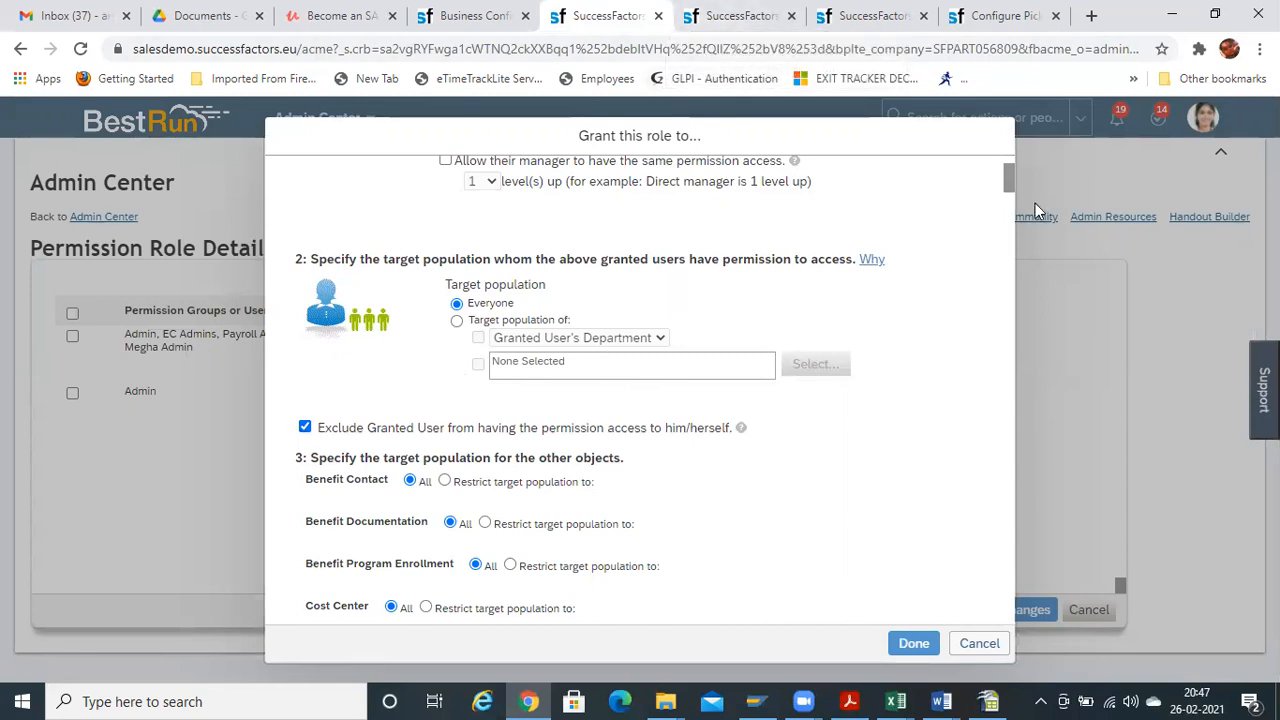
left_click_drag(1010, 190, 1010, 175)
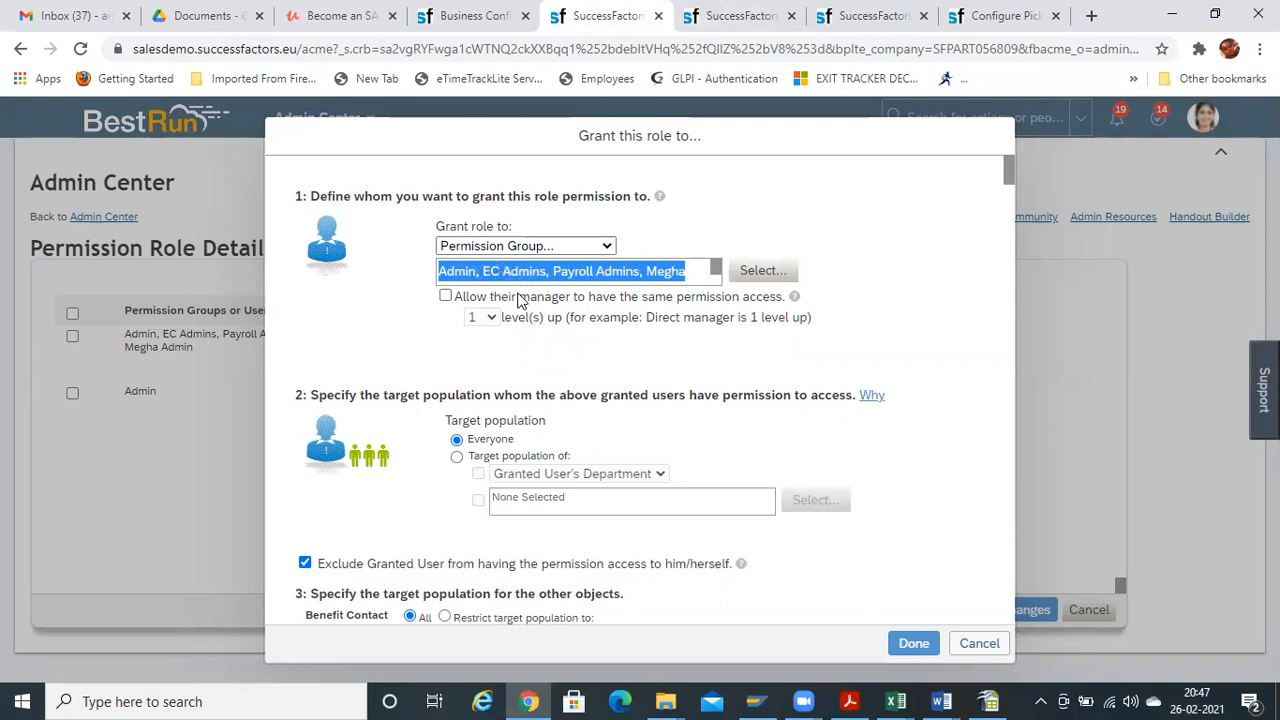
left_click(610, 248)
left_click(525, 260)
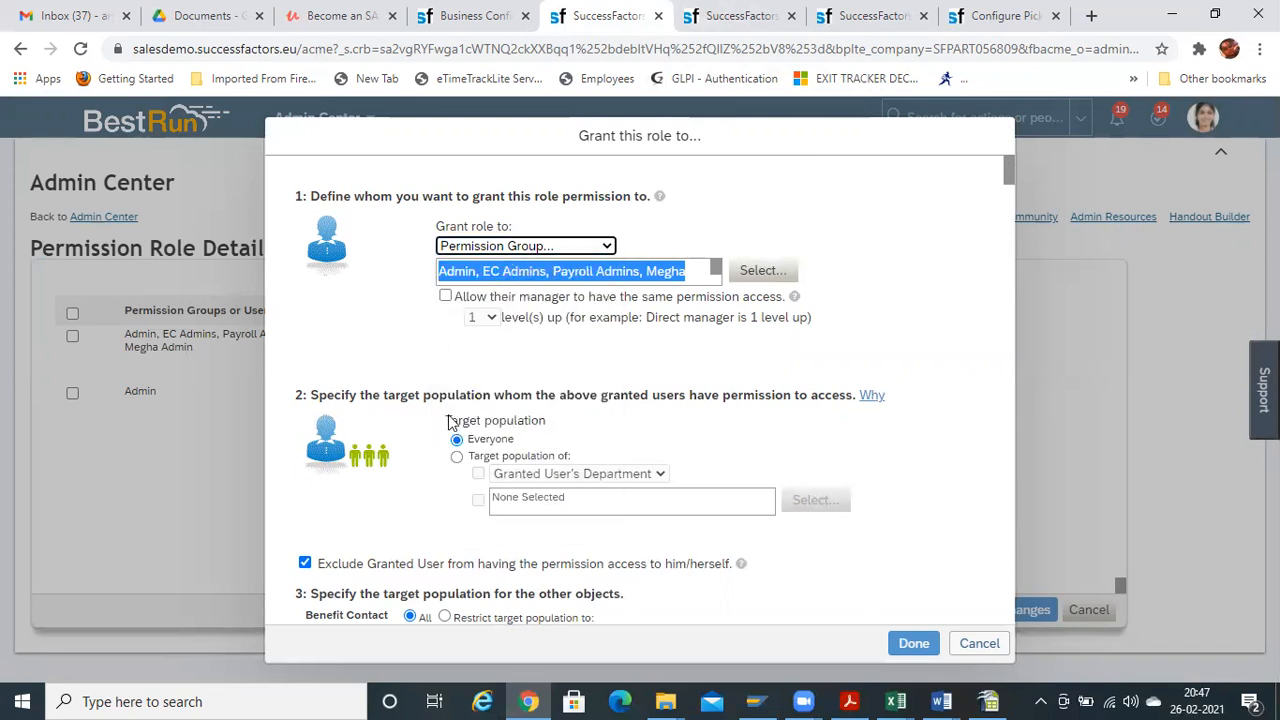
Untick and re-tick Exclude Granted User, then switch to the employee profile tab
mouse_move(1003, 163)
left_mouse_down()
mouse_move(1006, 182)
mouse_move(1006, 170)
left_mouse_up()
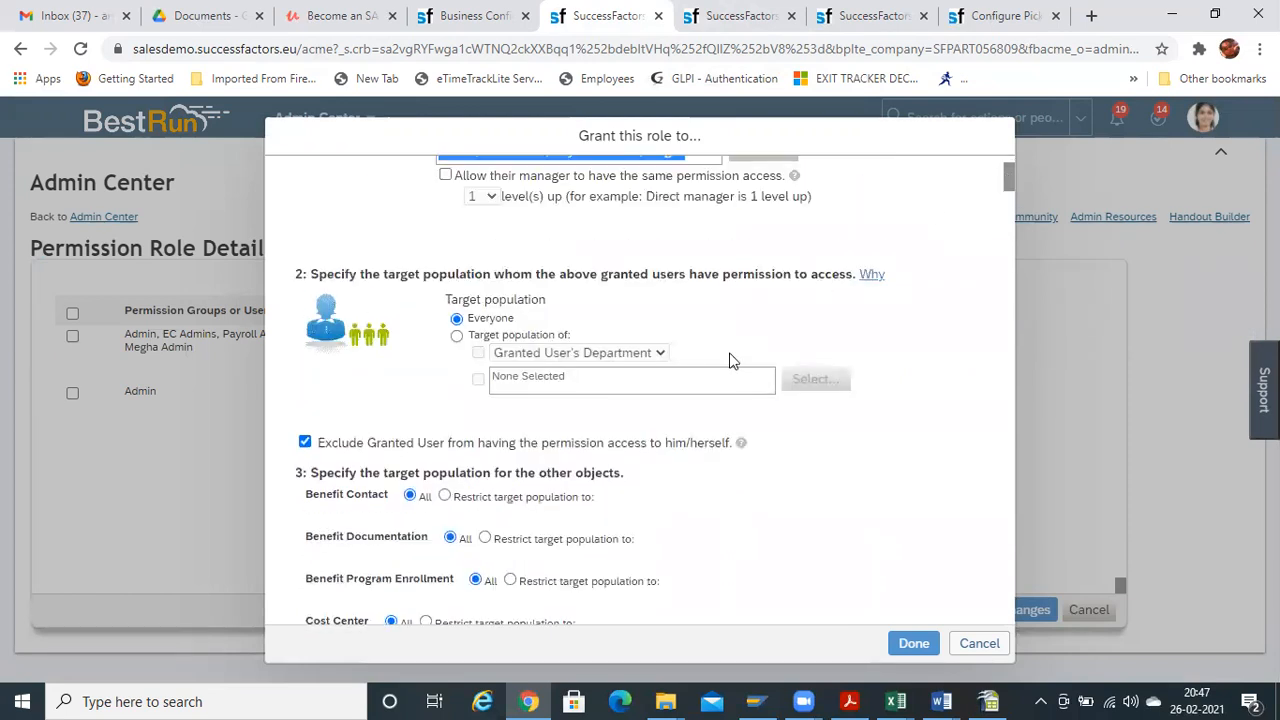
left_click(306, 446)
left_click(306, 446)
key("ctrl+Tab")
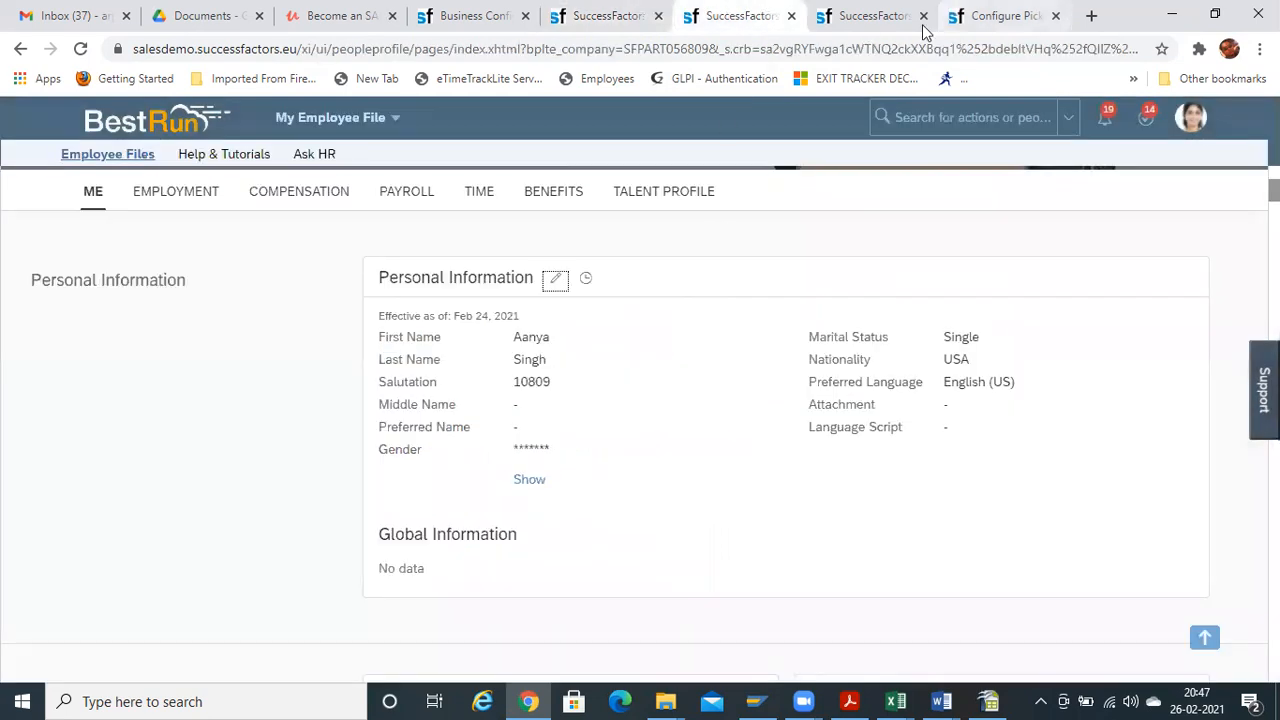
Search the header for 'jo' and open the first matching employee's profile
left_click(893, 16)
left_click(1040, 14)
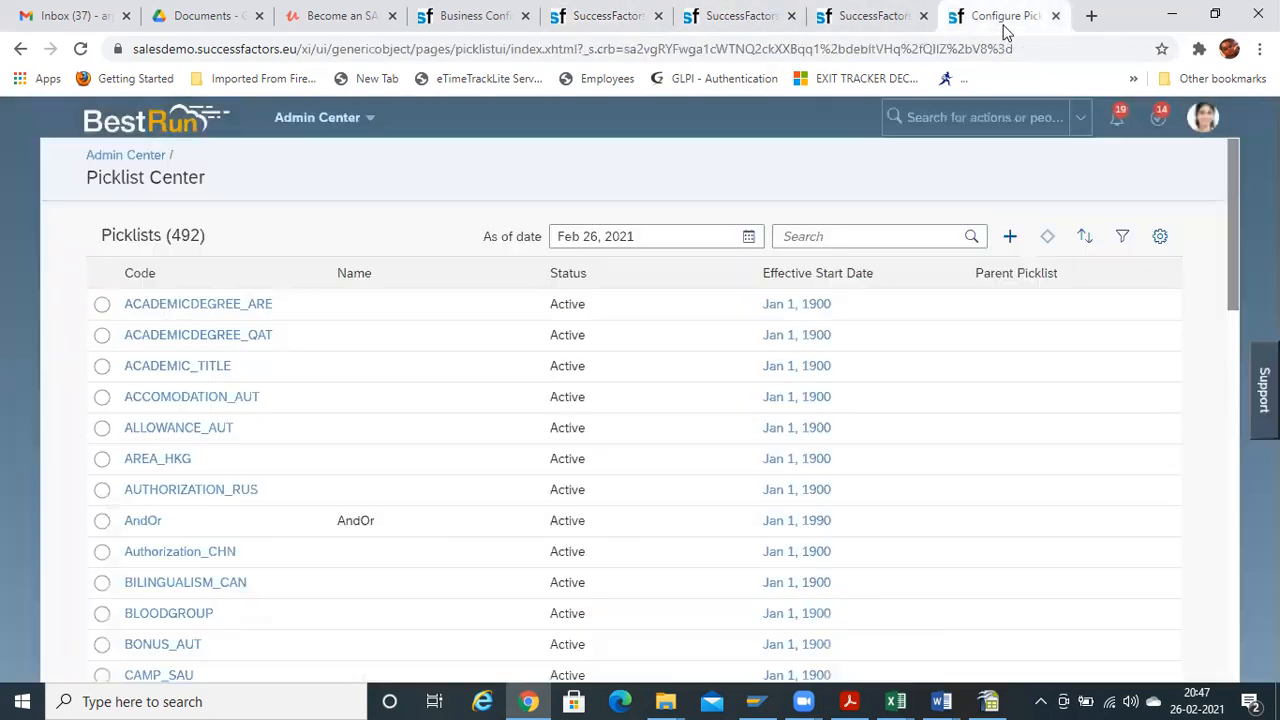
left_click(738, 16)
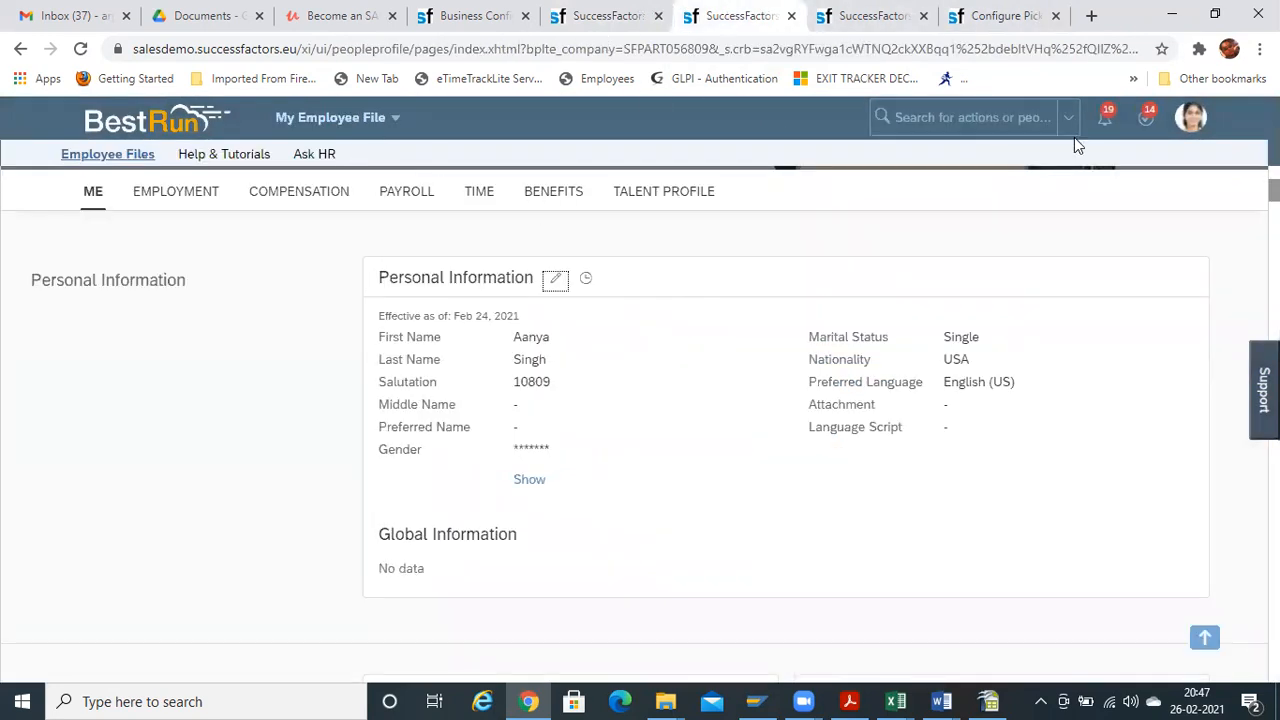
left_click(920, 118)
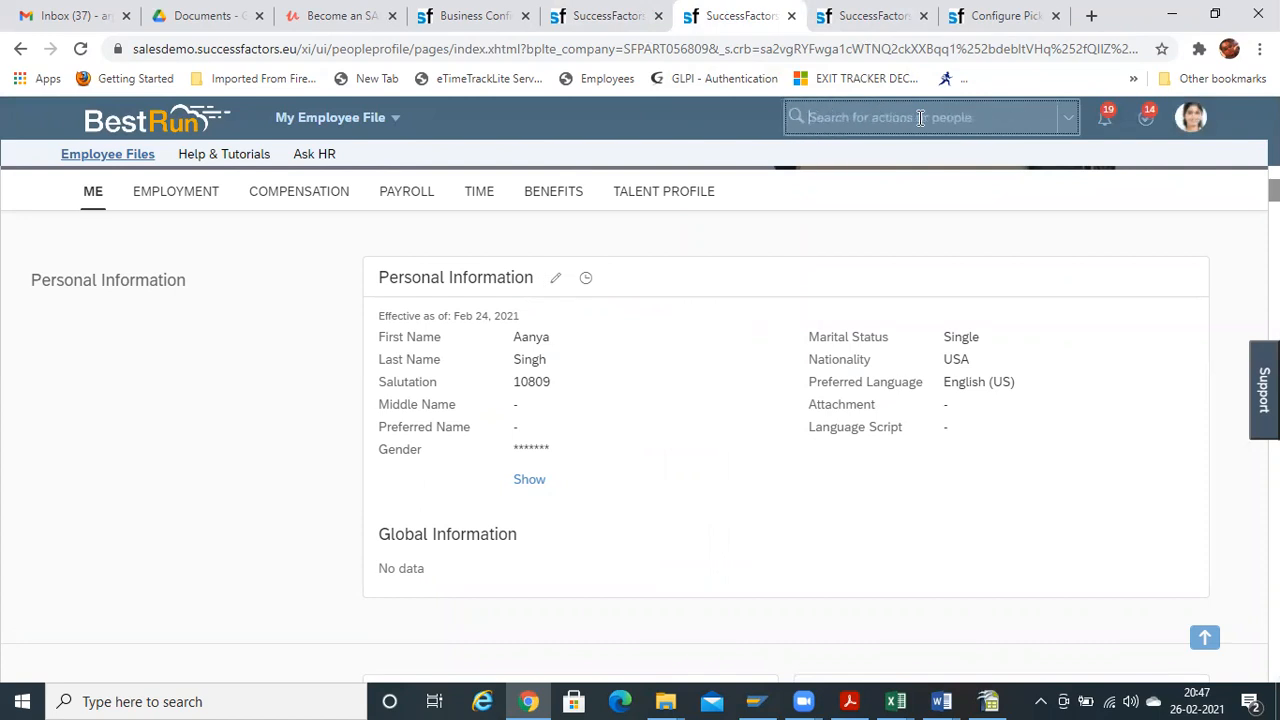
type("john")
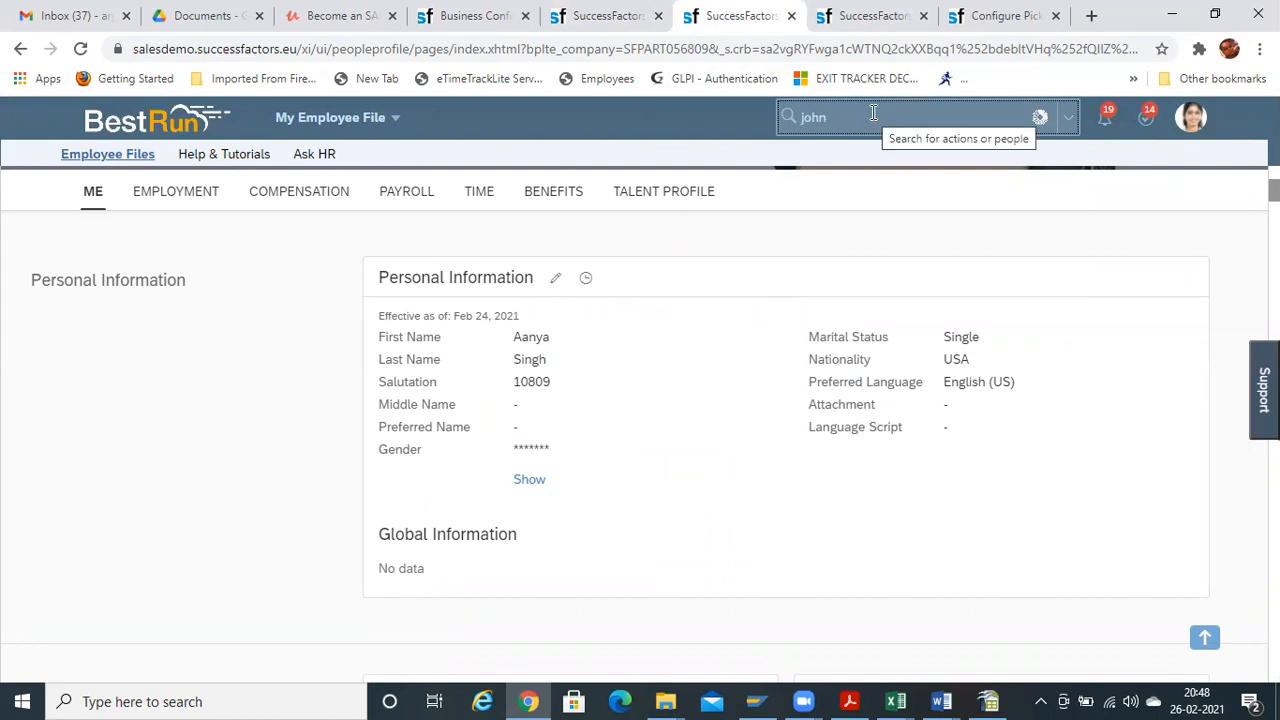
left_click(878, 158)
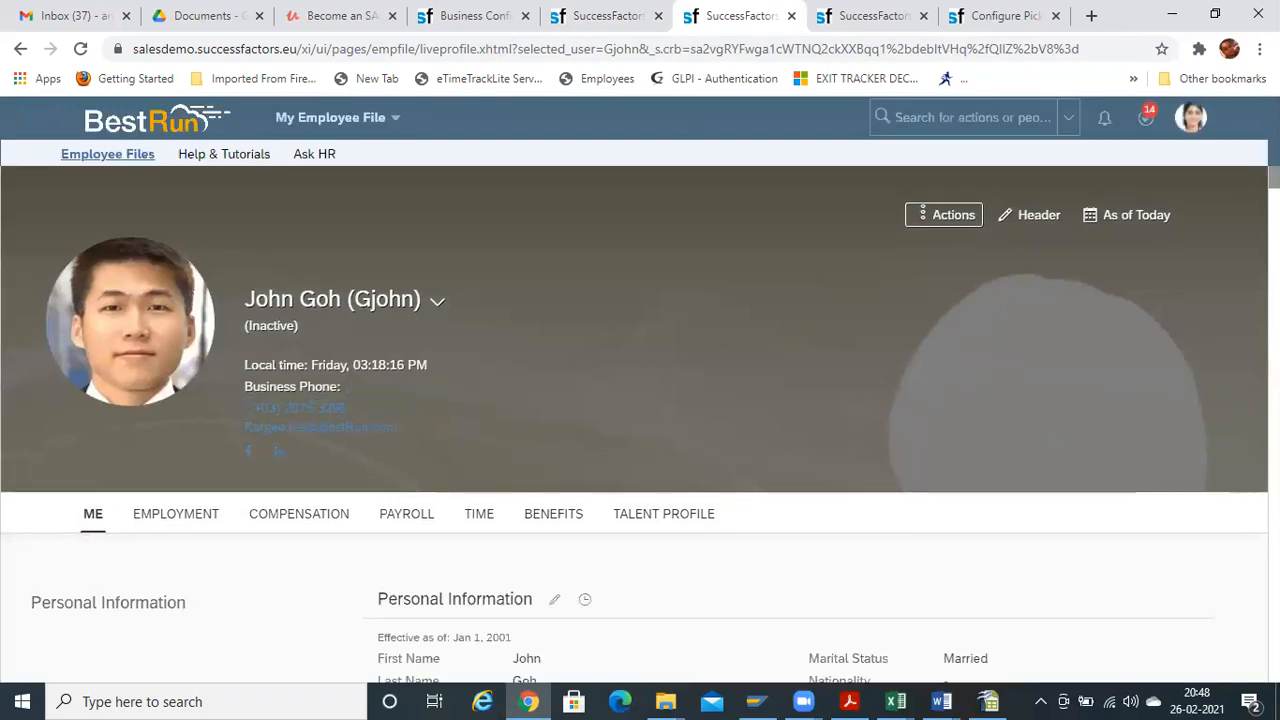
key("ctrl+a")
Open the employee's Personal Information editor and close the EC Admins group unchanged
scroll(640, 400, "down", 3)
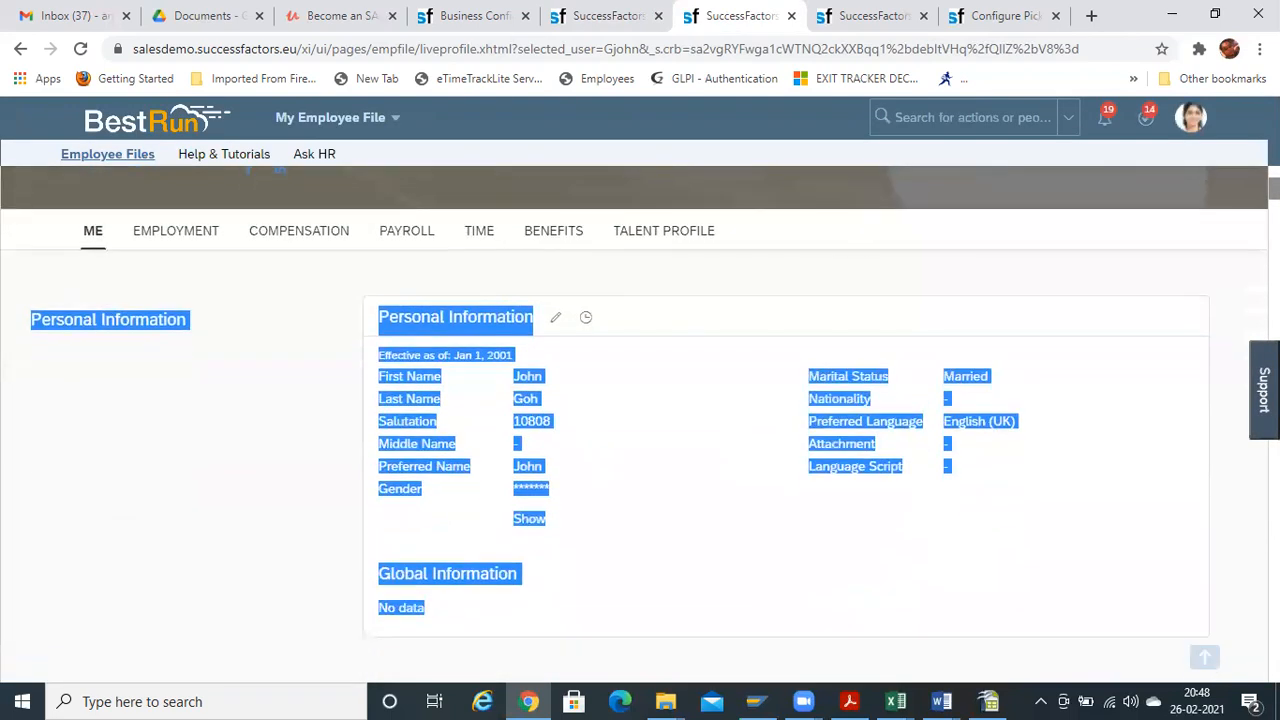
left_click(711, 306)
left_click(557, 320)
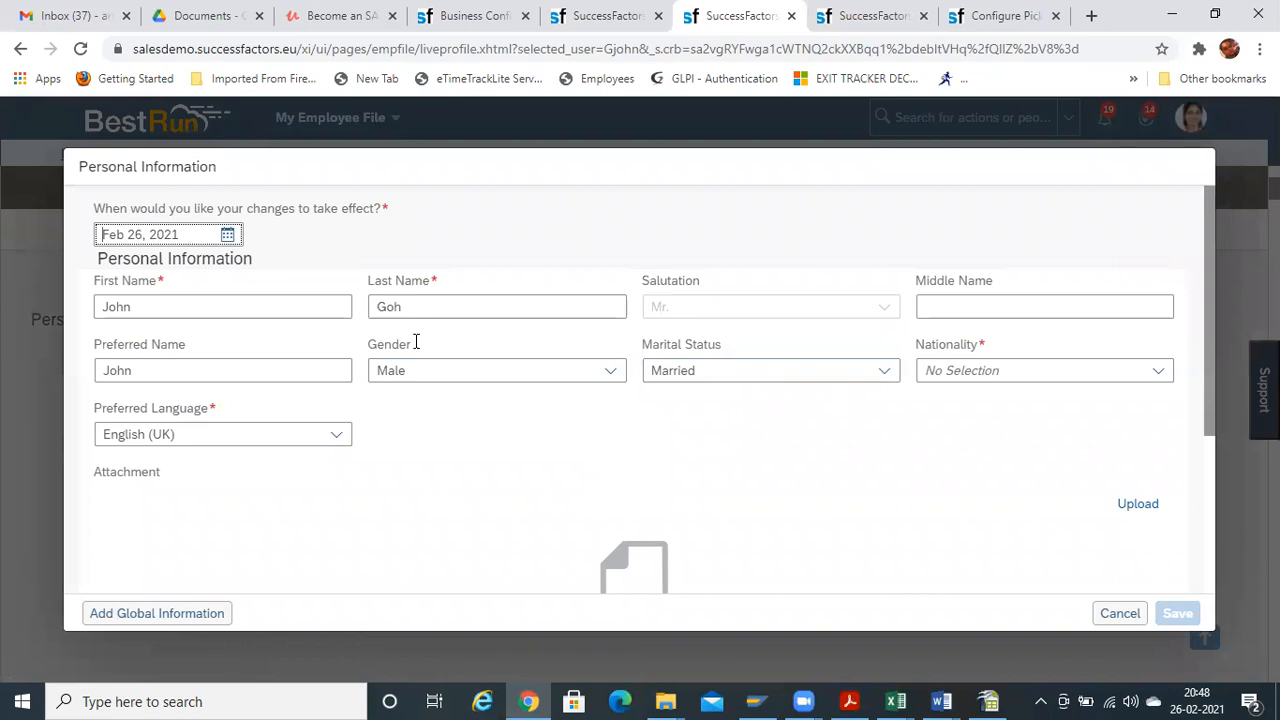
left_click(847, 32)
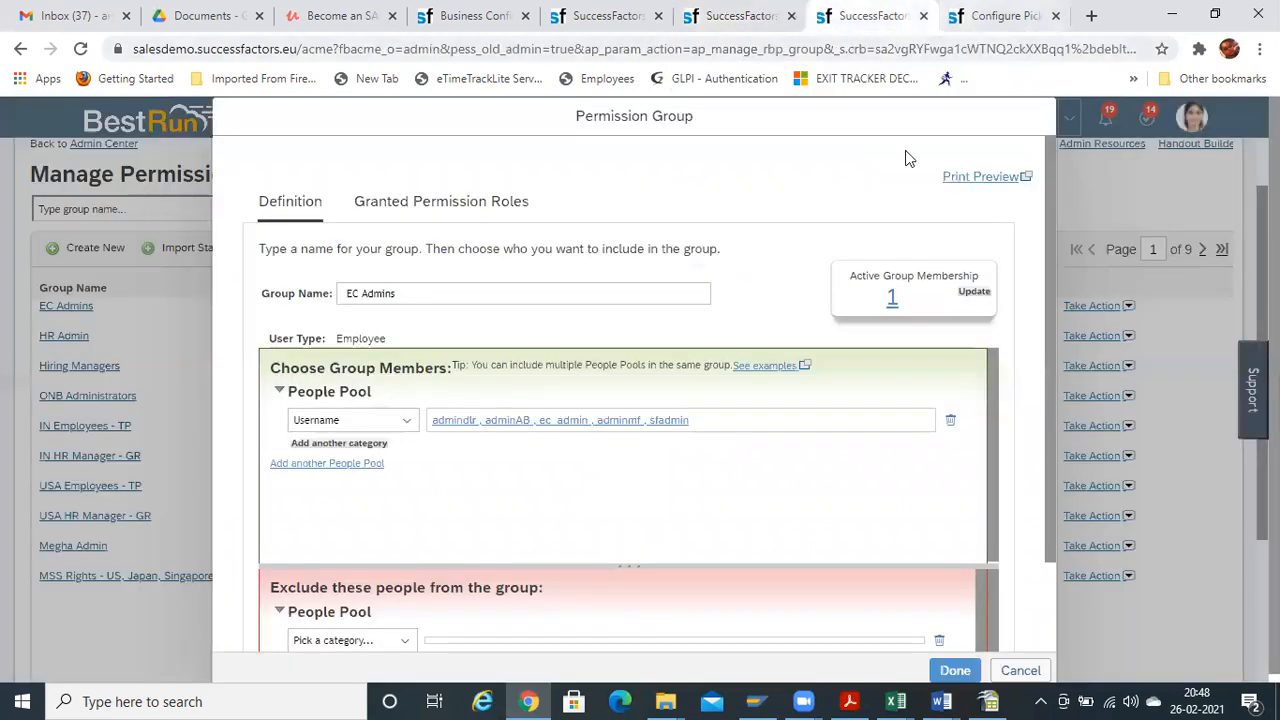
left_click(1020, 670)
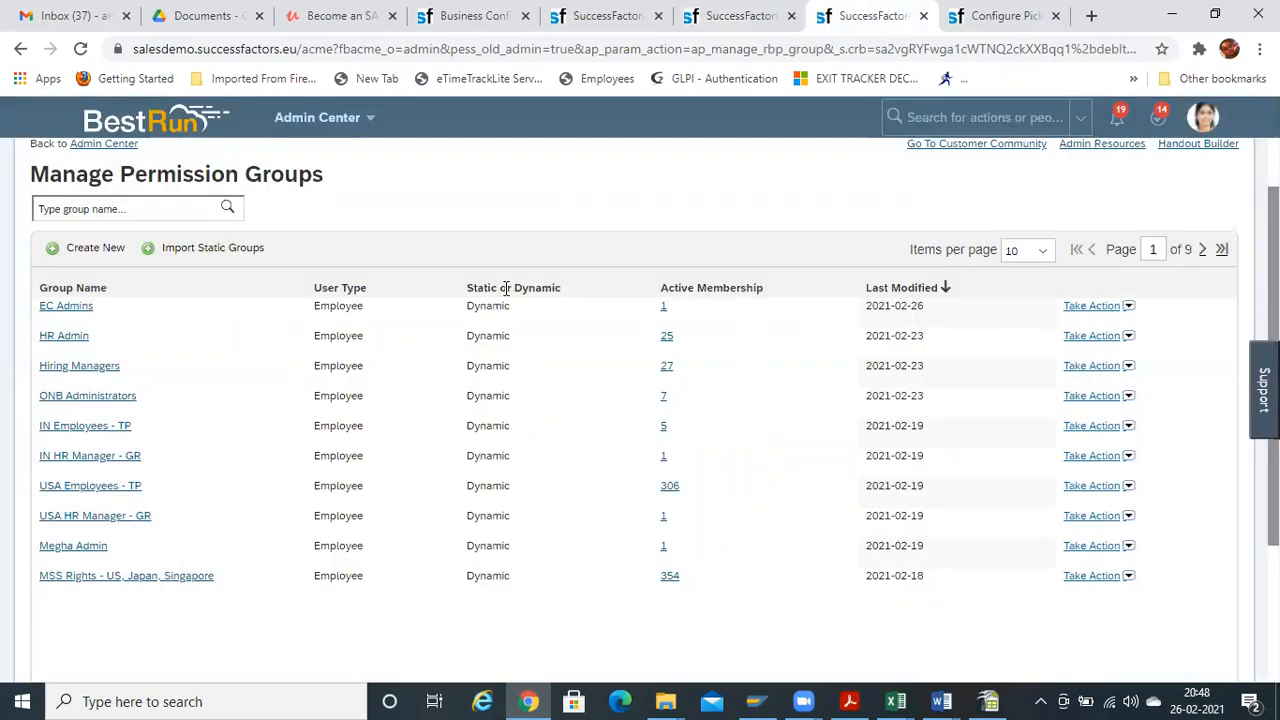
Cancel the Grant dialog and reopen Edit Granting for the first, Everyone-targeted permission group
left_click(763, 30)
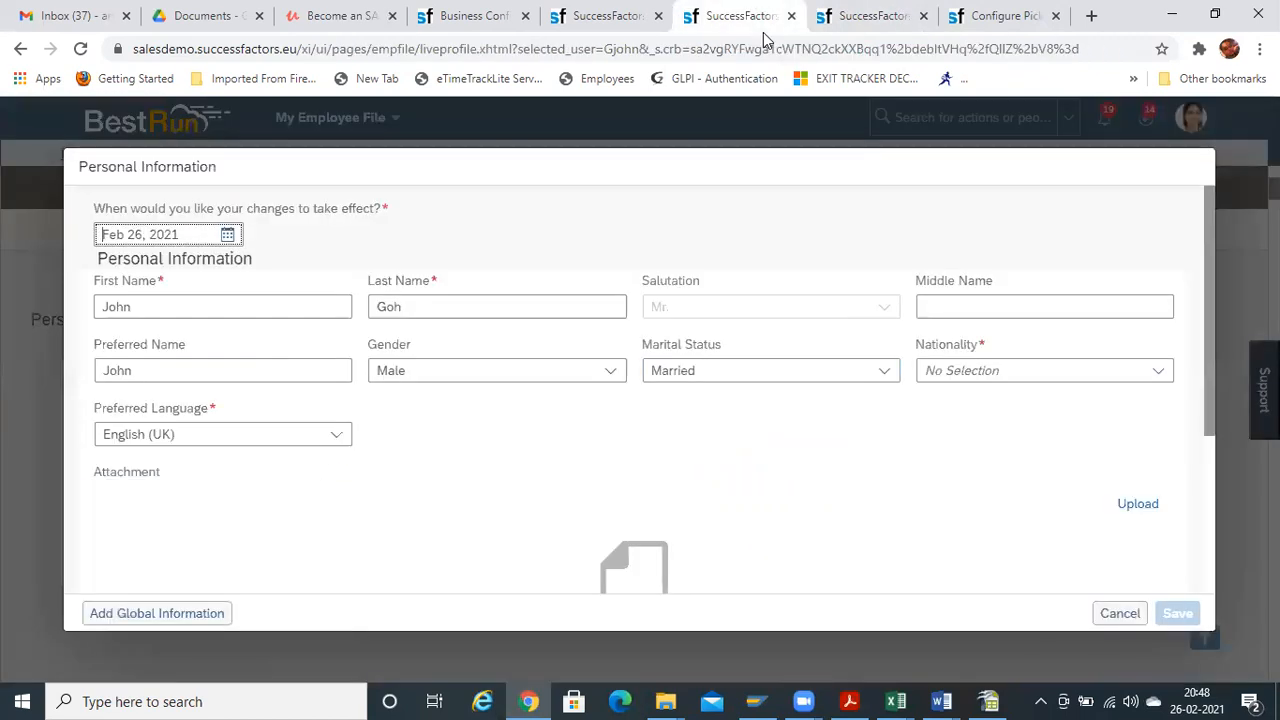
left_click(990, 17)
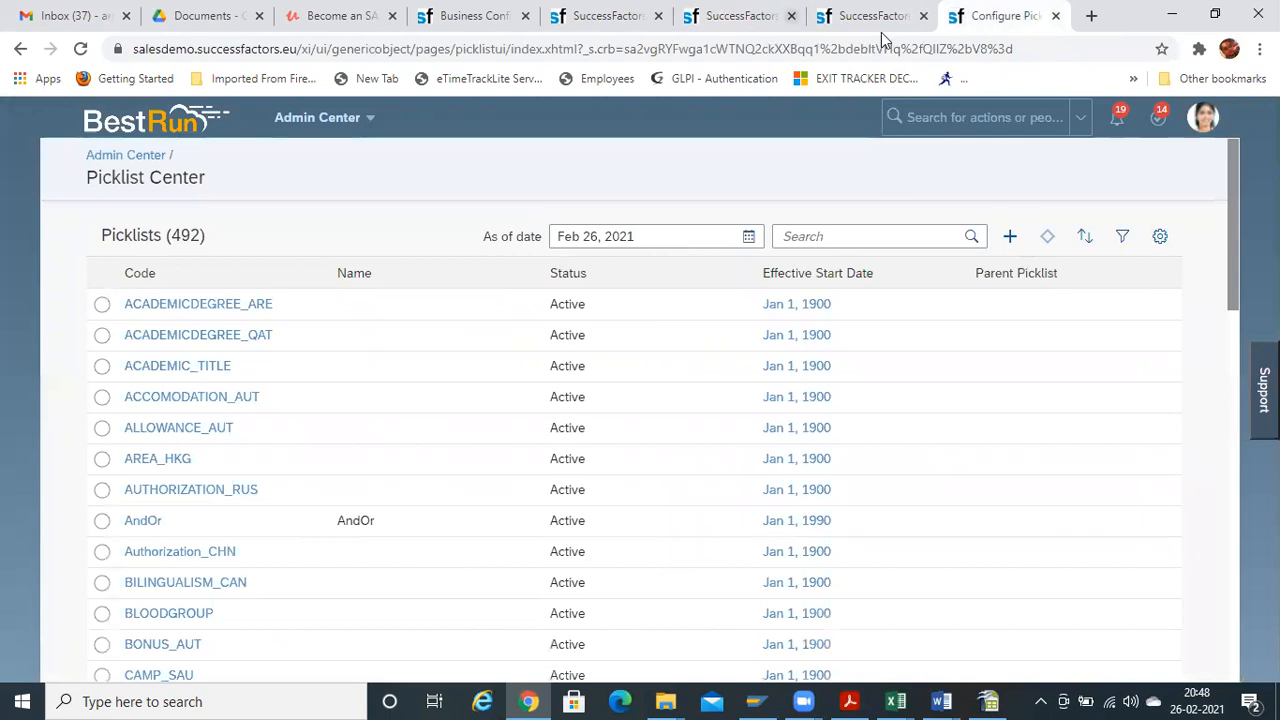
left_click(752, 17)
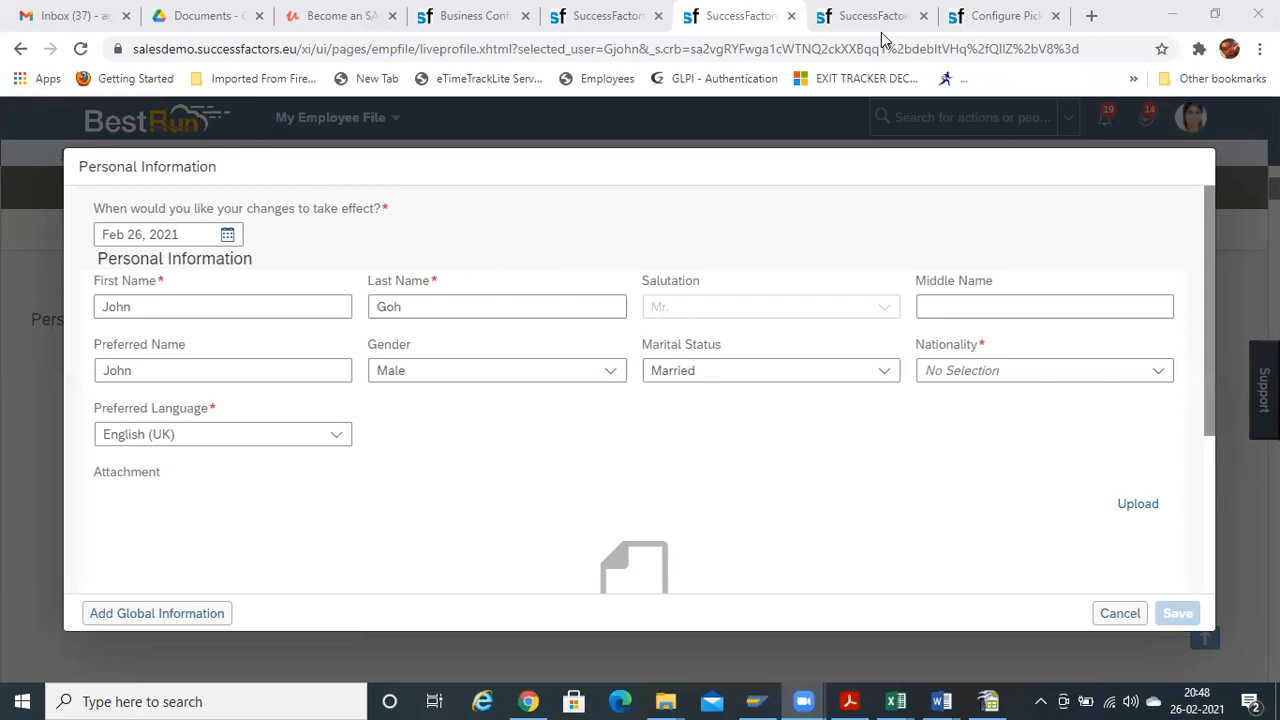
left_click(623, 15)
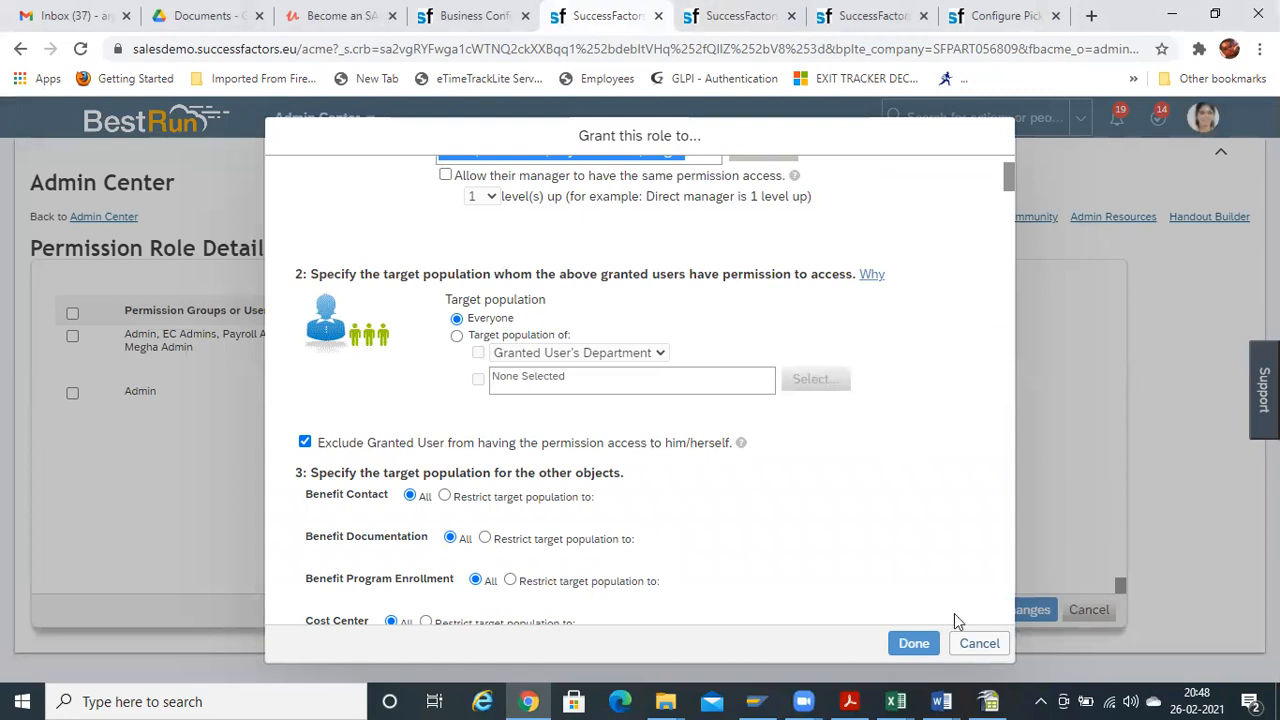
left_click(975, 646)
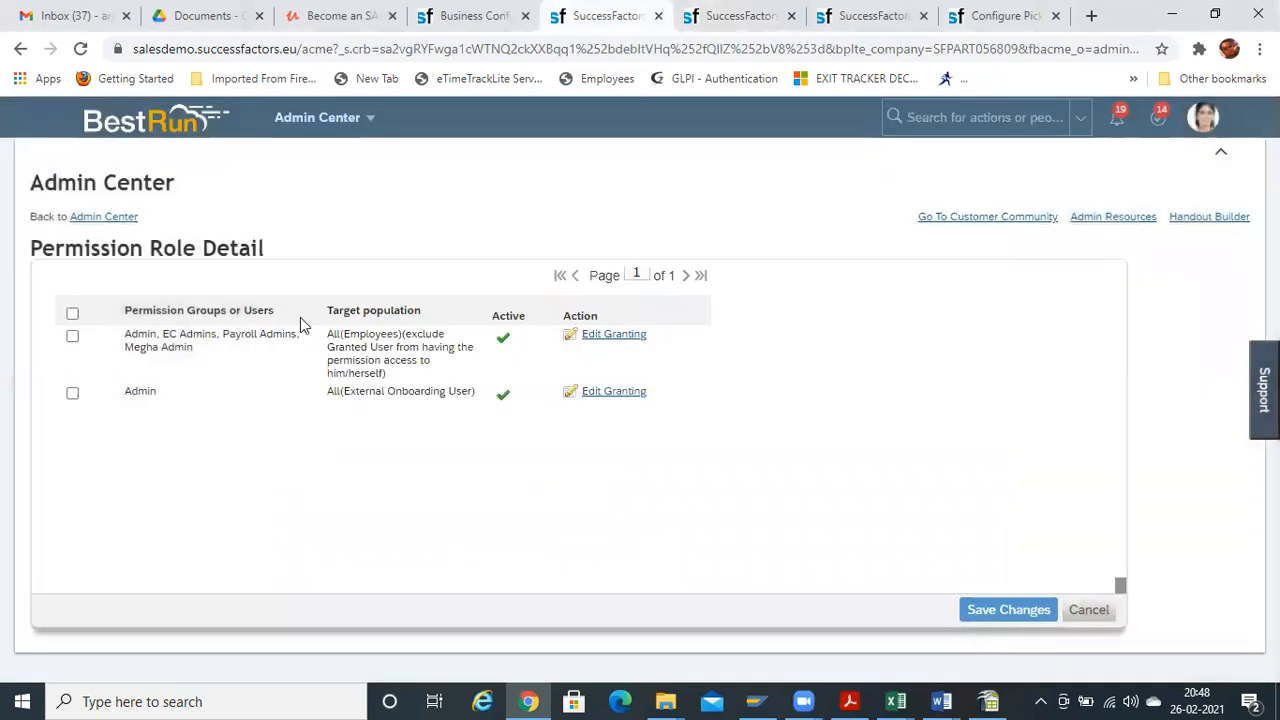
left_click(614, 336)
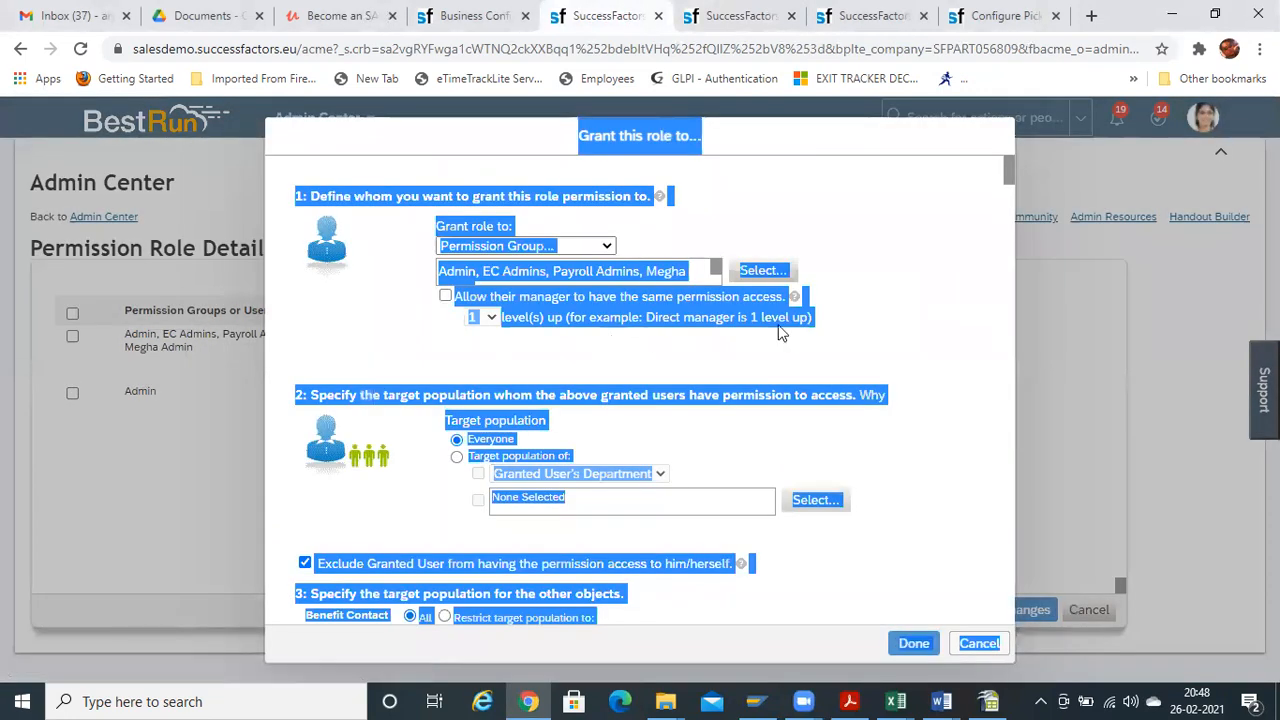
Close the granting dialog and show the role's Employee Central Effective Dated Entities permissions
left_click(950, 301)
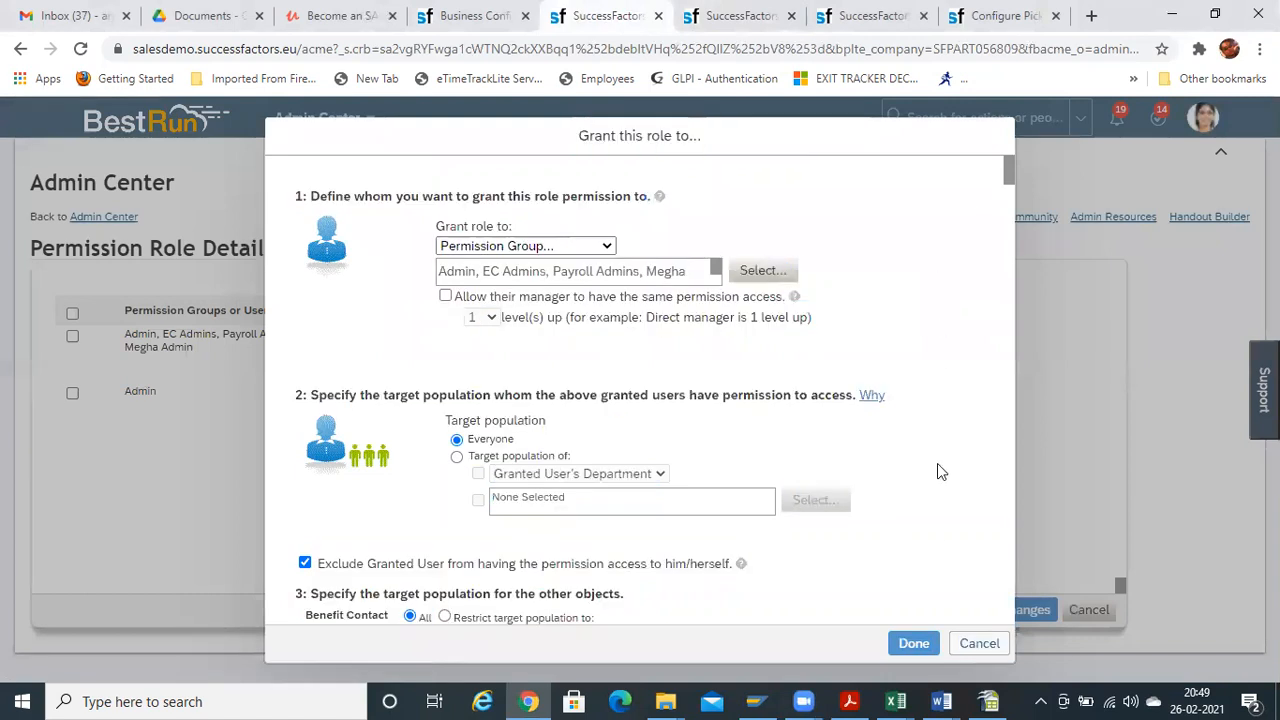
left_click(979, 643)
left_click_drag(1131, 376, 1137, 277)
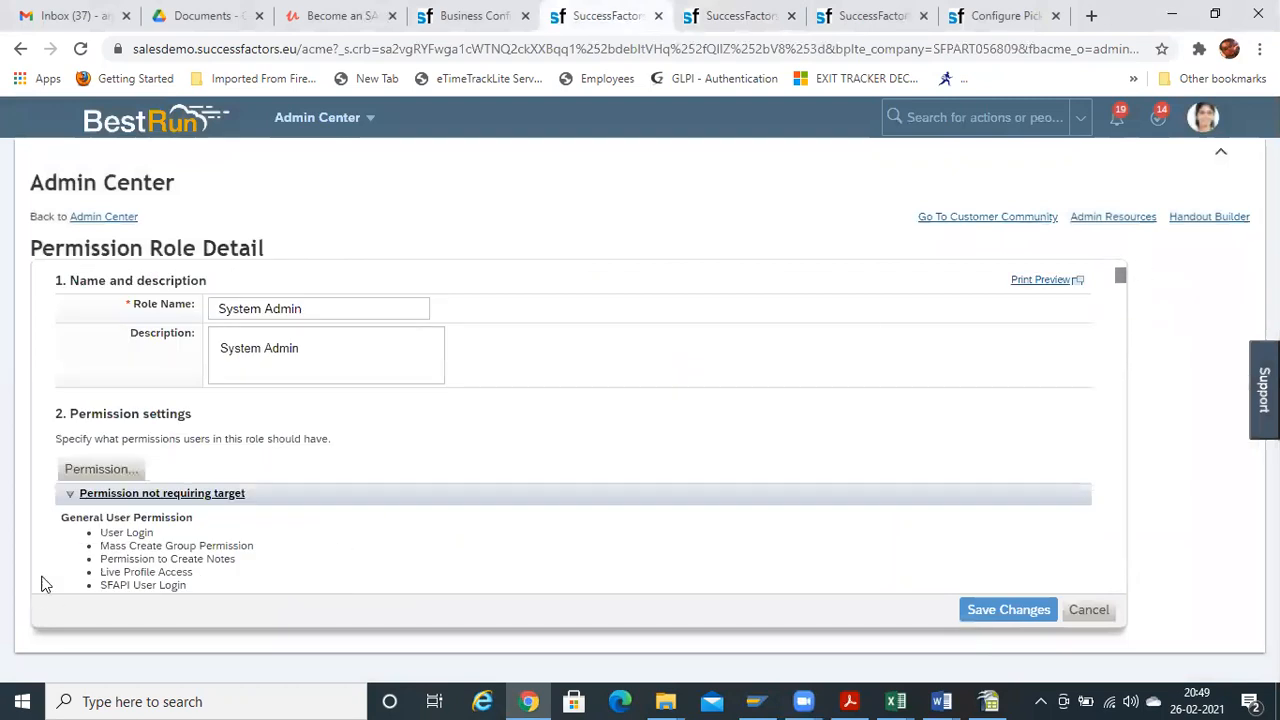
left_click(97, 469)
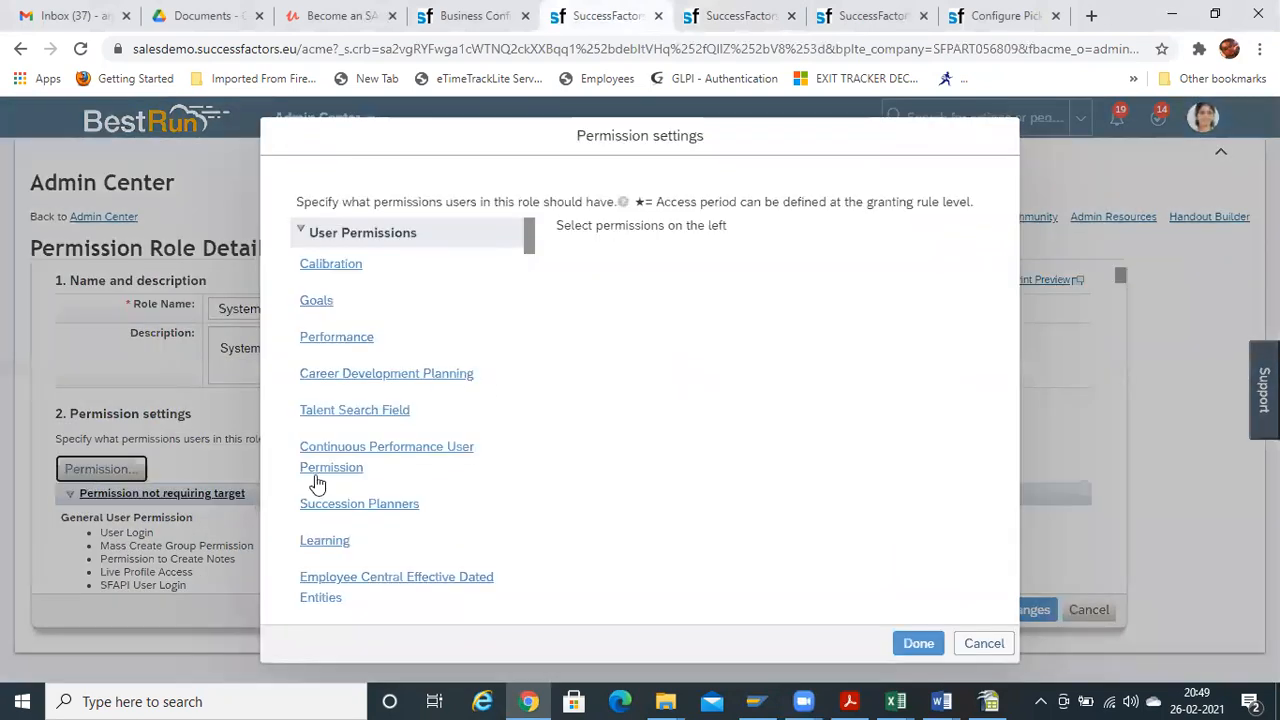
left_click(374, 589)
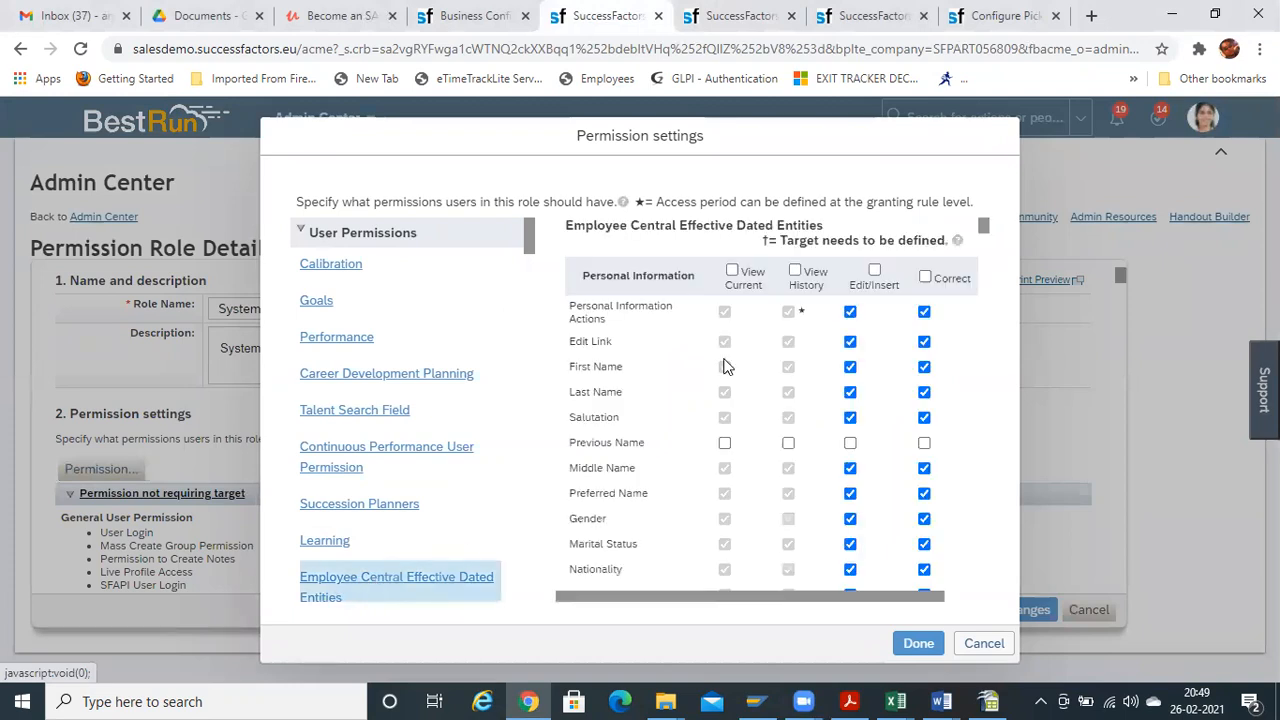
Find 'previo' and grant view, edit/insert and correct access on Previous Name
key("ctrl+f")
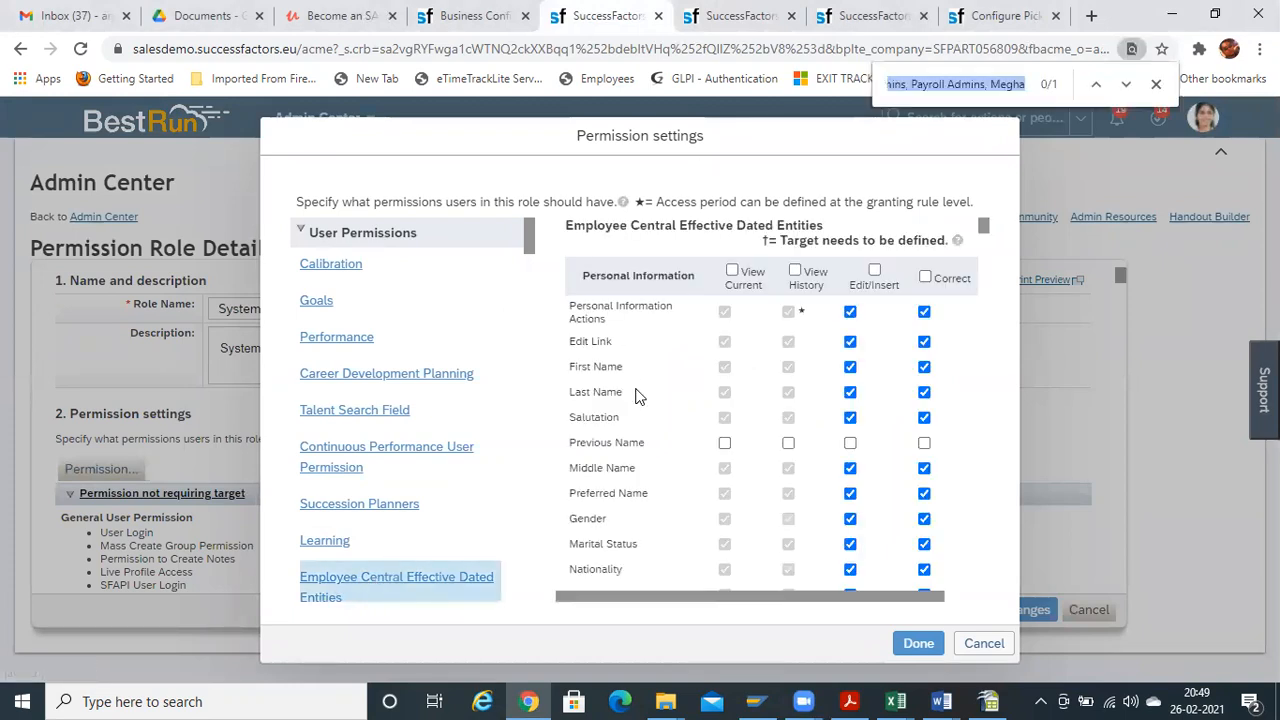
type("previo")
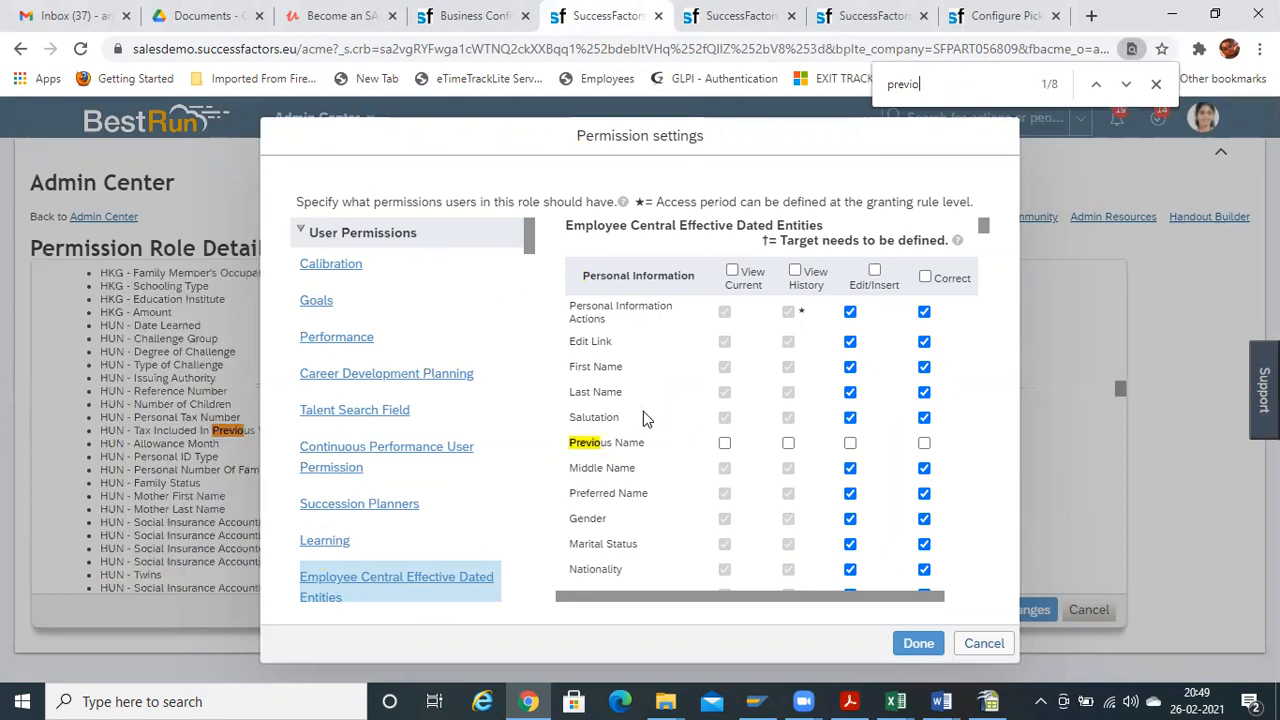
left_click(725, 443)
left_click(924, 443)
right_click(858, 450)
left_click(855, 447)
left_click(850, 443)
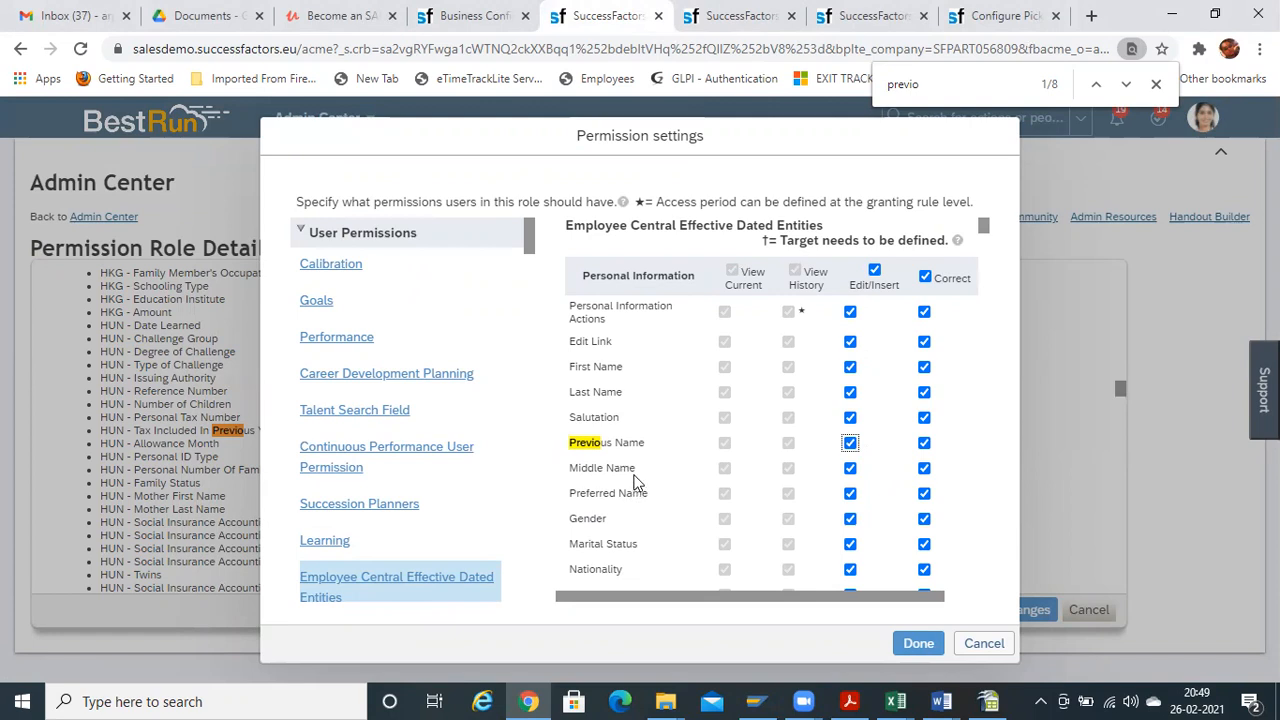
left_click_drag(646, 449, 571, 437)
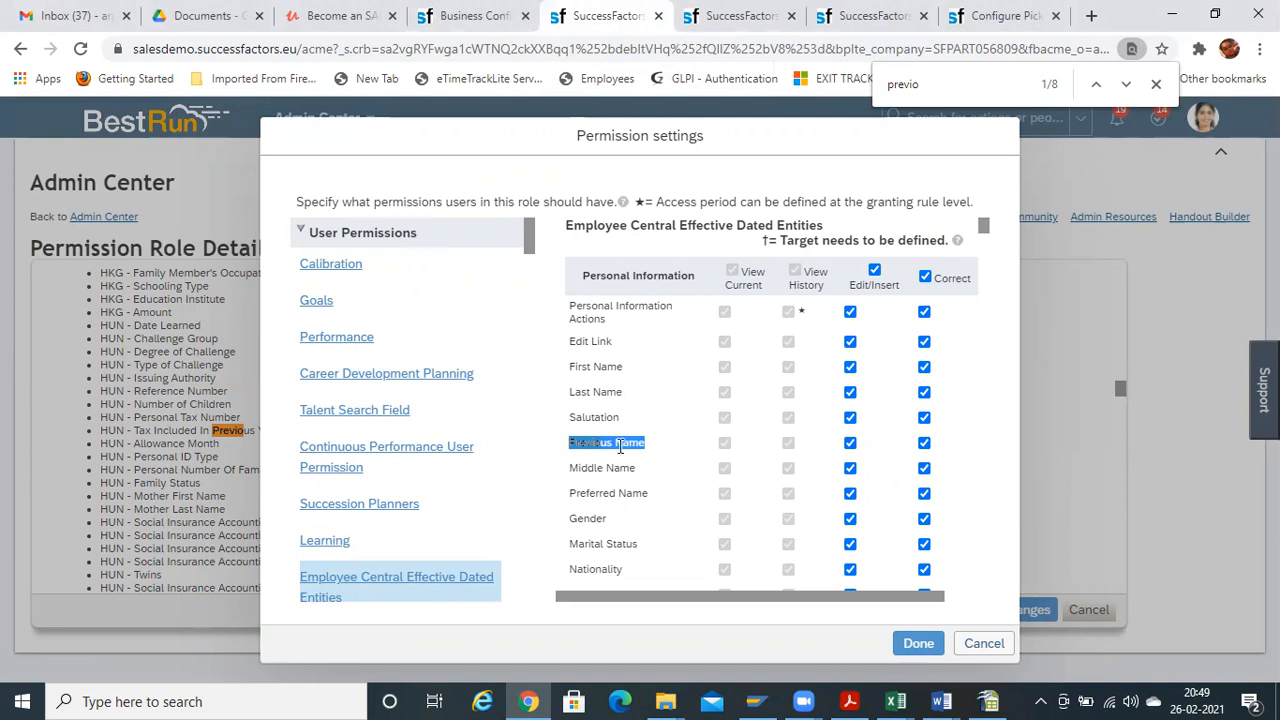
left_click(728, 14)
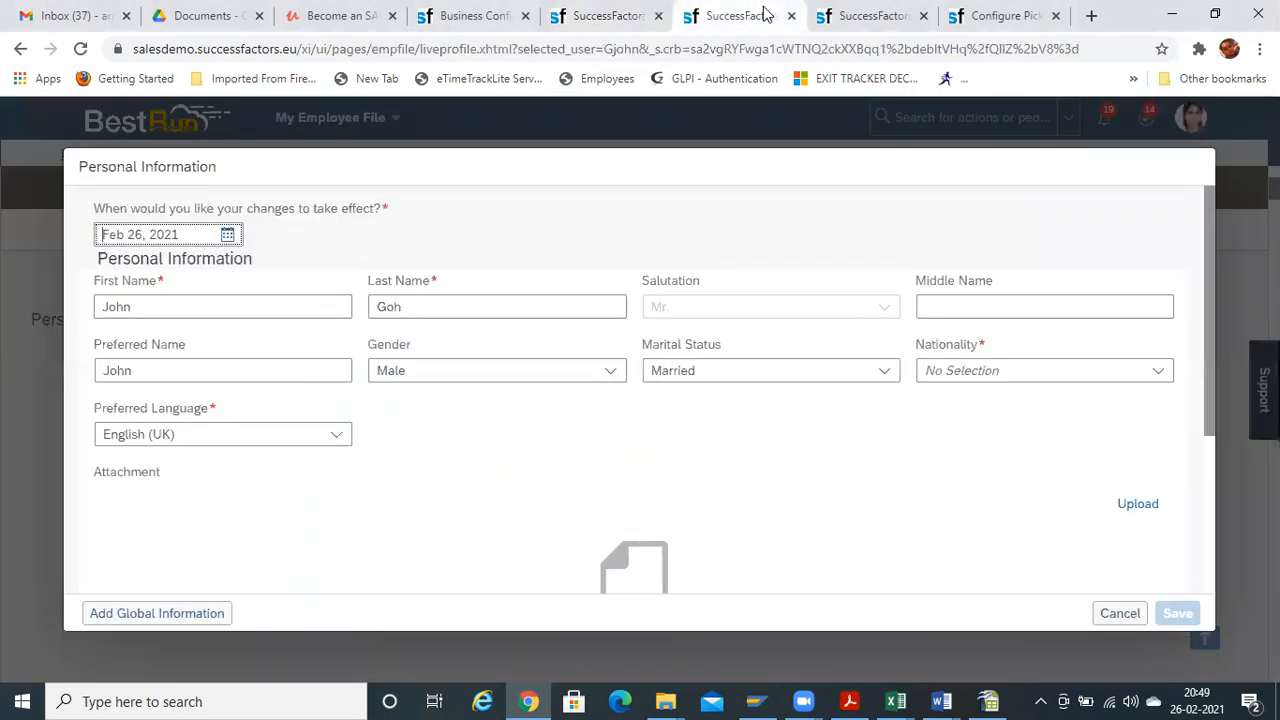
Check the birth-name field's Previous Name label in the personalInfo configuration
left_click(878, 12)
left_click(988, 20)
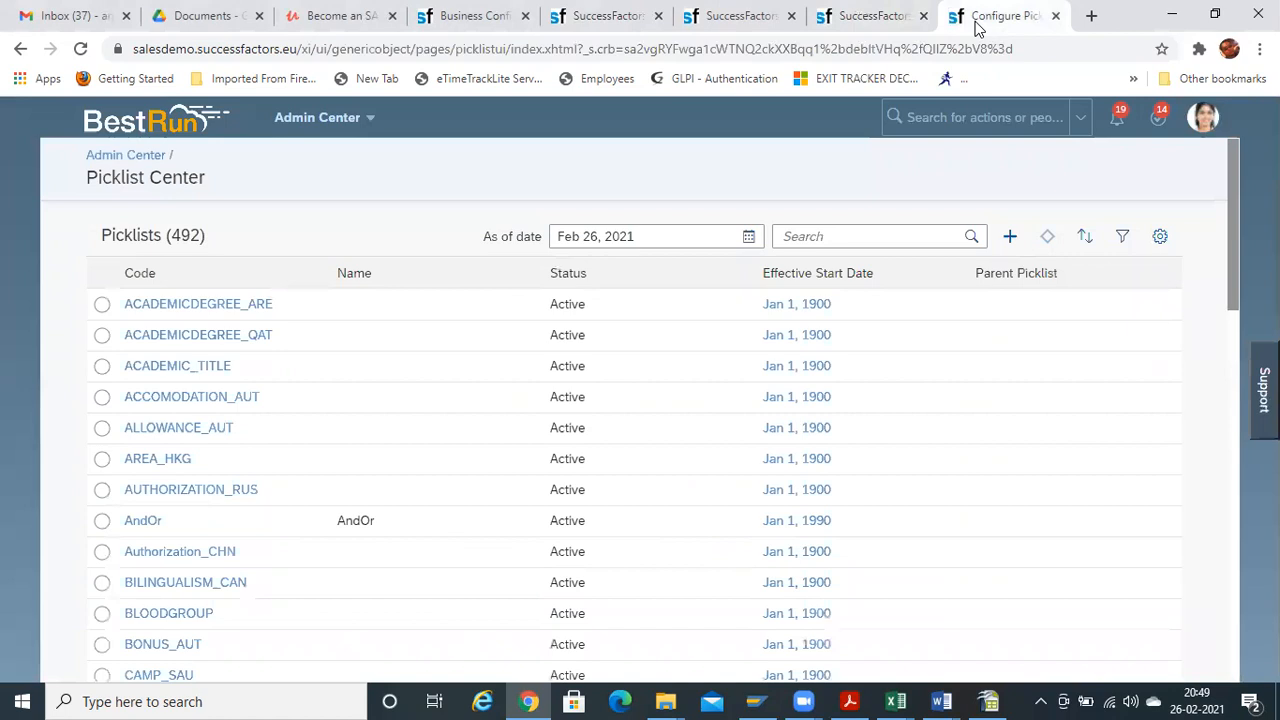
left_click(478, 20)
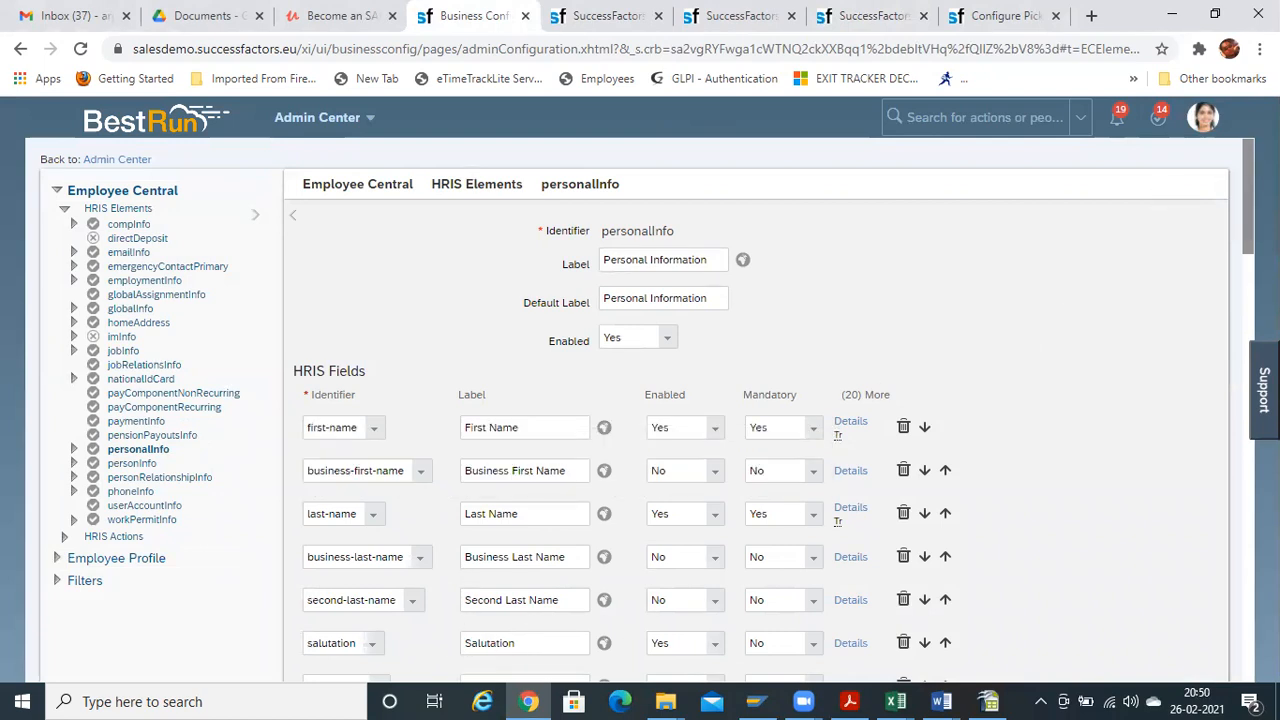
scroll(819, 384, "down", 1)
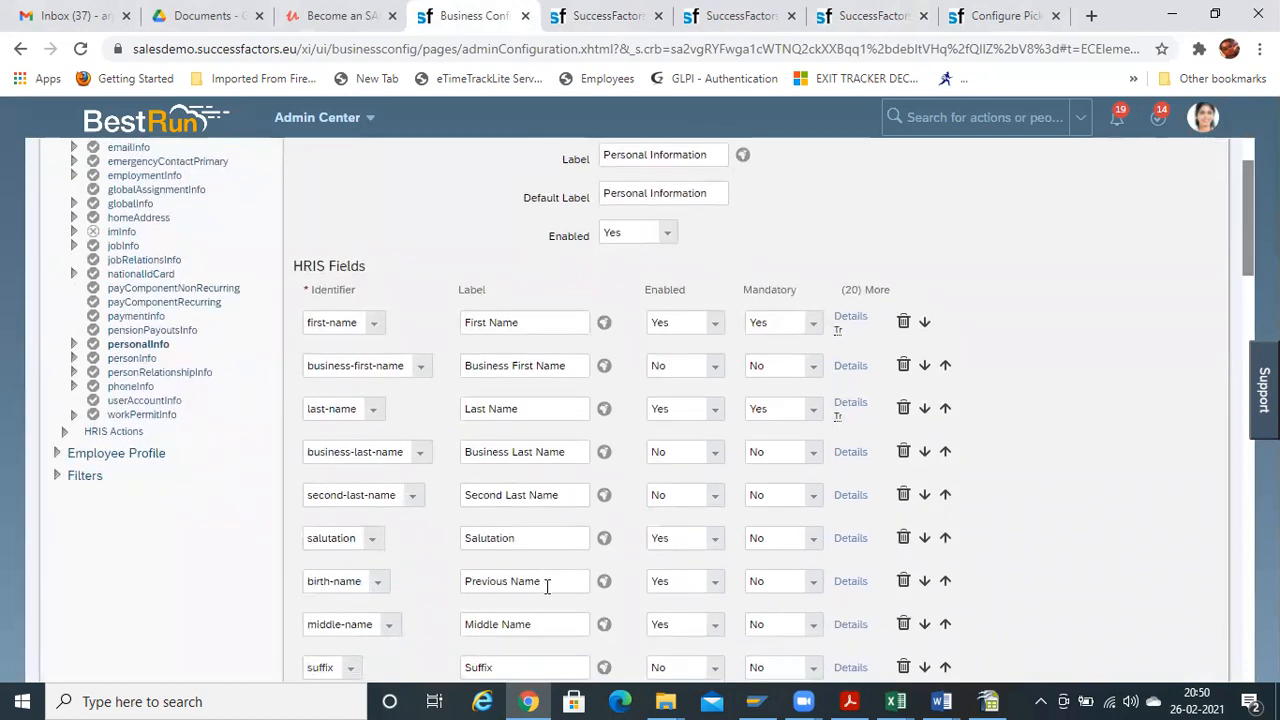
left_click_drag(547, 587, 466, 584)
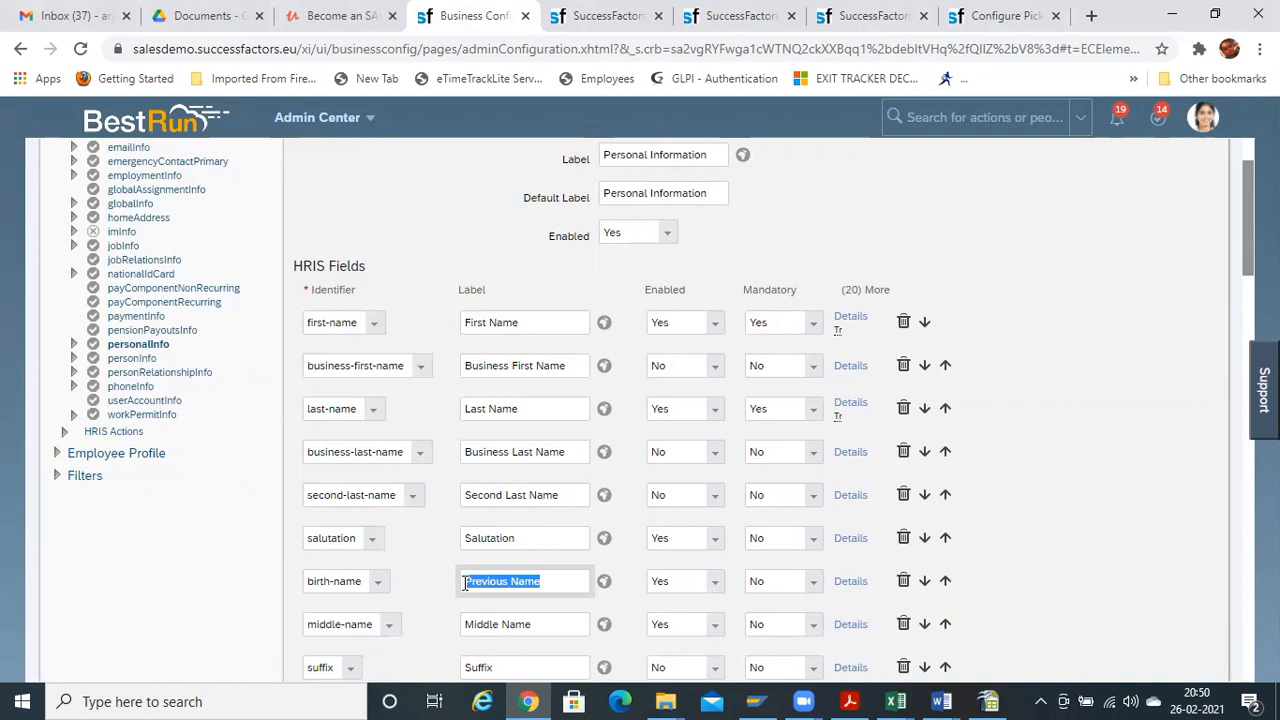
left_click(1005, 15)
left_click(860, 14)
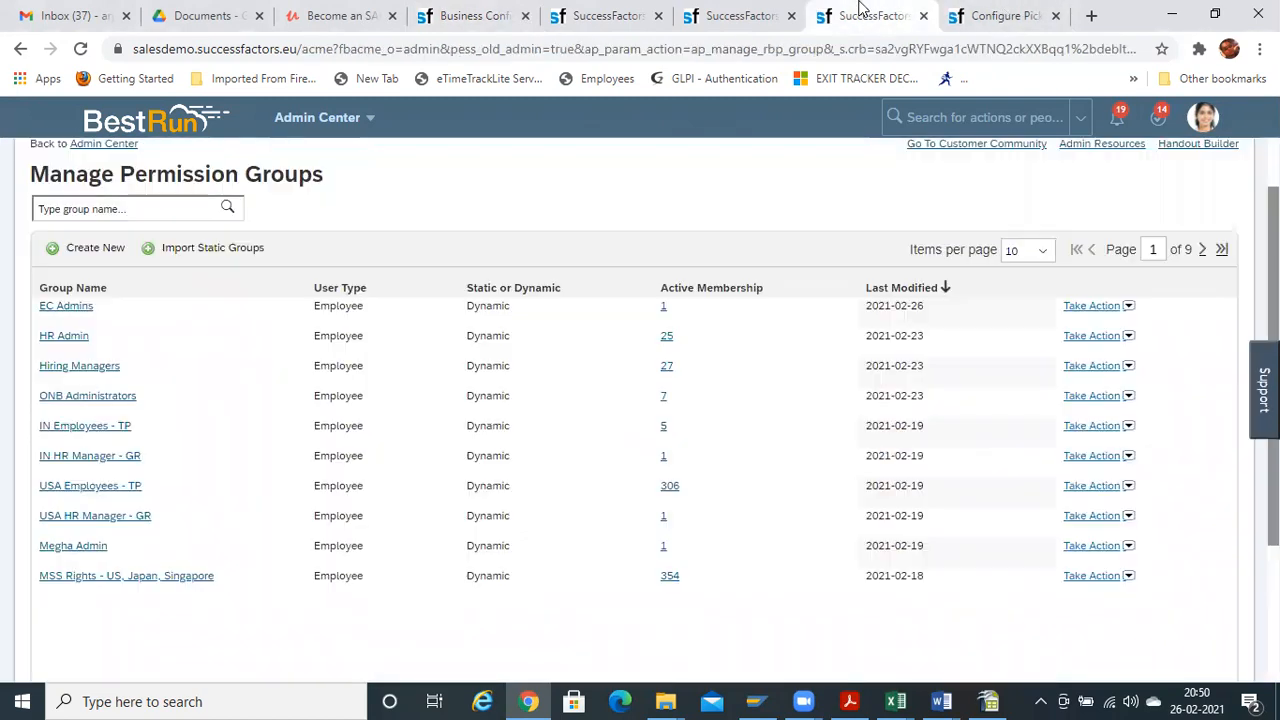
left_click(727, 12)
Confirm the permission selections with Done and save the role changes
left_click(604, 18)
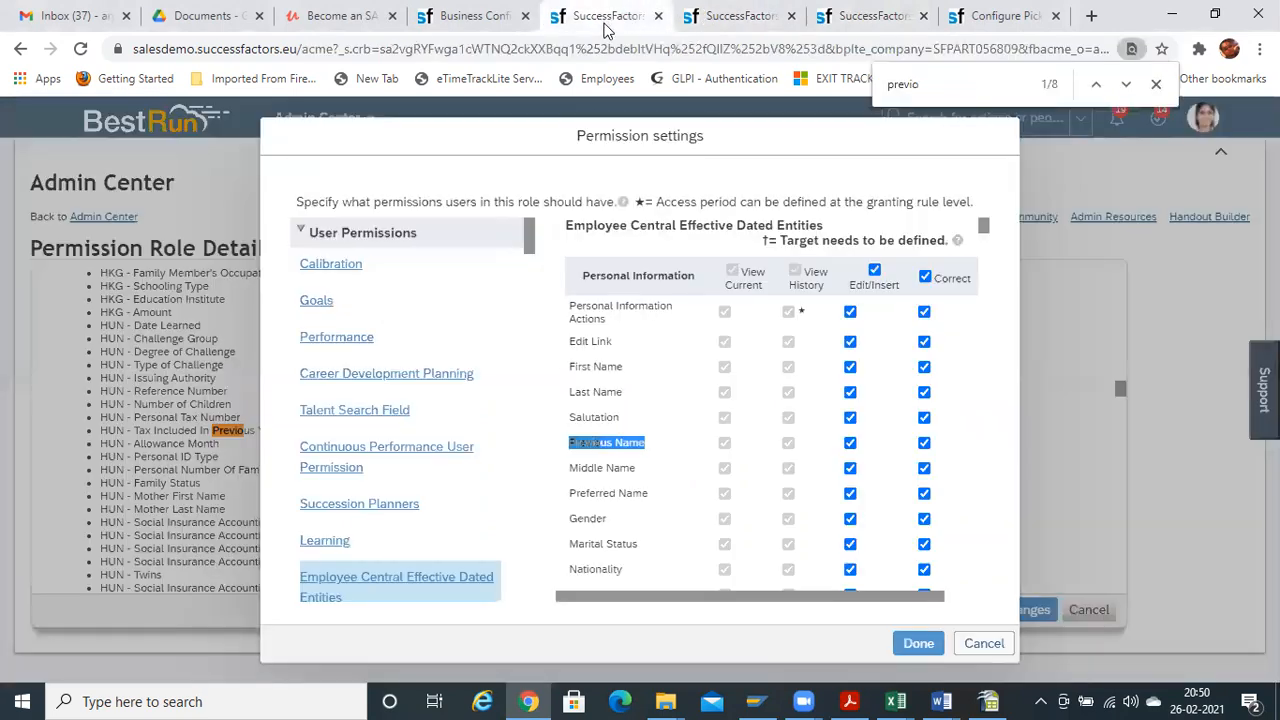
left_click(918, 644)
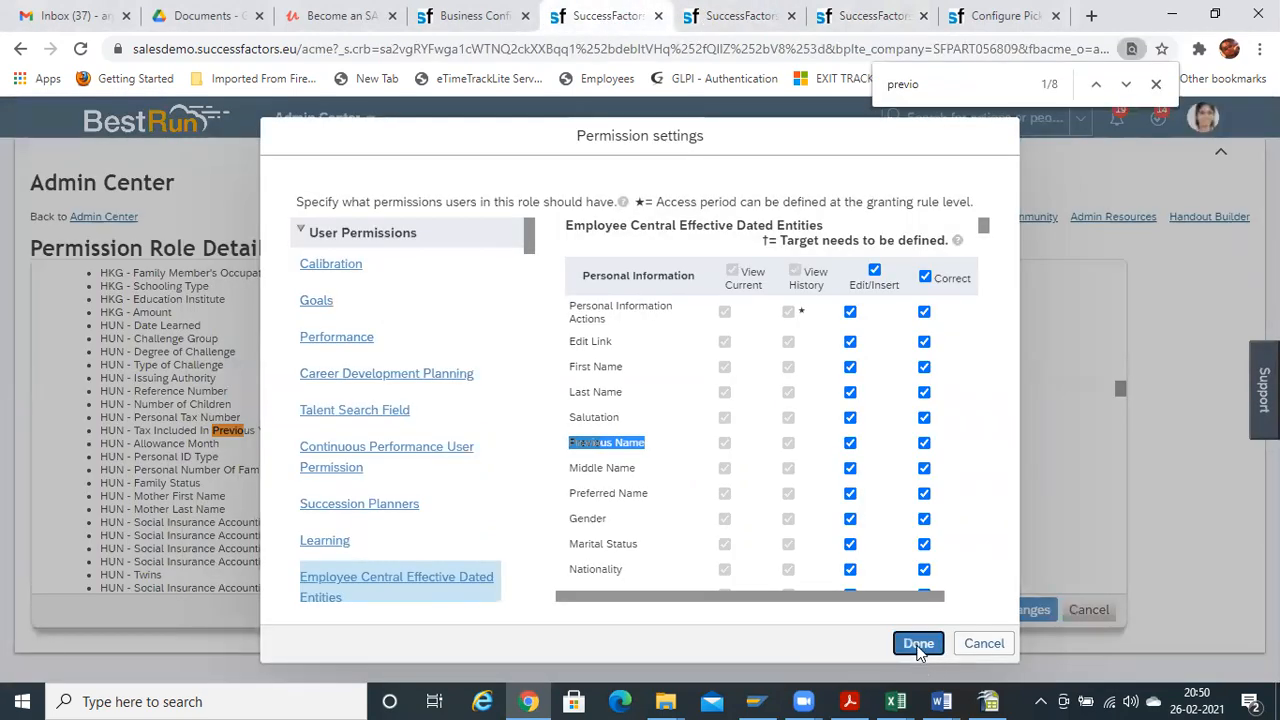
left_click(1010, 610)
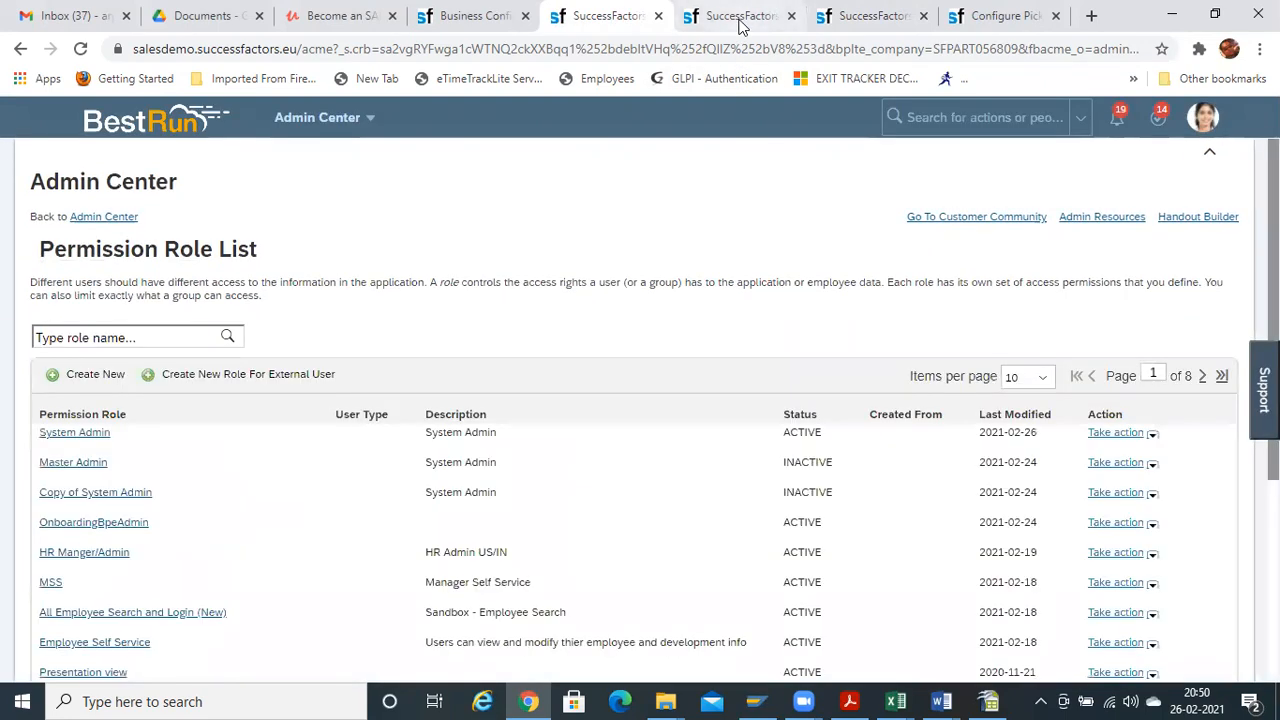
left_click(739, 17)
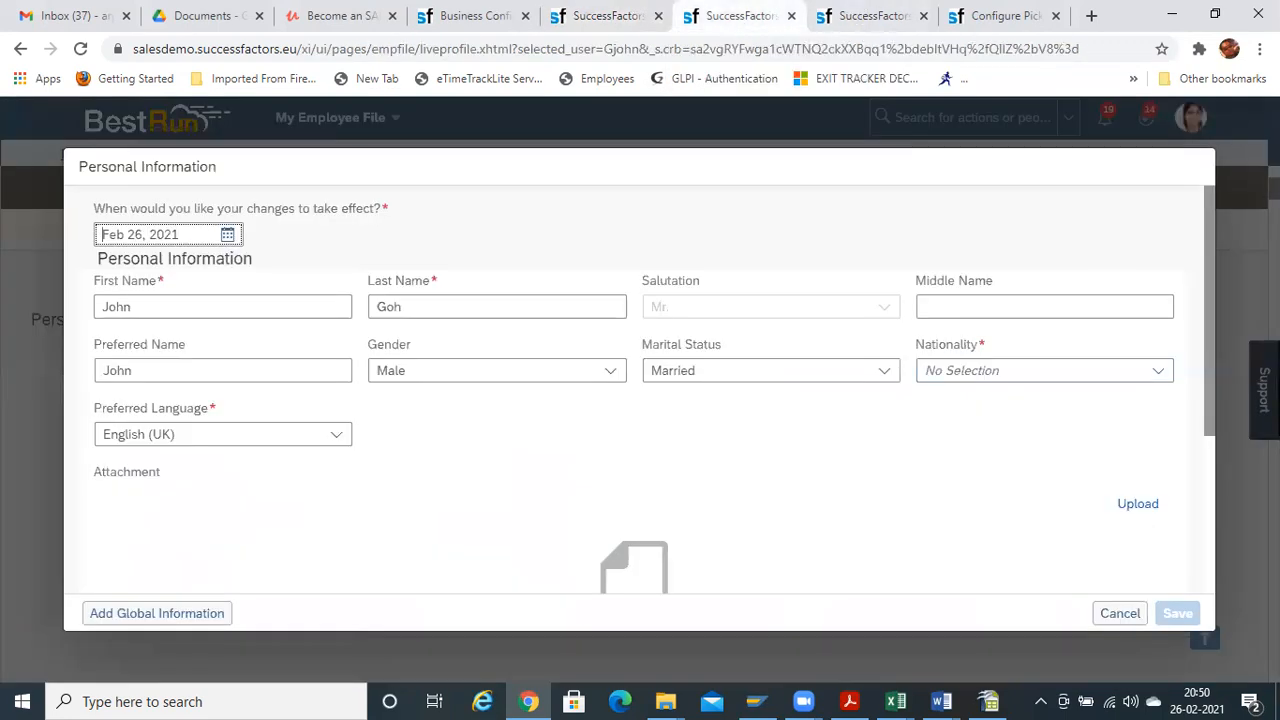
Reload the employee file, confirm Previous Name is now editable, then cancel the edit
left_click(1132, 626)
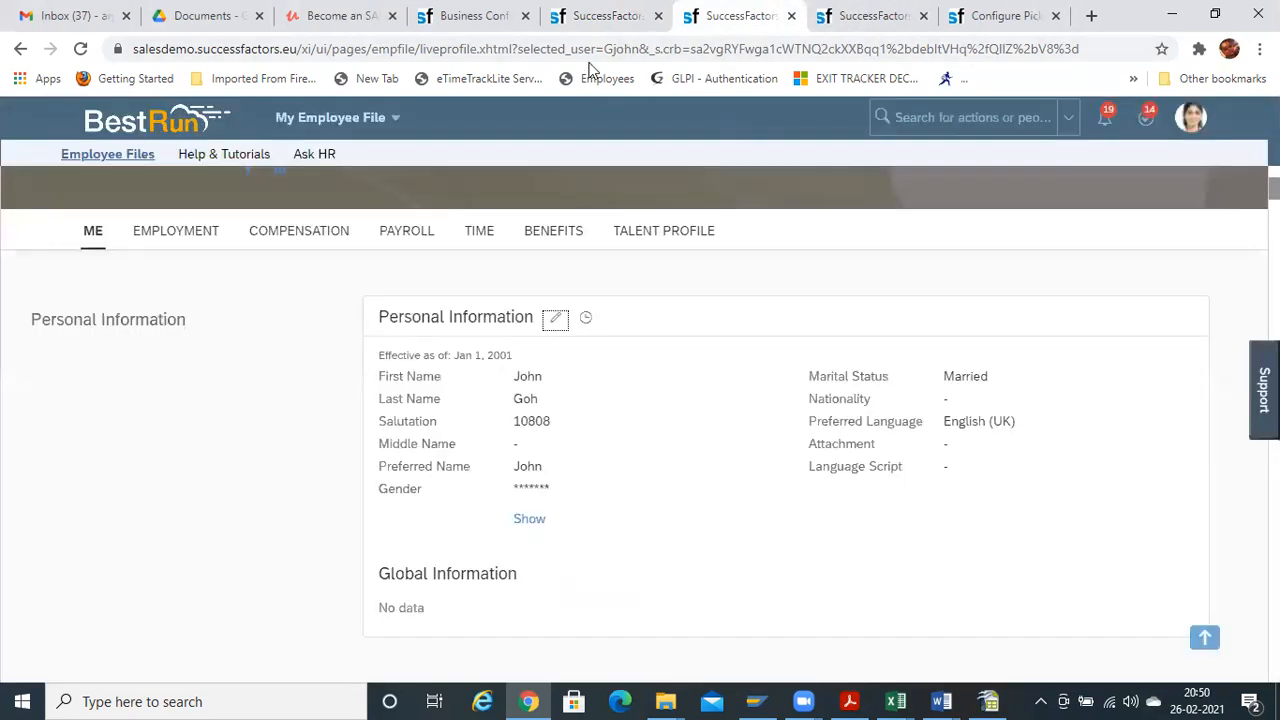
left_click(590, 50)
key("Return")
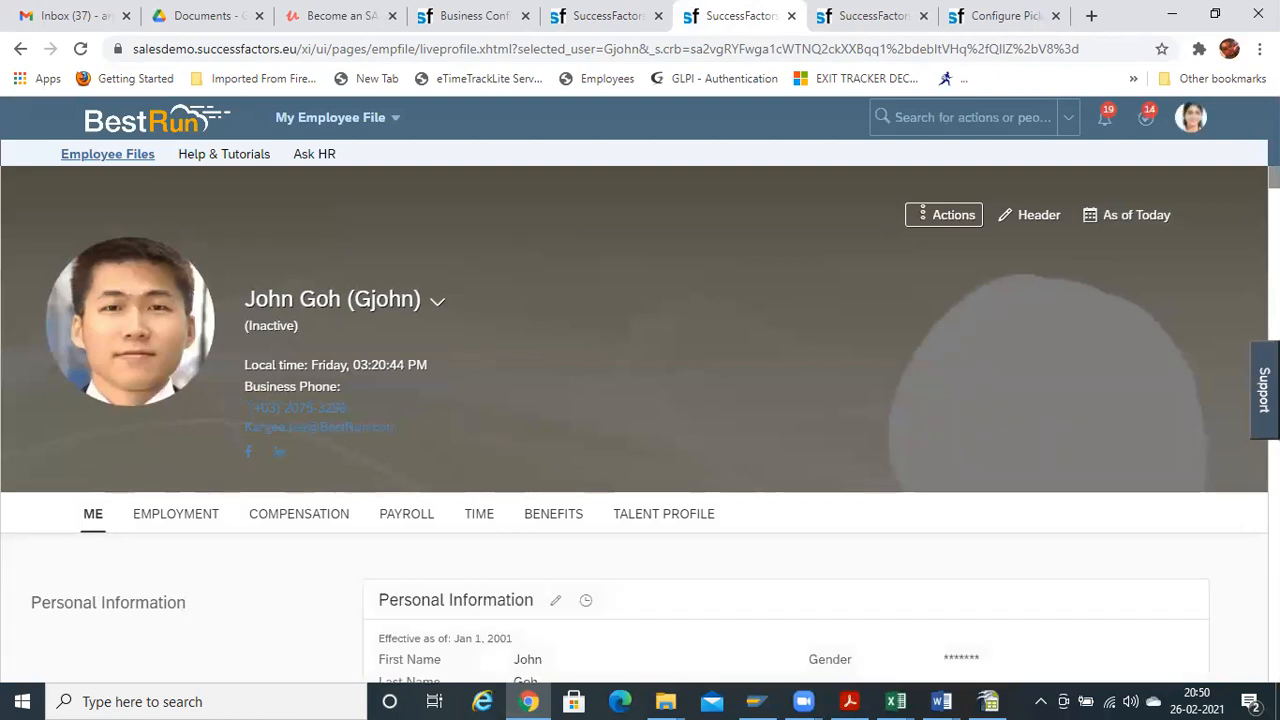
scroll(640, 400, "down", 3)
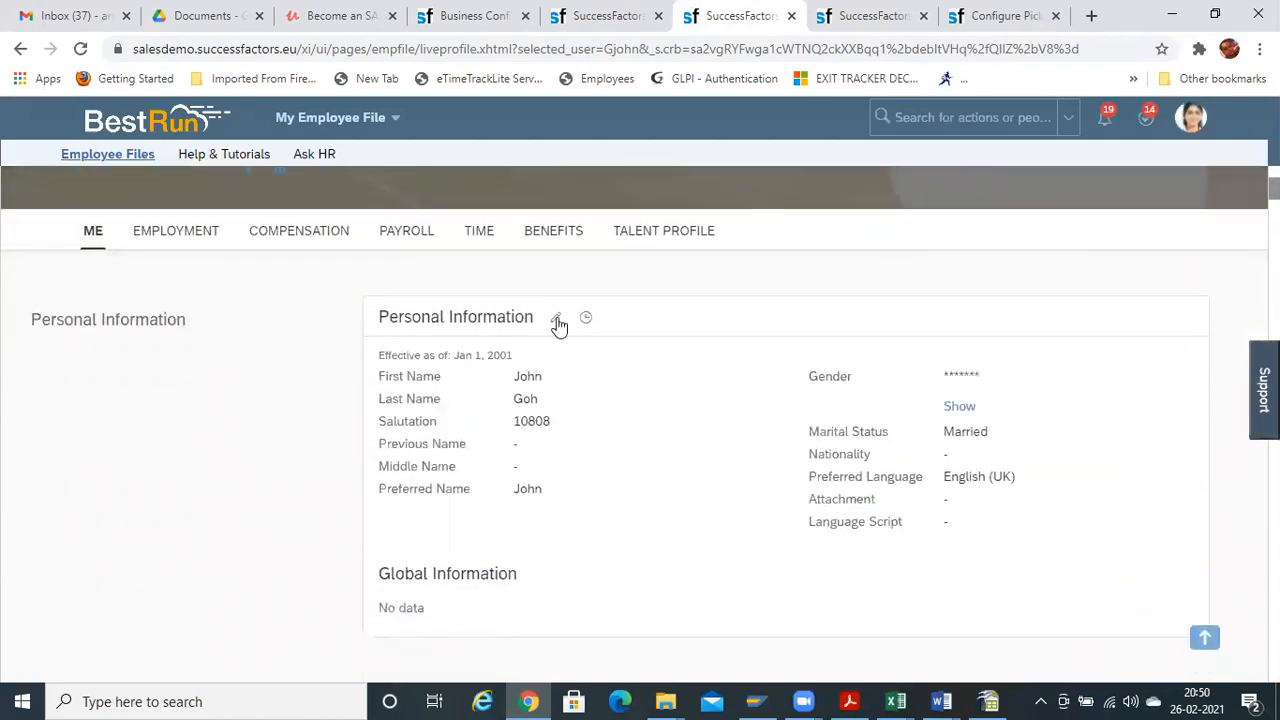
left_click(555, 317)
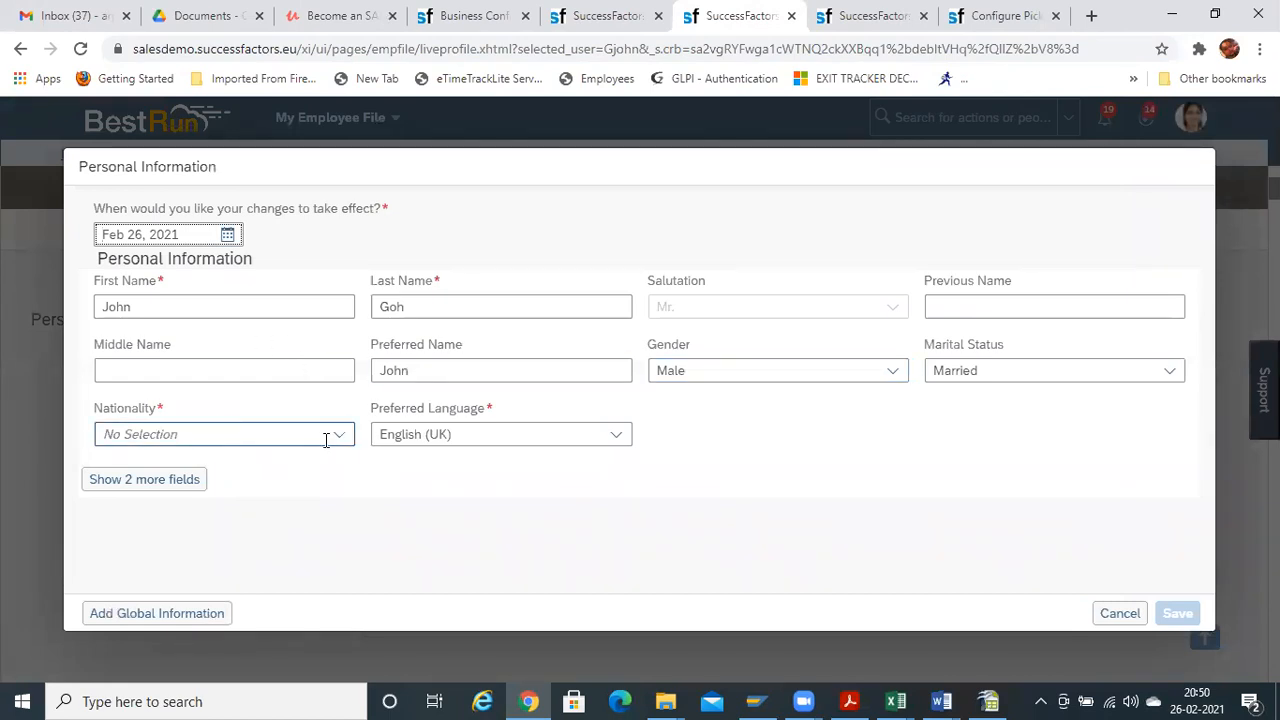
left_click(946, 300)
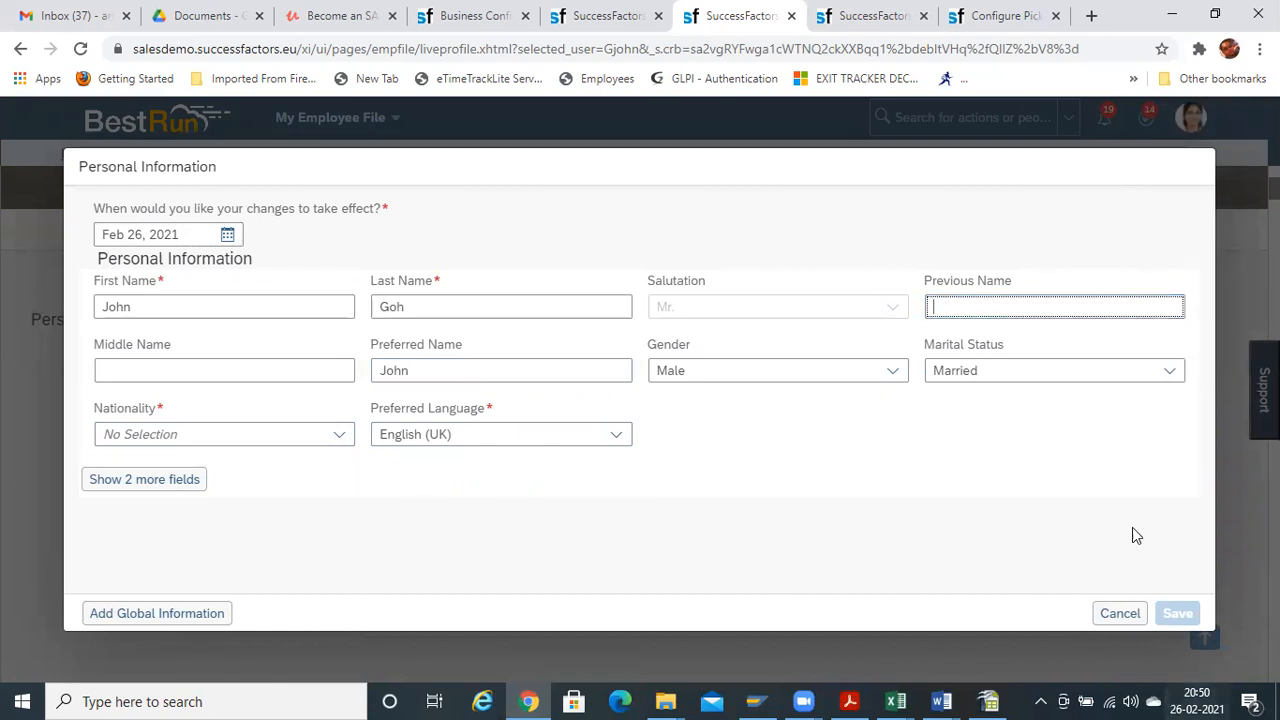
left_click(1119, 614)
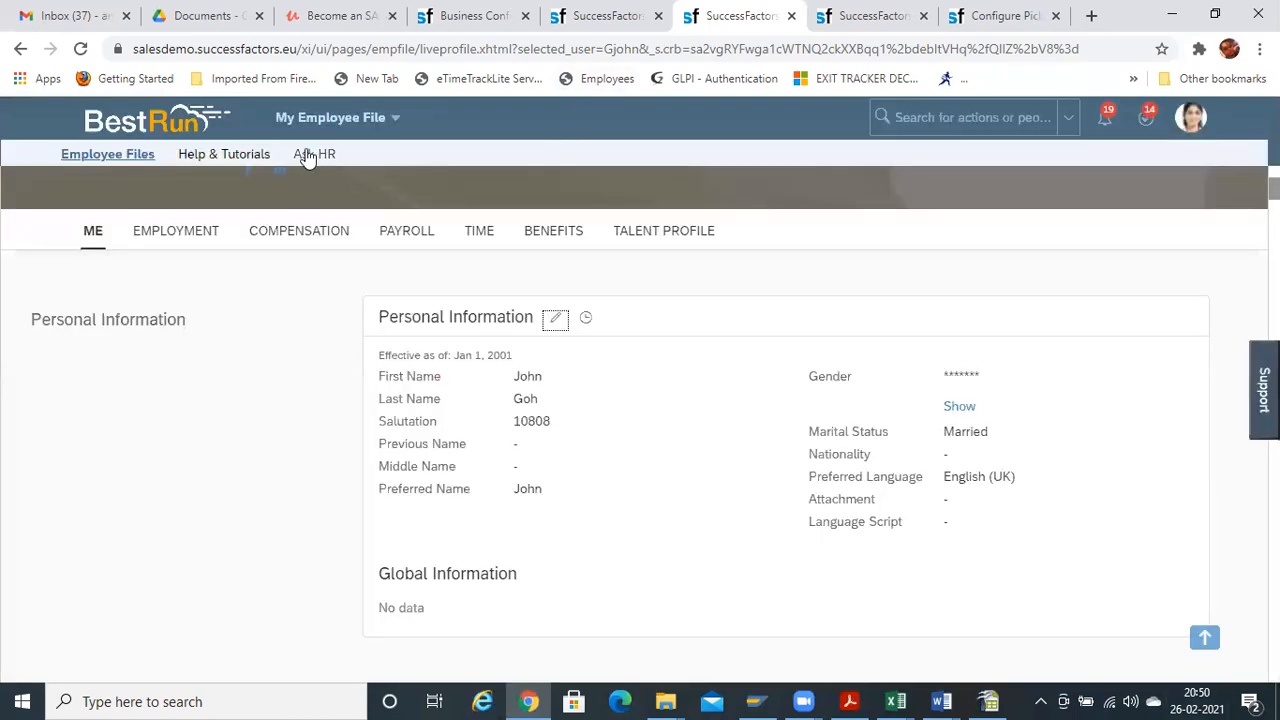
Open and discard your own Personal Information edit, then return to the Permission Role List
left_click(350, 122)
left_click(334, 561)
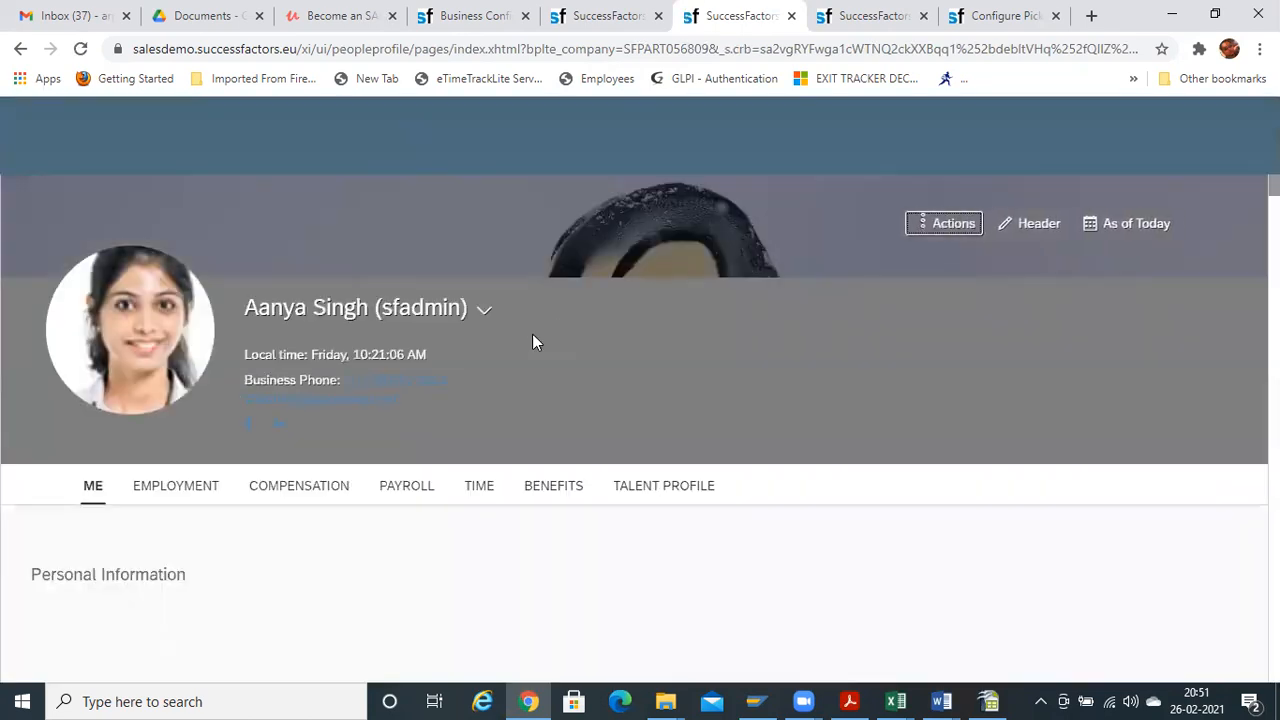
scroll(630, 424, "down", 2)
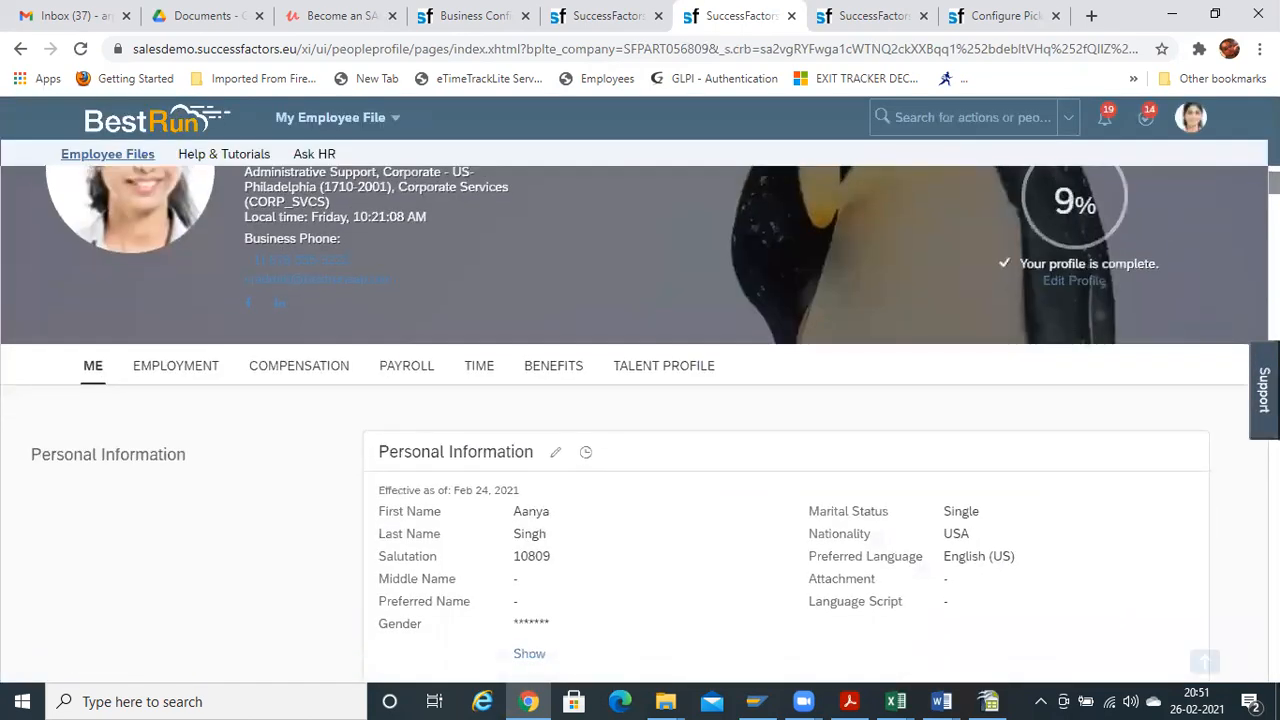
left_click(555, 413)
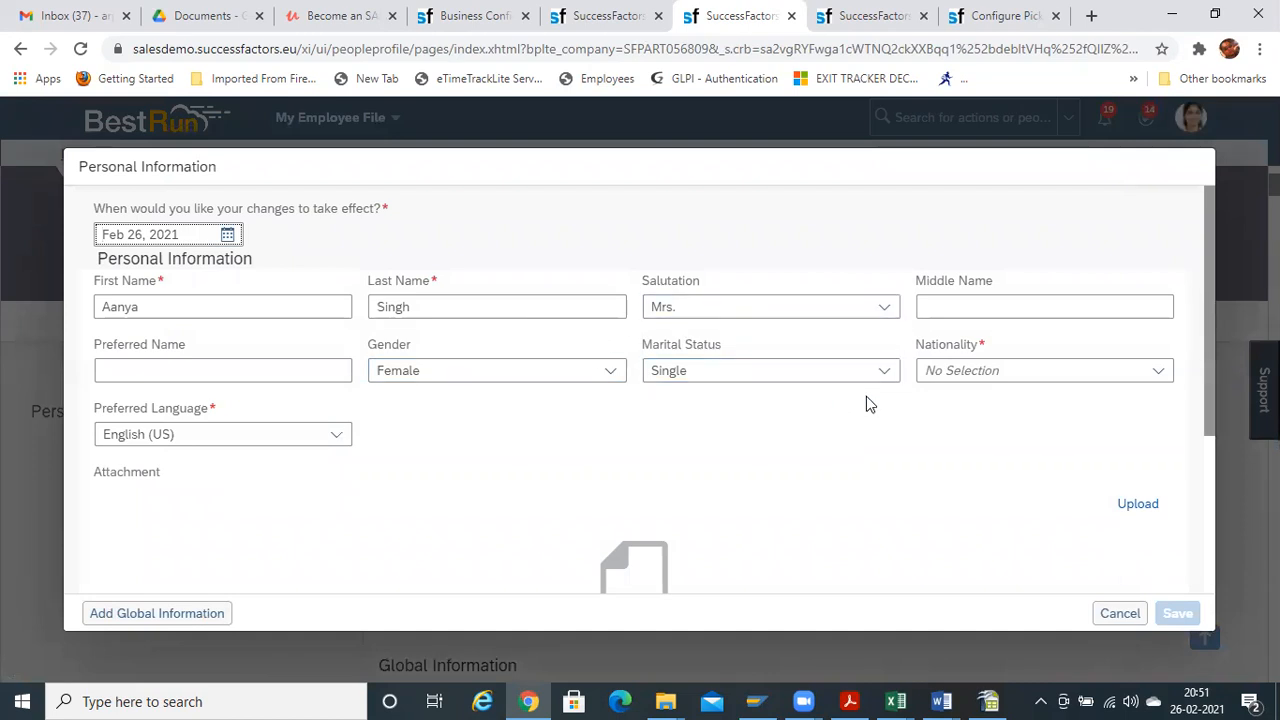
left_click(1120, 613)
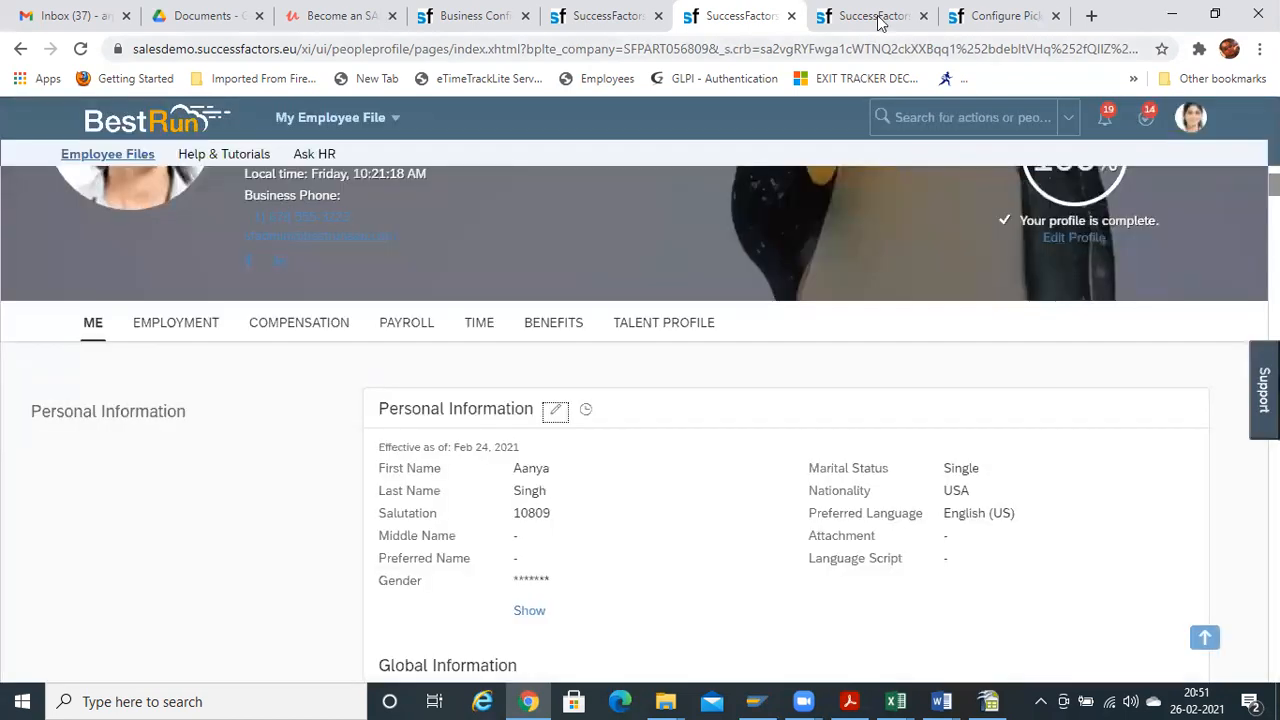
left_click(872, 16)
left_click(628, 18)
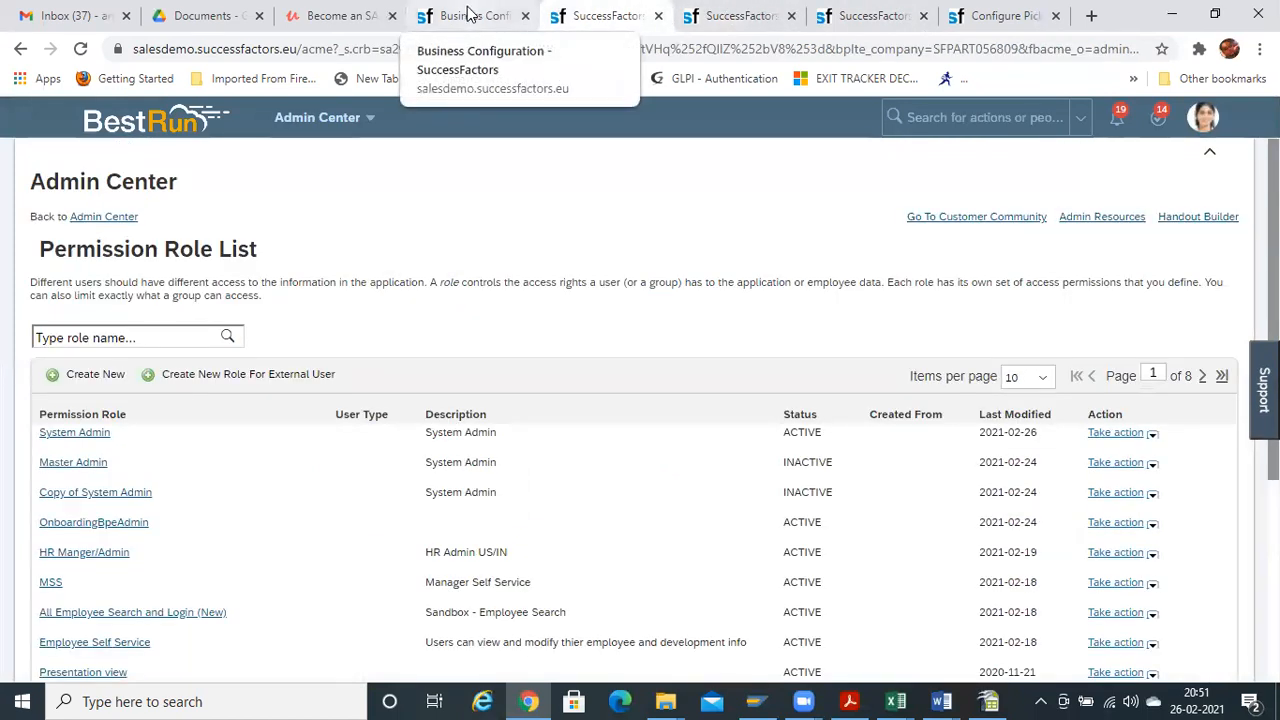
Open the System Admin role's details from the Permission Role List
left_click(468, 16)
left_click(620, 16)
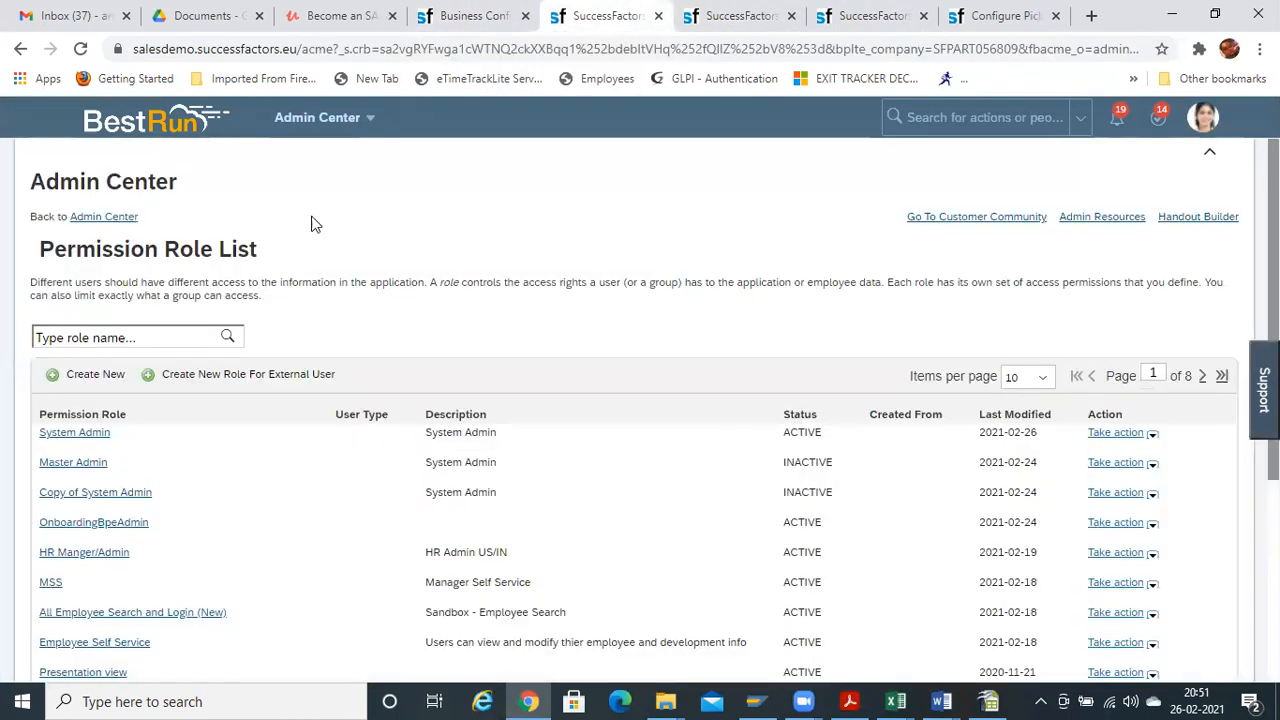
left_click(74, 436)
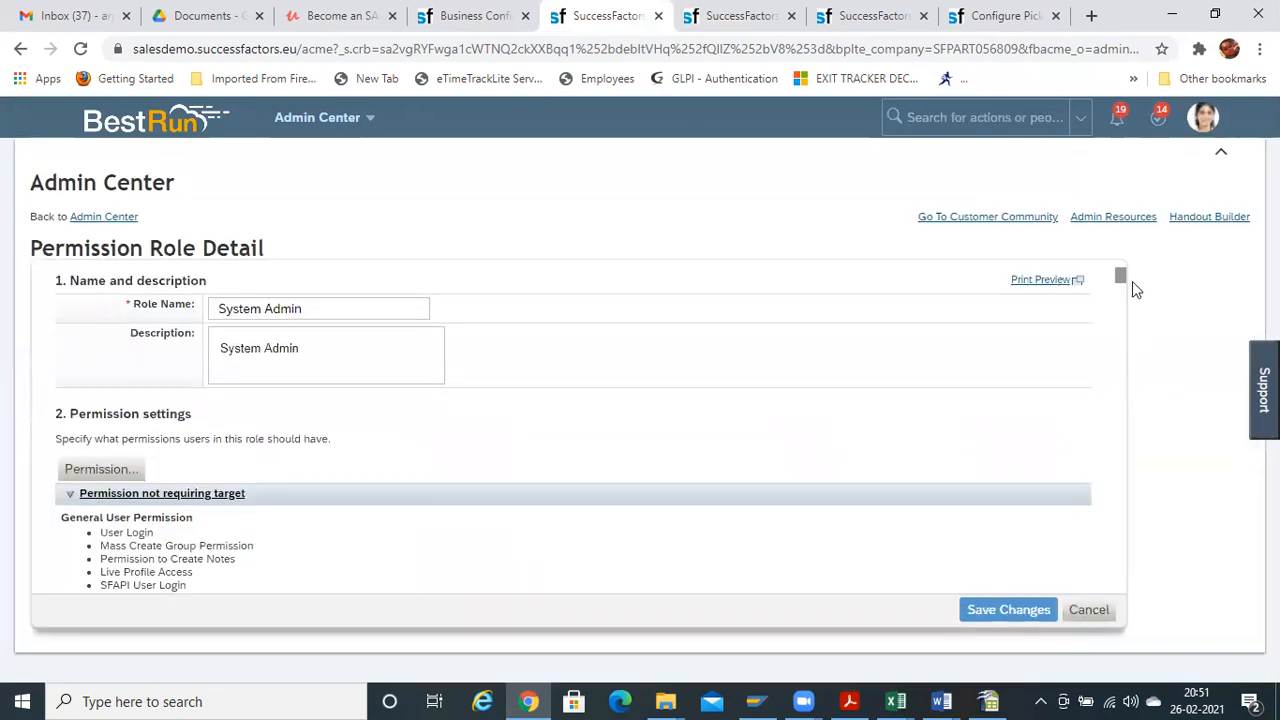
scroll(1121, 285, "down", 6)
scroll(1121, 287, "up", 5)
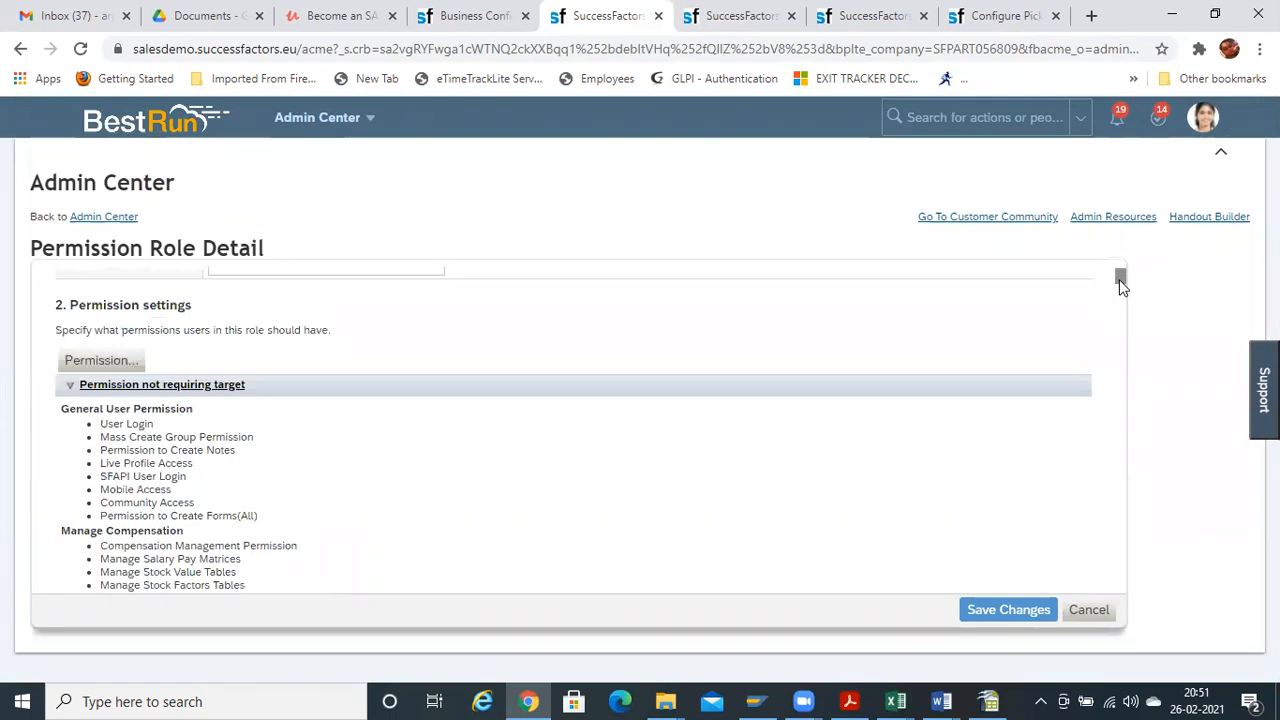
scroll(1121, 284, "up", 1)
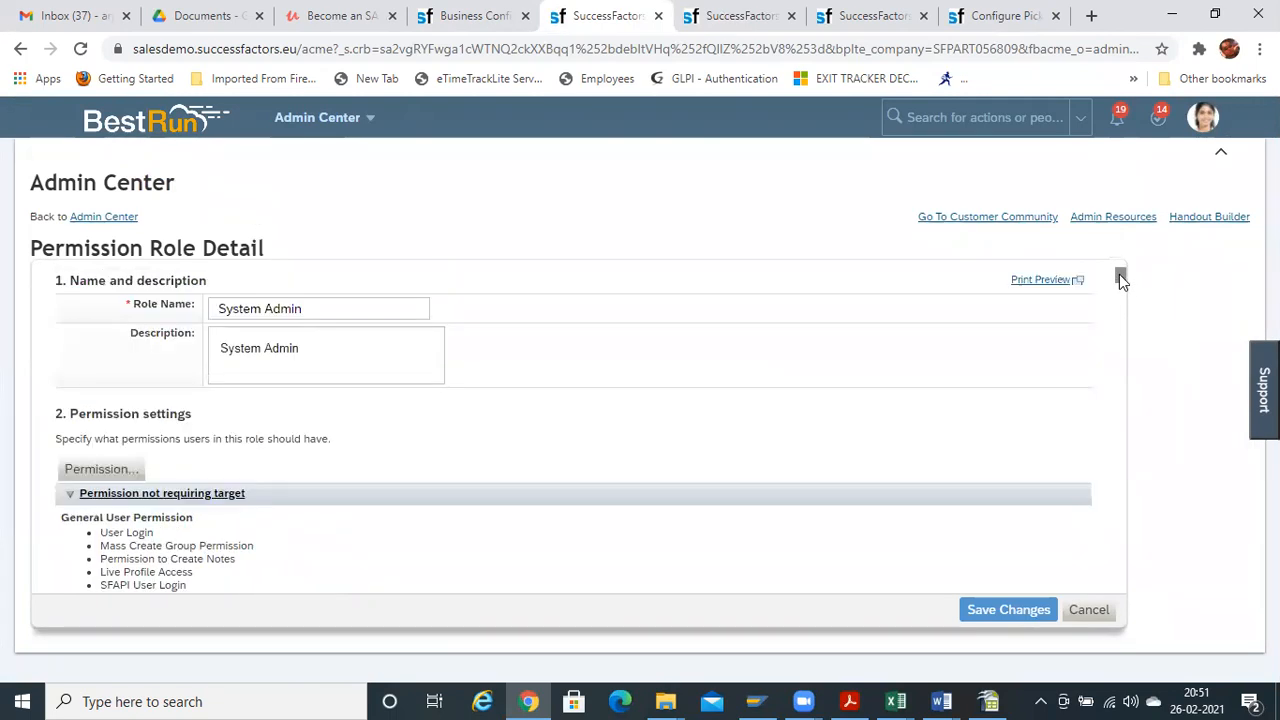
Open Edit Granting for the first granted group in the role's granted groups table
left_click(101, 469)
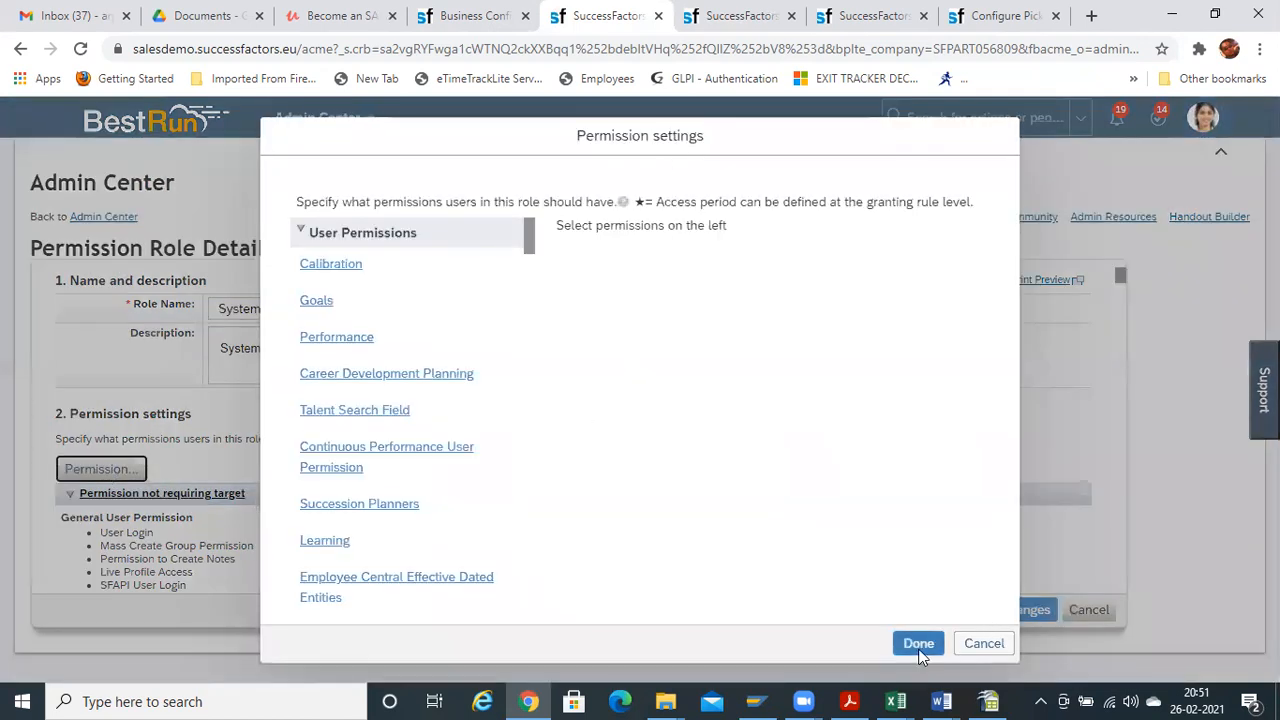
left_click(988, 644)
left_click_drag(1121, 275, 1105, 588)
scroll(1104, 587, "down", 10)
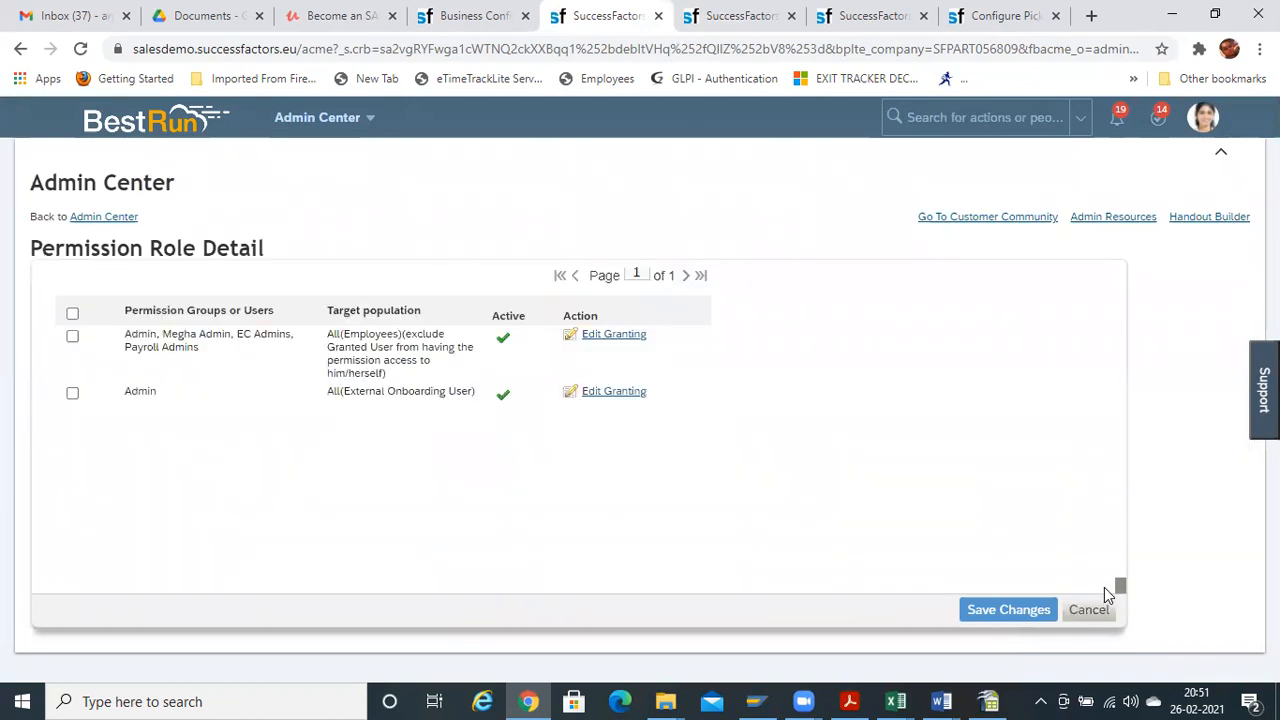
scroll(1106, 580, "up", 5)
scroll(1110, 585, "down", 5)
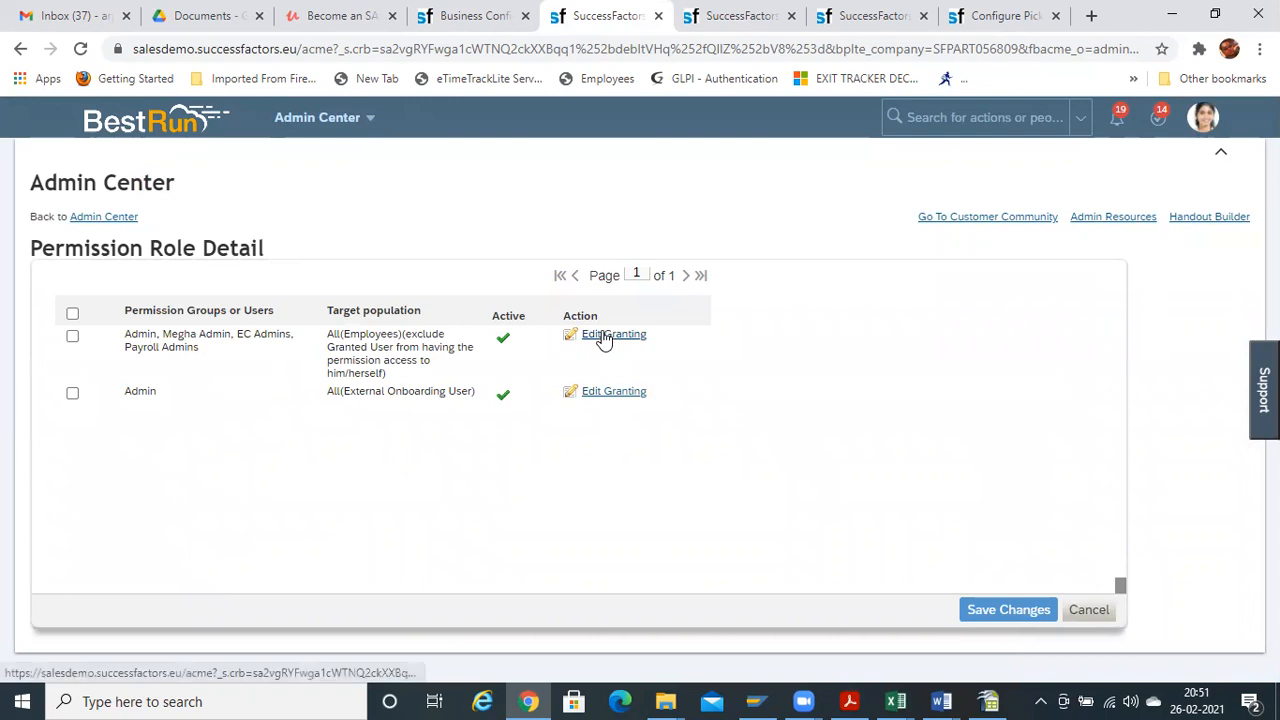
left_click(604, 337)
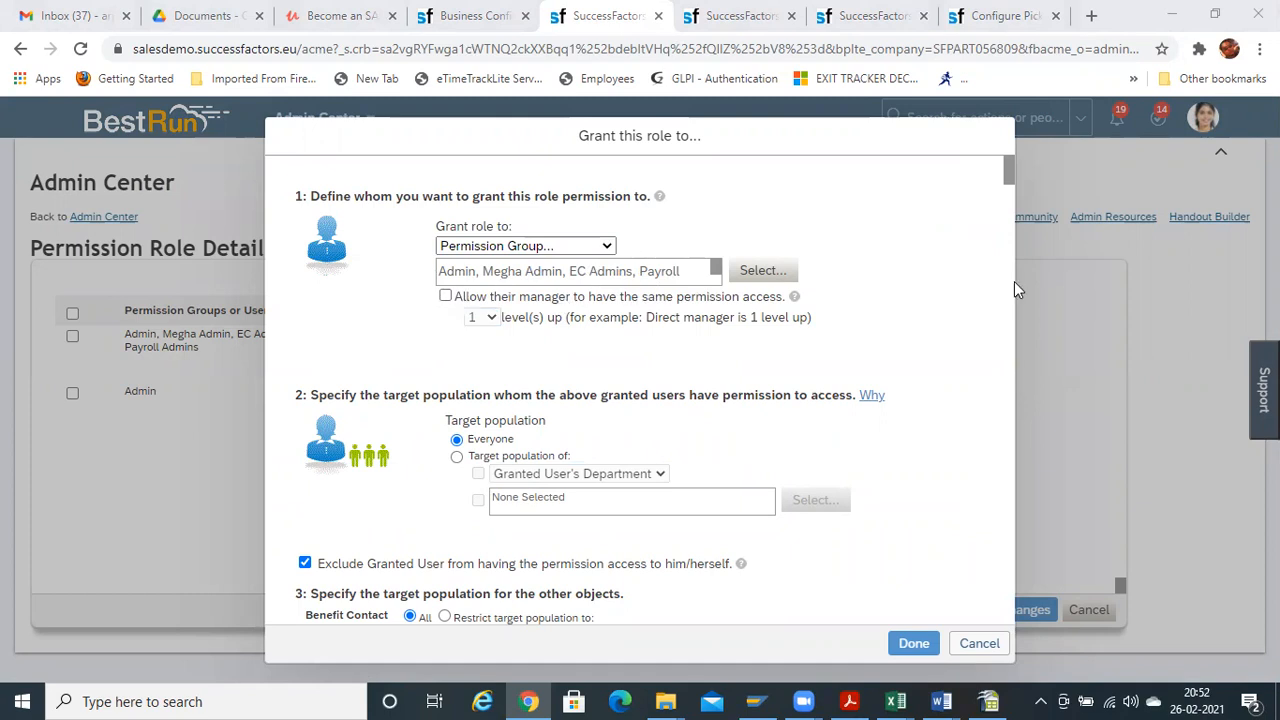
Uncheck 'Exclude Granted User' for the All (Employees) granting, confirm, and save the System Admin role
left_click_drag(1008, 165, 1008, 176)
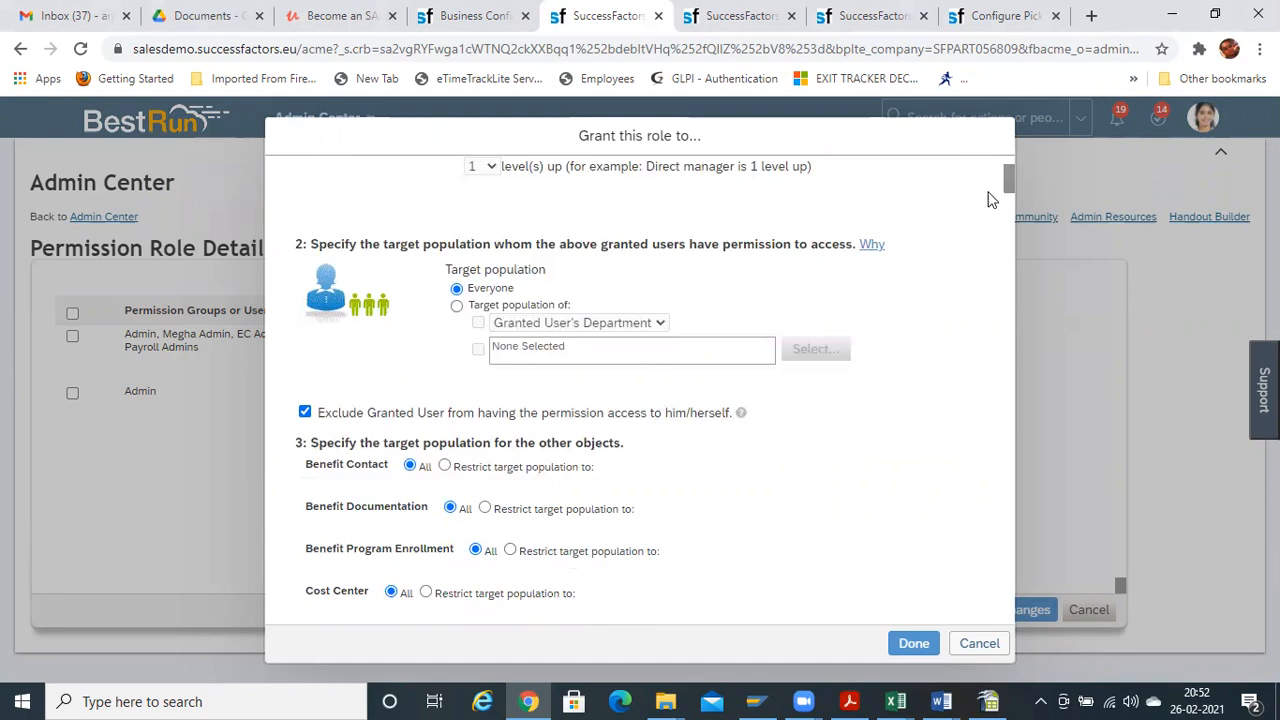
mouse_move(1003, 180)
left_mouse_down()
mouse_move(1007, 190)
mouse_move(1010, 170)
mouse_move(1010, 187)
left_mouse_up()
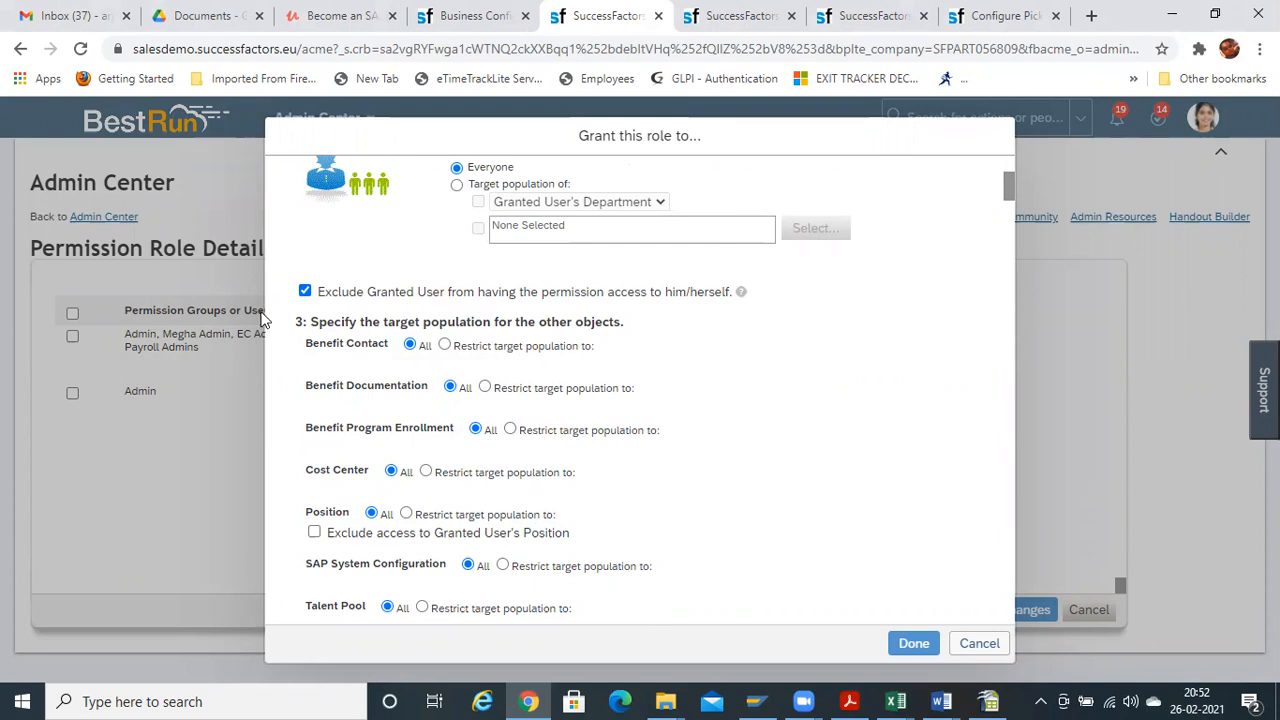
left_click(305, 291)
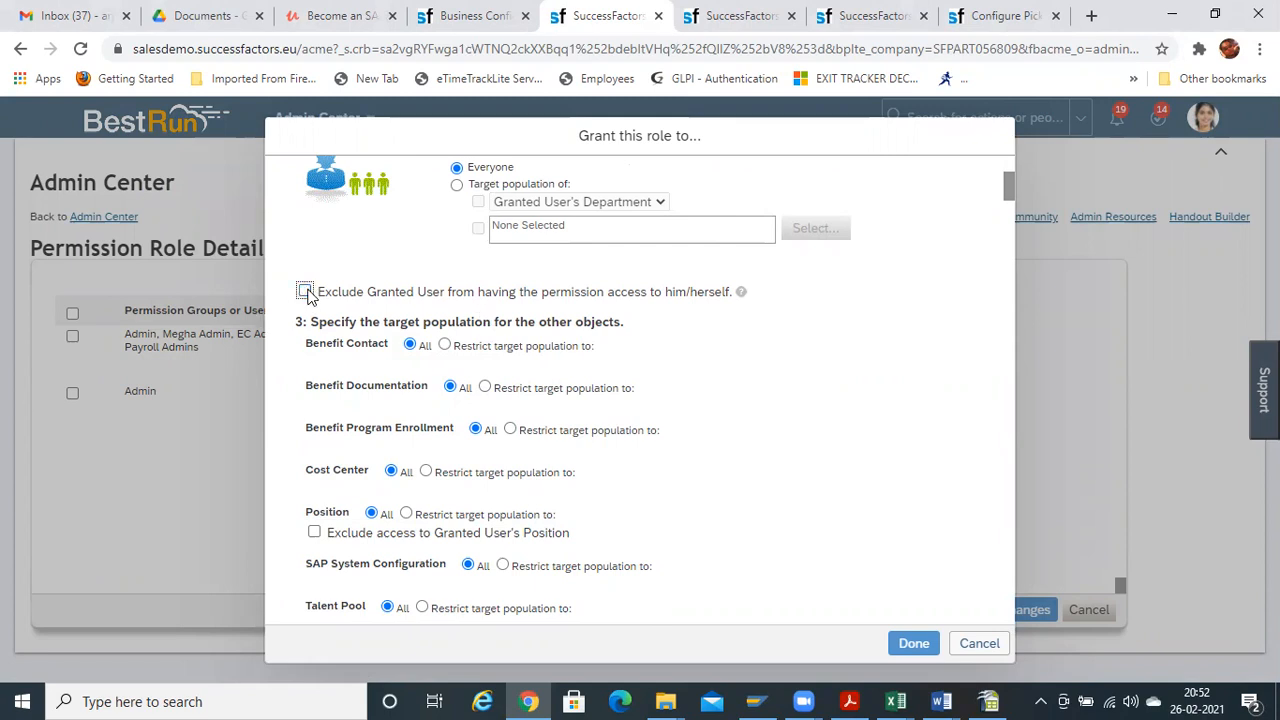
left_click(912, 643)
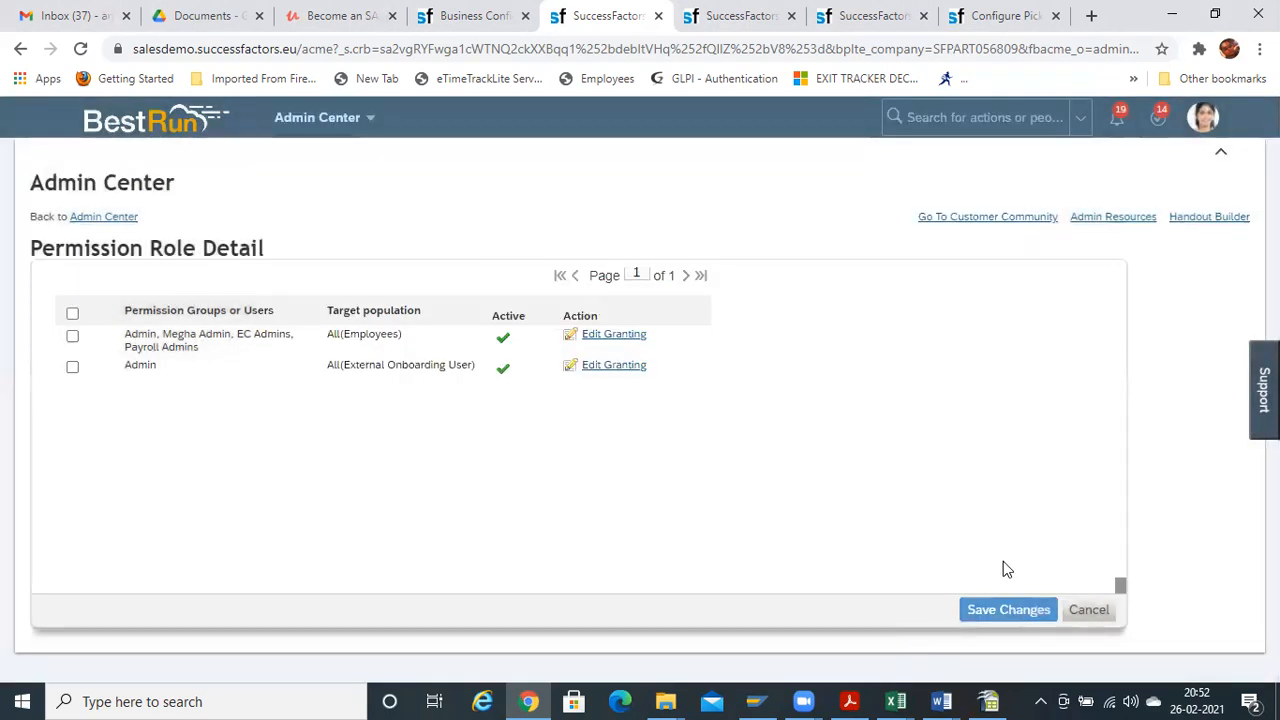
left_click(1000, 608)
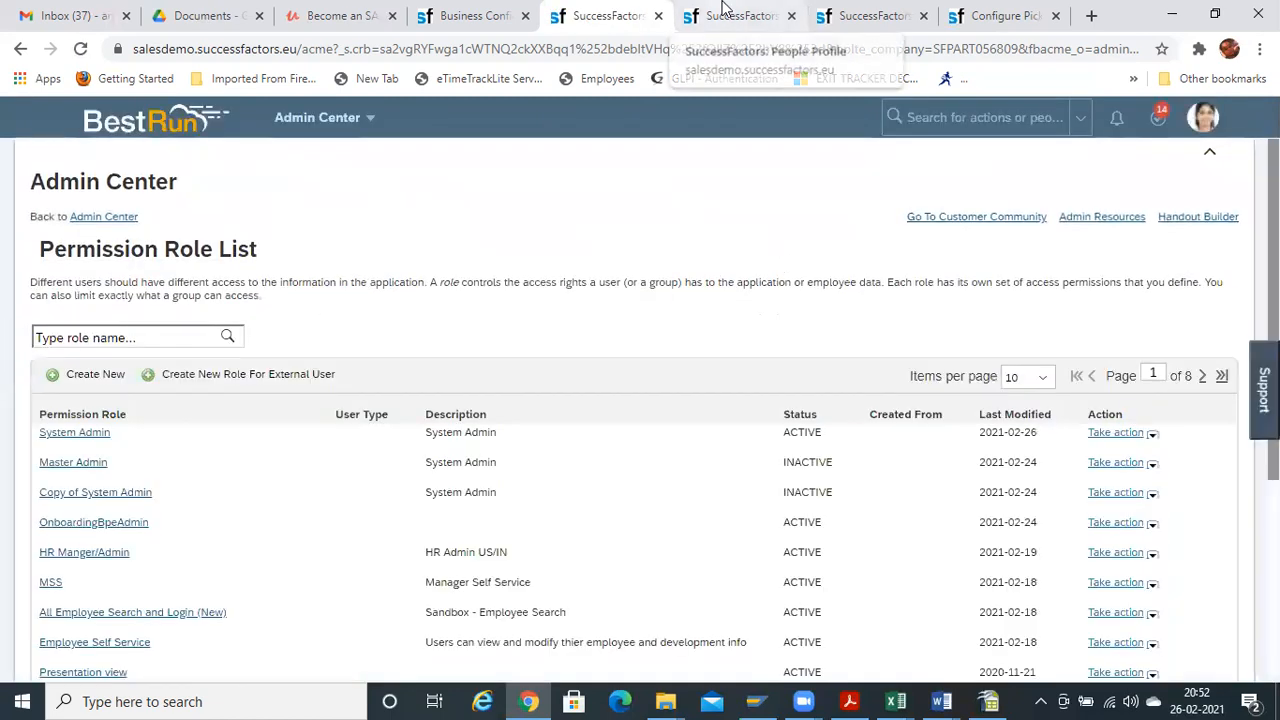
left_click(725, 10)
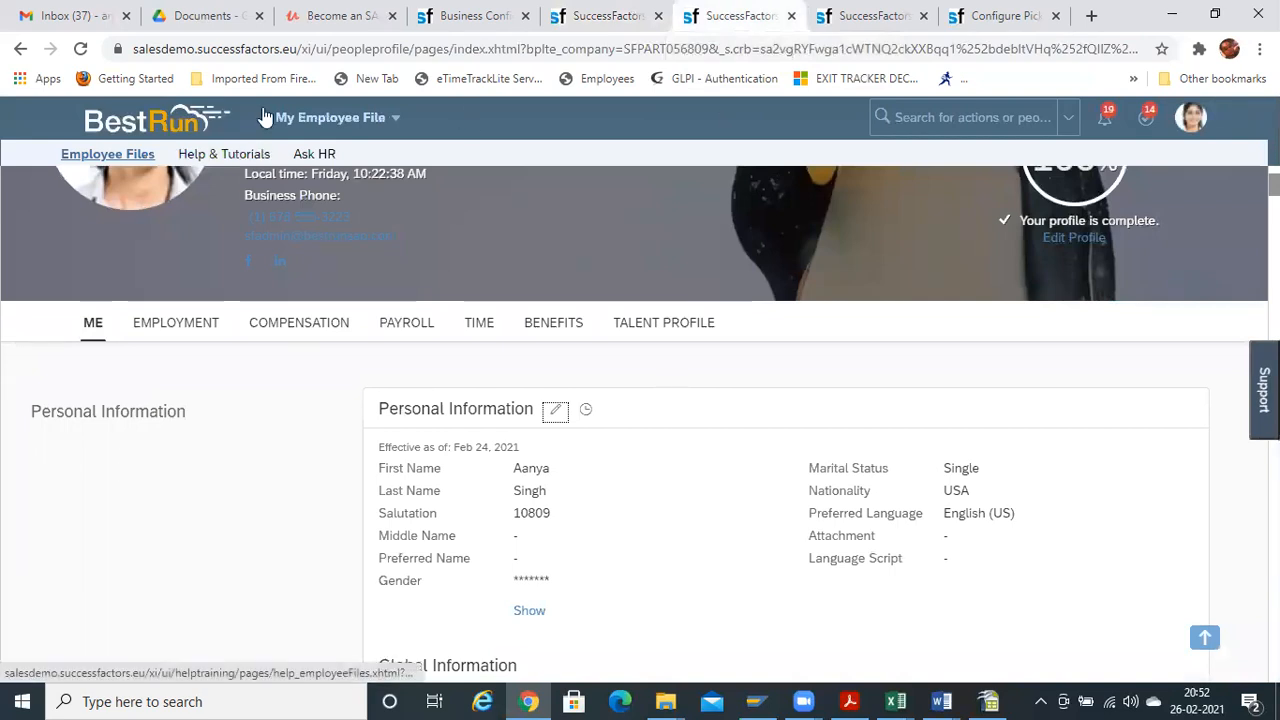
key("ctrl+l")
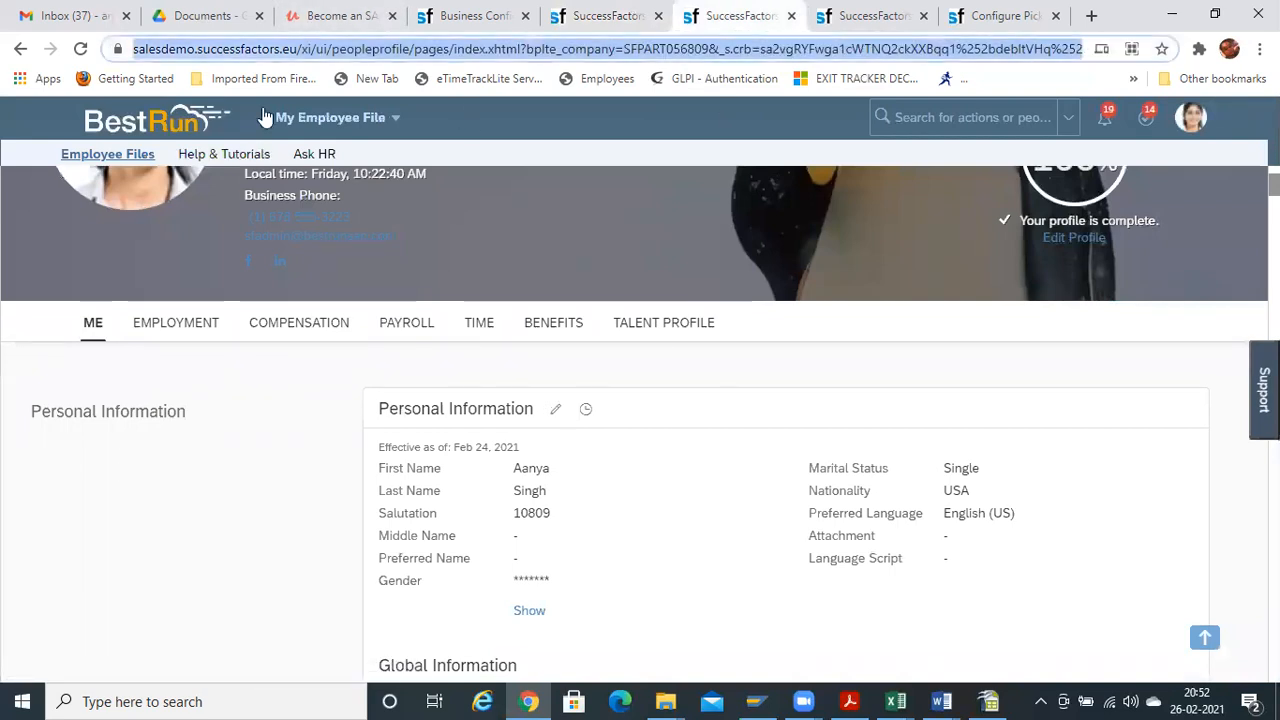
key("Return")
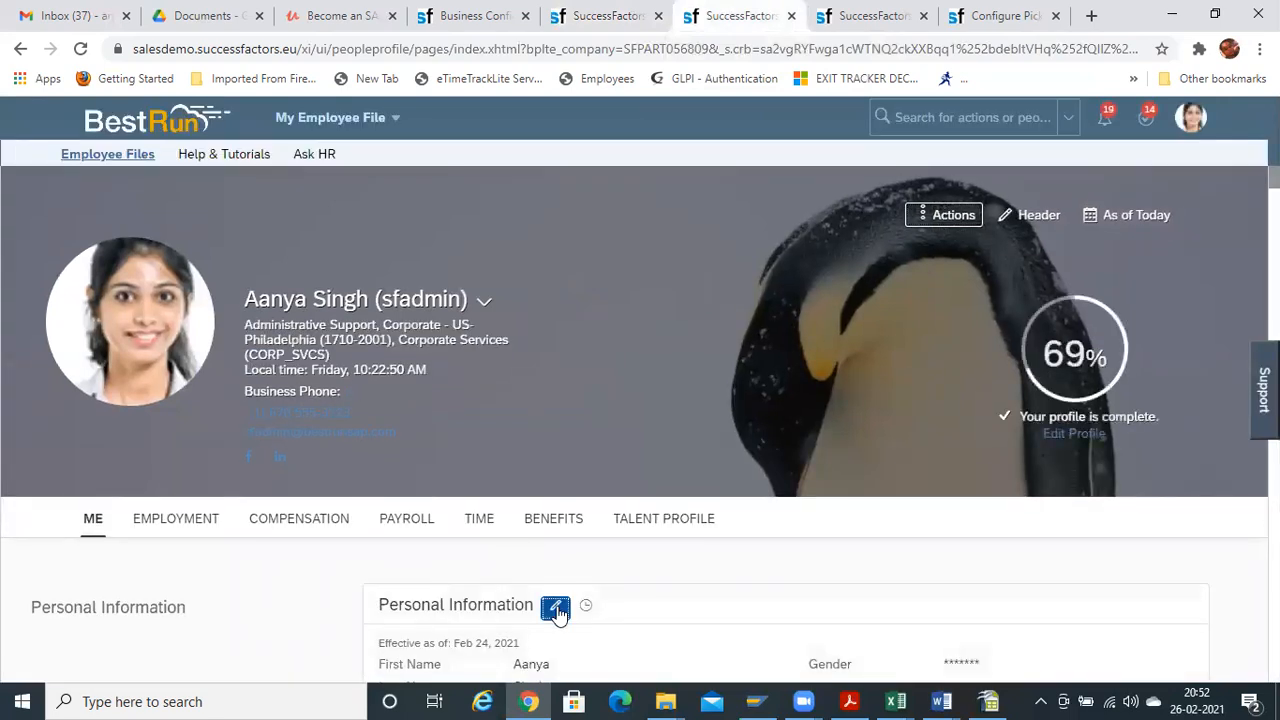
left_click(557, 612)
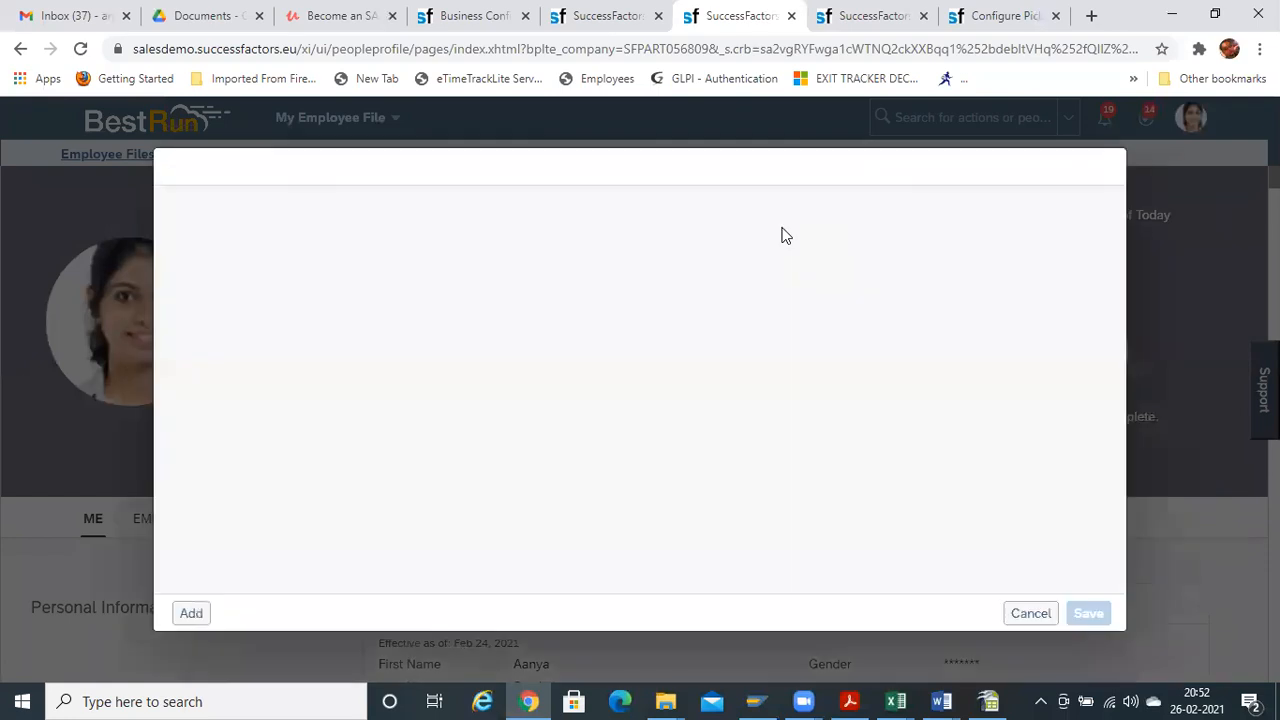
left_click(957, 305)
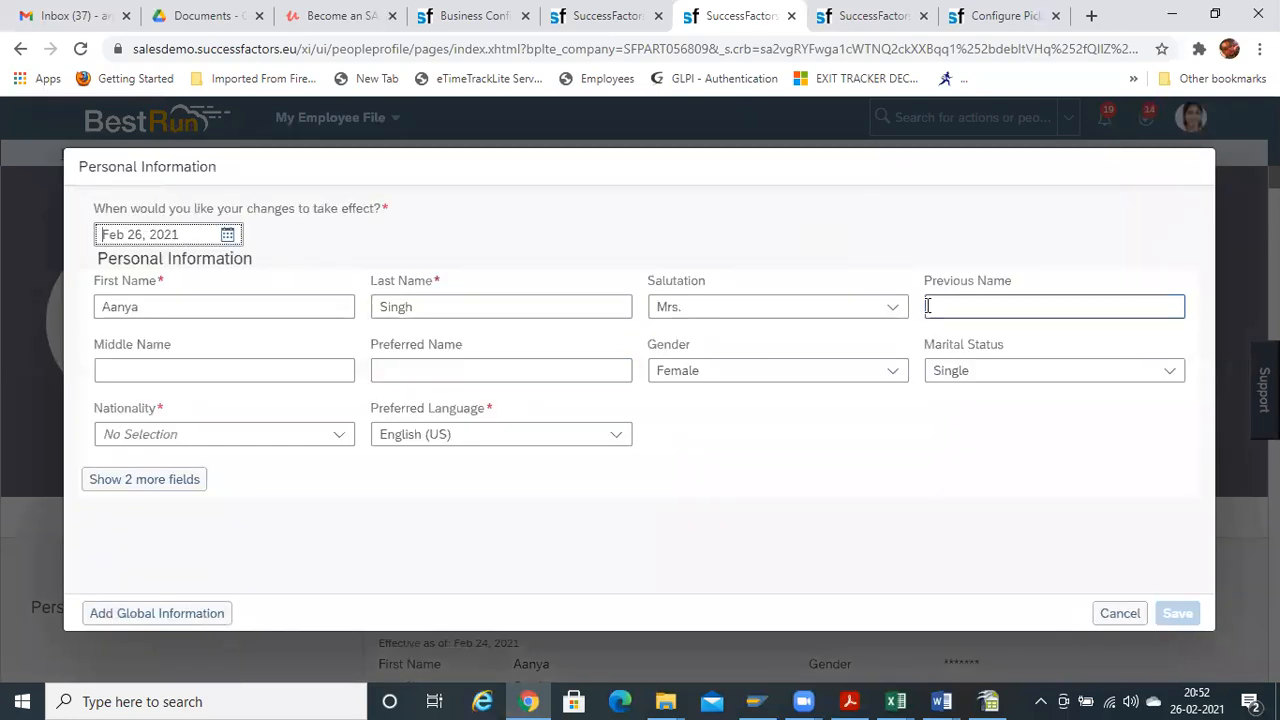
left_click(1117, 614)
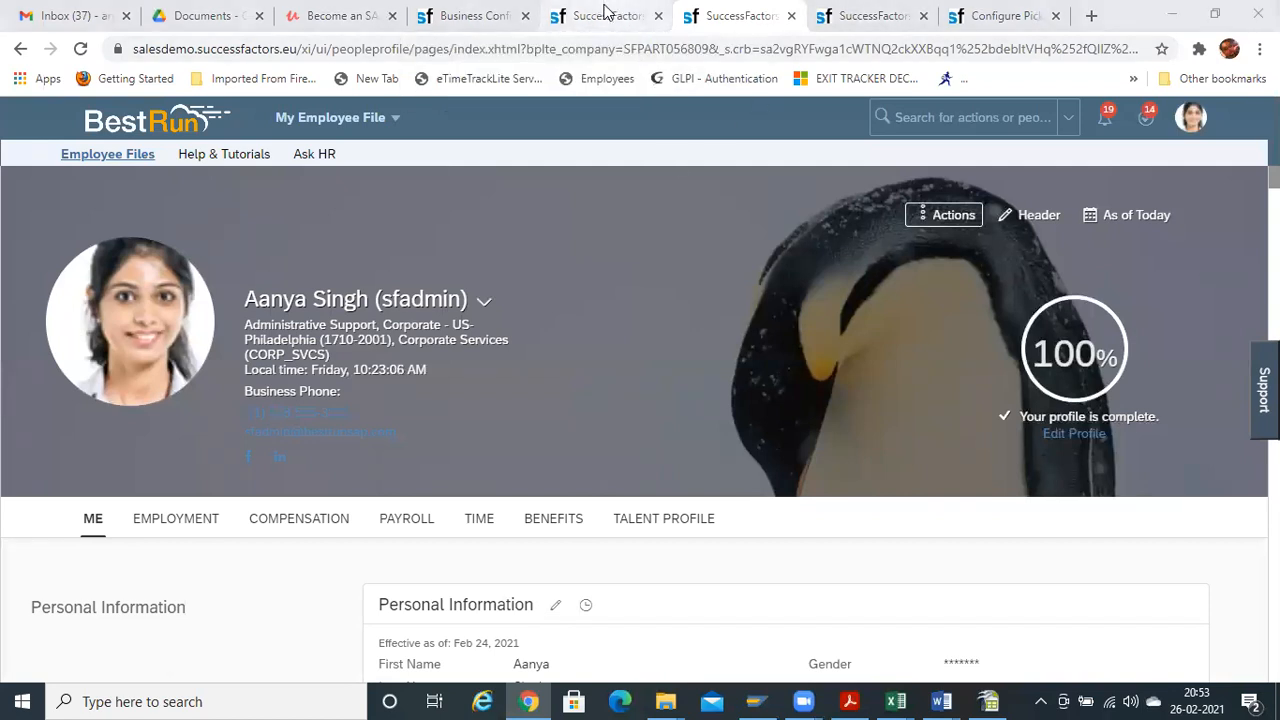
left_click(605, 13)
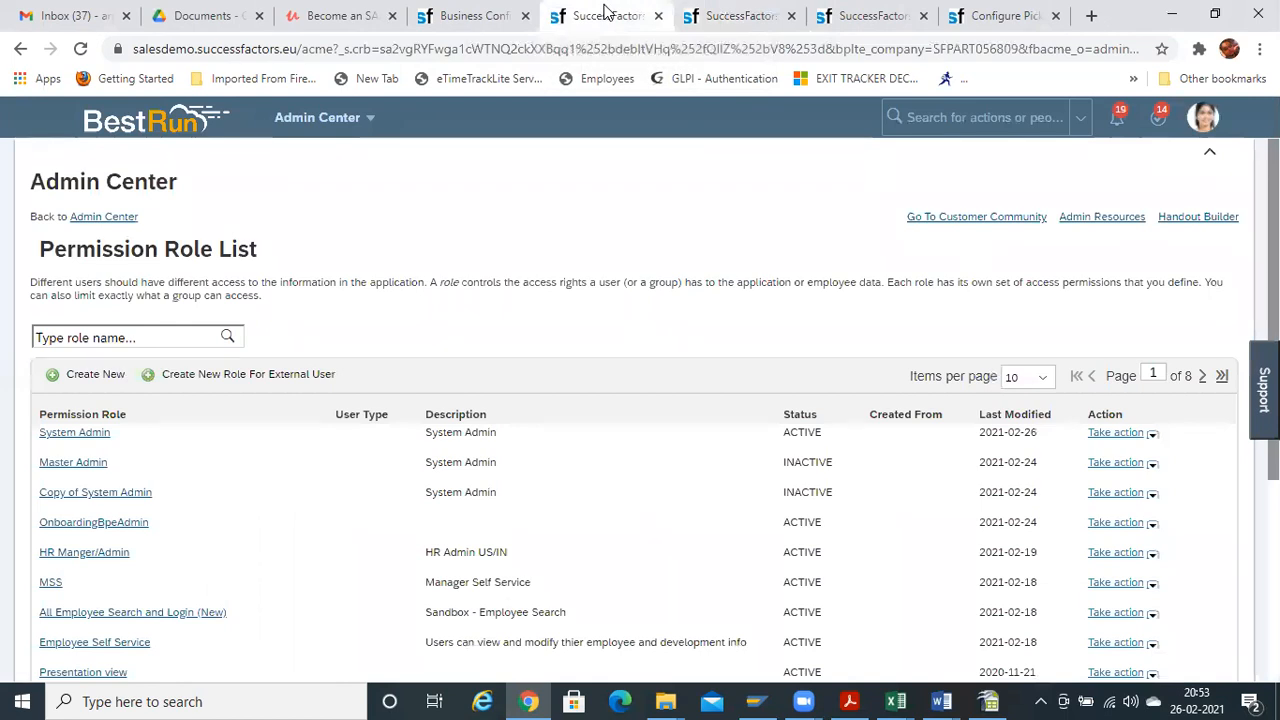
Return to the Business Configuration page for personal information fields
left_click(752, 16)
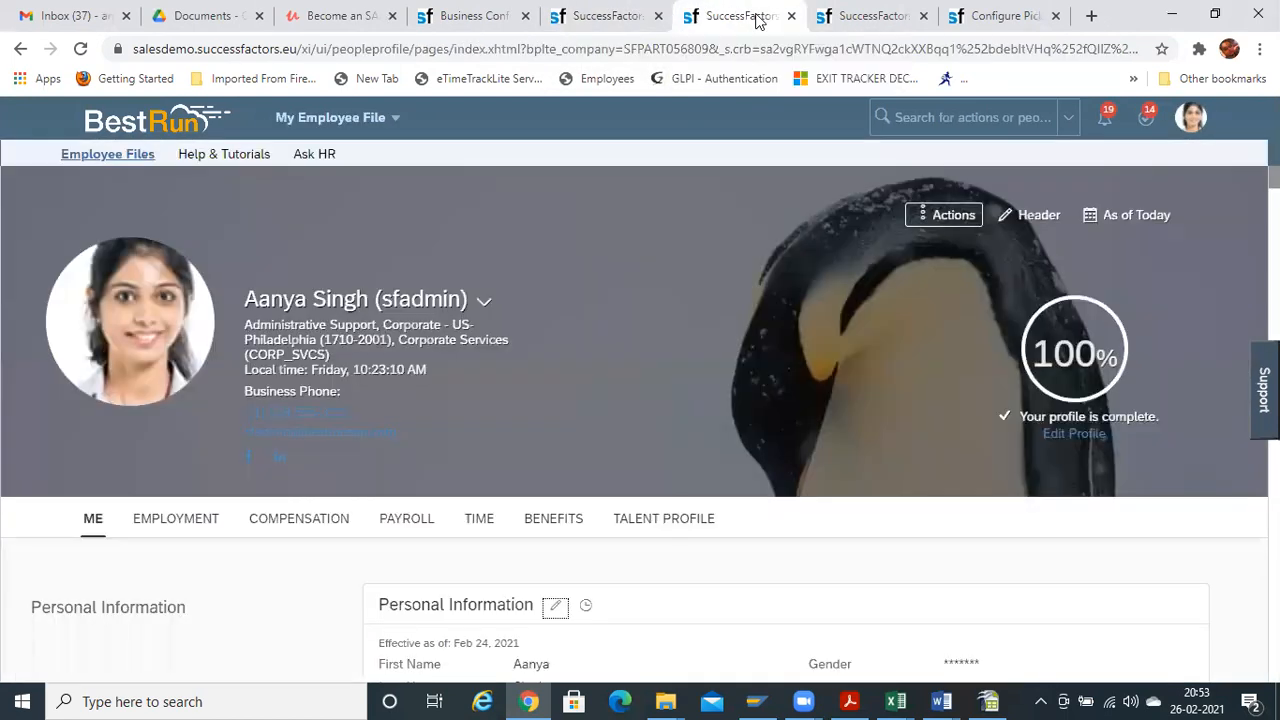
left_click(866, 16)
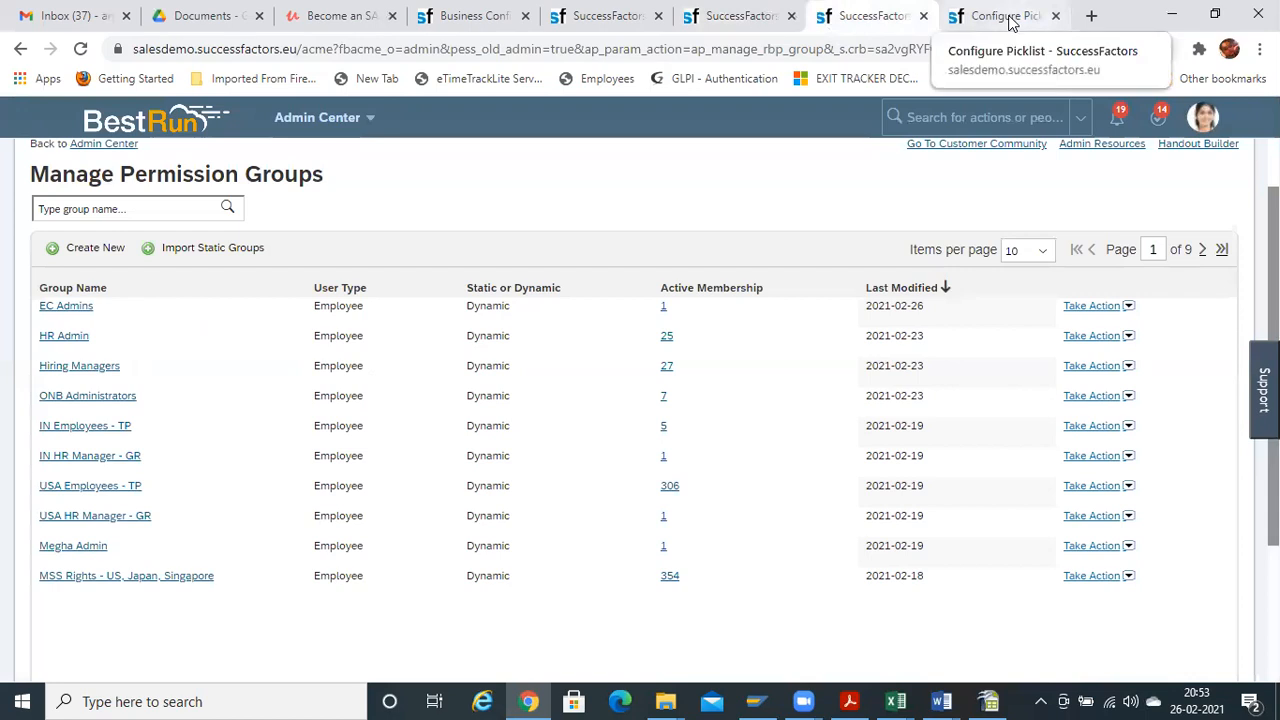
left_click(1005, 16)
left_click(880, 16)
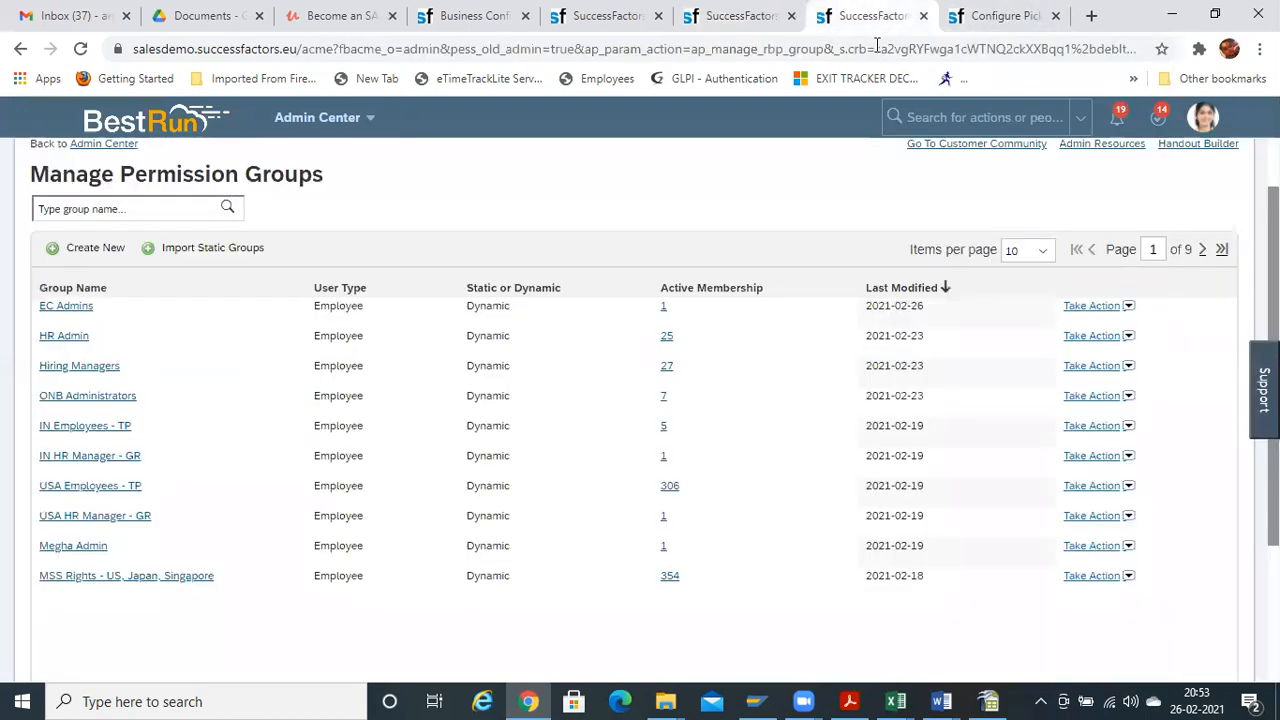
left_click(724, 28)
left_click(608, 16)
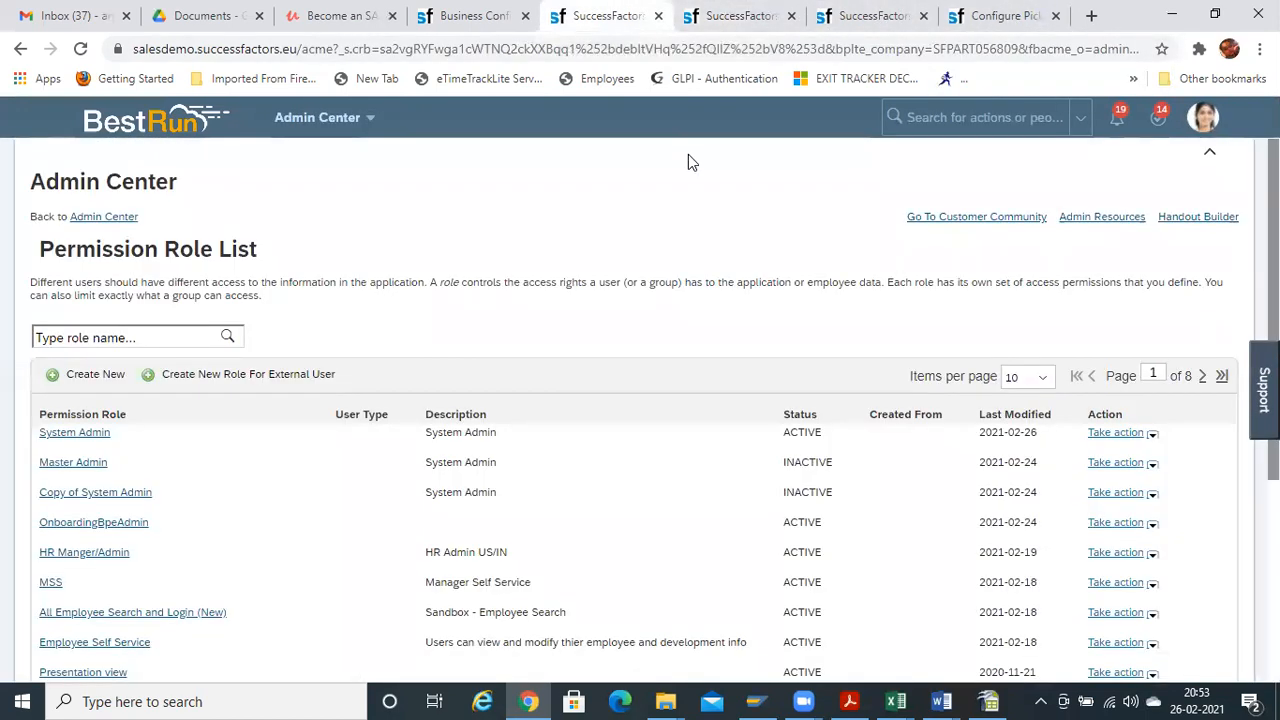
left_click(485, 20)
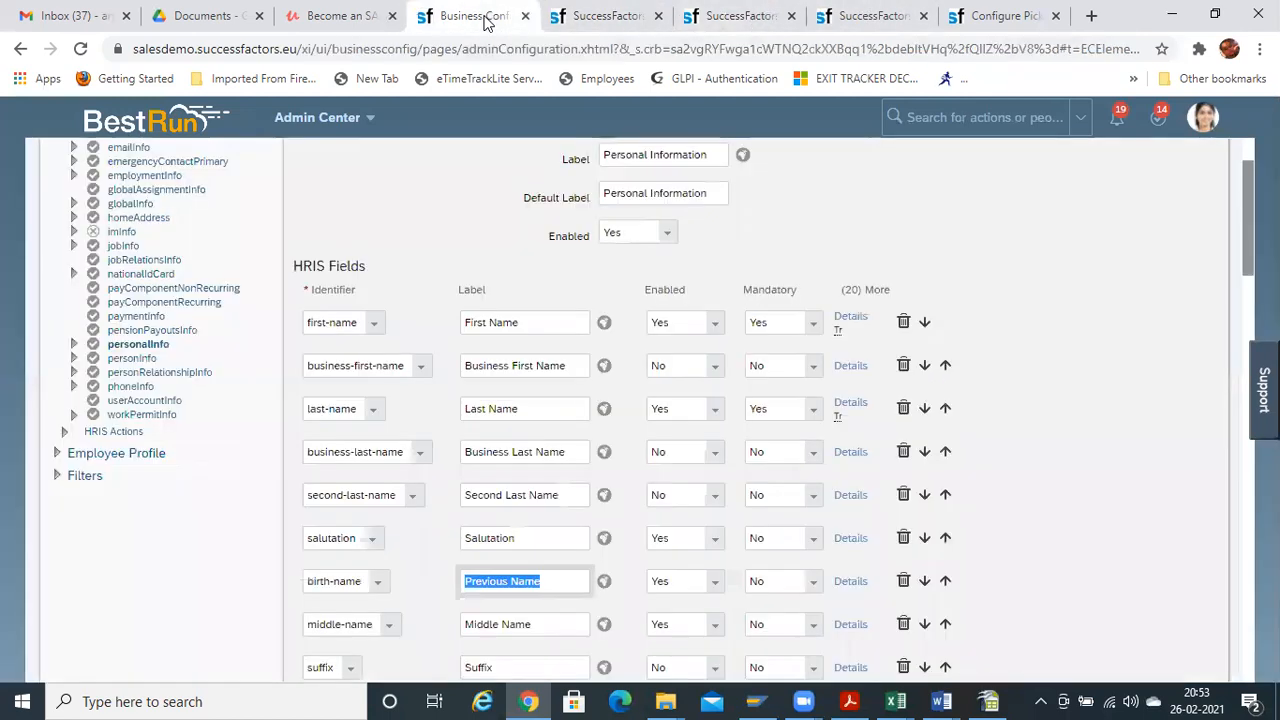
Make the birth-name field reference the Titles picklist and close its details dialog
left_click(838, 589)
left_click(508, 344)
left_click(510, 343)
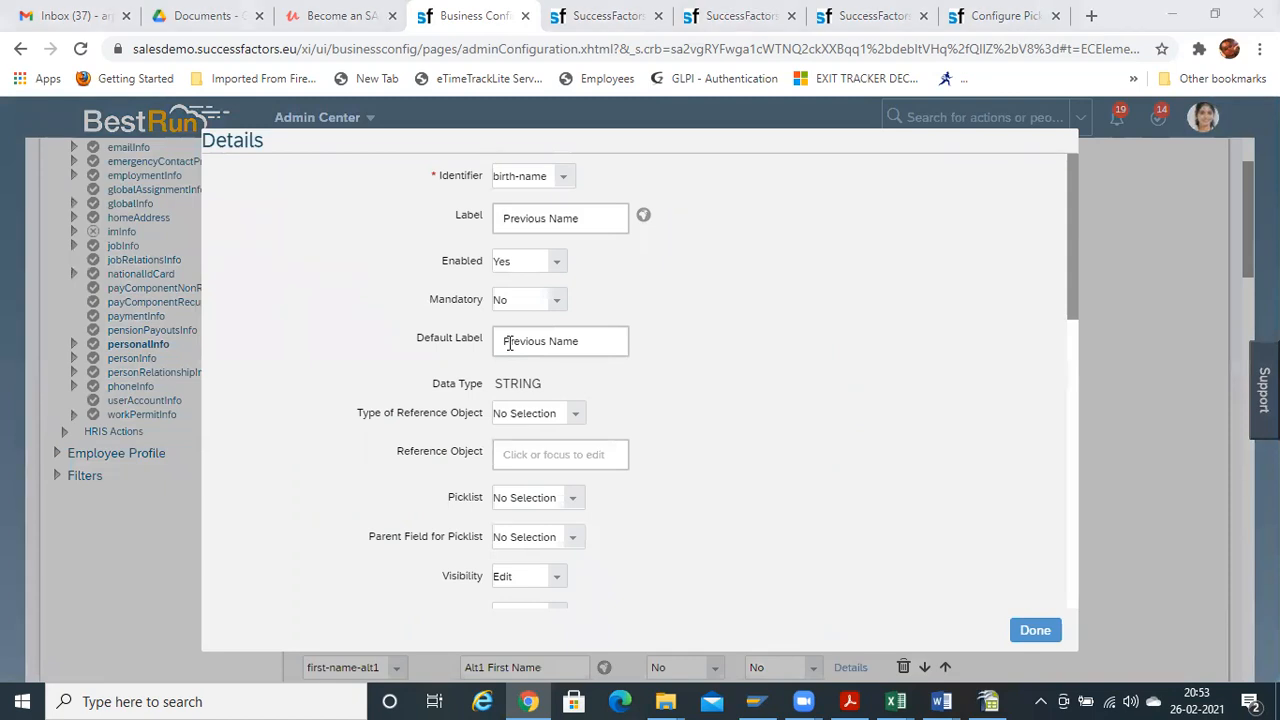
left_click(575, 414)
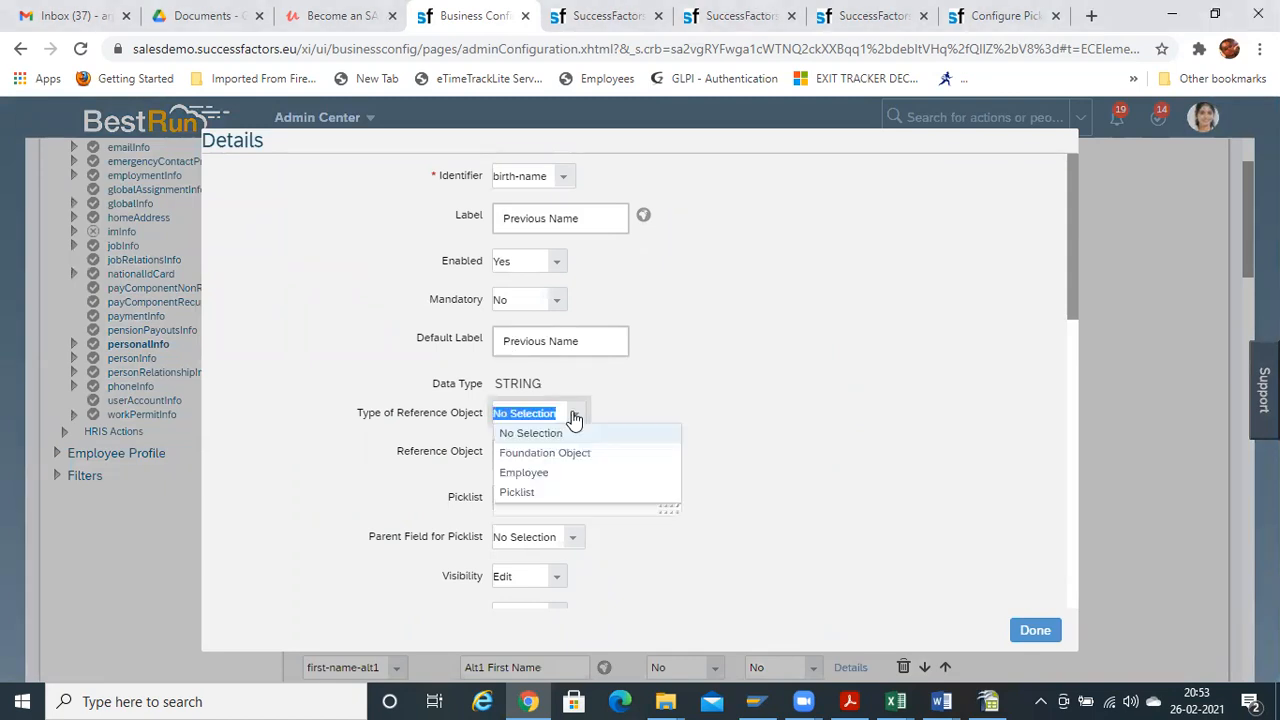
left_click(528, 494)
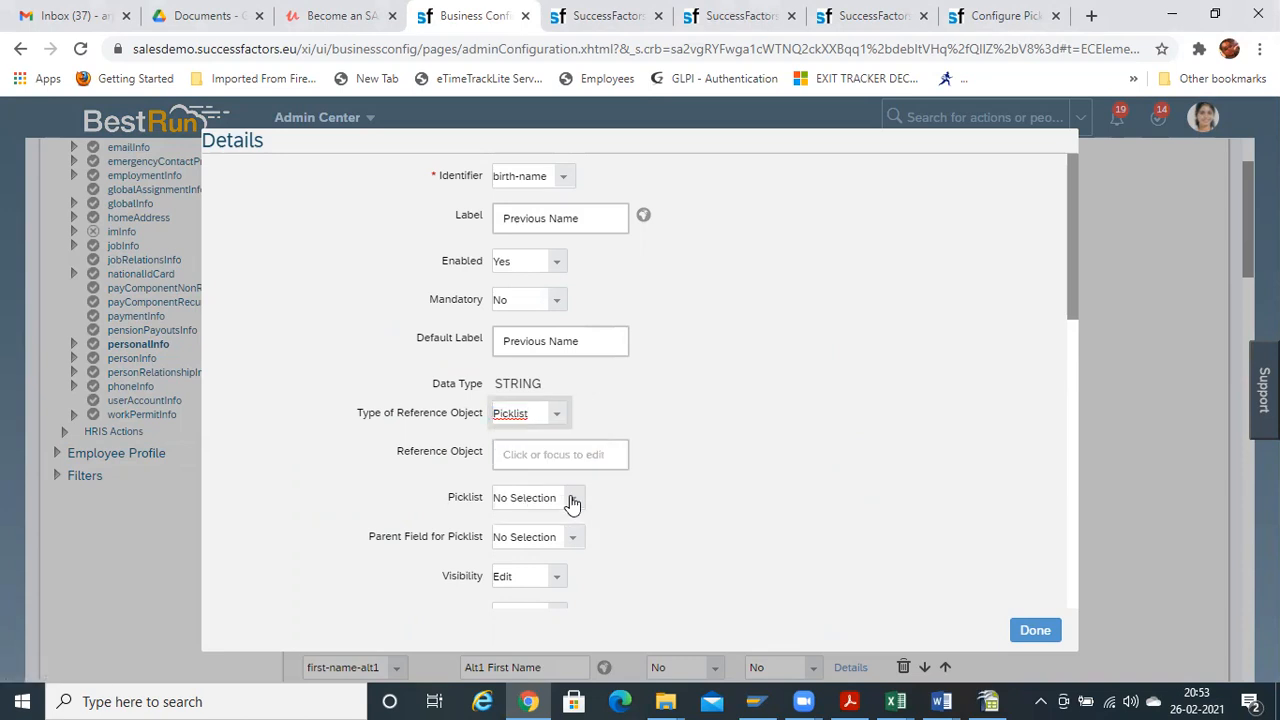
left_click(572, 500)
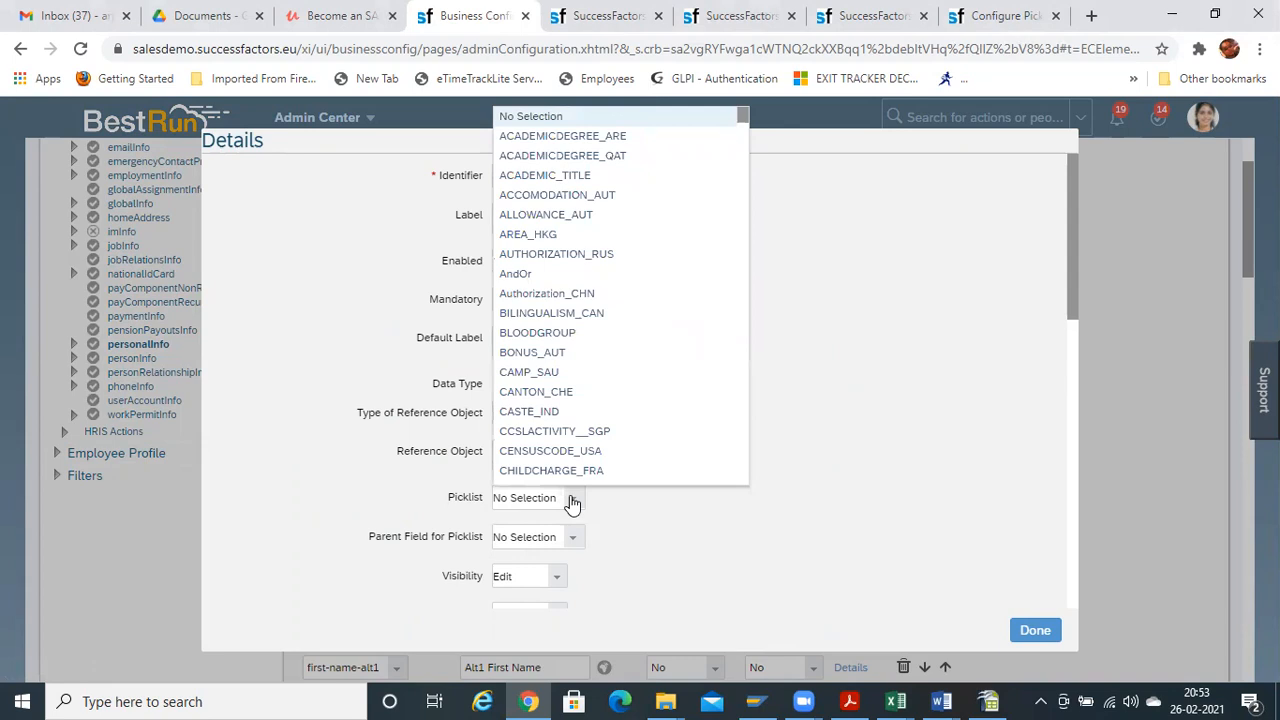
type("title")
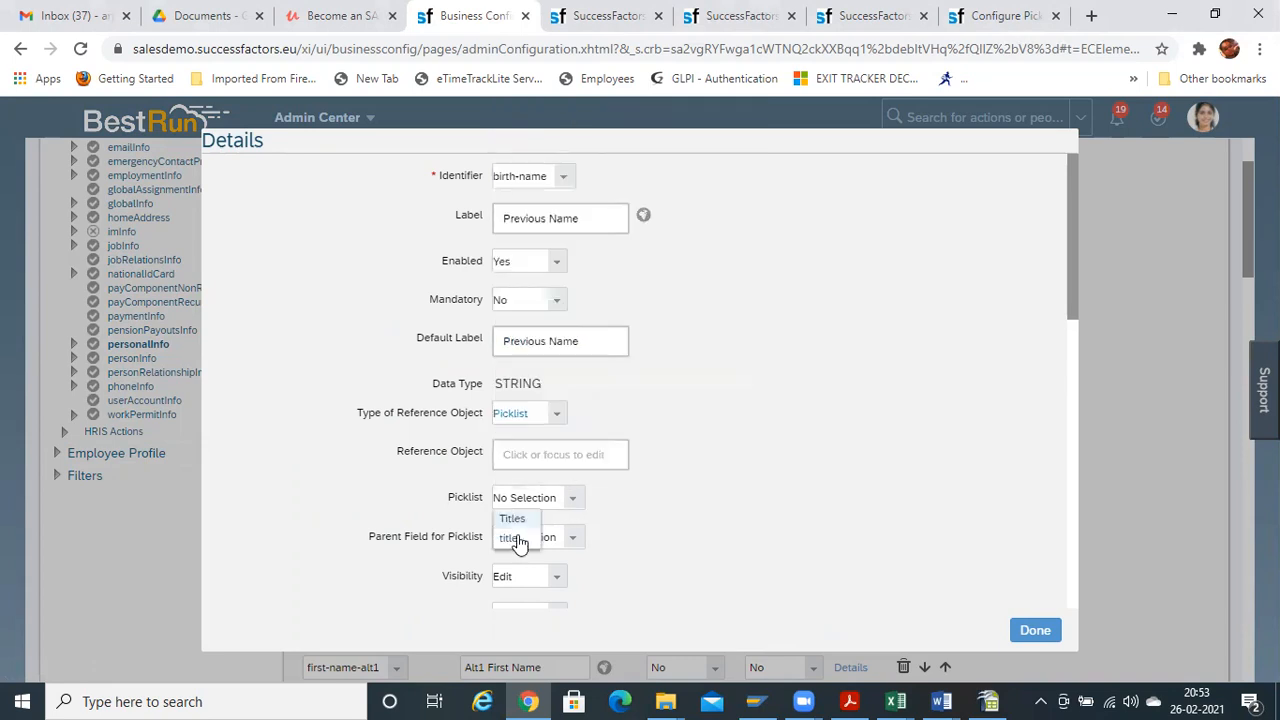
left_click(511, 522)
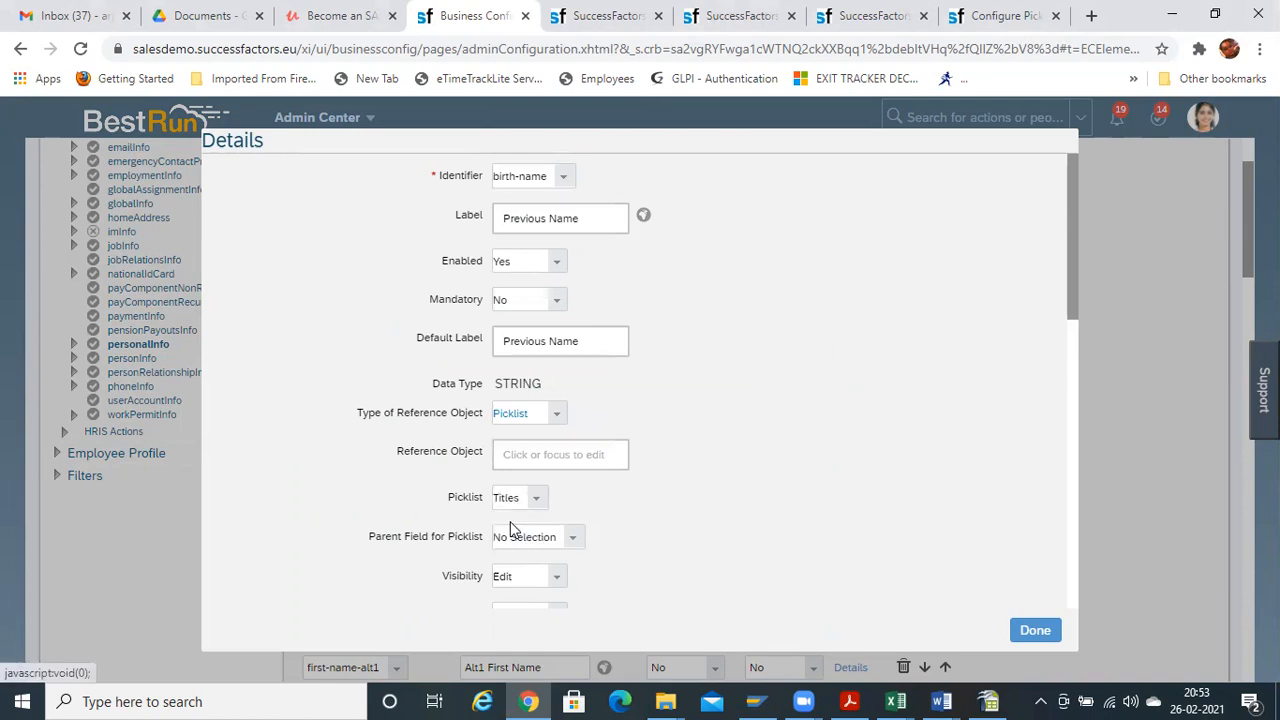
left_click(1038, 632)
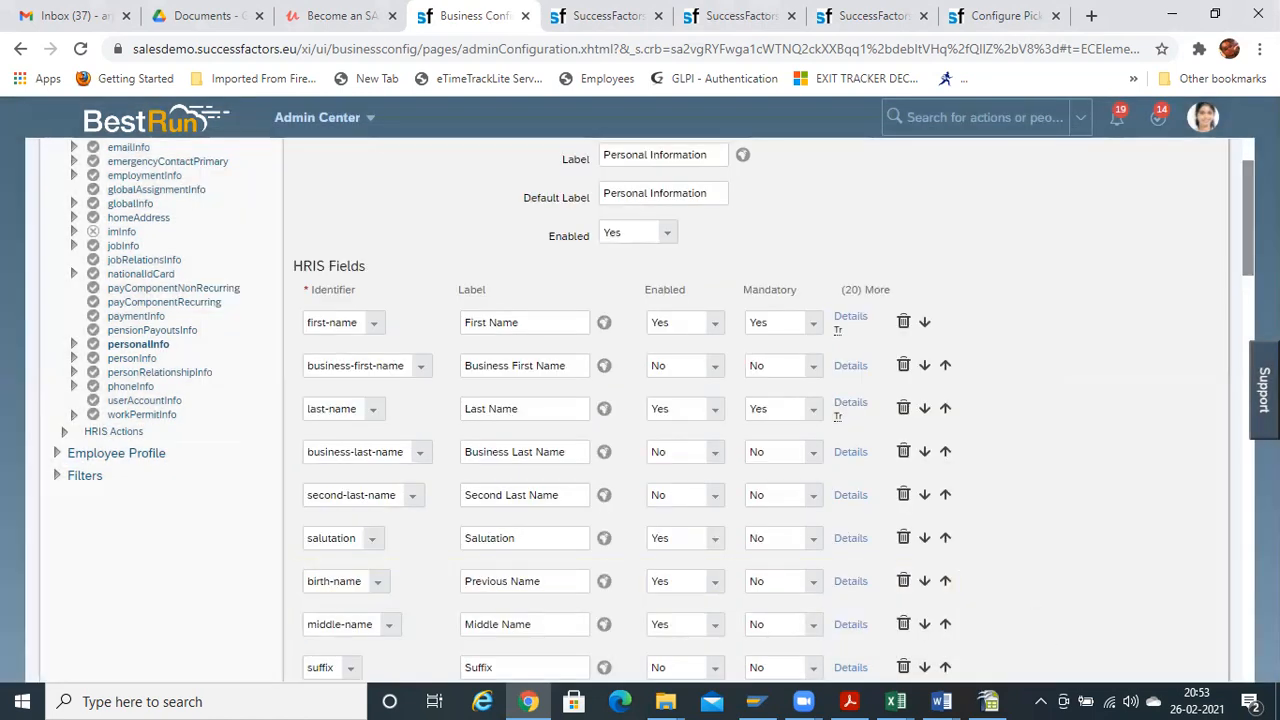
Save the personalInfo configuration, confirm with Yes, and bring up Manage Permission Groups
scroll(1207, 654, "down", 15)
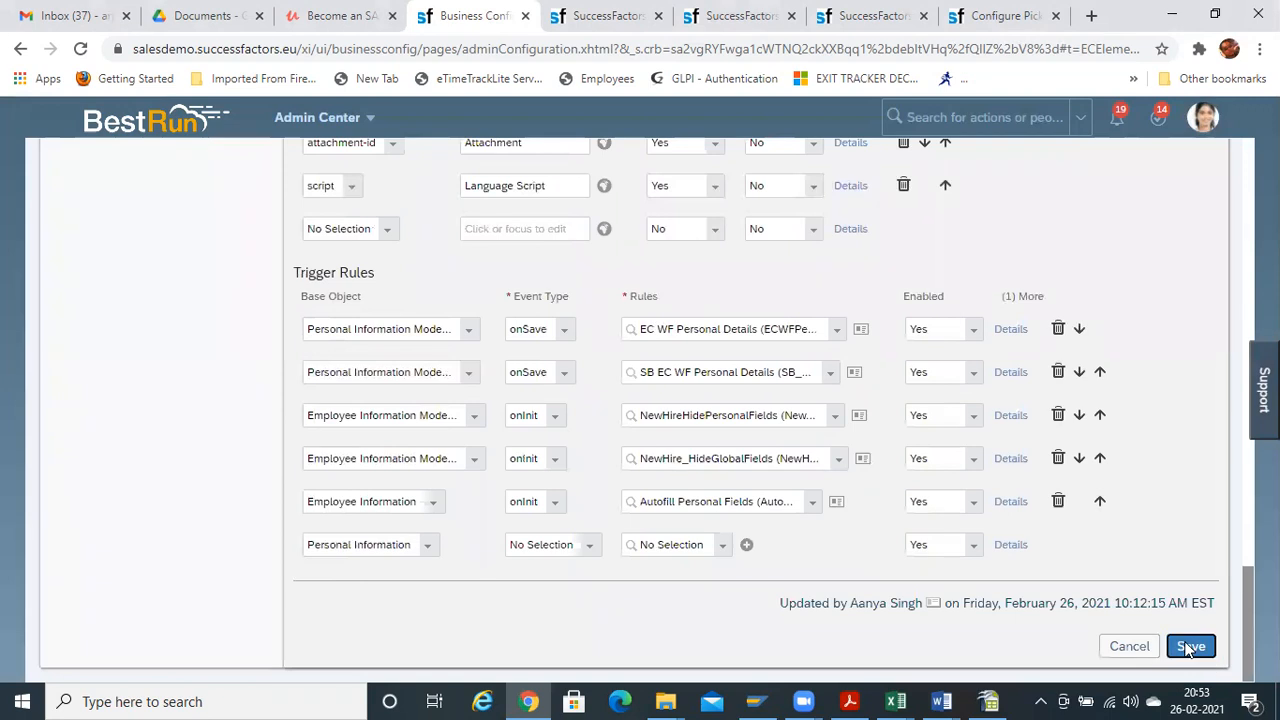
left_click(1190, 646)
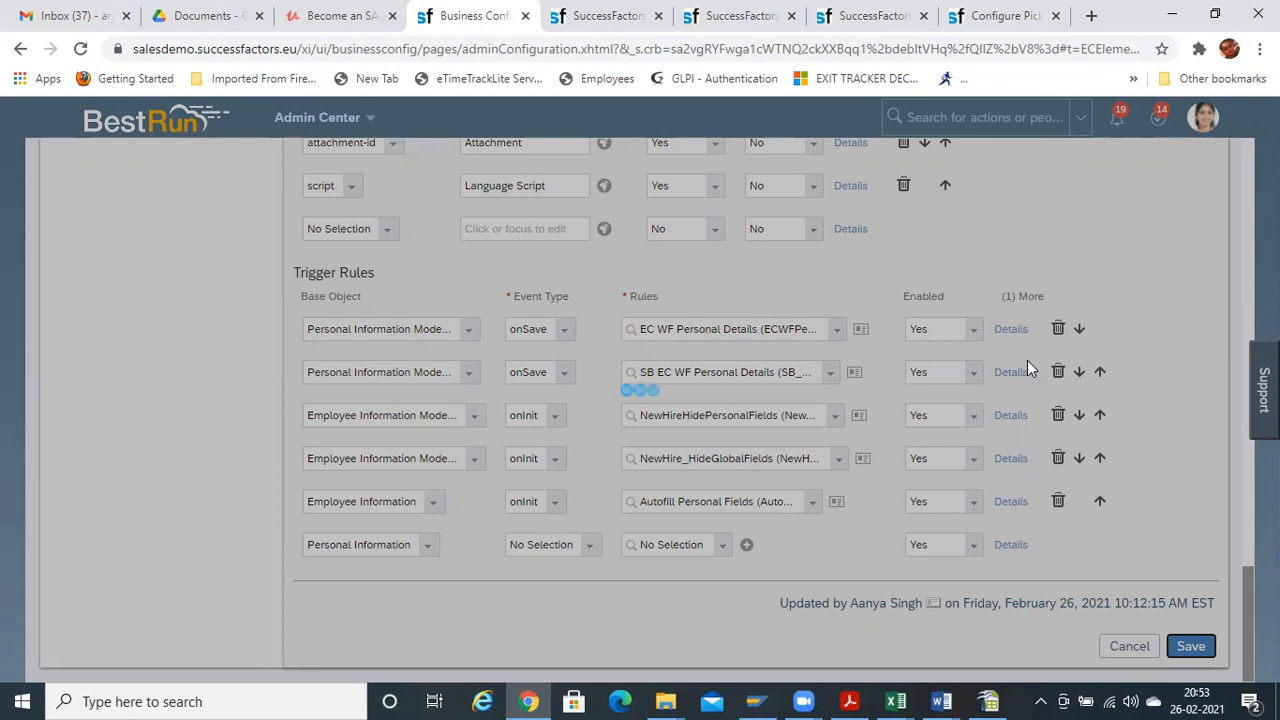
left_click(780, 517)
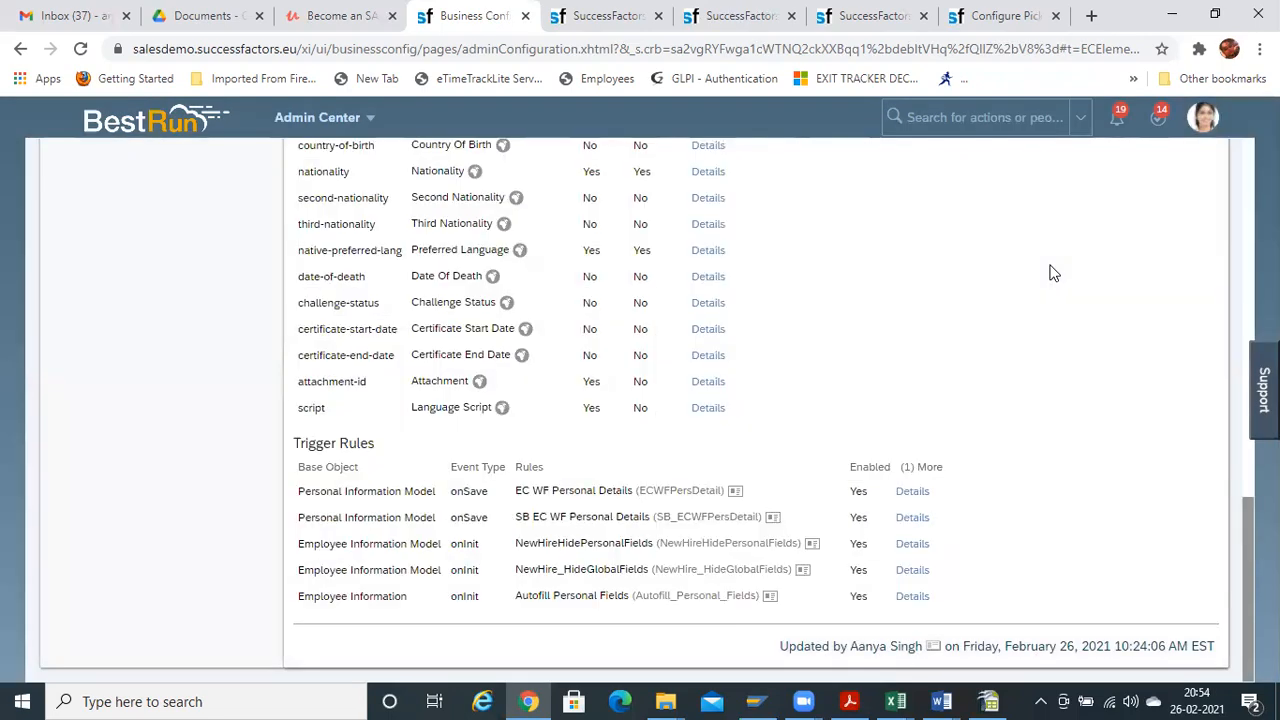
left_click(868, 16)
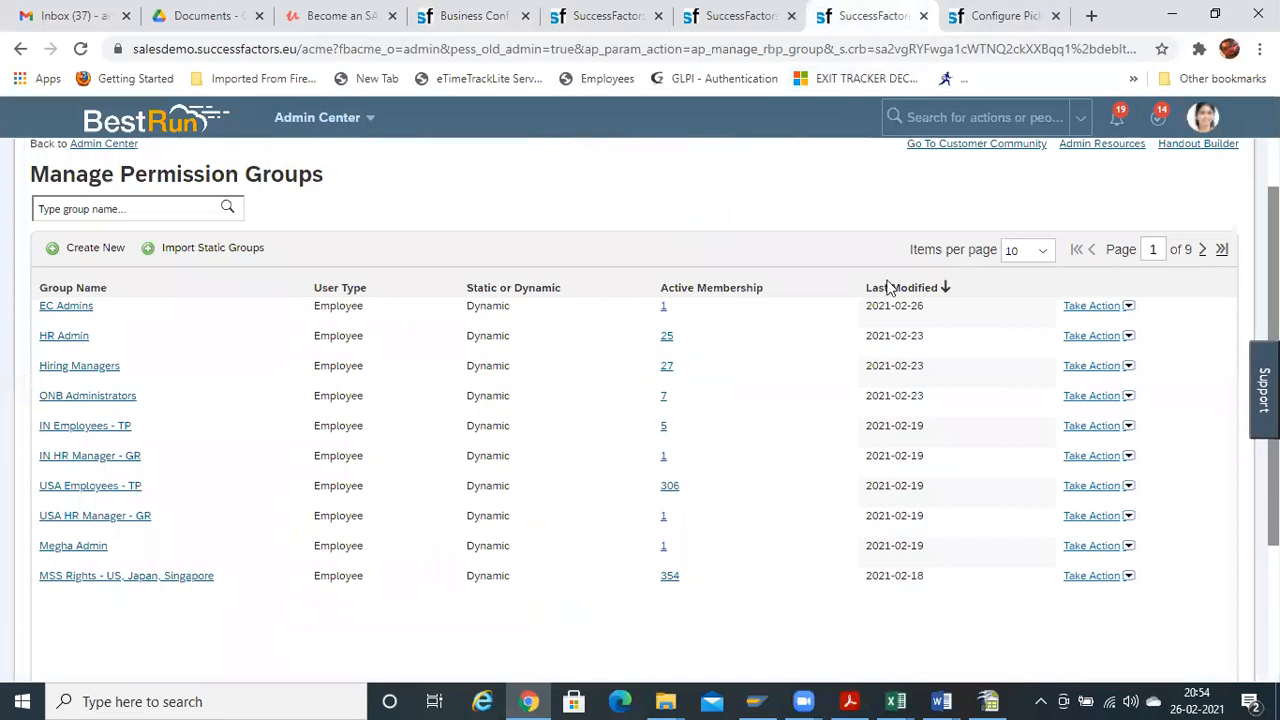
Reload the employee's profile page
left_click(1000, 16)
left_click(597, 18)
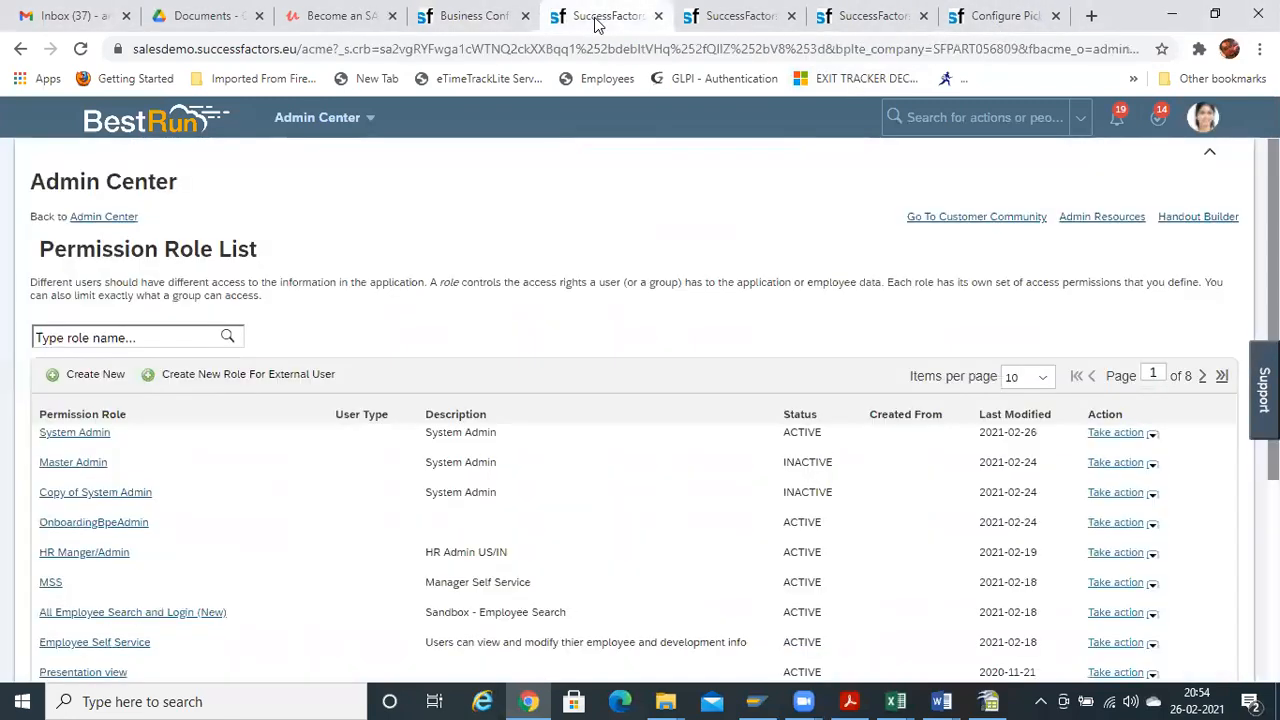
left_click(470, 16)
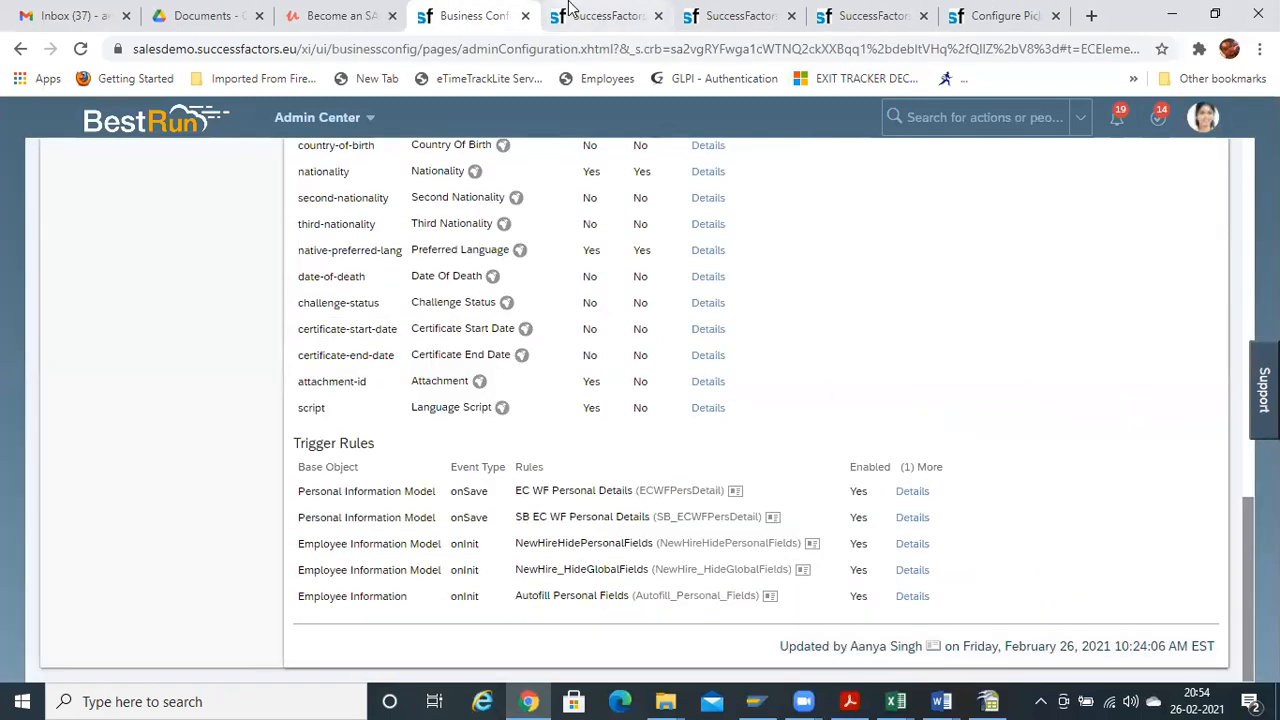
left_click(735, 16)
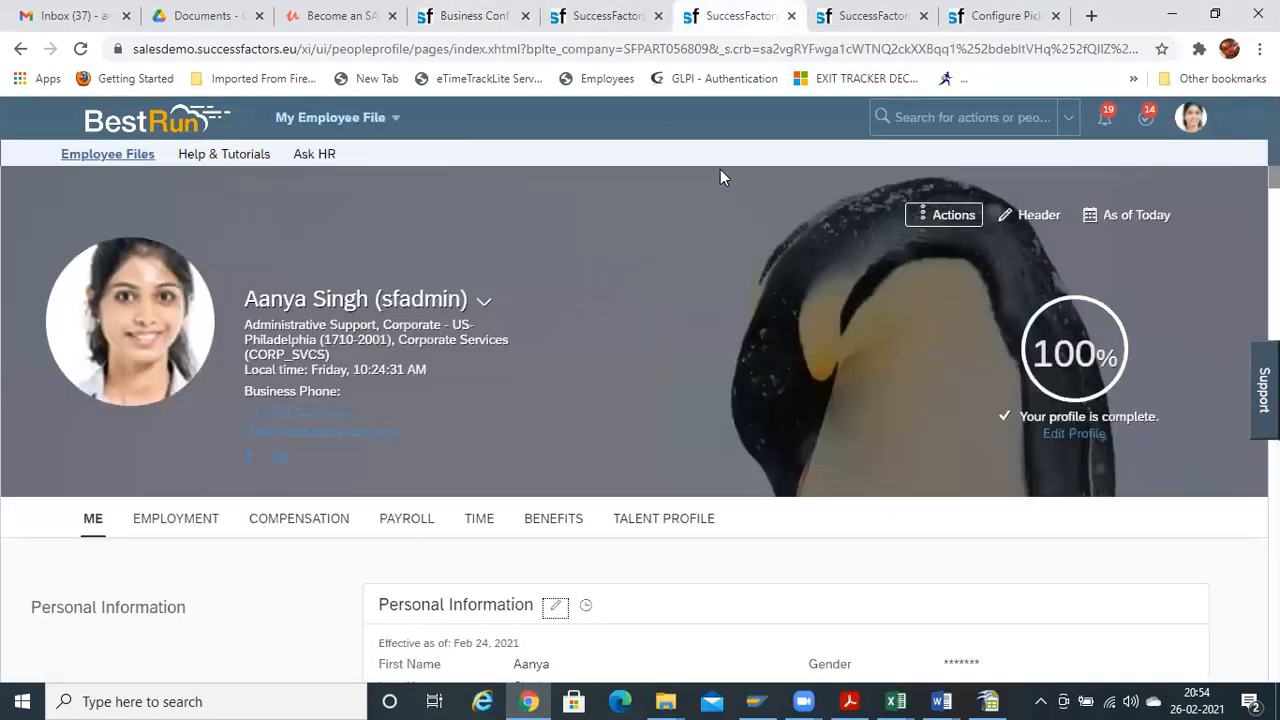
left_click(587, 52)
key("Return")
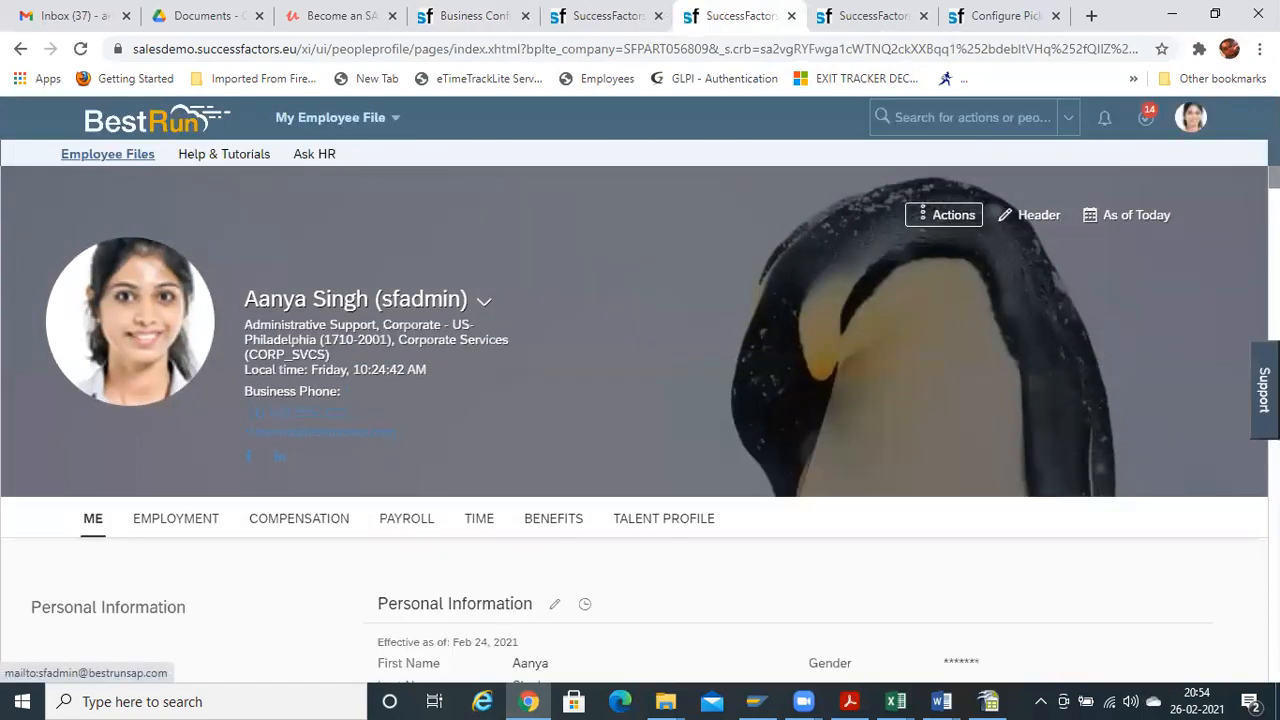
Edit Personal Information, check the Previous Name dropdown's title options, then cancel the edit
scroll(320, 432, "down", 1)
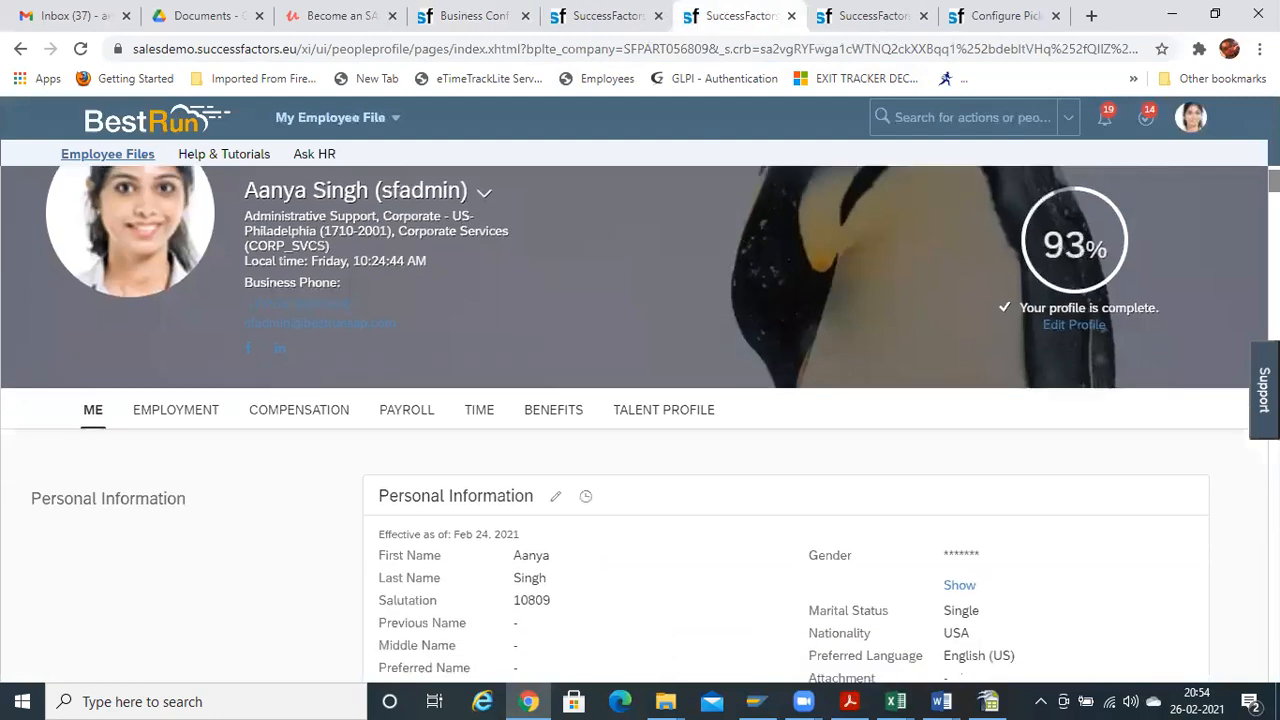
scroll(477, 389, "down", 1)
left_click(556, 432)
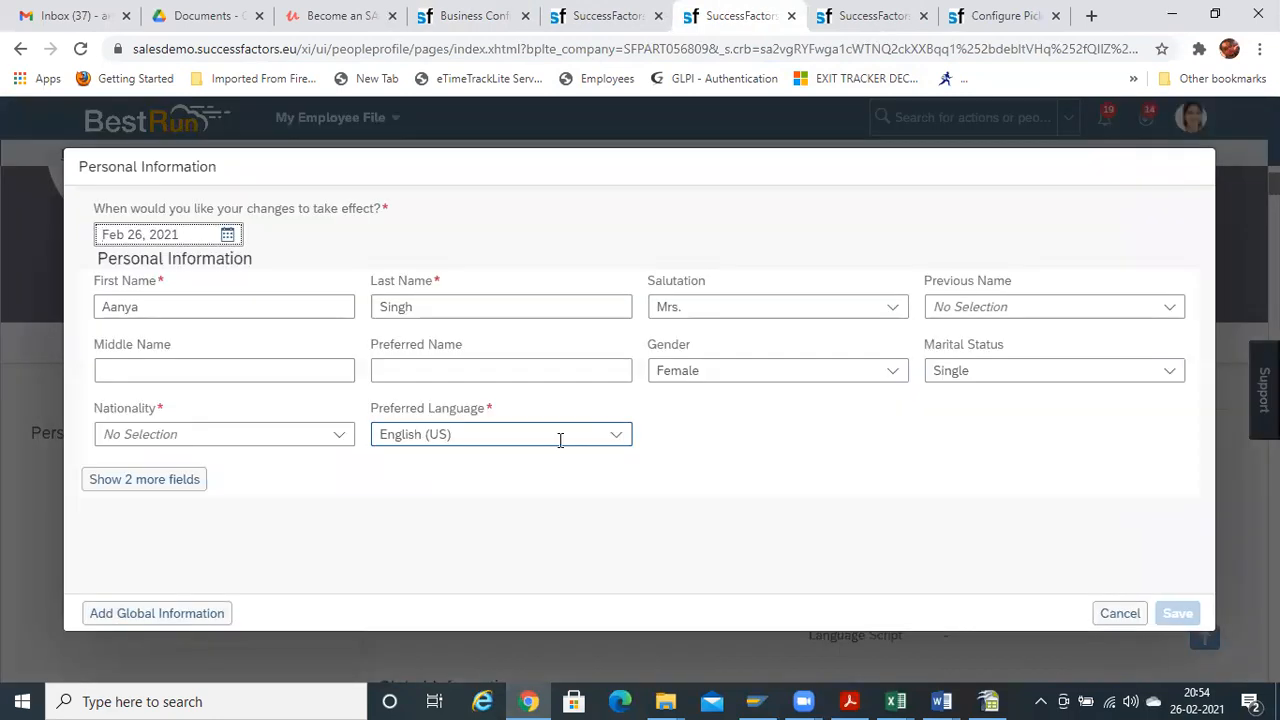
left_click(1171, 310)
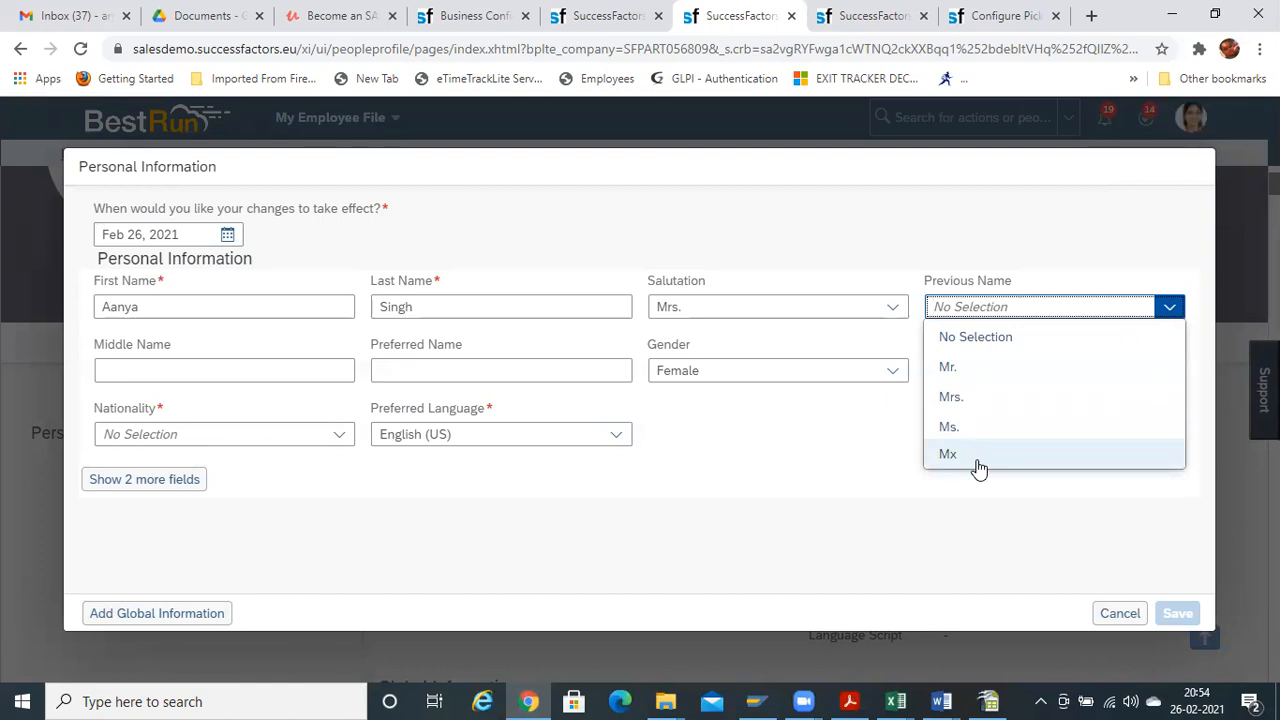
left_click(1040, 528)
left_click(1170, 306)
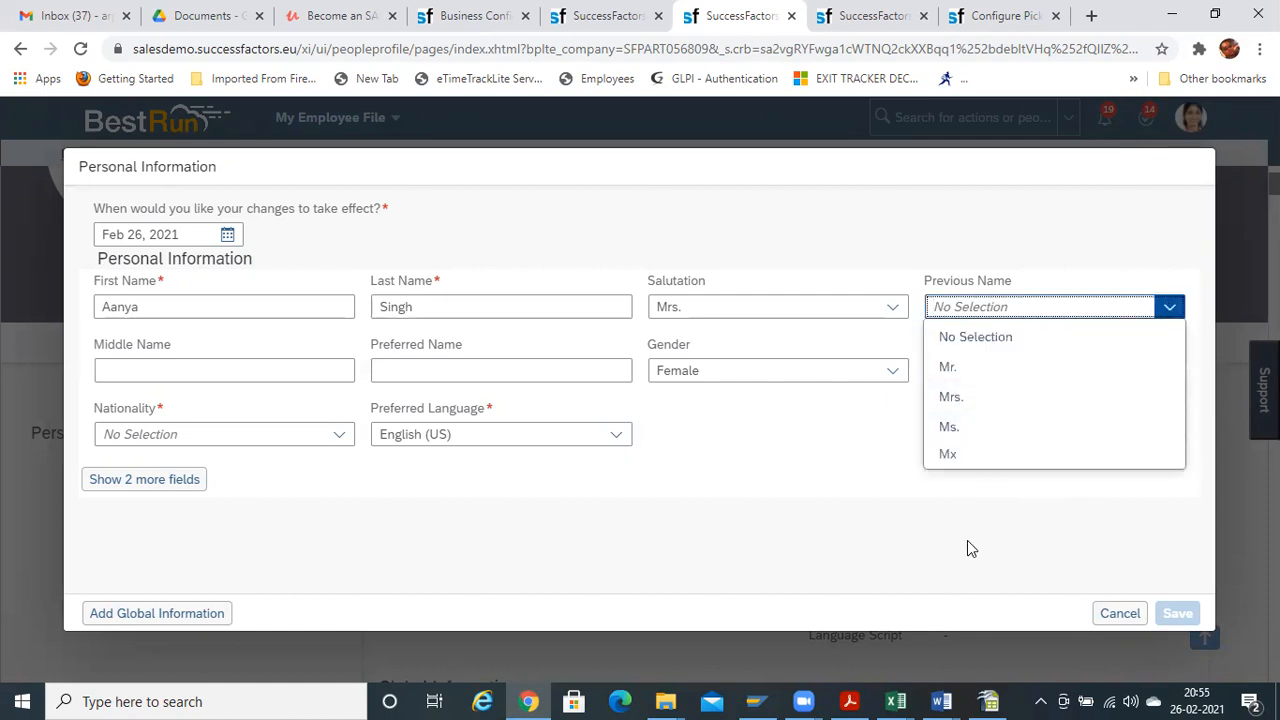
left_click(967, 540)
left_click(1170, 310)
key("Escape")
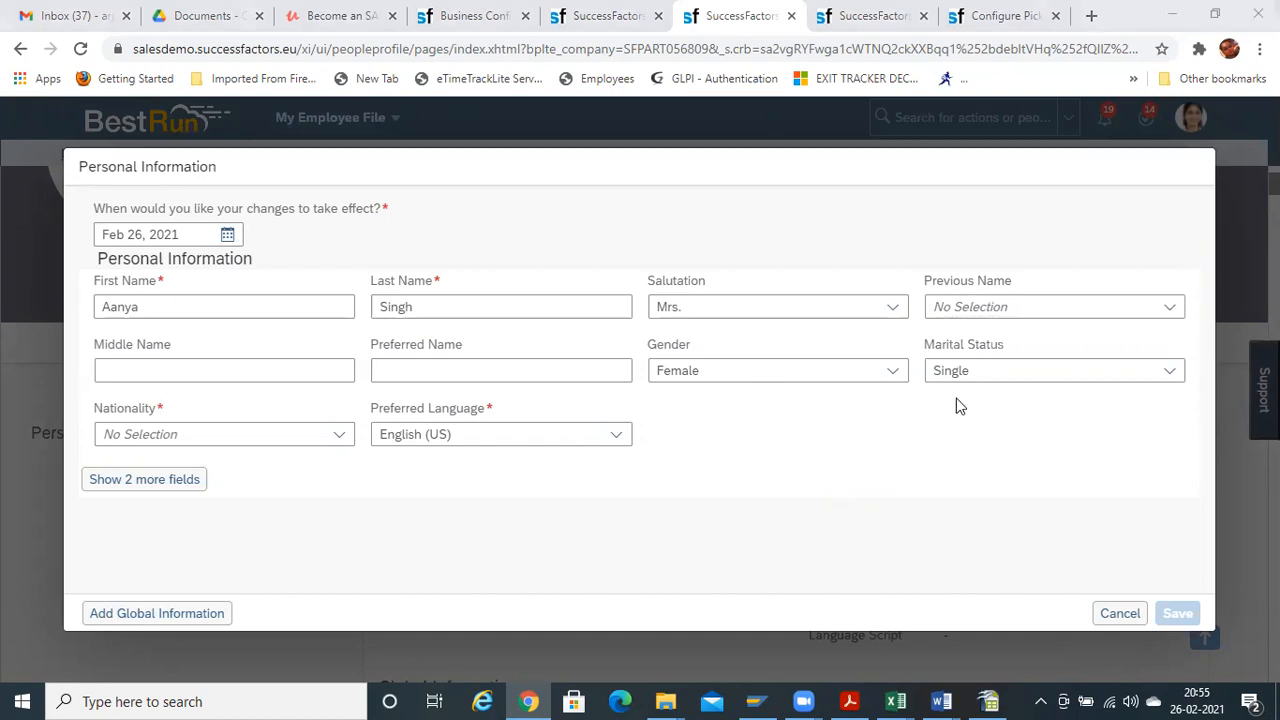
left_click(1118, 613)
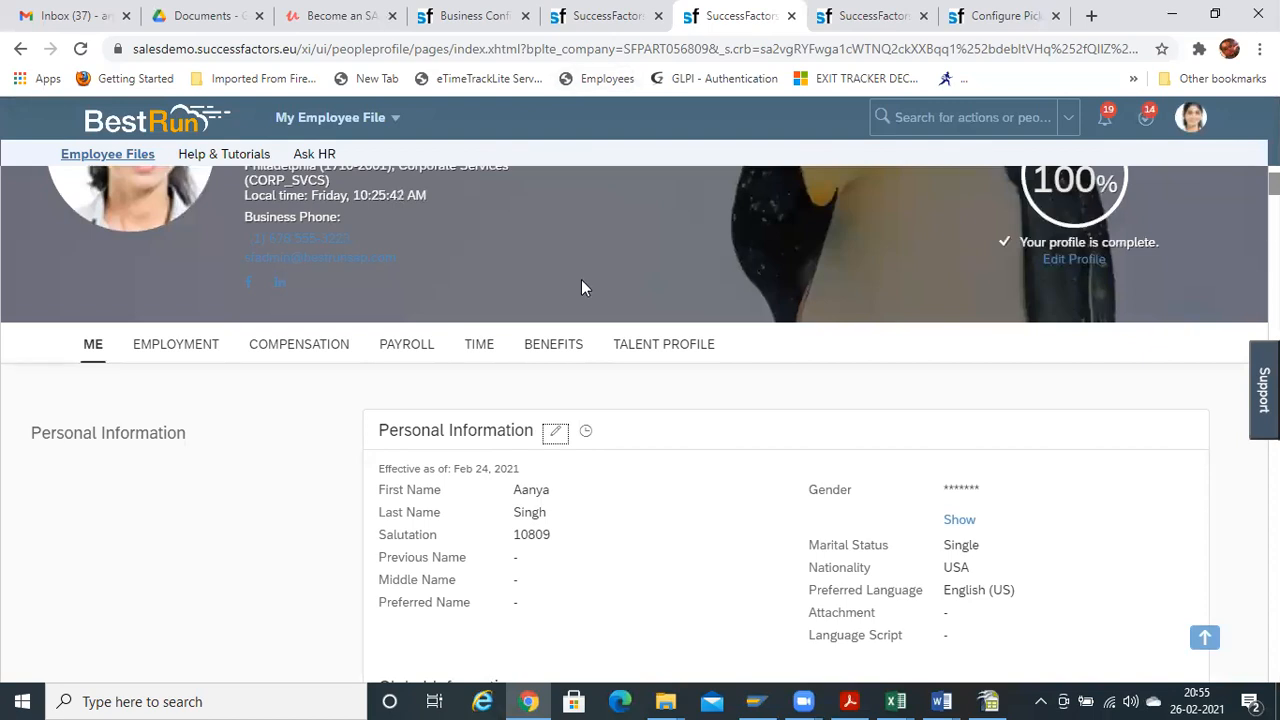
Edit Personal Information, view the Salutation options, and choose United States as nationality
left_click(555, 432)
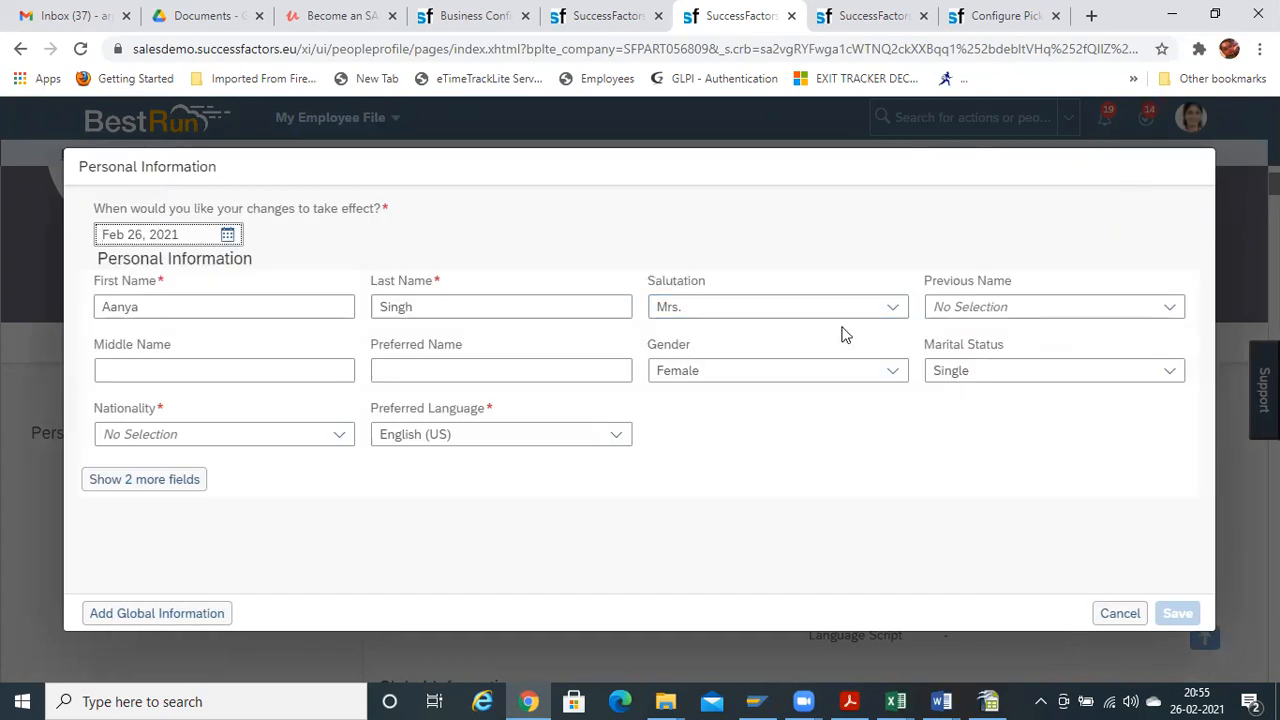
left_click(892, 309)
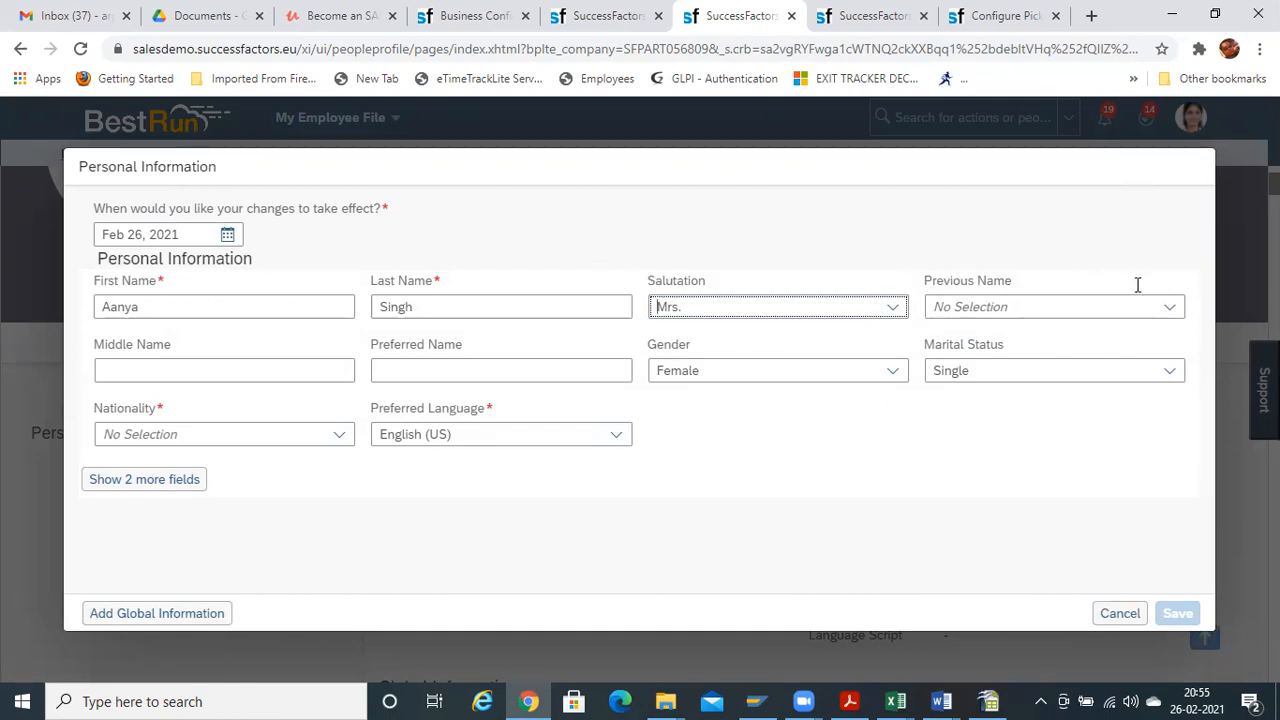
left_click(335, 441)
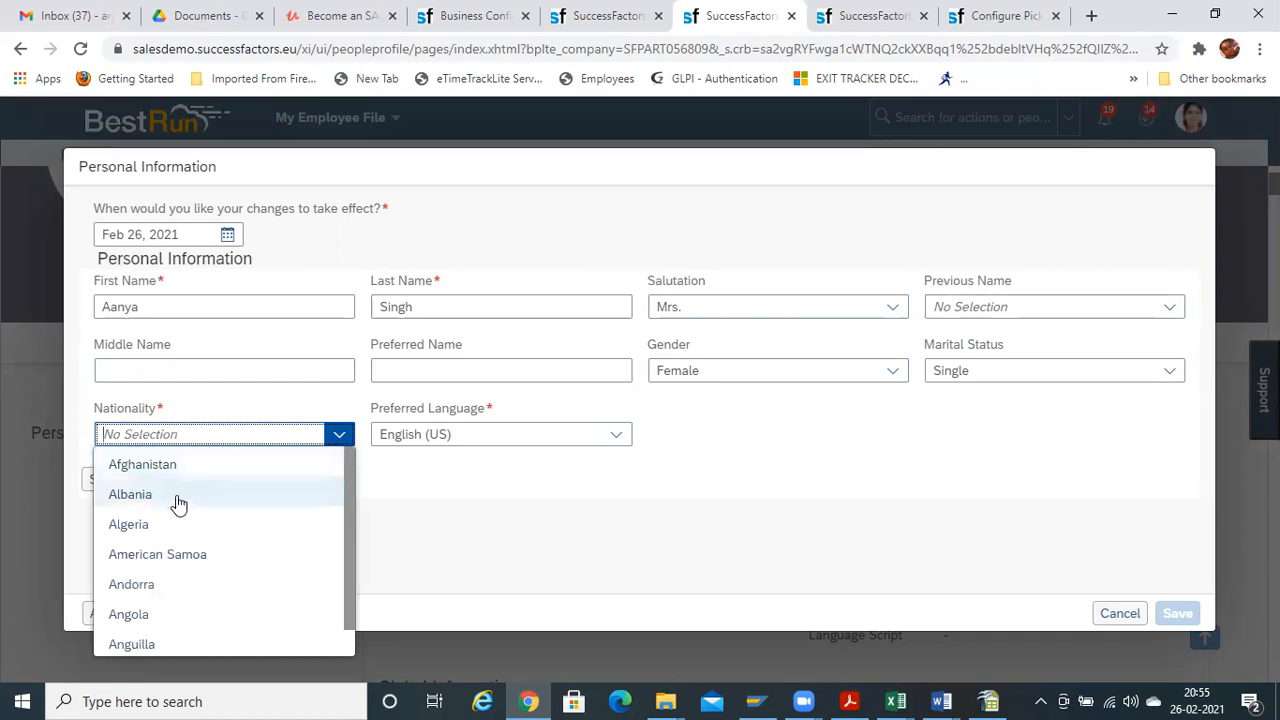
left_click_drag(347, 491, 341, 558)
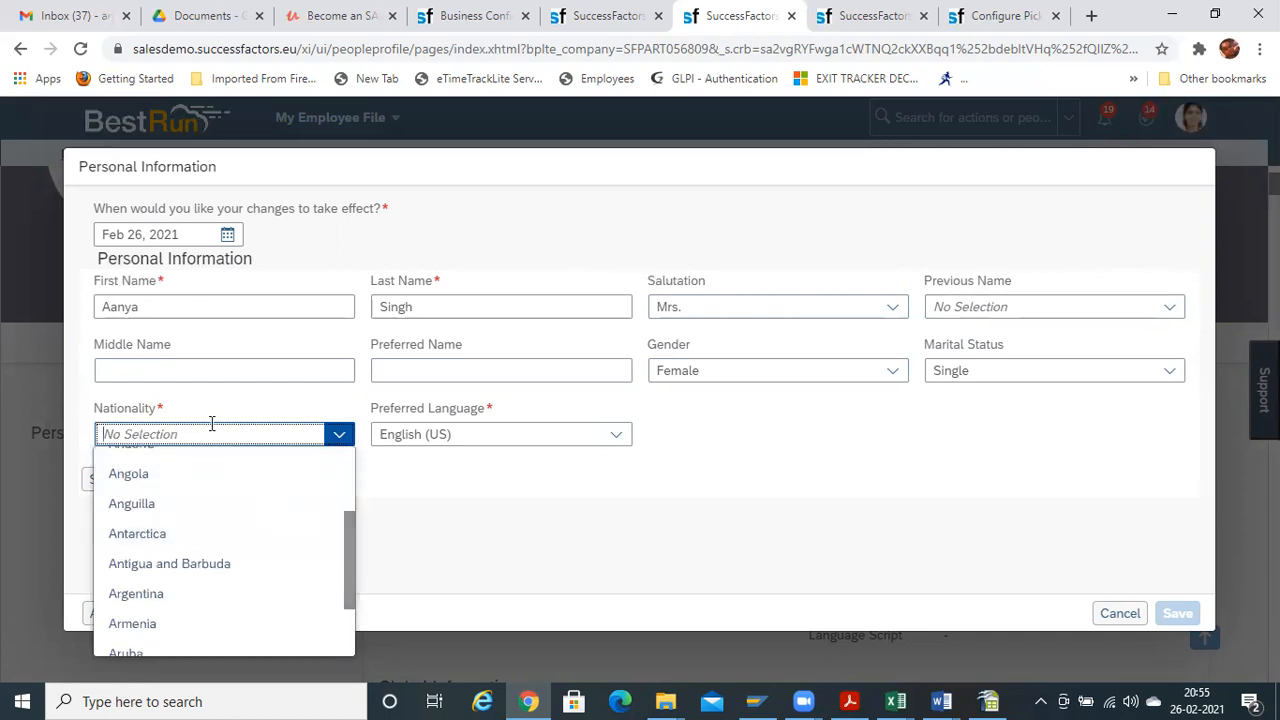
type("united s")
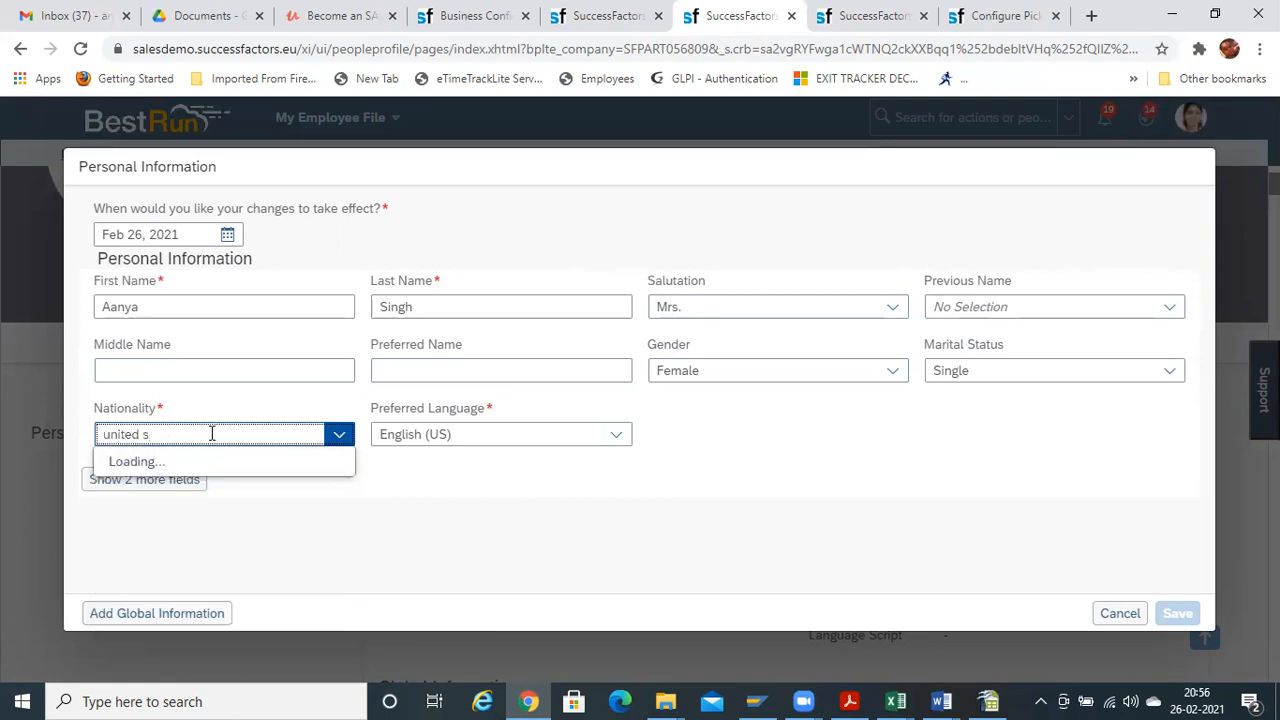
left_click(198, 465)
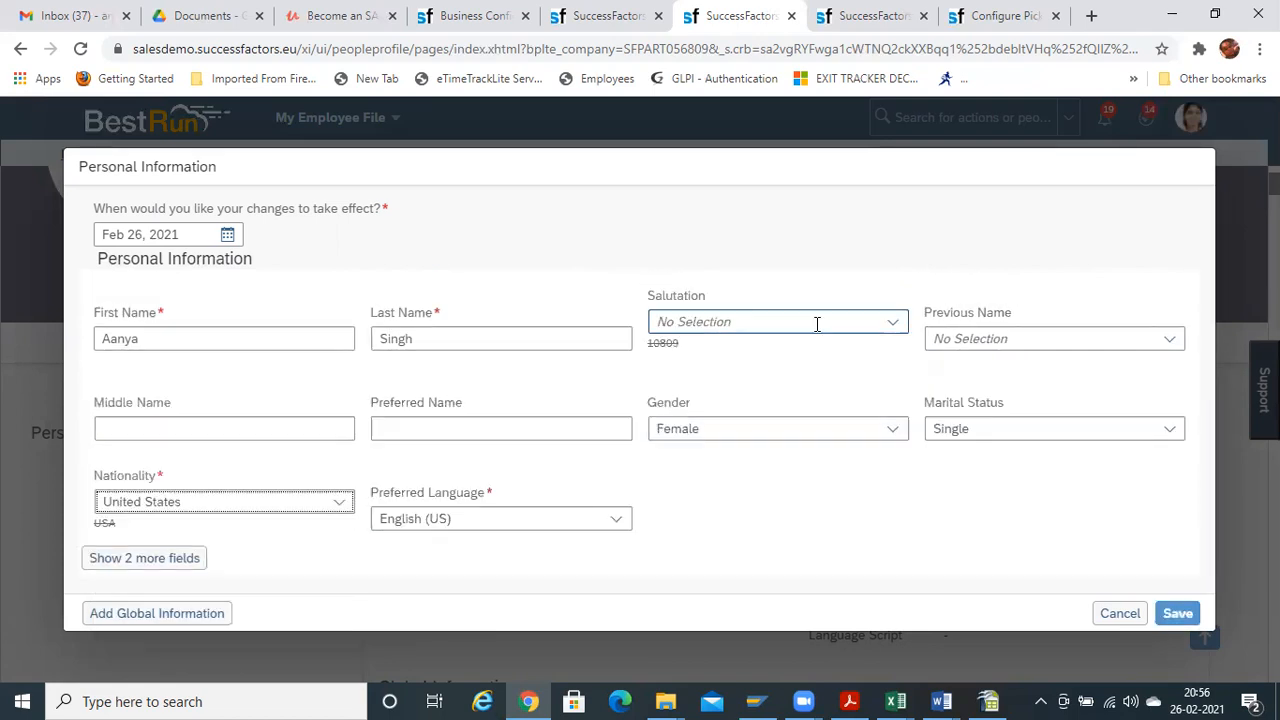
Recheck the Salutation titles, then cancel and discard the unsaved edits
left_click(900, 326)
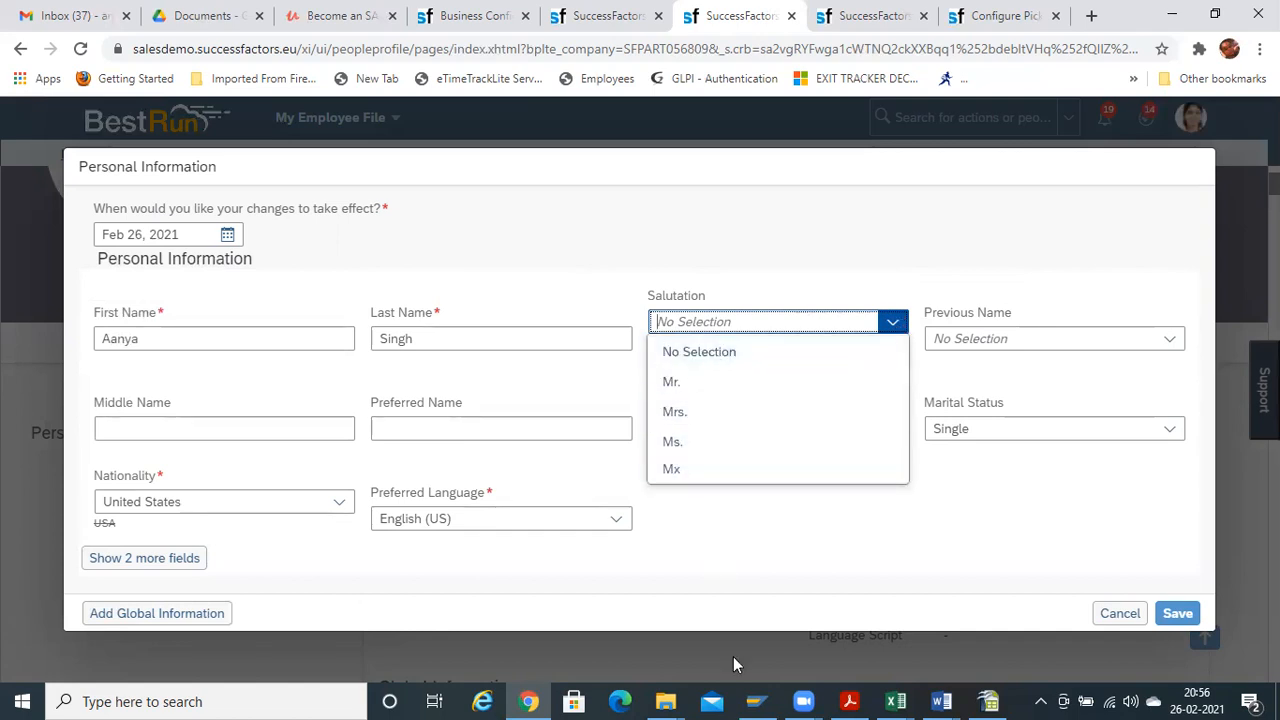
left_click(789, 607)
left_click(1118, 613)
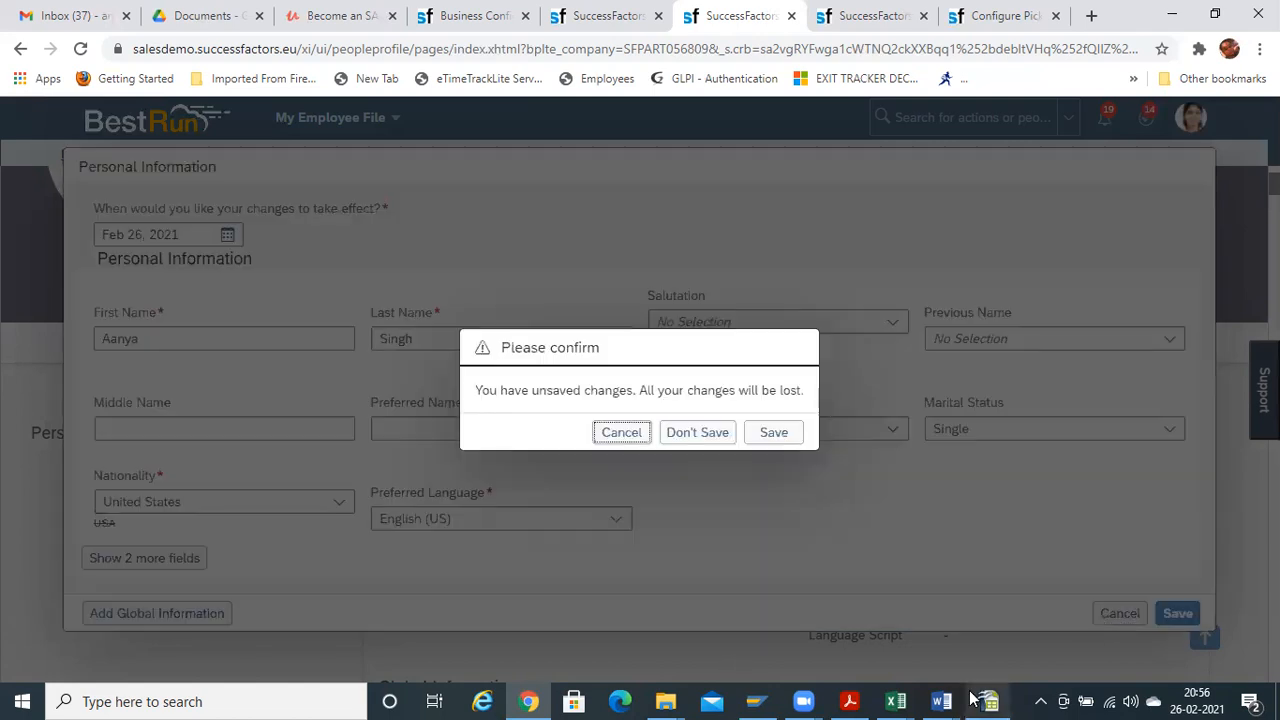
left_click(670, 438)
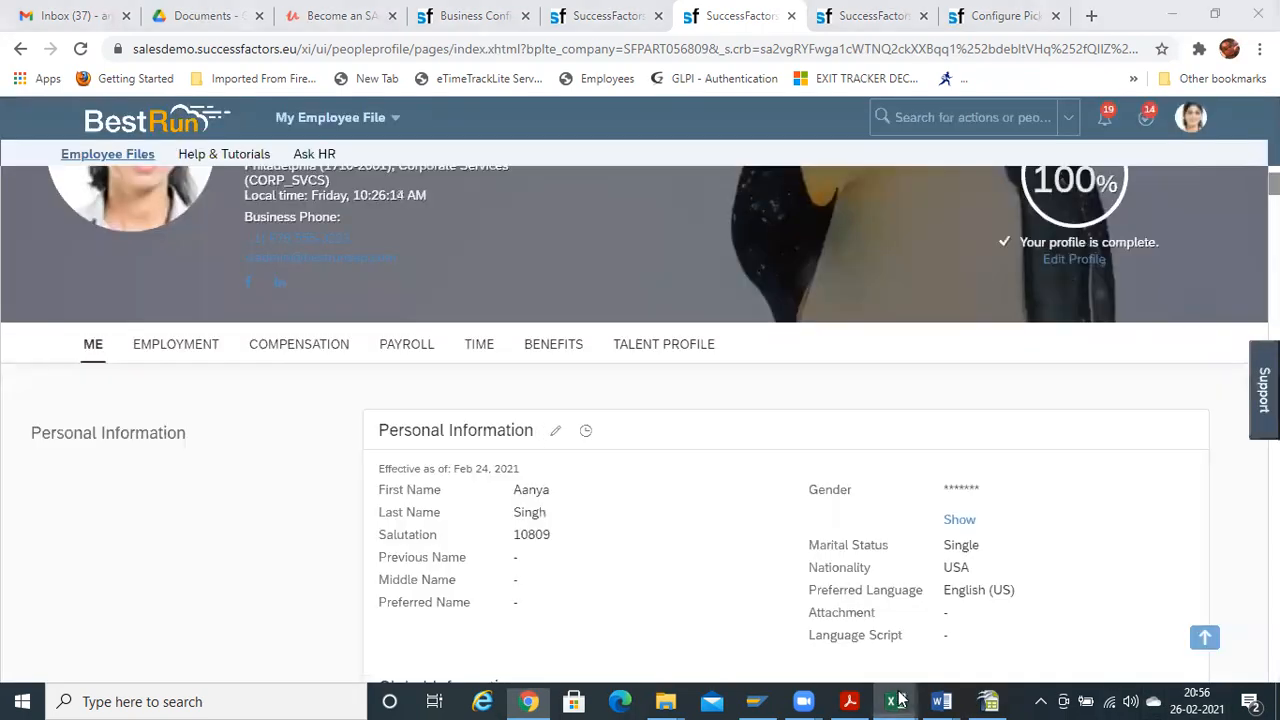
Bring up the 123 workbook, then inspect the Picklist-Values.csv template's second header row
mouse_move(899, 700)
left_click(965, 587)
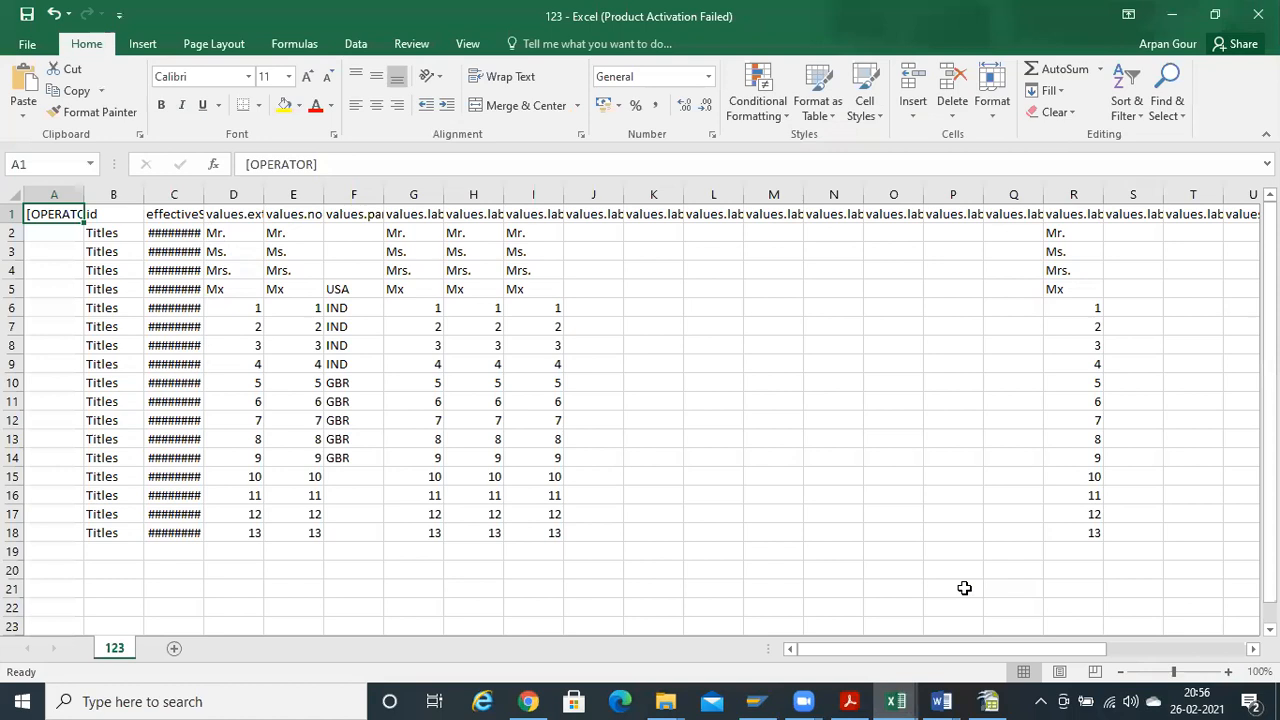
scroll(331, 346, "right", 5)
scroll(331, 346, "left", 5)
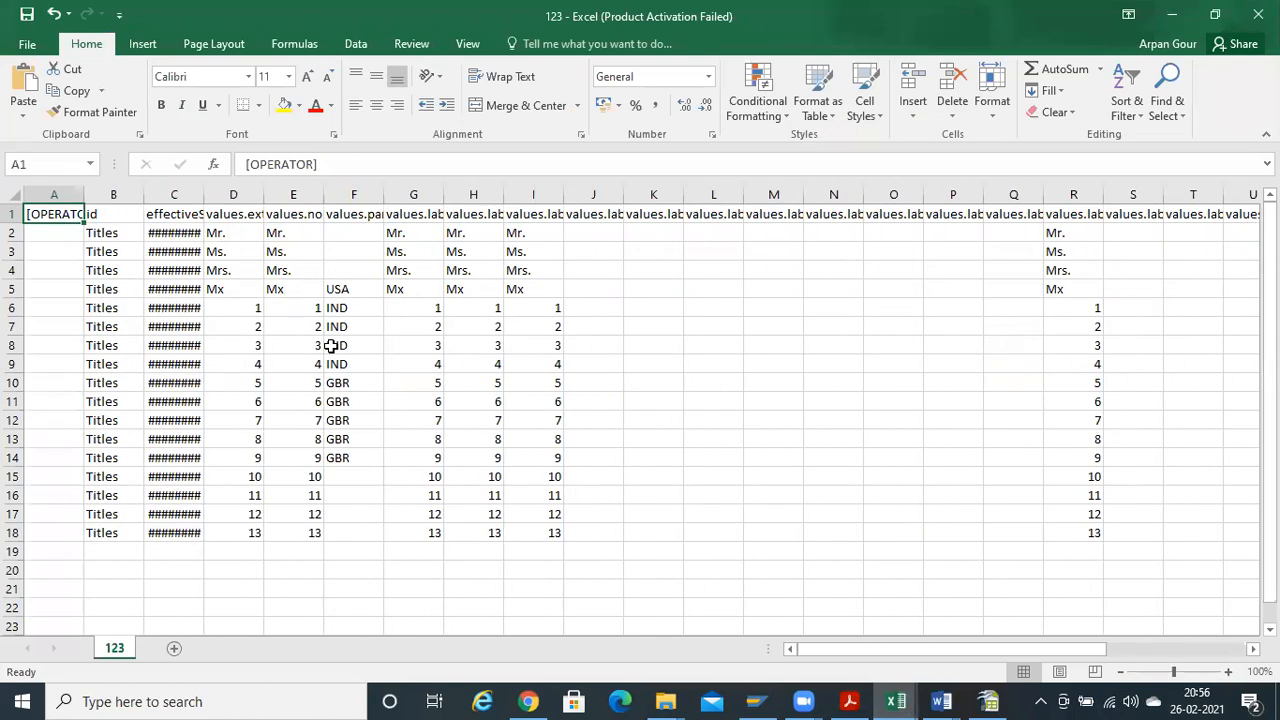
left_click(980, 699)
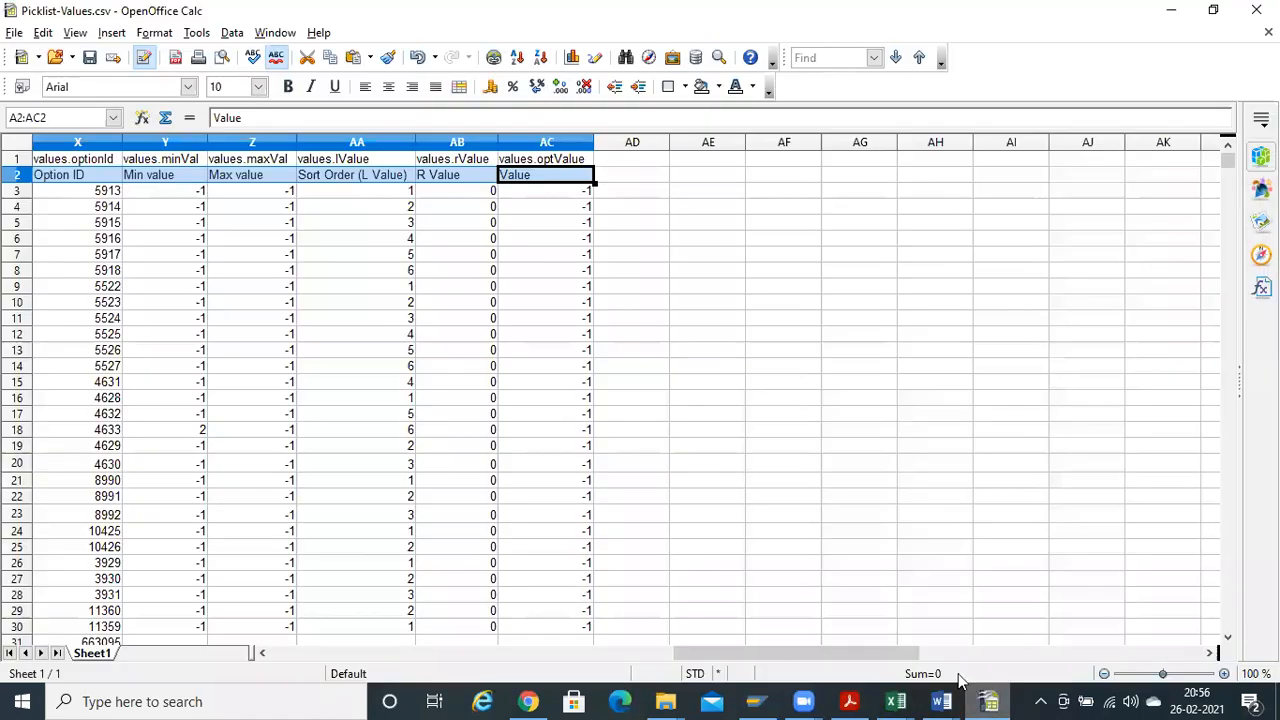
left_click(337, 291)
key("Left")
key("Left")
key("Left")
key("Left")
key("Left")
key("Left")
key("Left")
key("Left")
key("Left")
key("Left")
key("Left")
key("Left")
key("Left")
key("Left")
key("Left")
key("Left")
key("Left")
key("Left")
key("Left")
key("Left")
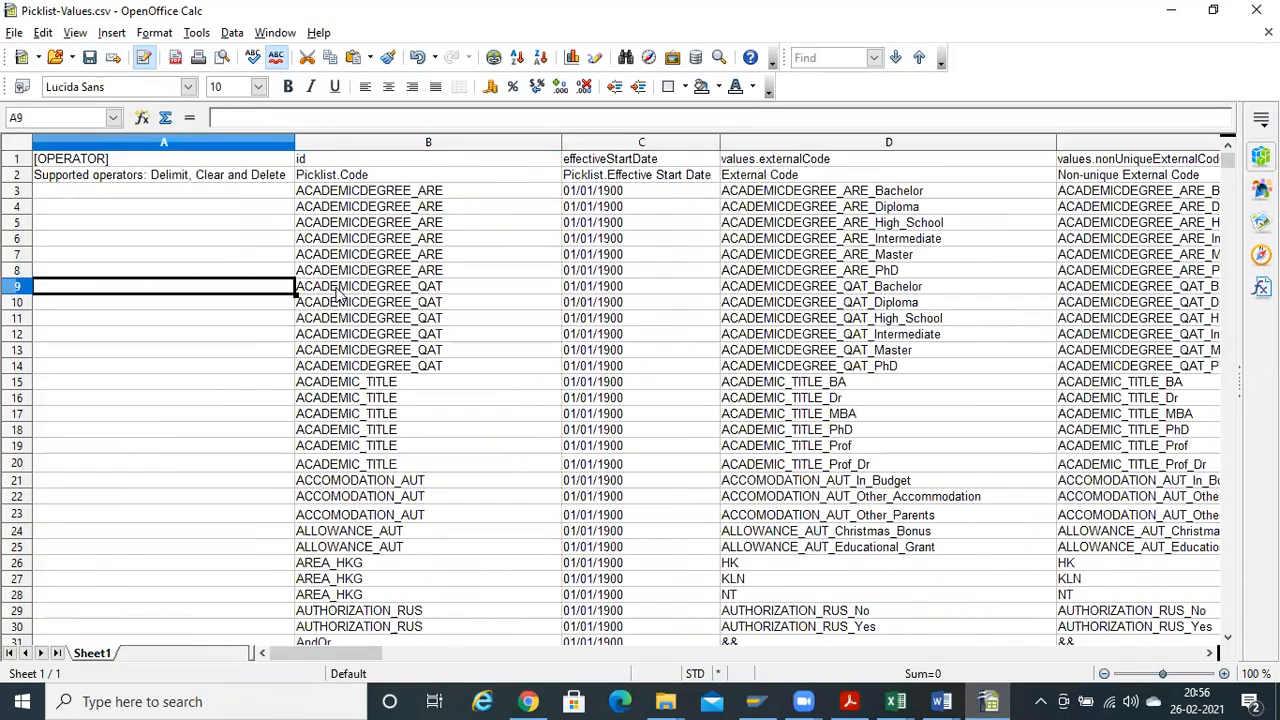
key("Up")
key("Up")
key("Up")
key("Up")
key("Up")
key("Up")
key("Up")
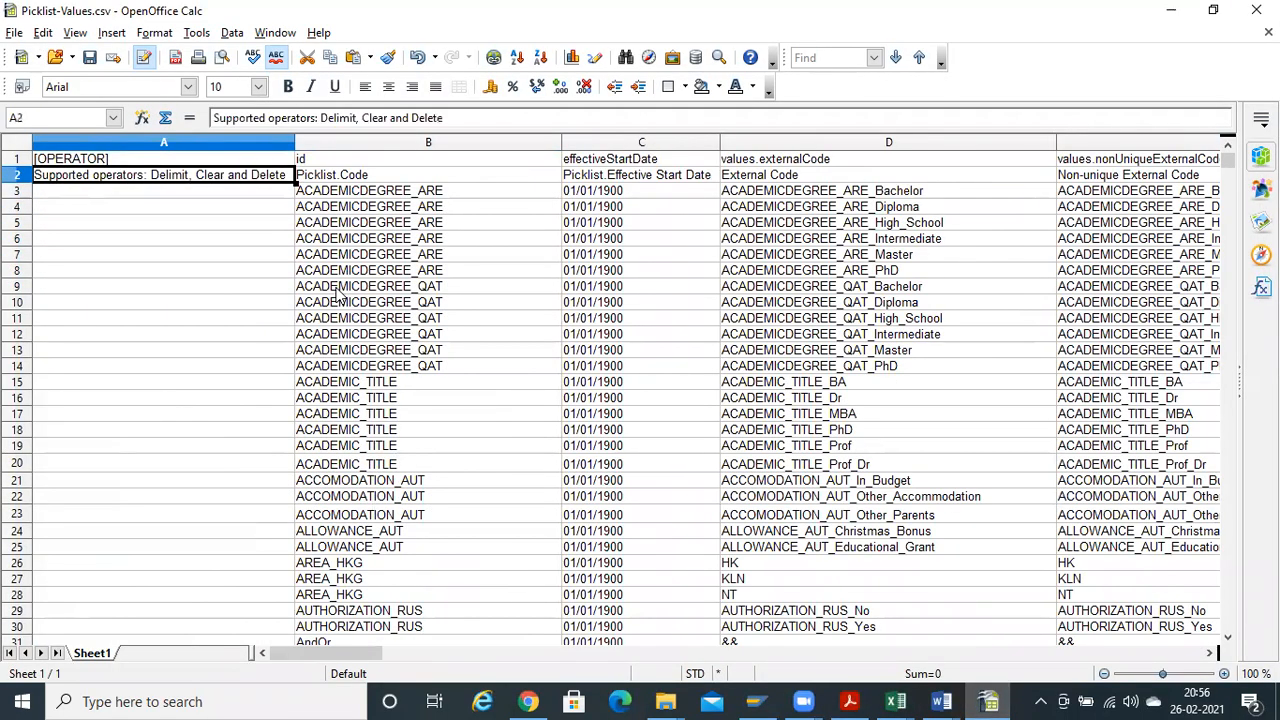
key("Down")
key("Up")
Compare the 123 header row against the template's [OPERATOR], Supported operators, and Picklist.Code header rows
key("alt+Tab")
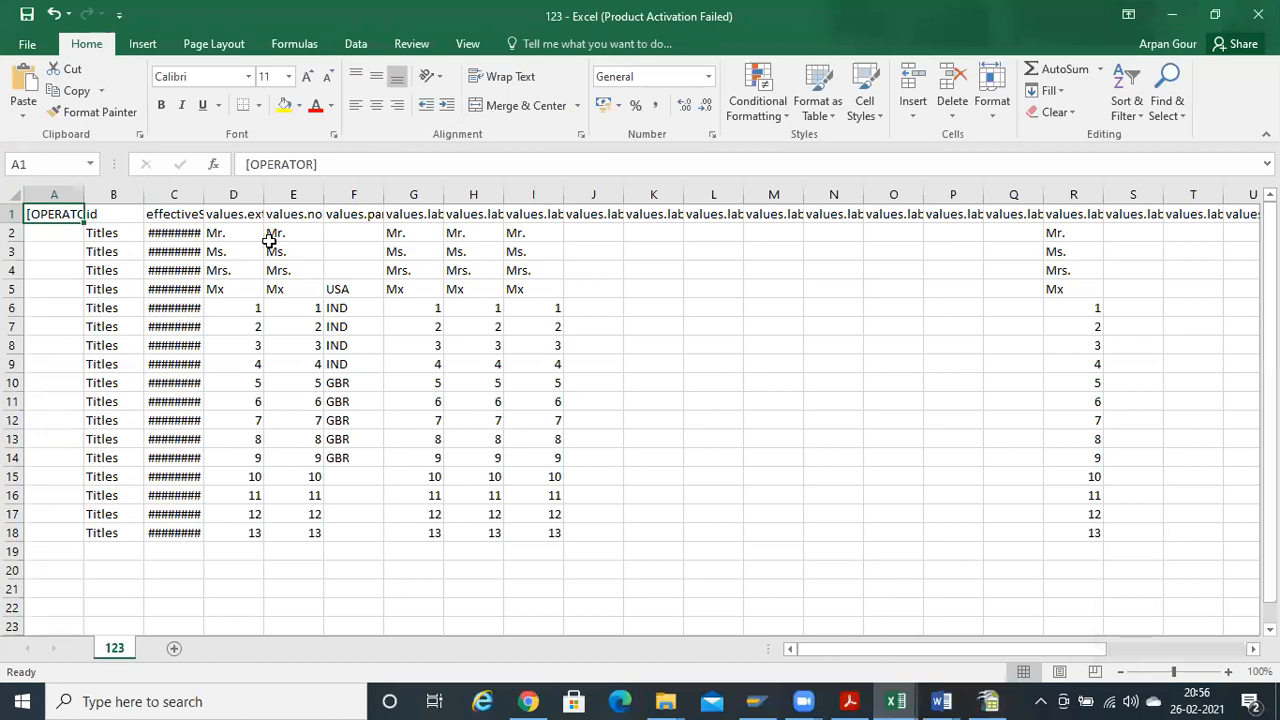
key("ctrl+shift+Right")
key("ctrl+Home")
key("alt+Tab")
left_click(125, 150)
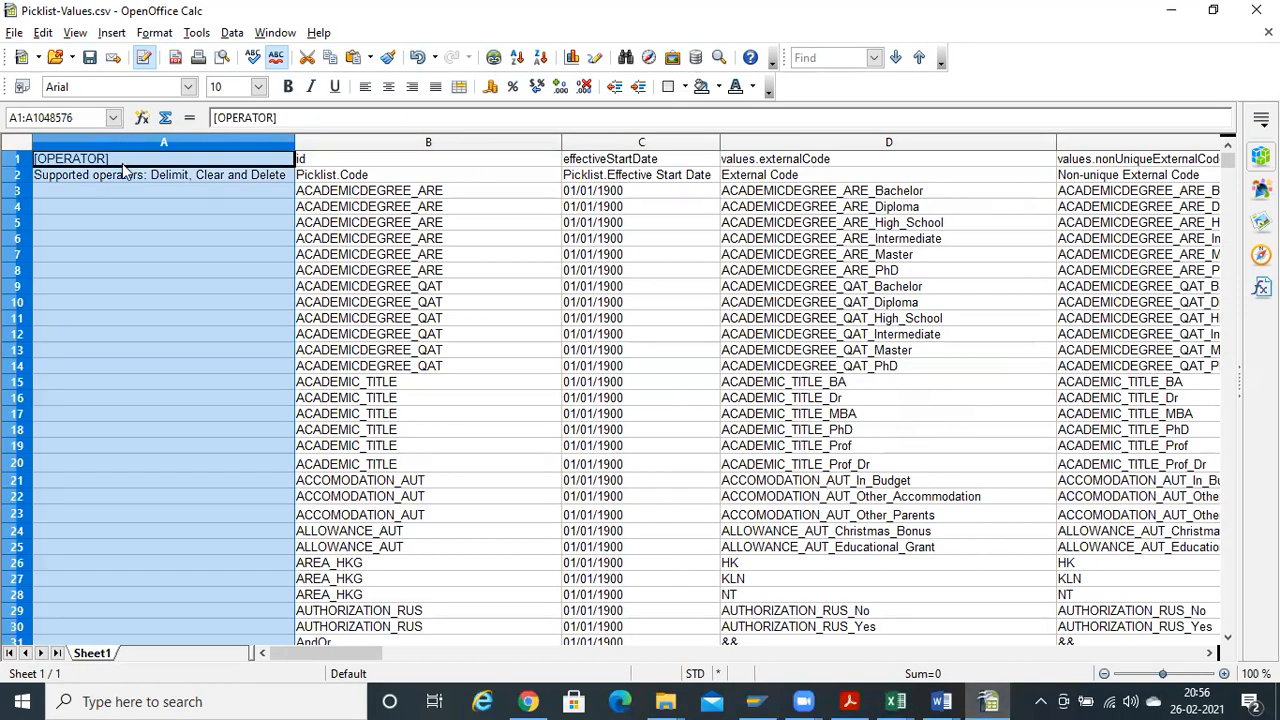
left_click(126, 160)
left_click(122, 178)
left_click(330, 177)
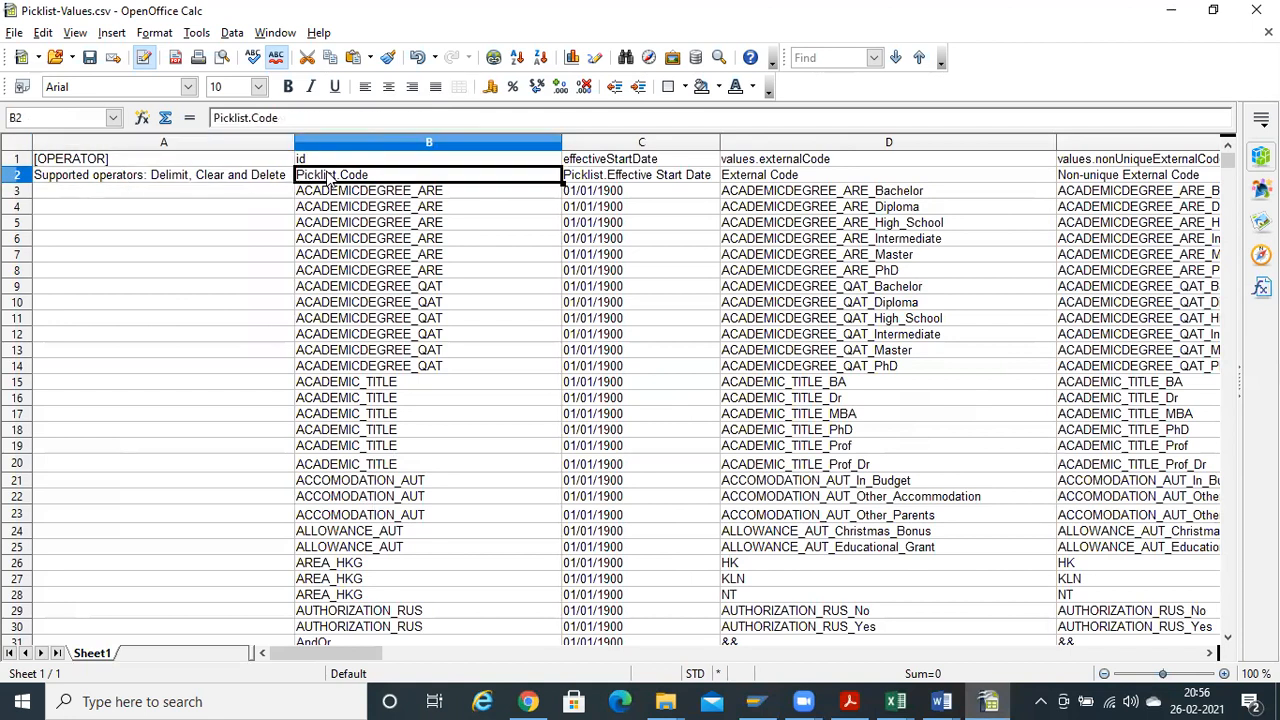
left_click(668, 177)
key("ctrl+Right")
key("ctrl+Left")
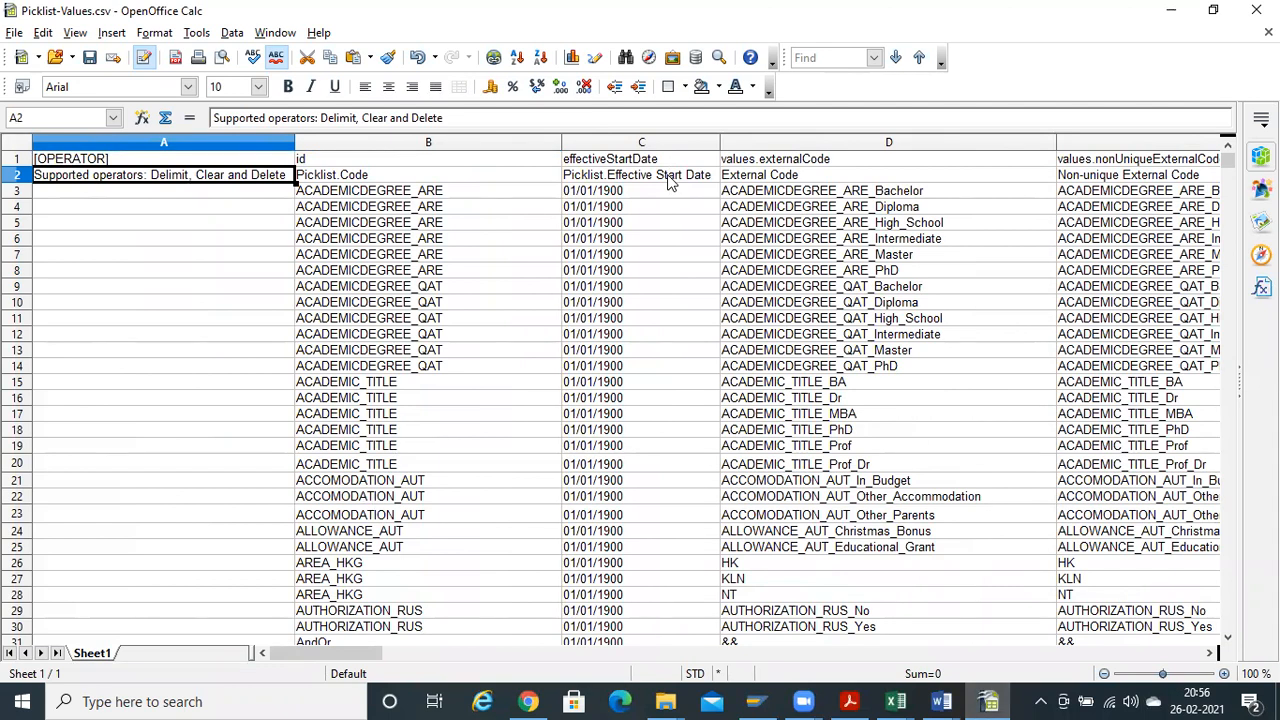
key("Up")
key("ctrl+Right")
key("ctrl+Left")
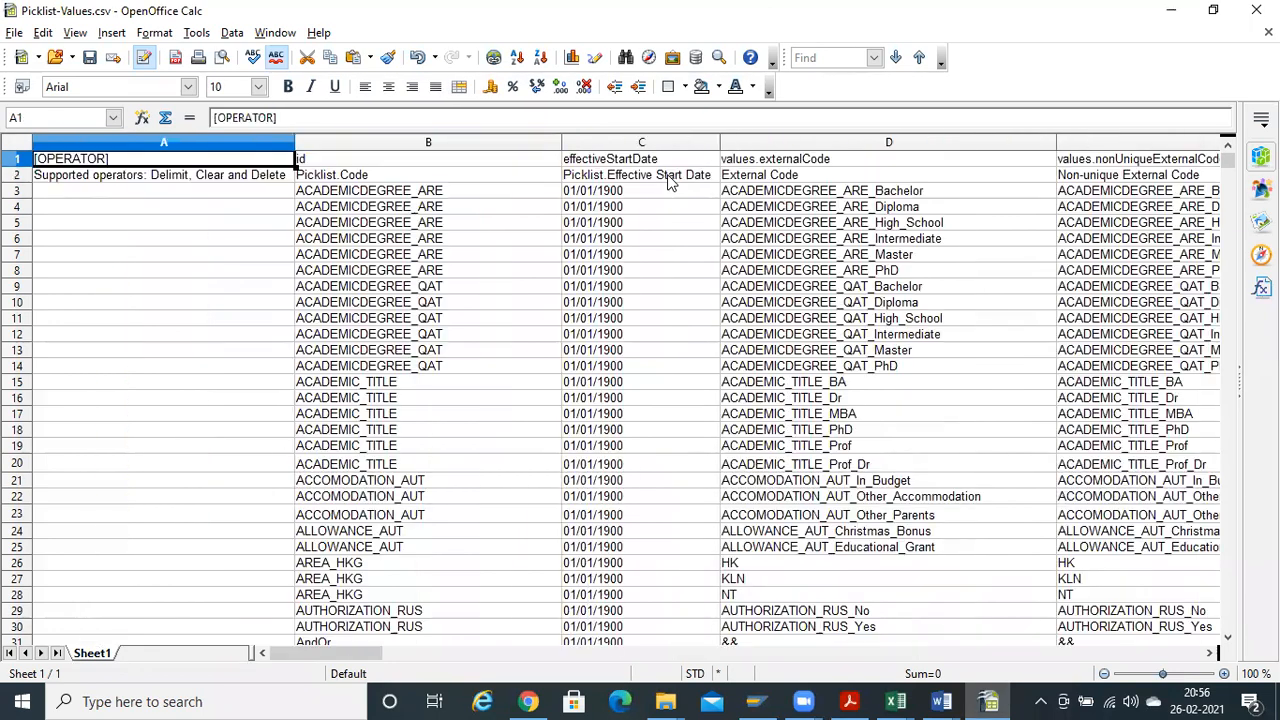
key("ctrl+Right")
key("ctrl+Left")
Select row 2 in the 123 sheet
key("alt+Tab")
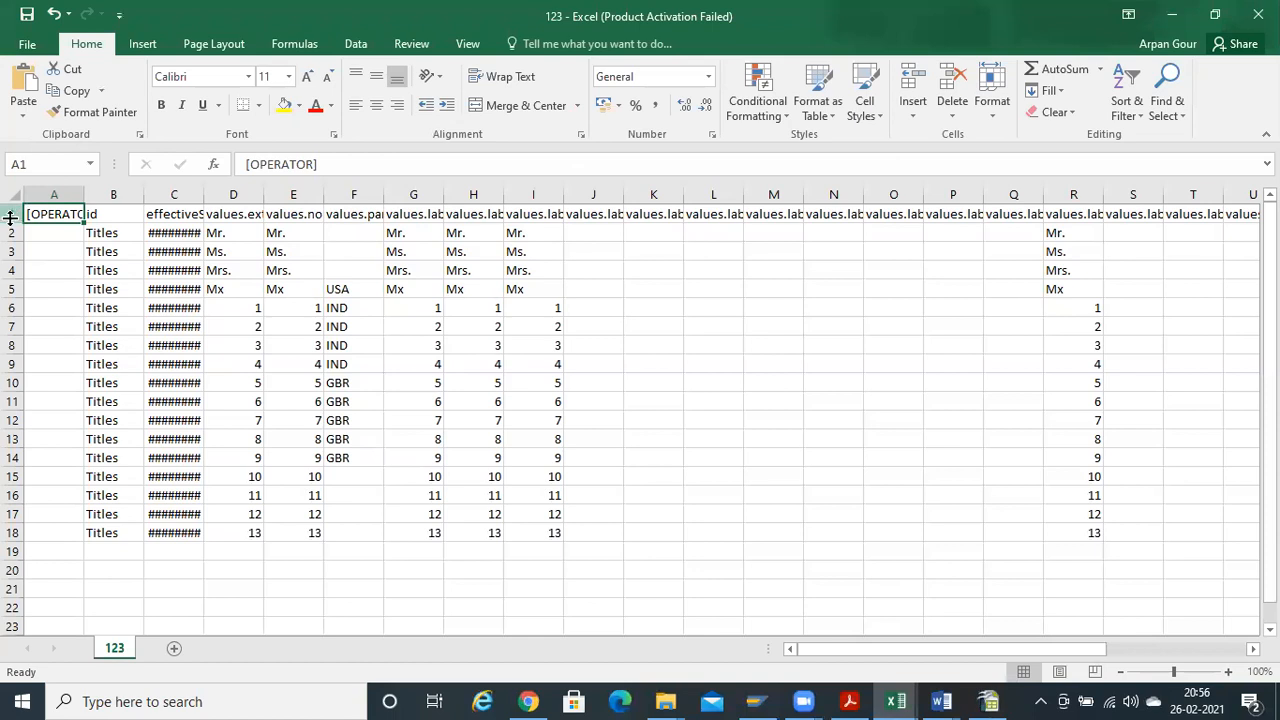
left_click(10, 214)
left_click(12, 233)
Insert a blank row 2 in 123 and paste the template's second-row labels into it
key("ctrl+shift+plus")
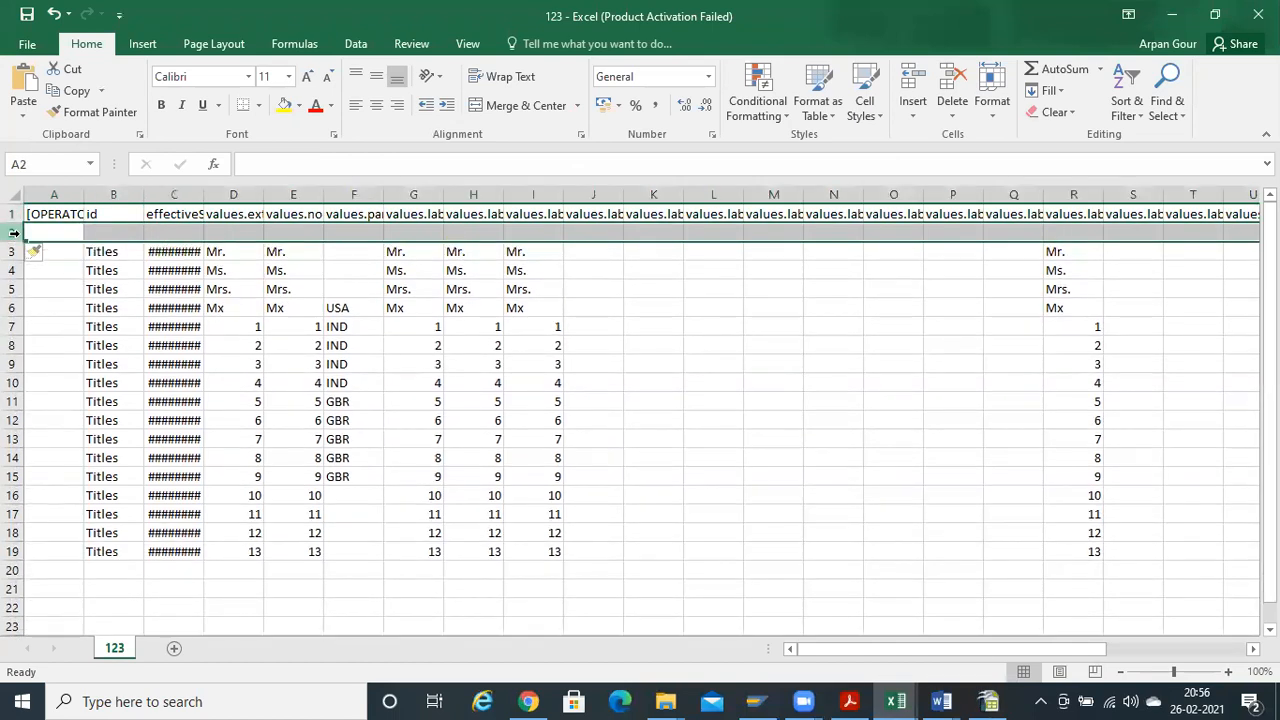
key("Up")
key("Down")
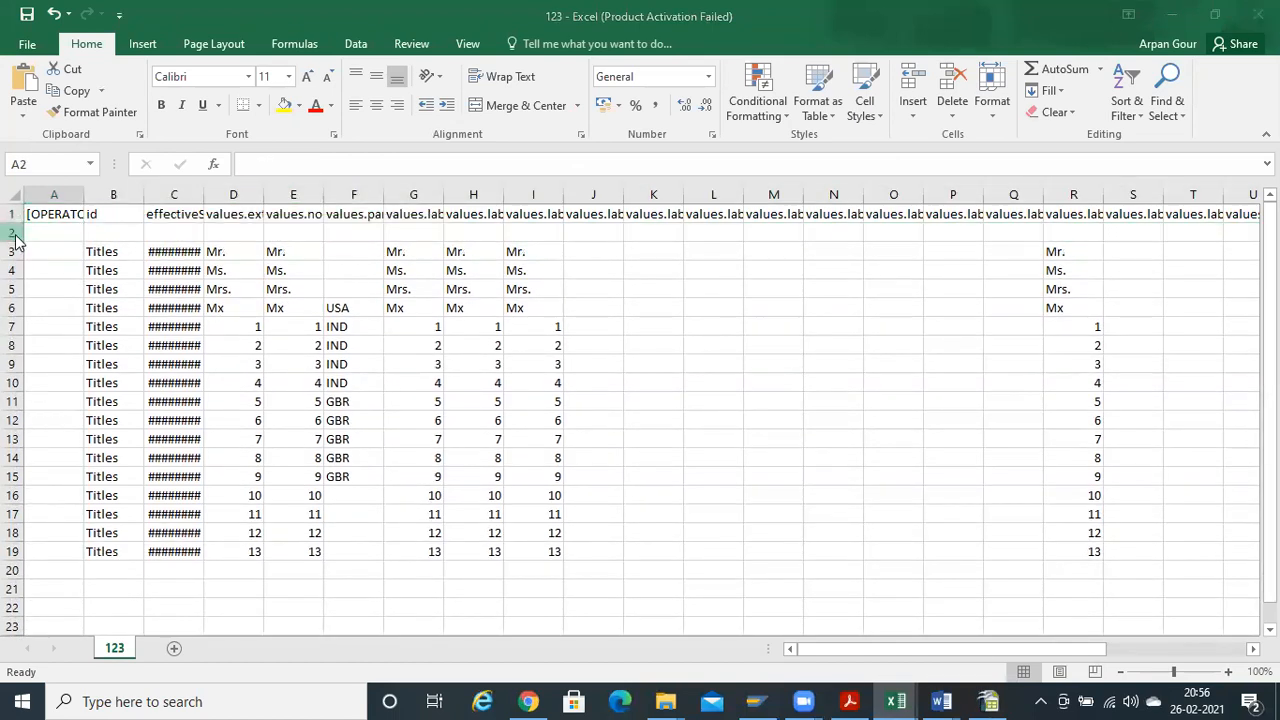
key("alt+Tab")
key("Down")
key("ctrl+shift+Right")
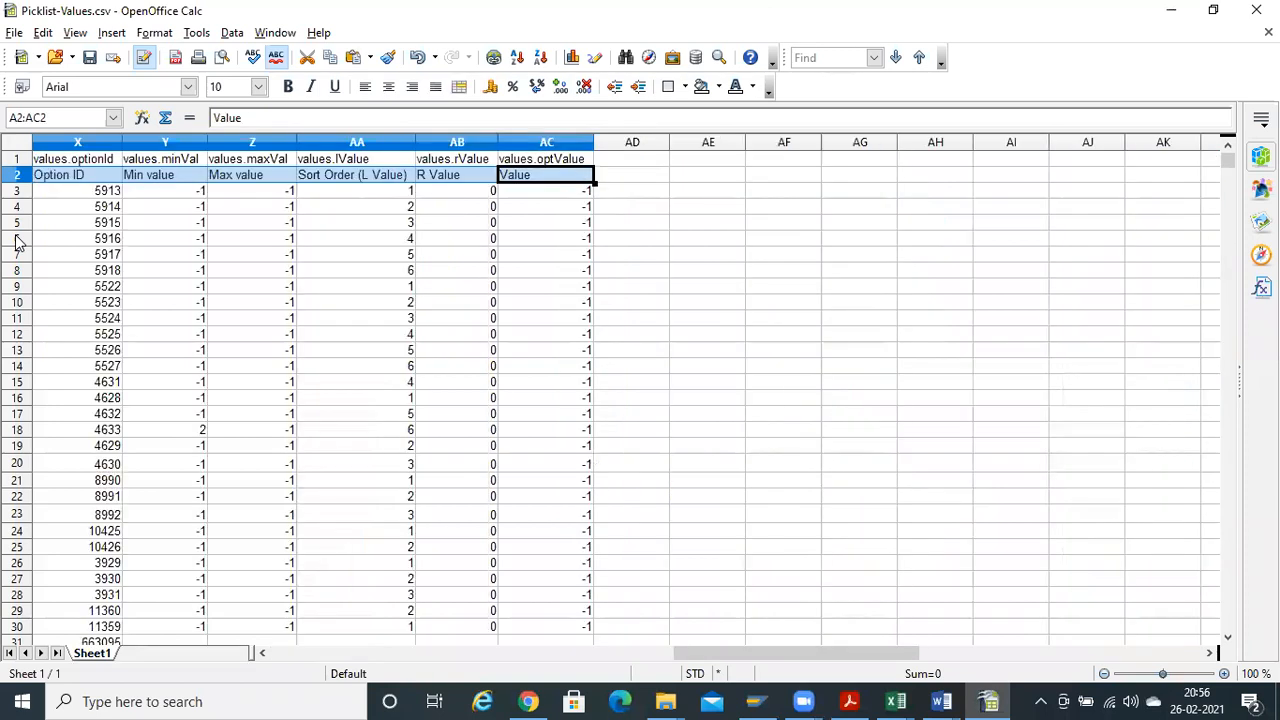
key("alt+Tab")
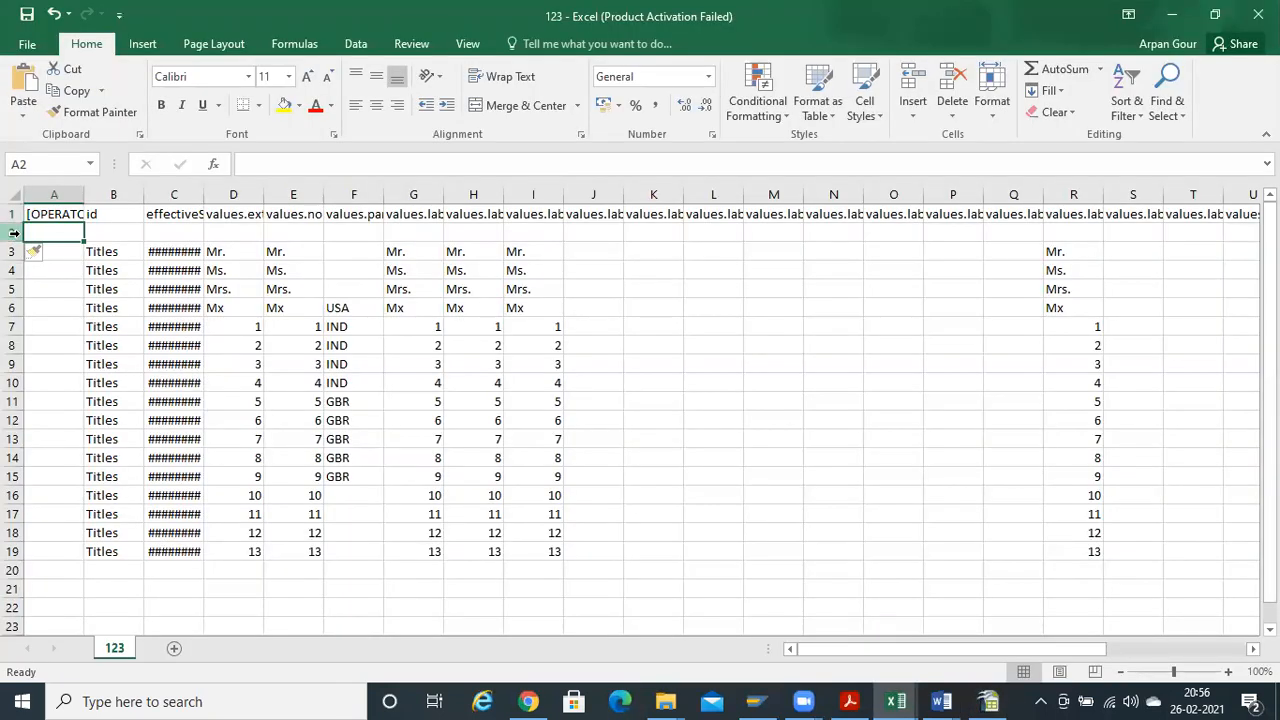
key("ctrl+v")
Verify the pasted row 2 labels and save 123, keeping CSV format
key("Right")
key("ctrl+Right")
key("Right")
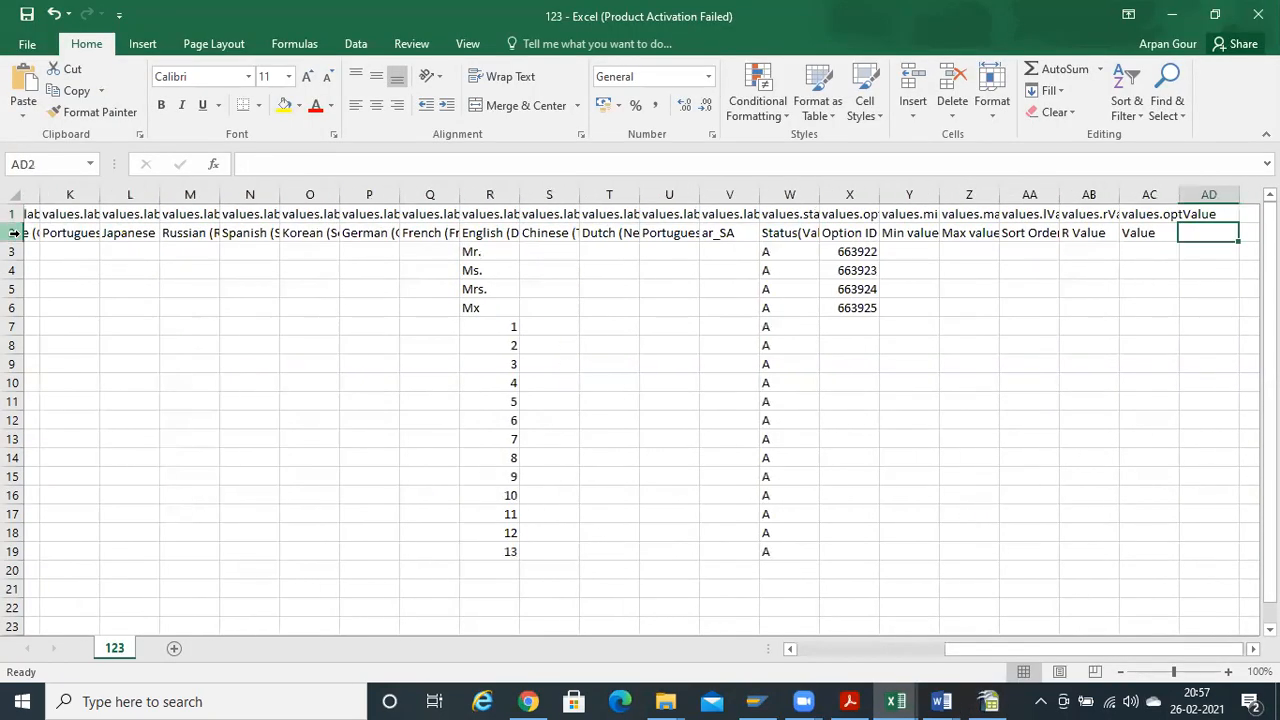
key("Left")
key("Up")
key("ctrl+Home")
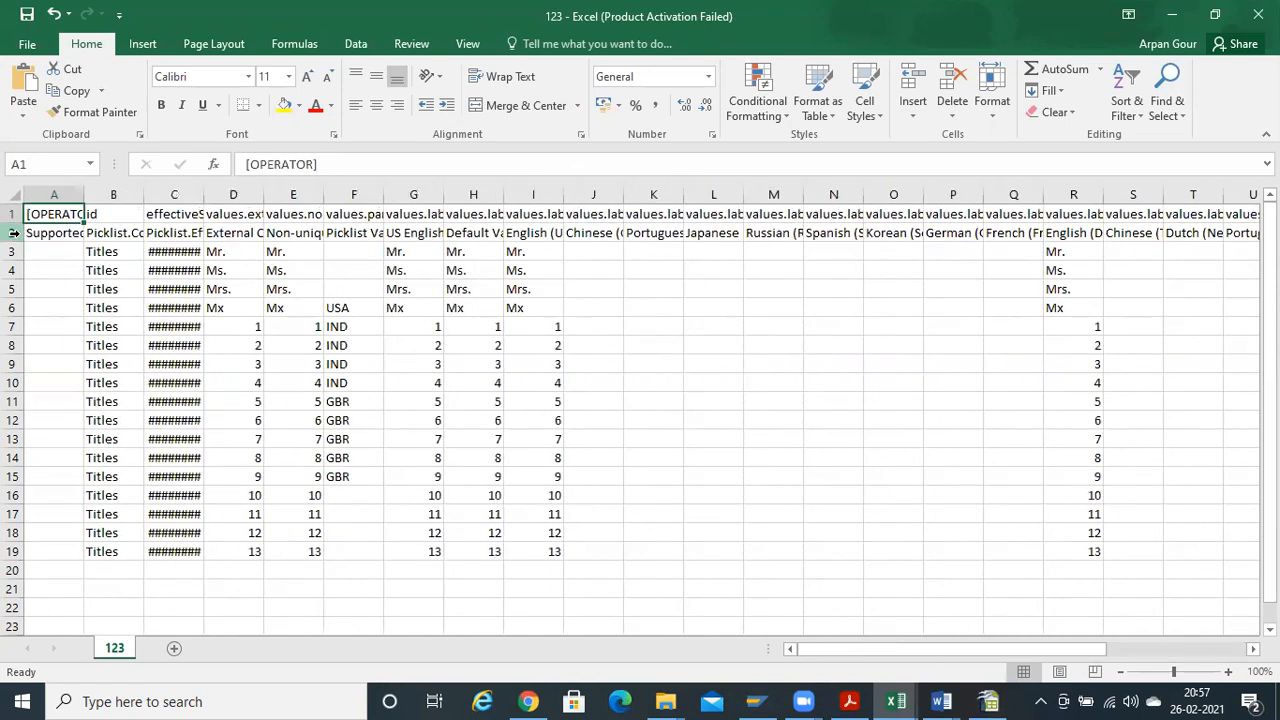
key("Down")
key("Right")
key("ctrl+s")
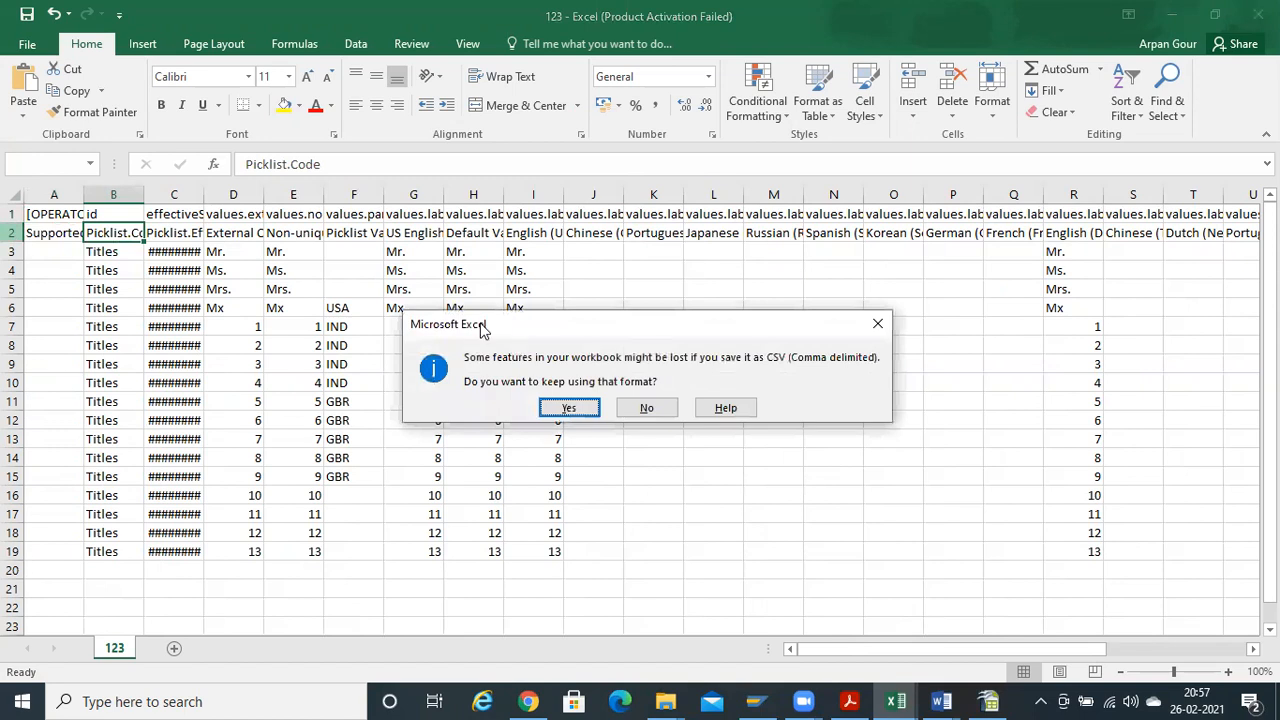
left_click(588, 405)
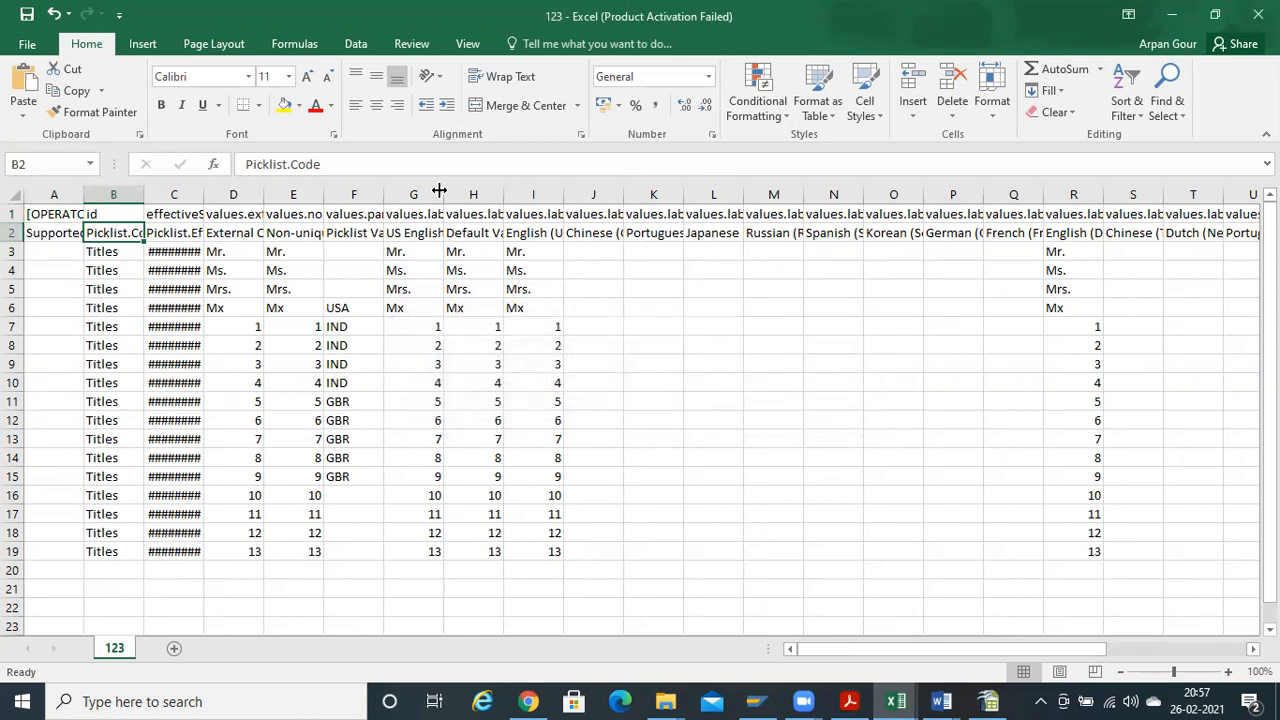
Widen column C so the start dates display in full
left_click(344, 361)
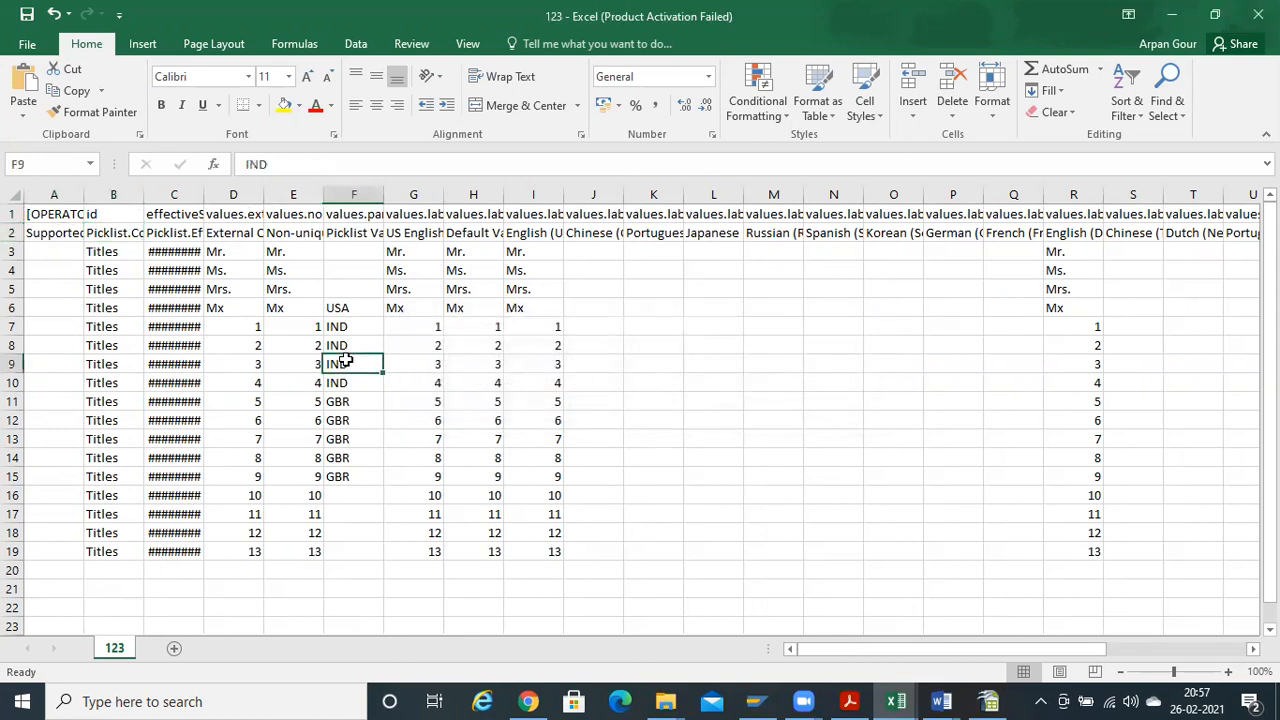
left_click(155, 246)
key("ctrl+a")
key("alt+o")
key("c")
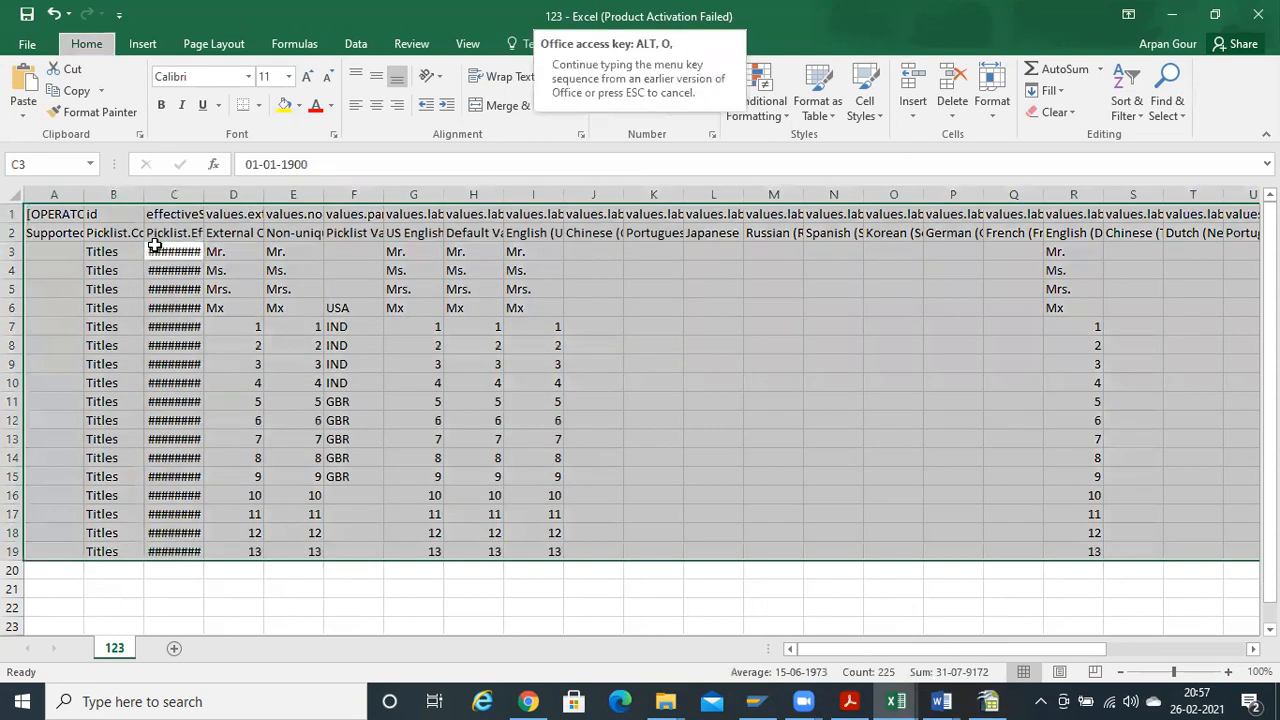
key("a")
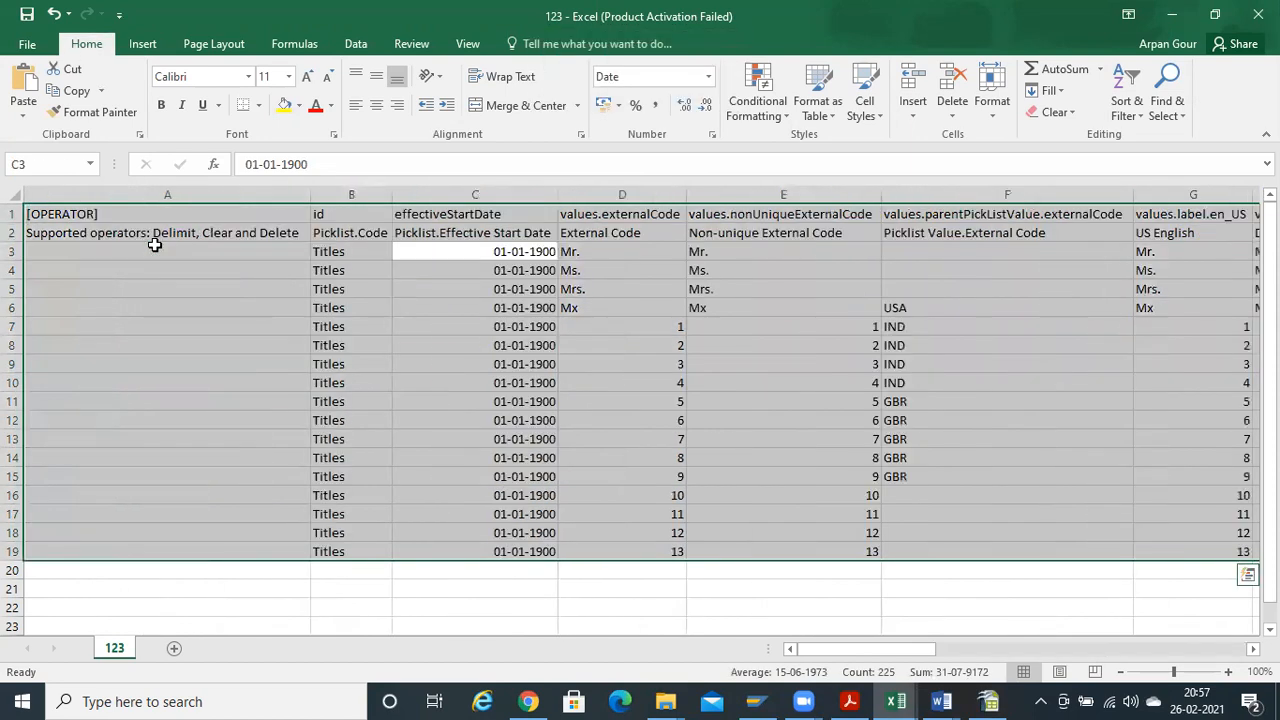
key("ctrl+z")
double_click(207, 190)
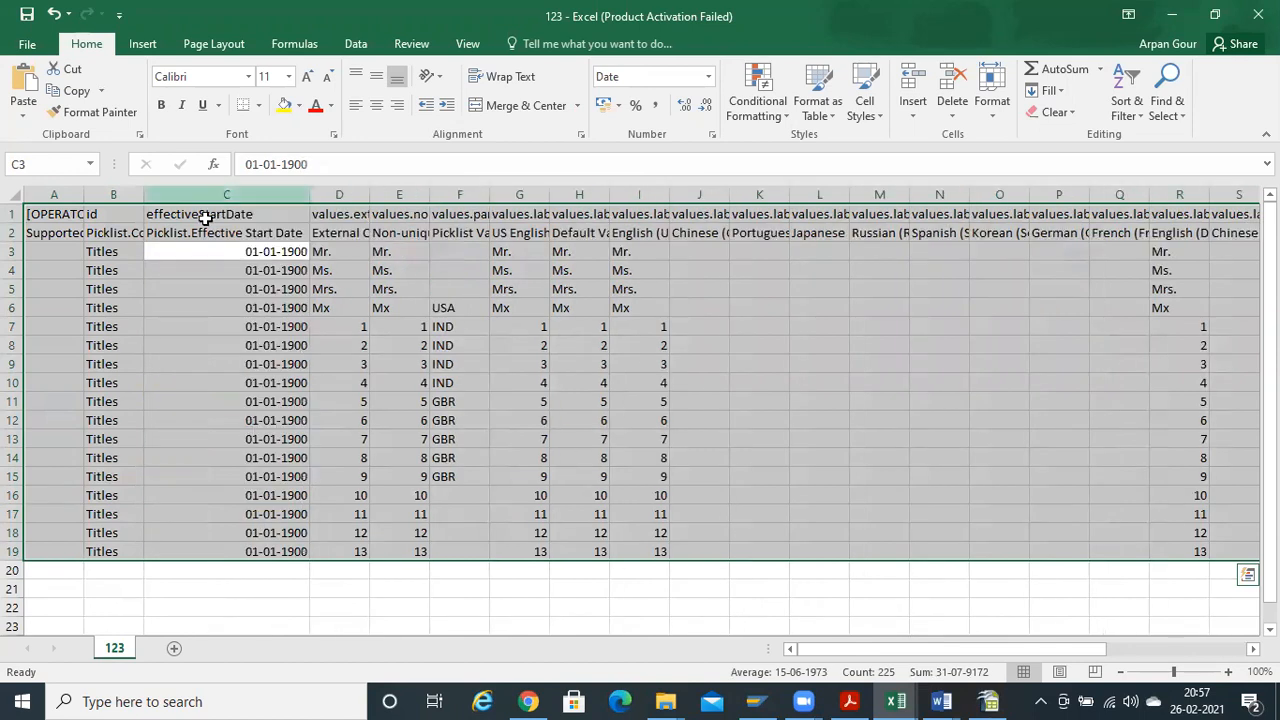
Review row 3's dates, external codes, labels and option IDs, then save 123 as CSV again
left_click(268, 289)
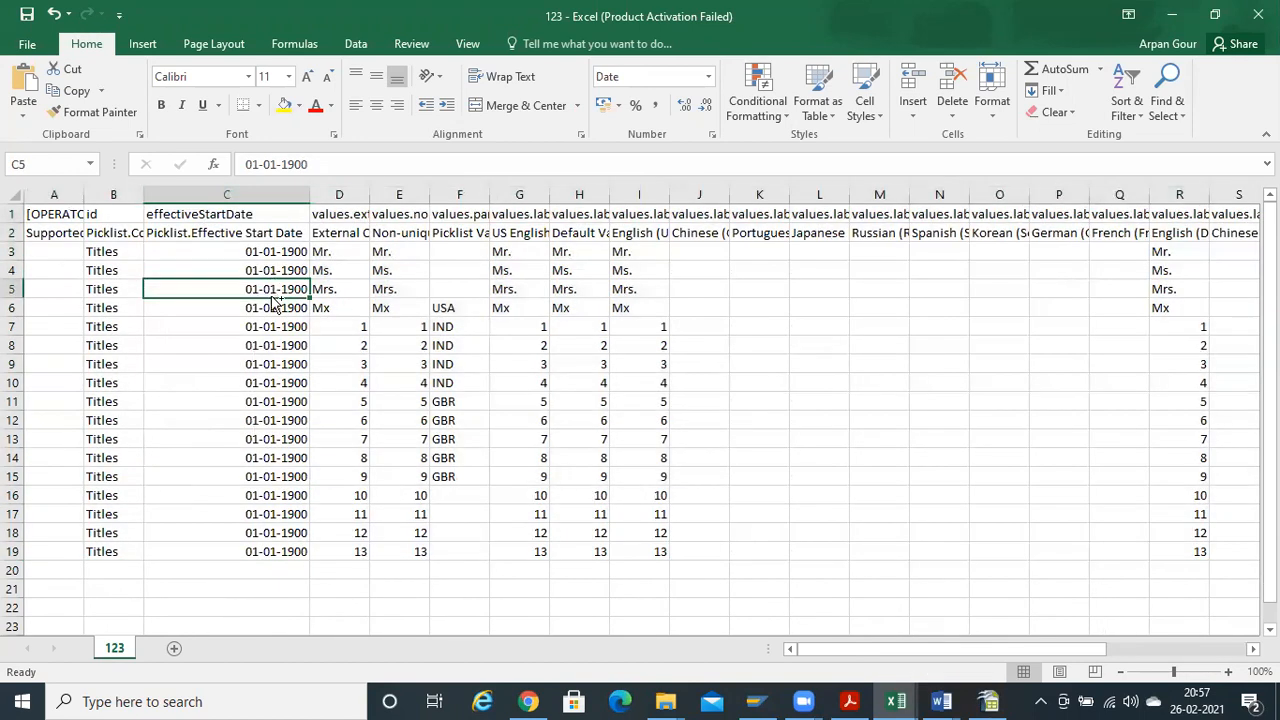
key("ctrl+Down")
key("ctrl+Up")
key("Down")
key("Down")
key("Right")
key("Right")
key("Left")
key("Left")
key("Right")
key("Right")
key("Right")
key("Right")
key("Right")
key("Right")
key("ctrl+Right")
key("ctrl+Right")
key("Right")
key("Right")
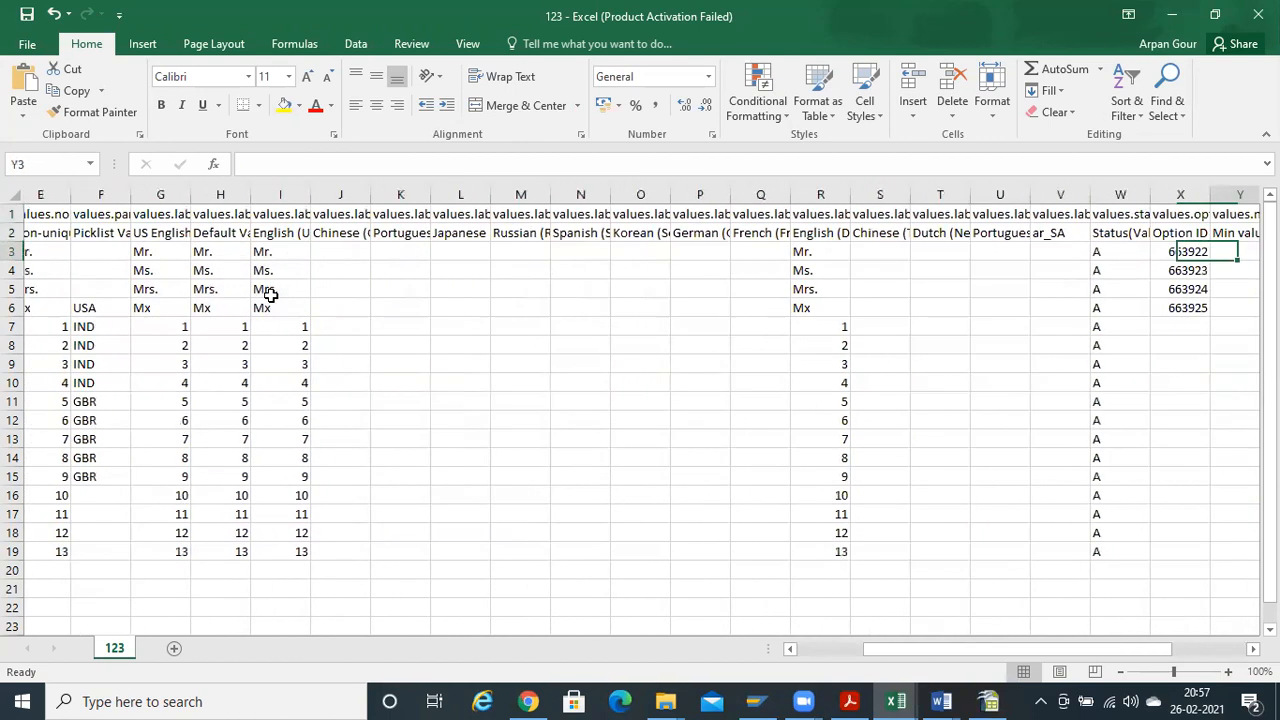
key("Right")
key("Right")
key("Right")
key("Right")
key("ctrl+Right")
key("ctrl+Left")
key("Left")
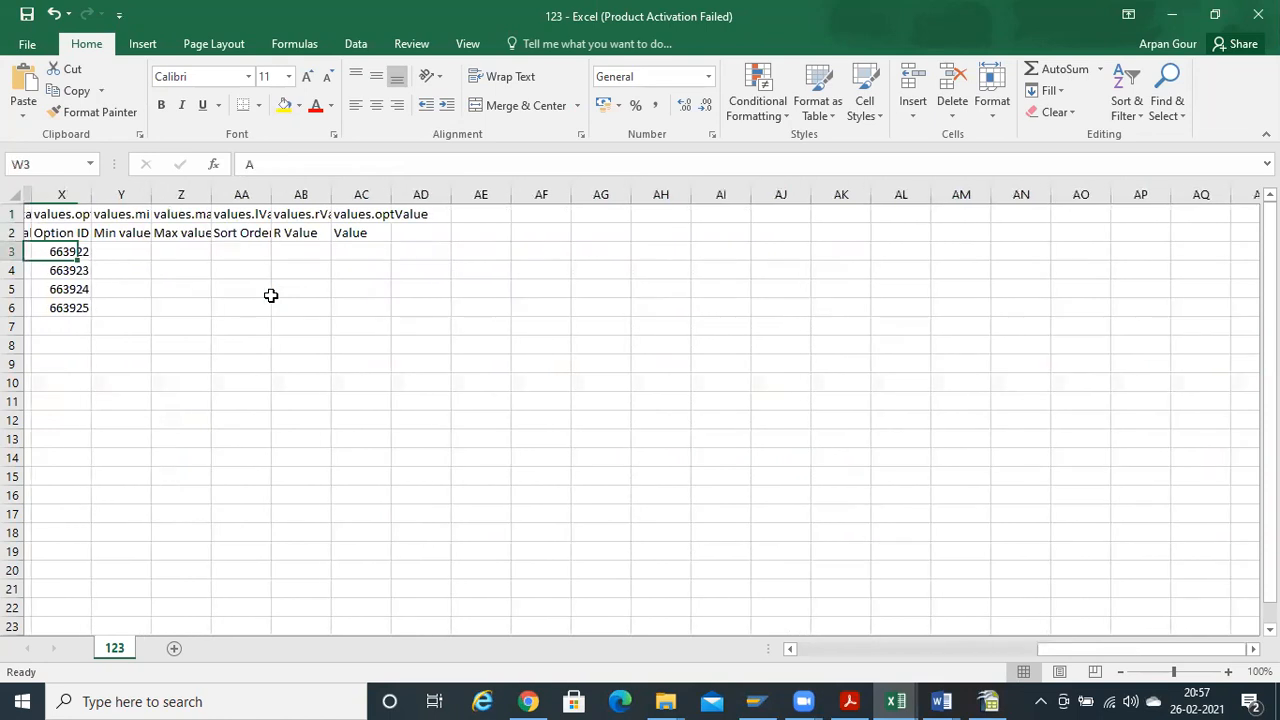
key("Home")
key("ctrl+s")
key("Return")
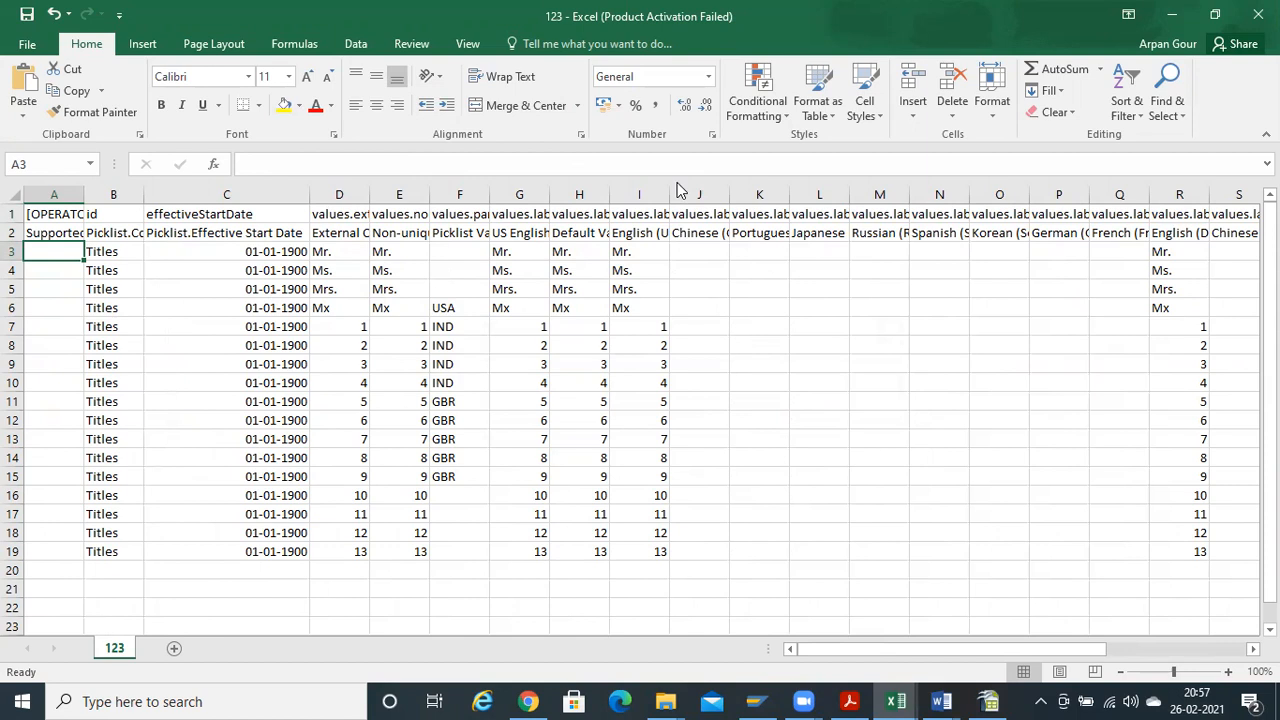
Close Excel, saving changes to 123.csv in CSV format
left_click(1258, 15)
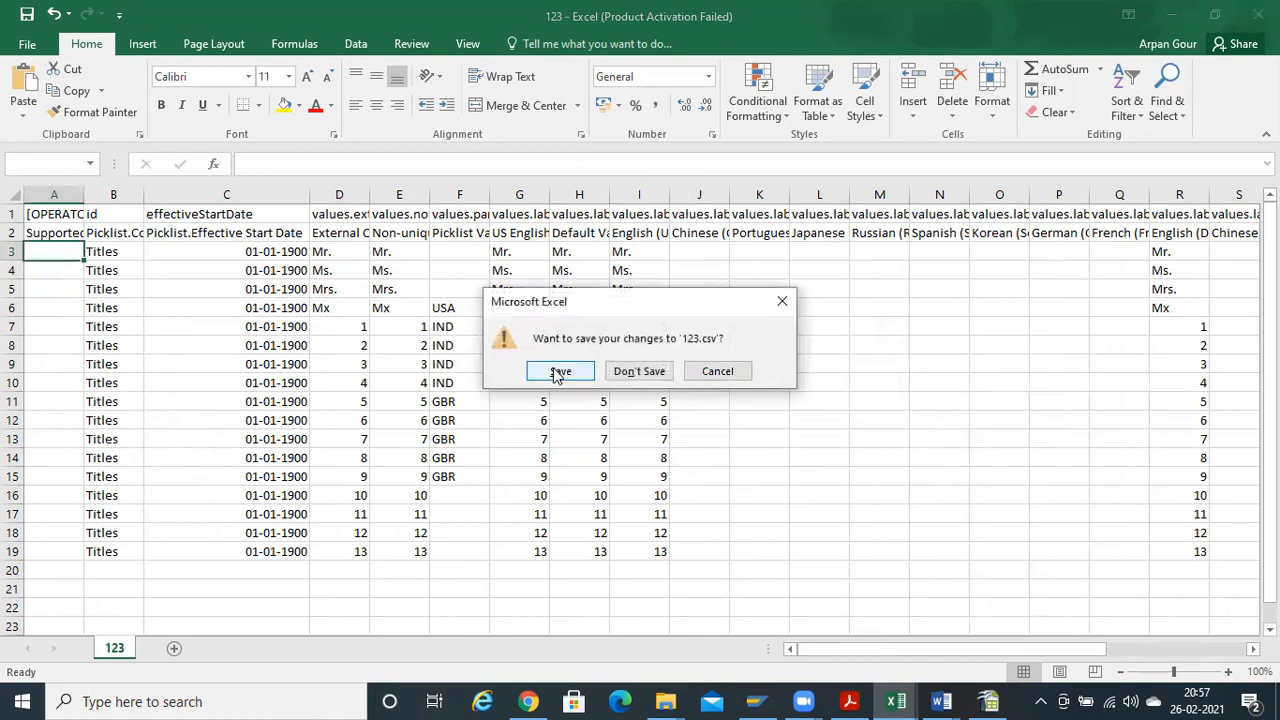
left_click(557, 372)
left_click(572, 407)
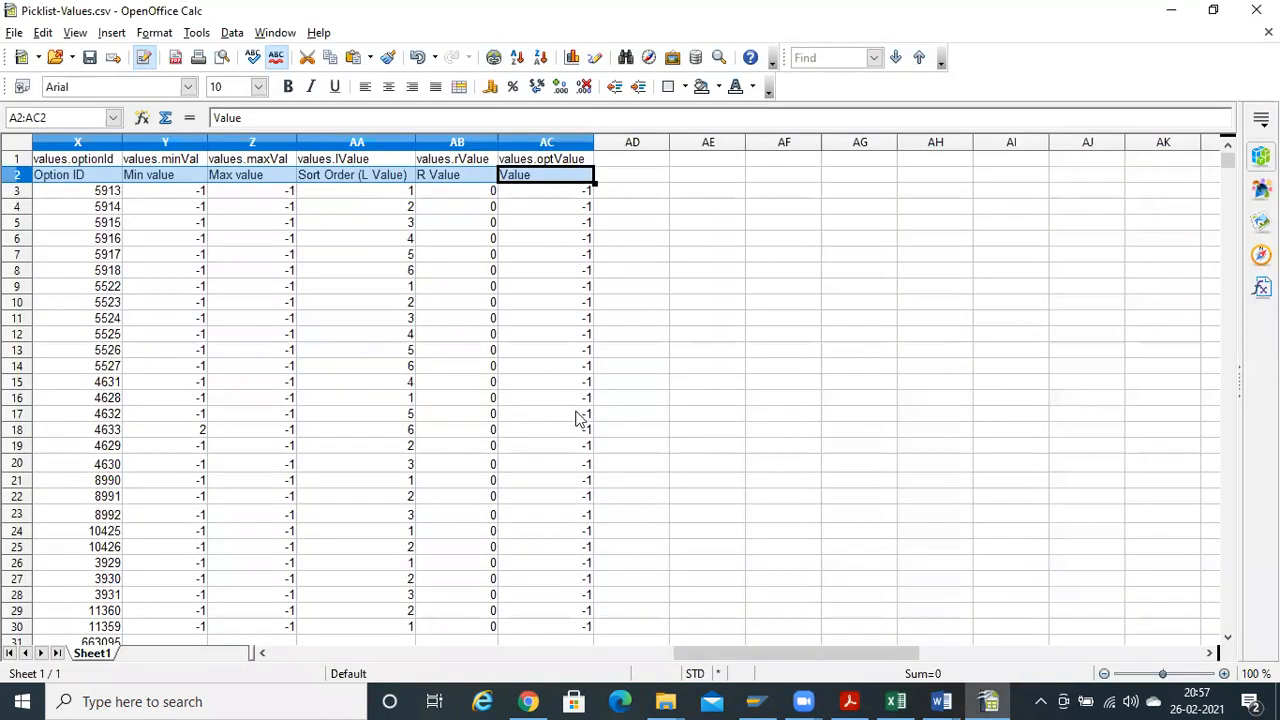
Back in SuccessFactors, search 'import and export da' and open the Import and Export Data page
left_click(528, 701)
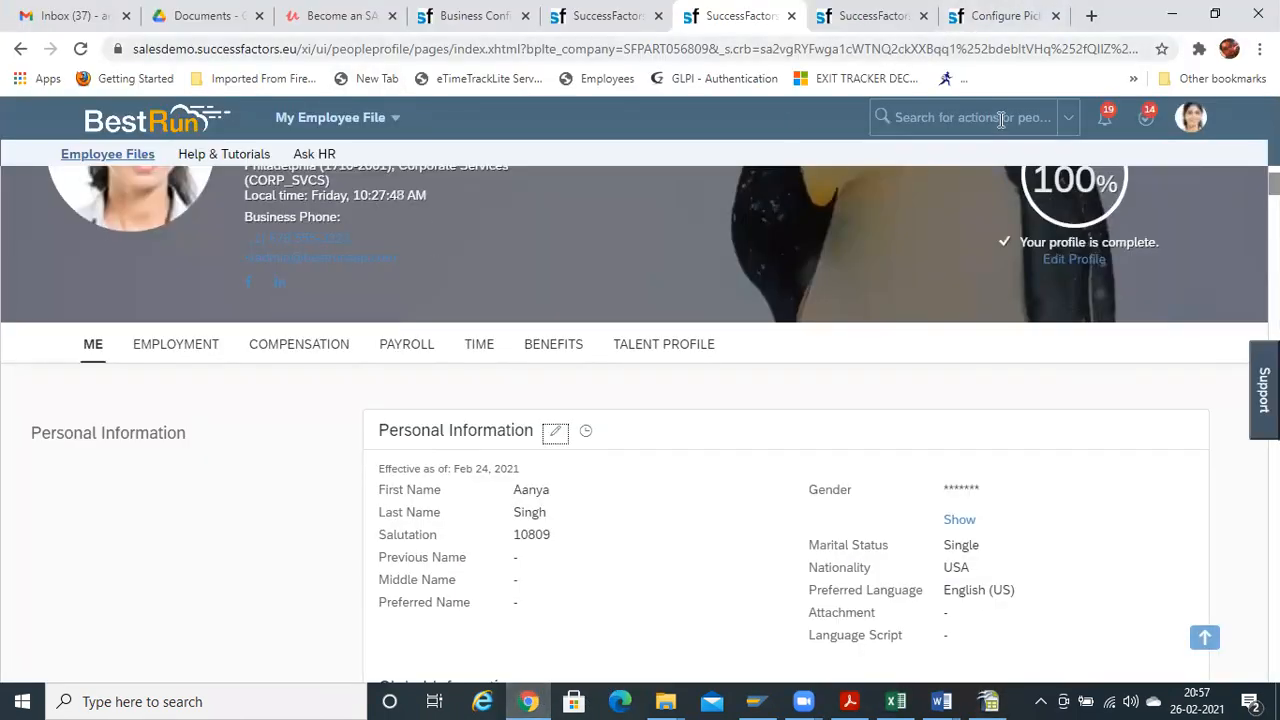
left_click(961, 118)
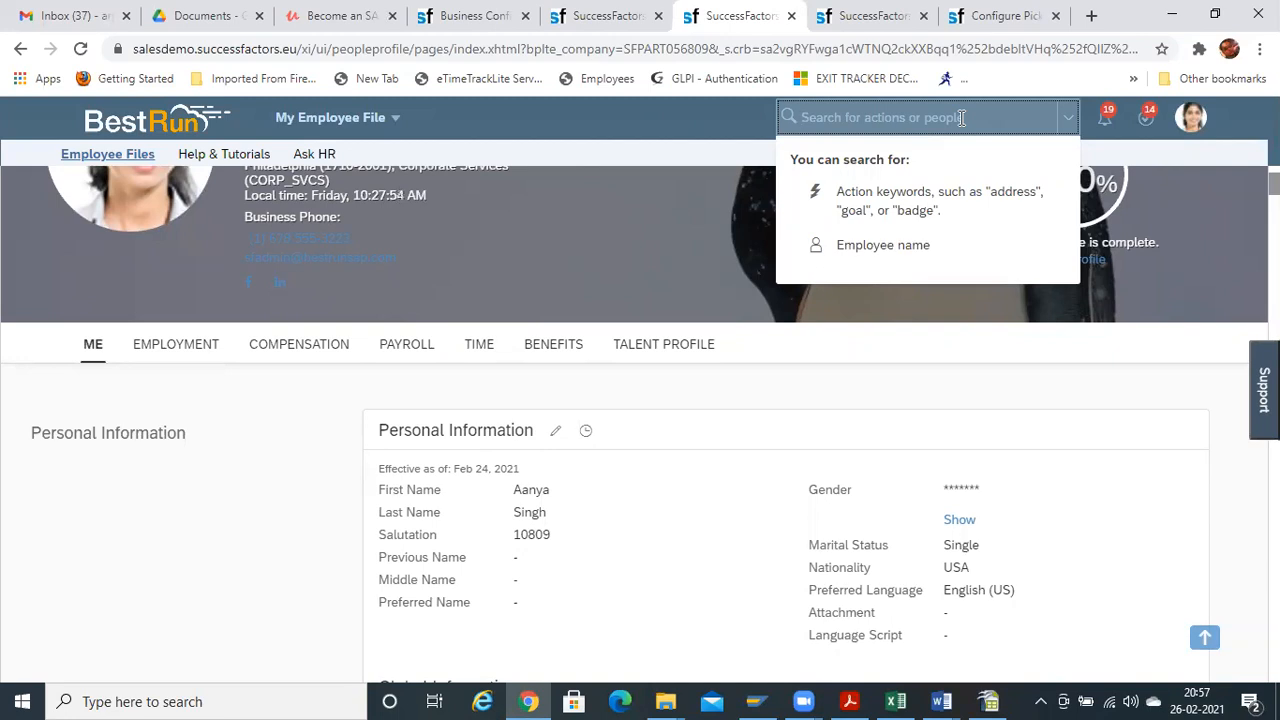
type("im")
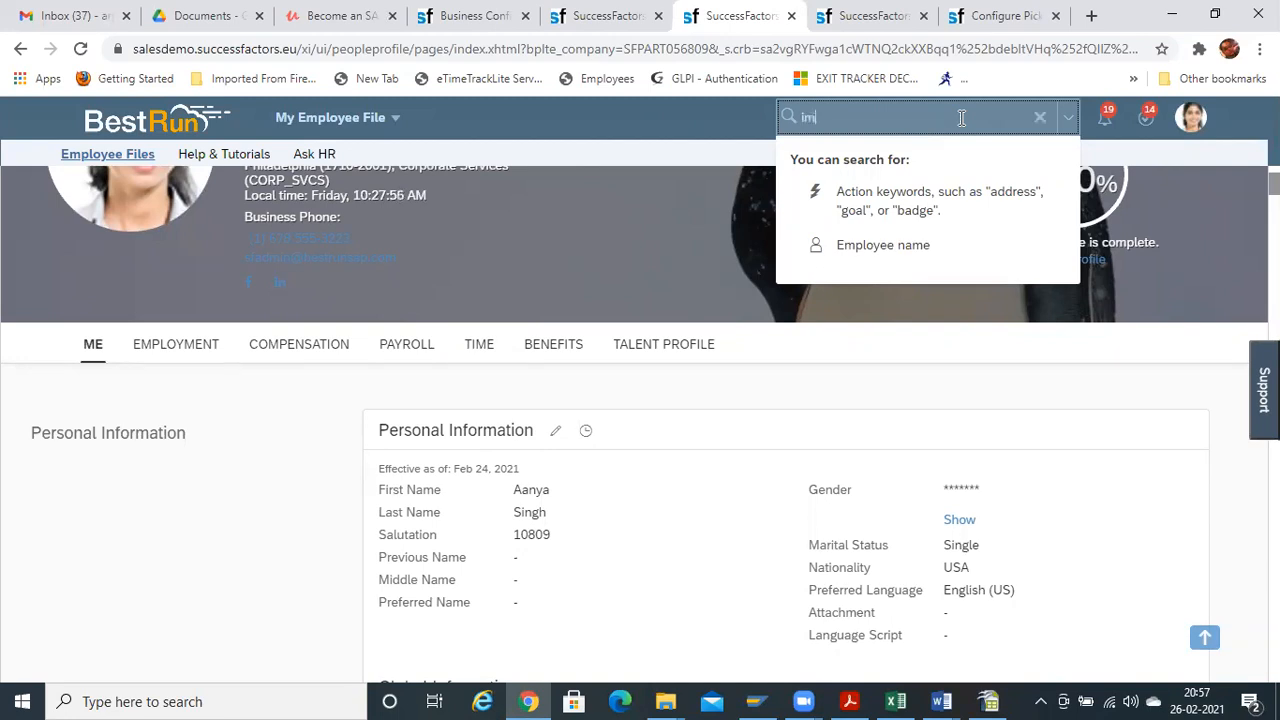
type("pa")
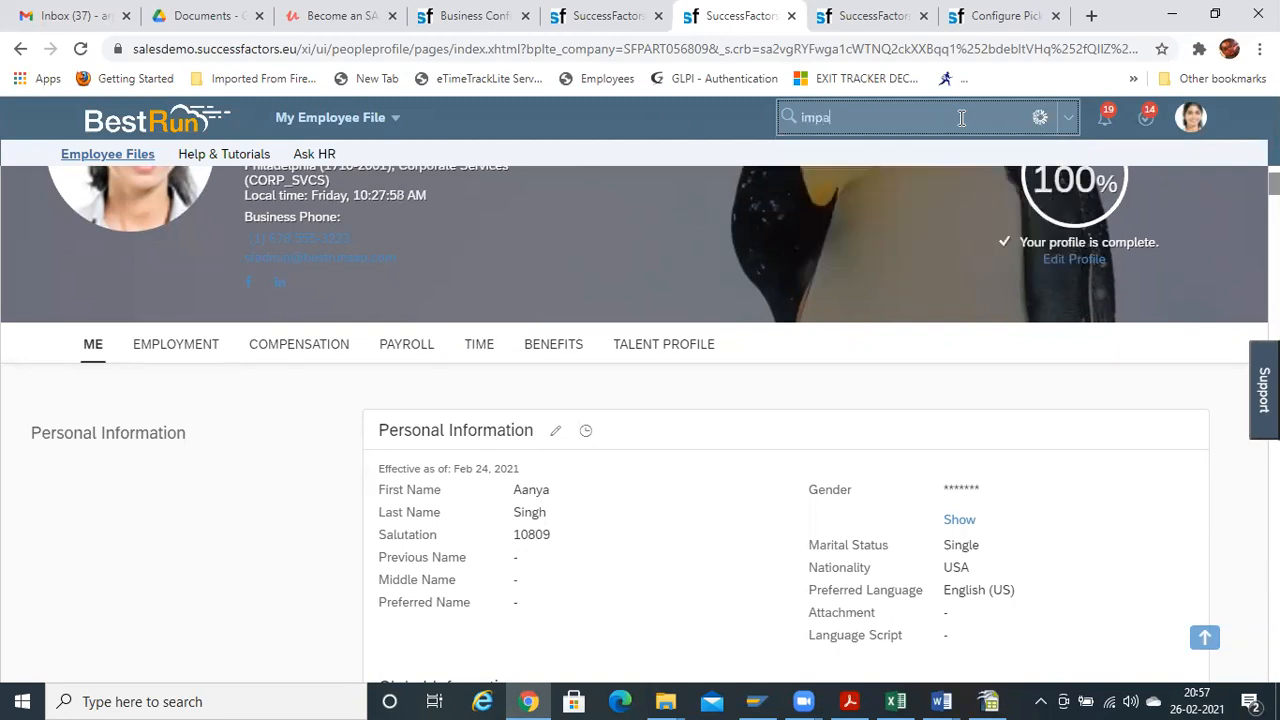
key("BackSpace")
type("ort and expor da")
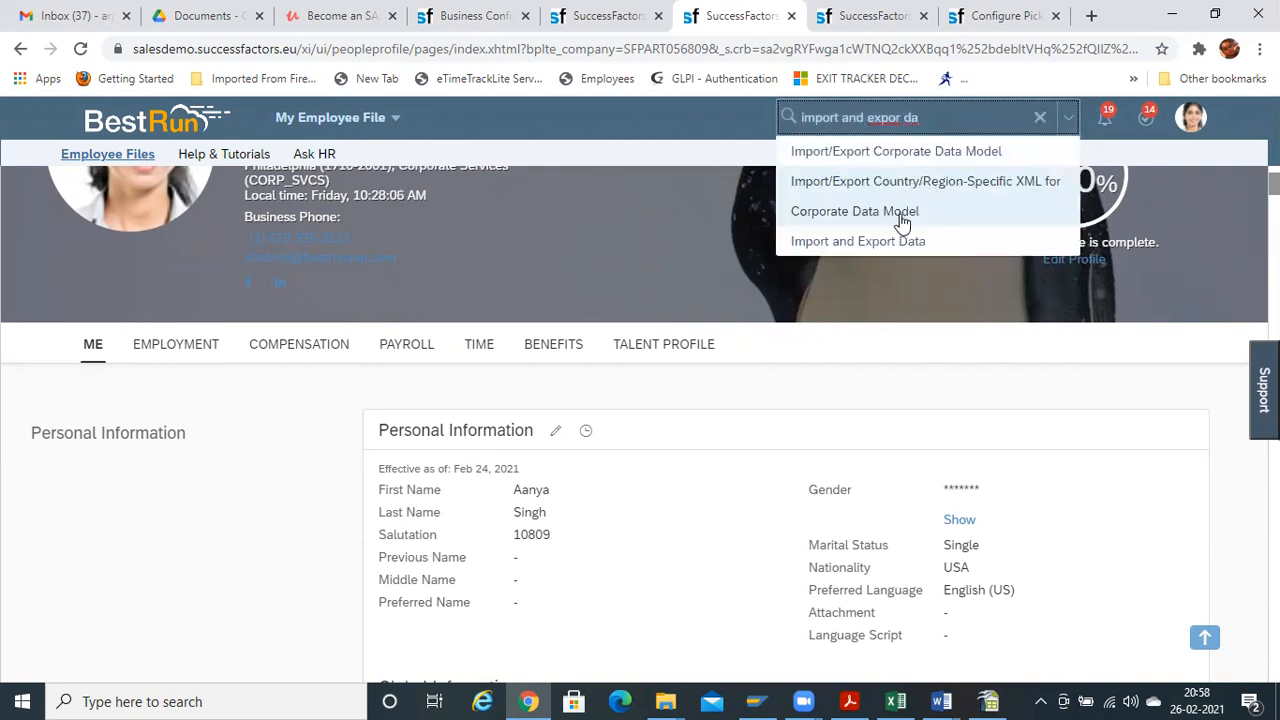
left_click(896, 243)
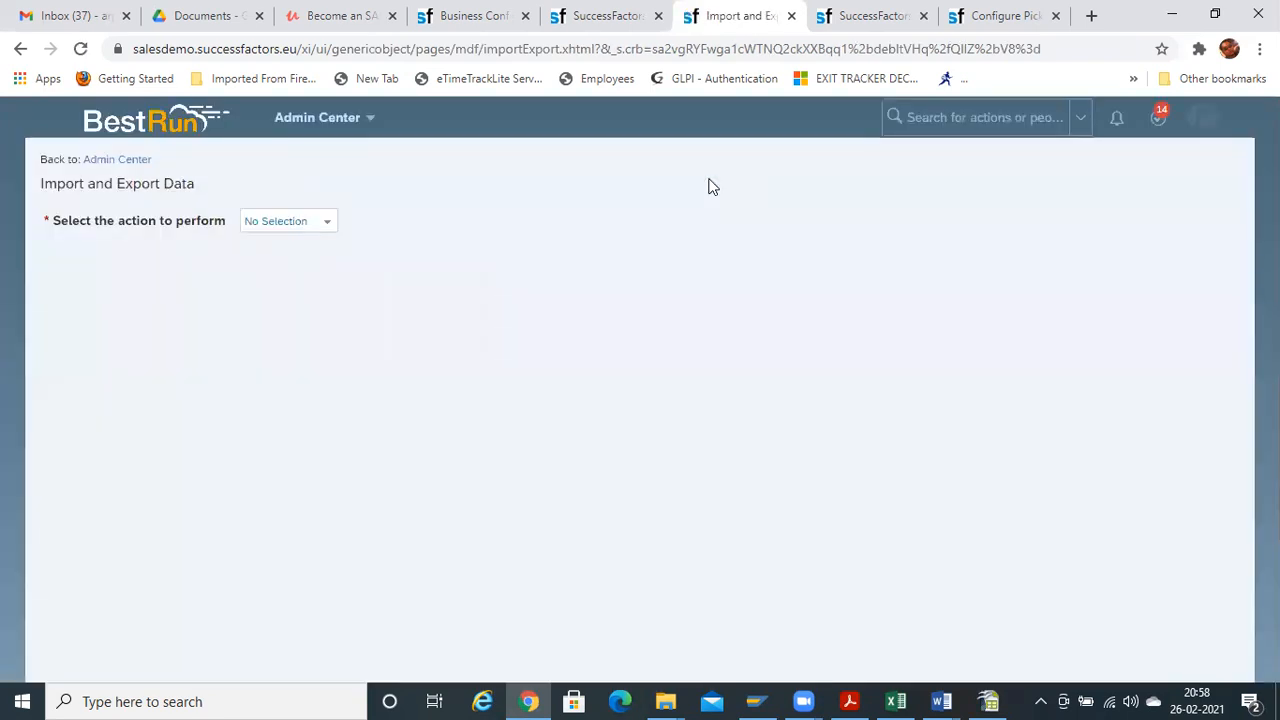
Set the action to Import Data and the generic object to Picklist-Values
left_click_drag(708, 186, 336, 246)
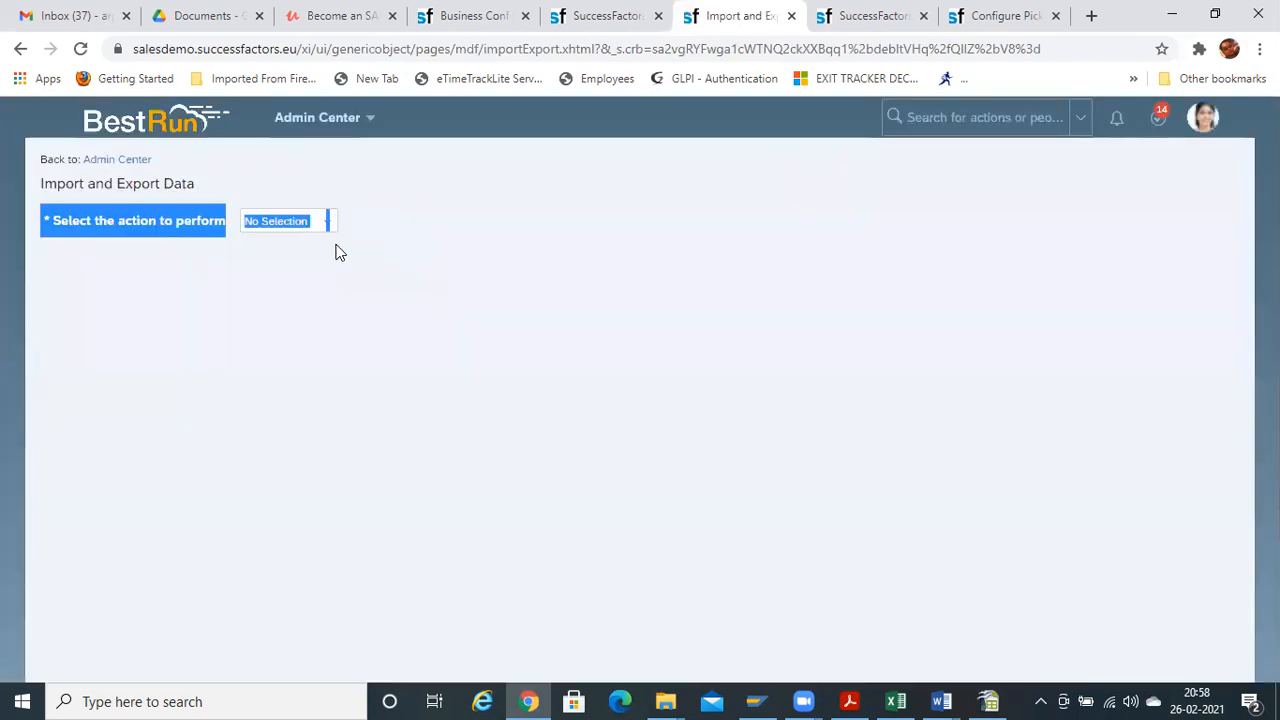
left_click(421, 267)
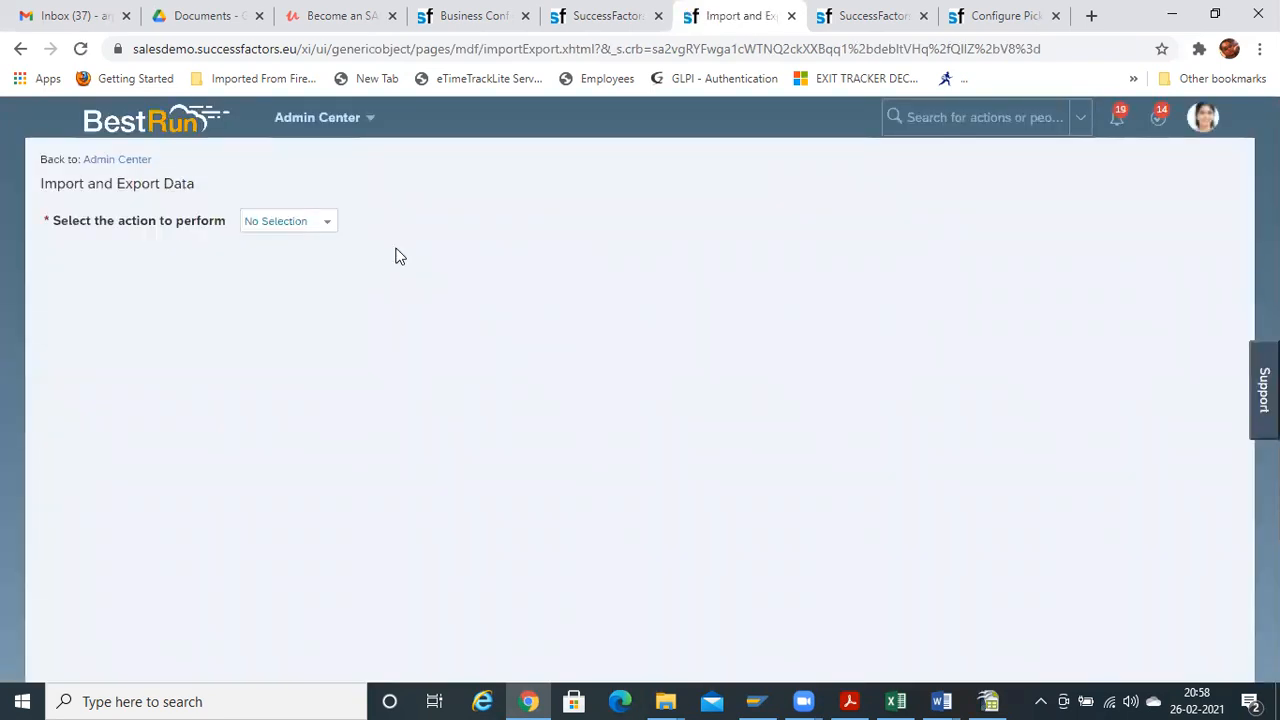
left_click(330, 228)
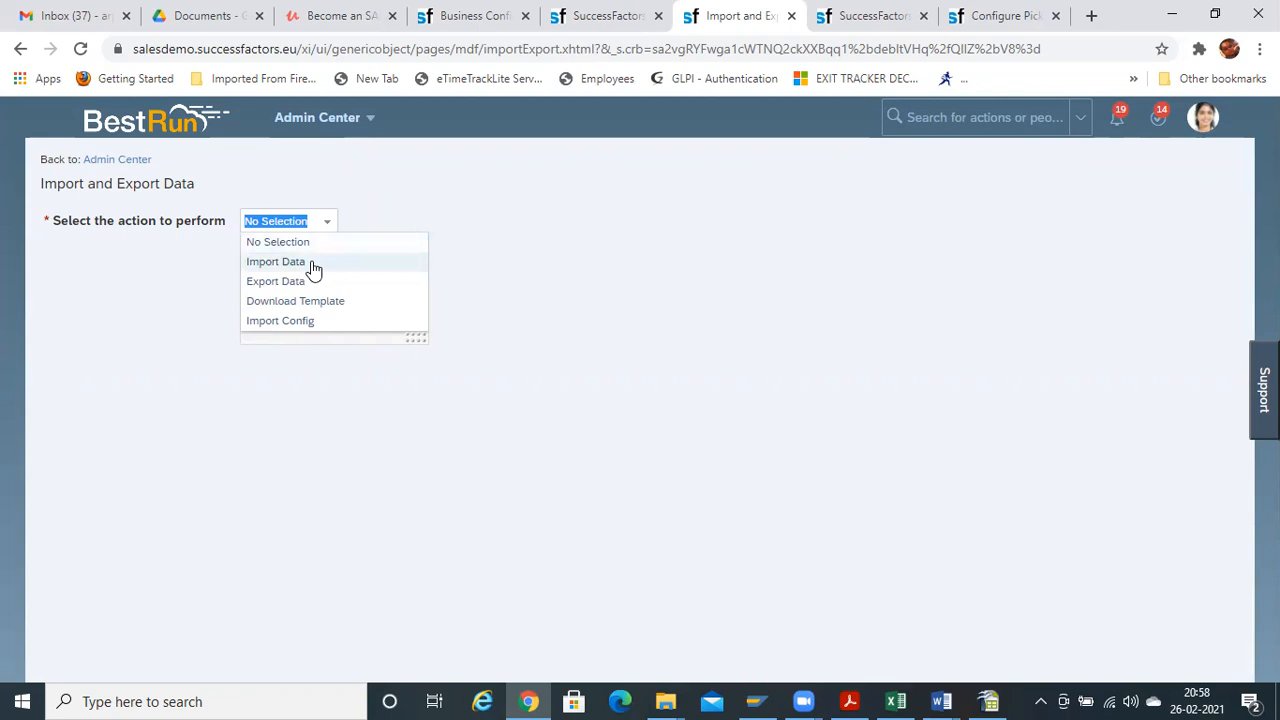
left_click(311, 264)
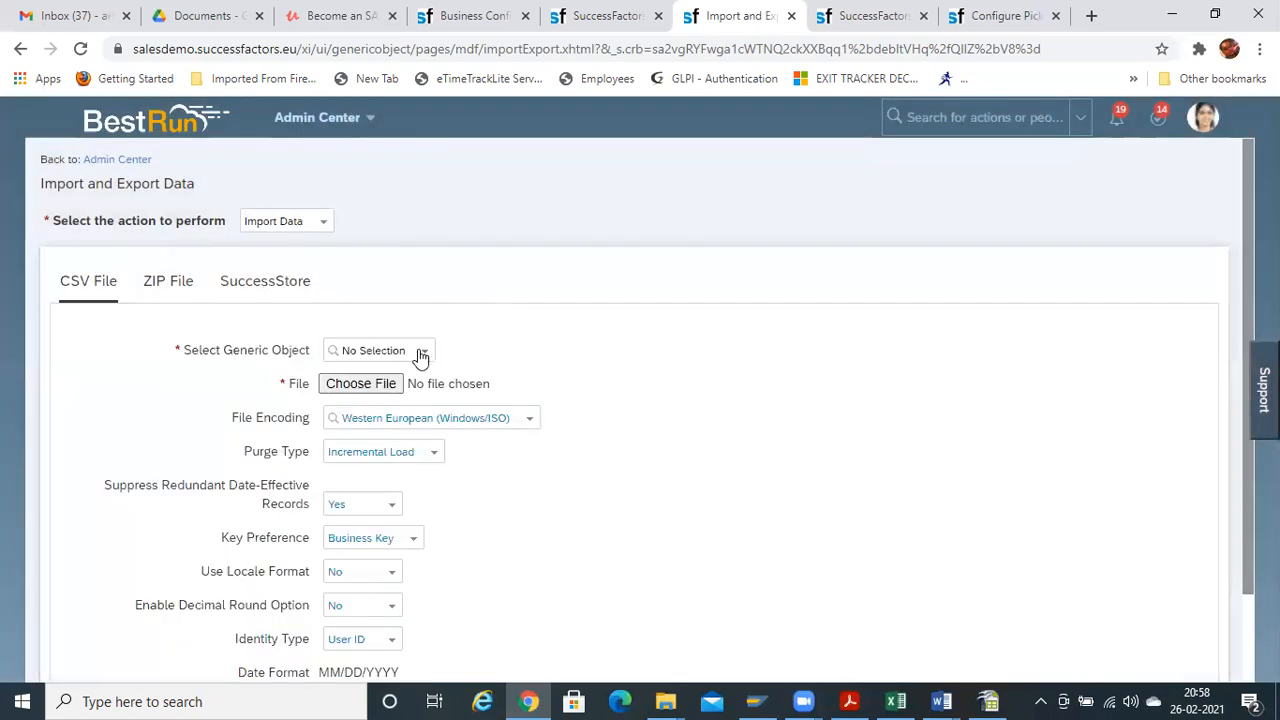
left_click(422, 352)
type("pick")
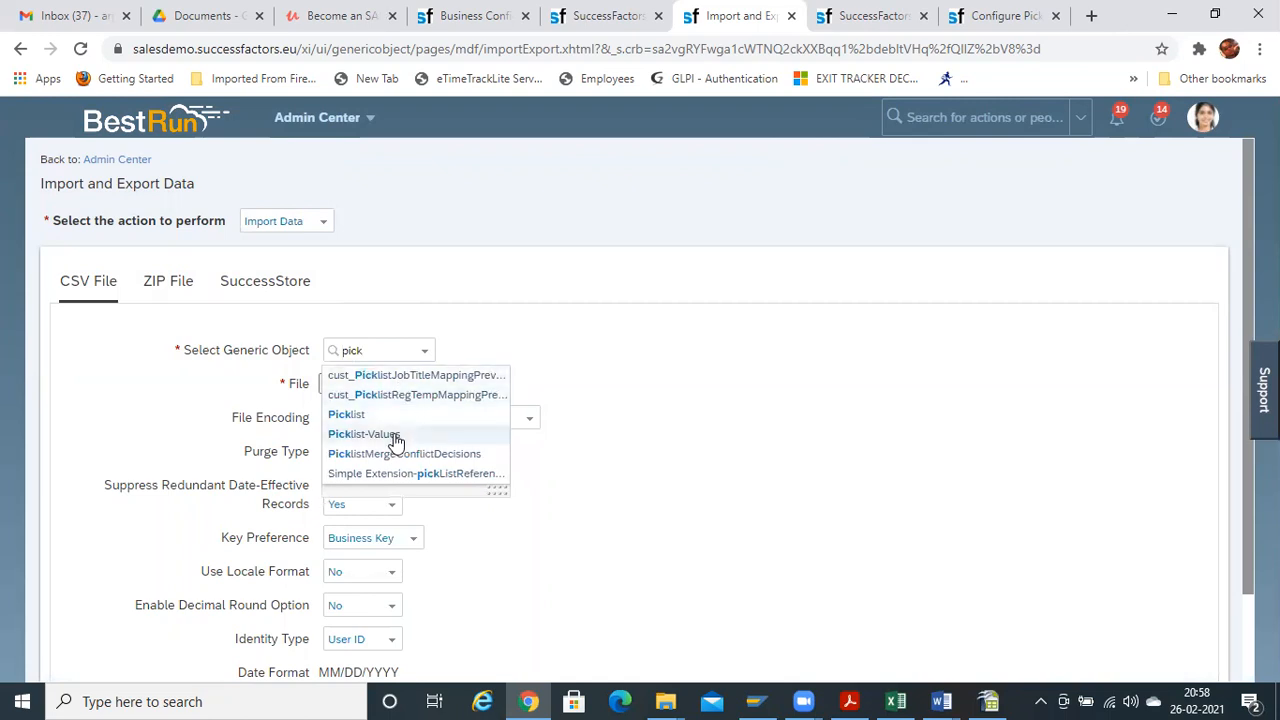
left_click(394, 434)
Attach 123.csv with Unicode (UTF-8) encoding, then validate and import it
left_click(387, 383)
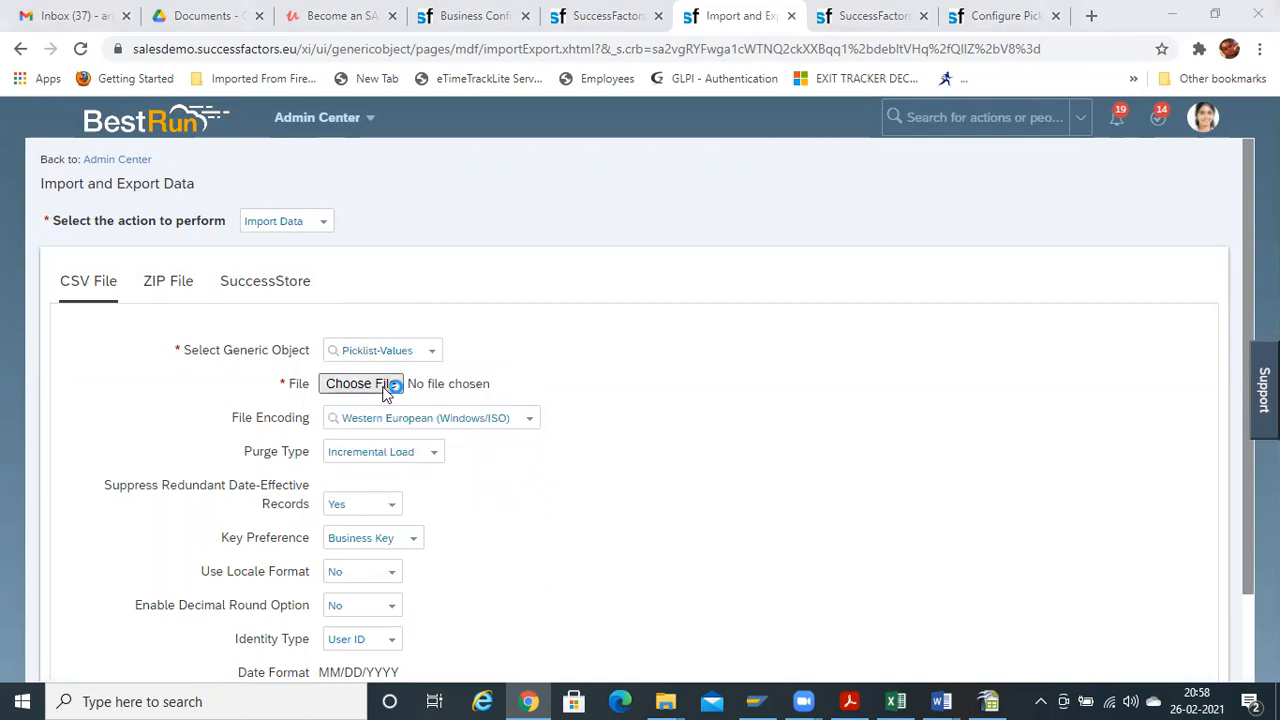
double_click(201, 176)
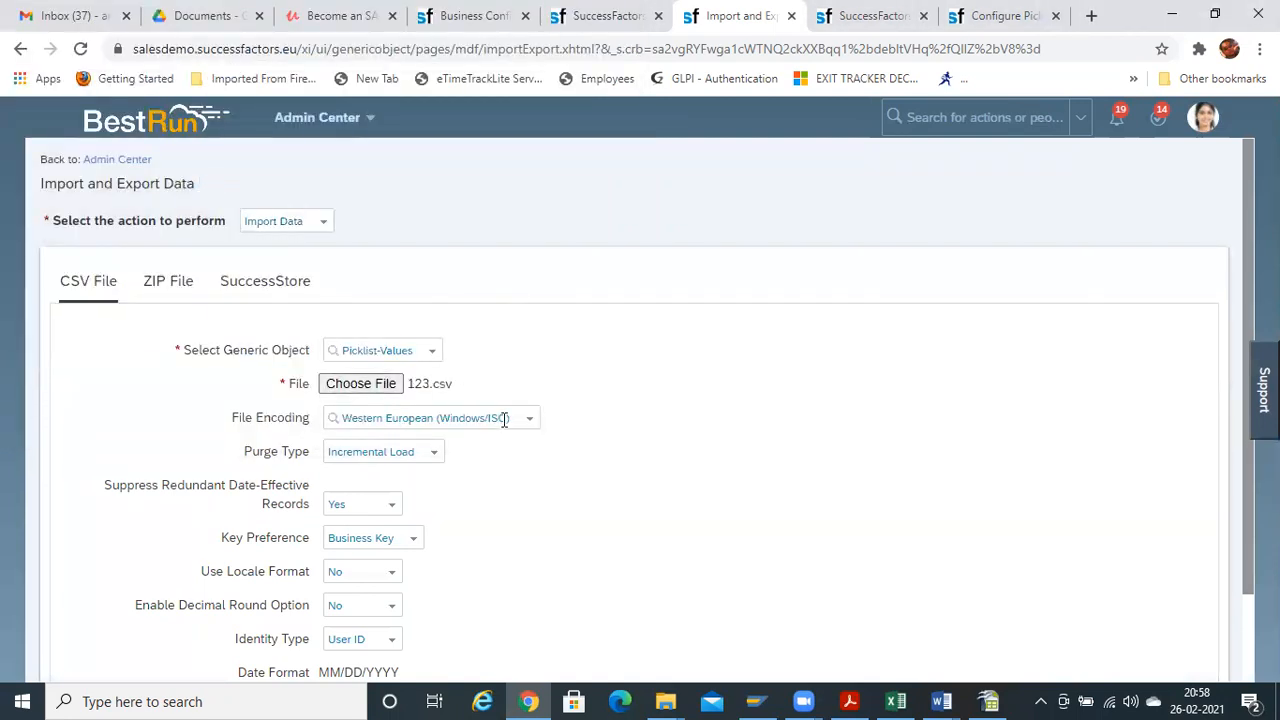
left_click(530, 418)
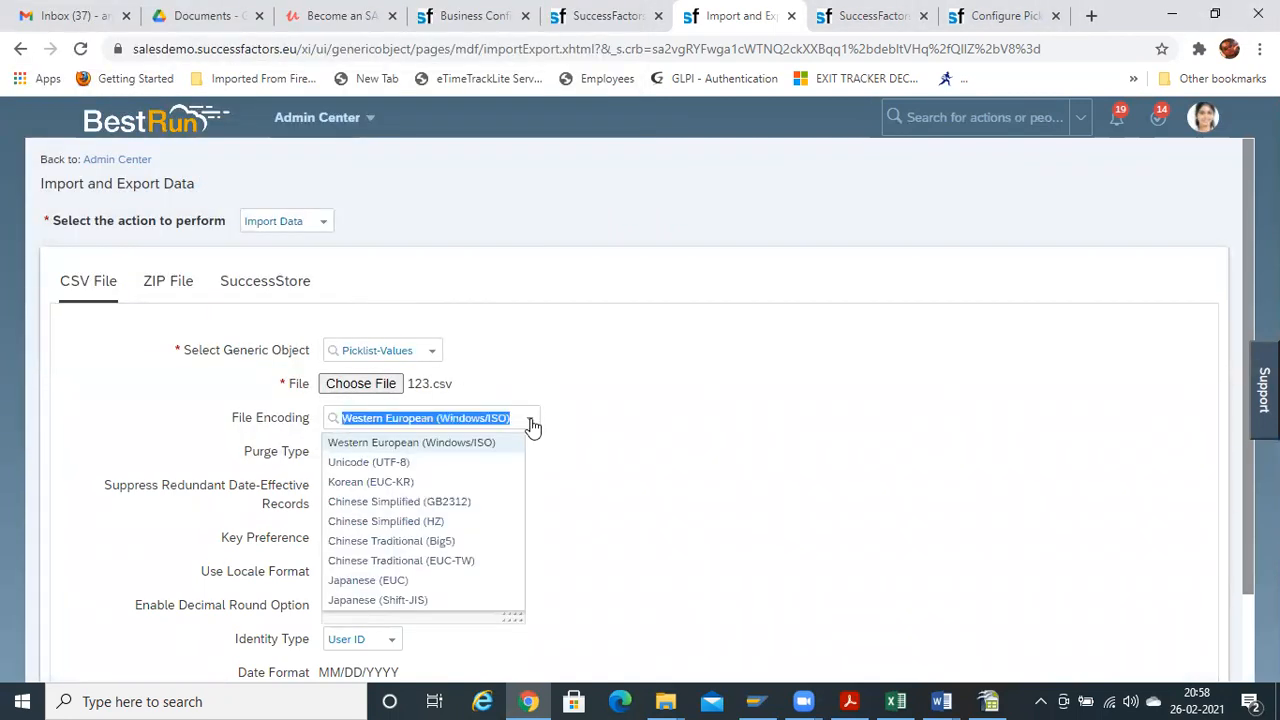
left_click(407, 465)
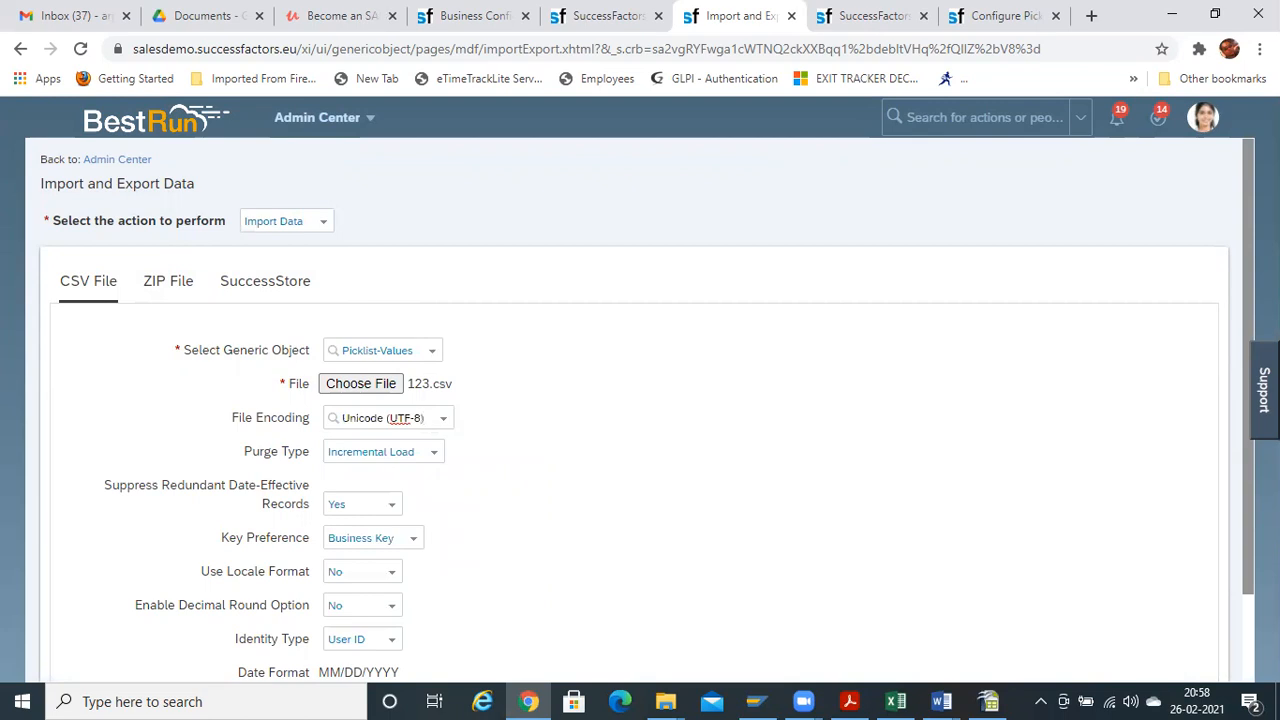
scroll(640, 400, "down", 2)
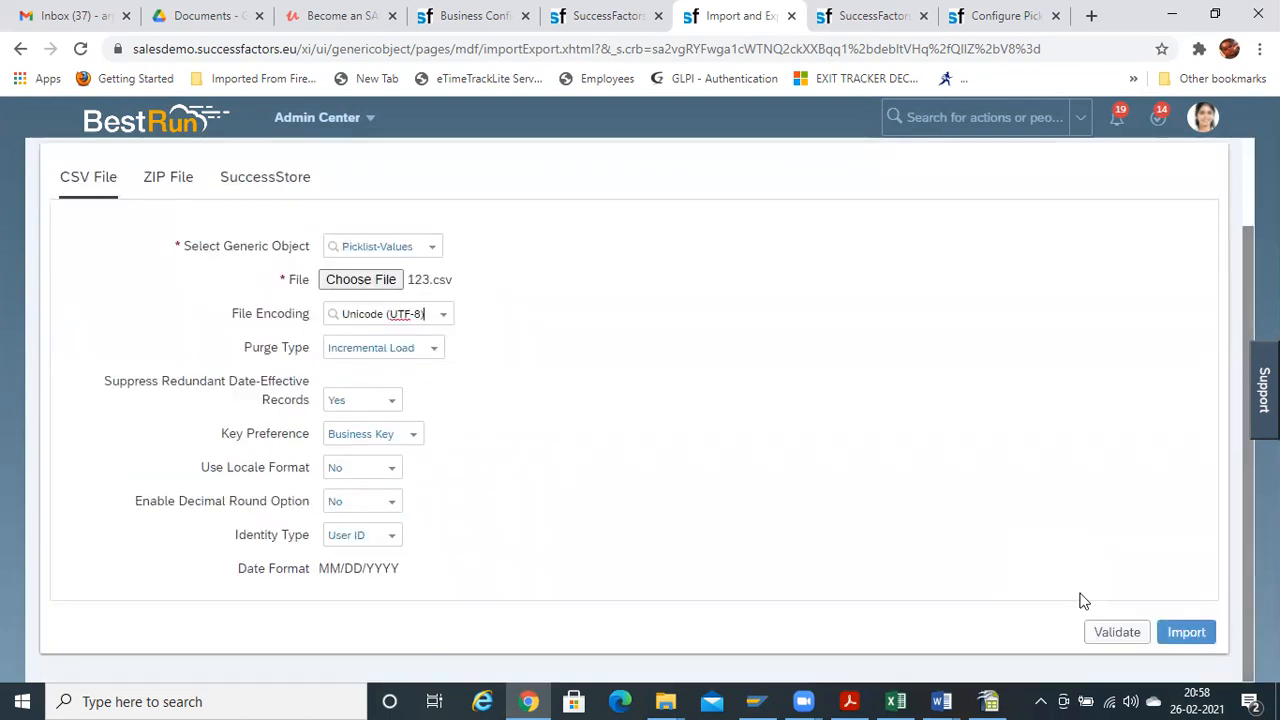
left_click(1115, 632)
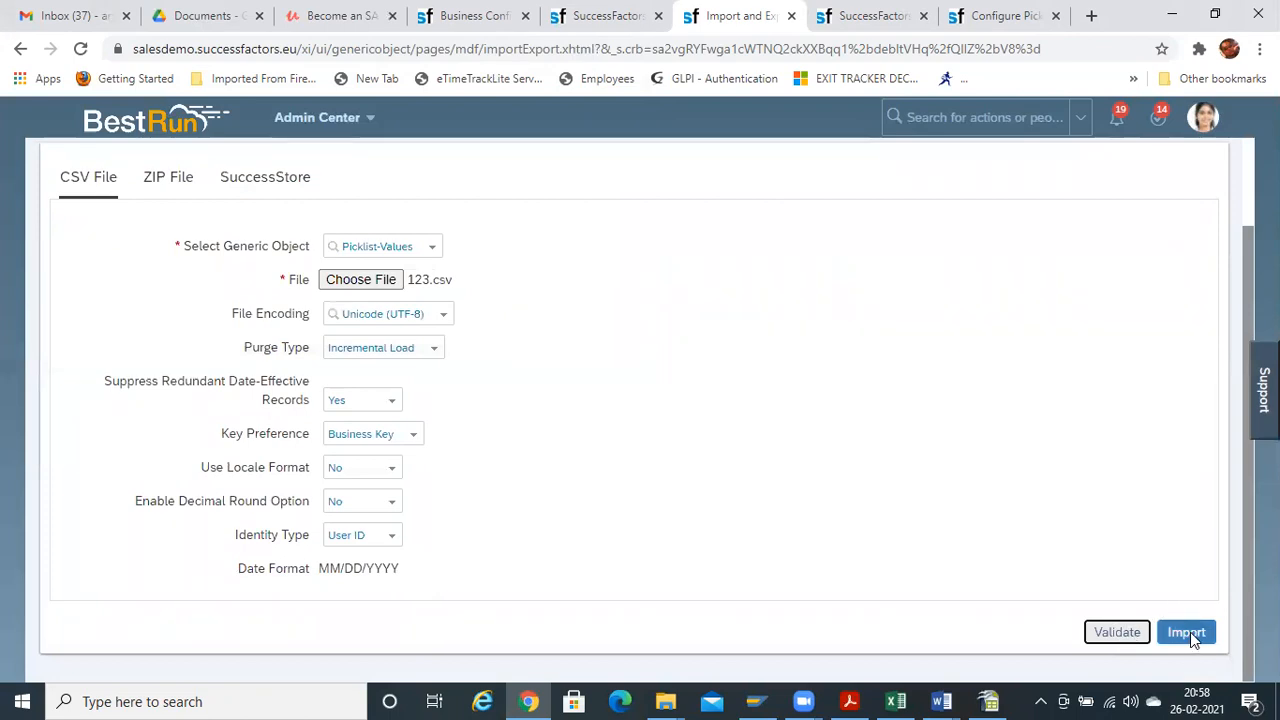
left_click(1187, 632)
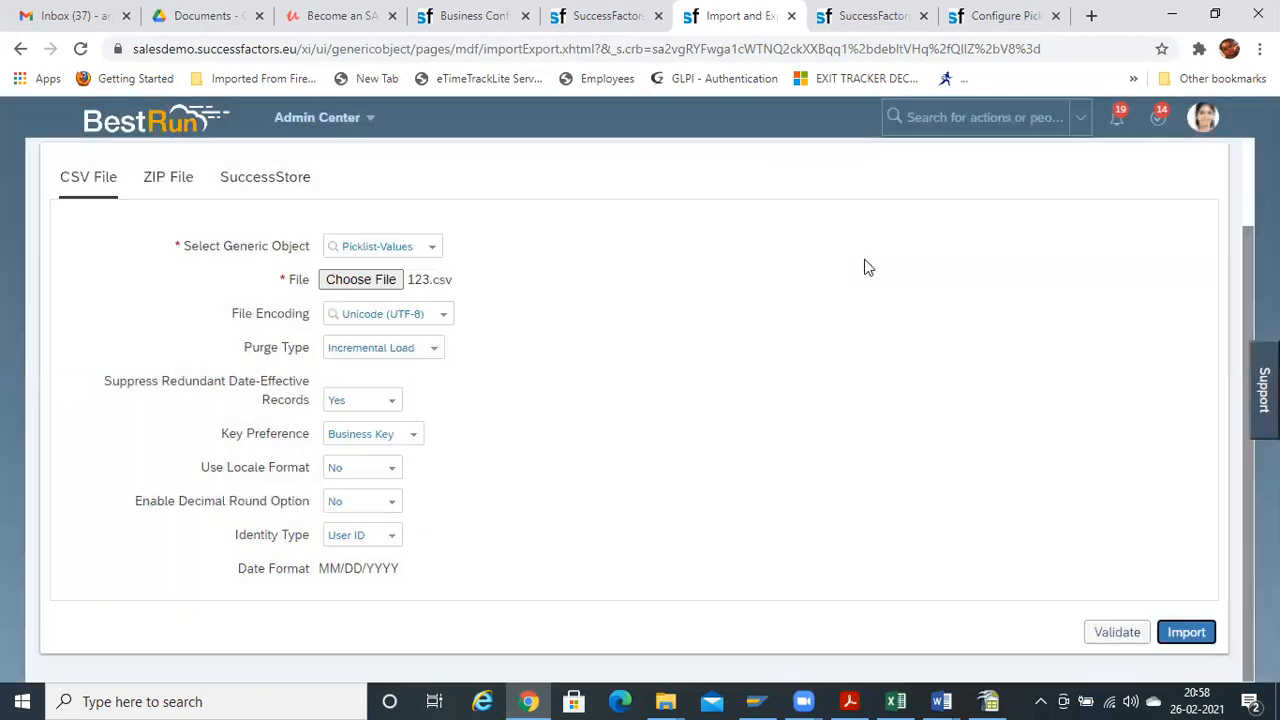
Drop the mistyped 'bmonito' search, leaving Use Locale Format and Enable Decimal Round Option at No
left_click(967, 115)
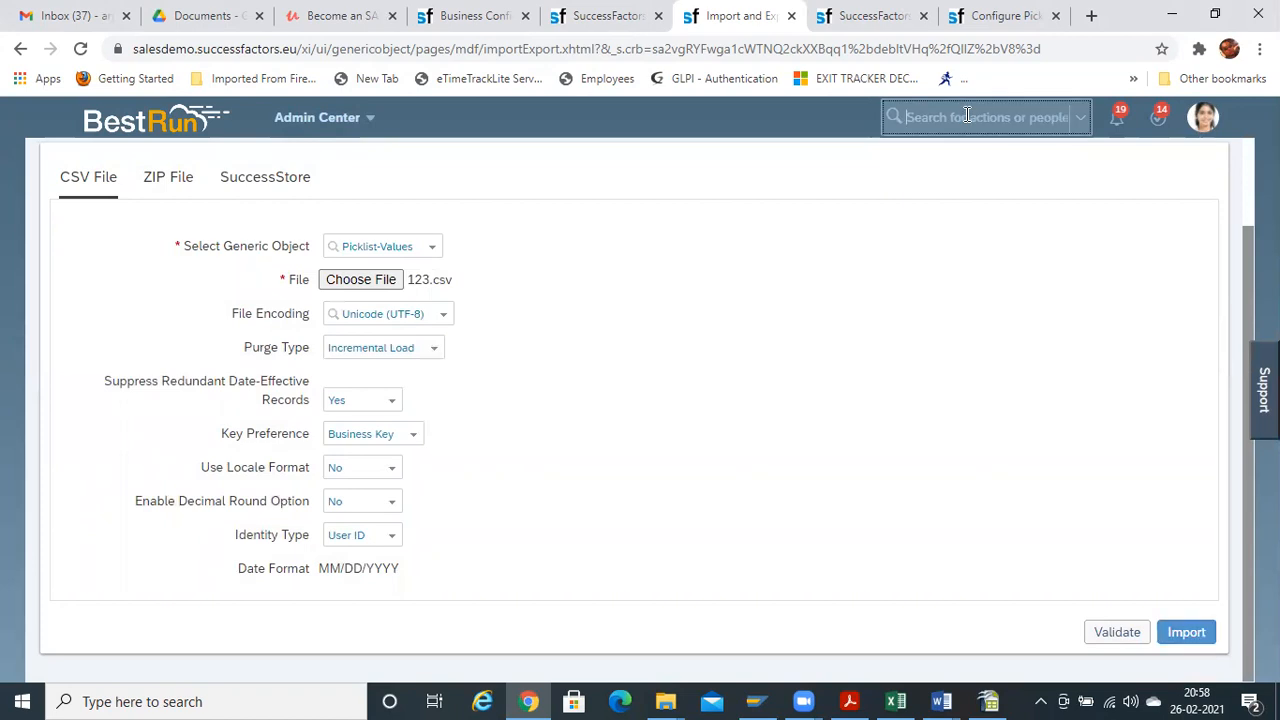
type("b")
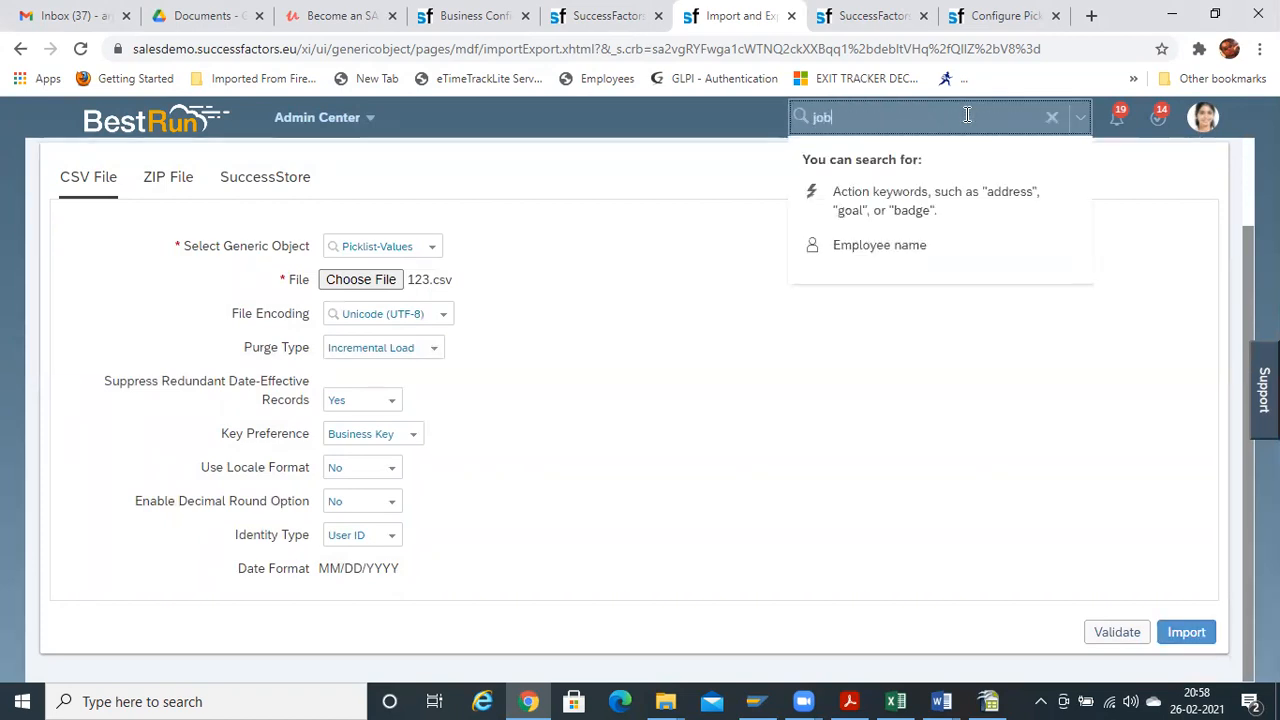
type("monitor")
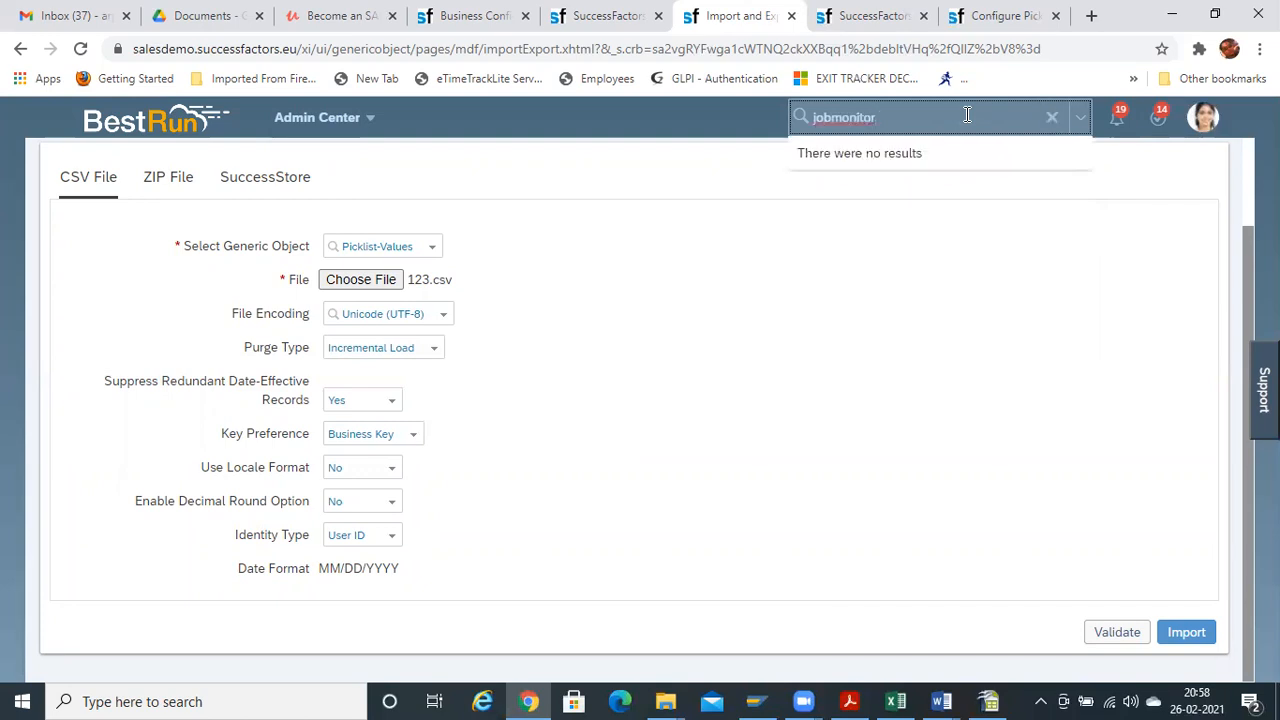
key("ctrl+a")
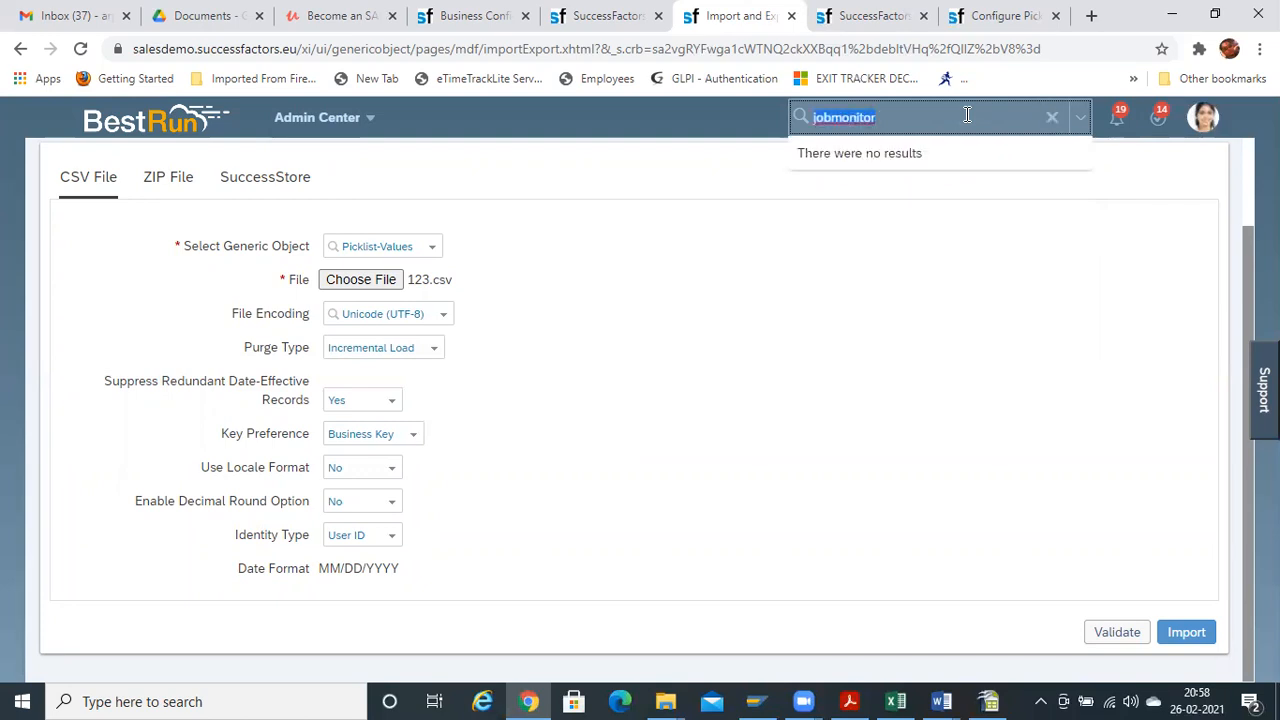
left_click(391, 473)
left_click(391, 473)
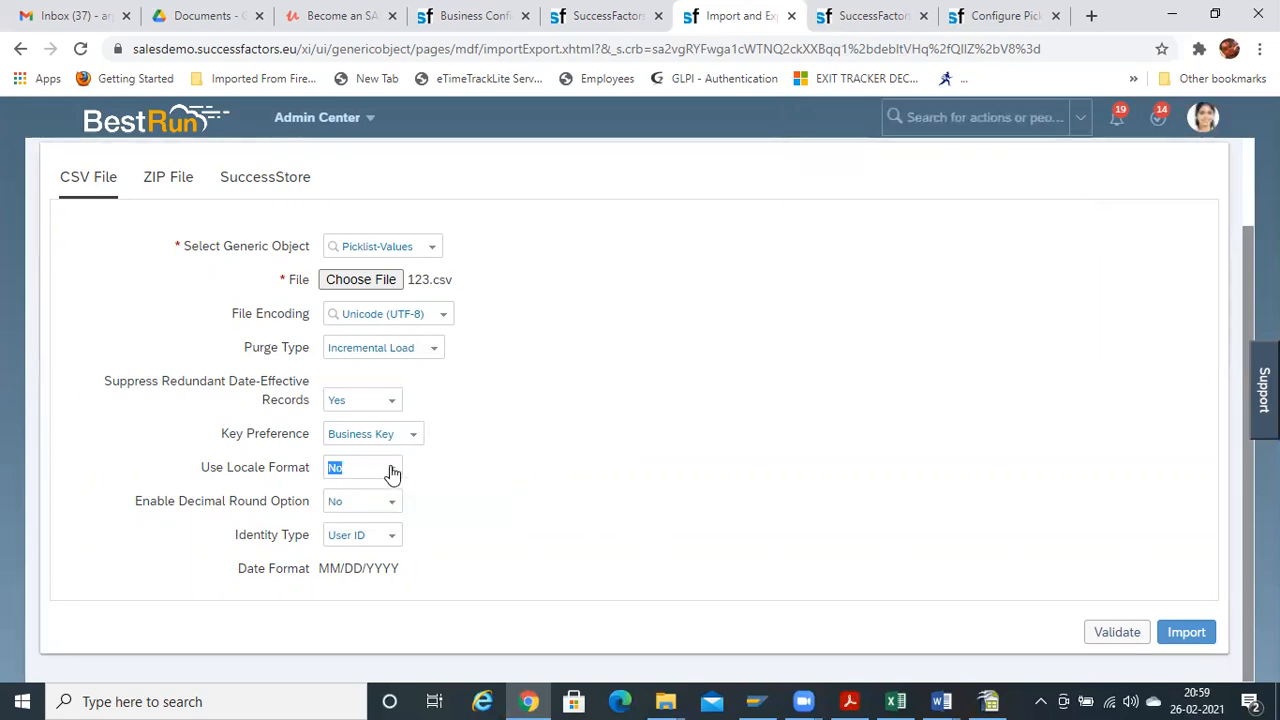
left_click(397, 508)
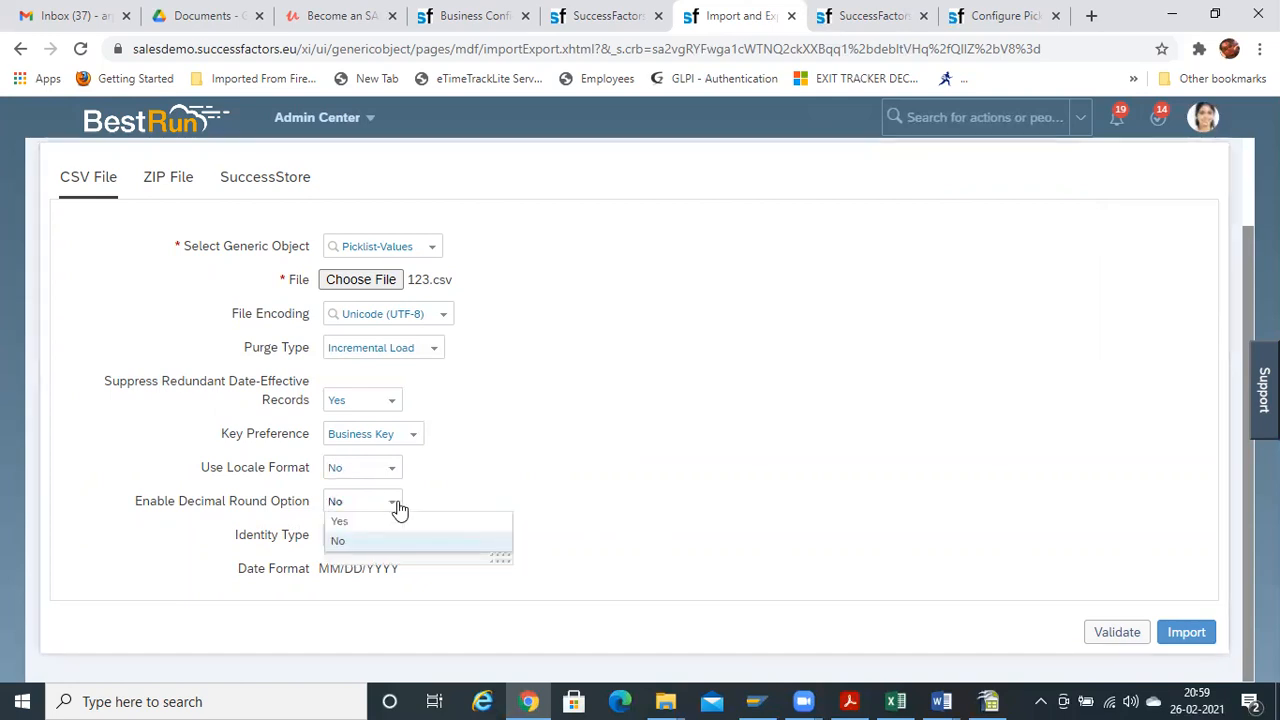
left_click(398, 508)
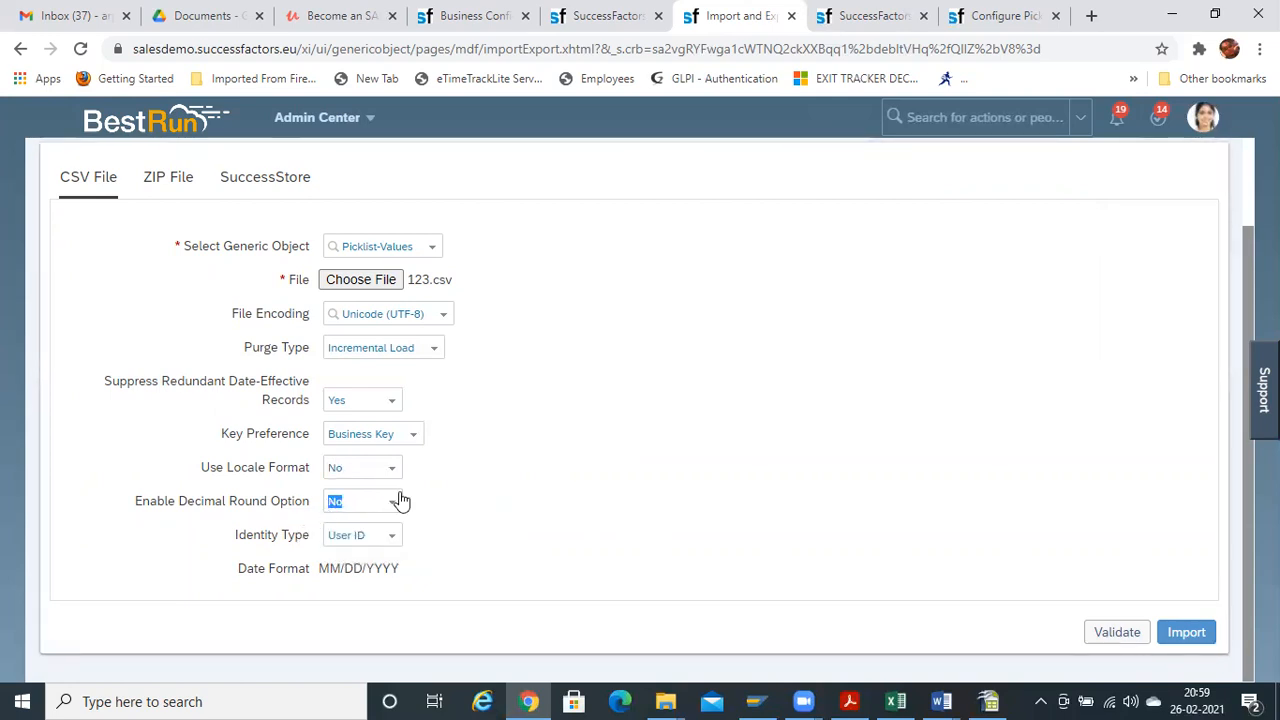
Search 'monitor jo' and open the Monitor Job page
left_click(948, 117)
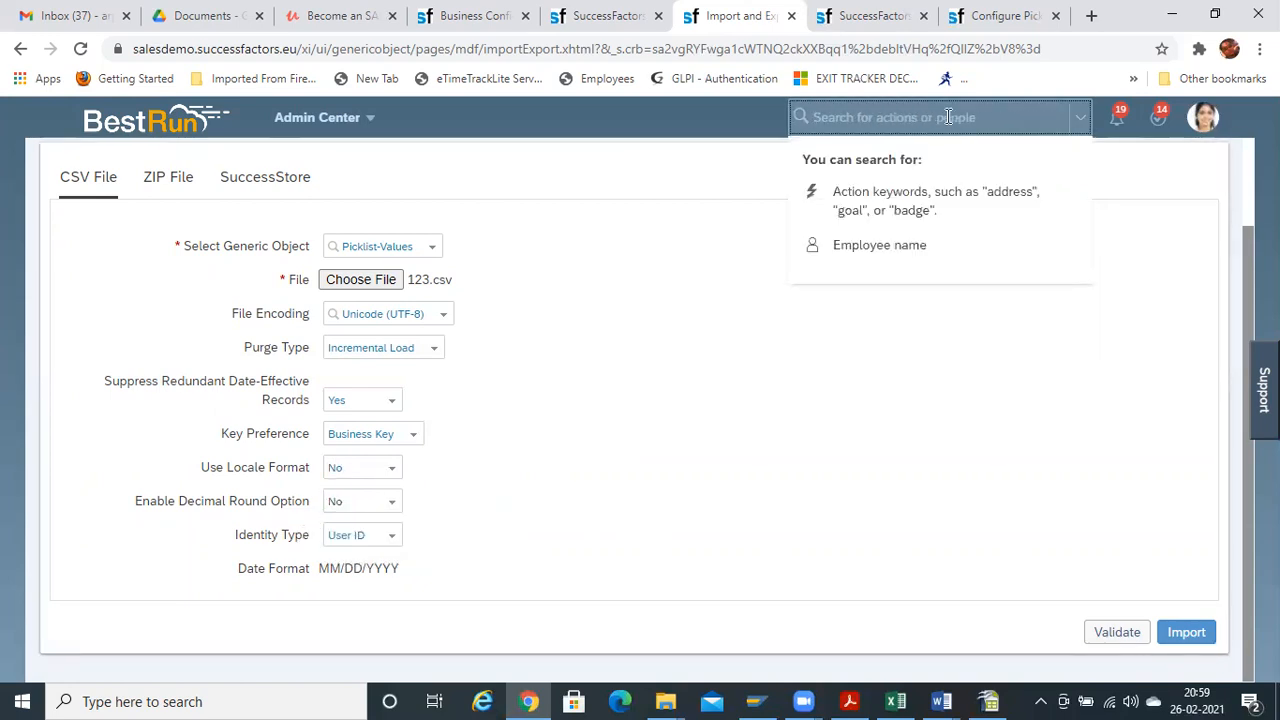
type("mo")
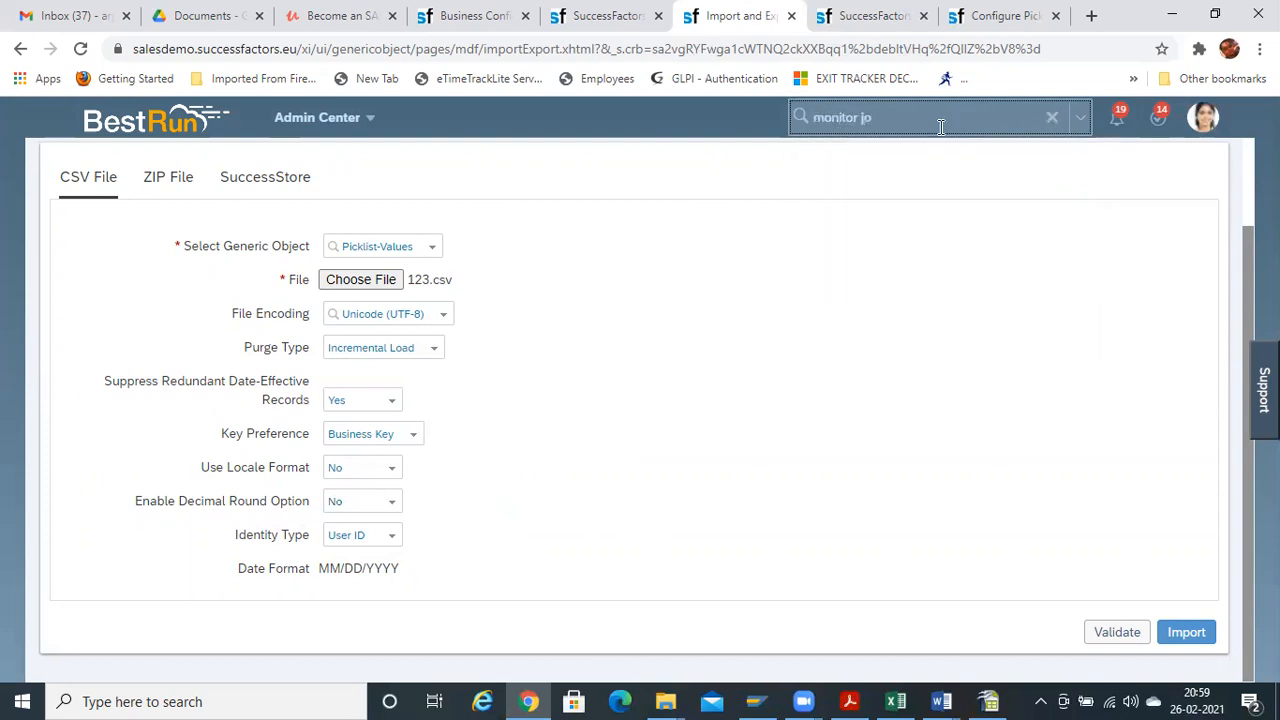
type("nitor jo")
left_click(874, 163)
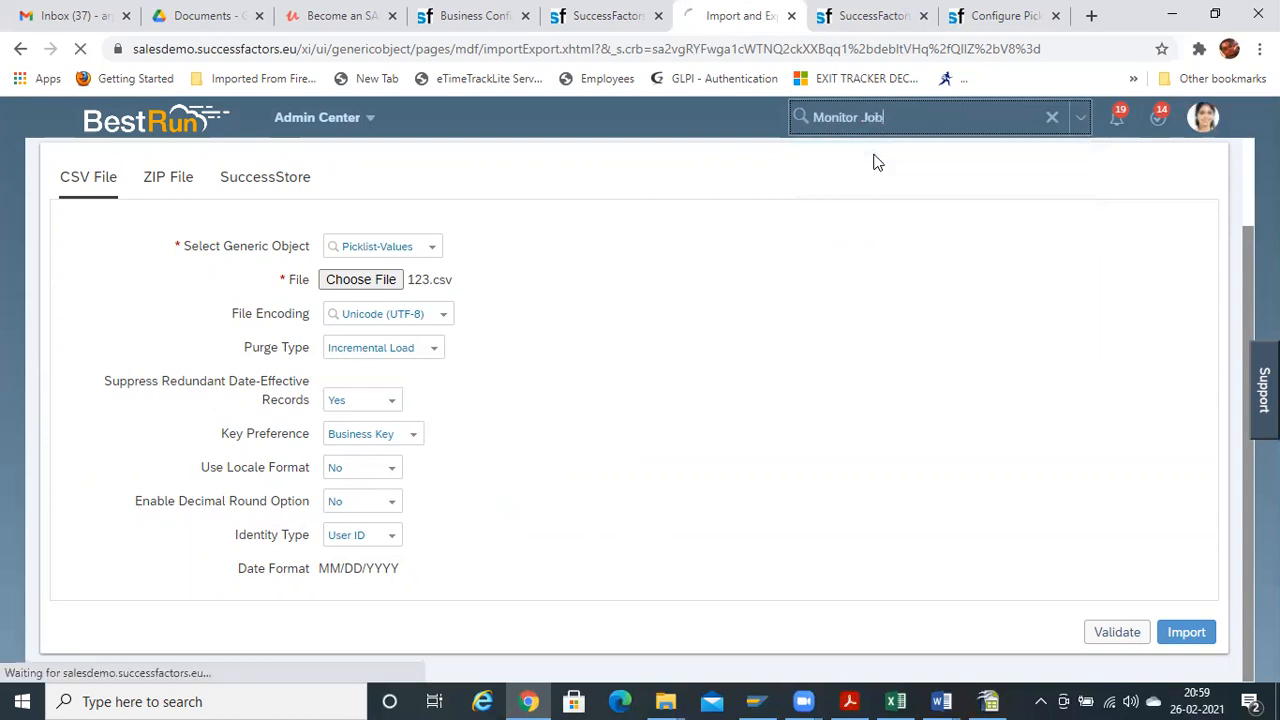
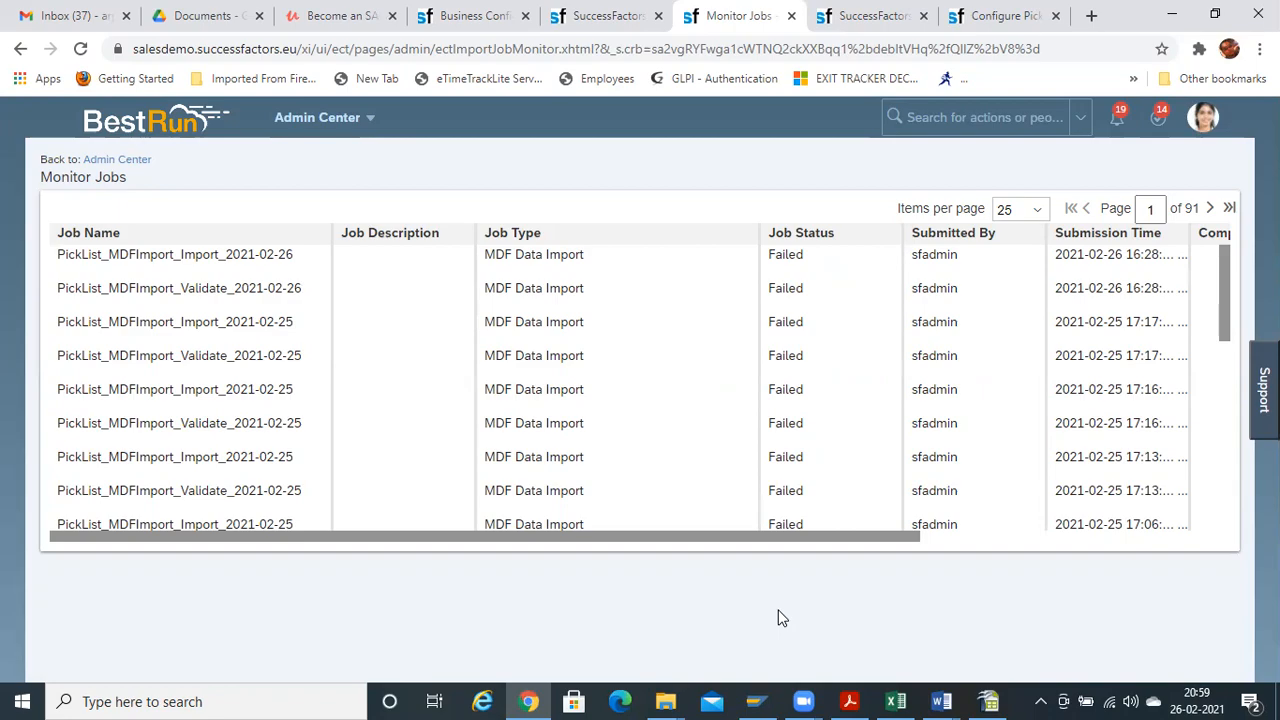
Leave Monitor Jobs and bring the Picklist-Values.csv spreadsheet forward in OpenOffice Calc
left_click(896, 701)
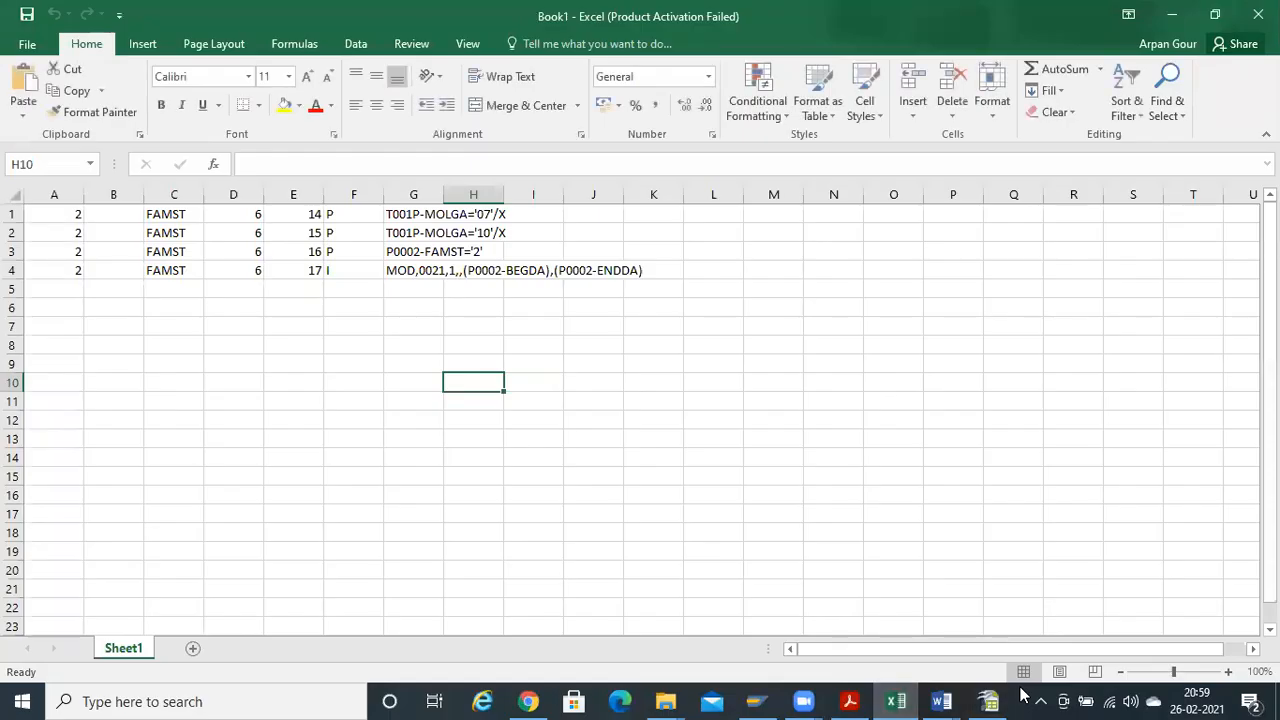
right_click(1022, 693)
left_click(990, 701)
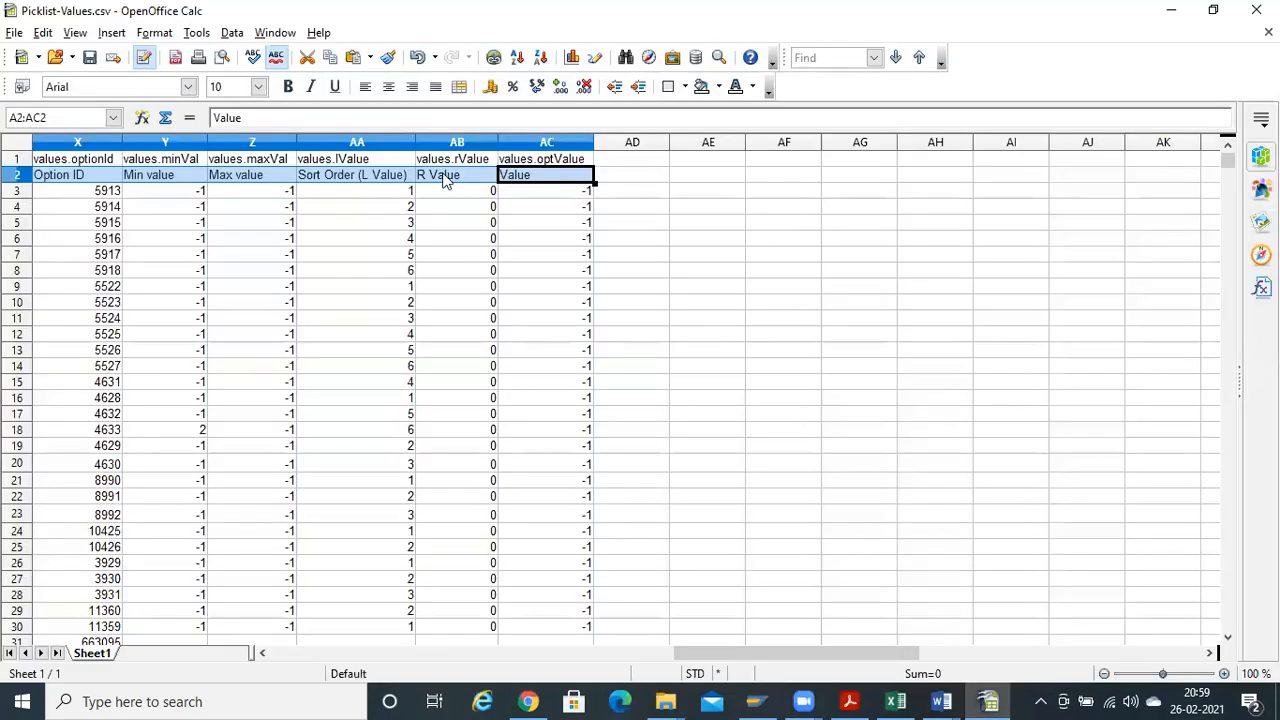
Turn on AutoFilter for the header row spanning columns A through AC
key("Home")
key("Up")
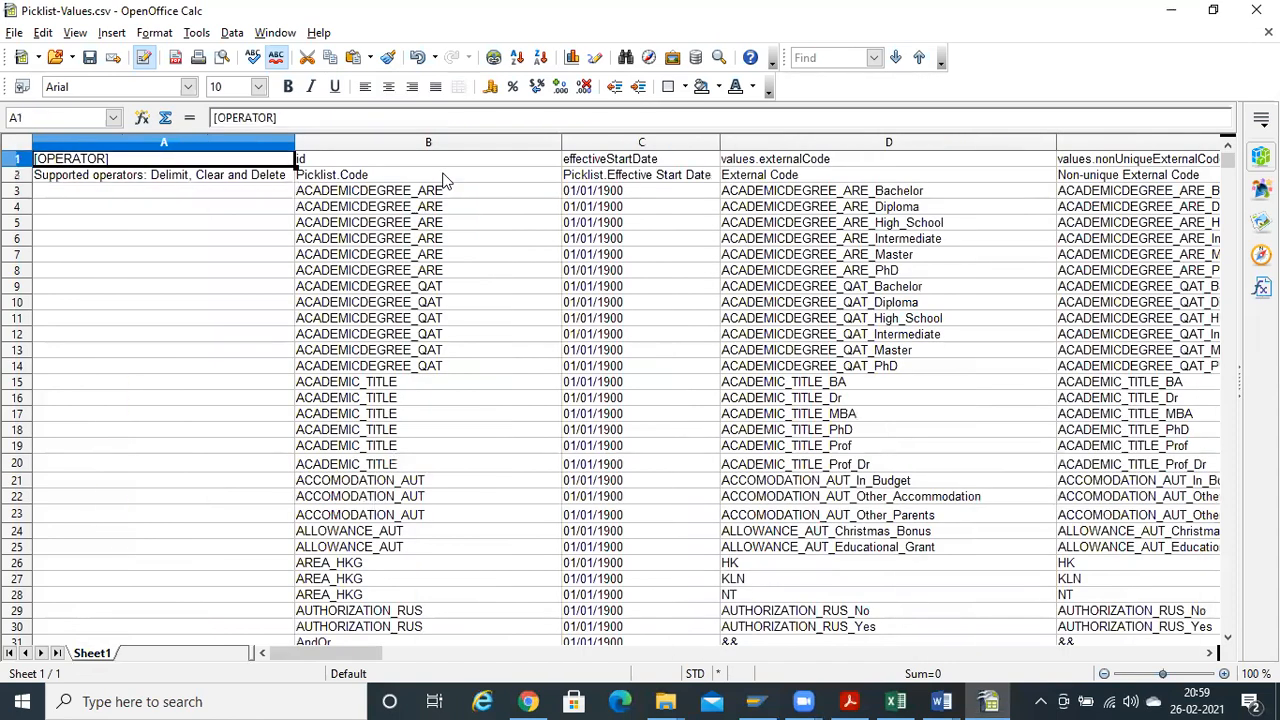
key("ctrl+shift+Right")
key("alt+d")
key("f")
key("Return")
key("ctrl+Home")
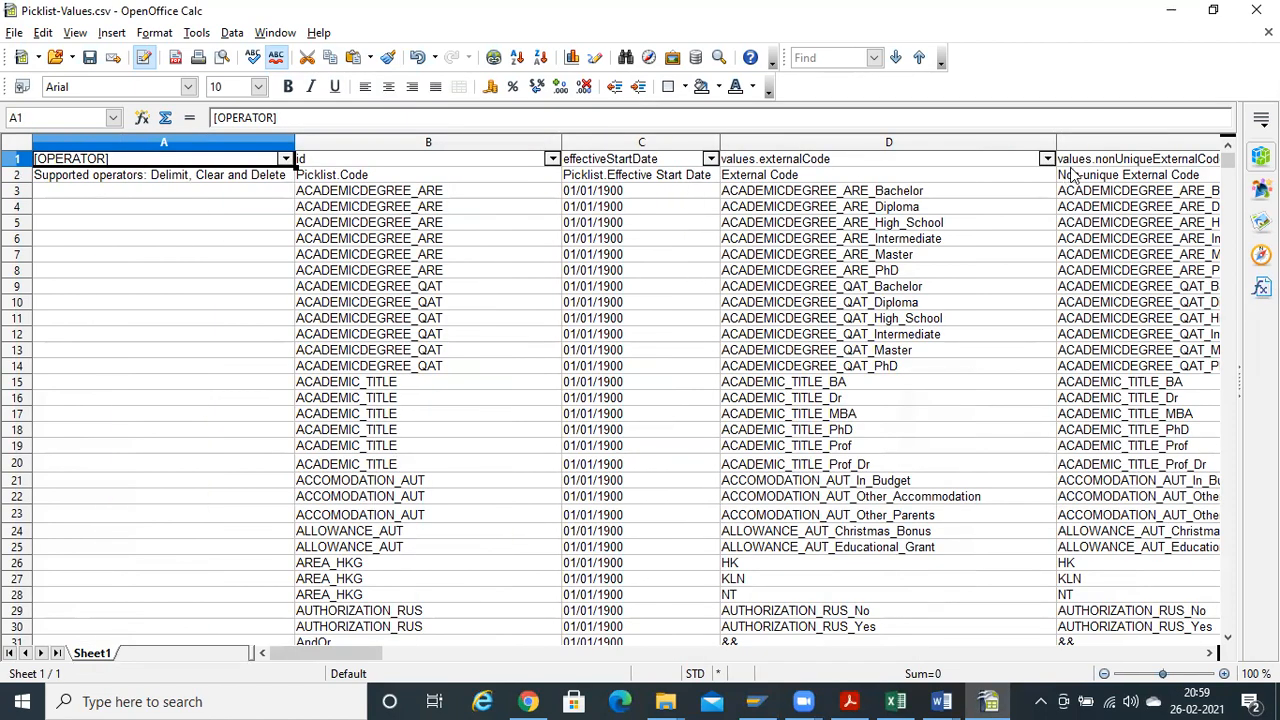
Filter the id column down to the Titles picklist
left_click(551, 160)
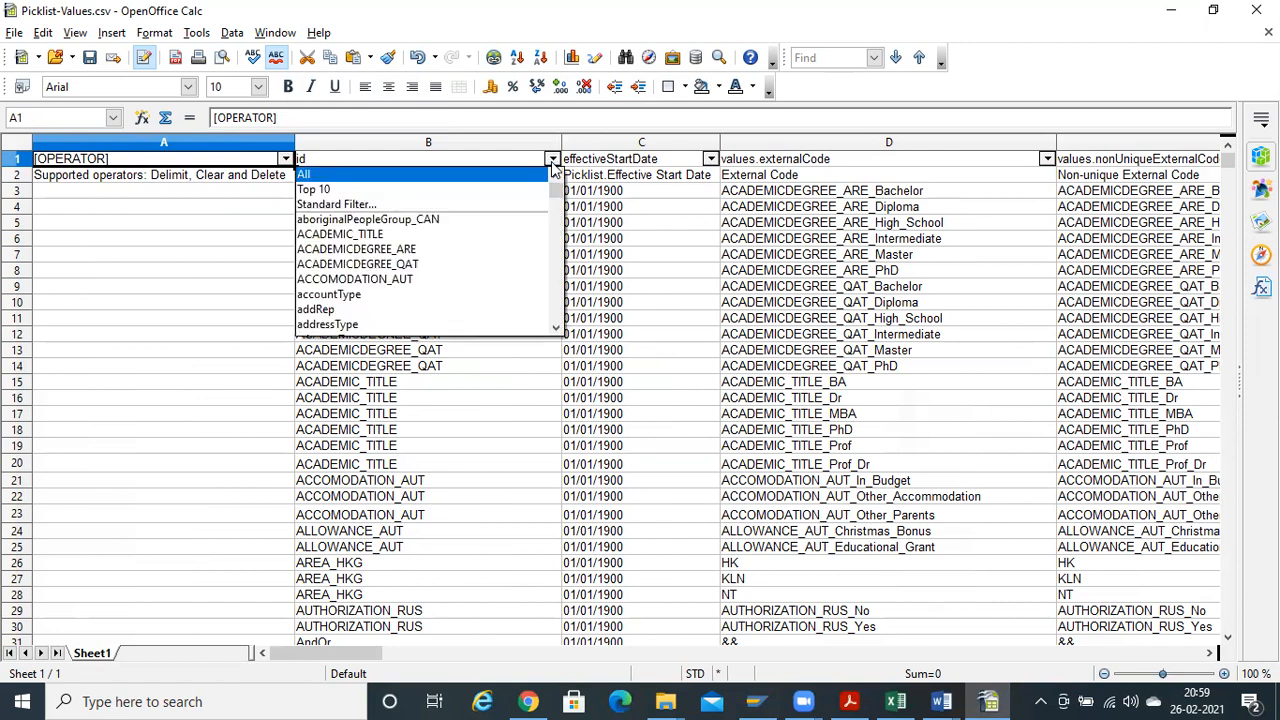
type("ti")
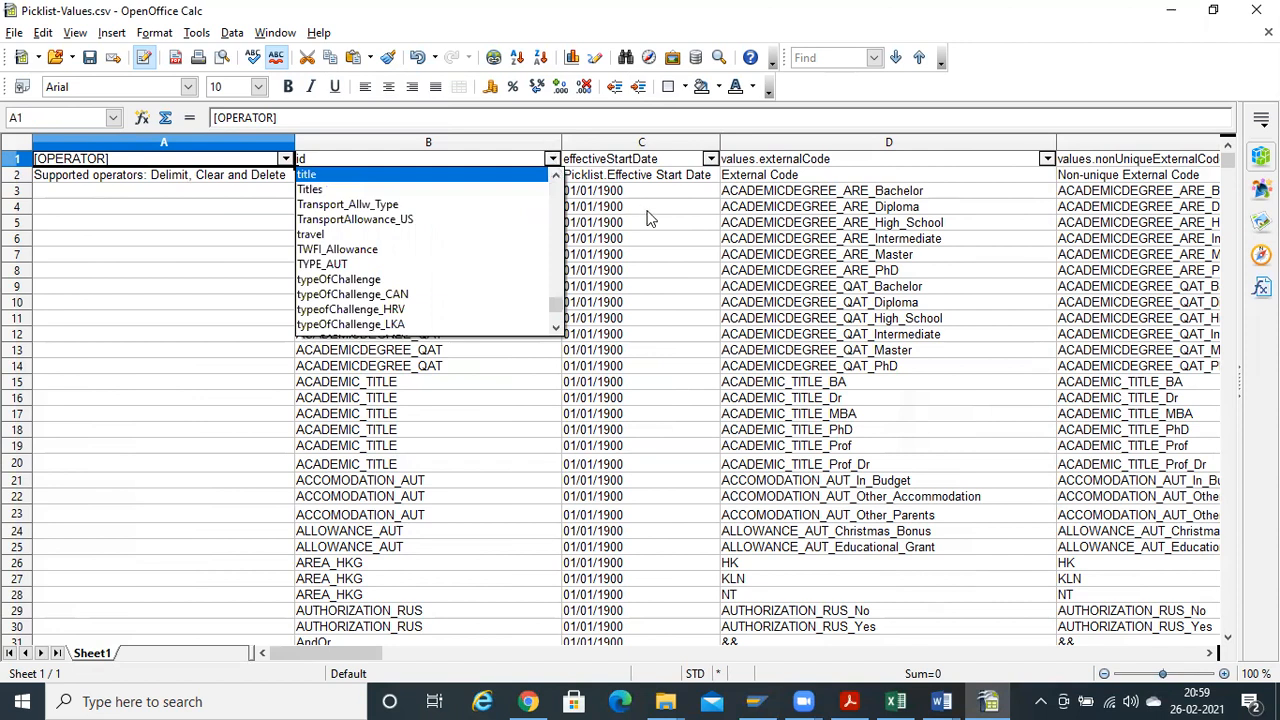
left_click(647, 212)
left_click(551, 160)
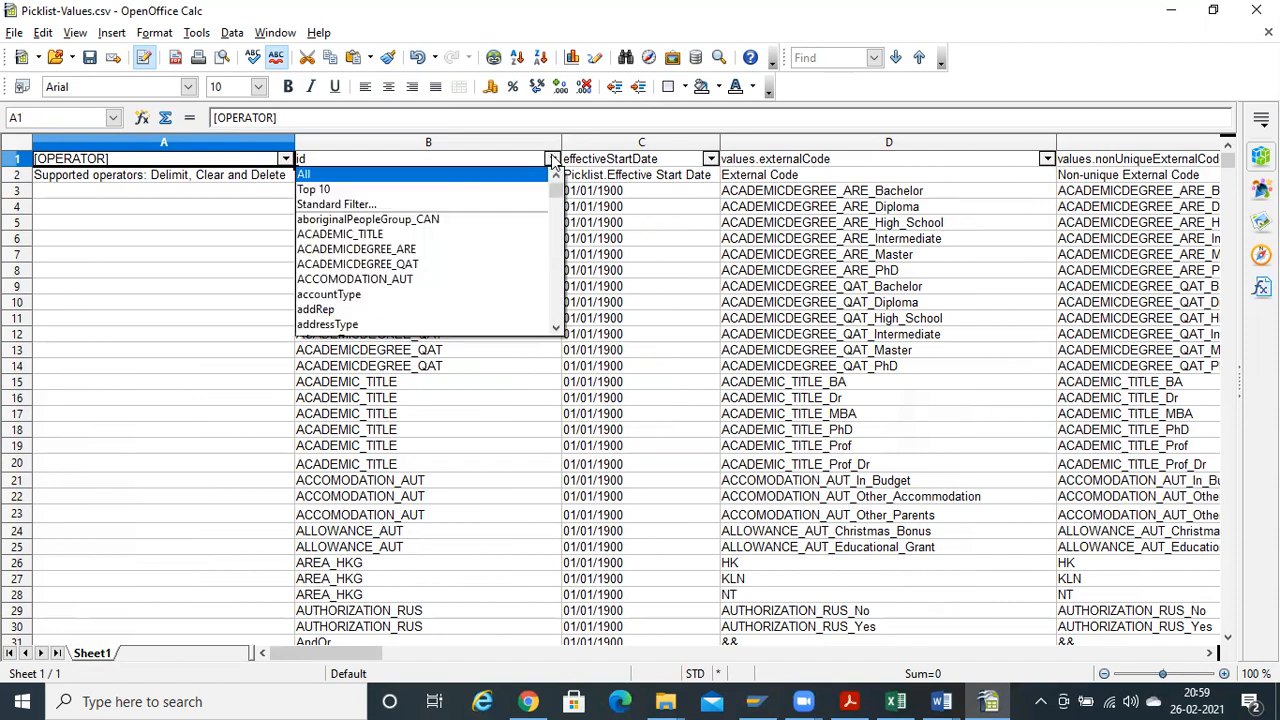
type("ti")
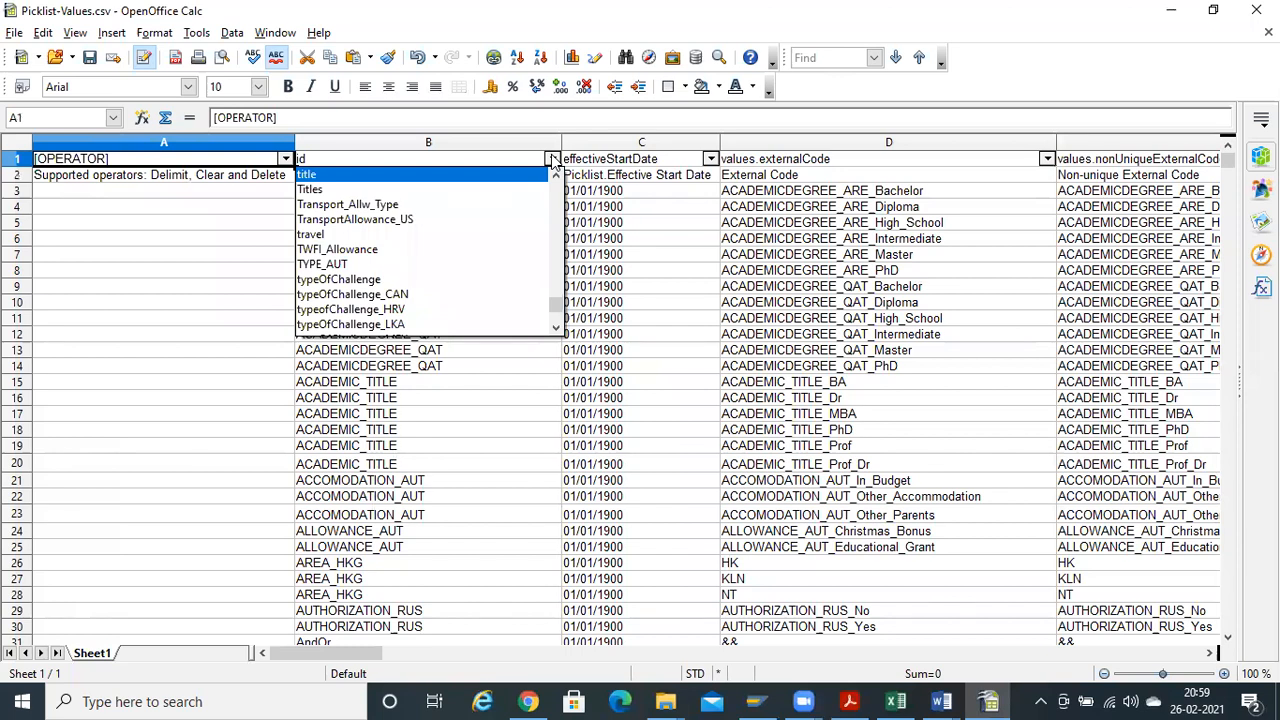
key("Down")
key("Return")
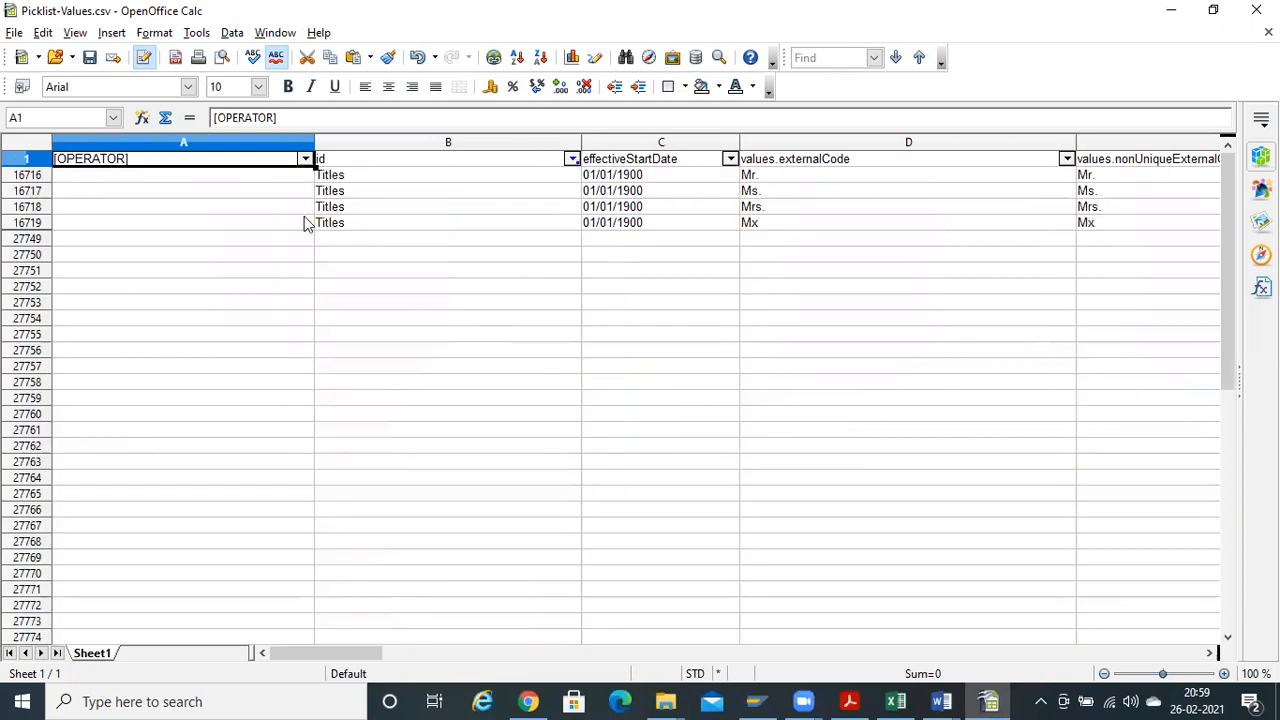
Select column A across the four Titles rows (Mr., Ms., Mrs., Mx), undoing a stray entry
key("Down")
type("0")
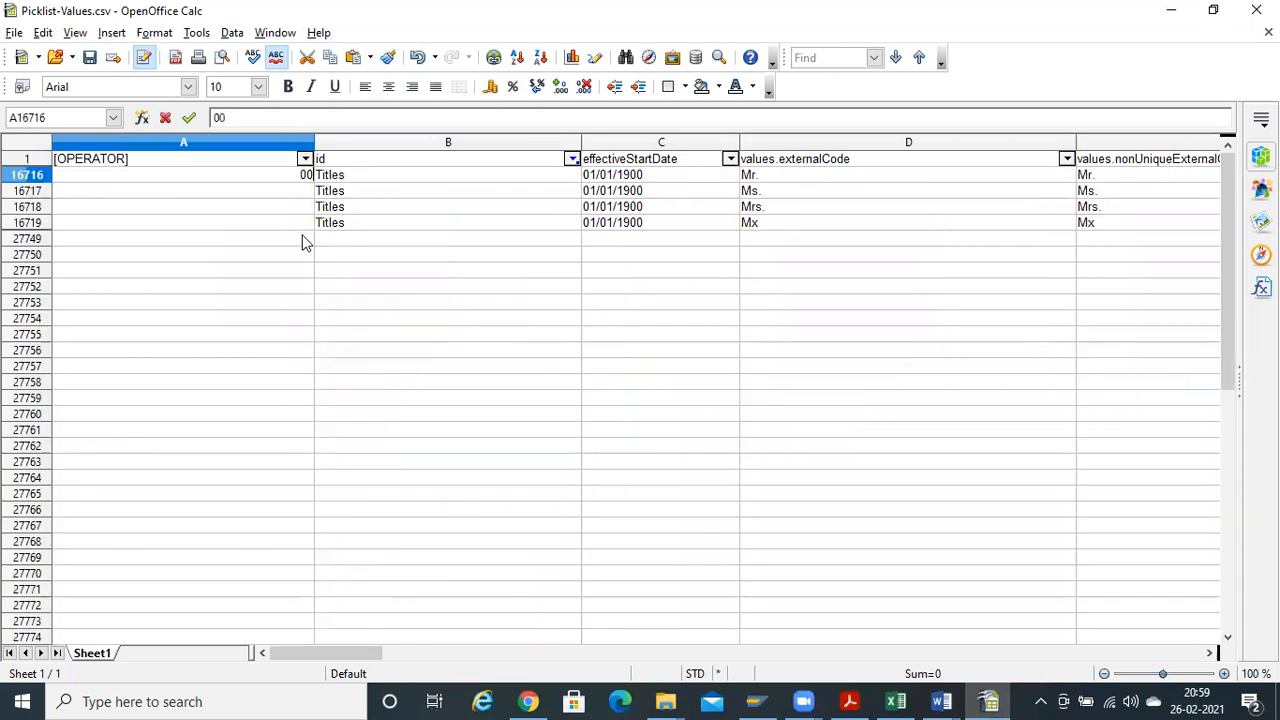
key("ctrl+z")
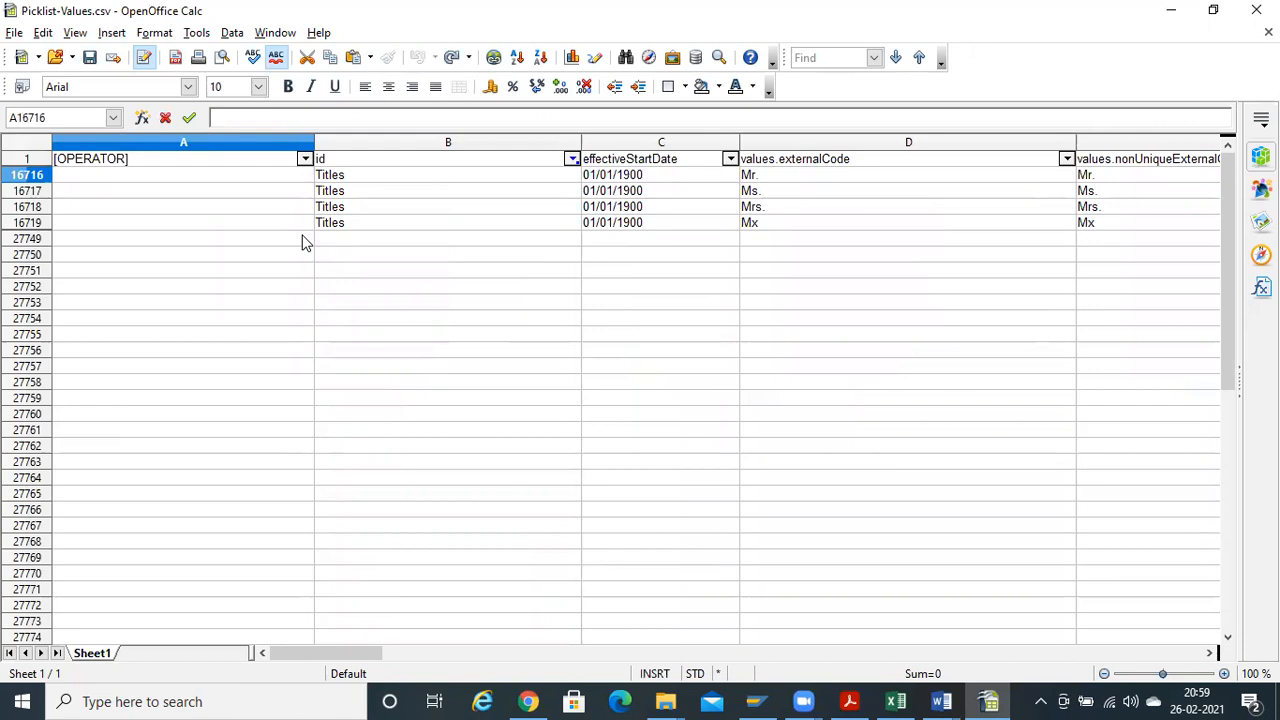
key("Up")
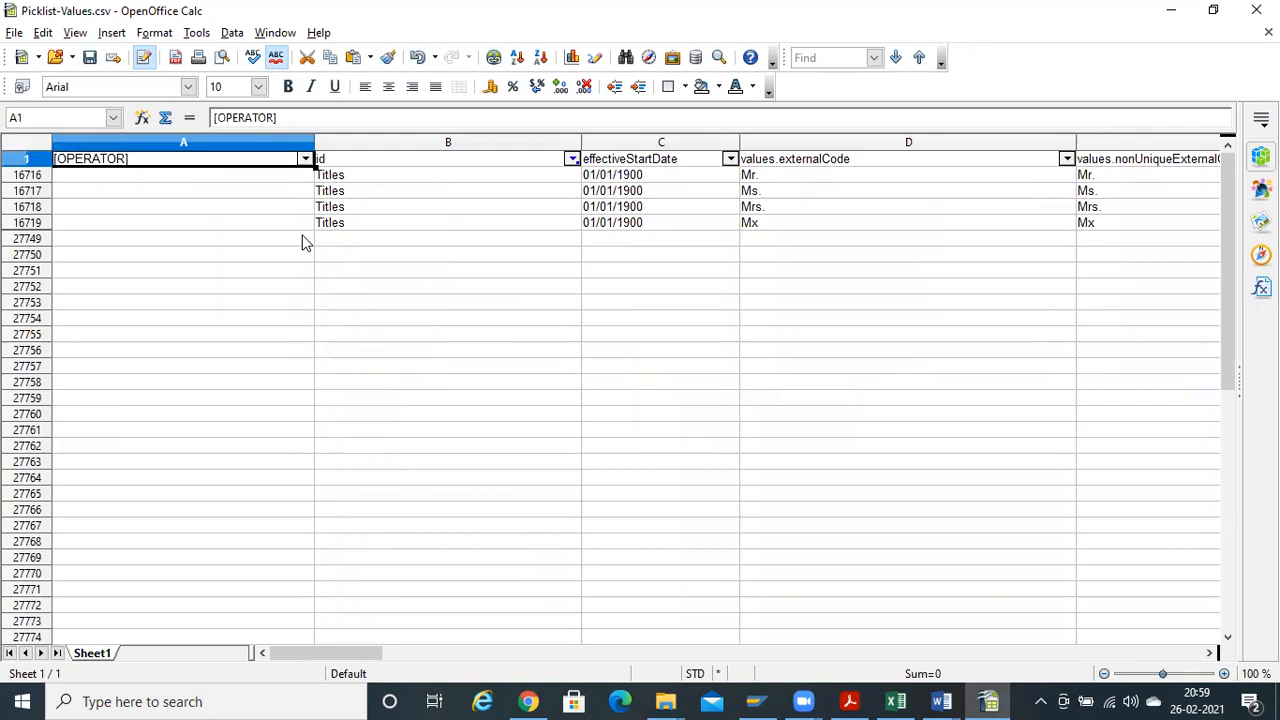
key("Down")
key("Right")
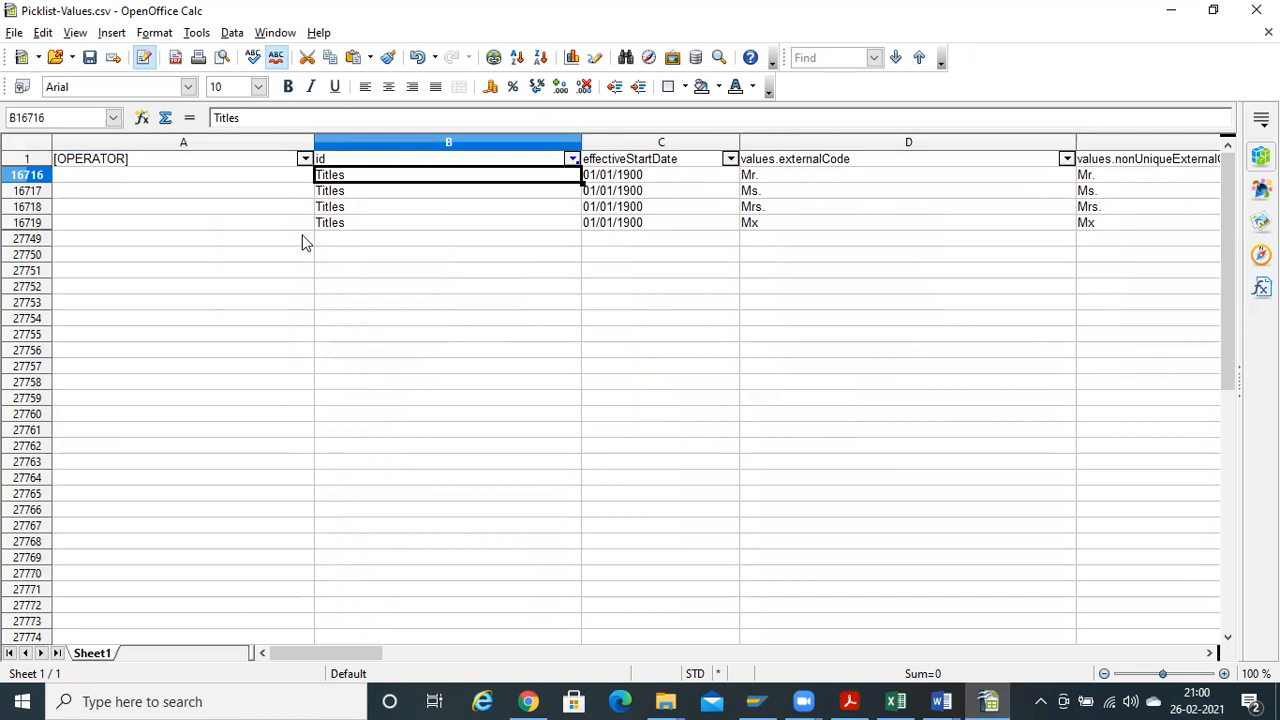
key("shift+Down")
key("shift+Down")
key("shift+Down")
key("shift+Down")
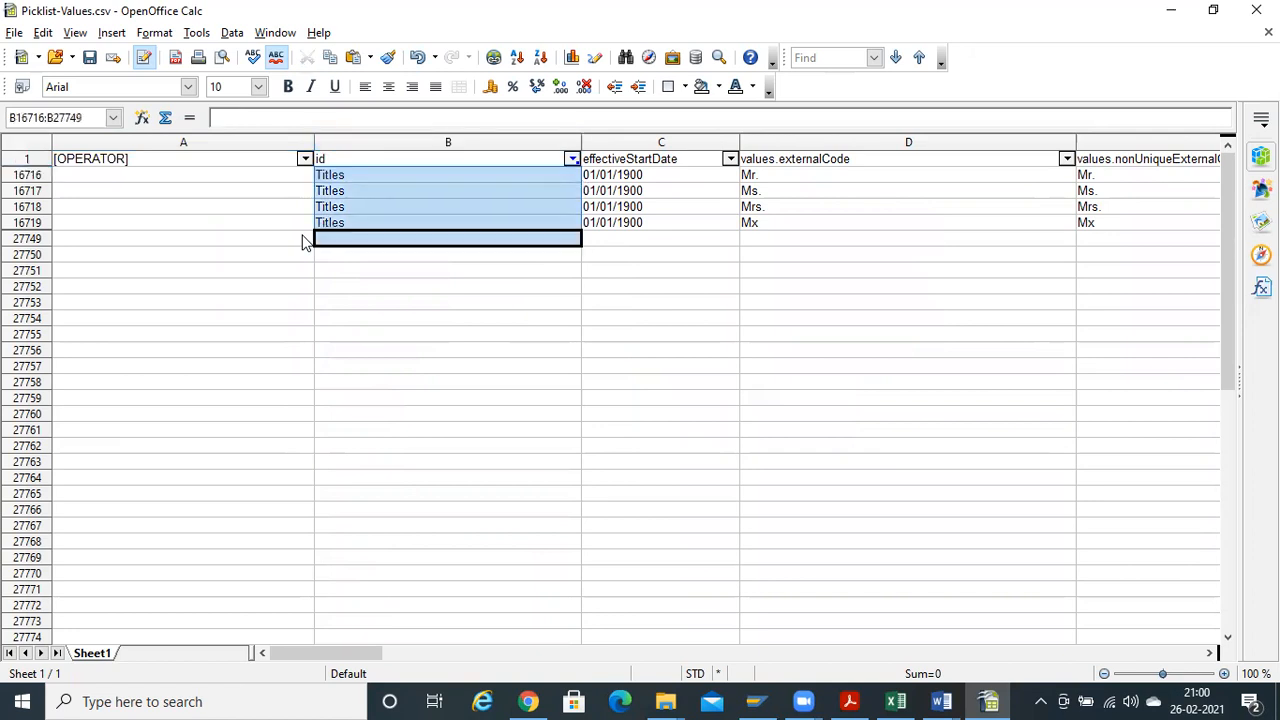
key("shift+Up")
key("Left")
key("Up")
key("Up")
key("Up")
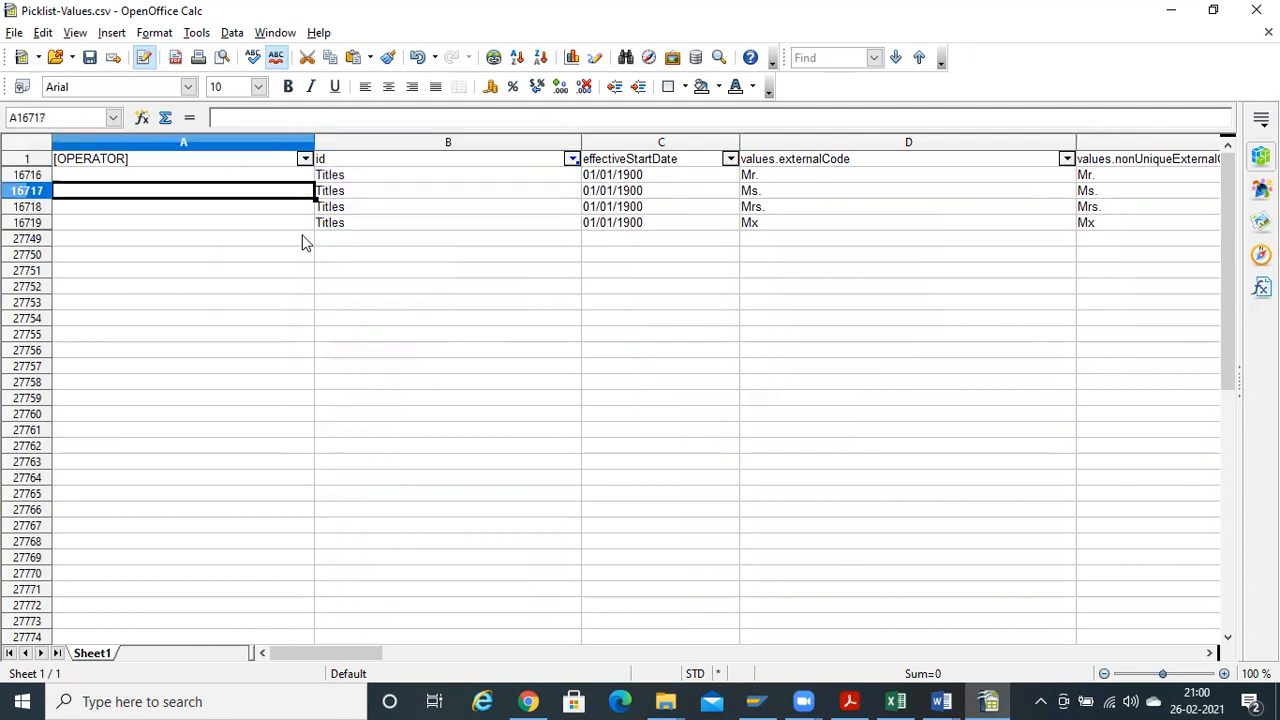
key("shift+Down")
key("shift+Down")
key("shift+Down")
Extend the selection over the four Titles rows through column AC
key("ctrl+shift+v")
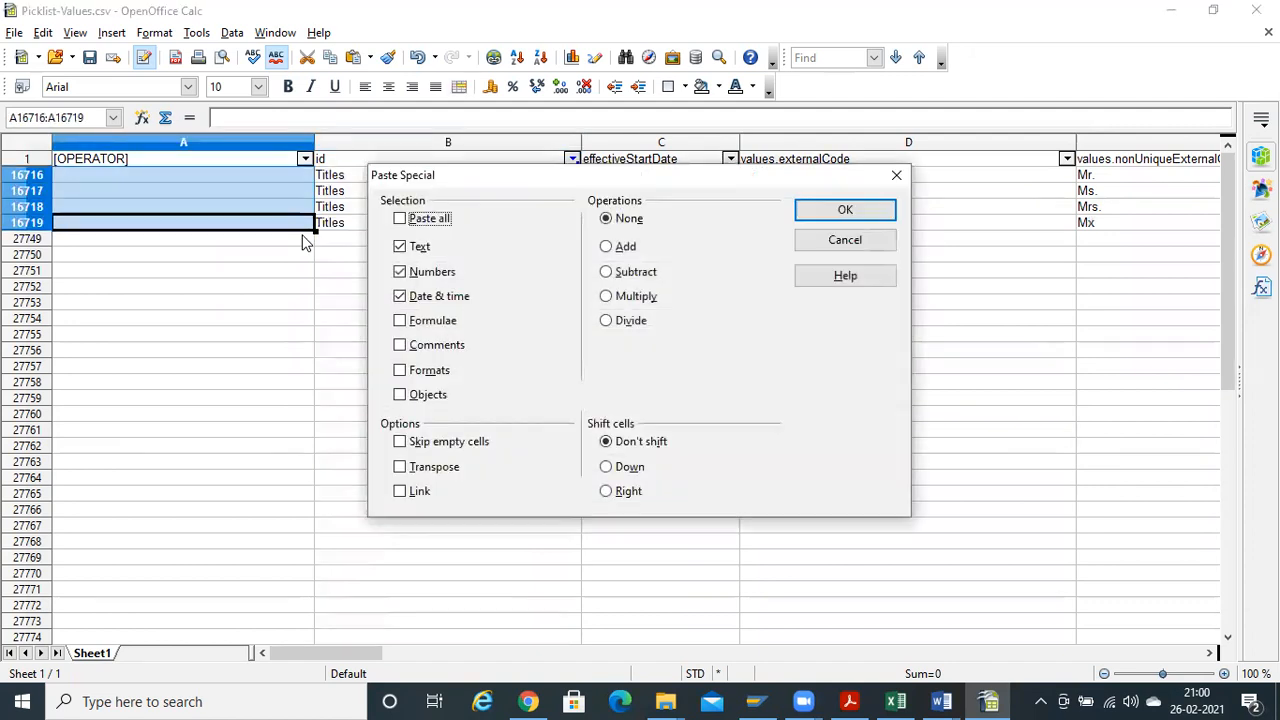
left_click(877, 212)
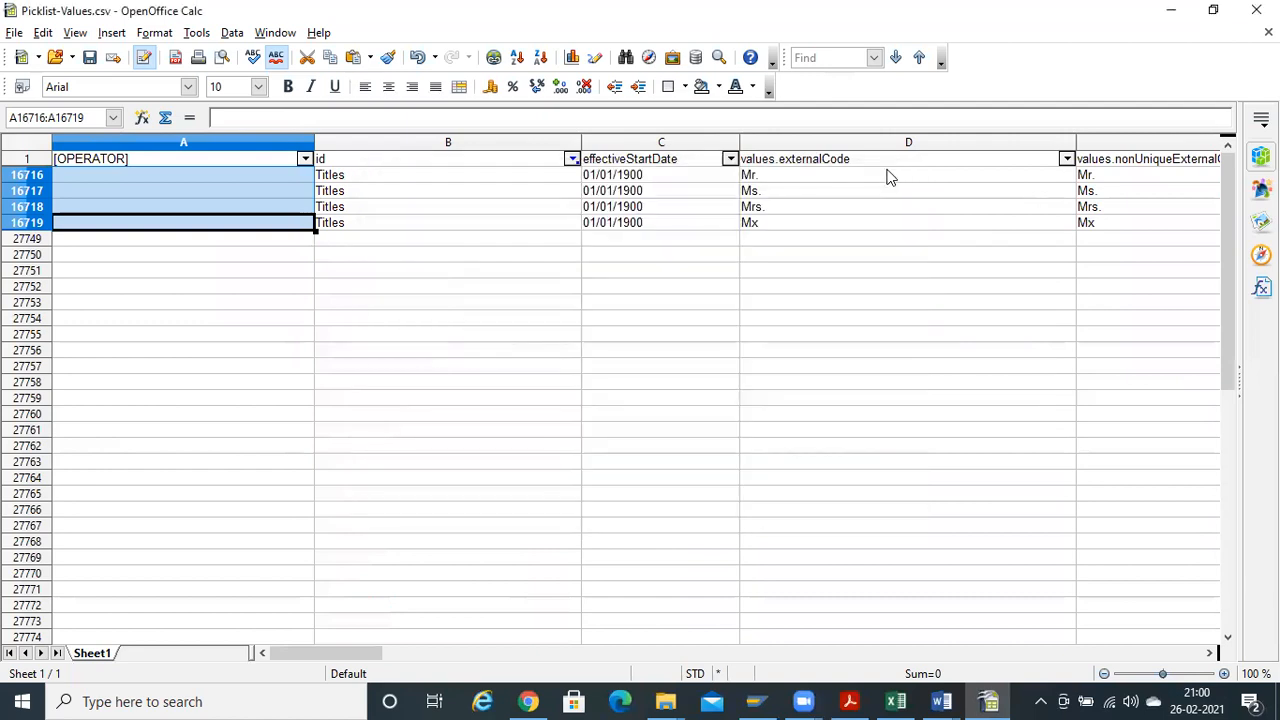
key("shift+Right")
key("shift+Right")
key("shift+Right")
key("shift+Right")
key("shift+Right")
key("shift+Right")
key("shift+Right")
key("shift+Right")
key("shift+Right")
key("shift+Right")
key("shift+Right")
key("shift+Right")
key("shift+Right")
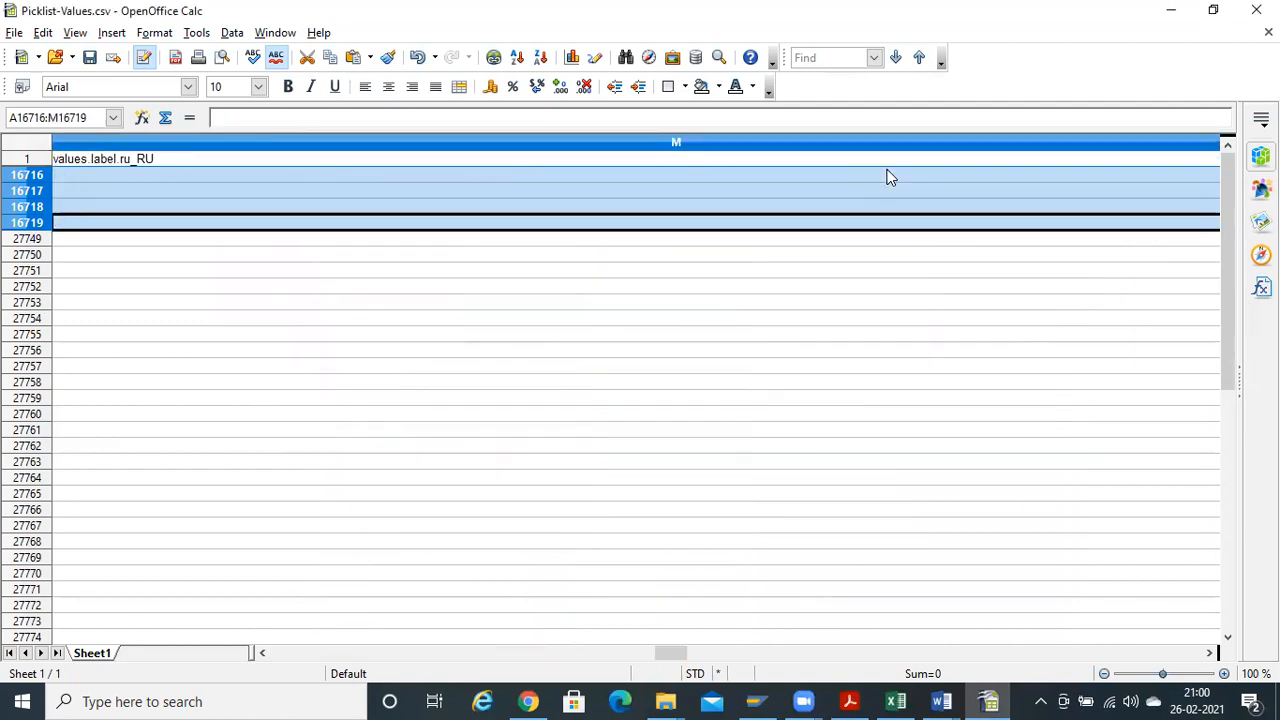
key("shift+Right")
key("shift+Right")
key("shift+Right")
key("shift+Right")
key("shift+Right")
key("shift+Right")
key("shift+Right")
key("shift+Right")
key("shift+Right")
key("shift+Right")
key("shift+Right")
key("shift+Right")
key("shift+Right")
key("shift+Right")
key("shift+Right")
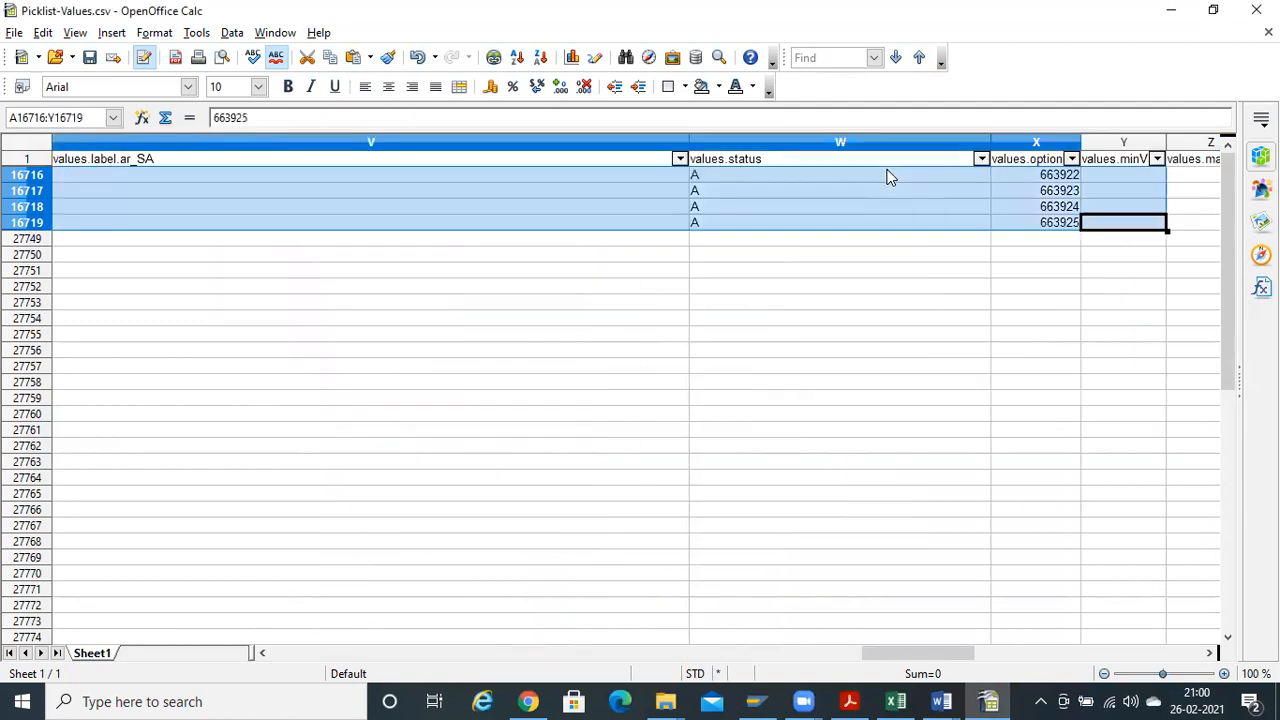
key("shift+Right")
key("shift+Right")
key("shift+Right")
key("shift+Right")
key("shift+Right")
key("shift+Right")
key("shift+Right")
key("shift+Right")
key("shift+Right")
key("shift+Right")
key("shift+Right")
key("shift+Left")
key("shift+Left")
key("shift+Left")
key("shift+Left")
key("shift+Left")
key("shift+Left")
key("shift+Left")
key("shift+Left")
key("shift+Left")
key("shift+Left")
key("shift+Left")
key("shift+Left")
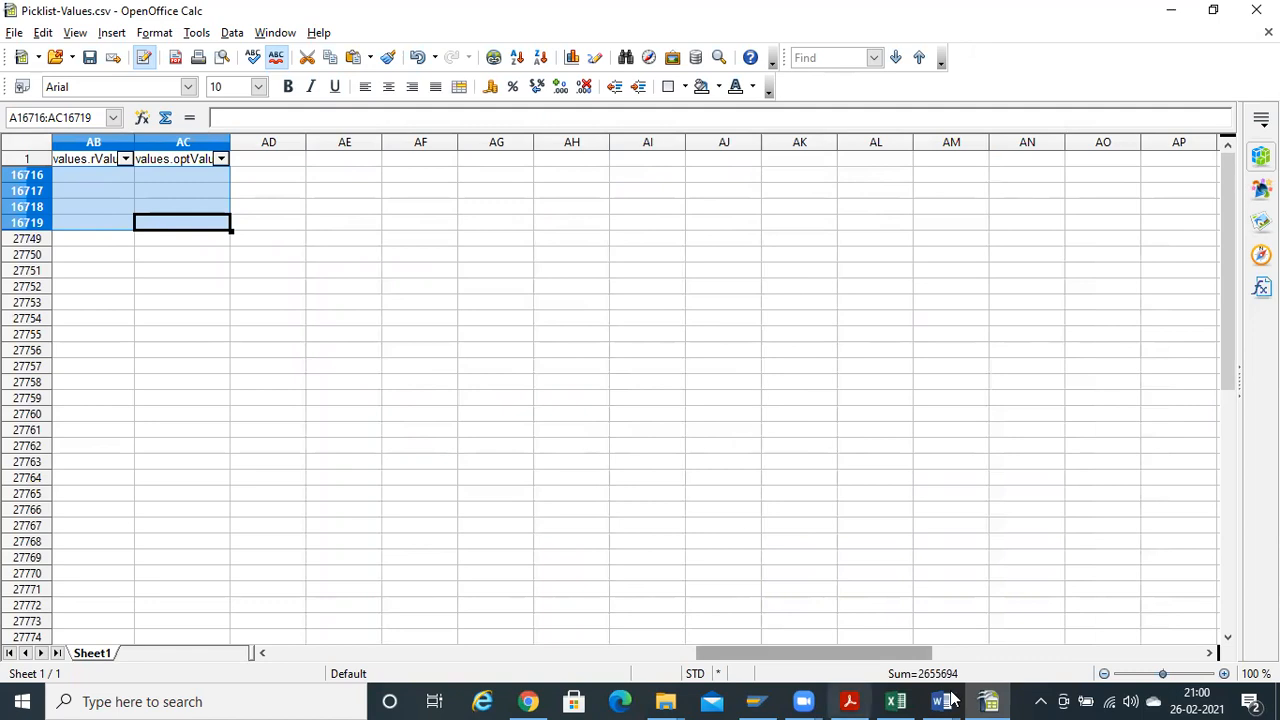
Paste the four Titles rows into a new blank Excel workbook starting at row 3
left_click(896, 701)
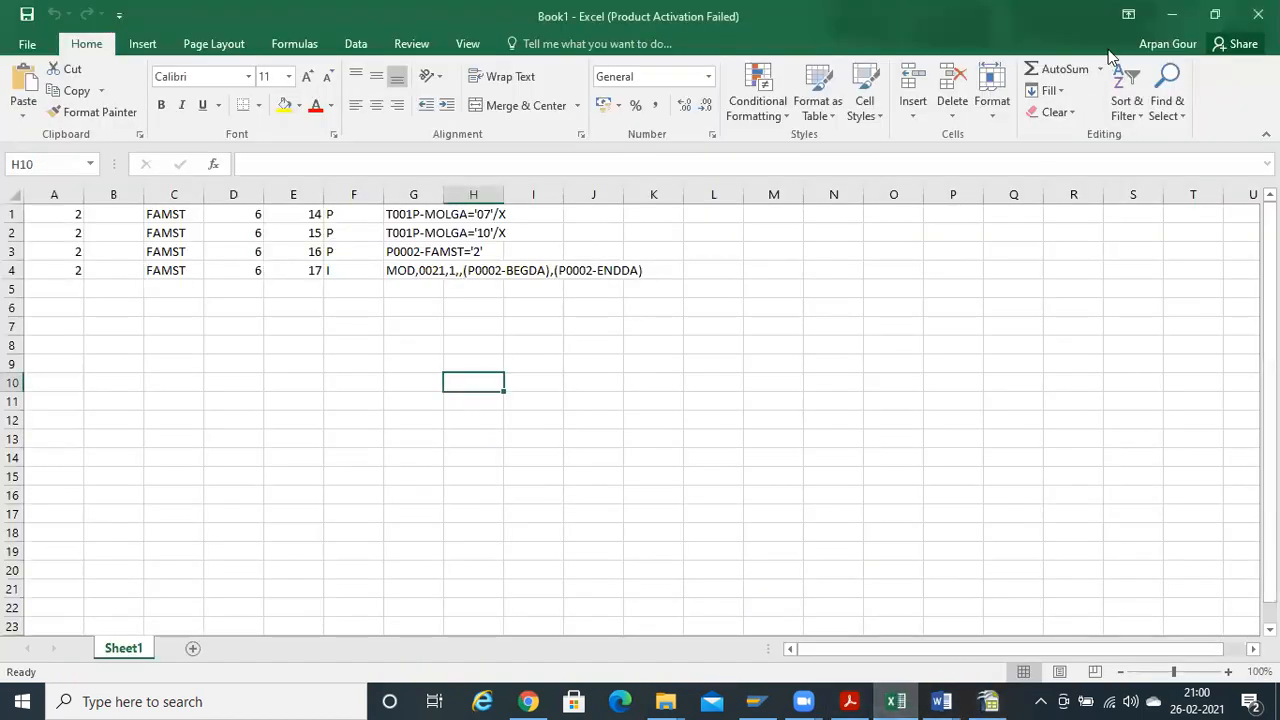
key("ctrl+n")
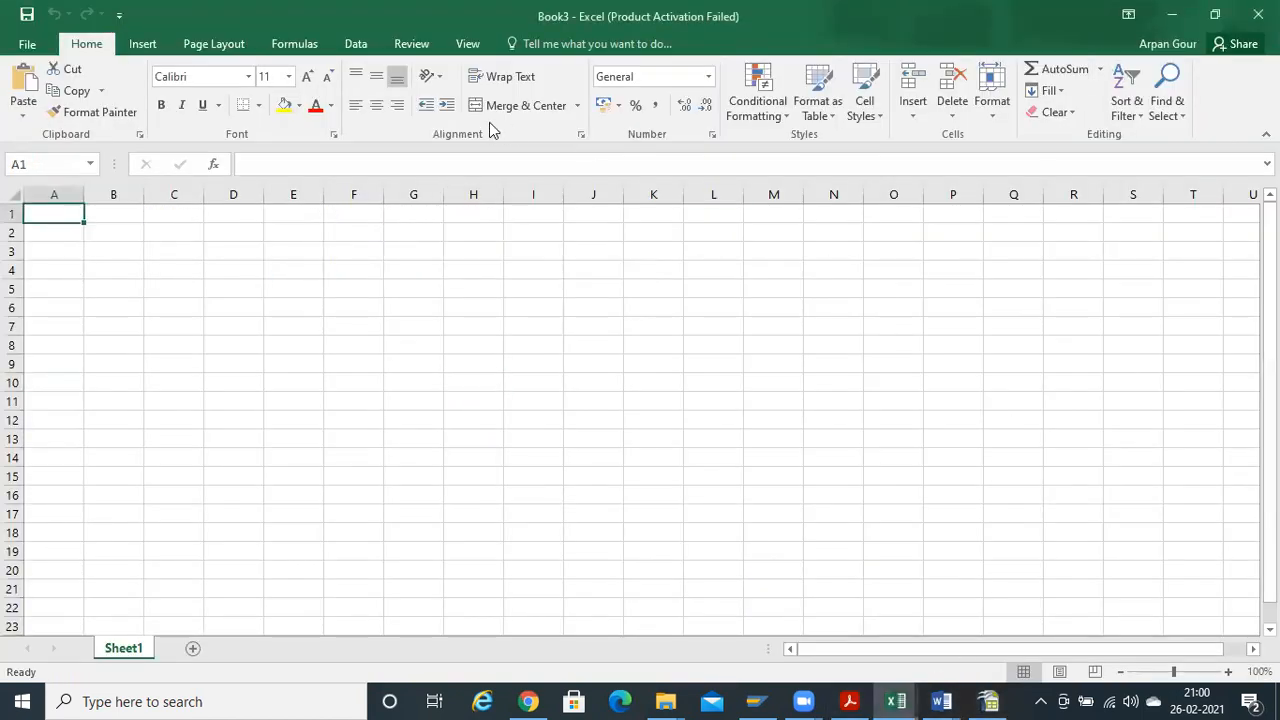
key("Down")
key("Down")
key("ctrl+v")
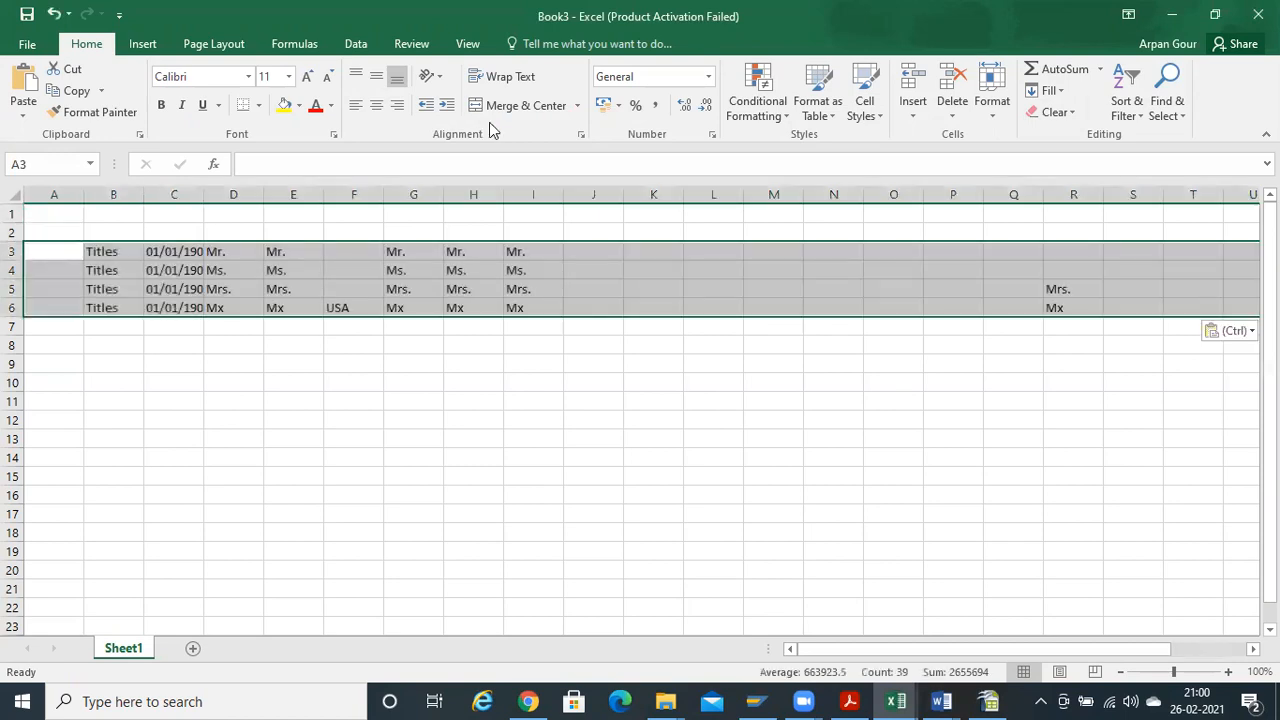
key("ctrl+Home")
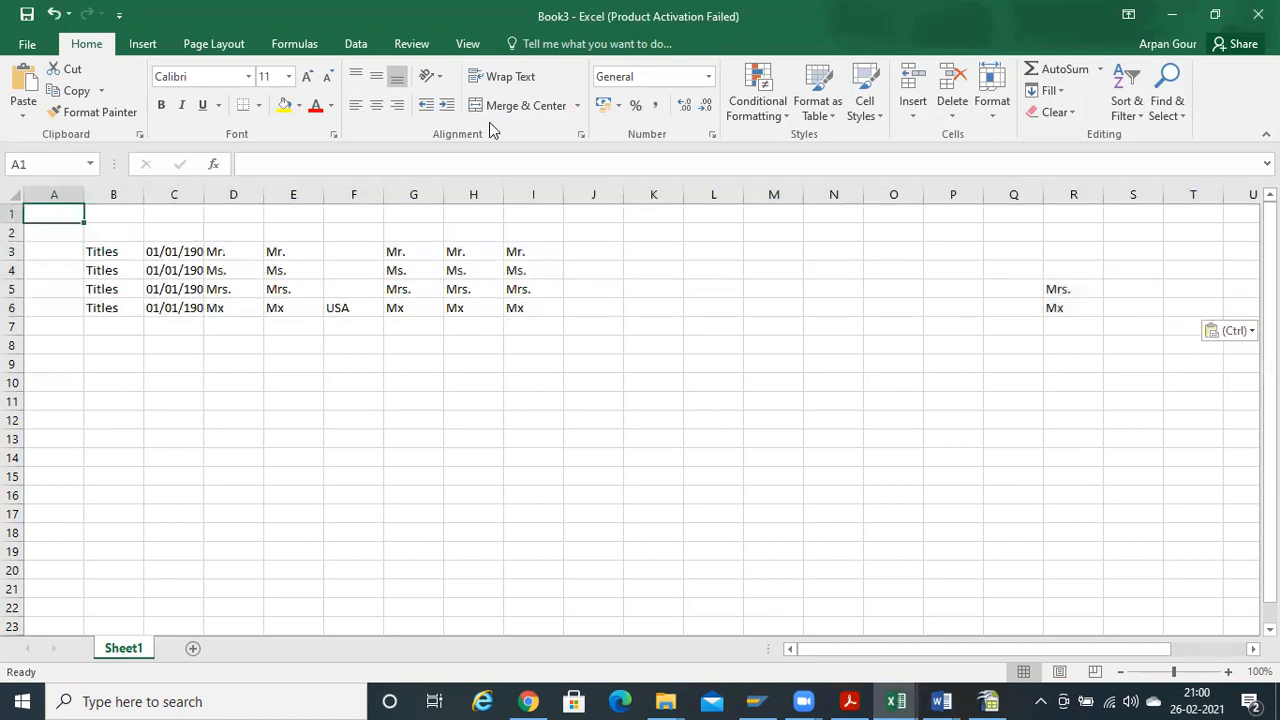
Switch through the open windows back to Picklist-Values.csv in OpenOffice Calc
key("alt+Tab")
key("Home")
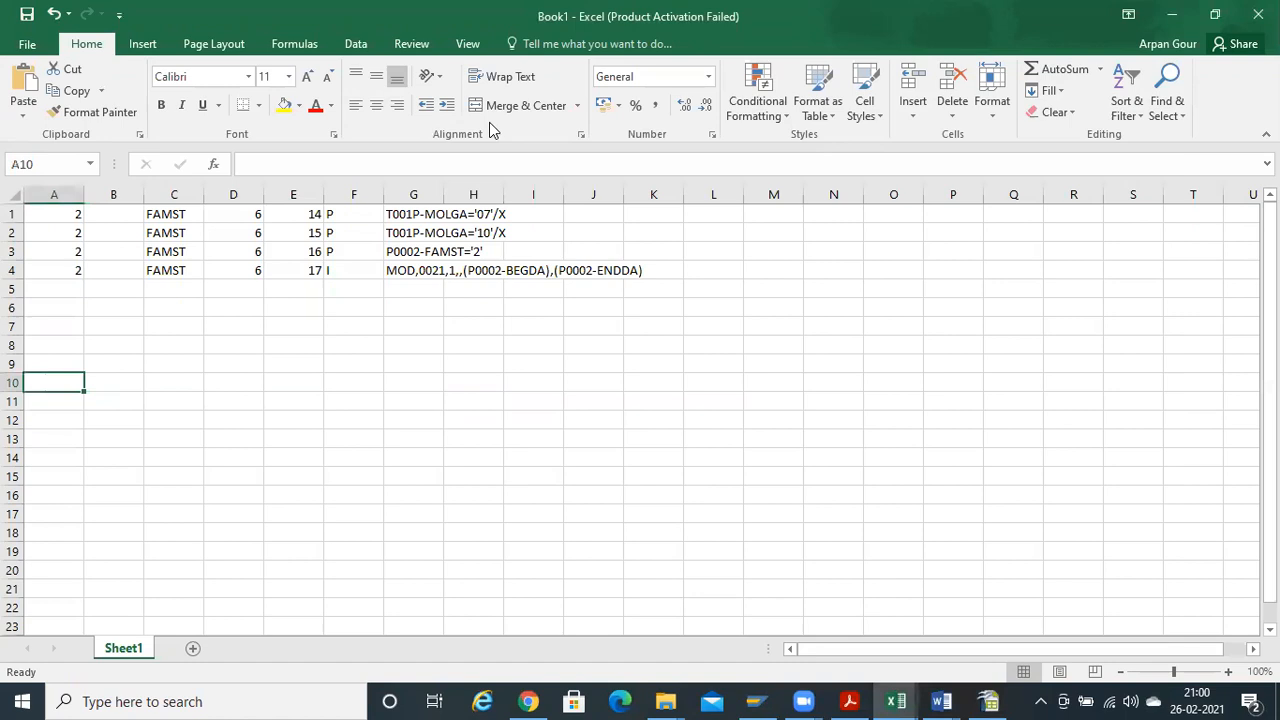
key("ctrl+Up")
key("ctrl+Up")
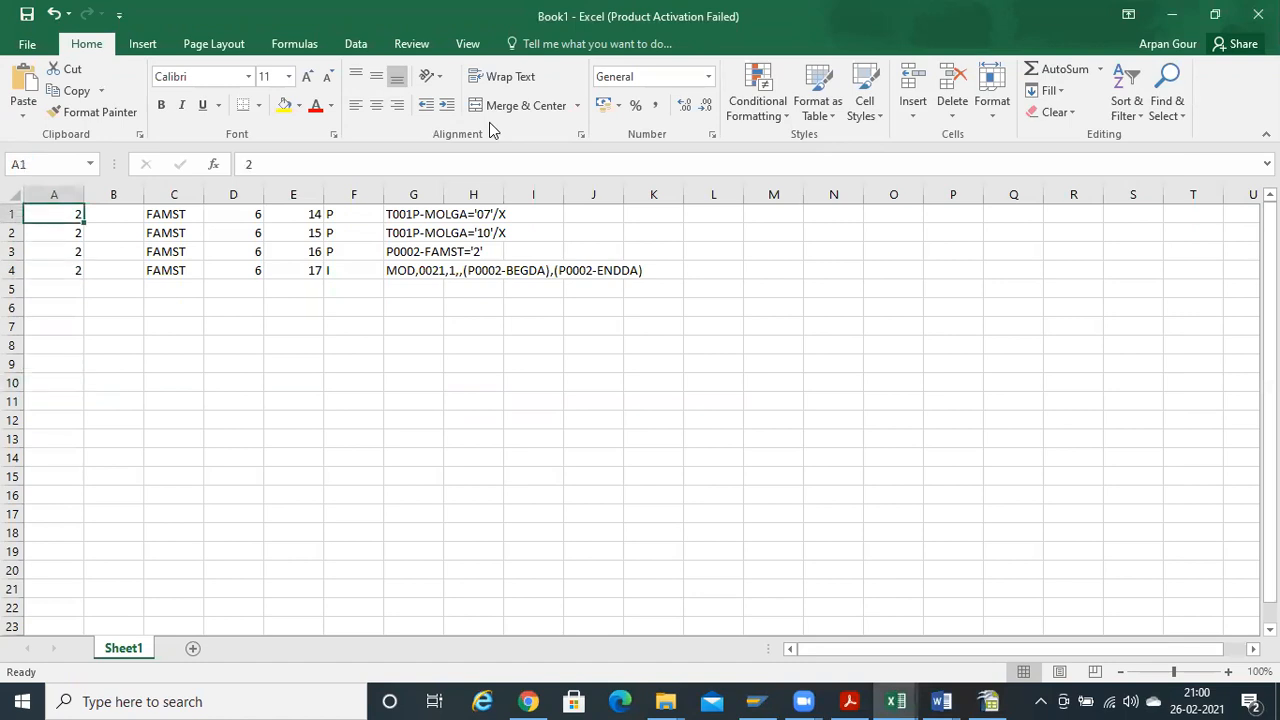
key("Right")
key("Right")
key("alt+Tab")
key("alt+Tab")
key("alt+Tab")
key("ctrl+Up")
Turn off the AutoFilter so all picklist rows show again
key("Home")
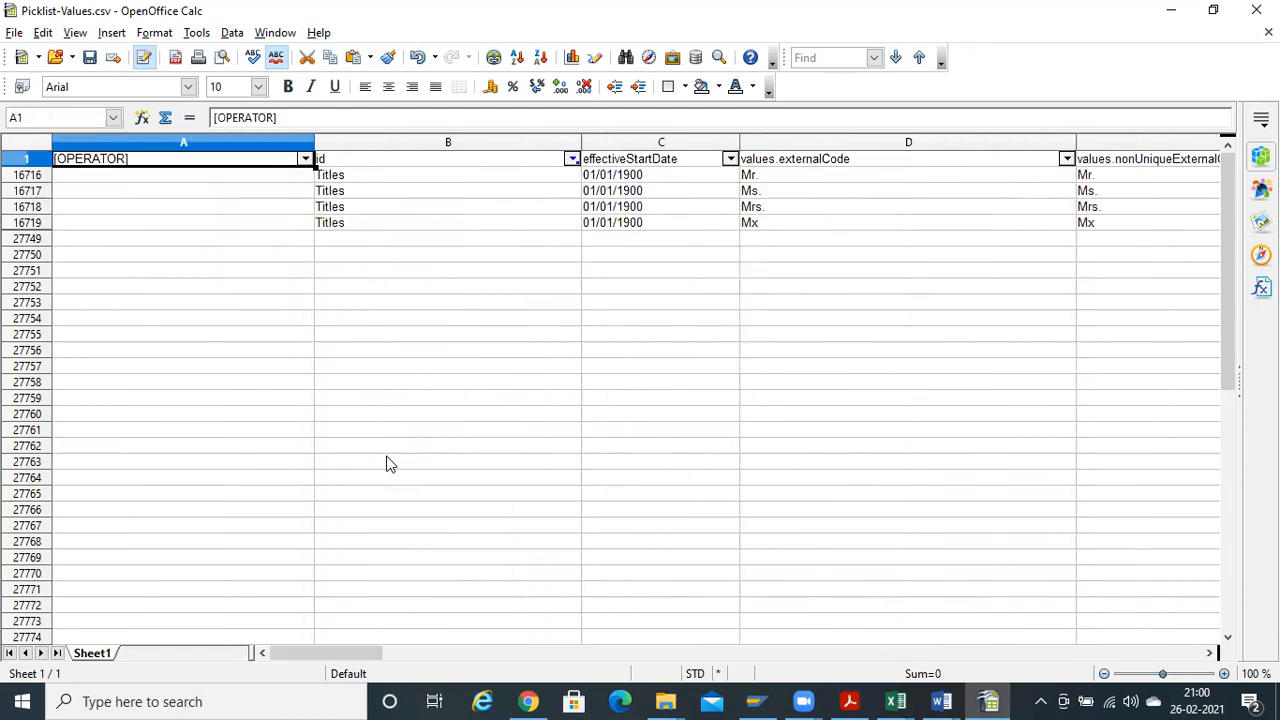
key("ctrl+shift+Right")
key("alt+d")
key("f")
key("f")
key("Home")
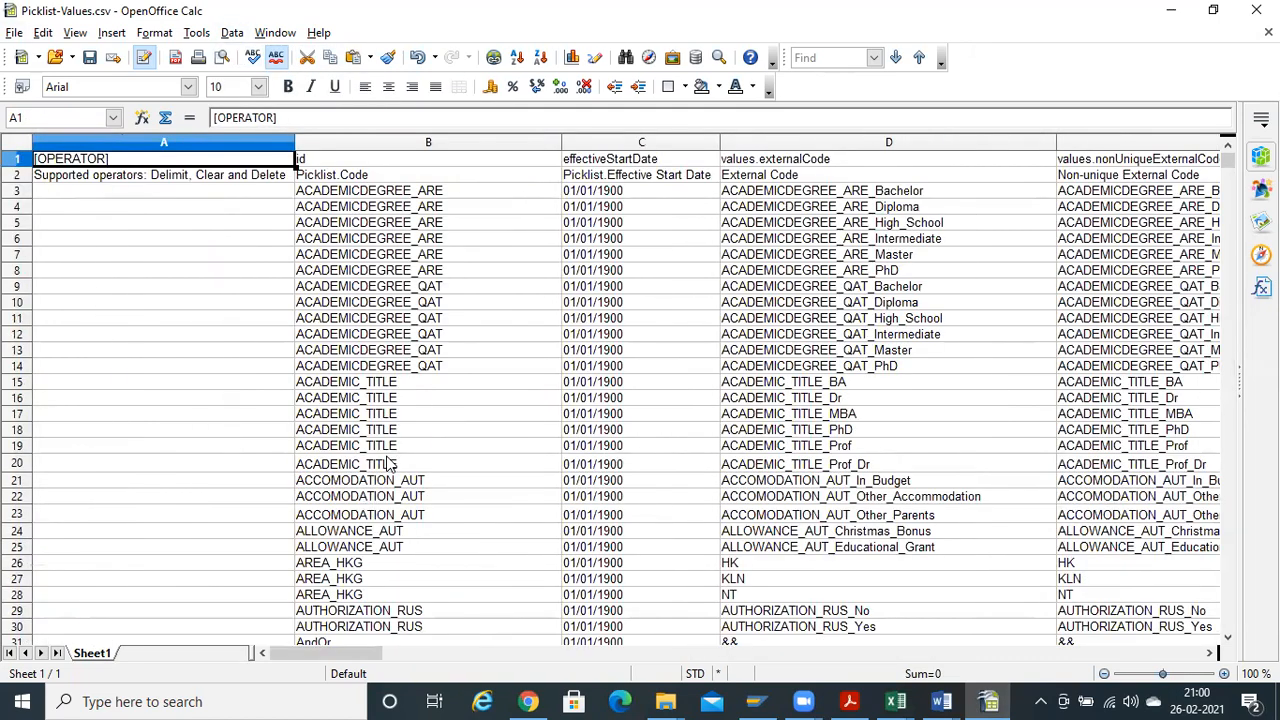
Select the two header rows A1:AC2 and switch to Excel Book3
key("shift+Down")
key("ctrl+shift+Right")
key("ctrl+shift+Right")
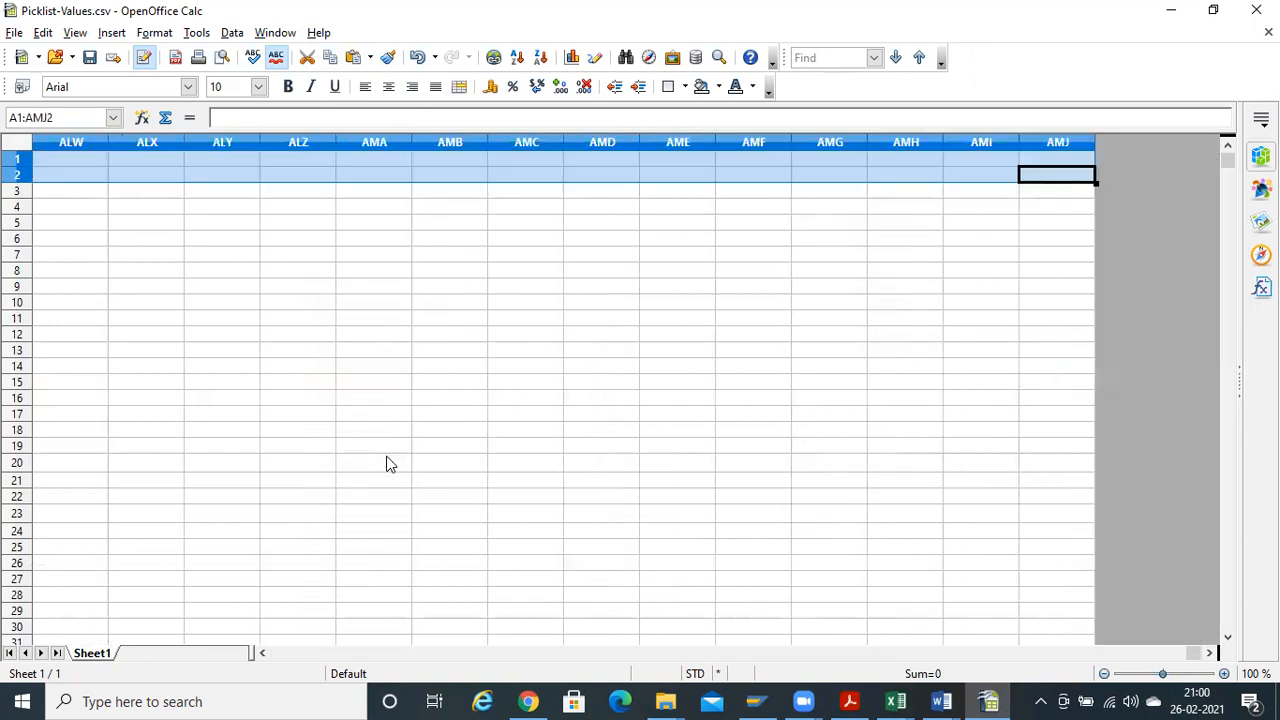
key("ctrl+shift+Left")
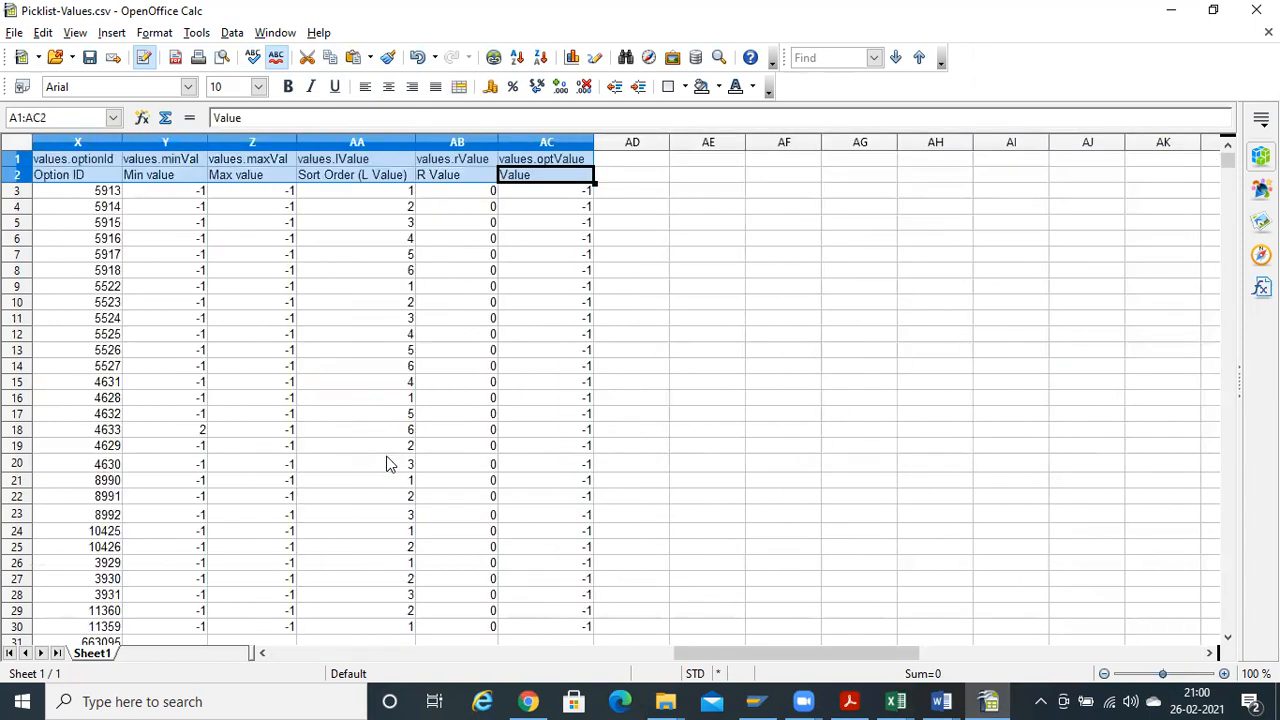
key("alt+Tab")
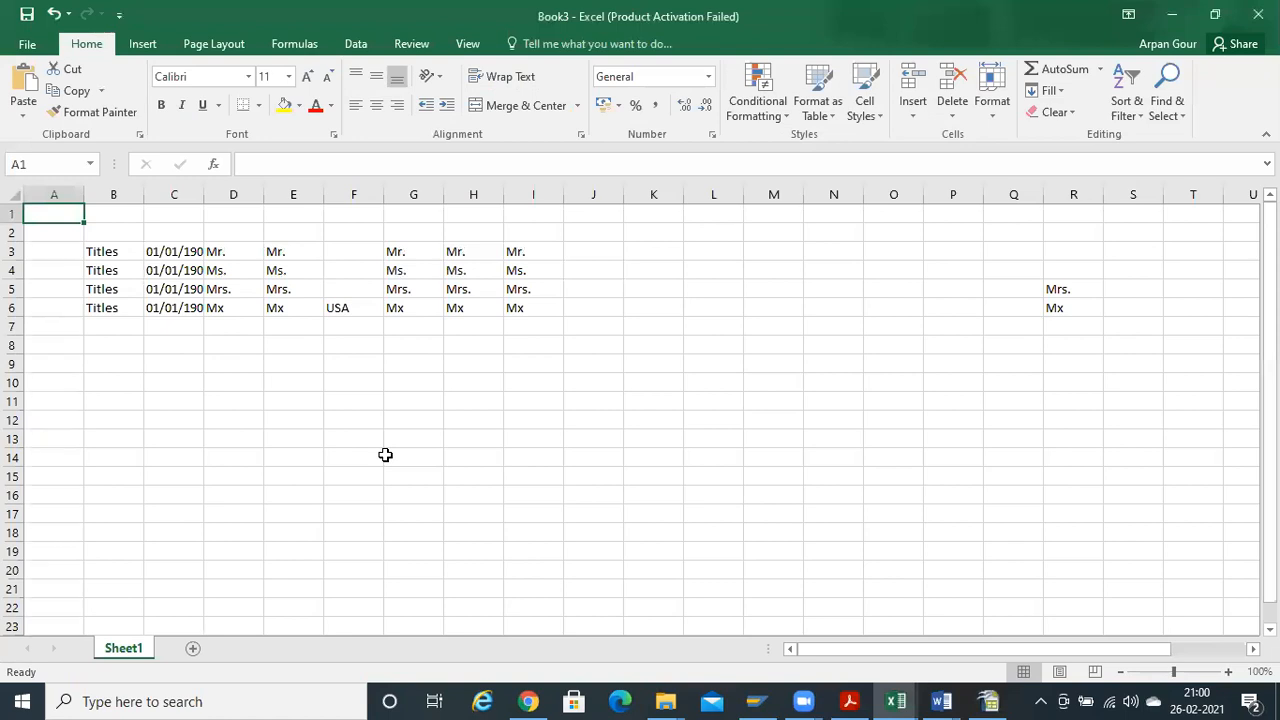
Paste the two header rows into rows 1–2 of Book3, cancelling stray entries
key("ctrl+v")
key("Right")
key("Right")
key("Right")
key("Right")
key("Right")
key("Right")
key("Right")
key("Right")
key("Right")
key("Right")
key("Right")
key("Right")
key("Right")
key("Right")
key("Right")
key("Right")
key("Right")
key("Right")
key("Right")
key("Right")
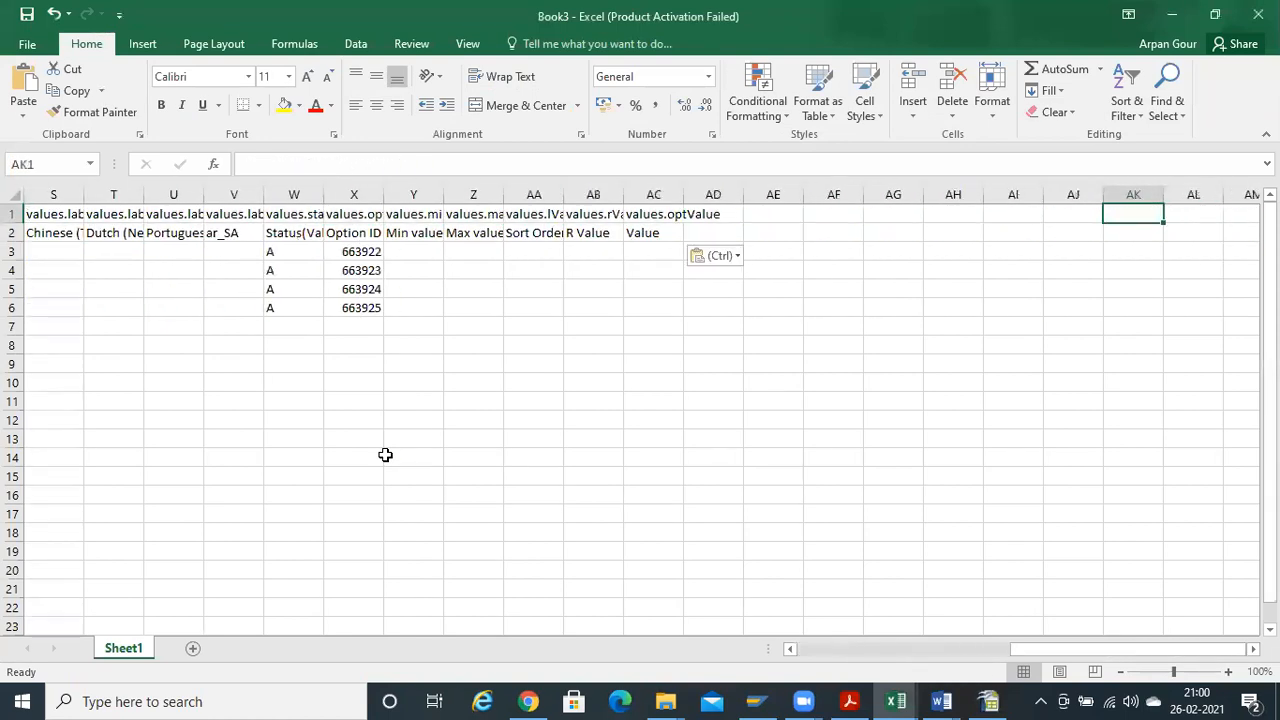
key("Left")
key("Left")
key("Left")
key("Left")
key("Left")
key("Left")
key("Left")
key("Left")
key("Left")
key("Left")
key("Left")
key("Left")
key("Left")
key("Left")
key("Left")
key("Left")
key("Left")
key("Left")
key("Left")
key("Left")
key("Down")
key("Down")
key("Down")
type("0")
key("Escape")
type("0")
key("Escape")
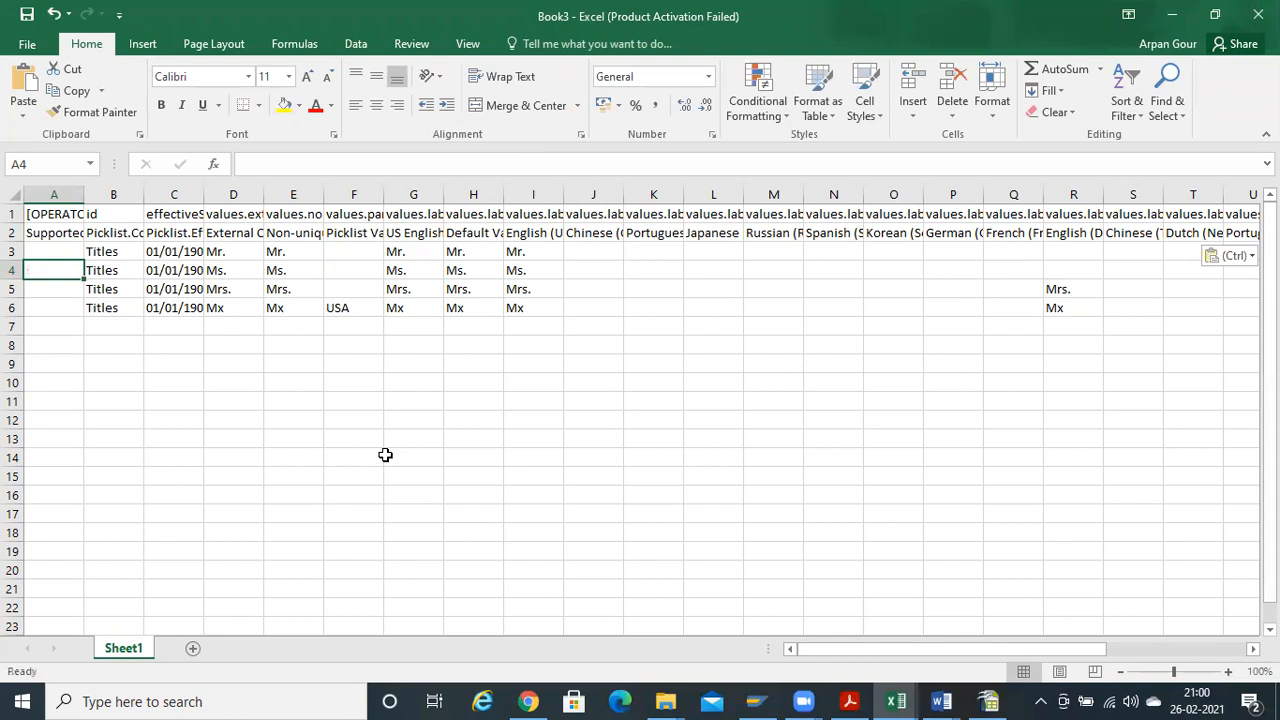
key("Right")
key("Down")
key("Down")
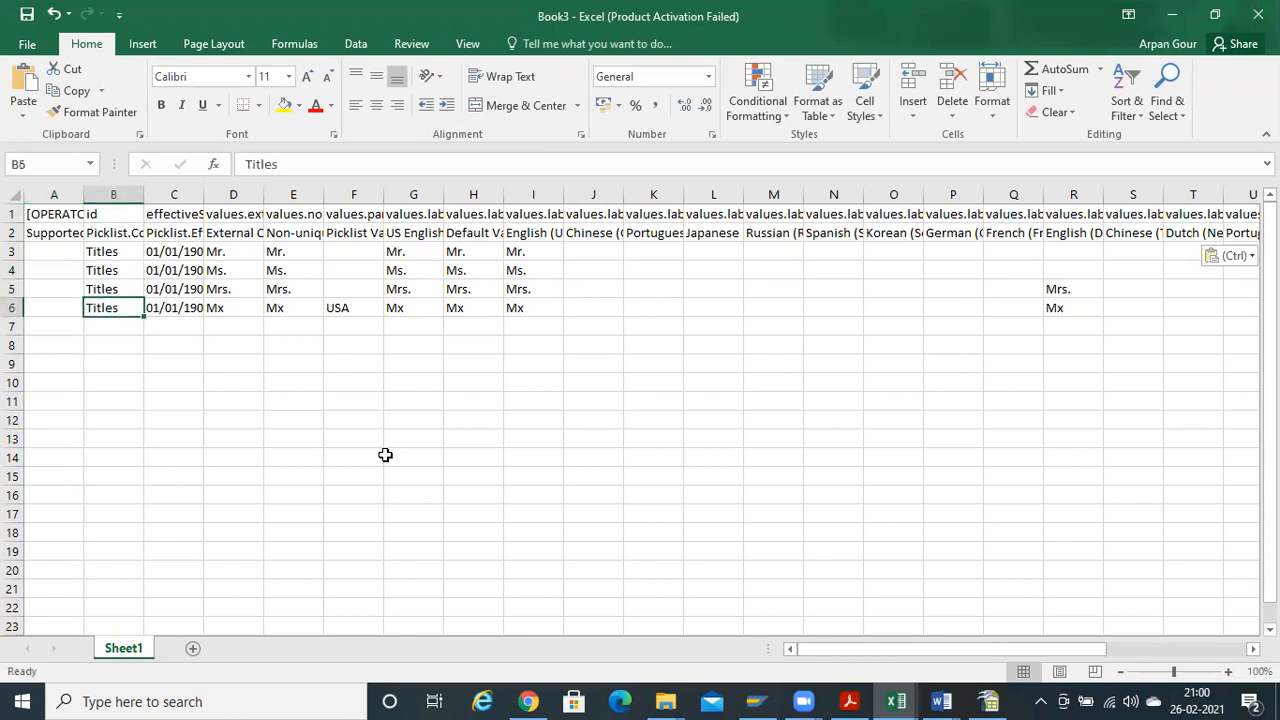
key("ctrl+c")
Fill the non-unique id column E7:E16 with the series 1–10
key("Right")
key("Right")
key("Right")
key("Right")
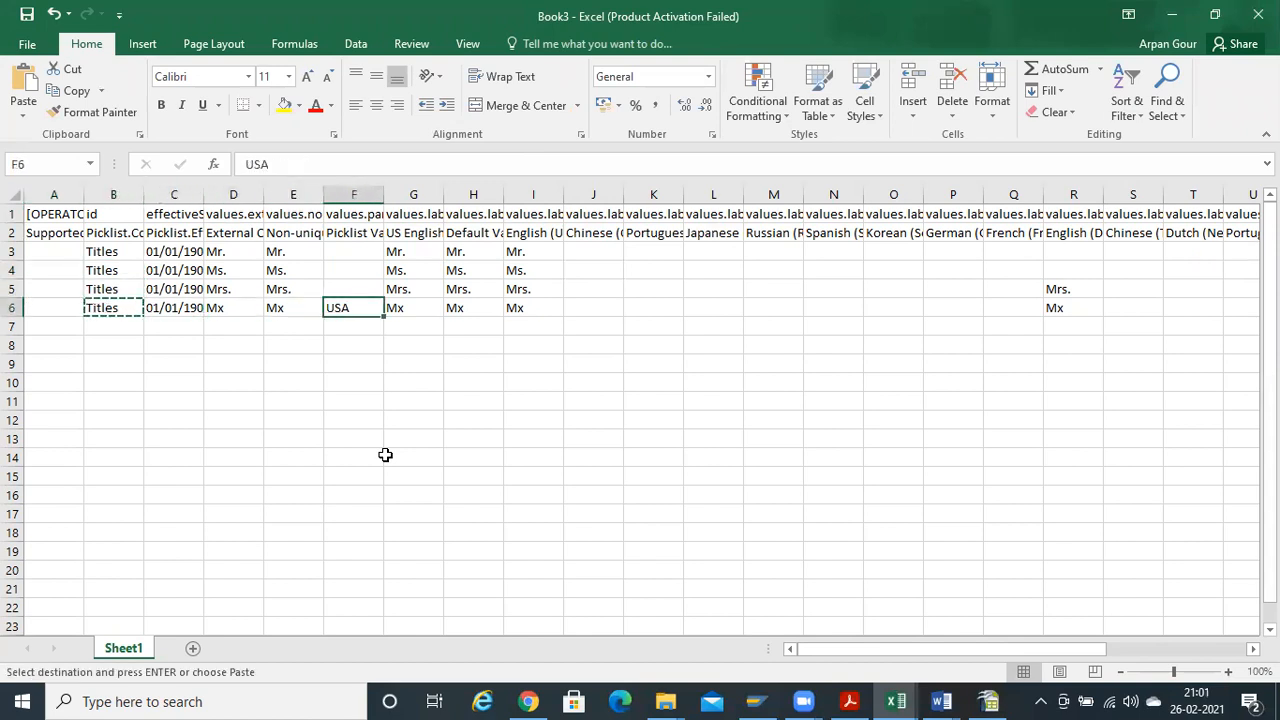
key("Left")
key("Down")
type("1")
key("Return")
type("2")
key("Up")
key("shift+Down")
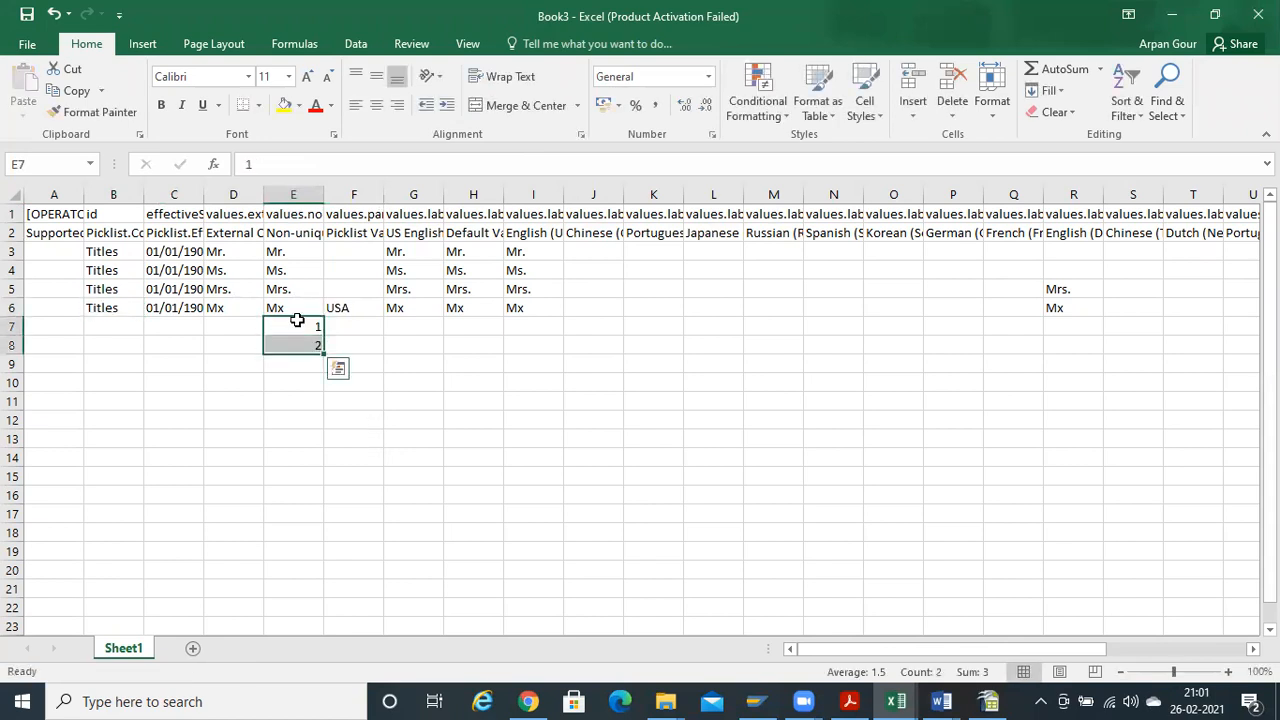
left_click_drag(323, 354, 317, 504)
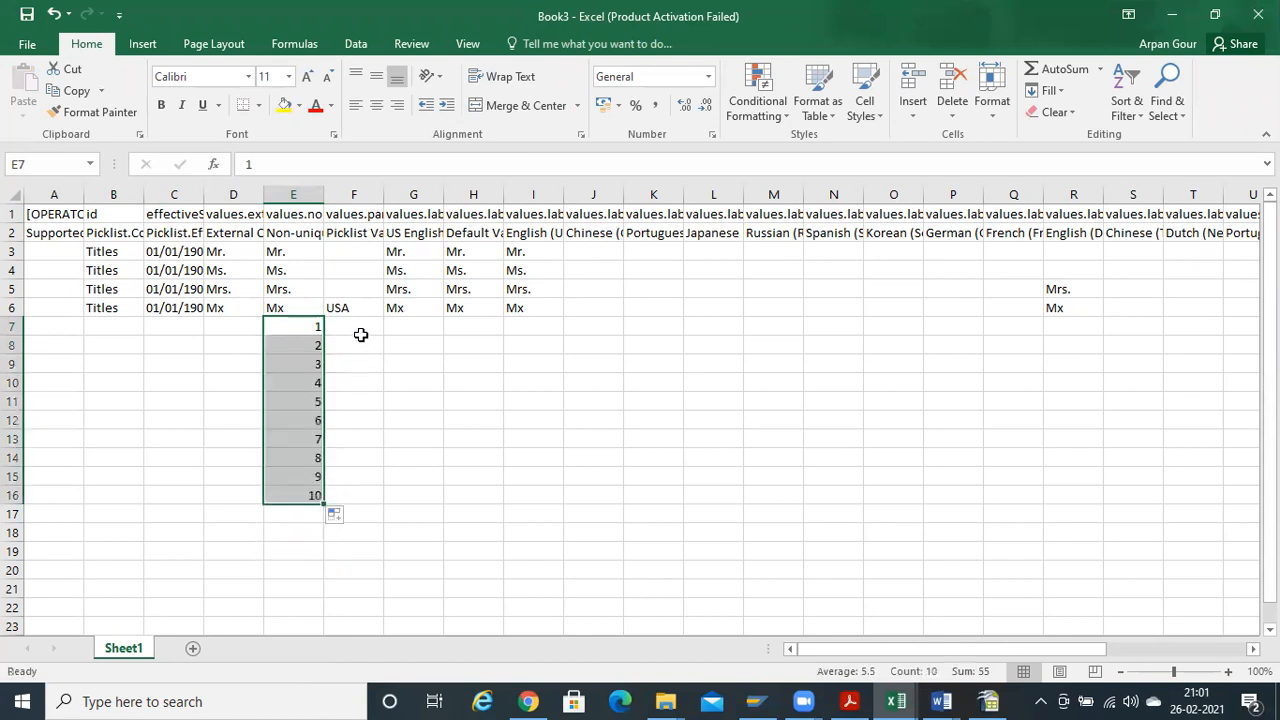
Enter IND as the parent value in F7 through F13
left_click(361, 327)
type("IN")
key("Return")
key("Up")
key("ctrl+c")
key("Down")
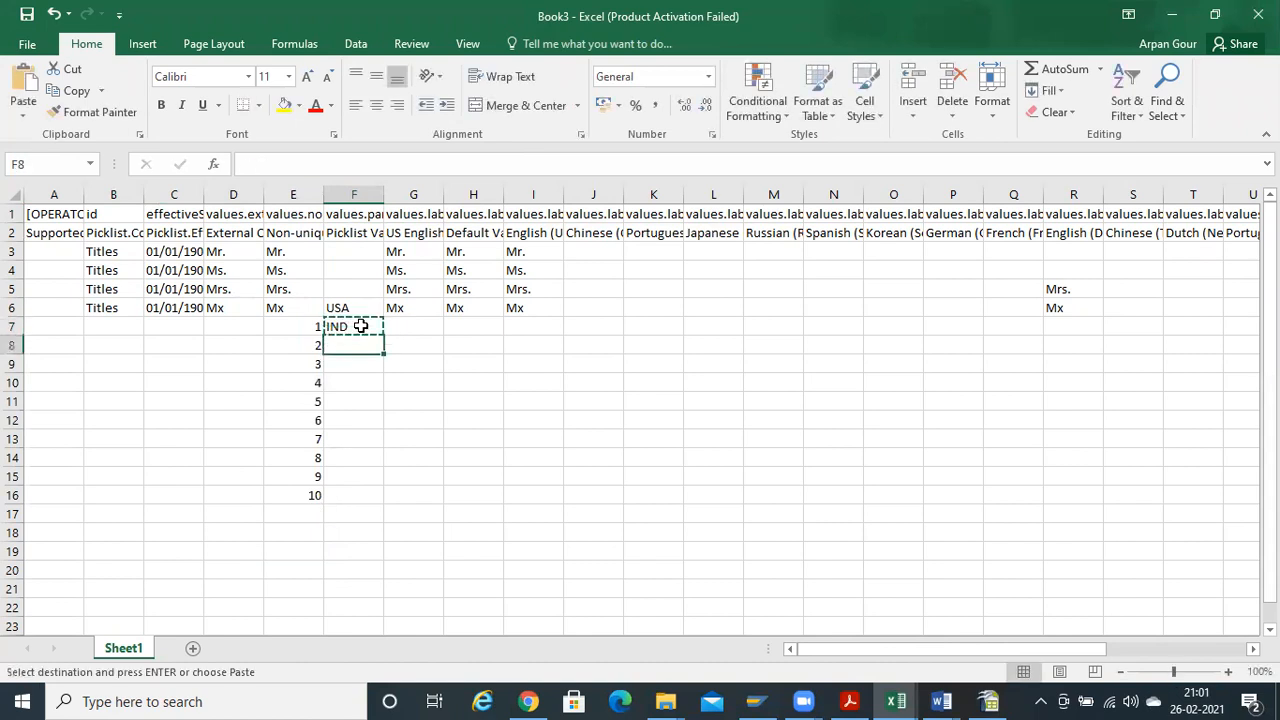
key("shift+Down")
key("shift+Down")
key("shift+Down")
key("shift+Down")
key("shift+Down")
key("ctrl+v")
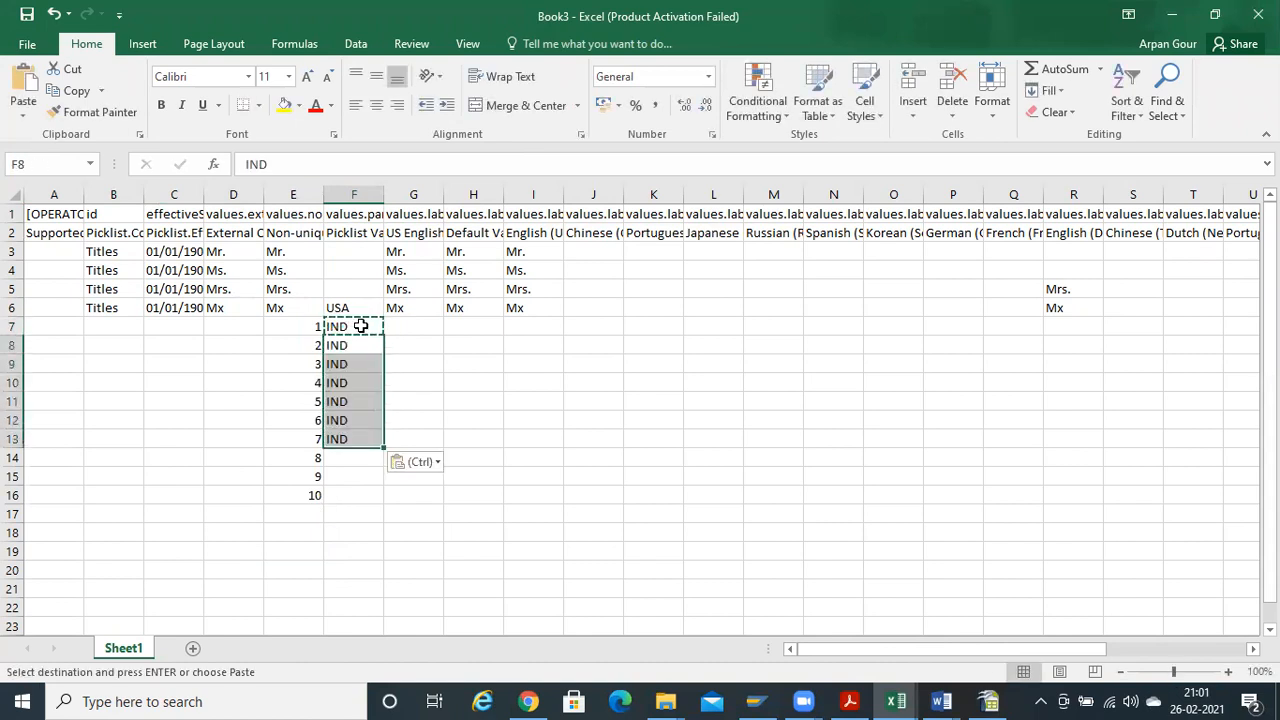
key("Down")
key("Down")
key("Down")
key("Down")
key("Down")
key("Down")
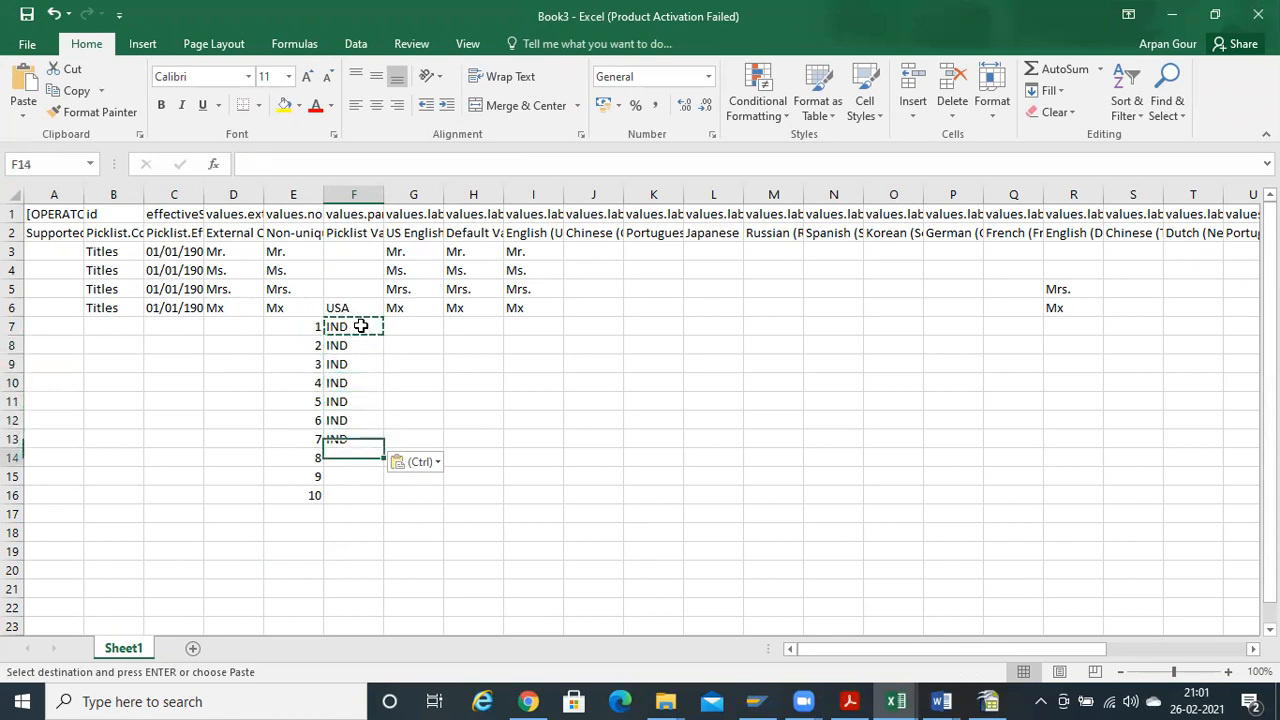
key("Up")
key("Up")
key("Up")
key("Up")
key("Up")
key("Up")
key("Up")
key("Up")
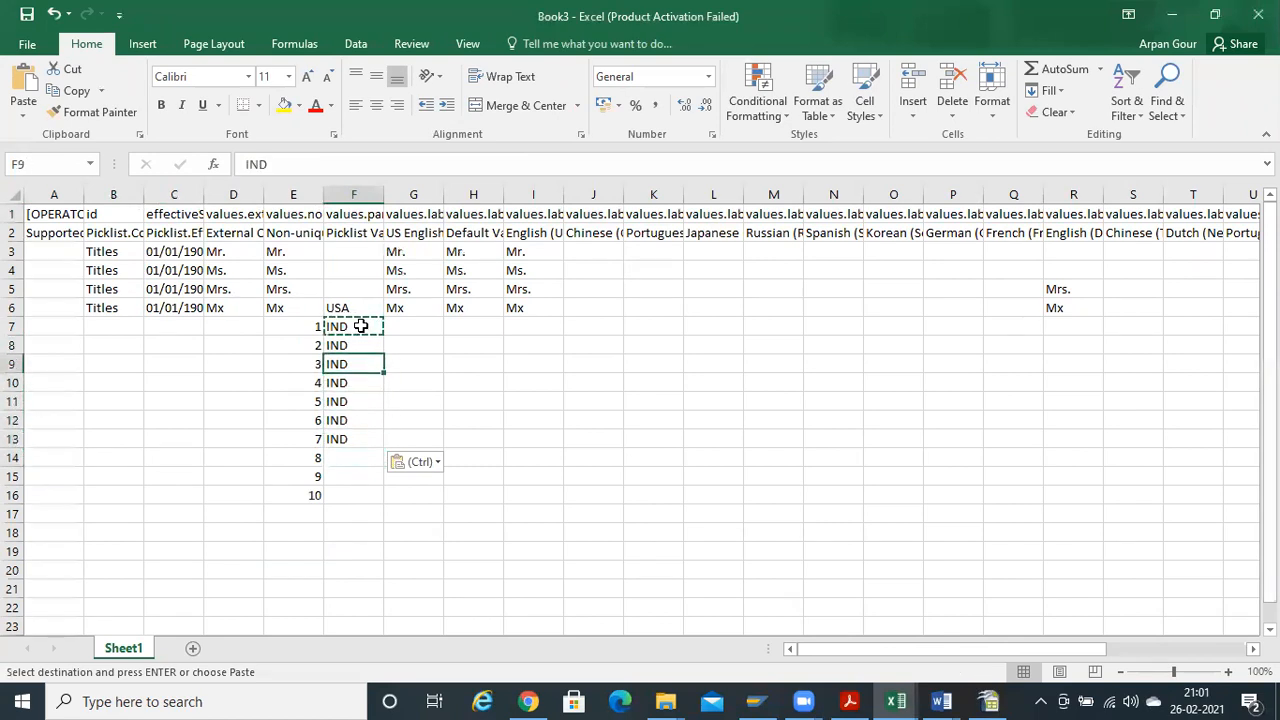
Copy the ids 1–10 into the US English, Default and English (UK) label columns
key("Right")
key("Down")
key("Left")
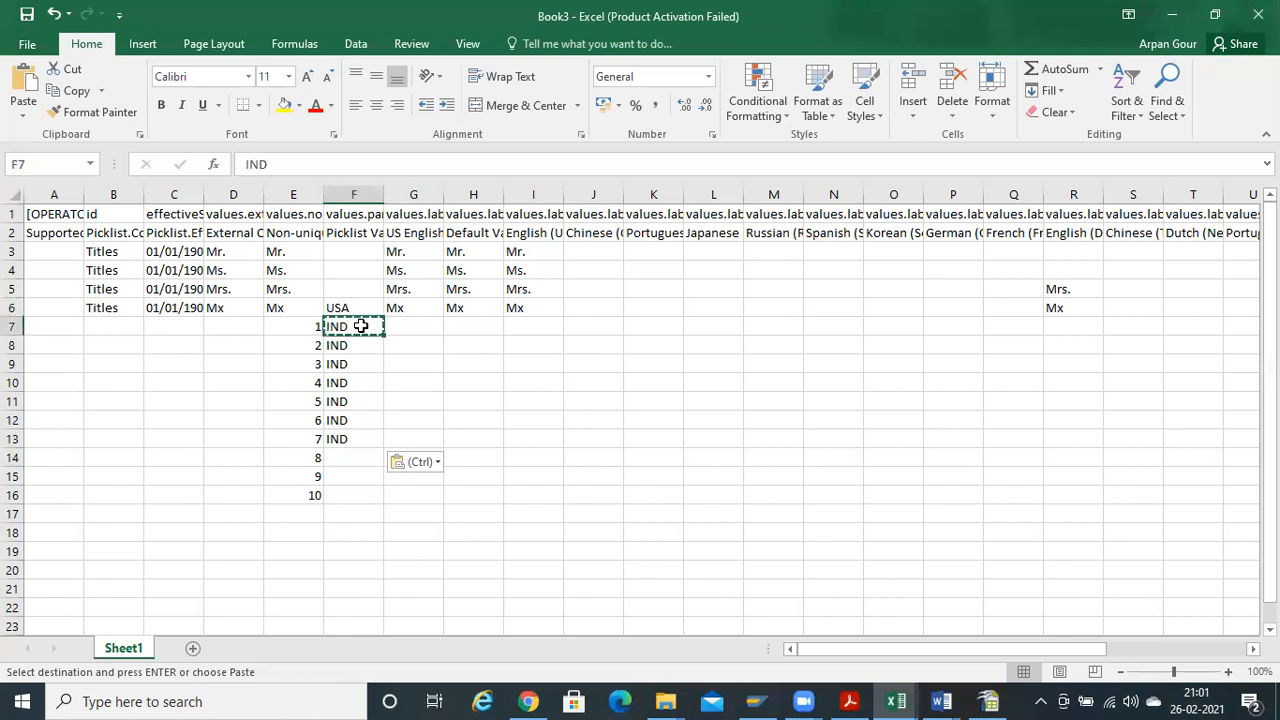
key("Left")
key("shift+Down")
key("shift+Down")
key("shift+Down")
key("shift+Down")
key("shift+Down")
key("shift+Down")
key("shift+Down")
key("shift+Down")
key("shift+Down")
key("ctrl+c")
key("Right")
key("Right")
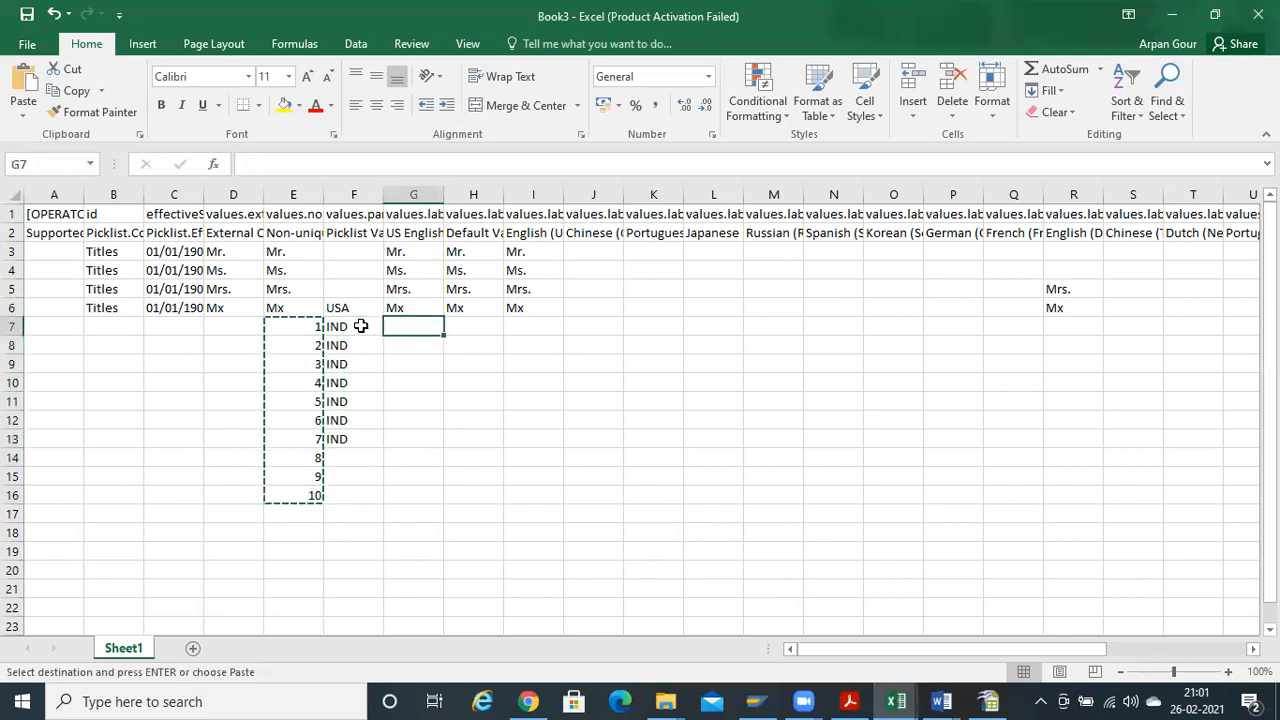
key("ctrl+v")
key("Right")
key("ctrl+v")
key("Right")
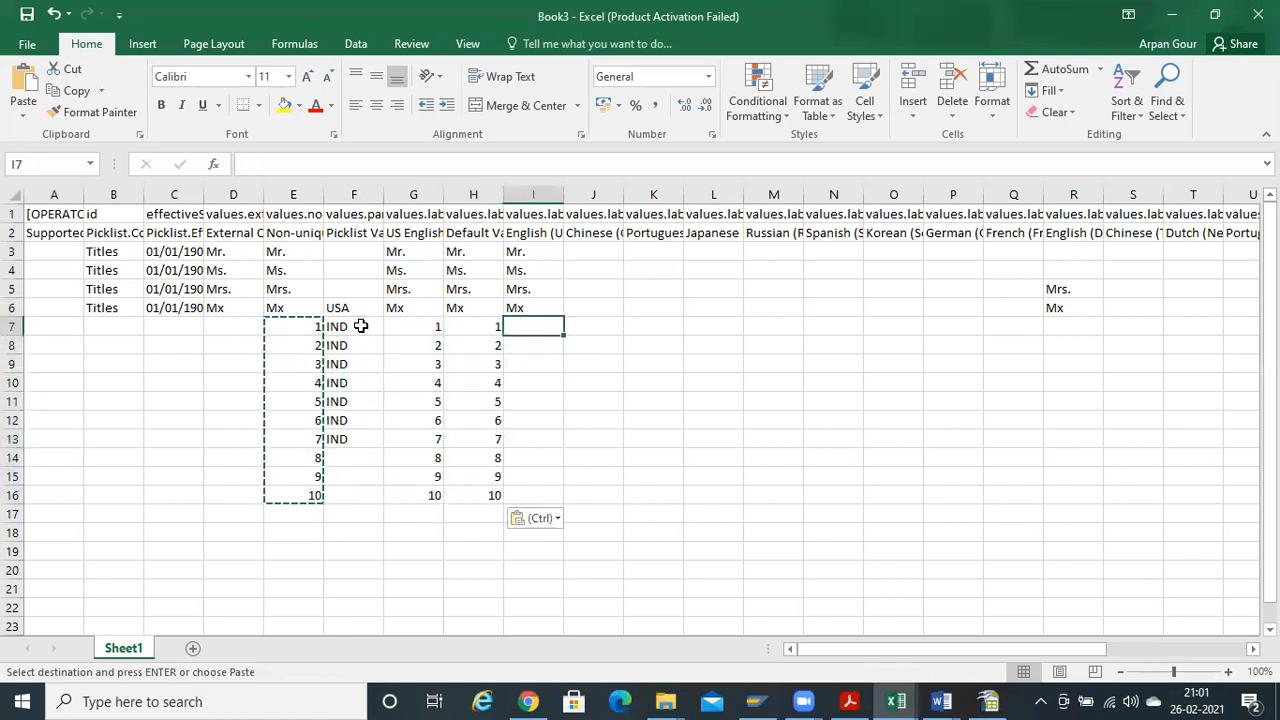
key("ctrl+v")
Set status A for rows 7–16 in column W
key("Right")
key("Right")
key("Right")
key("Right")
key("Right")
key("Right")
key("Right")
key("Right")
key("Right")
key("Right")
key("Right")
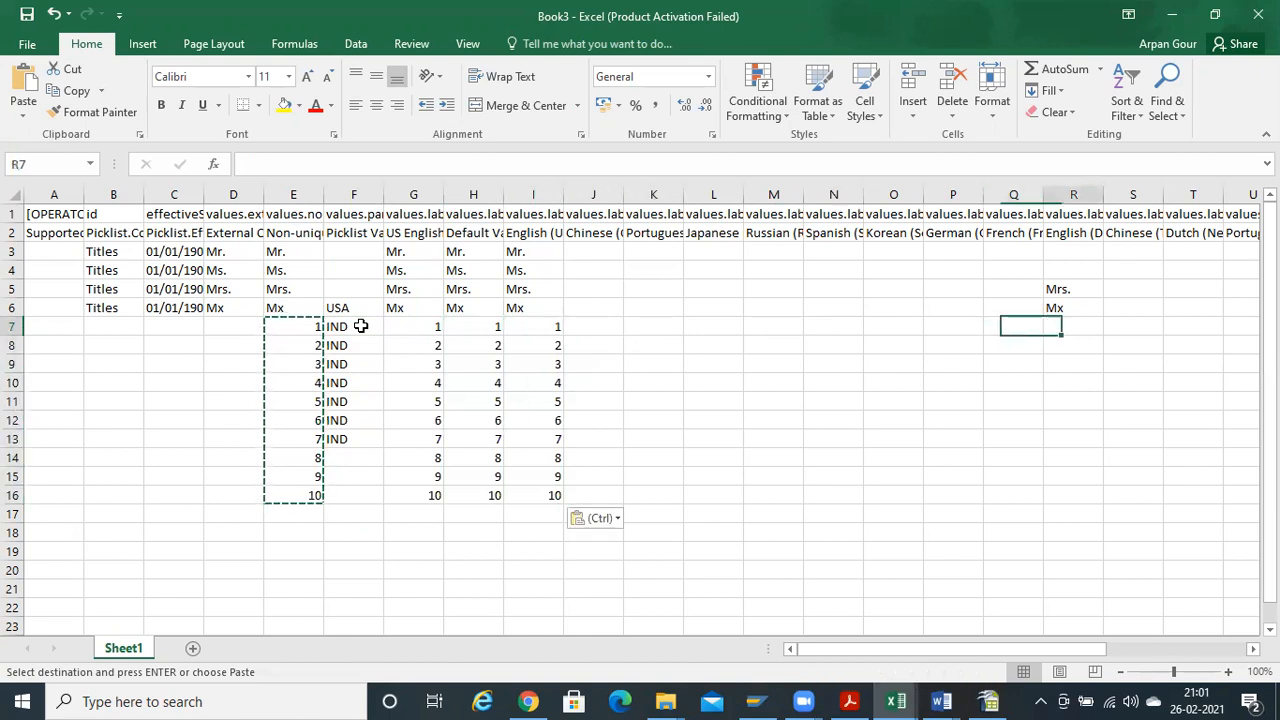
key("Right")
key("Right")
key("Right")
key("Right")
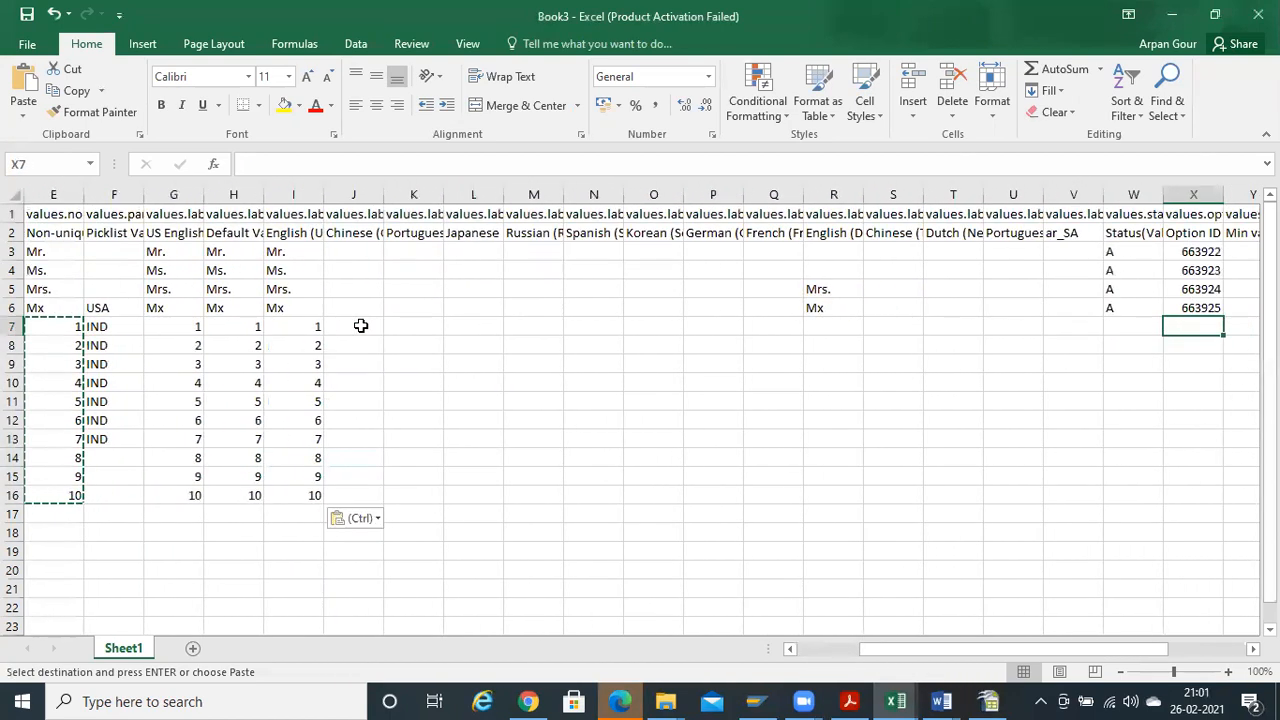
key("Left")
key("Up")
key("ctrl+c")
key("Down")
key("shift+Down")
key("shift+Down")
key("shift+Down")
key("shift+Down")
key("shift+Down")
key("shift+Down")
key("shift+Down")
key("shift+Down")
key("shift+Down")
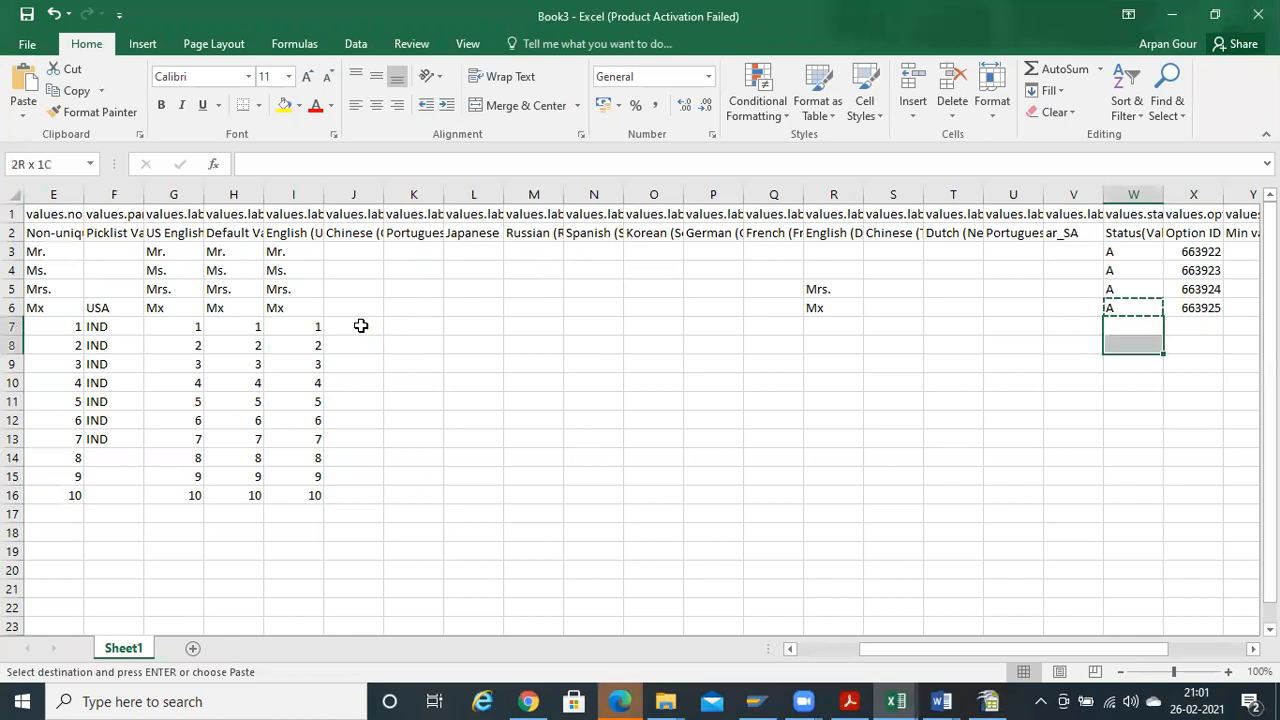
key("ctrl+v")
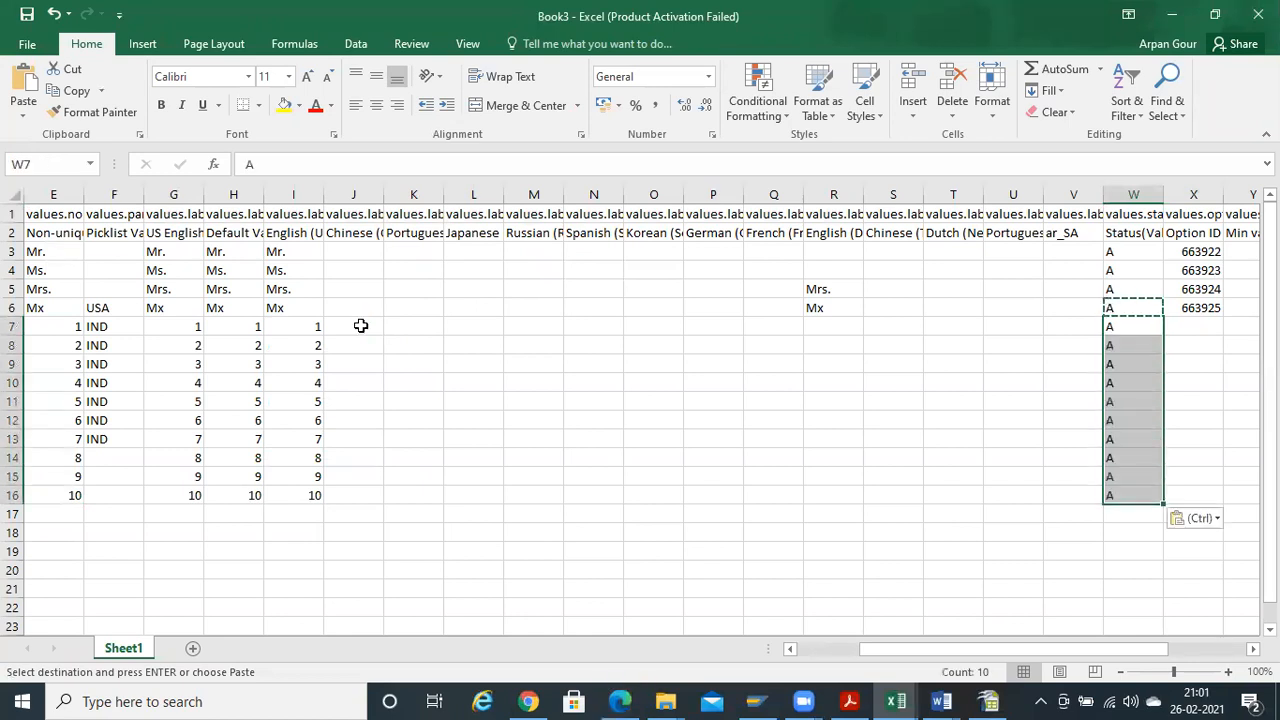
Copy the ids 1–10 into the external code column starting at D7
key("Right")
key("Right")
key("Right")
key("Right")
key("Right")
key("Right")
key("Right")
key("Left")
key("Left")
key("Left")
key("Left")
key("Left")
key("Left")
key("Left")
key("Home")
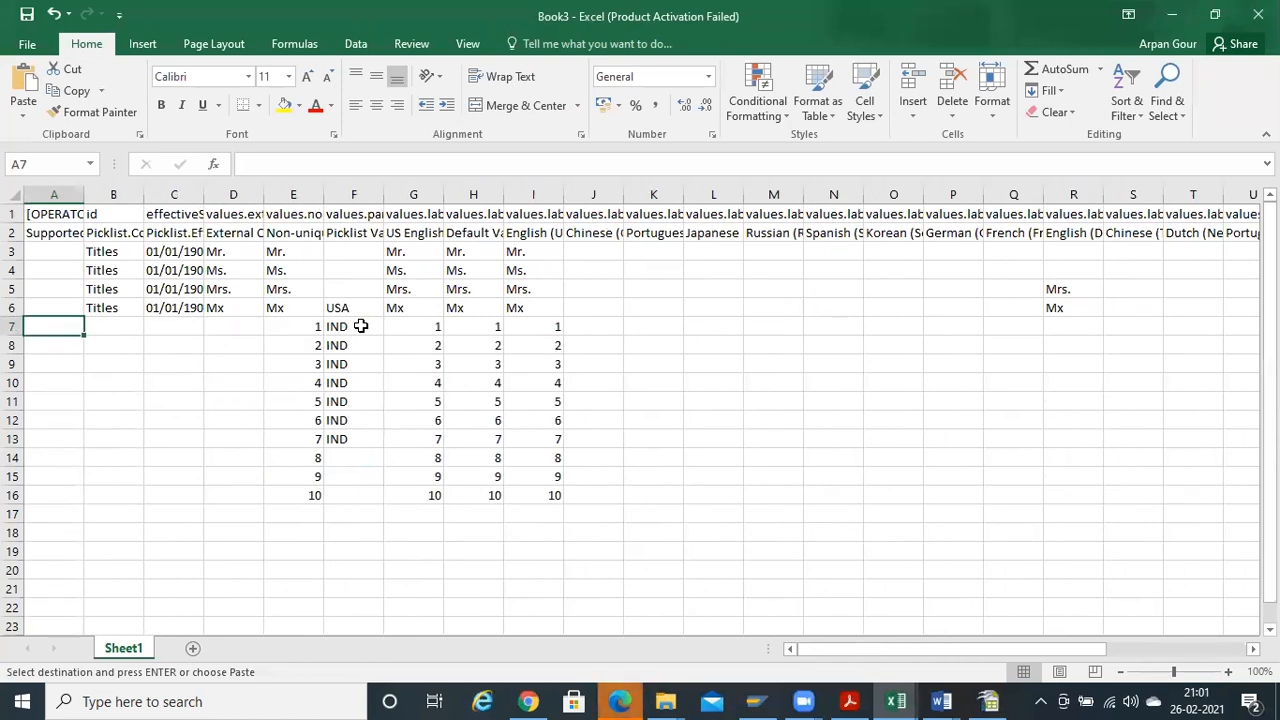
key("Right")
key("Up")
key("Right")
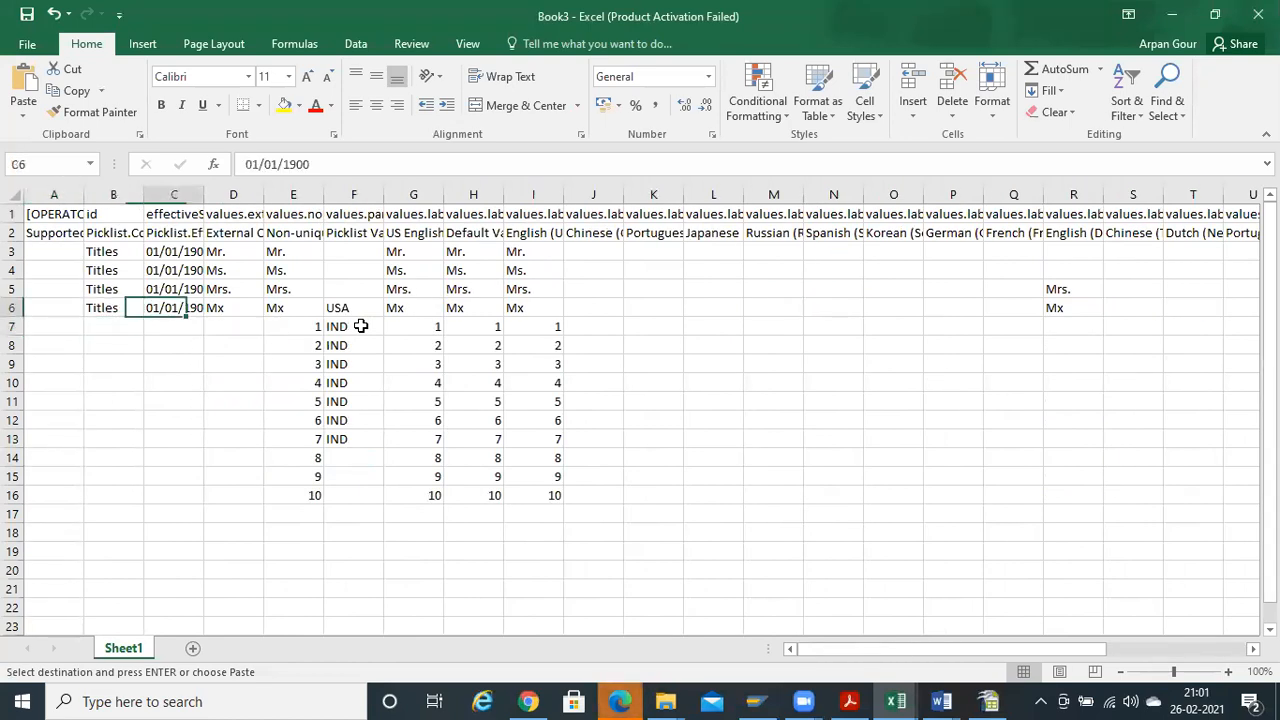
key("Right")
key("Right")
key("Down")
key("ctrl+v")
key("ctrl+c")
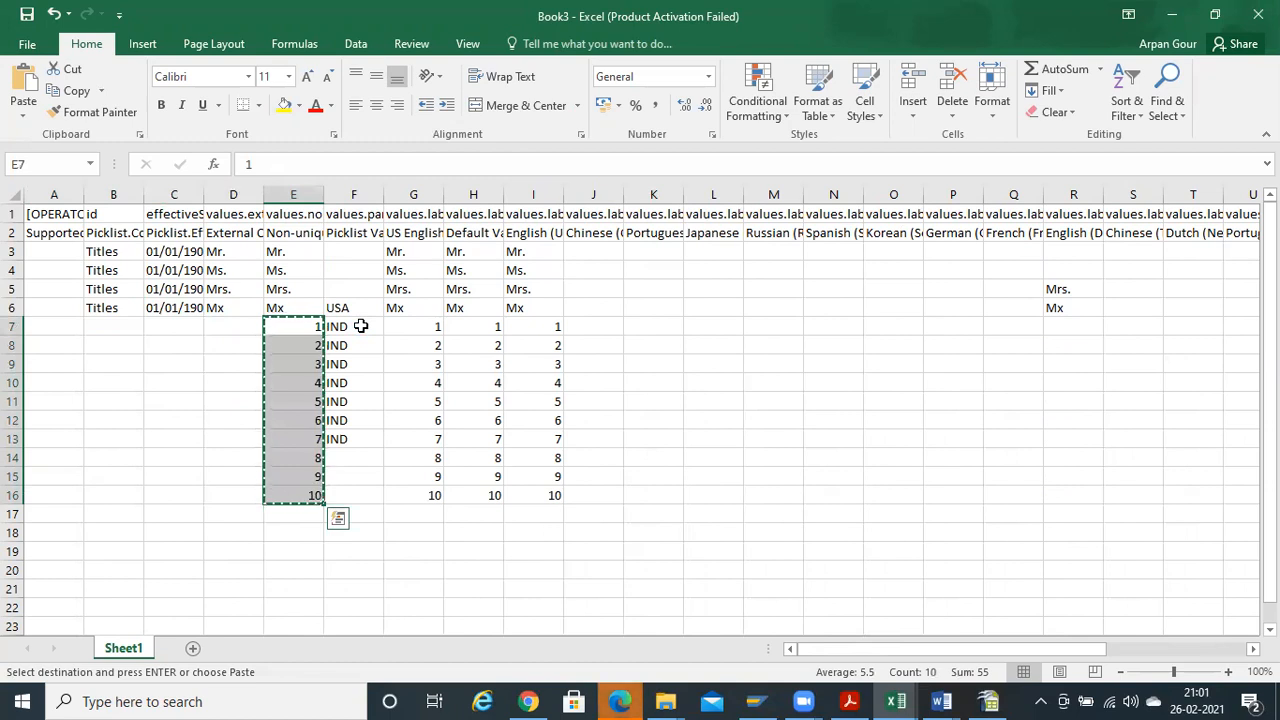
key("Left")
key("ctrl+v")
Fill B7:C16 with Titles and the 01/01/1900 effective date
key("Left")
key("Up")
key("Left")
key("shift+Right")
key("ctrl+c")
key("Left")
key("Down")
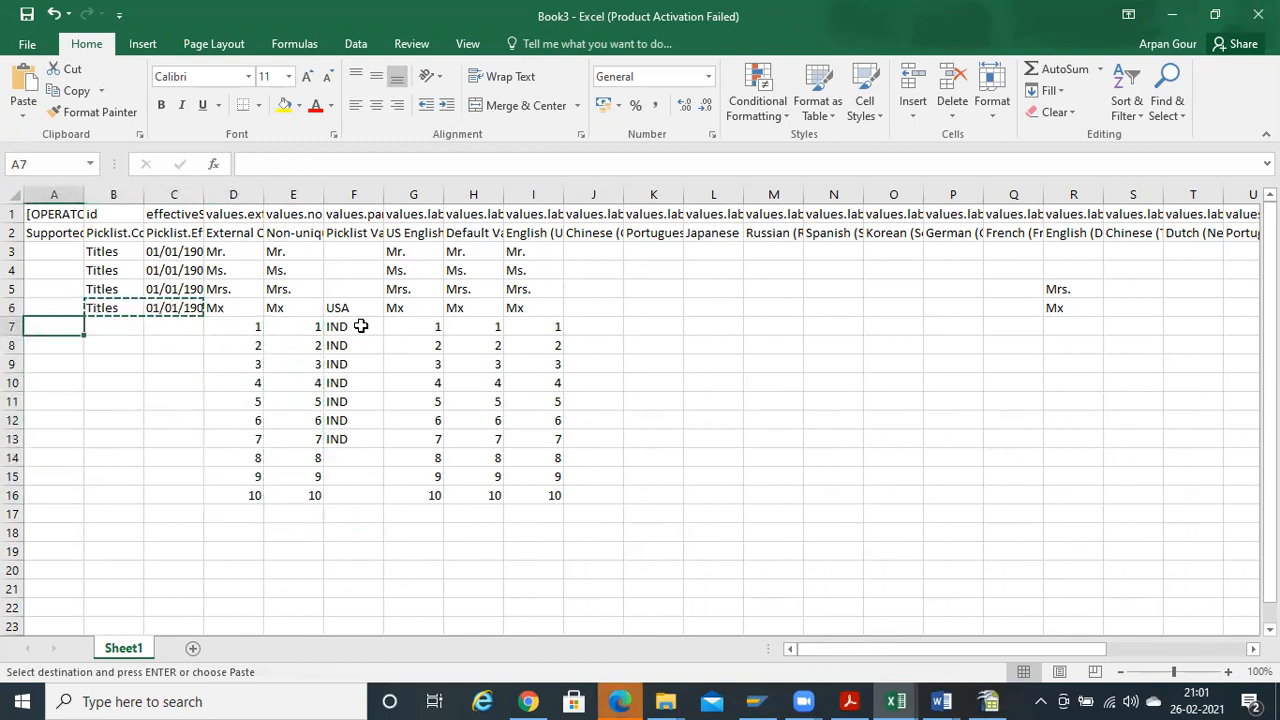
key("Right")
key("shift+Down")
key("shift+Down")
key("shift+Down")
key("shift+Down")
key("shift+Down")
key("shift+Down")
key("shift+Down")
key("shift+Down")
key("shift+Down")
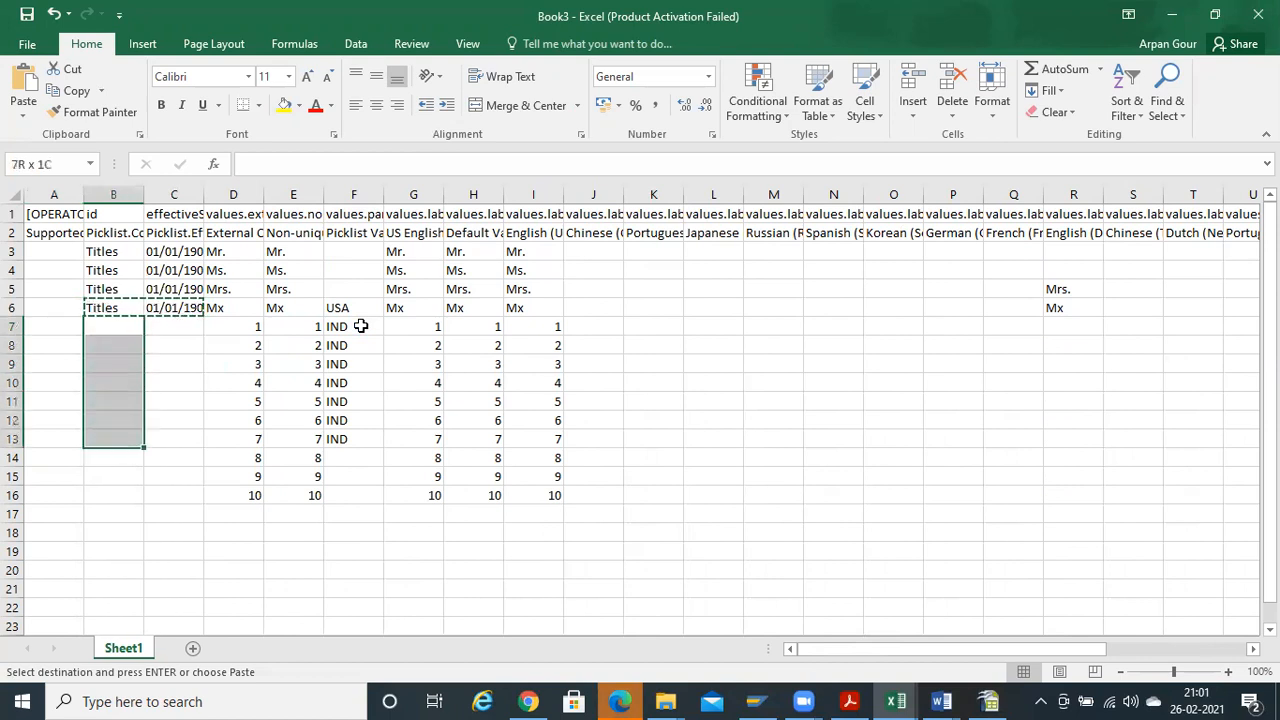
key("shift+Right")
key("ctrl+v")
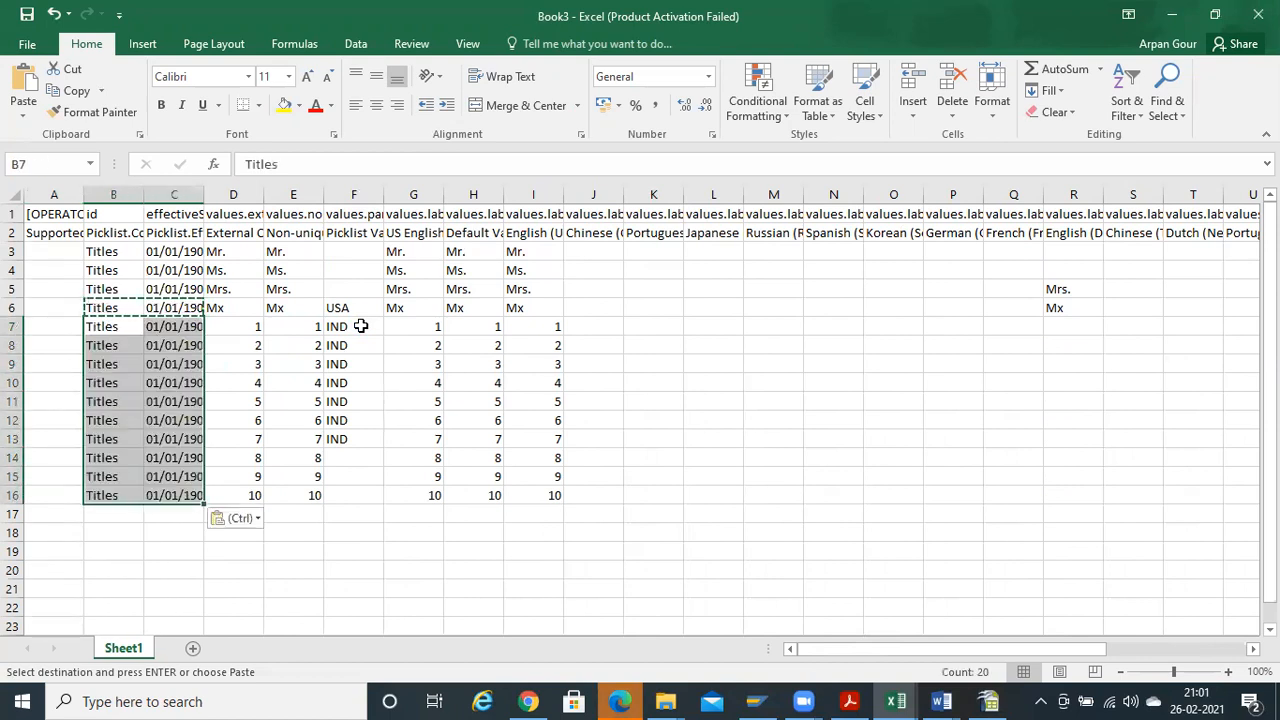
Review the effective date column, clear the copy marquee and save the workbook
key("Up")
key("ctrl+Up")
key("Down")
key("Right")
key("Down")
key("Escape")
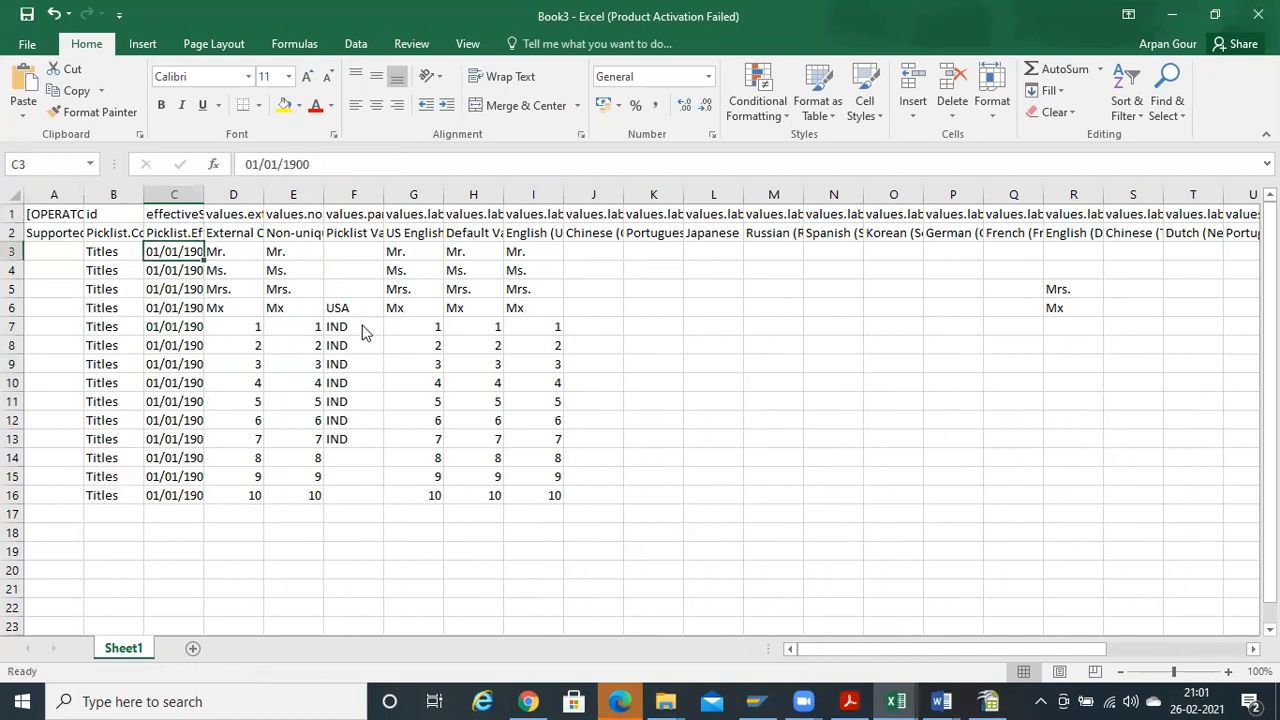
key("ctrl+s")
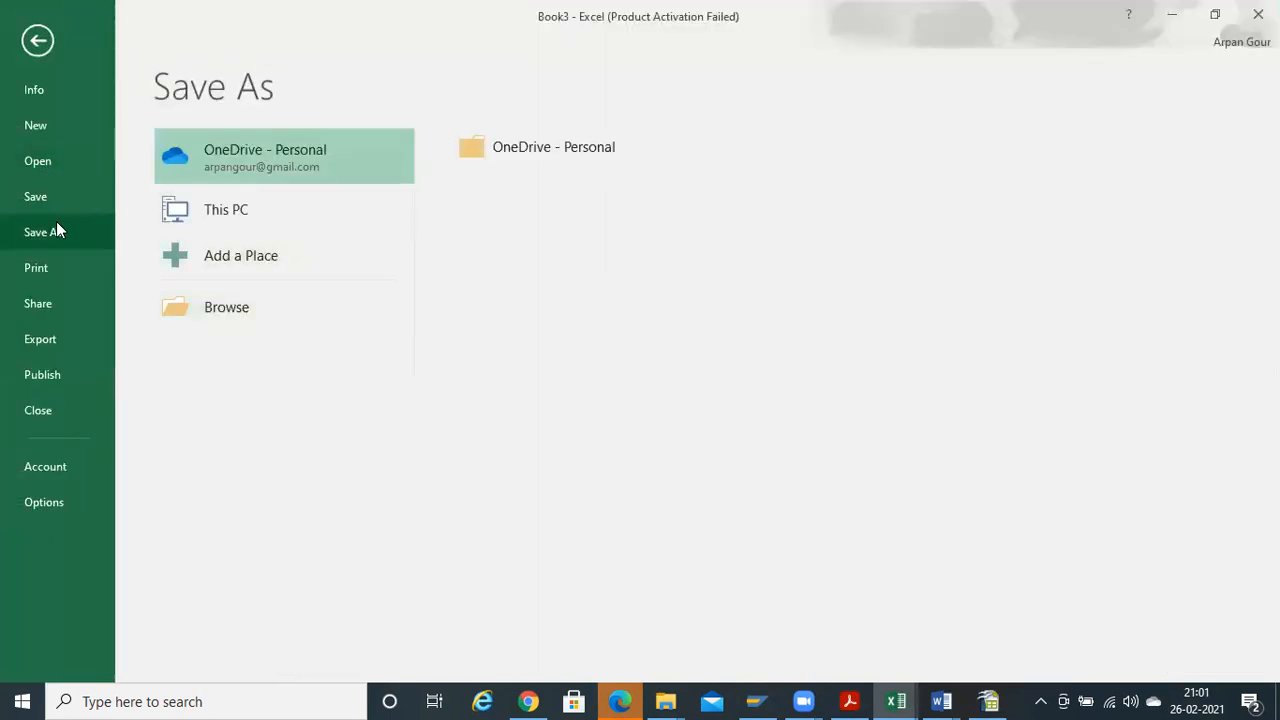
Save the sheet to the Desktop as CSV (Comma delimited) named 'Pick values edited', keeping CSV format
left_click(237, 303)
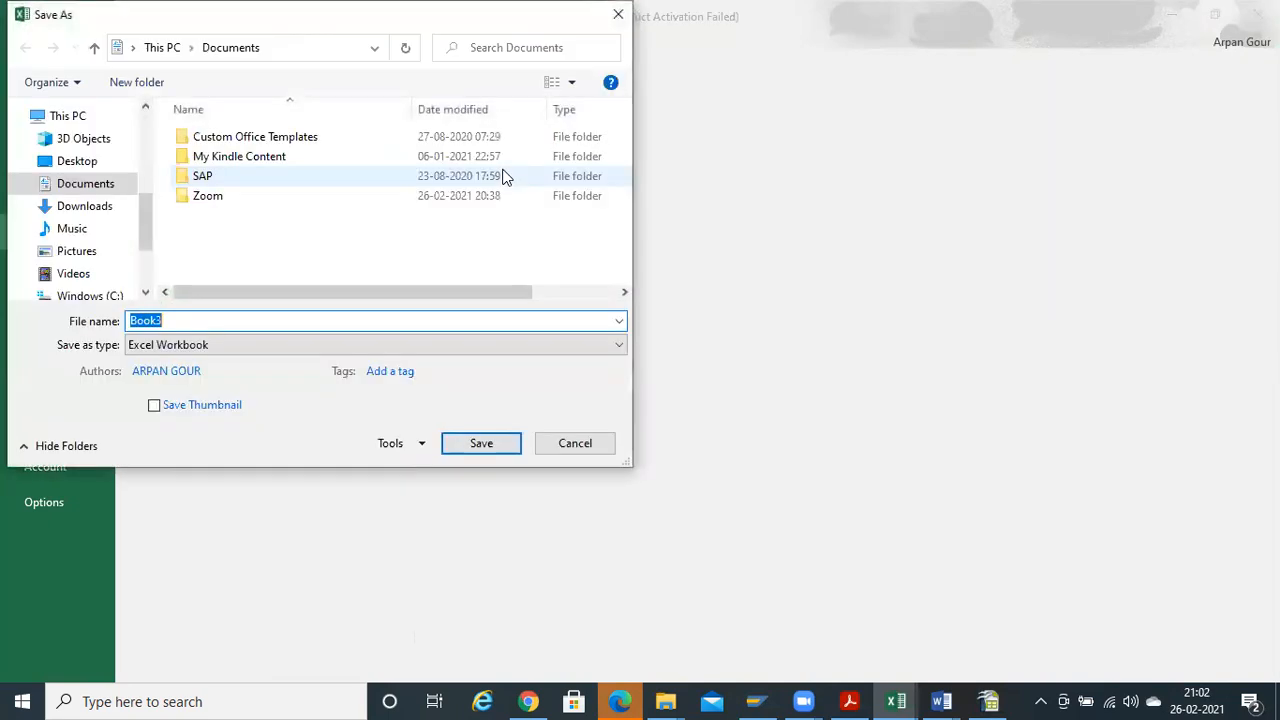
left_click(78, 115)
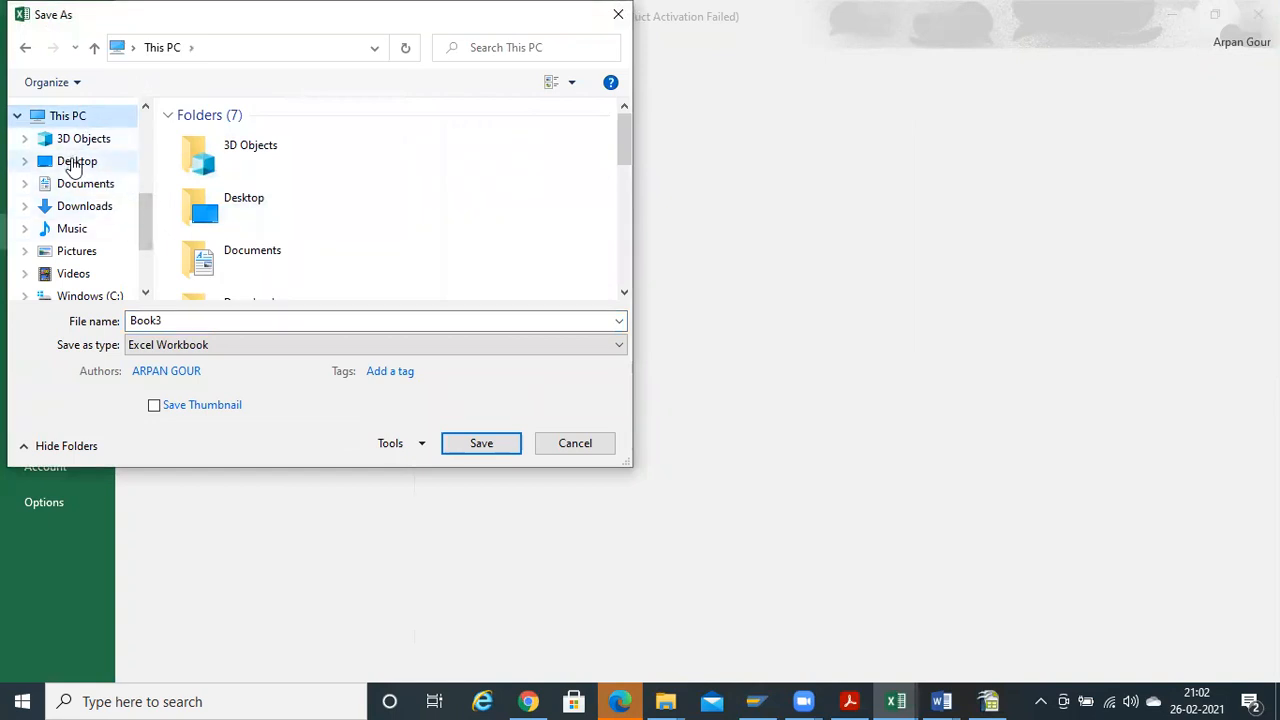
left_click(77, 161)
left_click(188, 344)
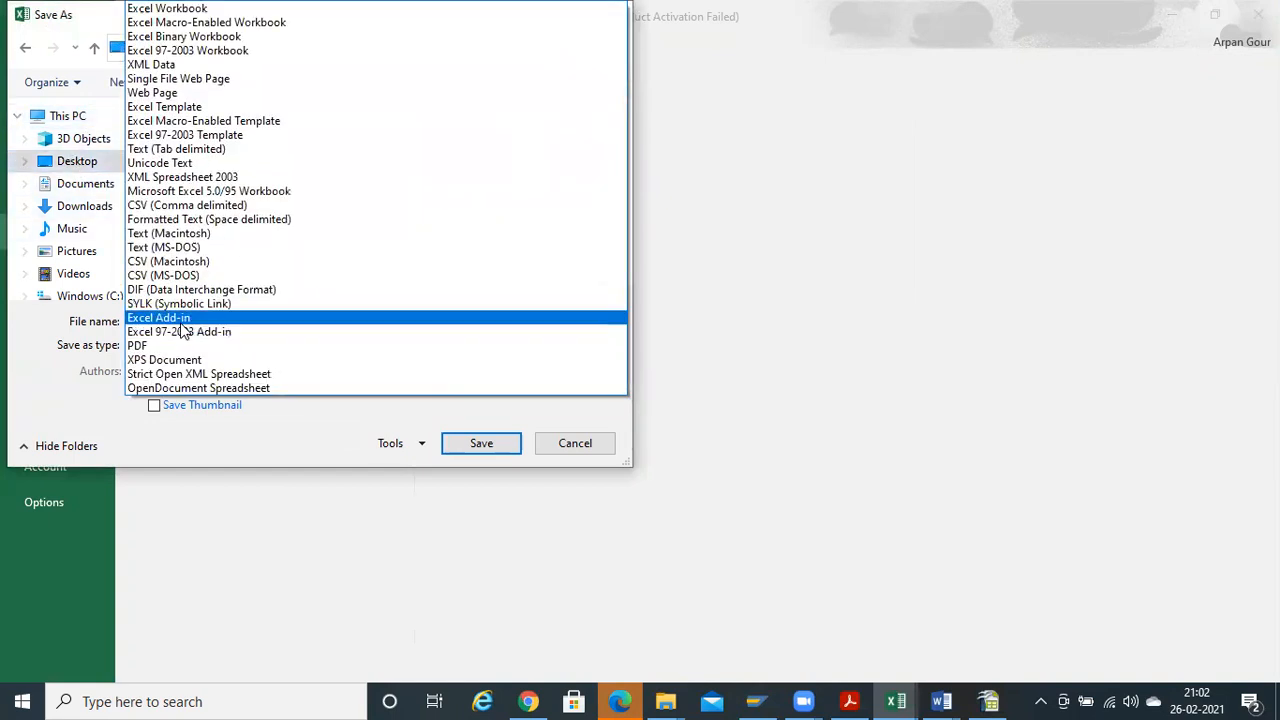
left_click(660, 283)
left_click(296, 345)
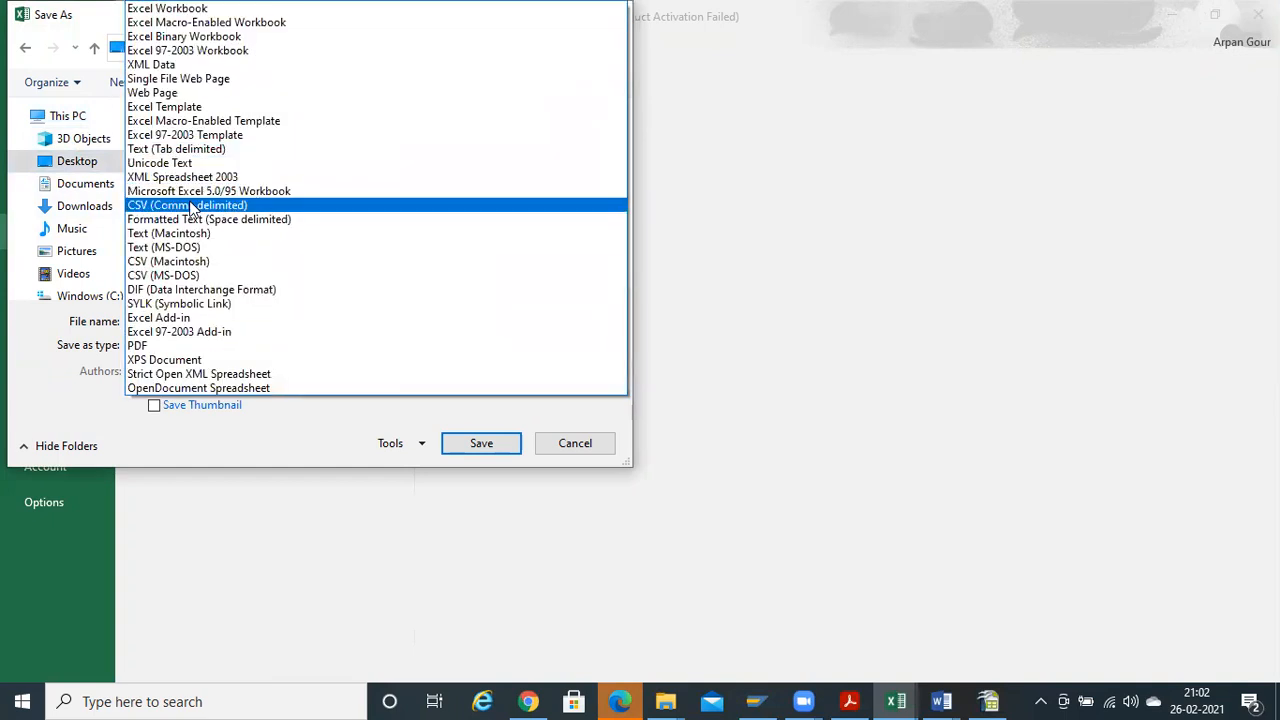
left_click(190, 204)
left_click(234, 321)
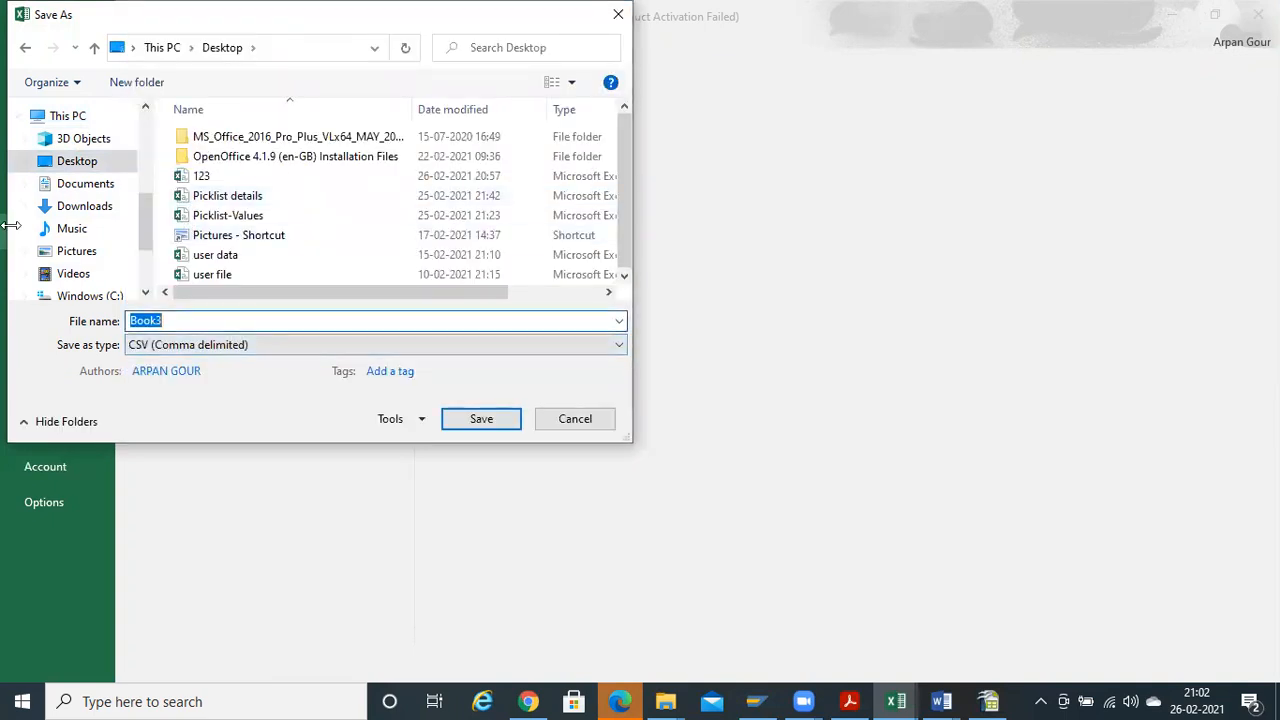
type("P")
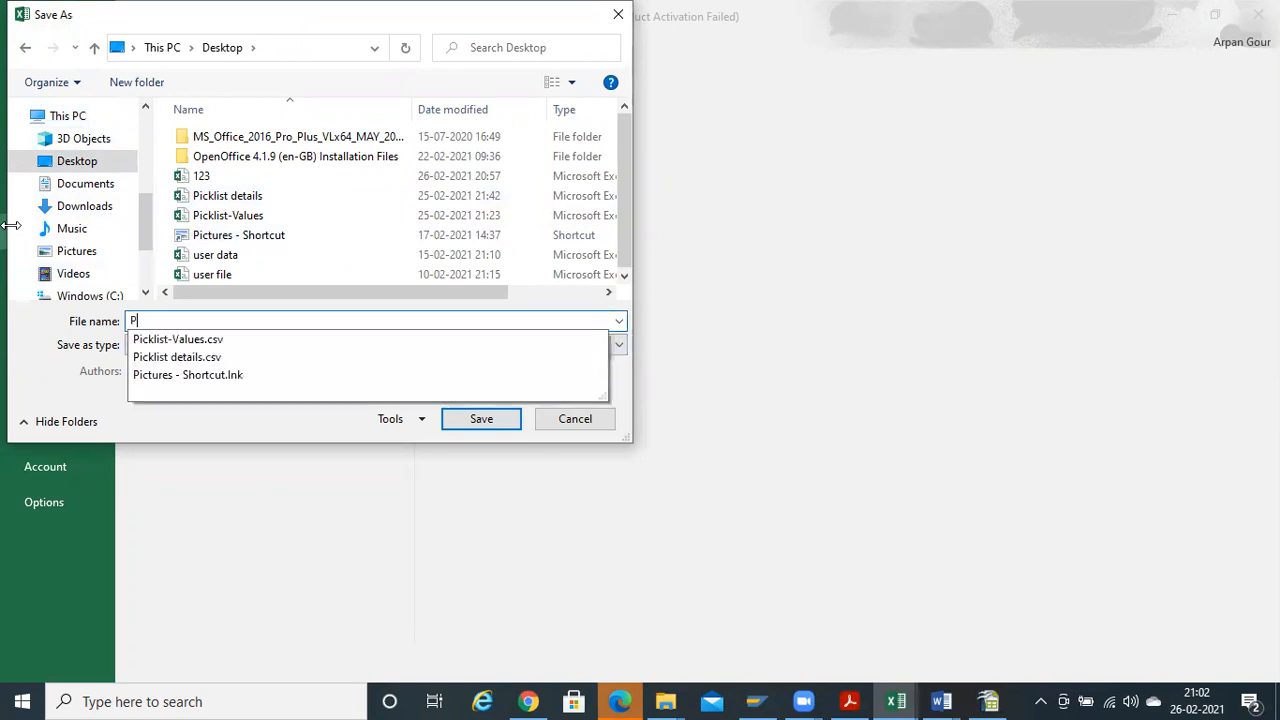
type("ick values edited")
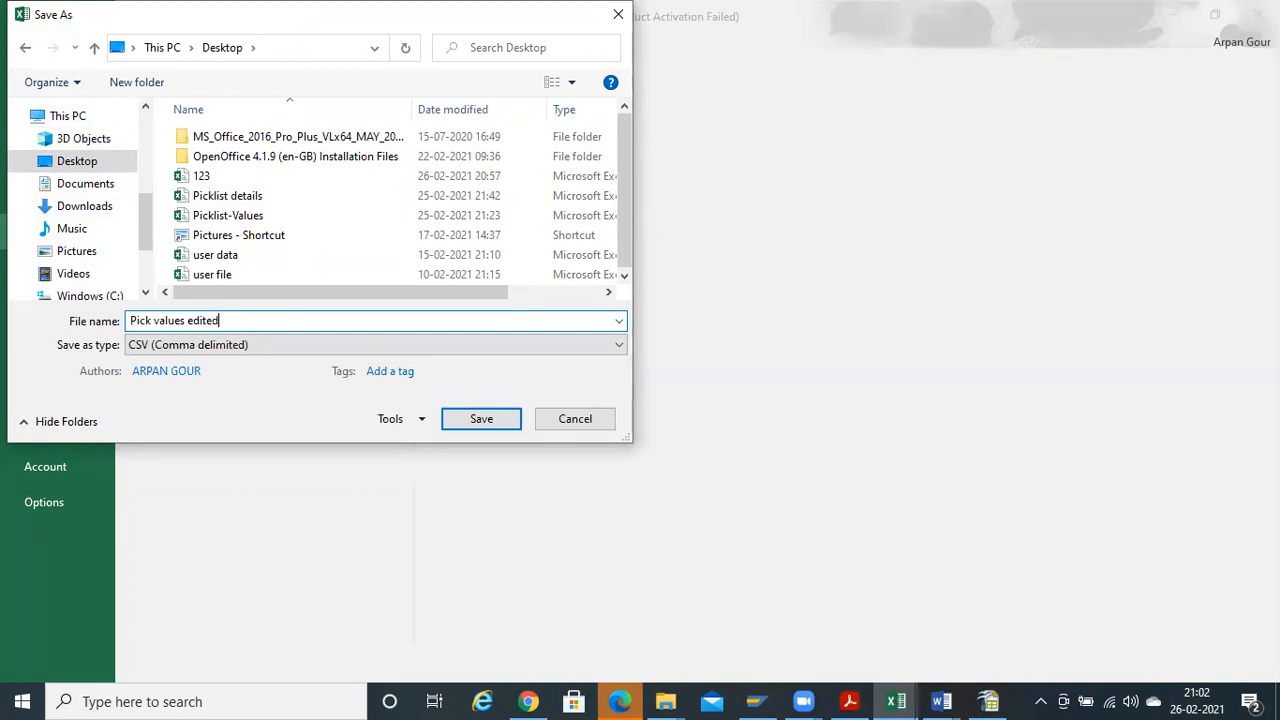
key("Return")
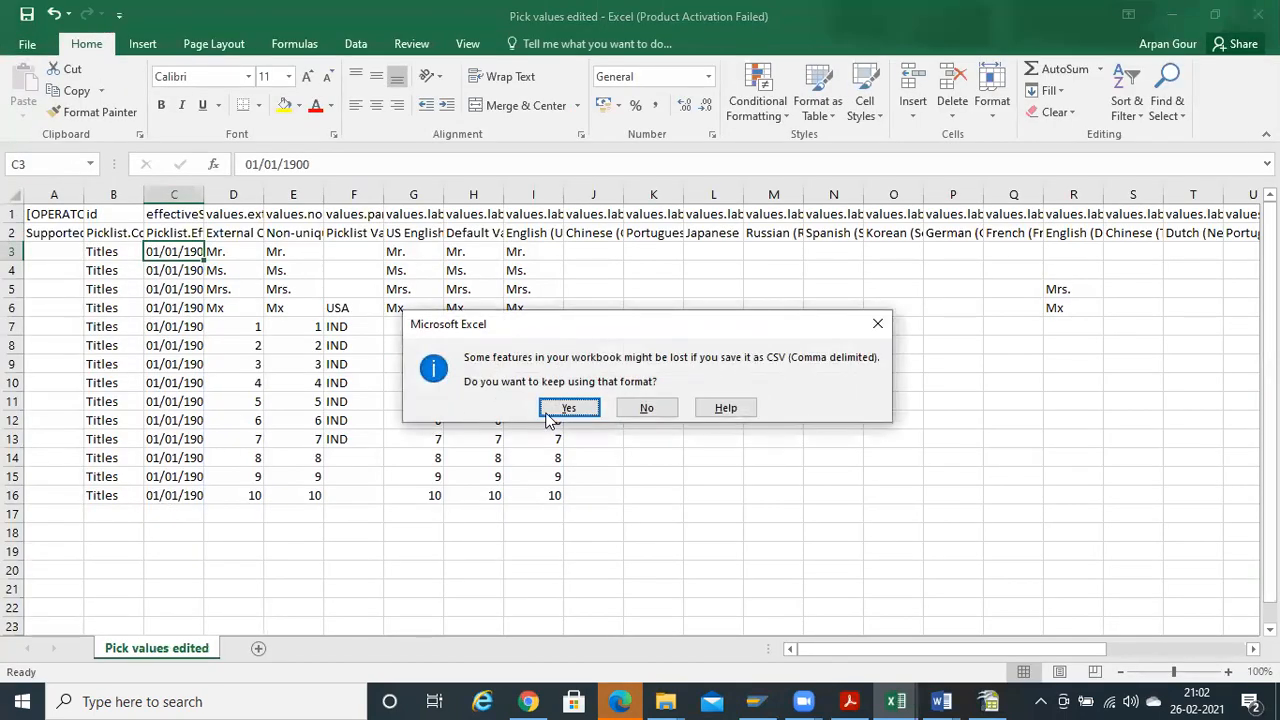
left_click(552, 414)
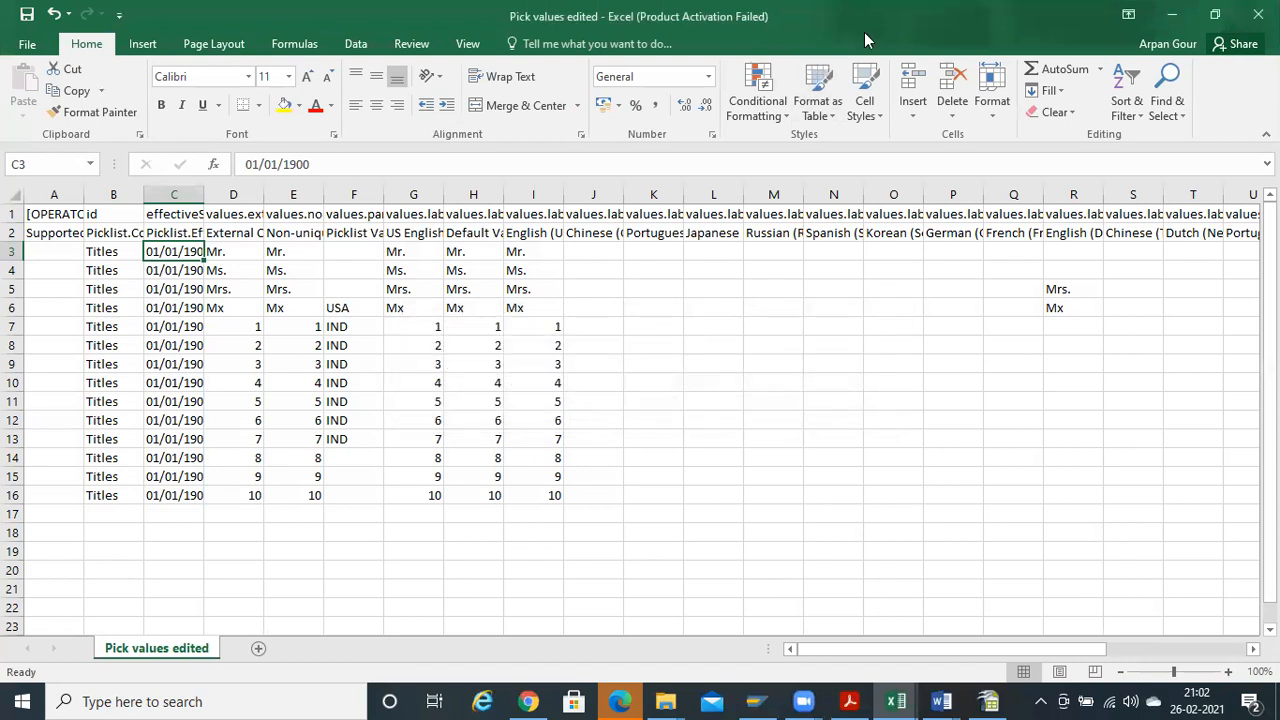
Re-save the workbook in CSV format and close it, confirming save and CSV format
key("ctrl+s")
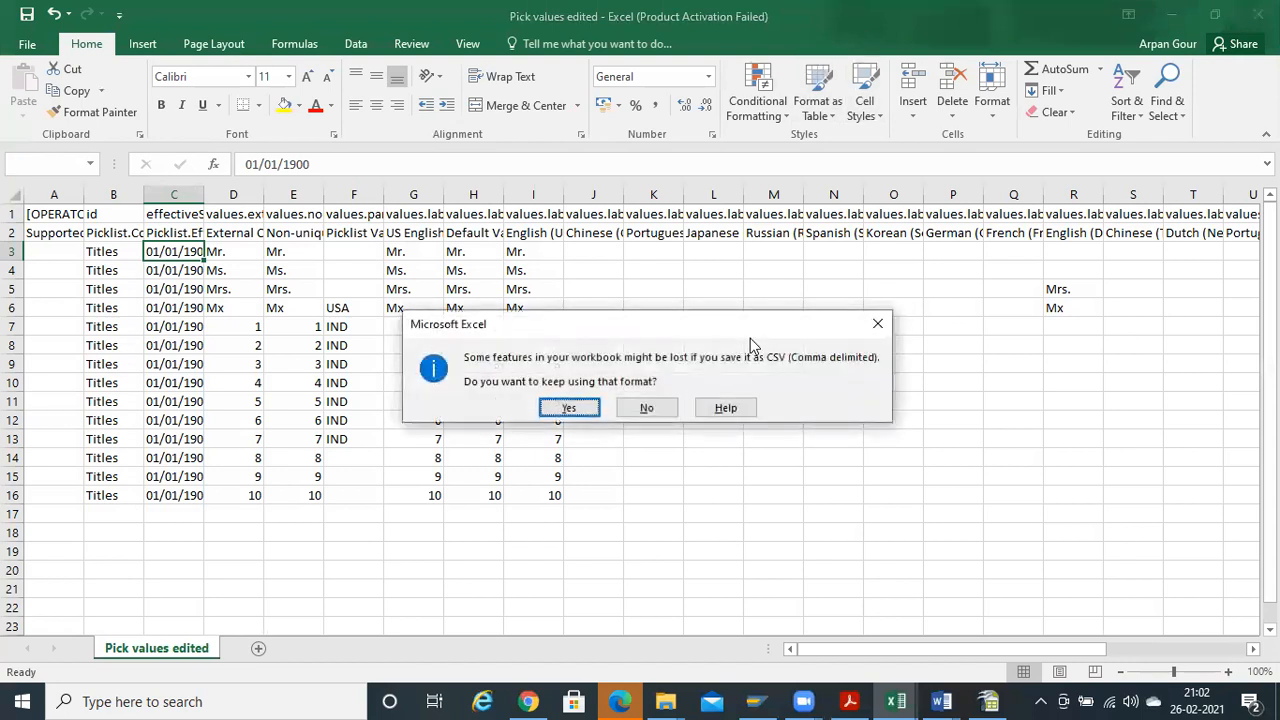
left_click(563, 412)
left_click(1258, 14)
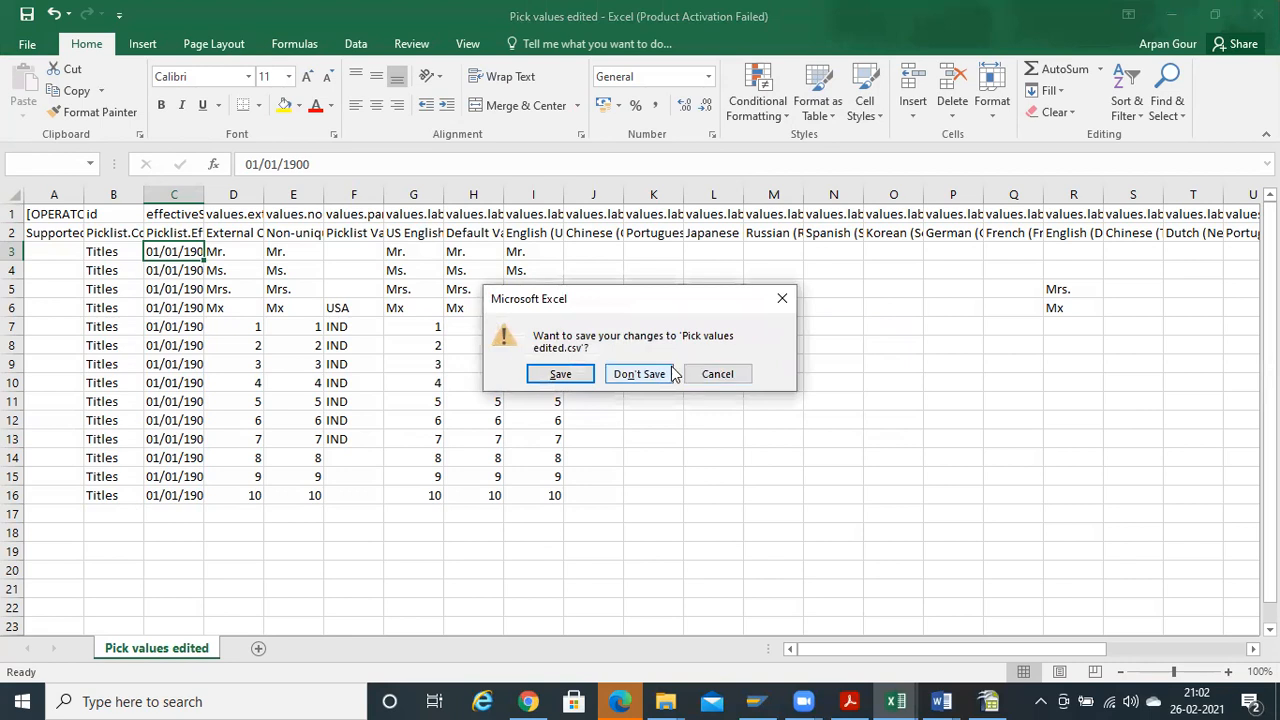
left_click(564, 376)
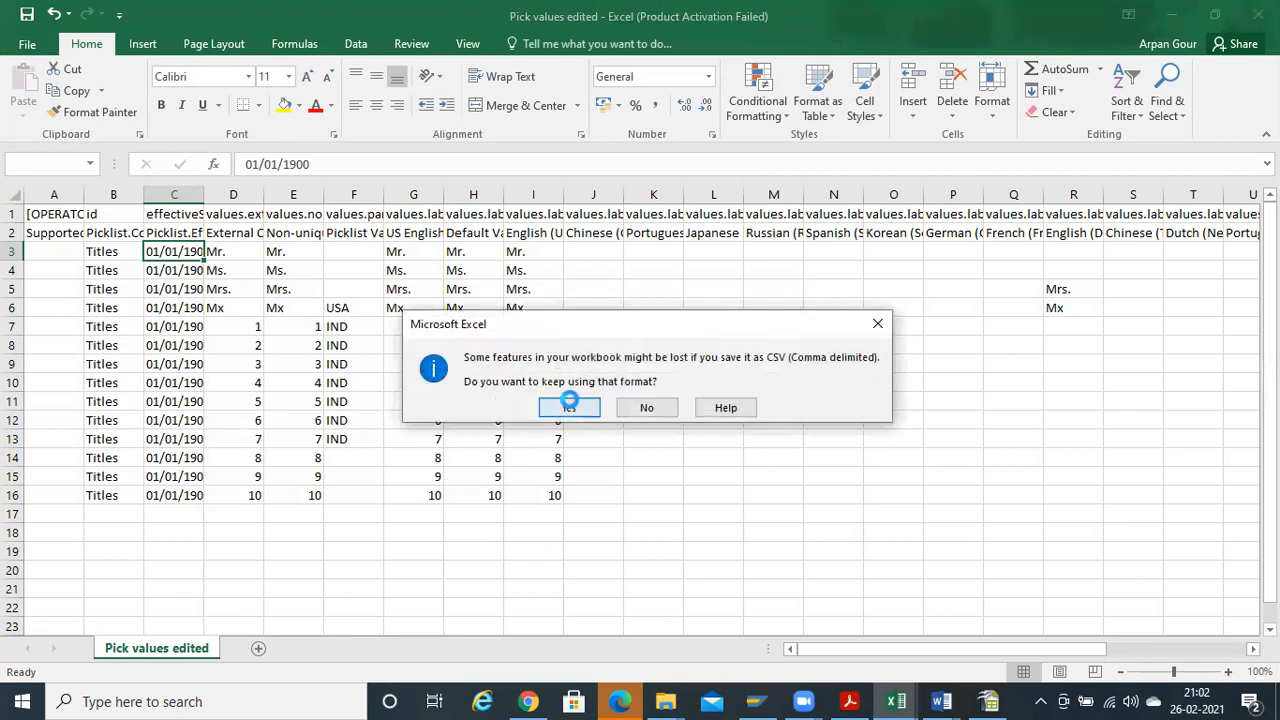
left_click(569, 406)
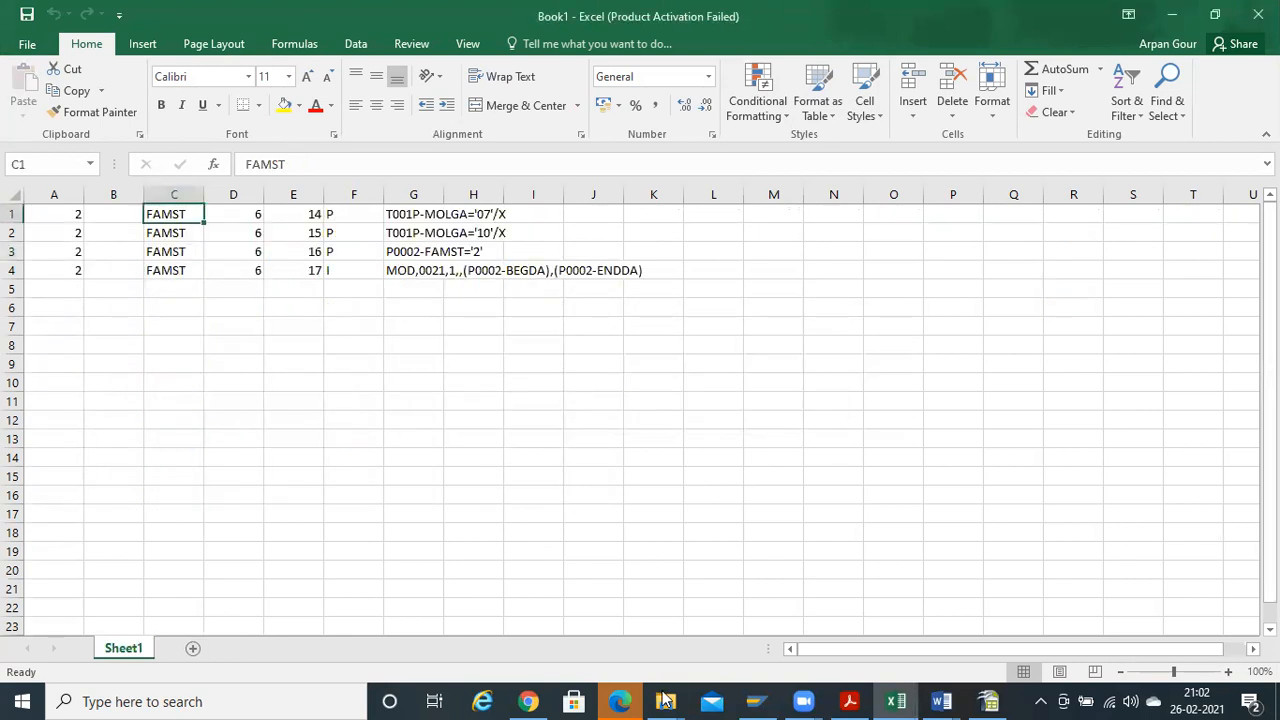
Open Import and Export Data and choose to import Picklist-Values
left_click(528, 701)
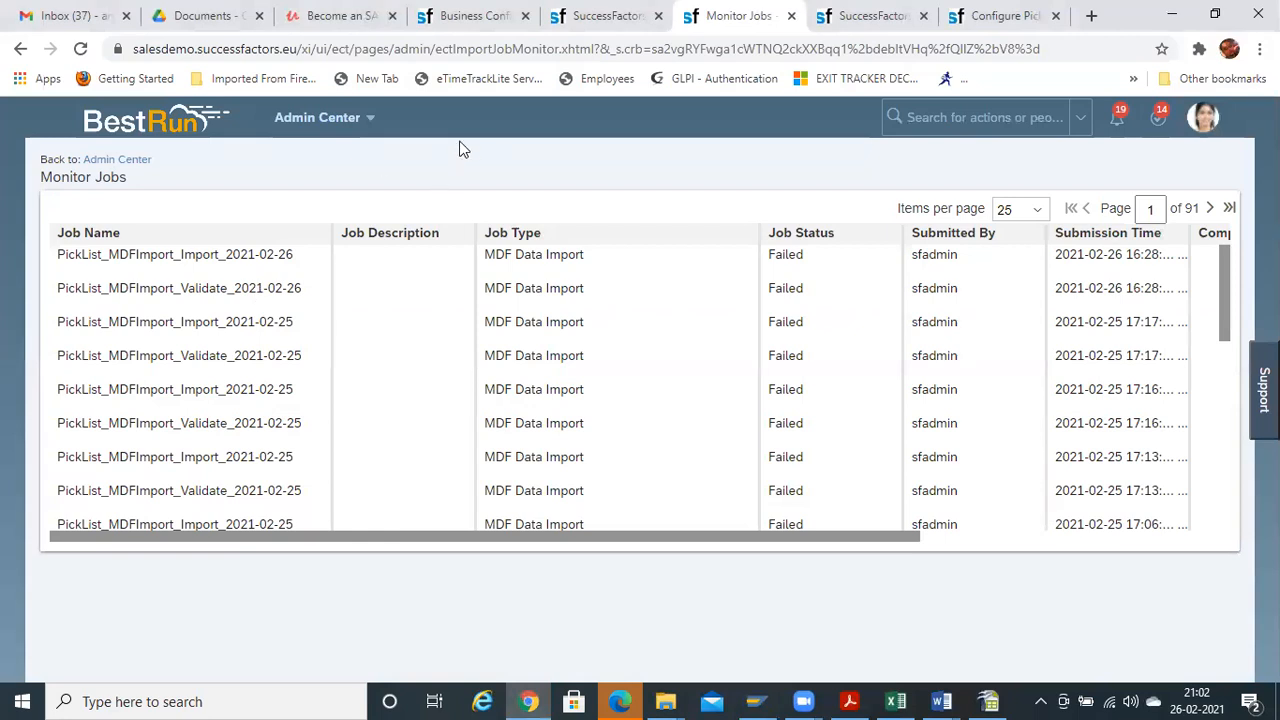
left_click(987, 118)
type("imp")
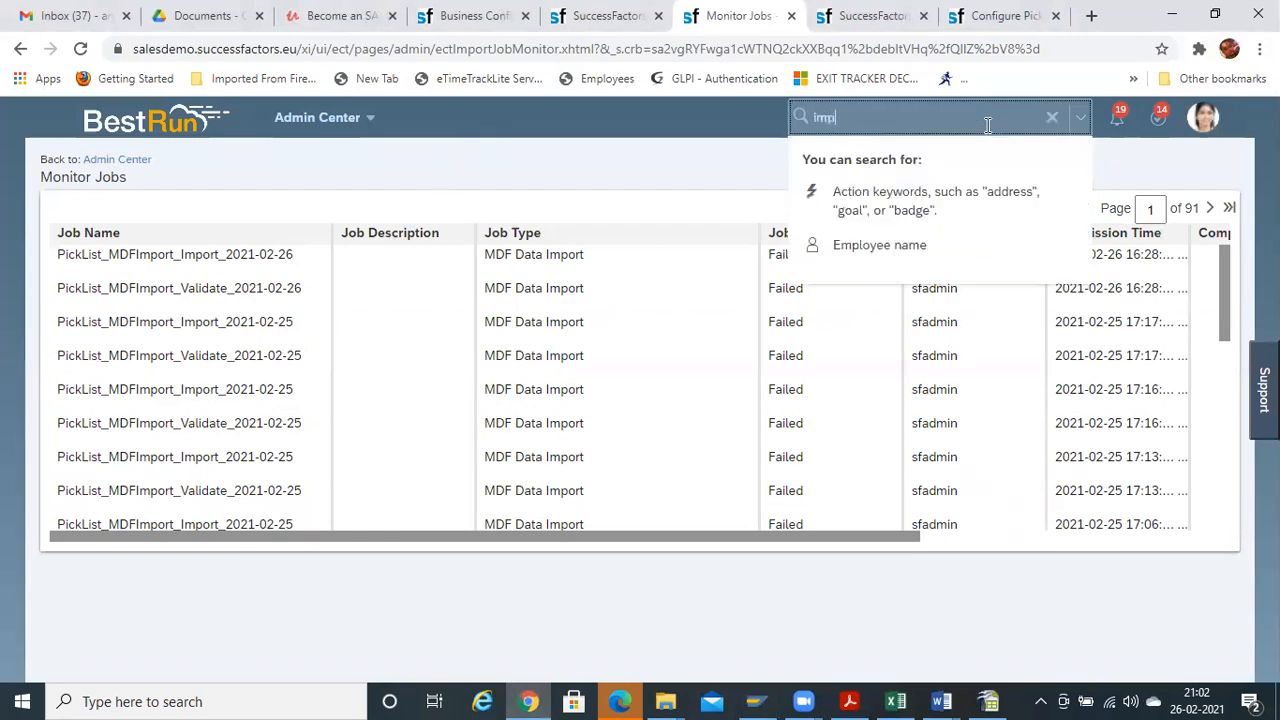
type("ort and export")
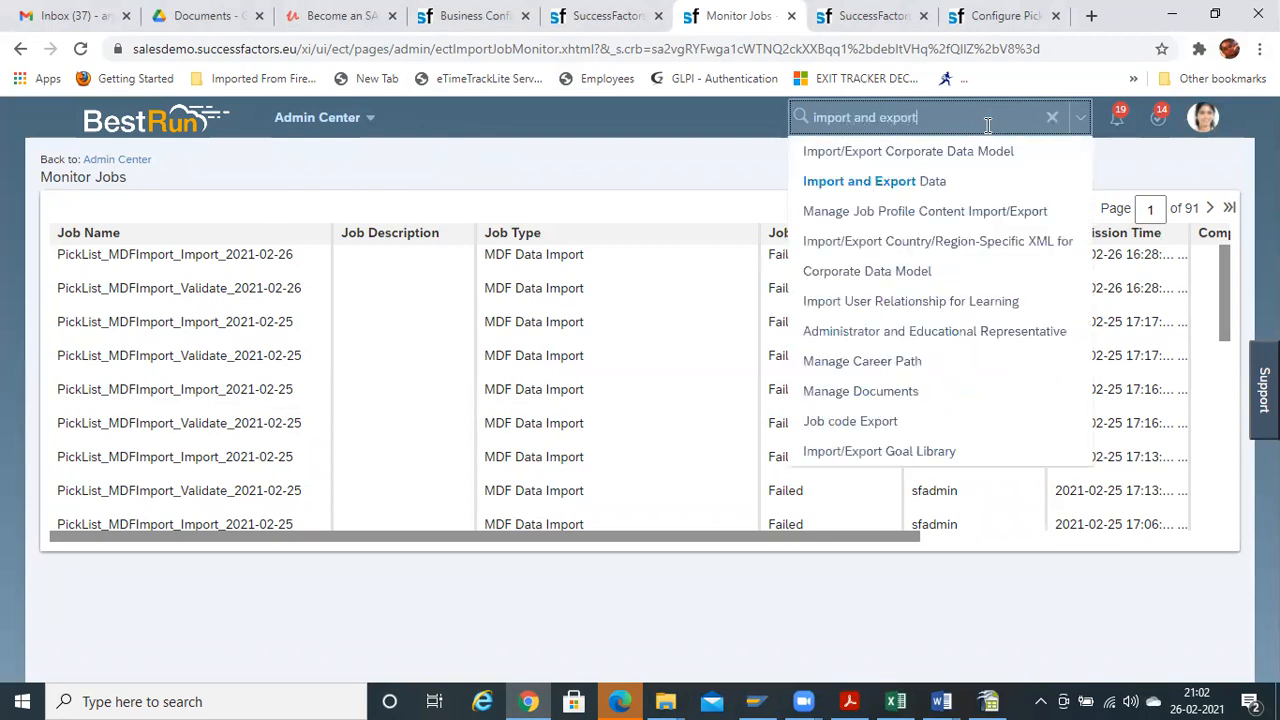
left_click(886, 182)
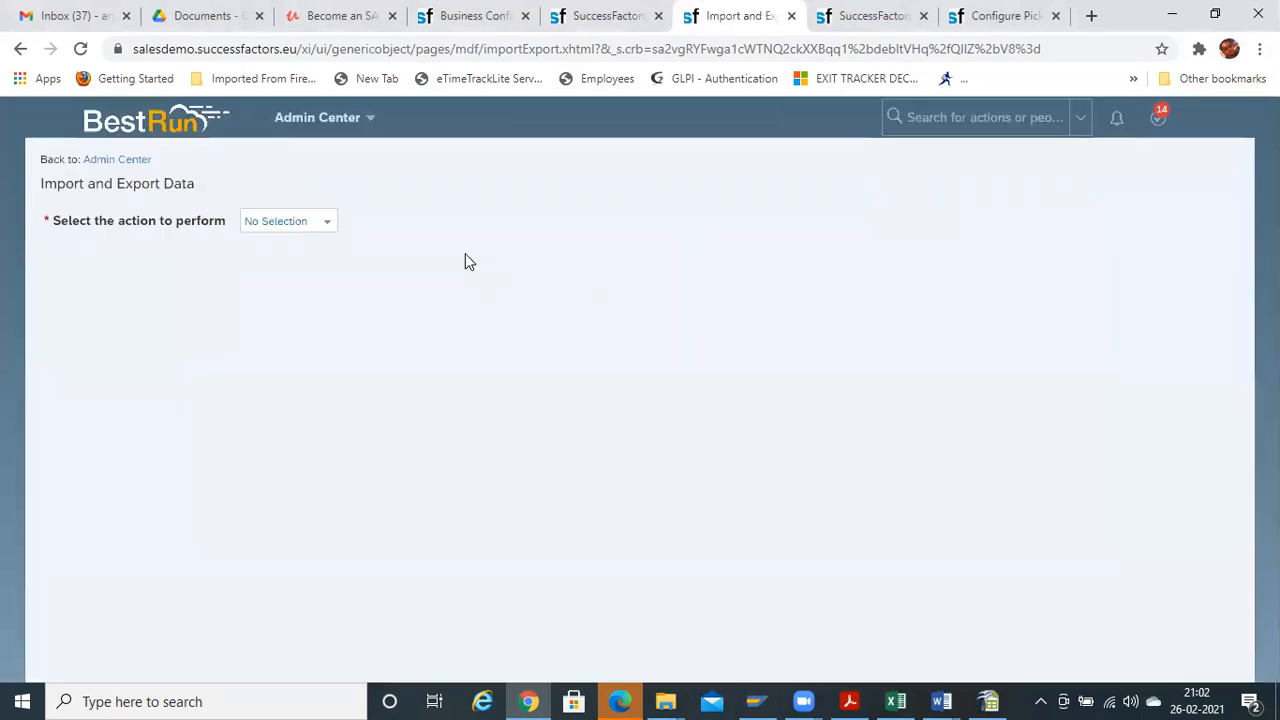
left_click(325, 230)
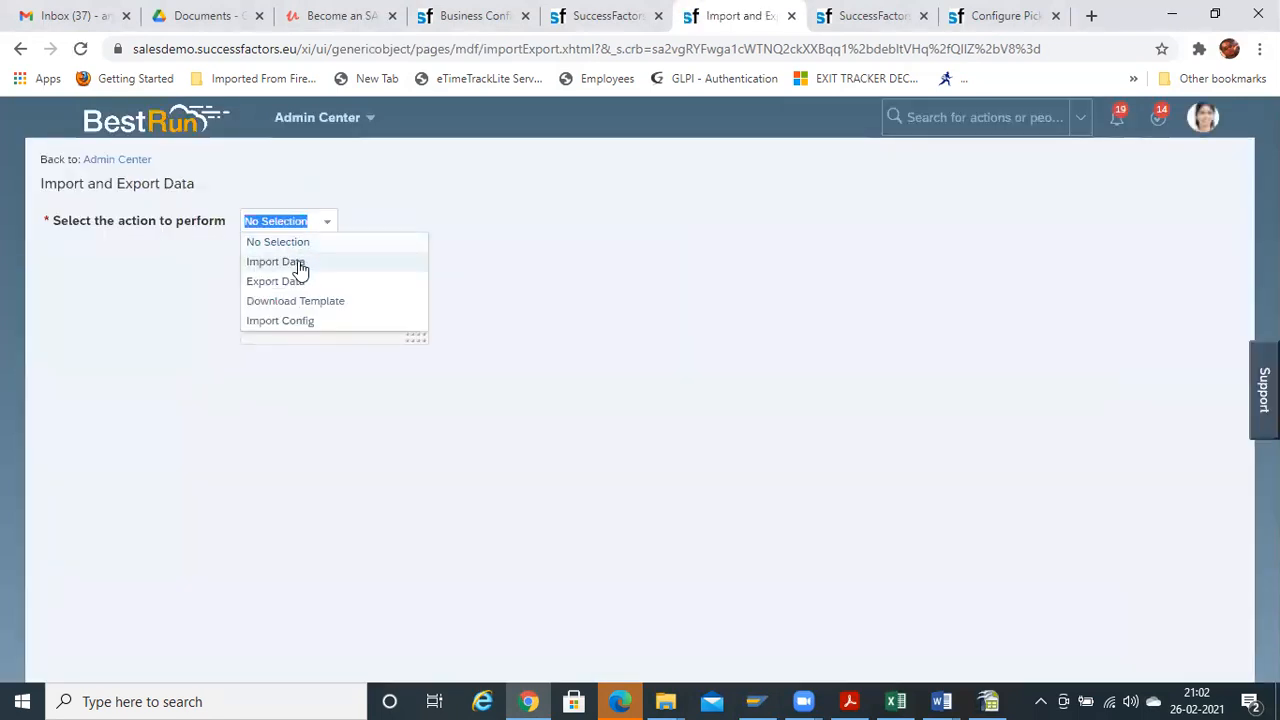
left_click(298, 260)
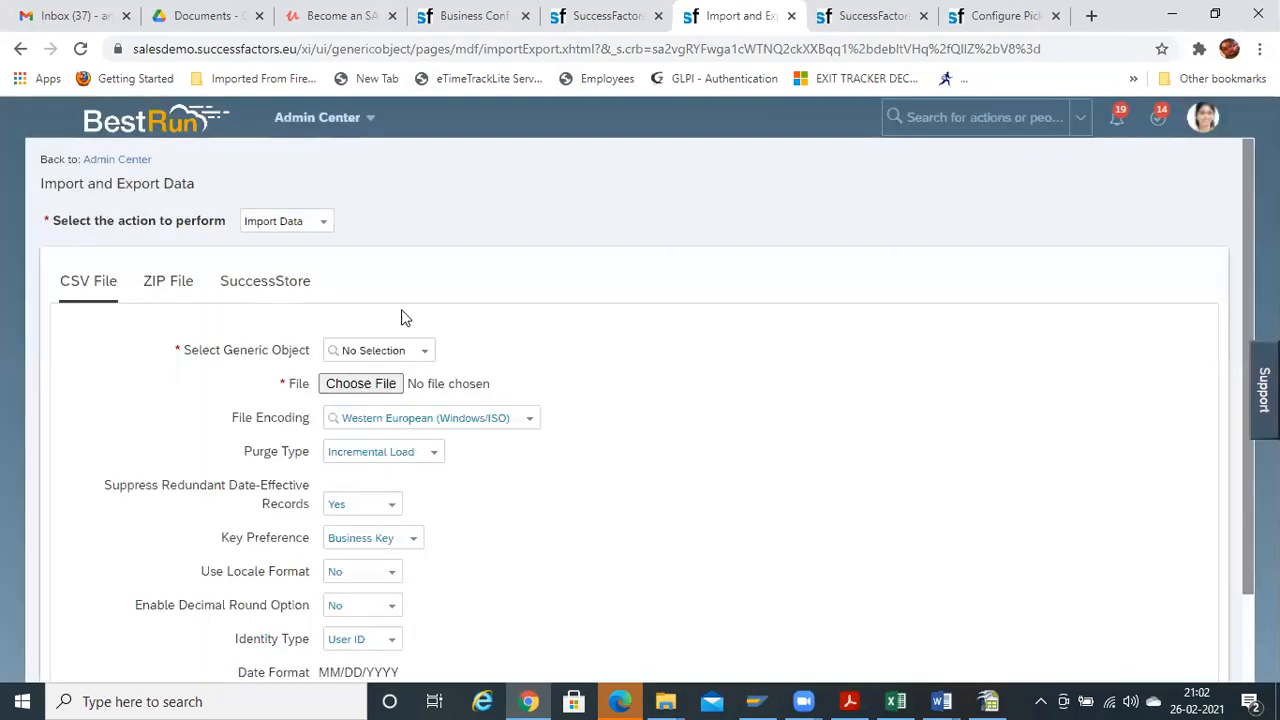
left_click(423, 351)
type("pick")
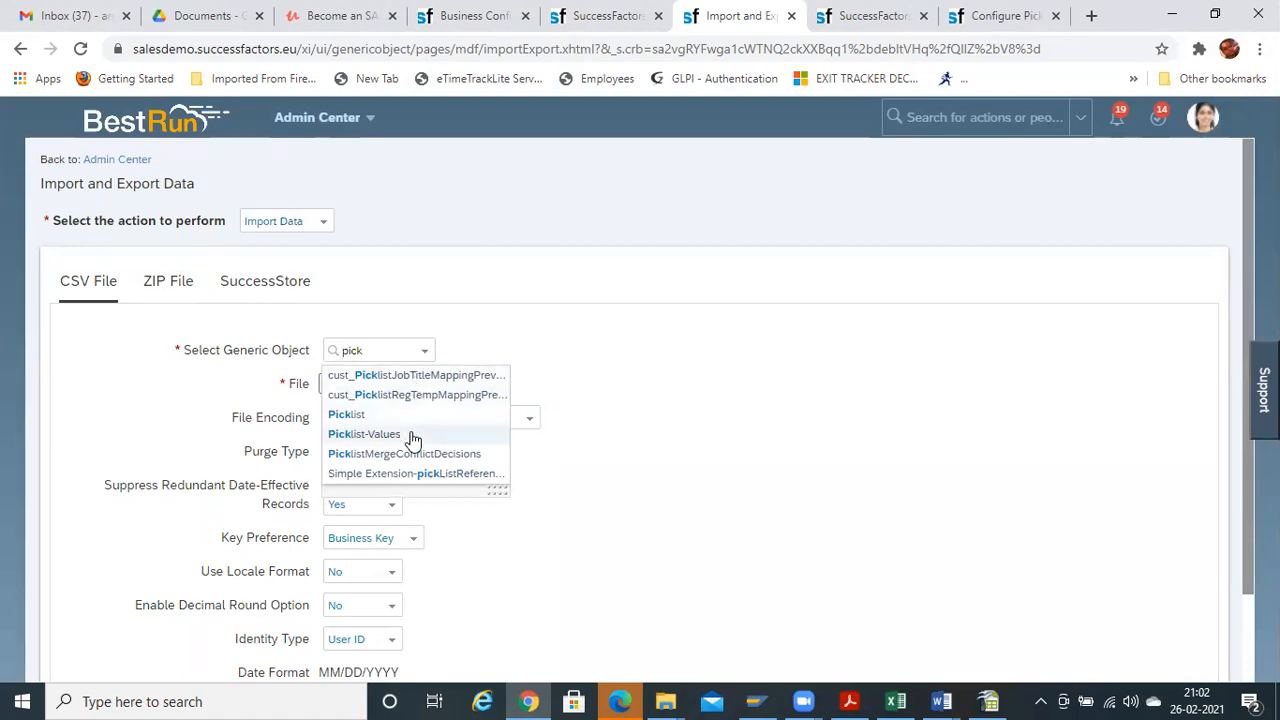
left_click(410, 434)
Attach Pick values edited.csv with UTF-8 encoding and Incremental Load, then validate and import it
left_click(383, 386)
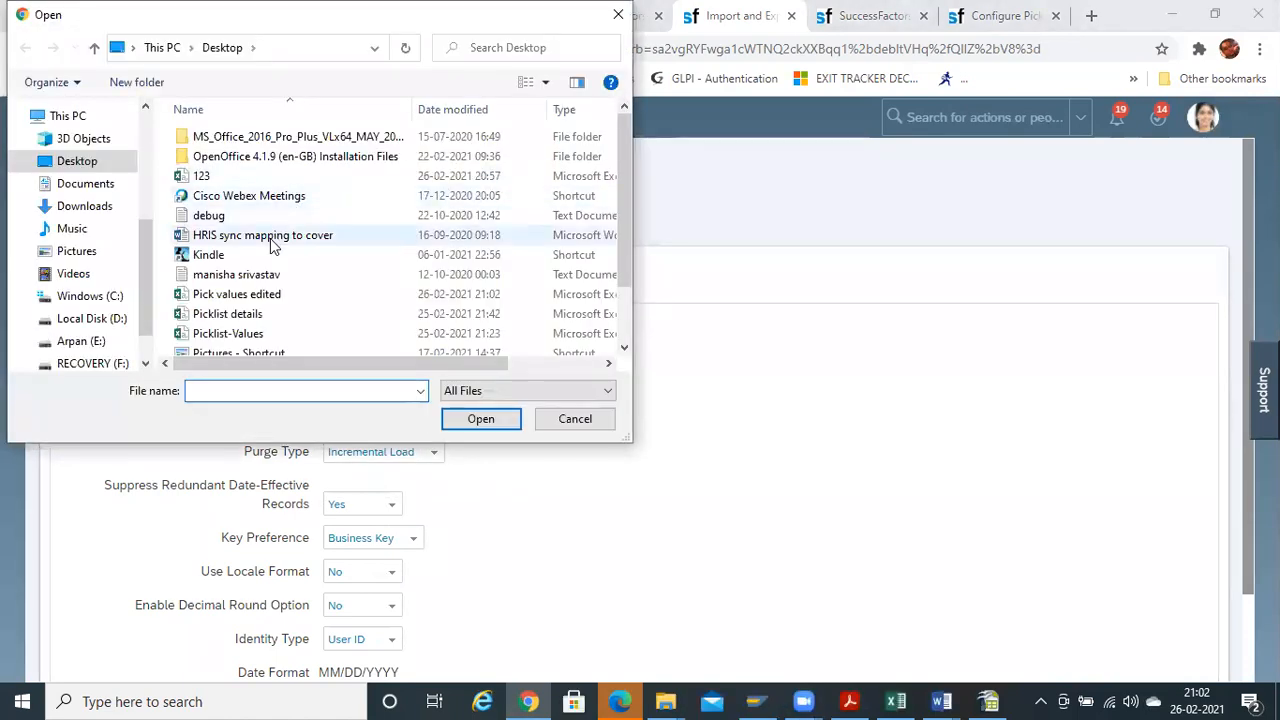
double_click(258, 296)
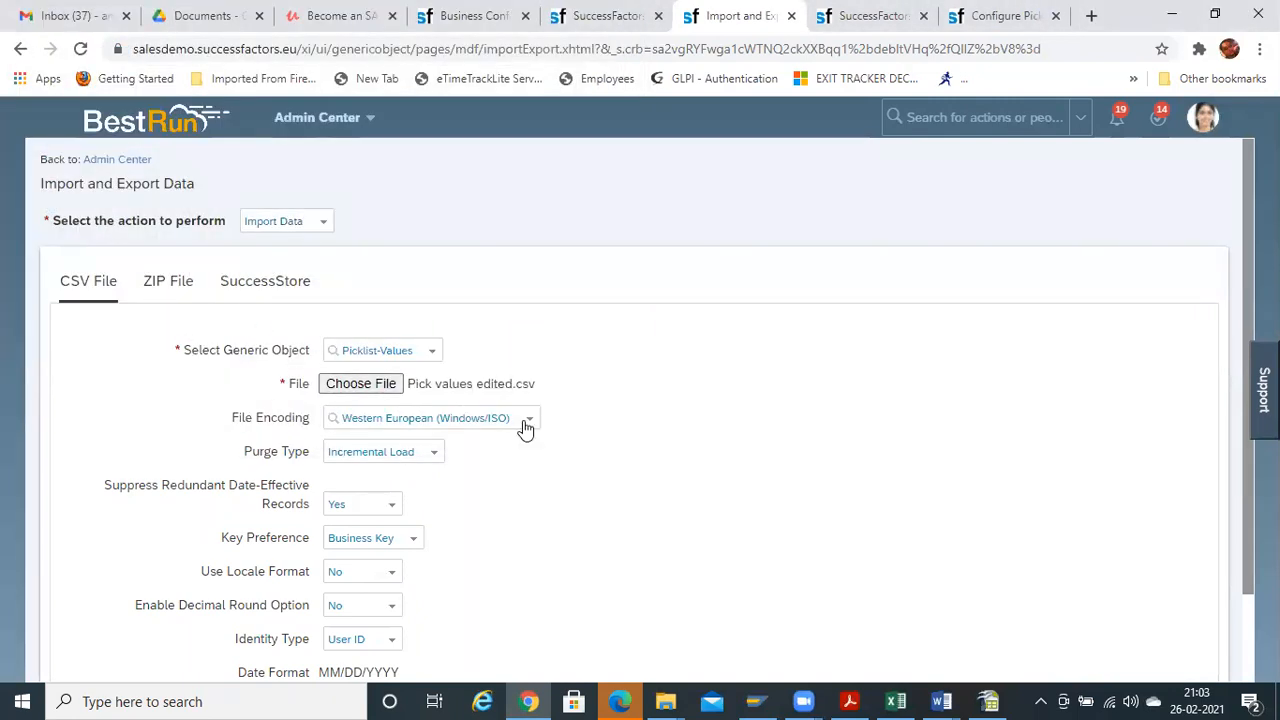
left_click(523, 423)
left_click(415, 463)
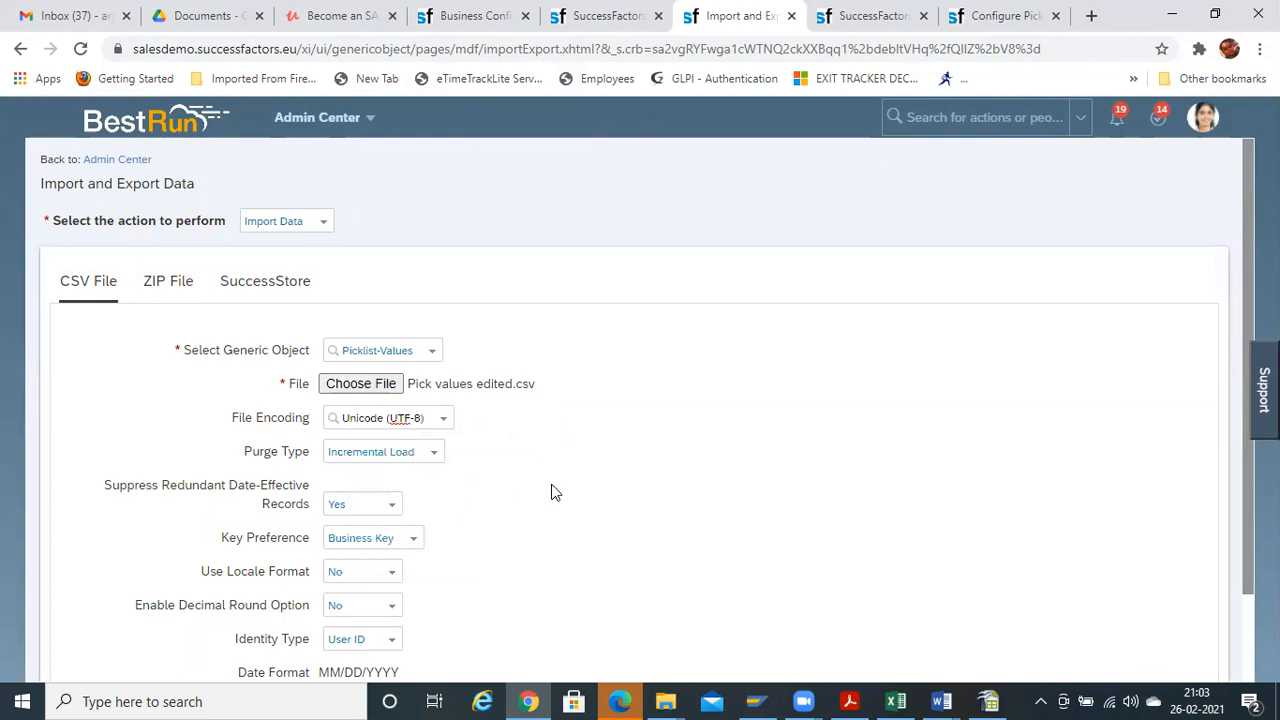
left_click(431, 455)
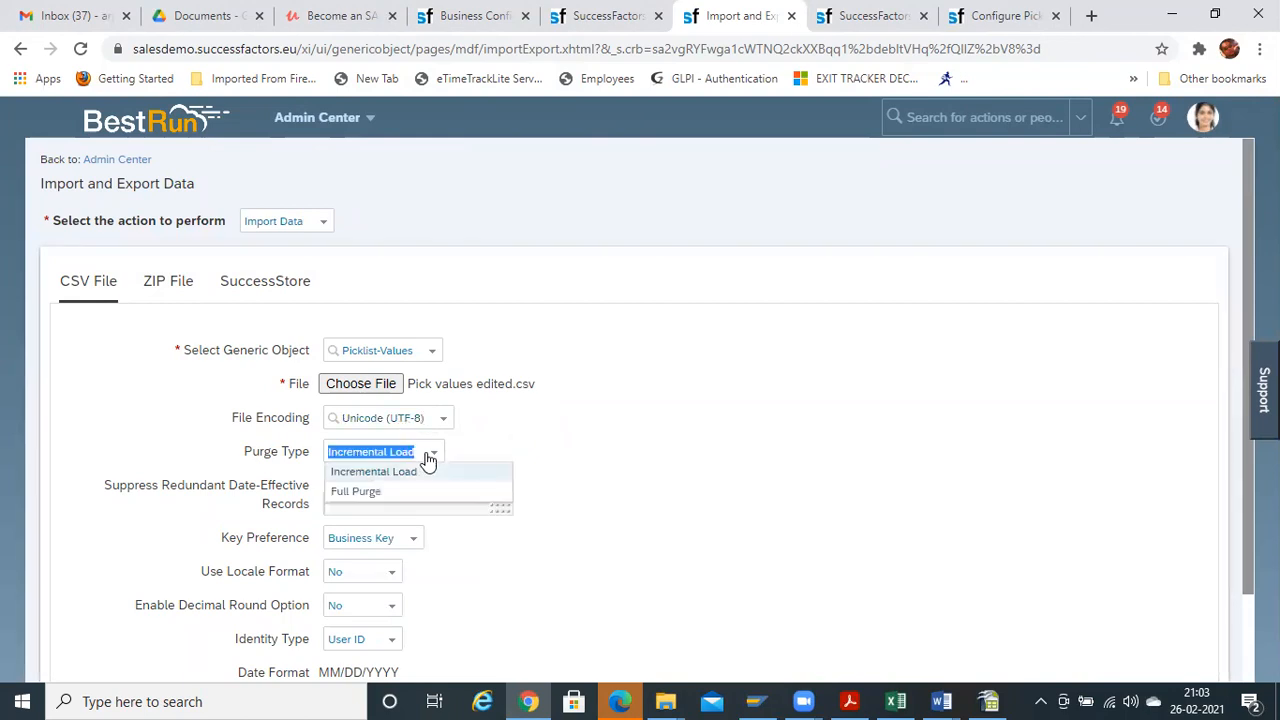
left_click(428, 458)
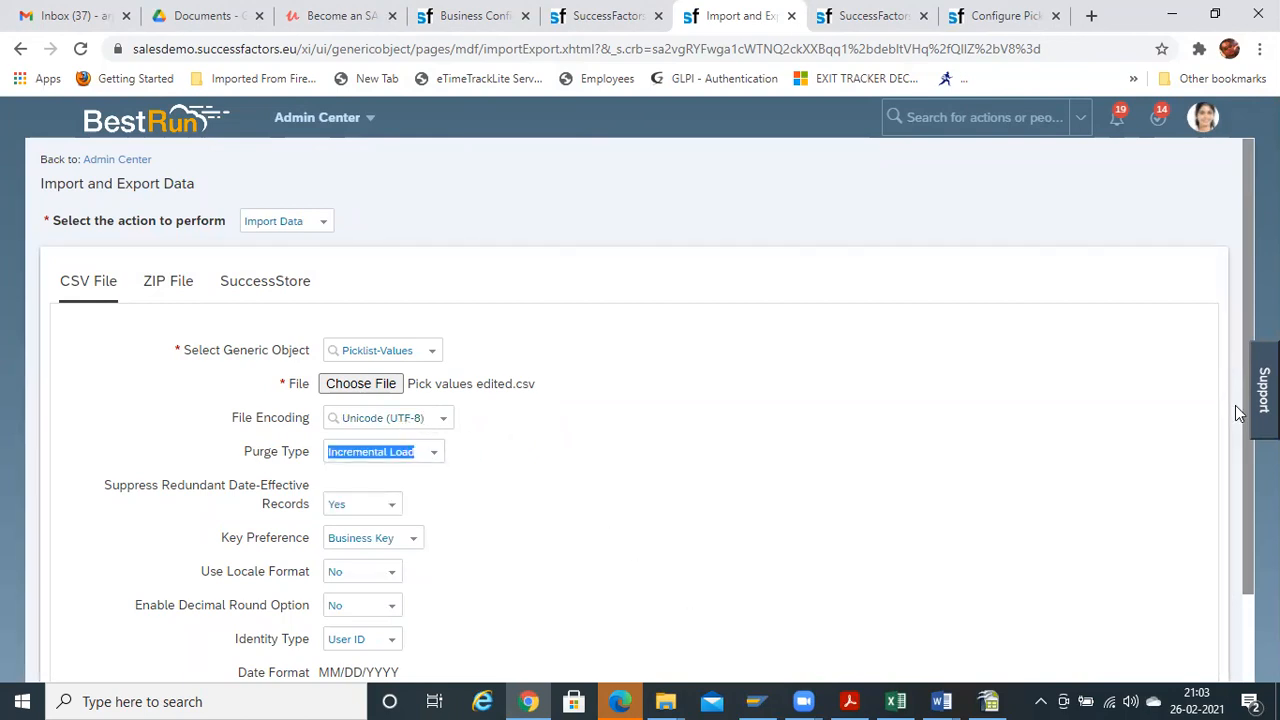
scroll(640, 400, "down", 1)
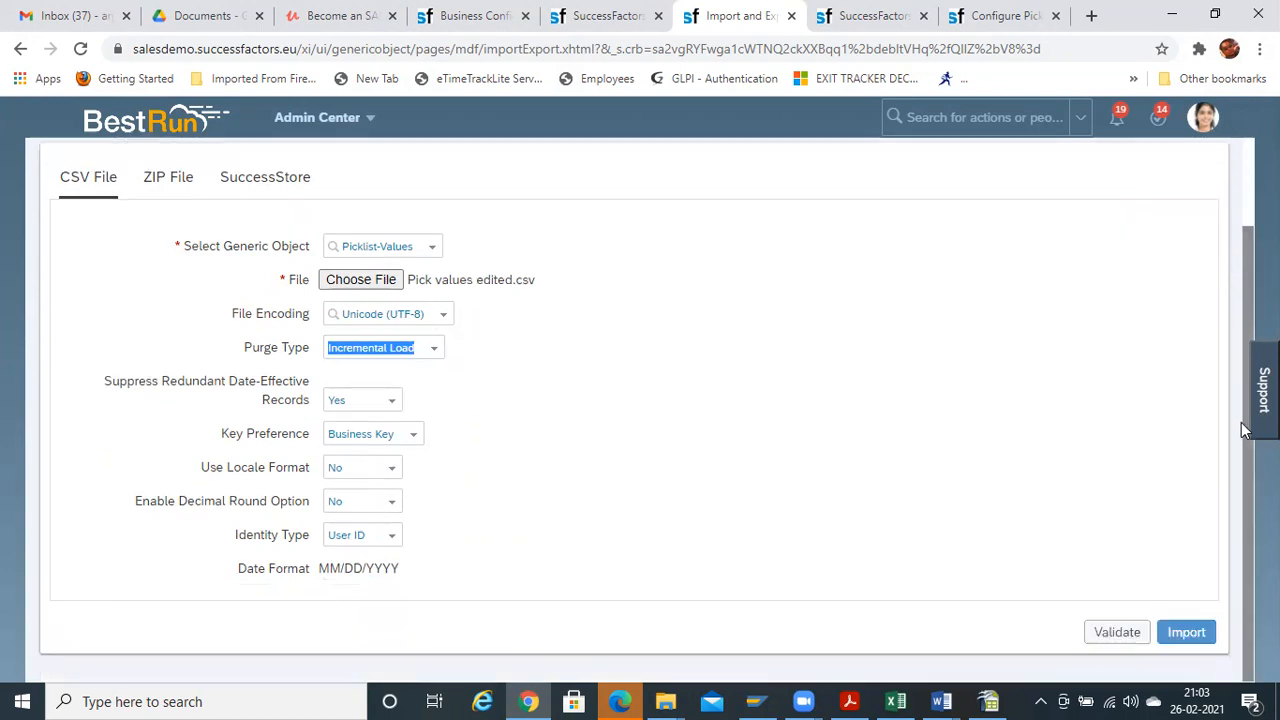
left_click(1117, 634)
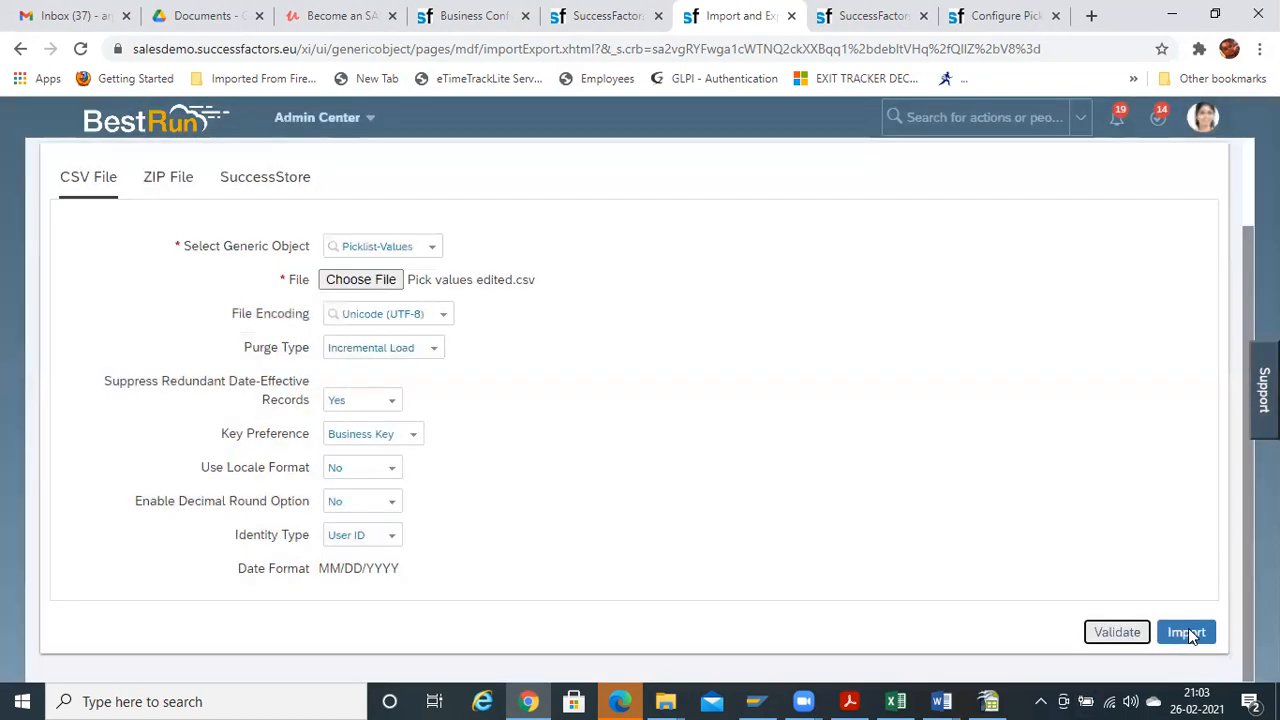
left_click(1188, 634)
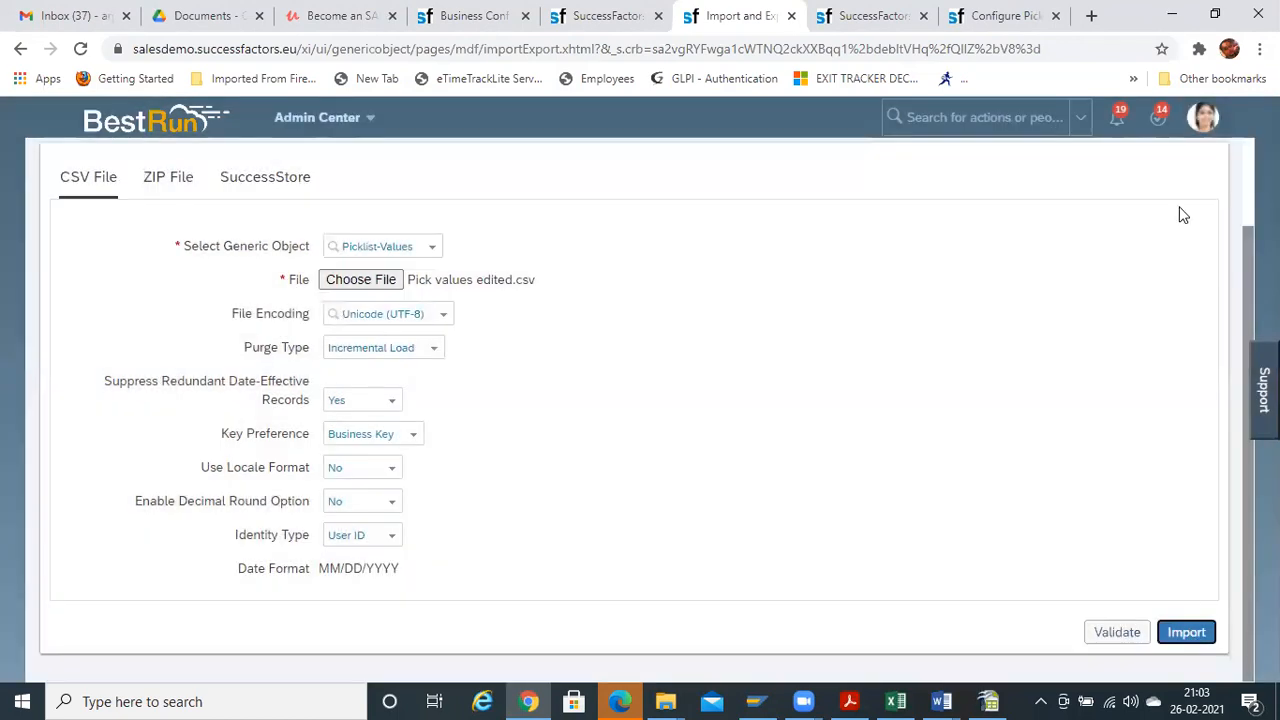
Open the Monitor Job page to track the picklist import jobs
left_click(956, 128)
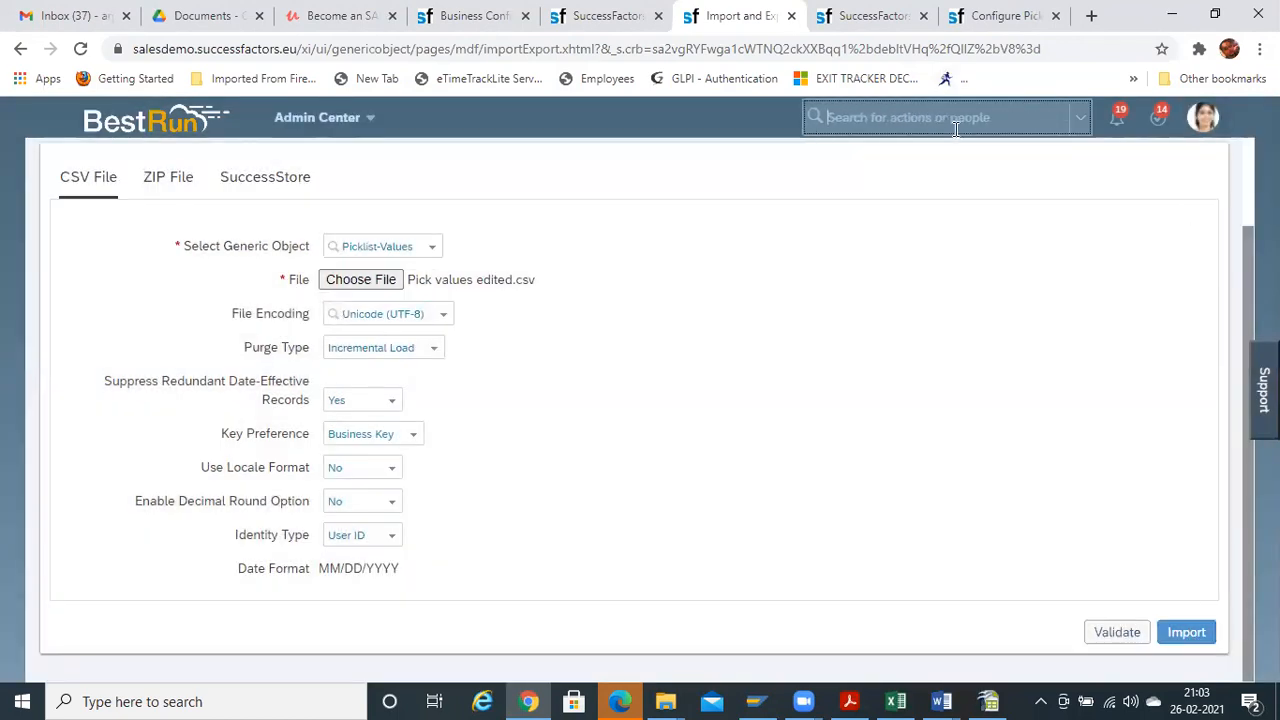
type("monitor")
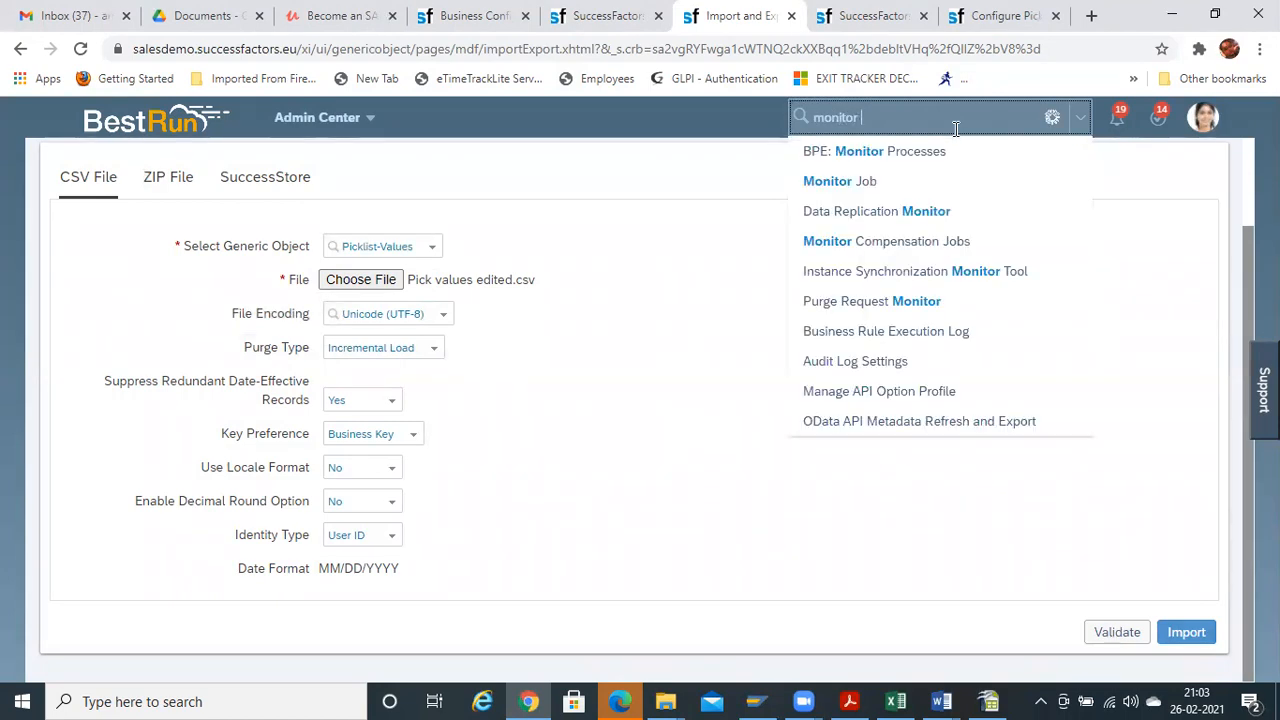
type(" i")
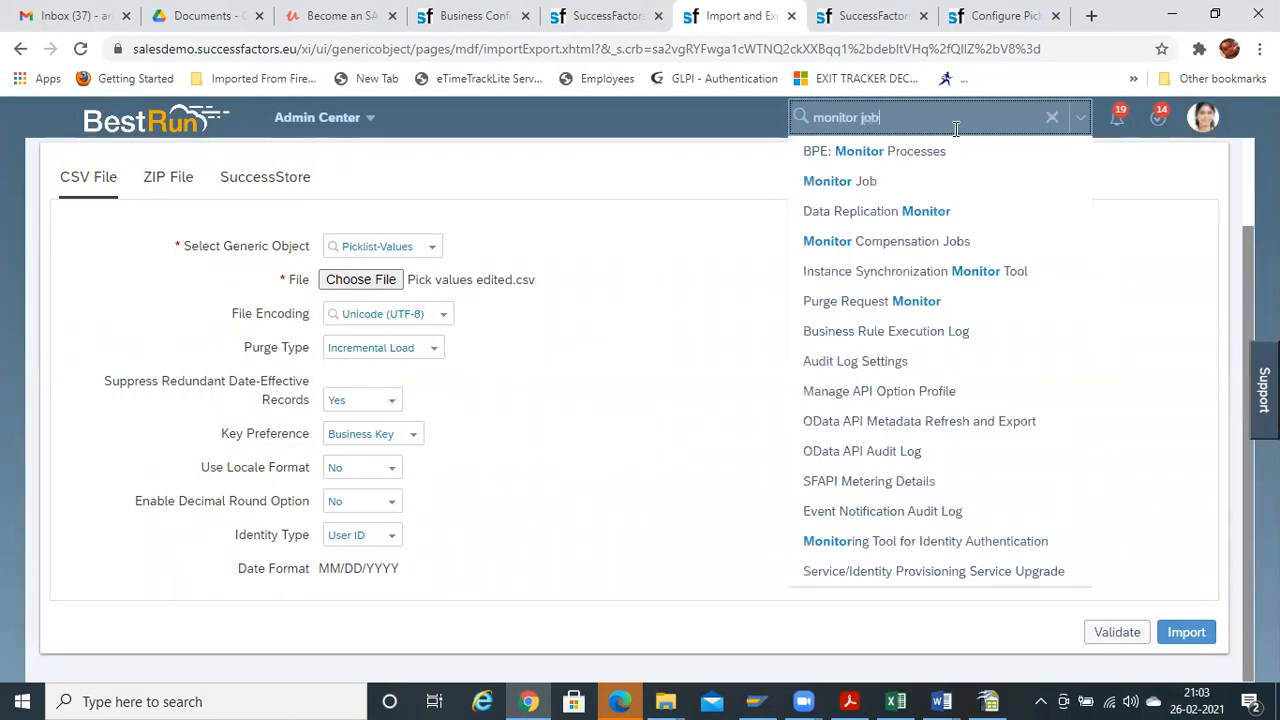
left_click(436, 350)
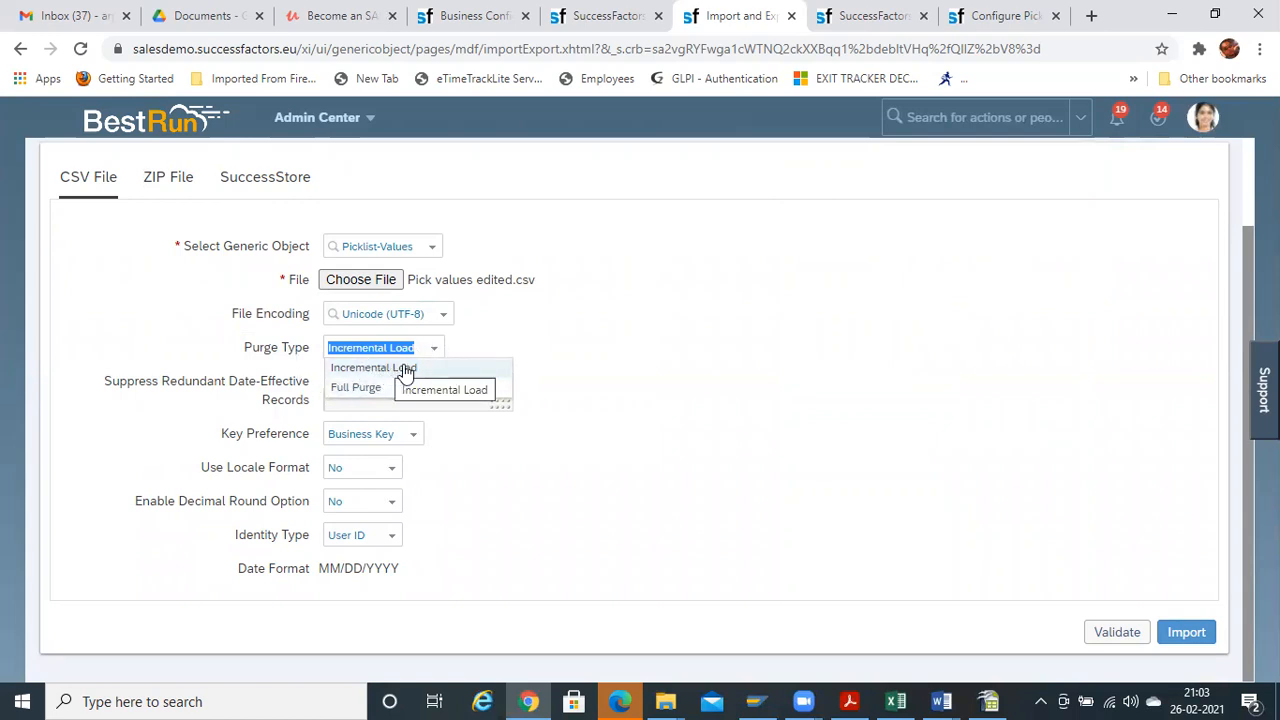
left_click(642, 308)
left_click(934, 120)
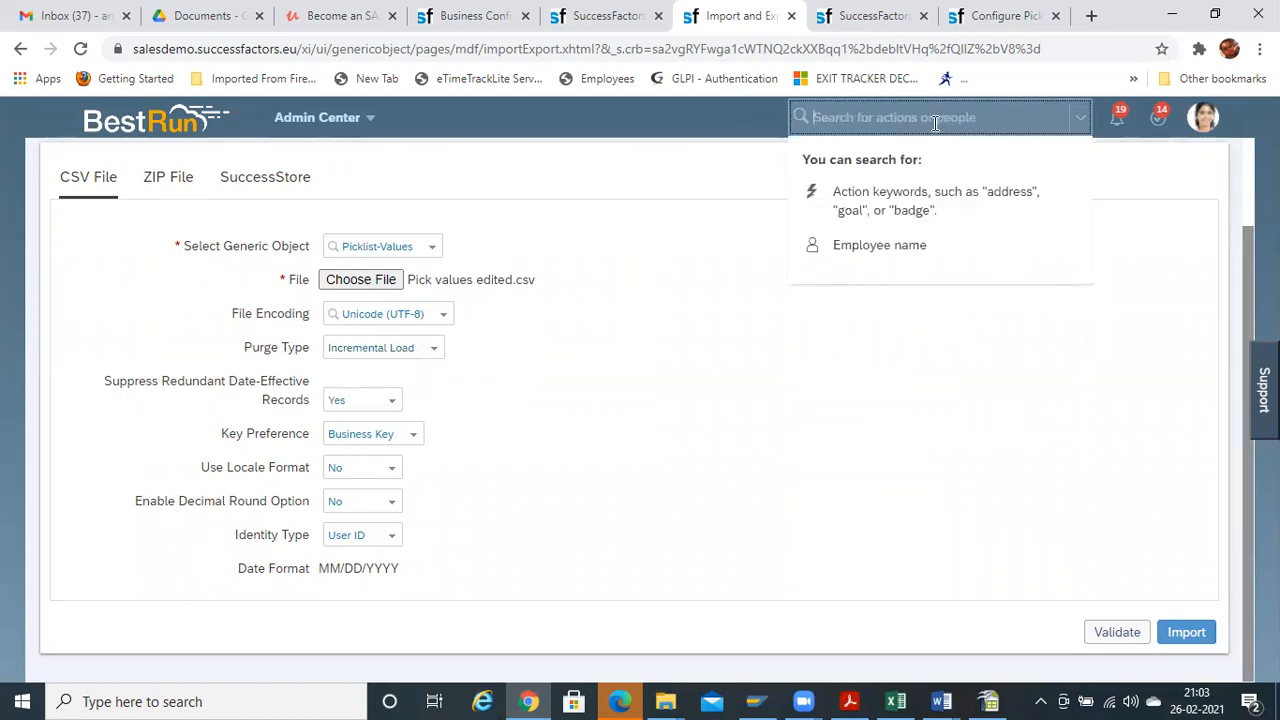
type("monitor job")
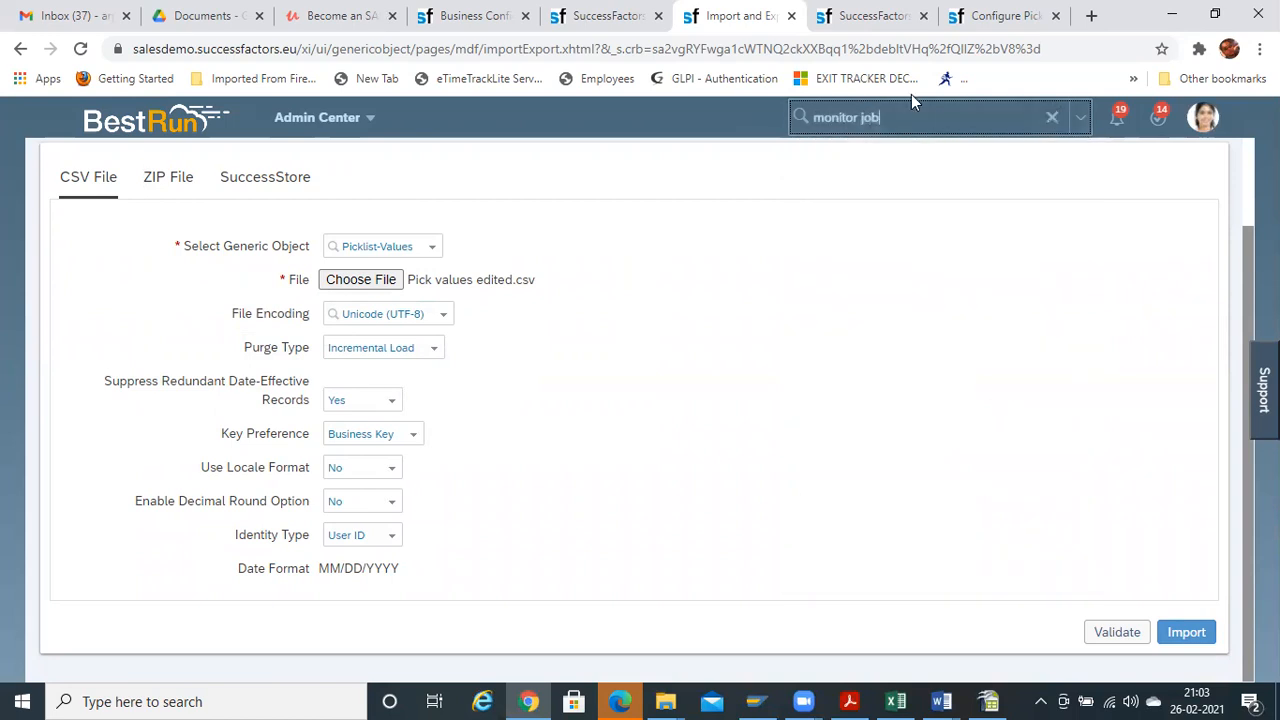
left_click(880, 165)
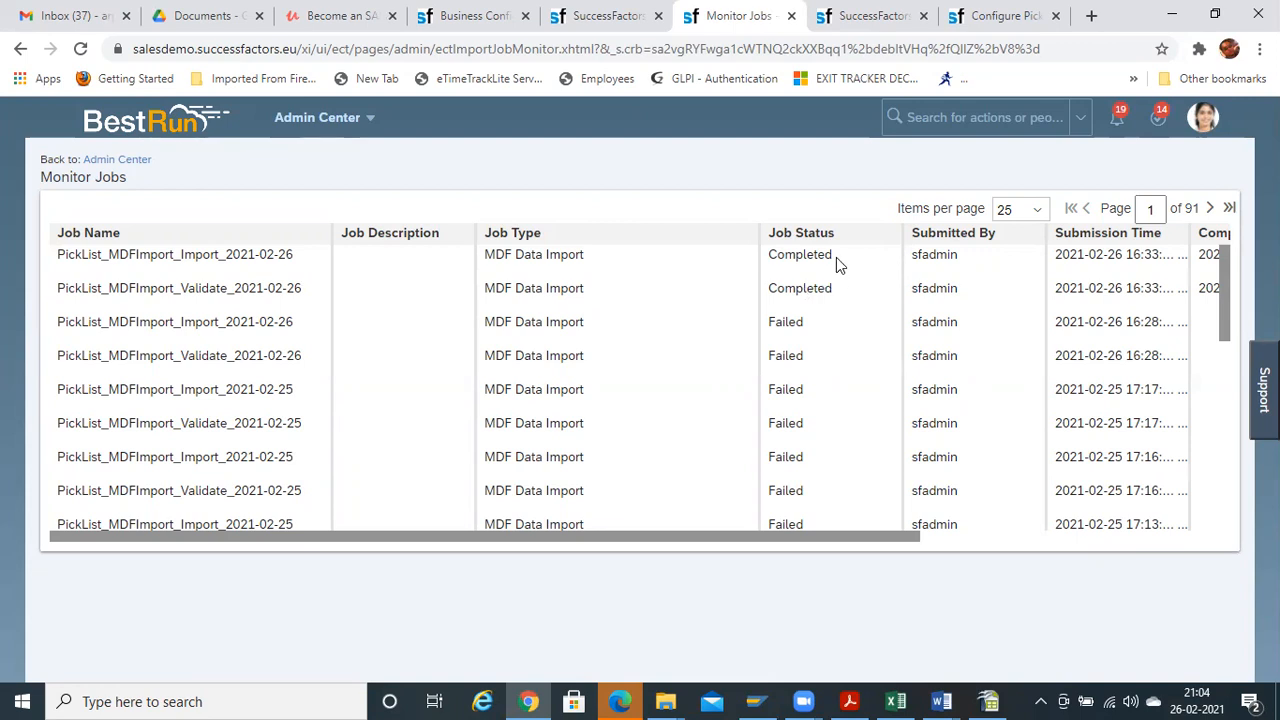
Confirm the PickList_MDFImport jobs are Completed, then download and open the validation job's status report
left_click_drag(770, 255, 765, 287)
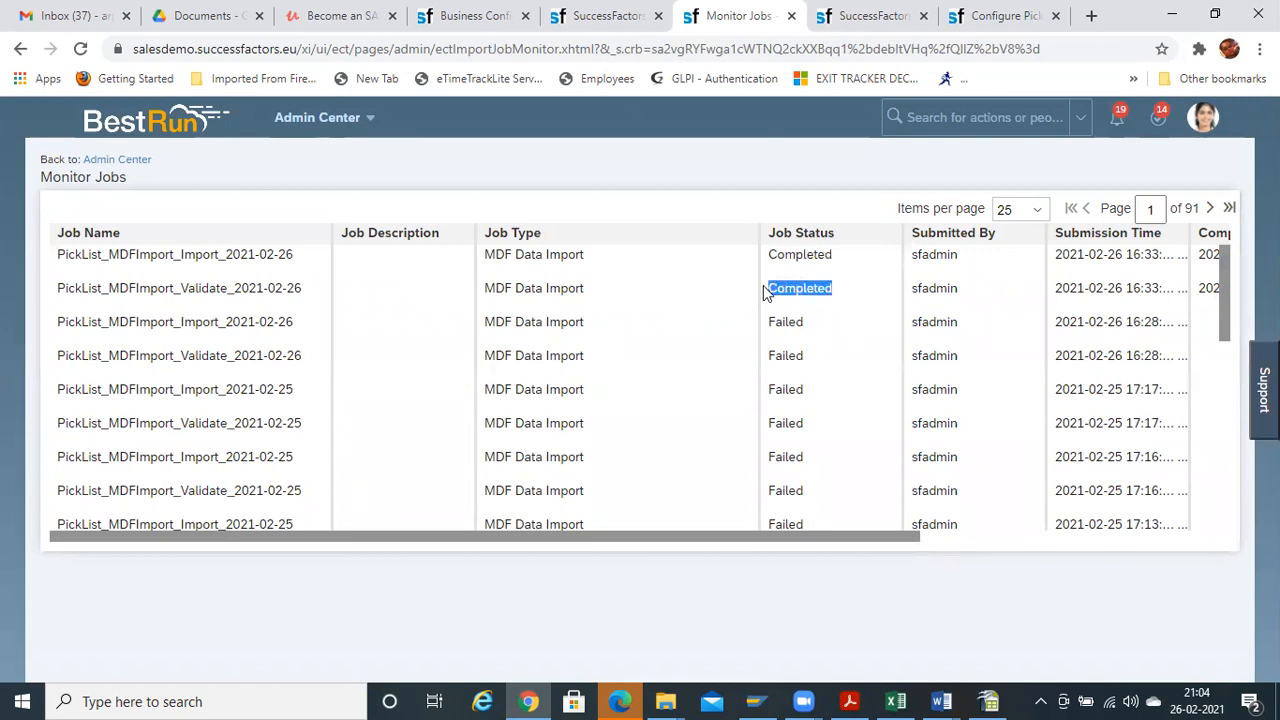
left_click_drag(848, 538, 666, 574)
left_click_drag(857, 540, 1152, 540)
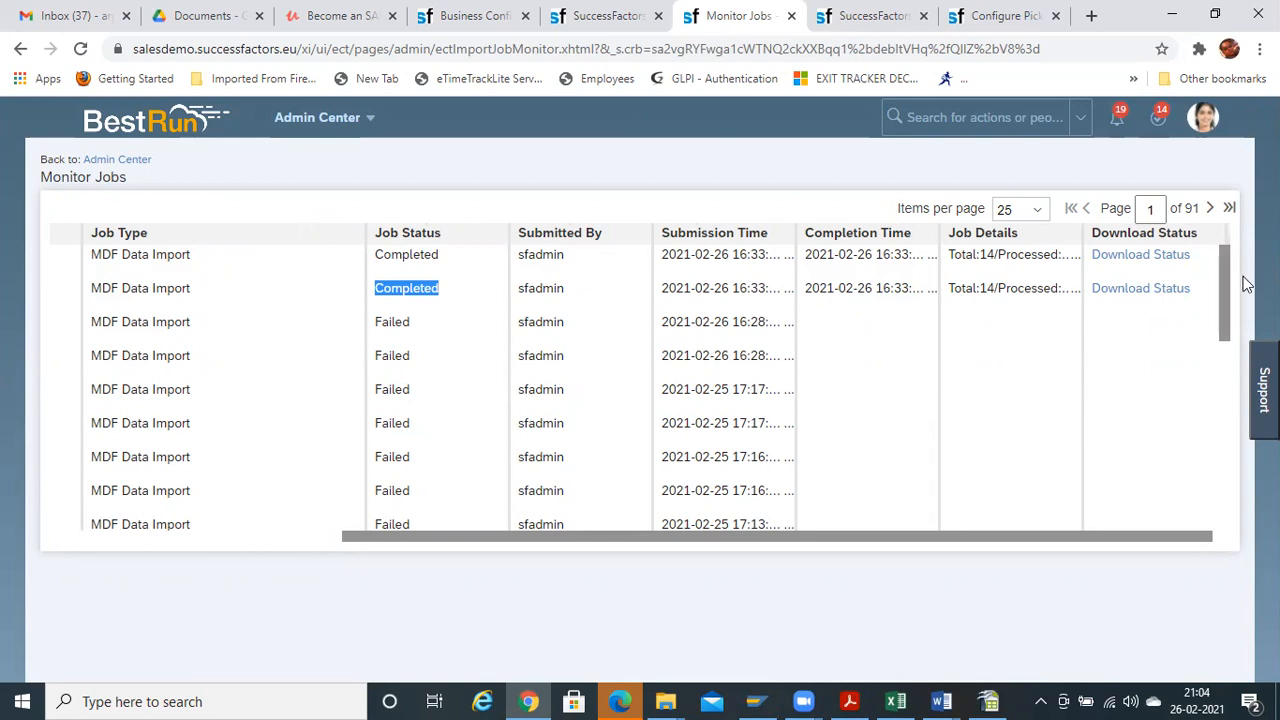
left_click(1170, 292)
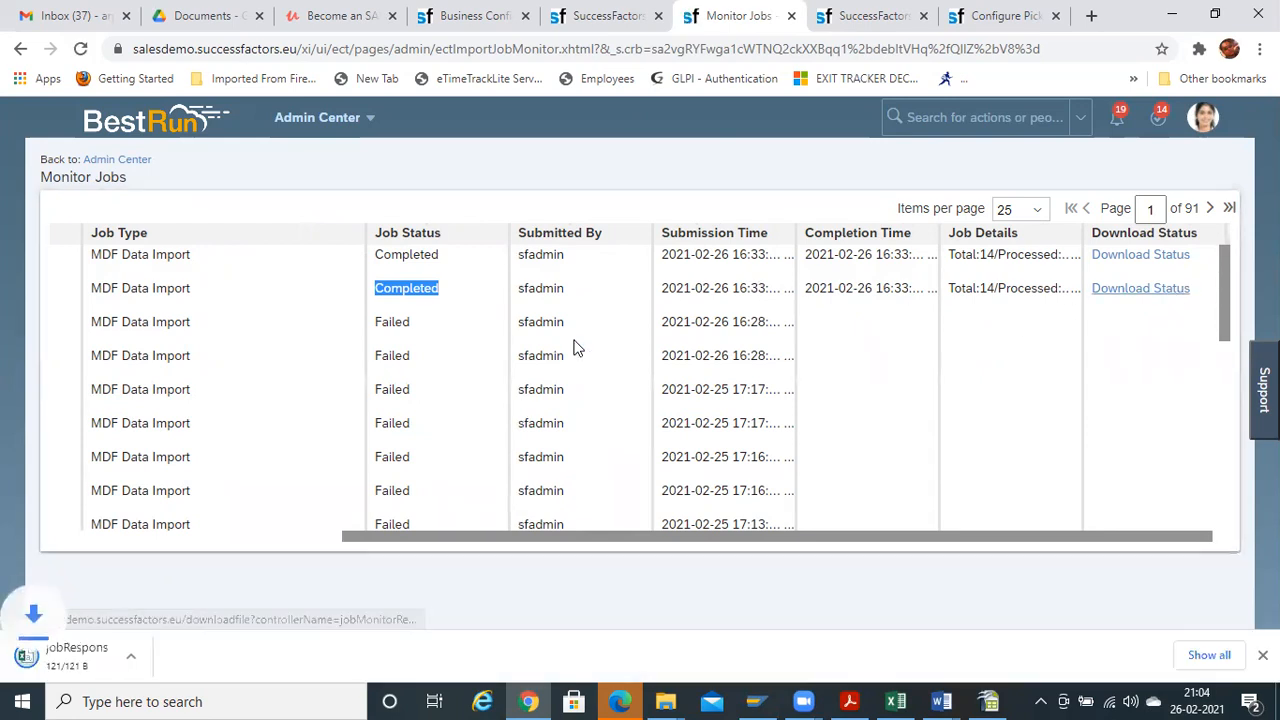
left_click(133, 656)
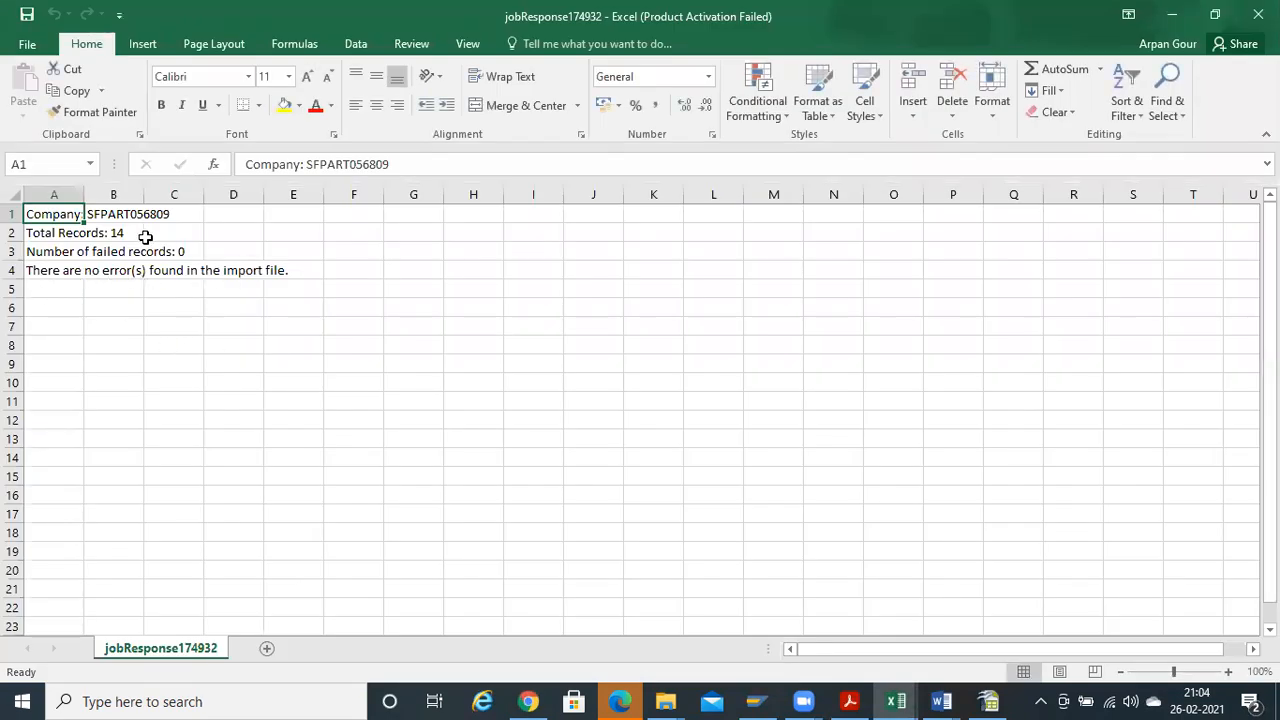
Close the jobResponse workbook and switch back toward the Monitor Jobs page
left_click(1266, 10)
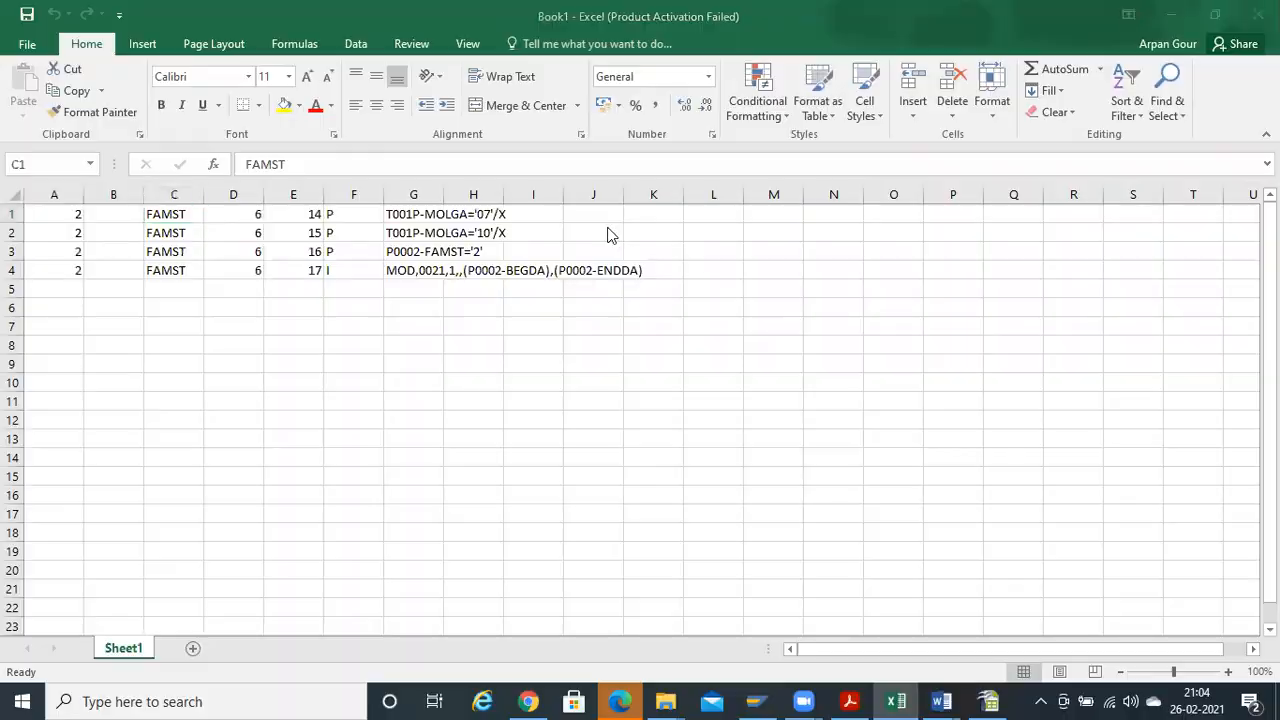
key("alt+Tab")
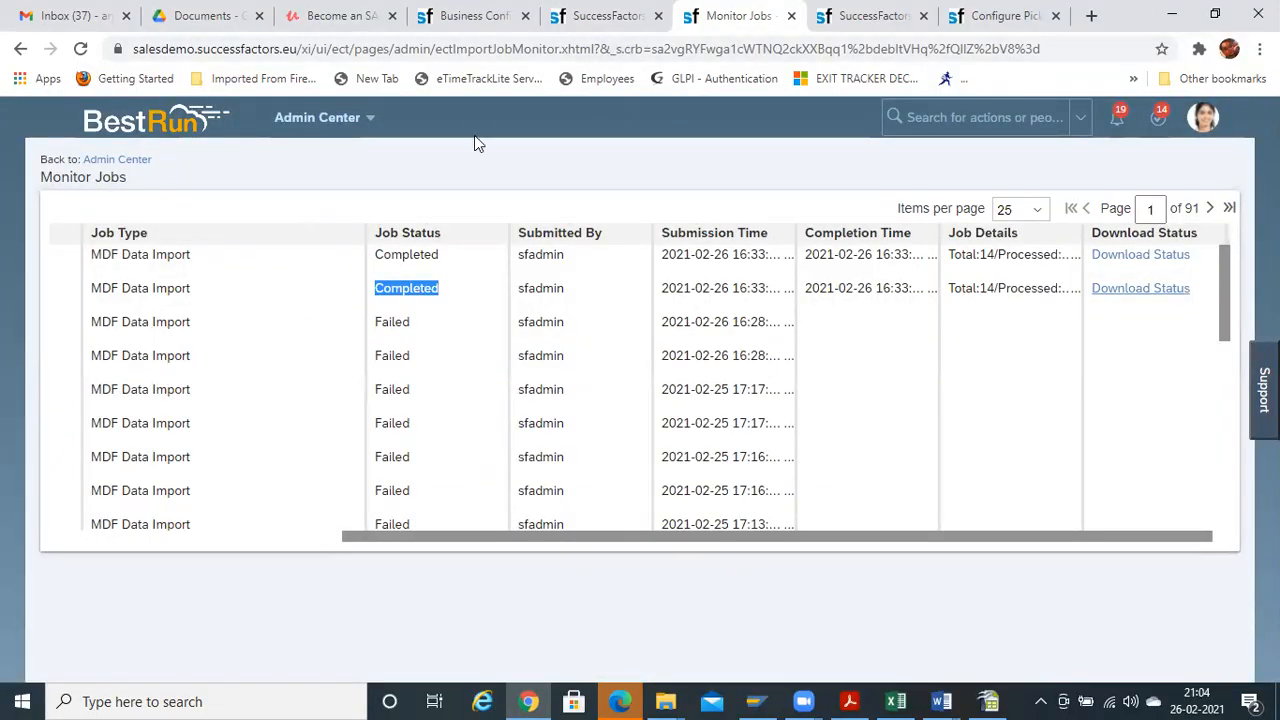
Bring up Picklist-Values.csv and inspect the first data row's picklist code
left_click(993, 701)
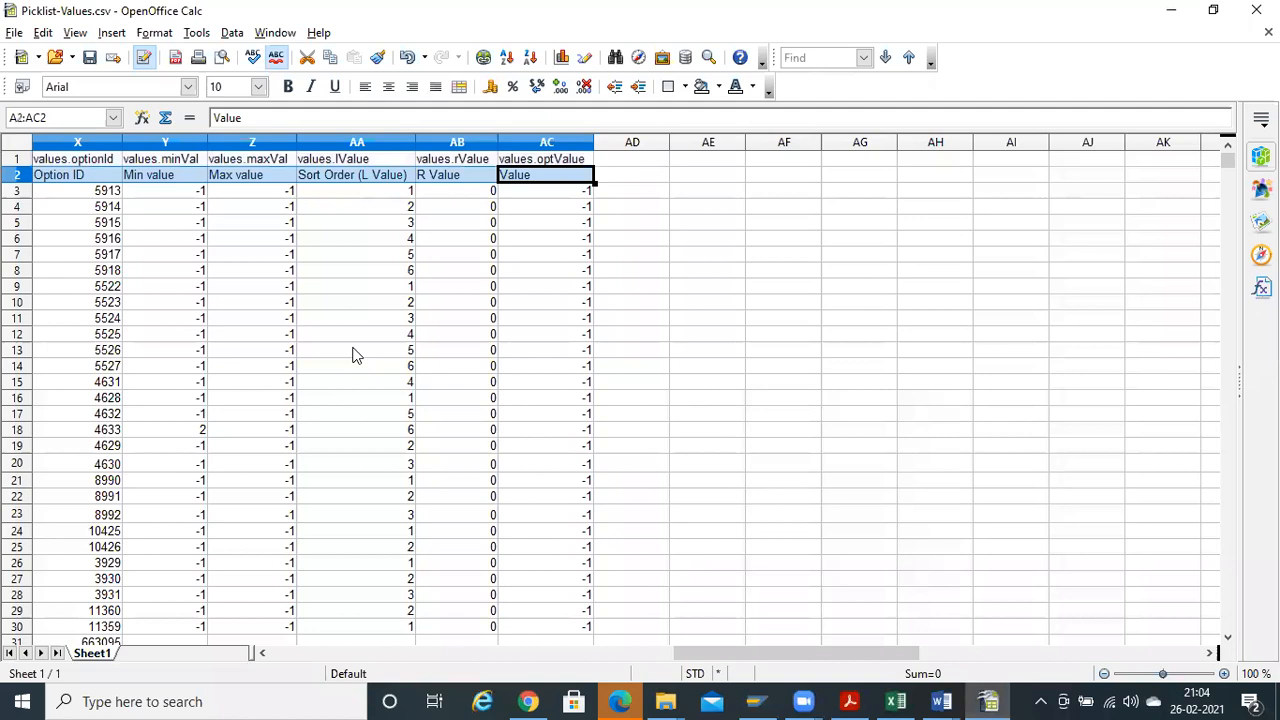
key("Home")
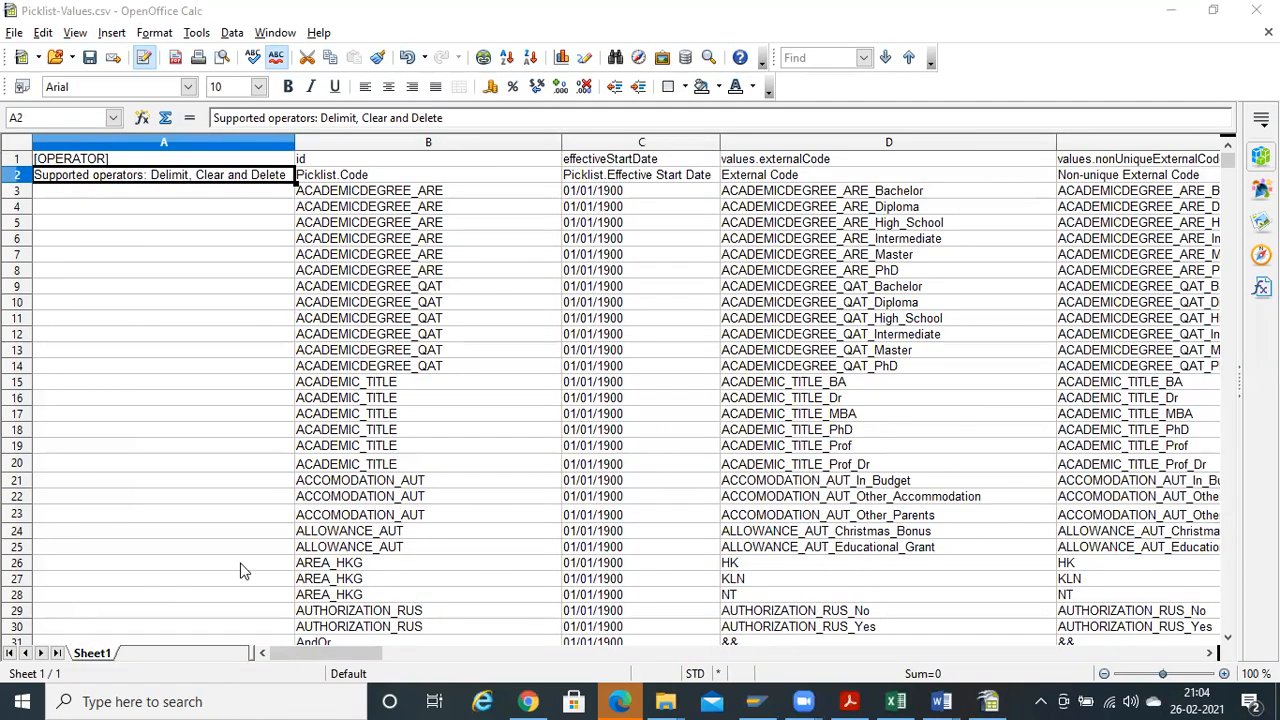
key("alt+Tab")
key("alt+Tab")
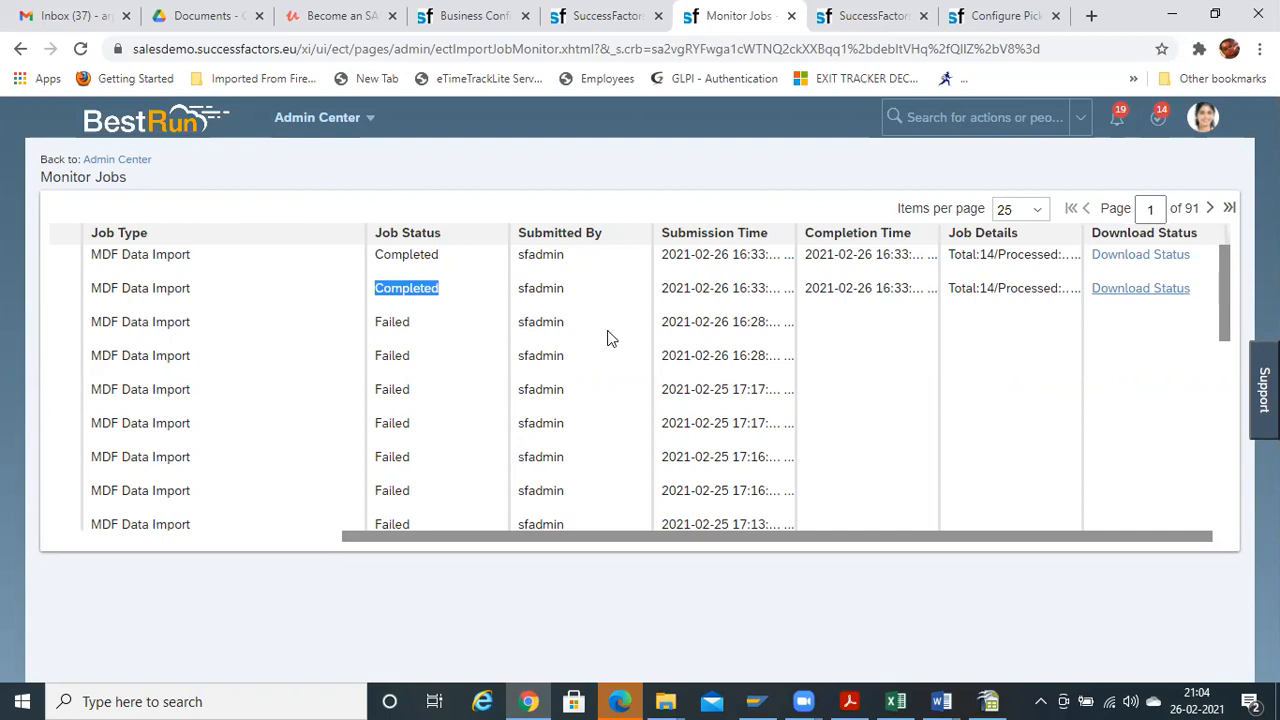
key("alt+Tab")
key("alt+Tab")
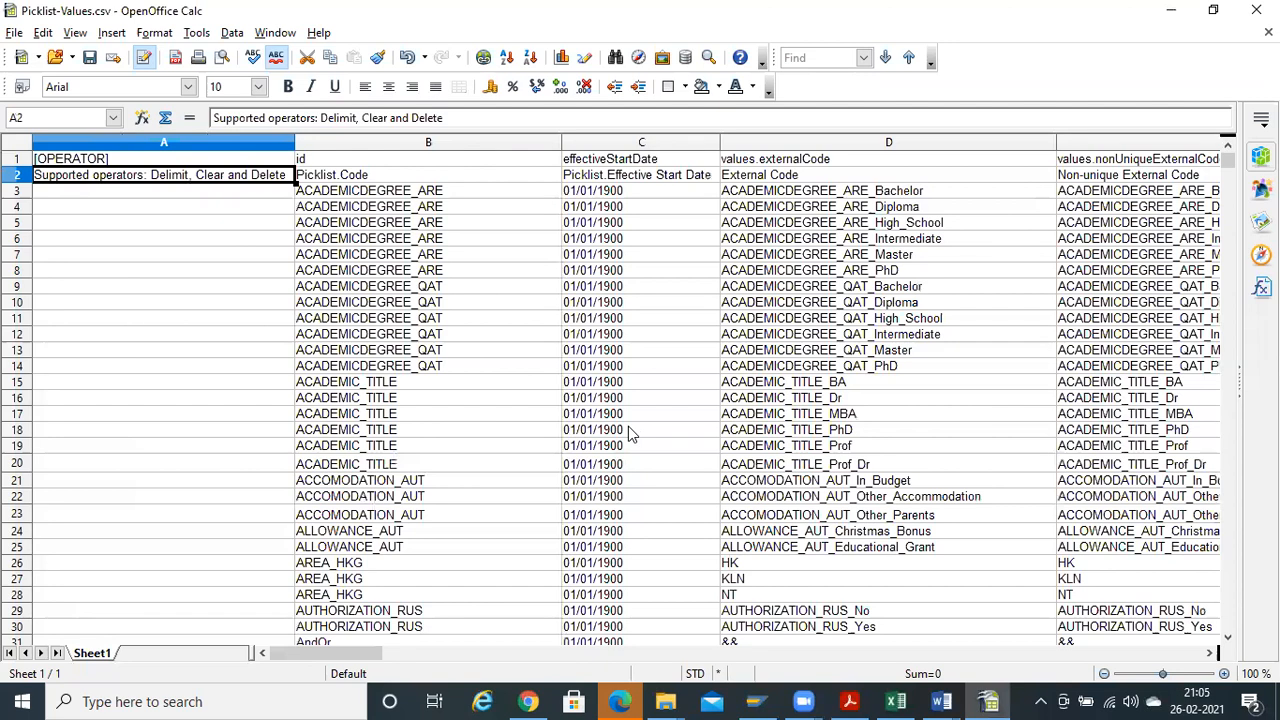
key("Down")
key("Right")
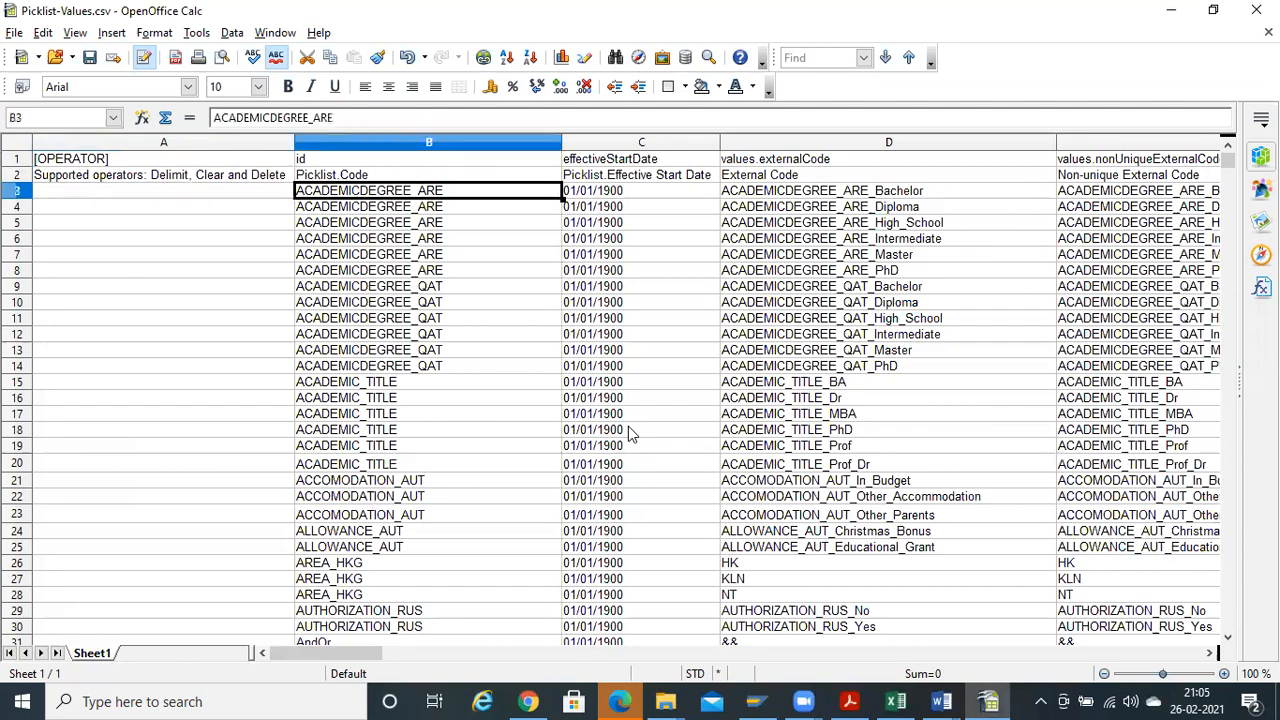
key("Right")
key("Right")
key("Right")
key("Right")
key("Right")
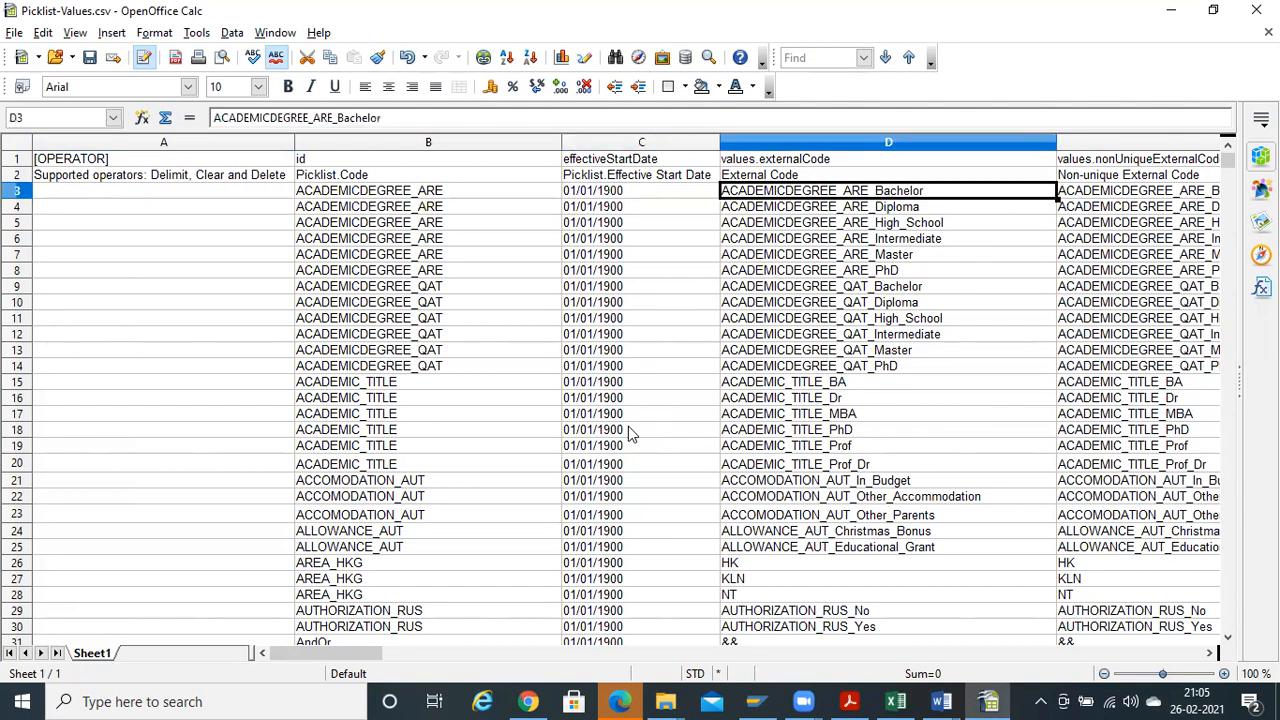
key("Left")
key("Left")
key("Left")
key("Left")
key("Left")
key("Left")
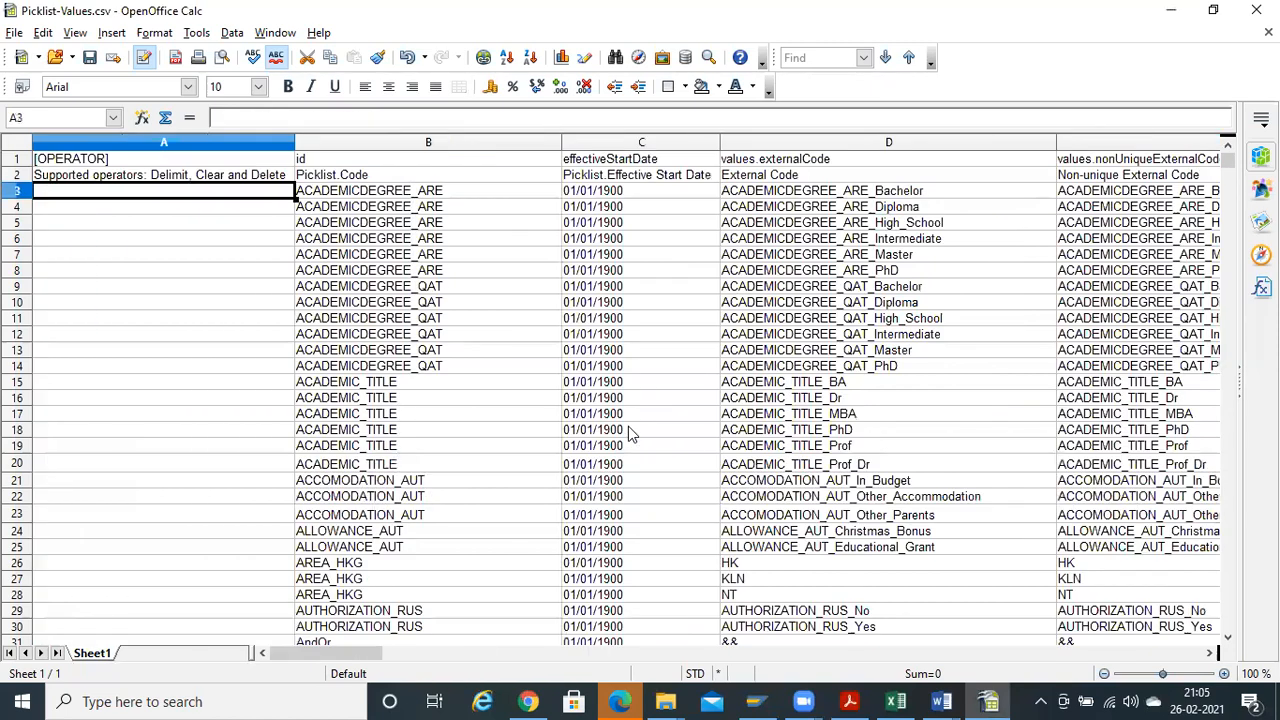
key("Right")
key("Right")
key("Left")
key("Right")
key("Left")
key("Up")
key("Down")
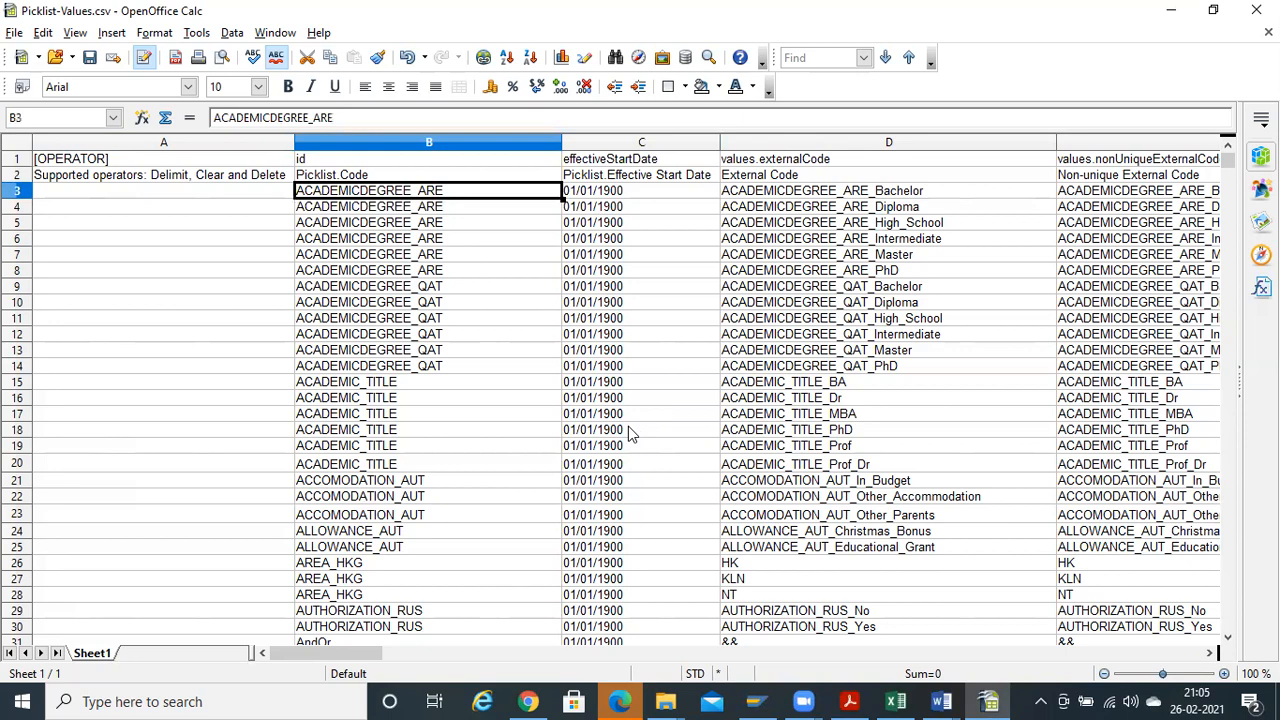
Inspect the External Code and Non-unique External Code columns and how far they run
key("Up")
key("Right")
key("Right")
key("Down")
key("ctrl+shift+Down")
key("ctrl+Up")
key("Down")
key("Right")
key("Left")
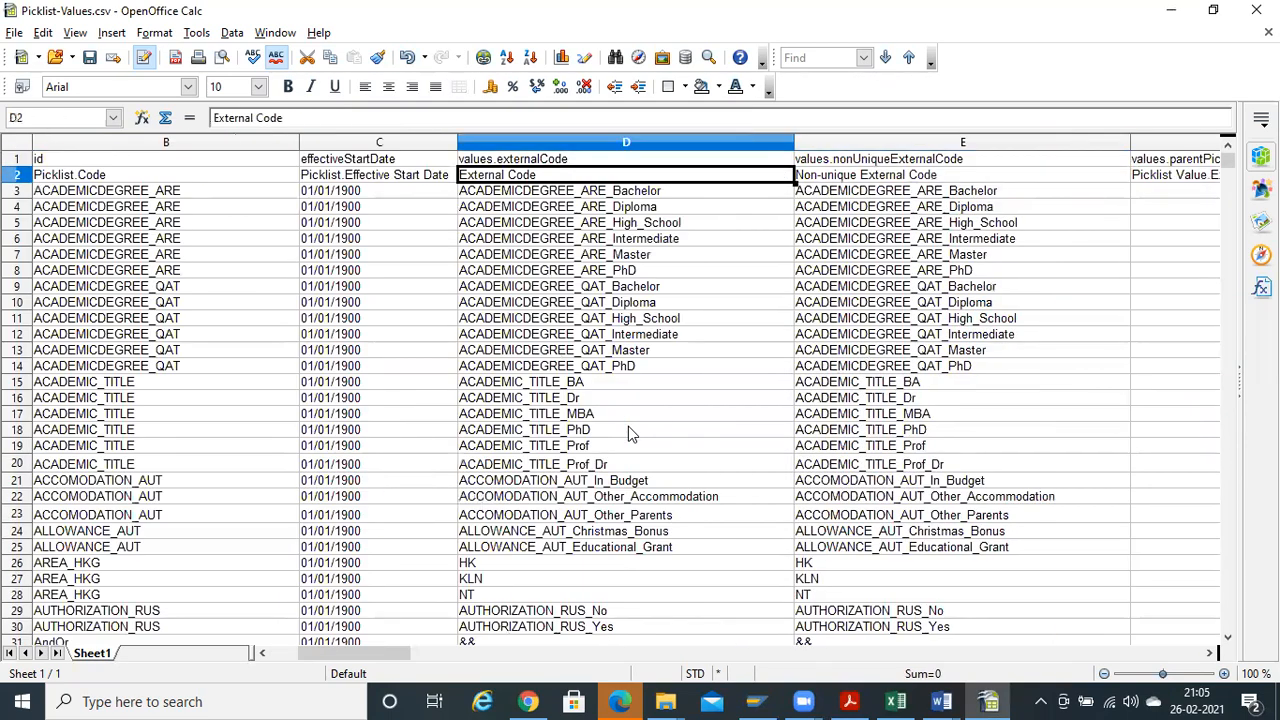
key("Left")
key("Left")
key("Right")
key("Right")
key("Right")
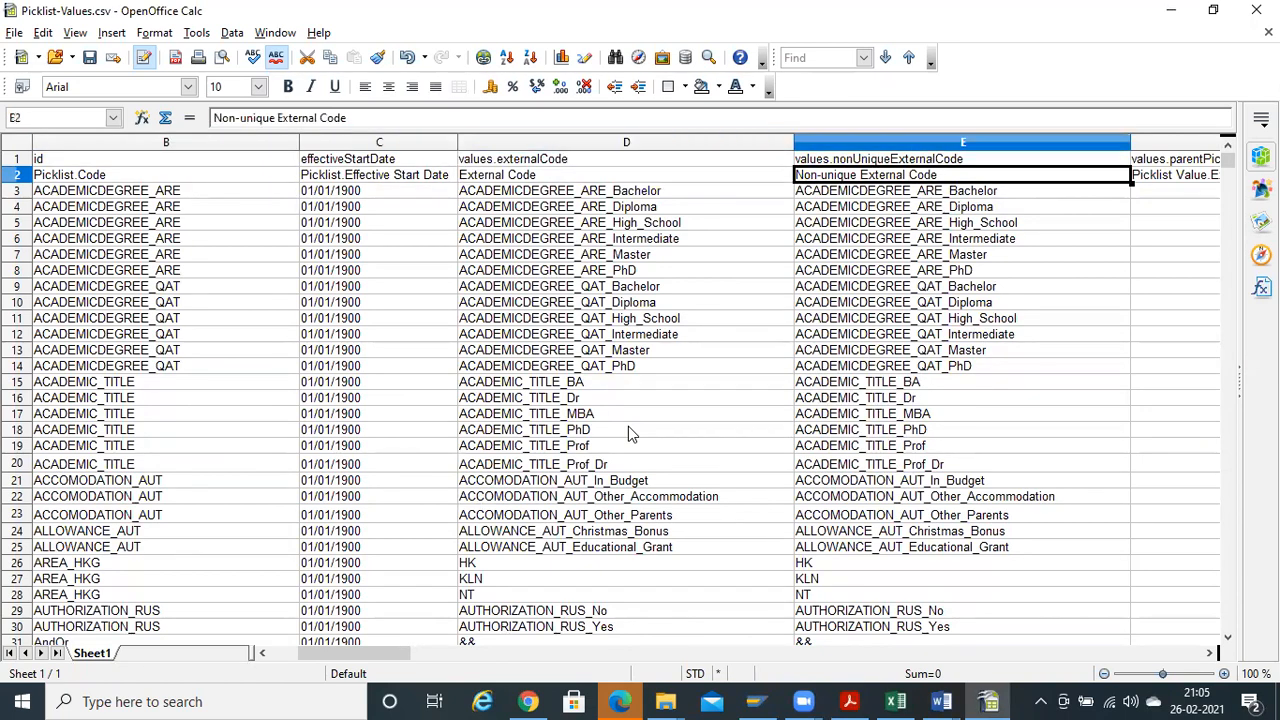
key("Down")
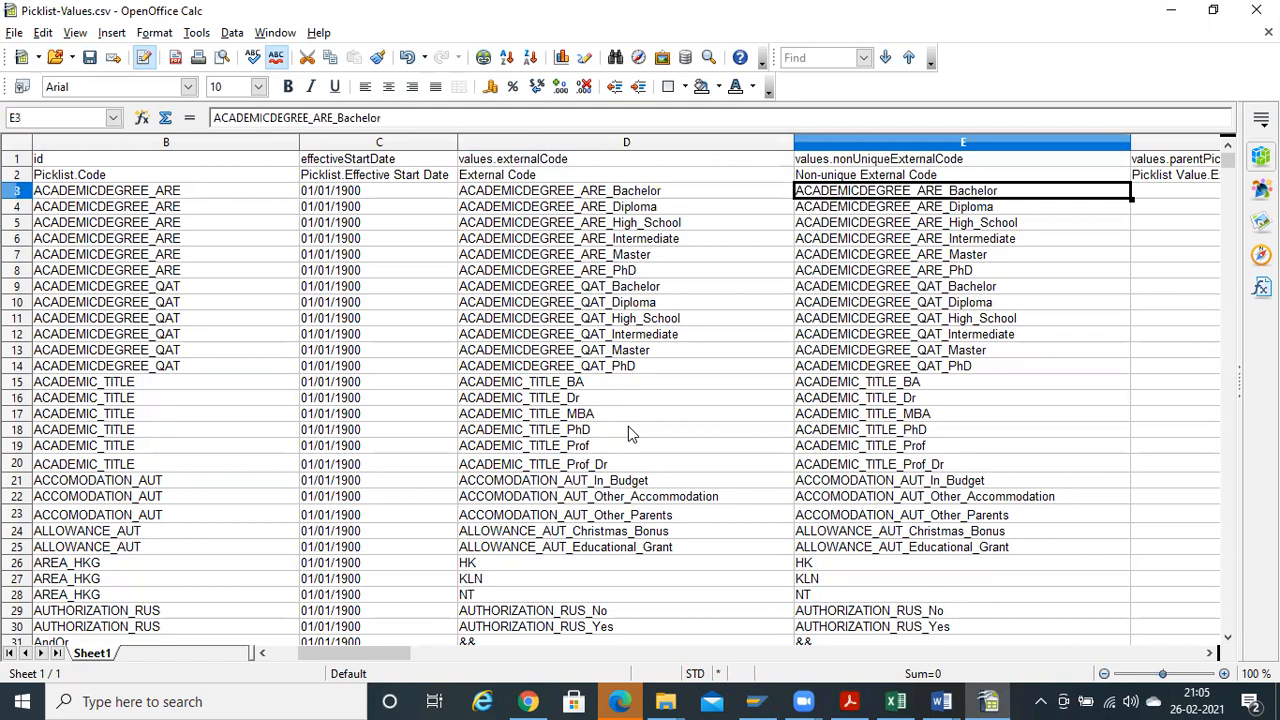
key("Up")
key("Right")
key("Left")
key("Left")
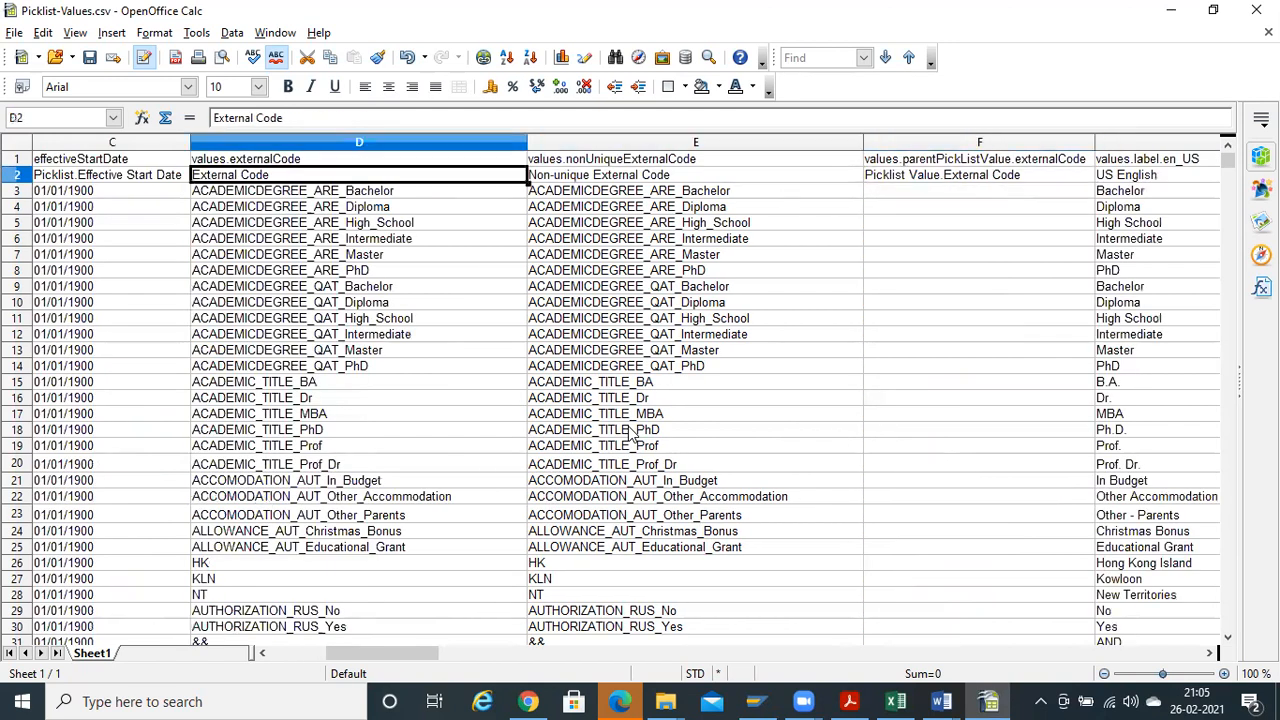
key("Down")
key("Right")
key("Up")
key("Down")
key("Up")
key("Down")
key("Up")
key("Right")
key("Right")
key("Left")
key("Right")
key("Right")
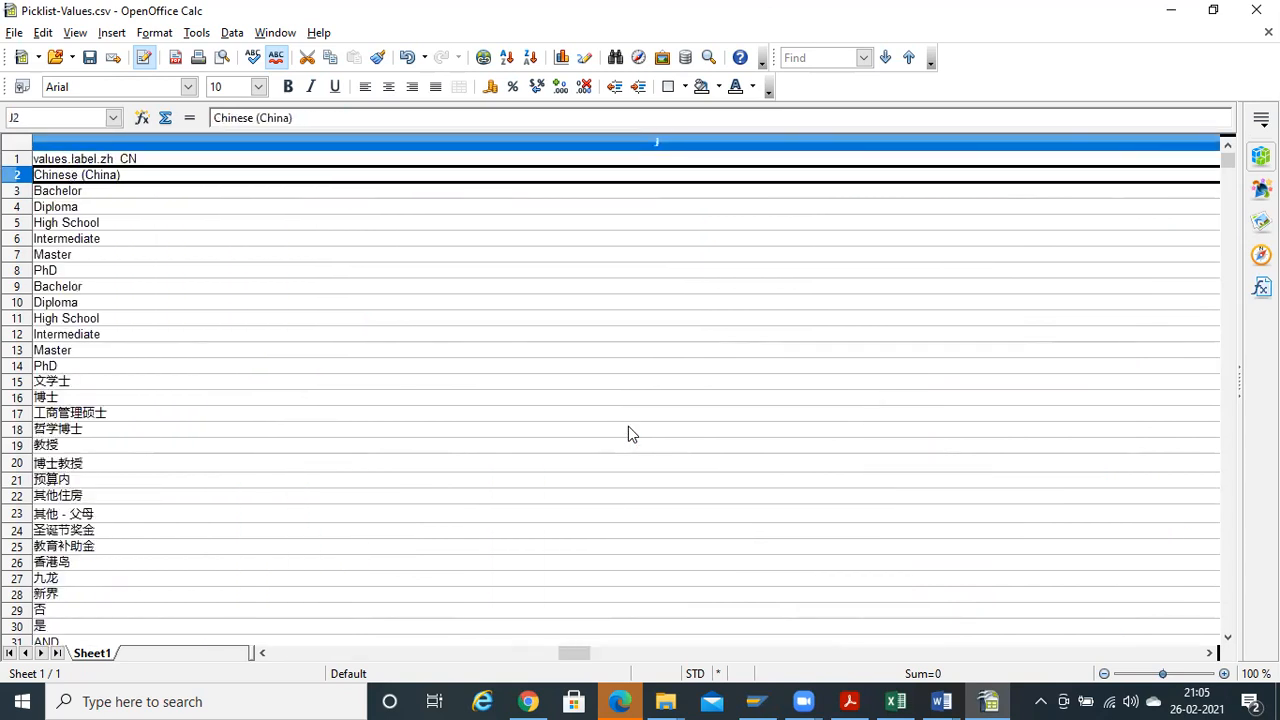
key("Home")
key("Right")
key("Right")
key("Right")
key("Right")
key("Right")
key("Right")
key("Right")
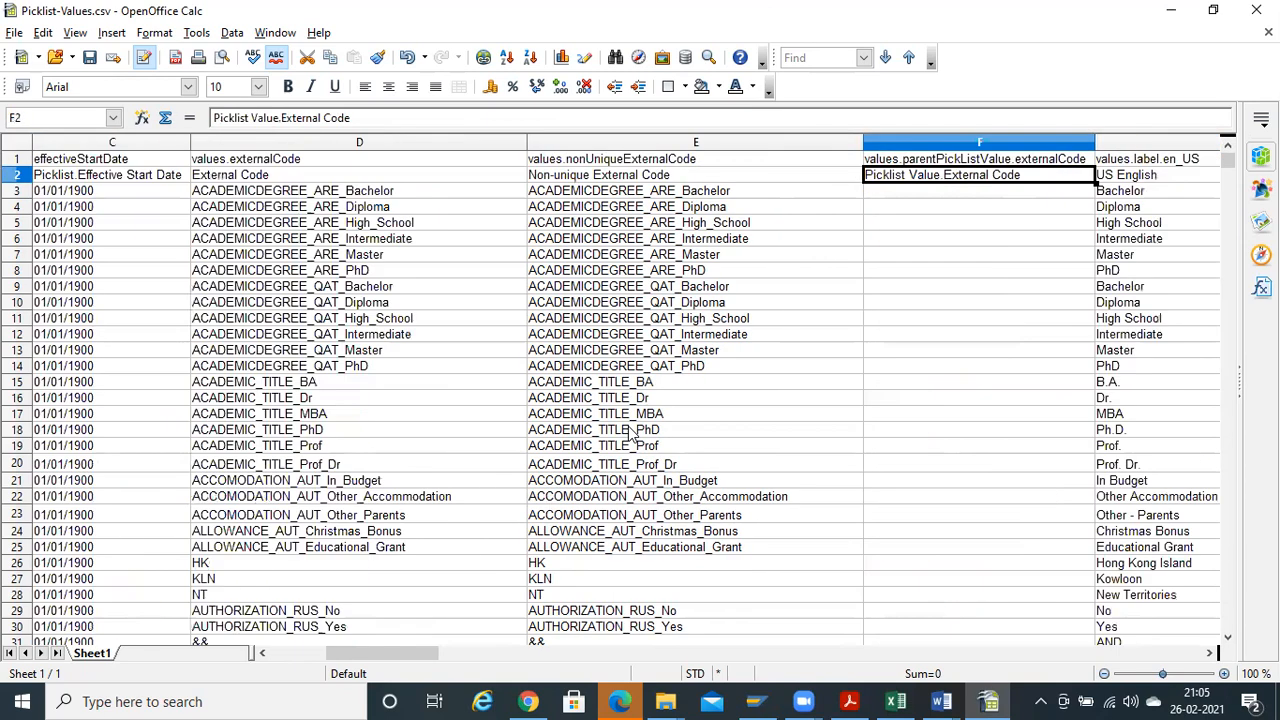
key("Right")
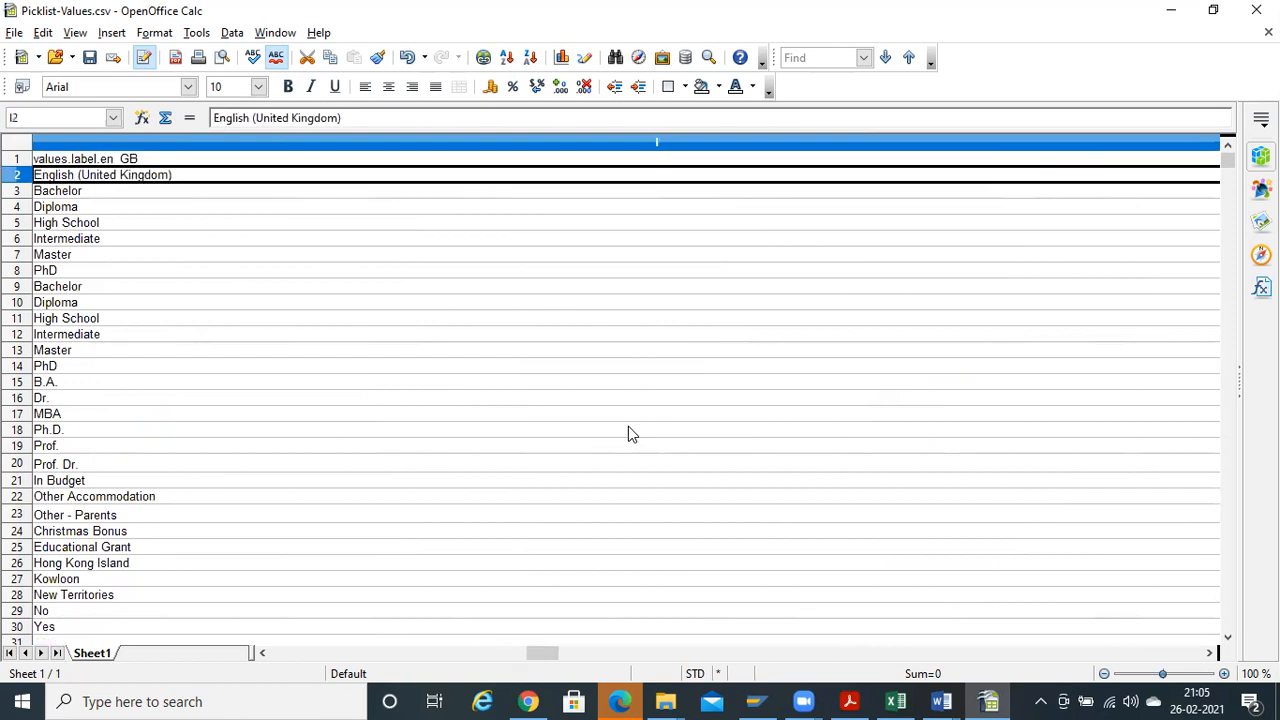
key("Right")
key("Right")
key("Right")
key("Right")
key("Right")
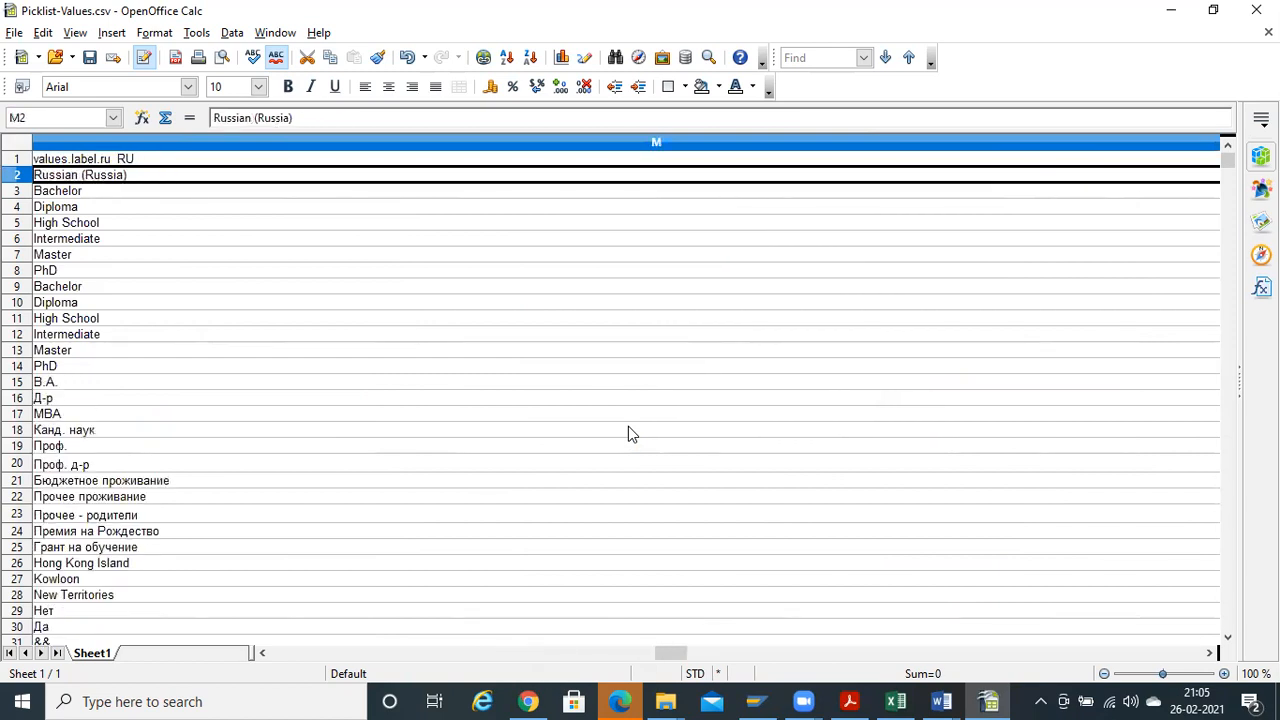
key("Right")
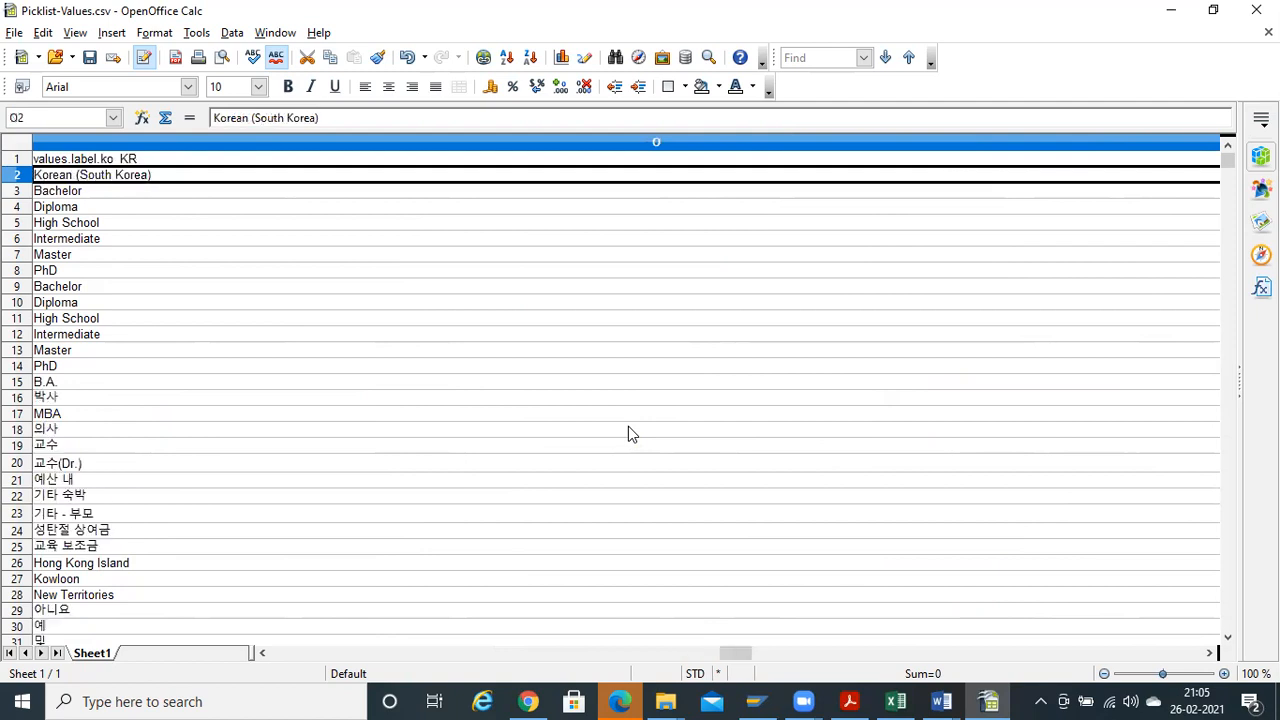
key("Home")
key("Right")
key("Right")
key("Right")
key("Right")
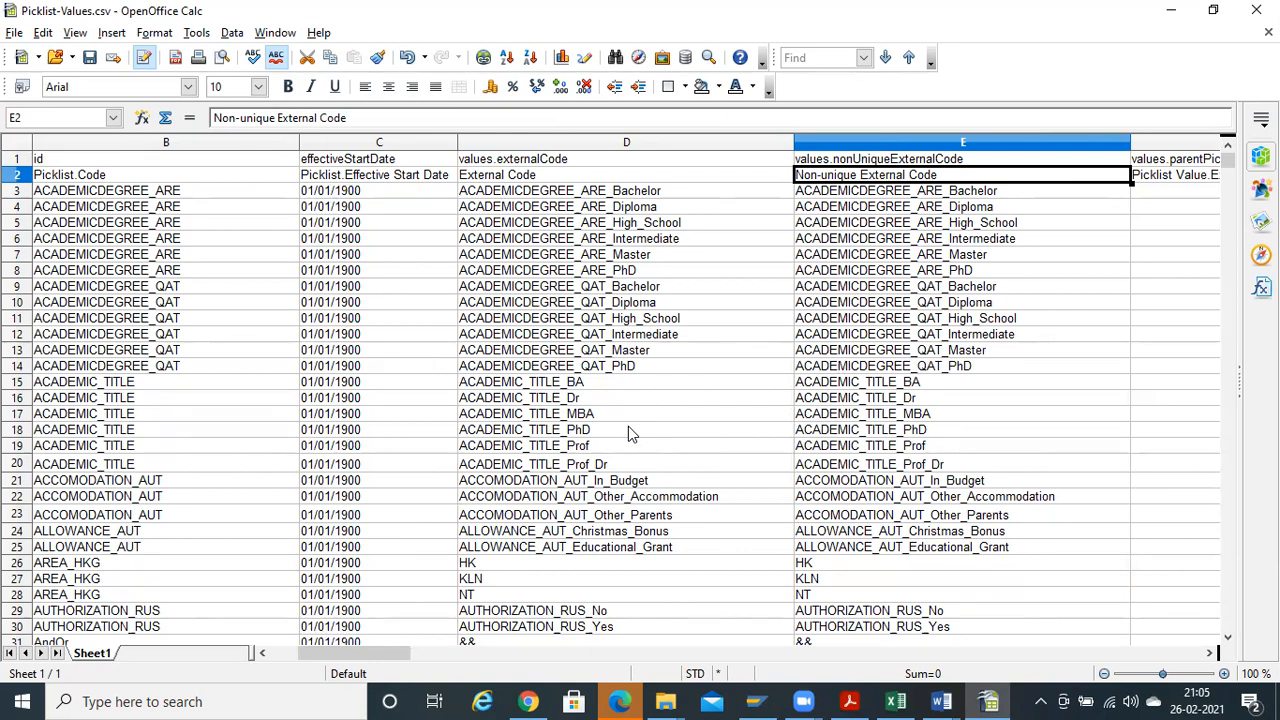
key("Left")
key("Down")
key("Right")
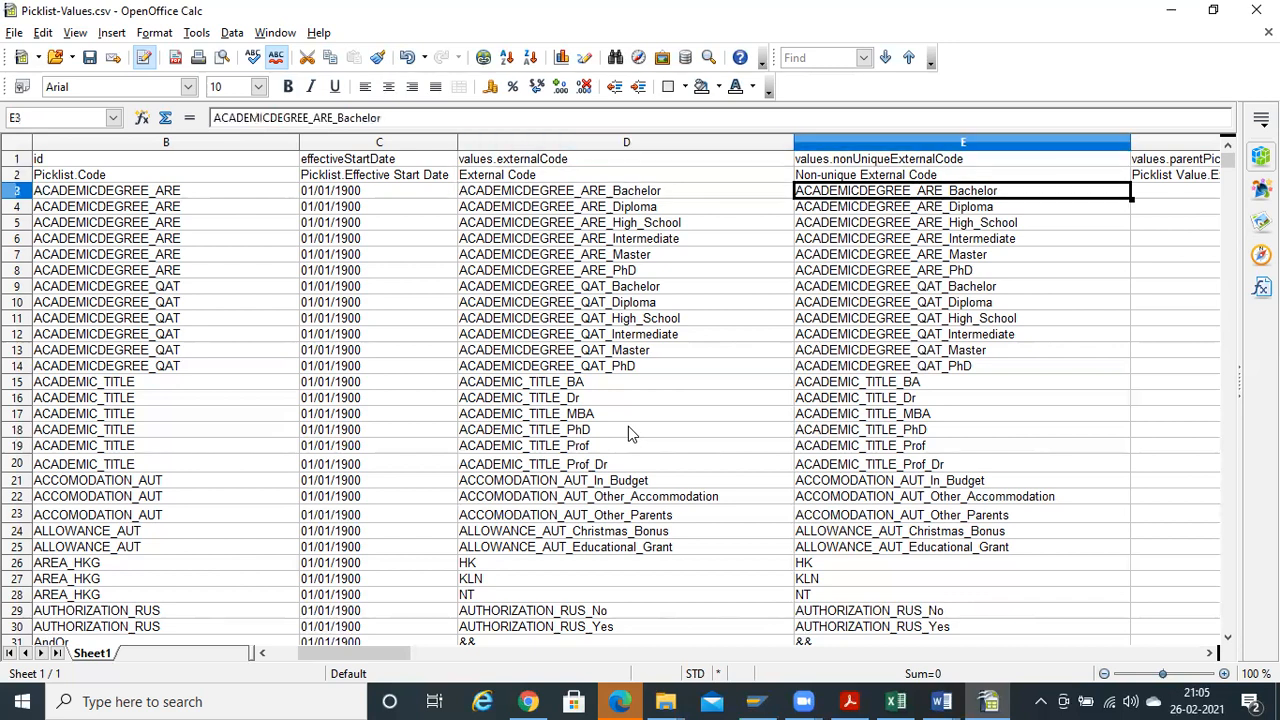
key("Home")
key("Right")
key("Right")
key("Left")
key("Left")
key("Right")
key("Right")
key("Right")
key("Right")
key("Right")
key("Left")
key("Right")
key("Right")
key("Right")
key("Right")
key("Right")
key("Right")
key("Right")
key("Right")
key("Right")
key("Right")
key("Right")
key("Right")
key("Right")
key("Right")
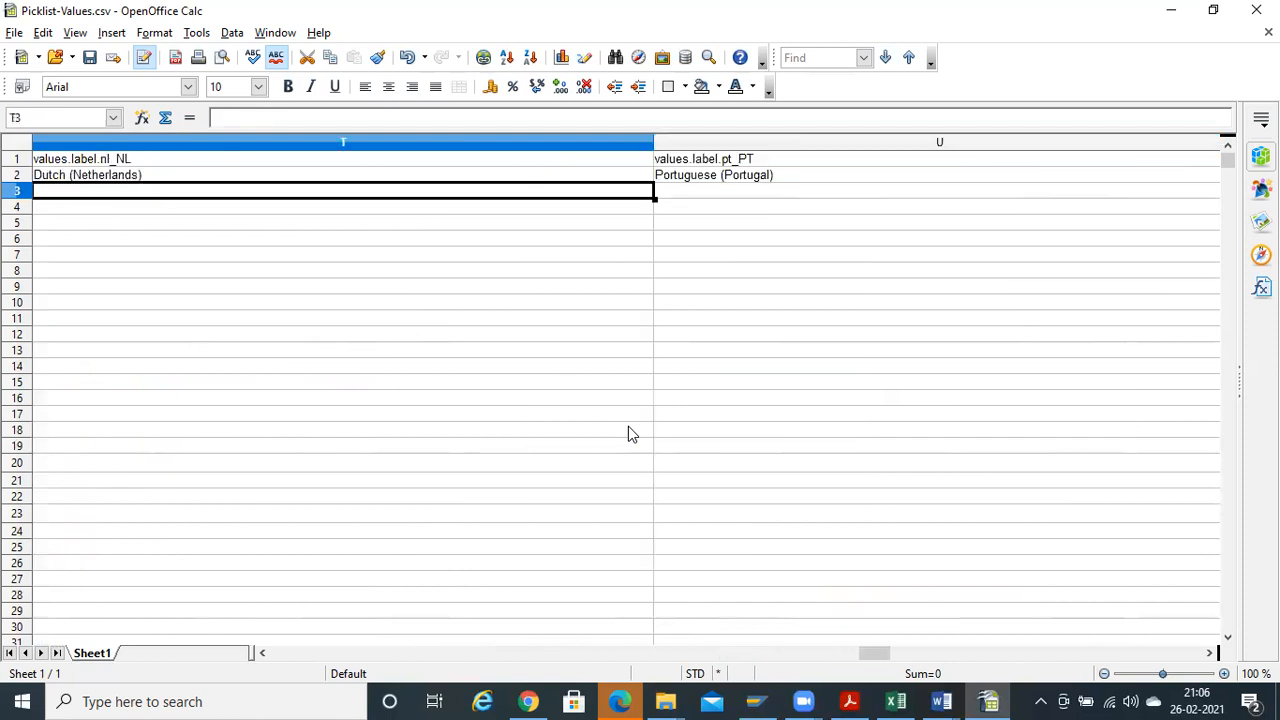
key("Left")
key("Left")
key("Left")
key("Left")
key("Left")
key("Left")
key("Left")
key("Left")
key("Left")
key("Left")
key("Left")
key("Left")
key("Left")
key("Left")
key("Left")
key("Left")
key("Left")
key("Left")
key("Left")
key("Right")
key("Right")
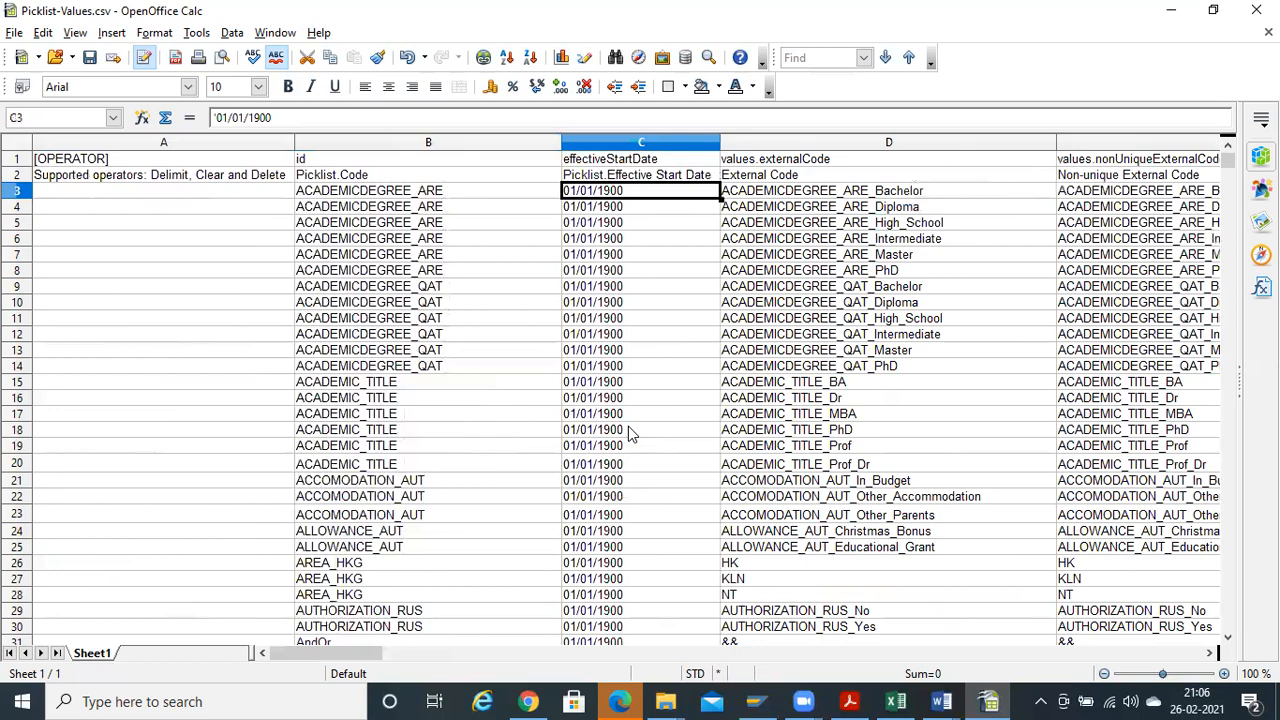
key("alt+Tab")
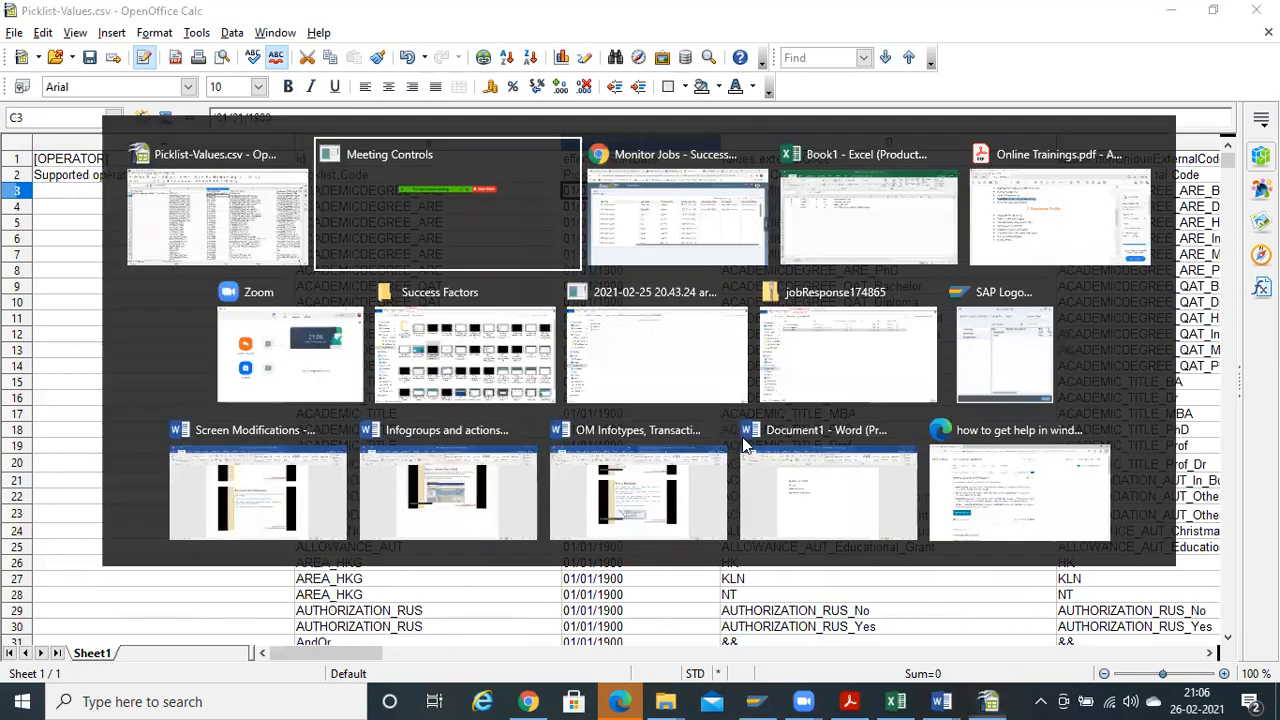
Look through the open SuccessFactors tabs and return to Monitor Jobs
left_click(528, 701)
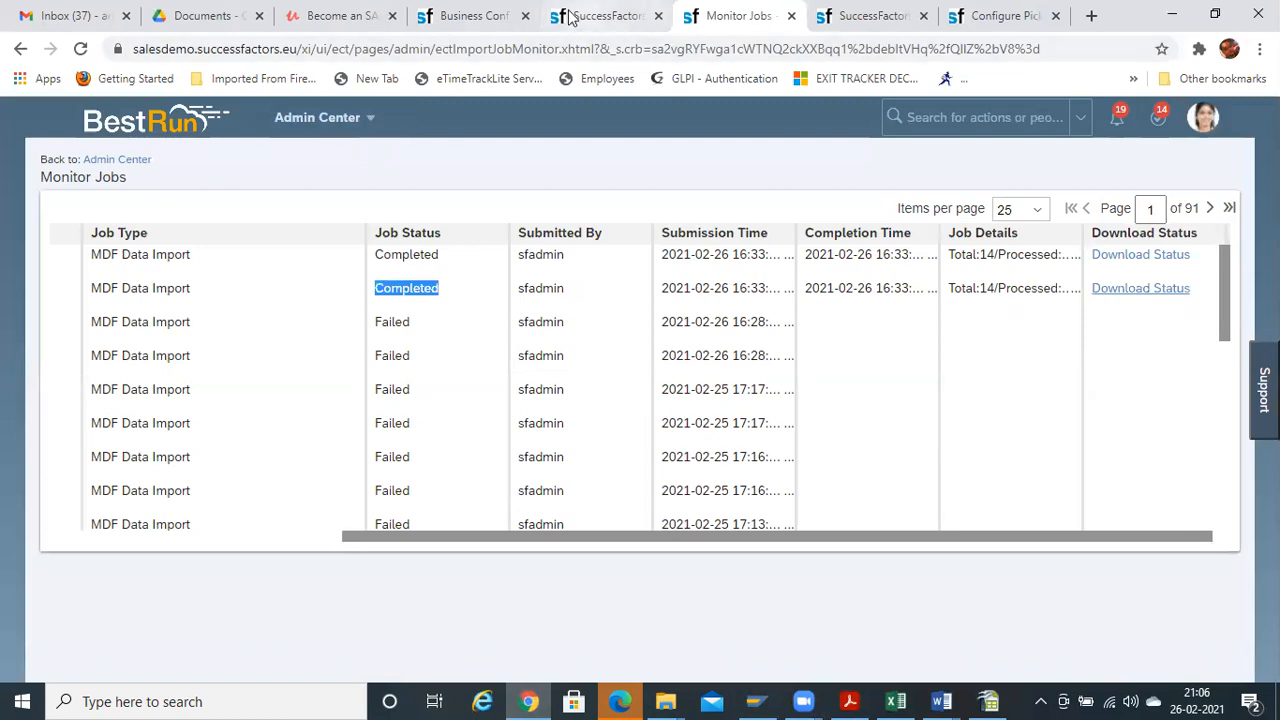
left_click(455, 22)
left_click(636, 22)
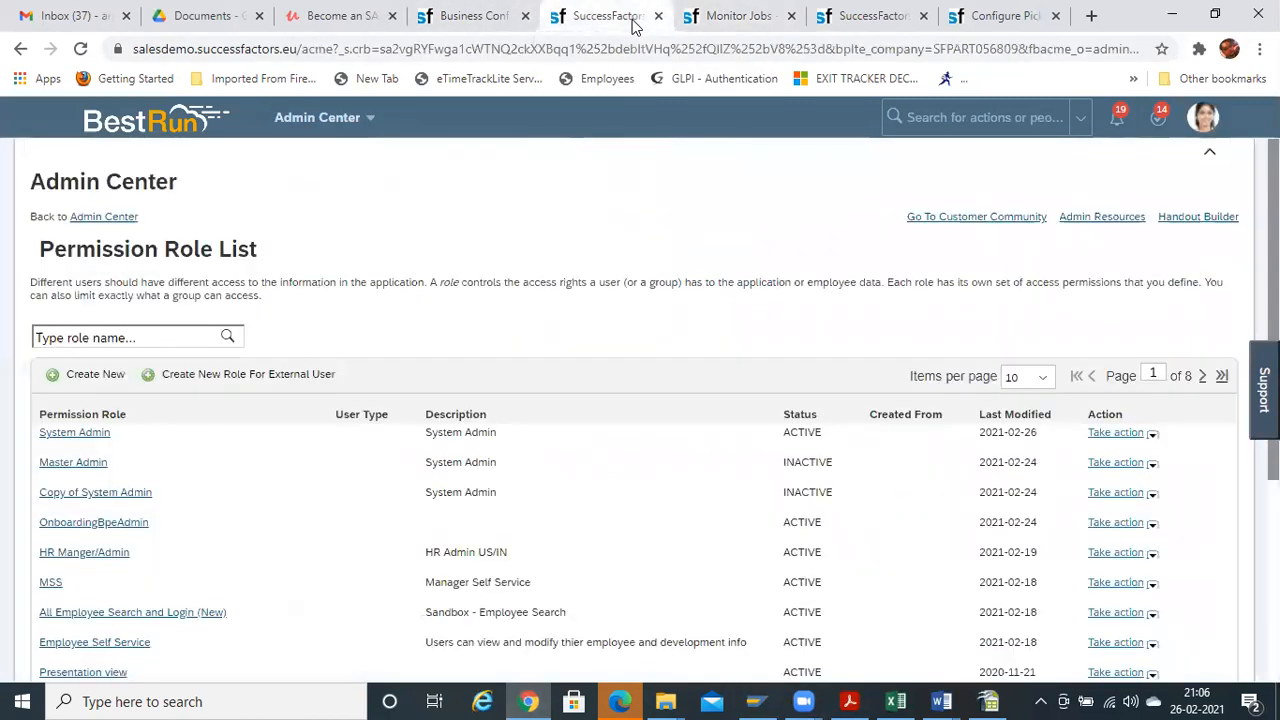
left_click(845, 17)
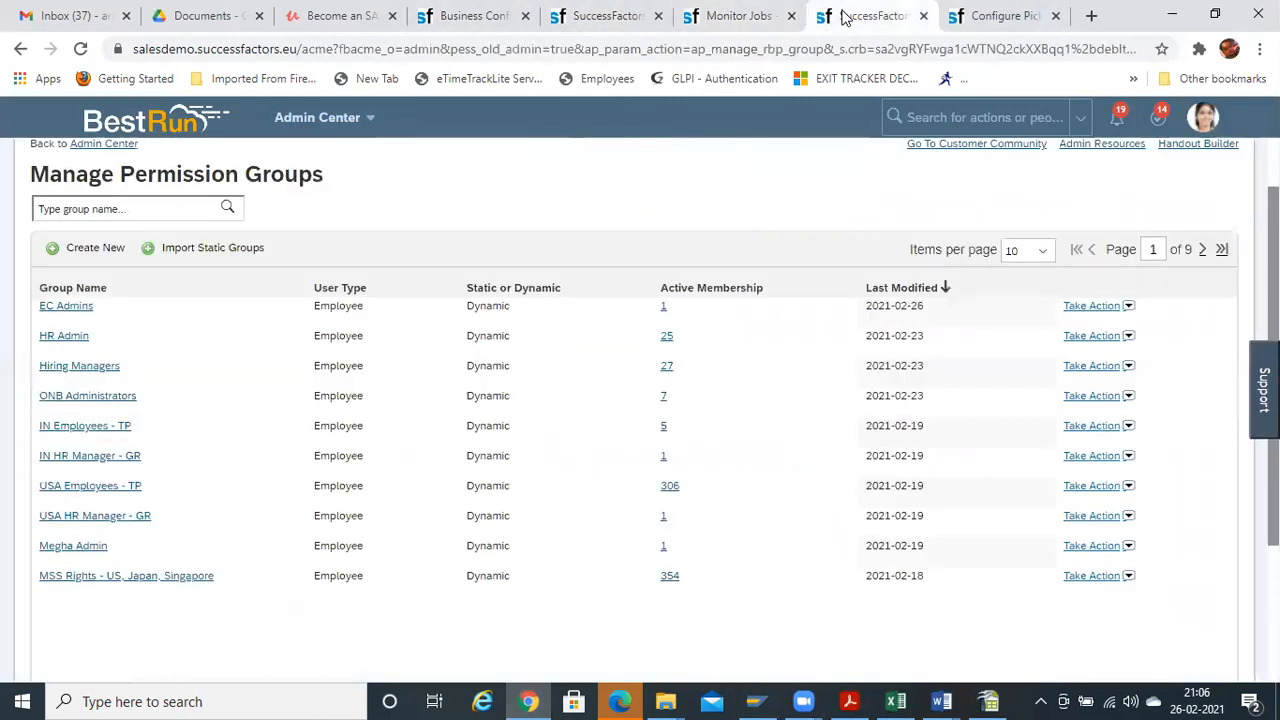
left_click(1020, 15)
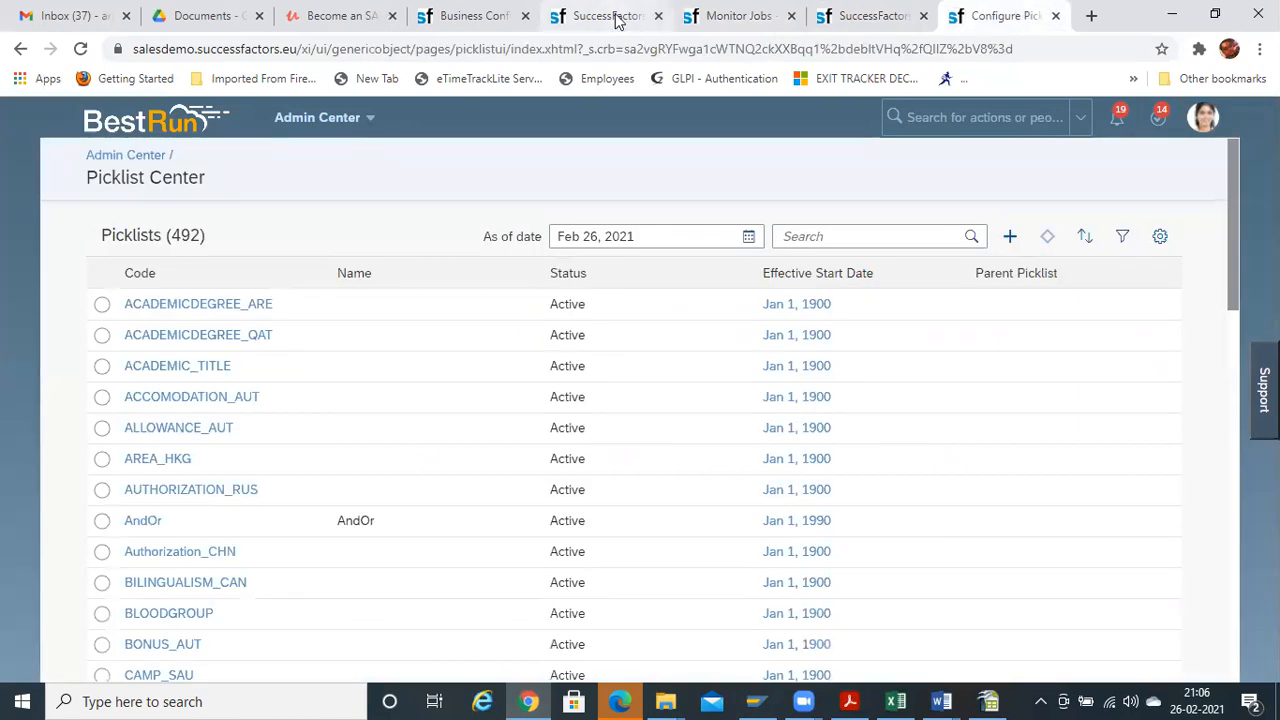
left_click(720, 16)
left_click(590, 16)
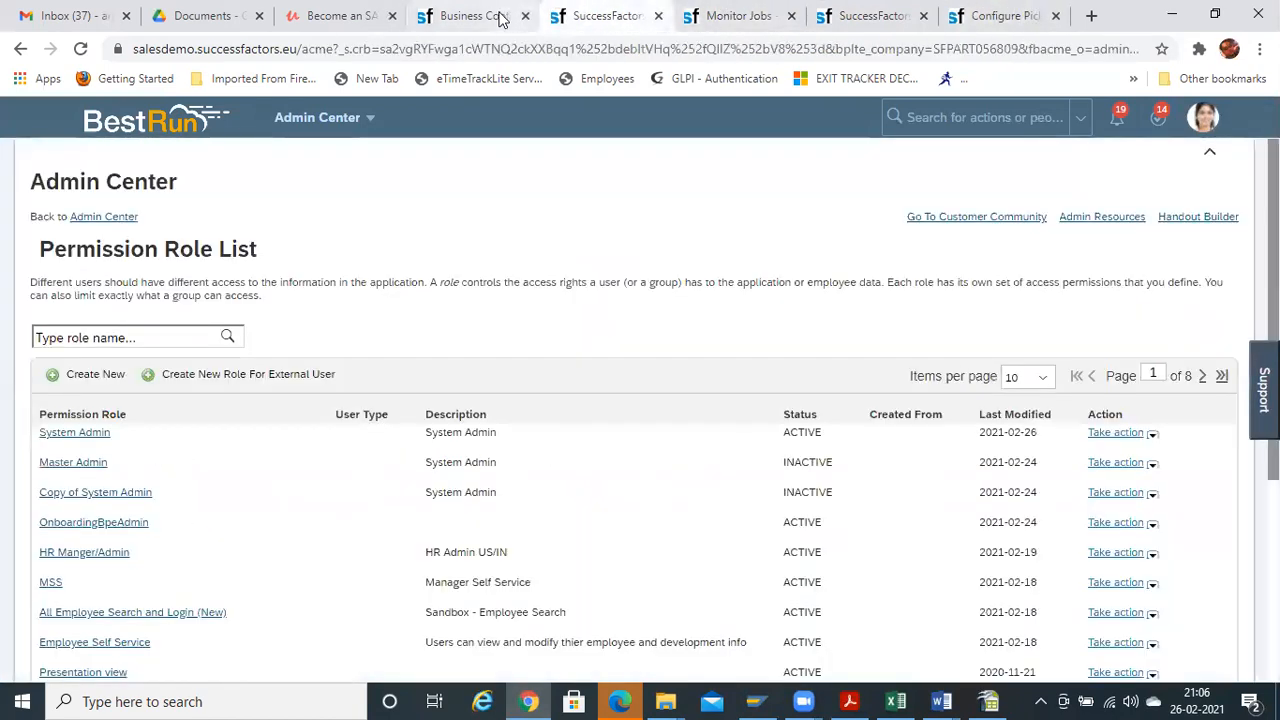
left_click(505, 16)
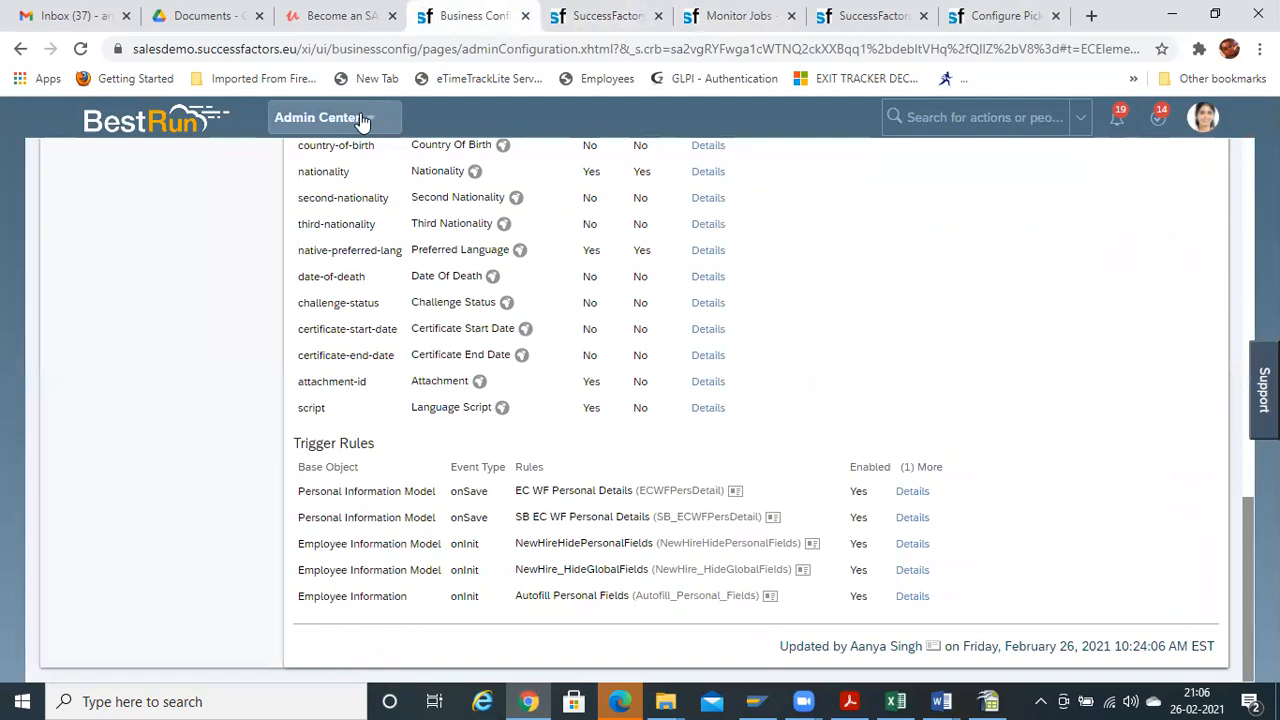
left_click(590, 16)
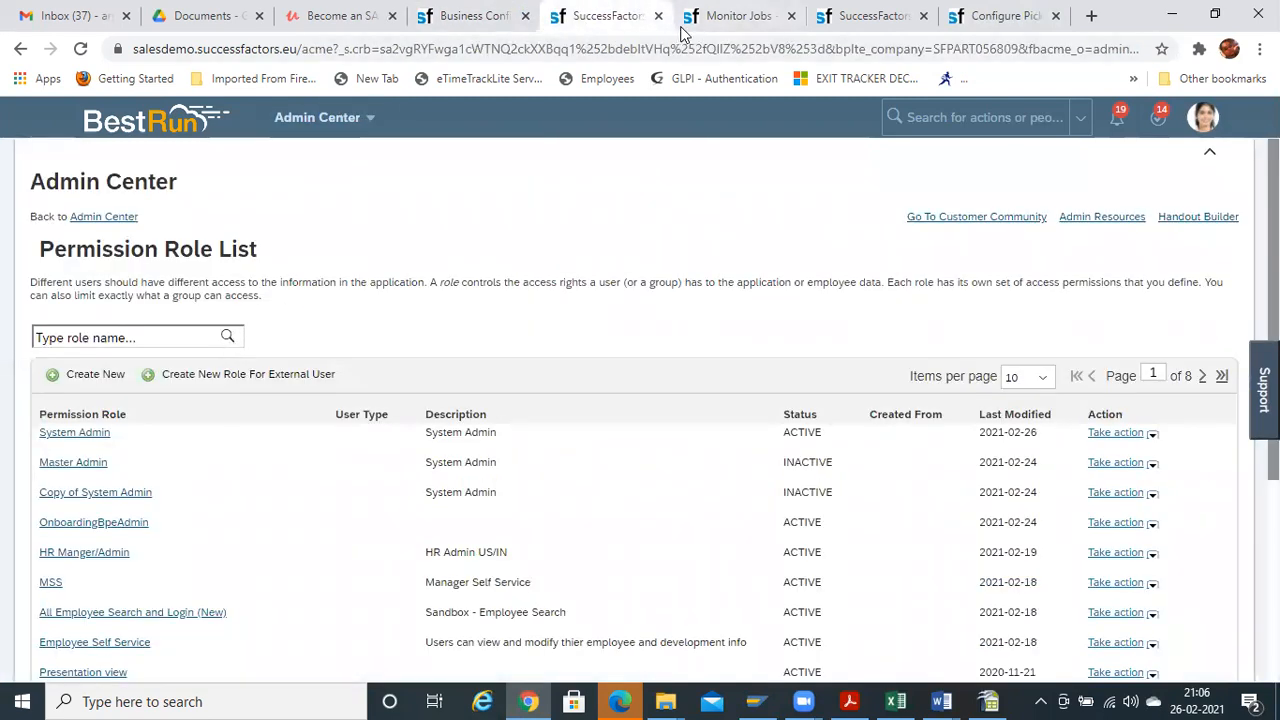
left_click(712, 20)
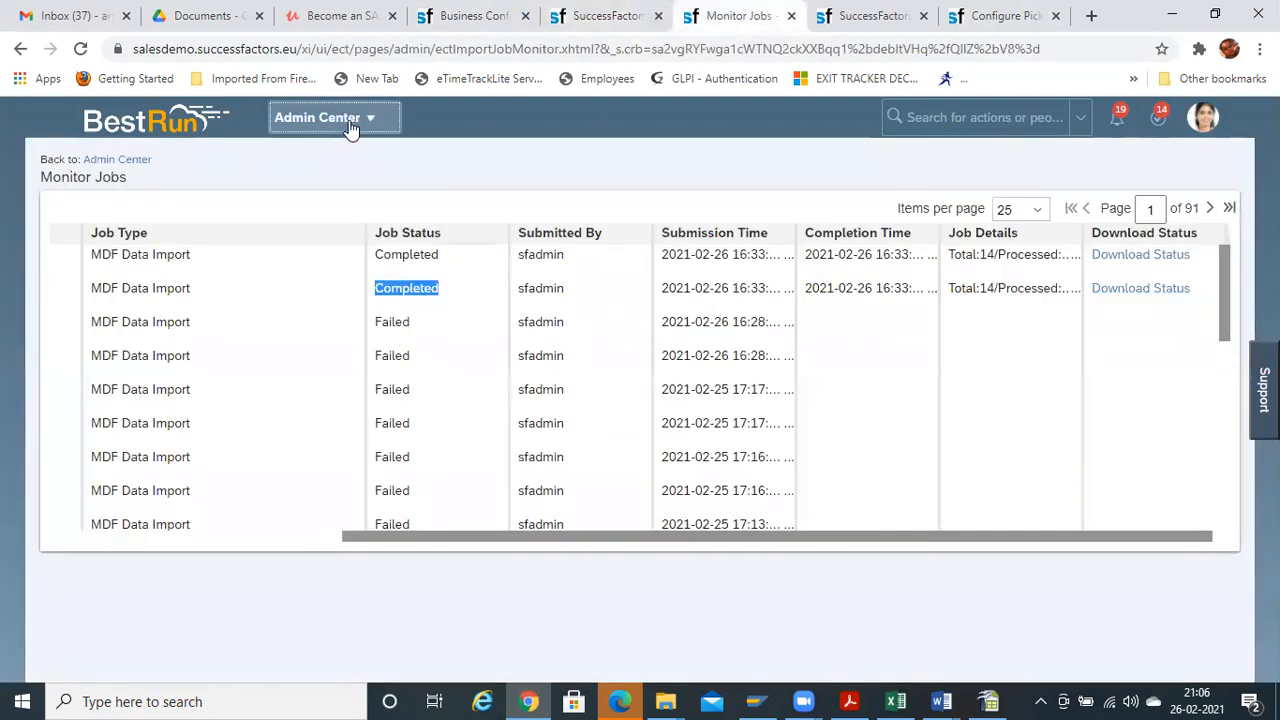
Open My Employee File from the module menu, then bring Book1 forward
left_click(317, 118)
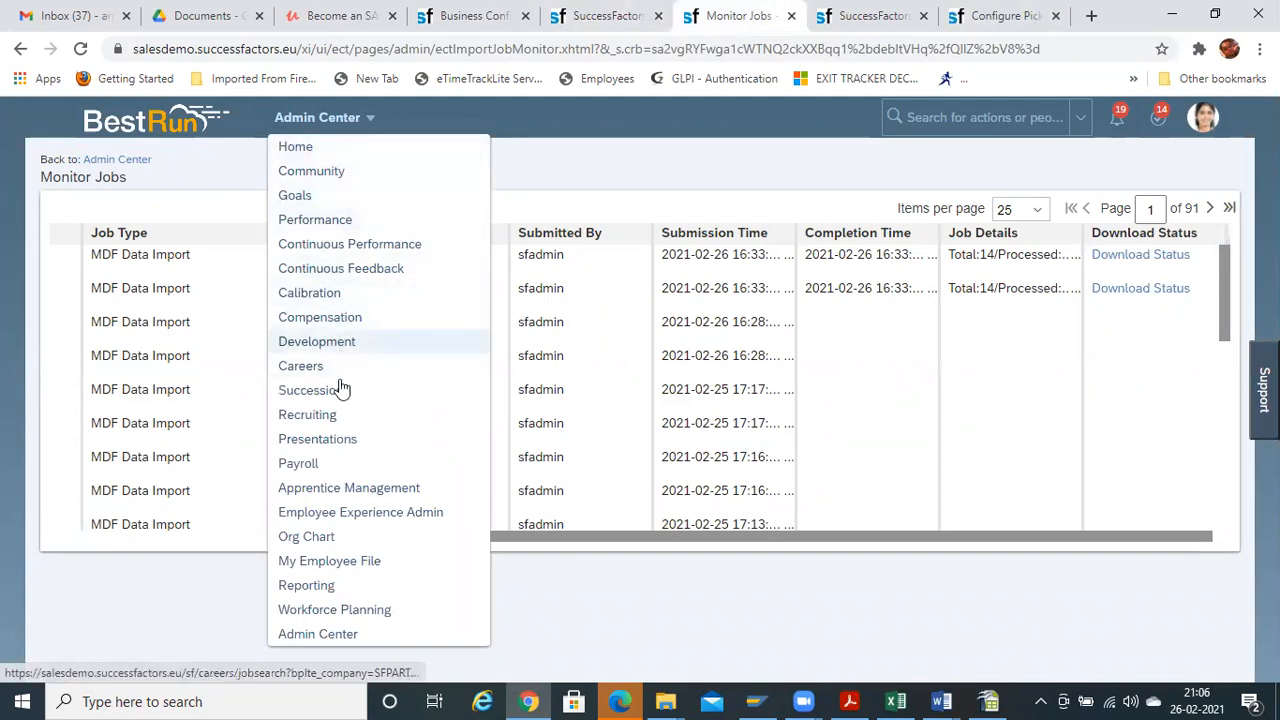
left_click(333, 568)
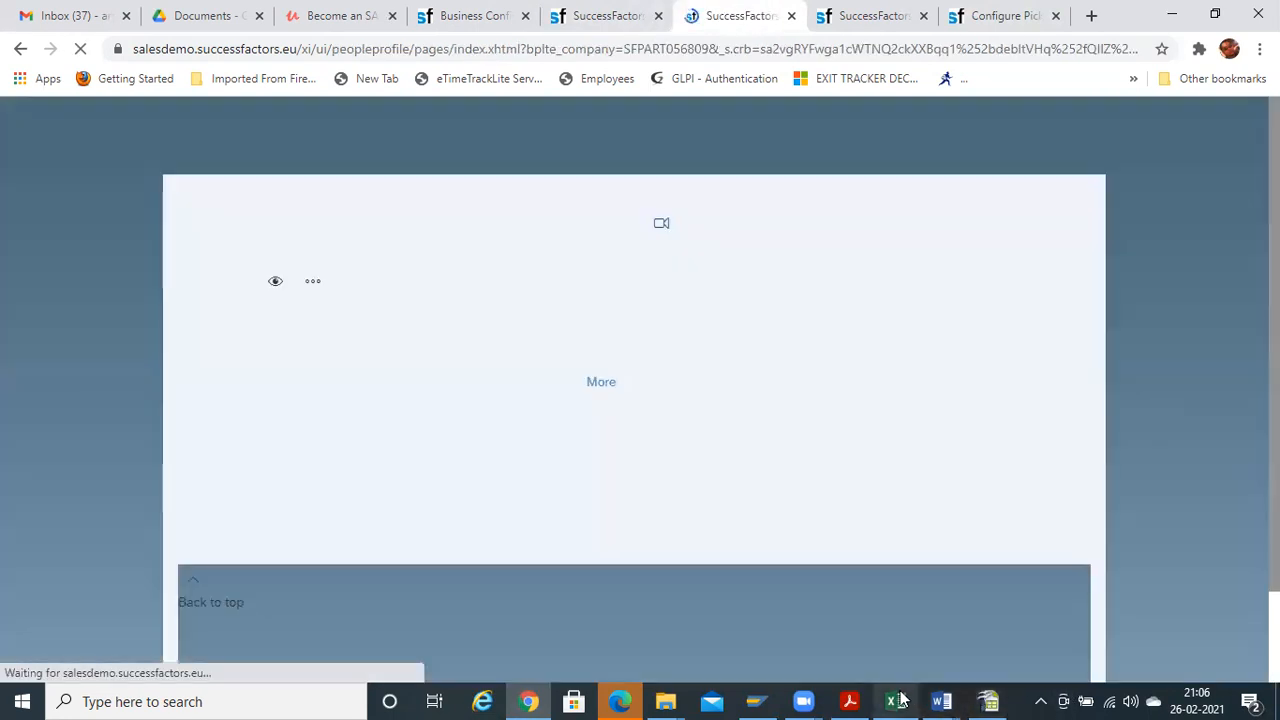
left_click(896, 701)
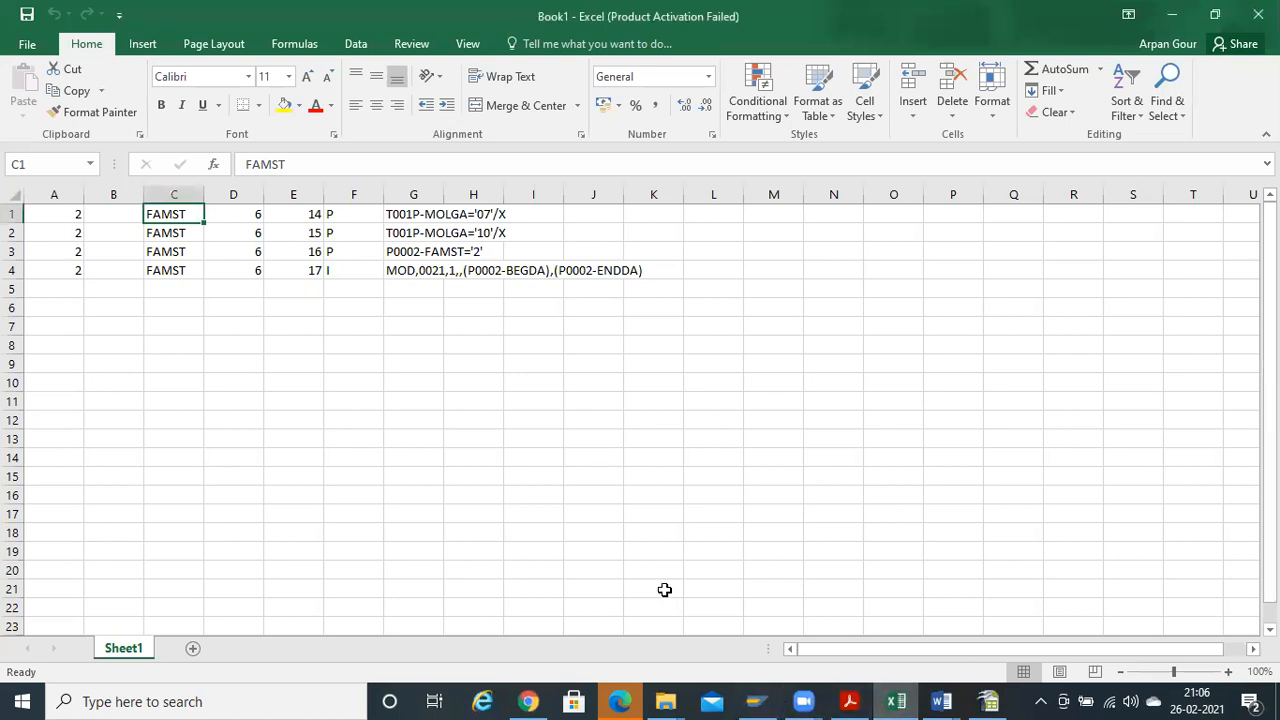
Open Pick values edited from the desktop and check the USA and IND parent values in column F
key("super+d")
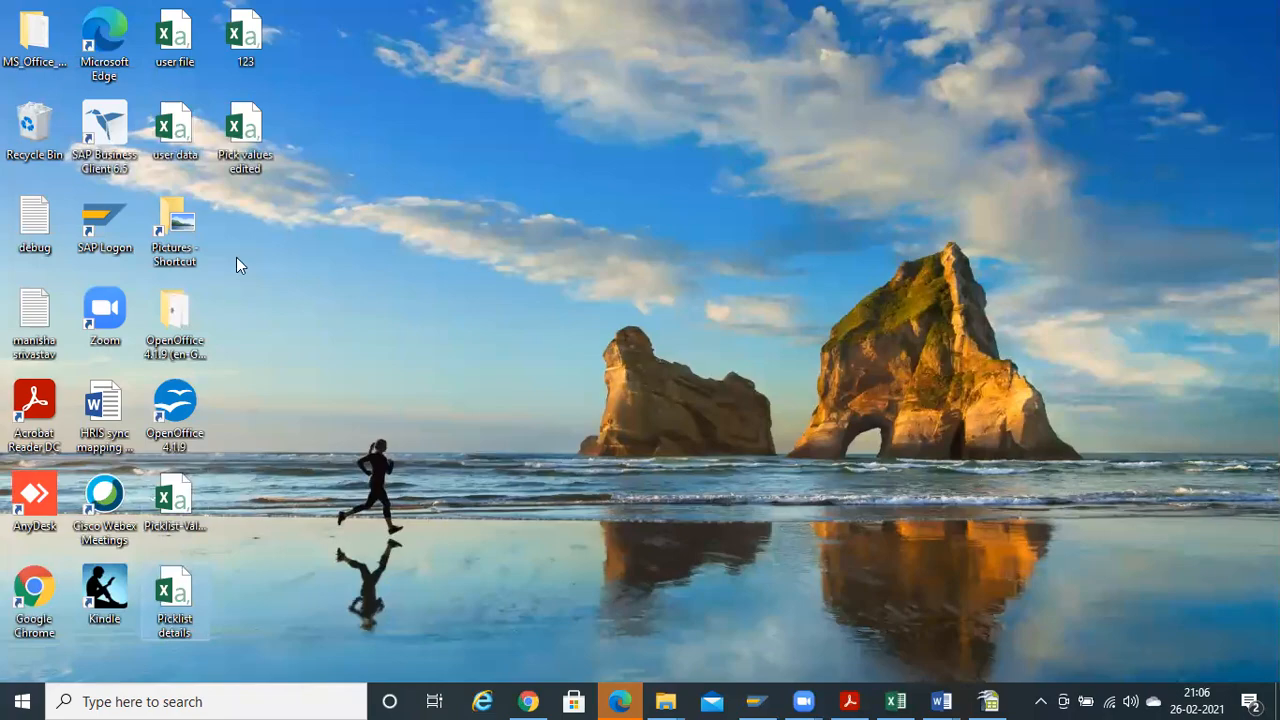
double_click(241, 148)
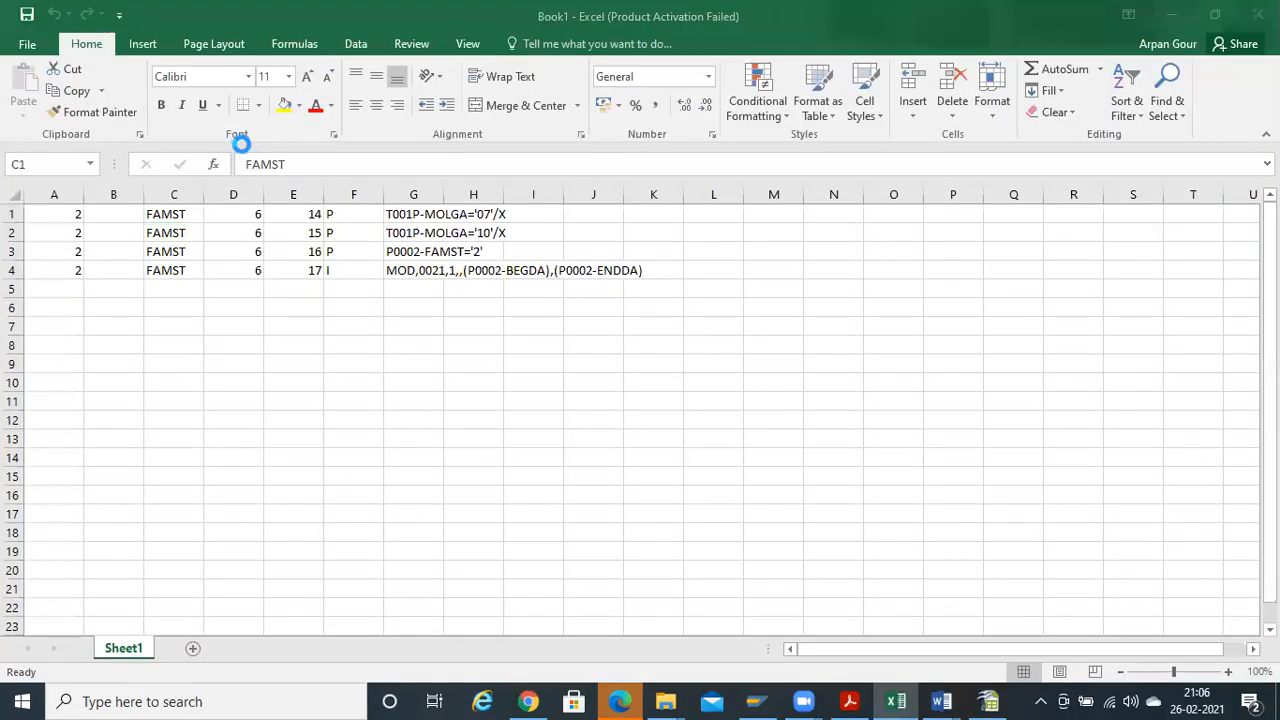
left_click(339, 307)
key("Down")
key("Up")
key("Up")
key("Down")
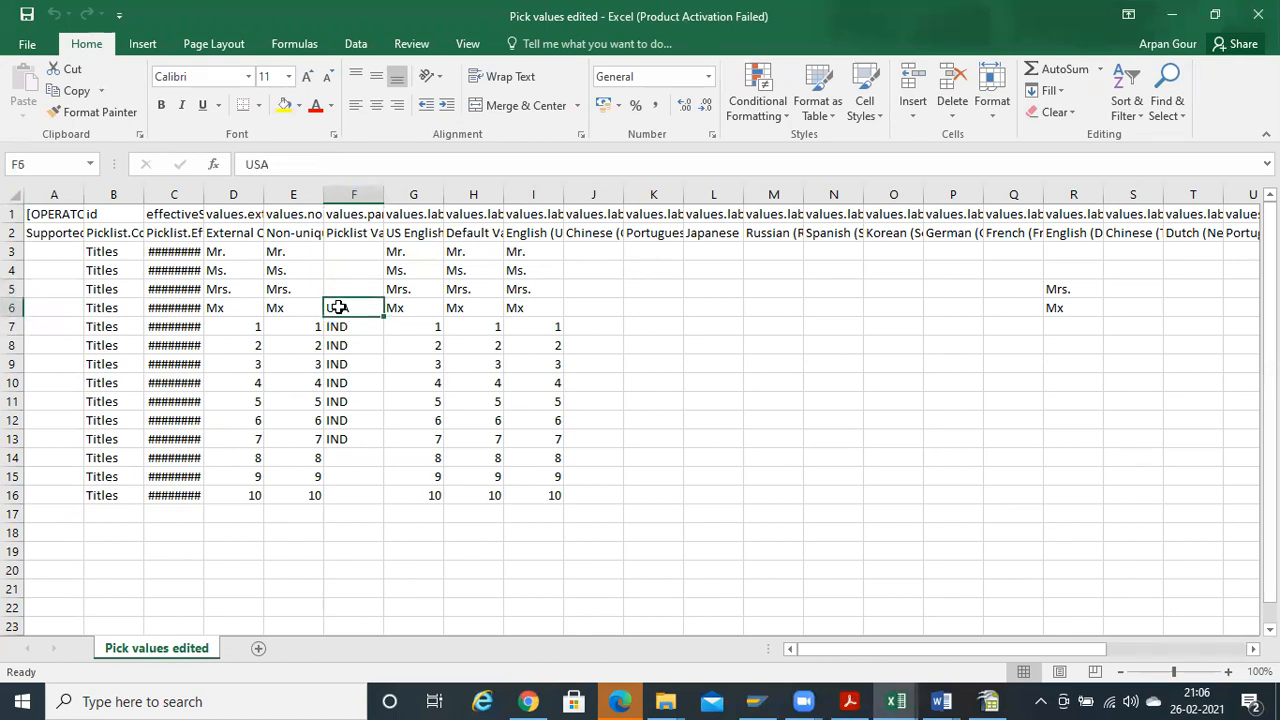
key("ctrl+Left")
Review the Mx row and the numbered external codes 1 to 7 in the Titles picklist
key("Right")
key("Right")
key("Right")
key("Left")
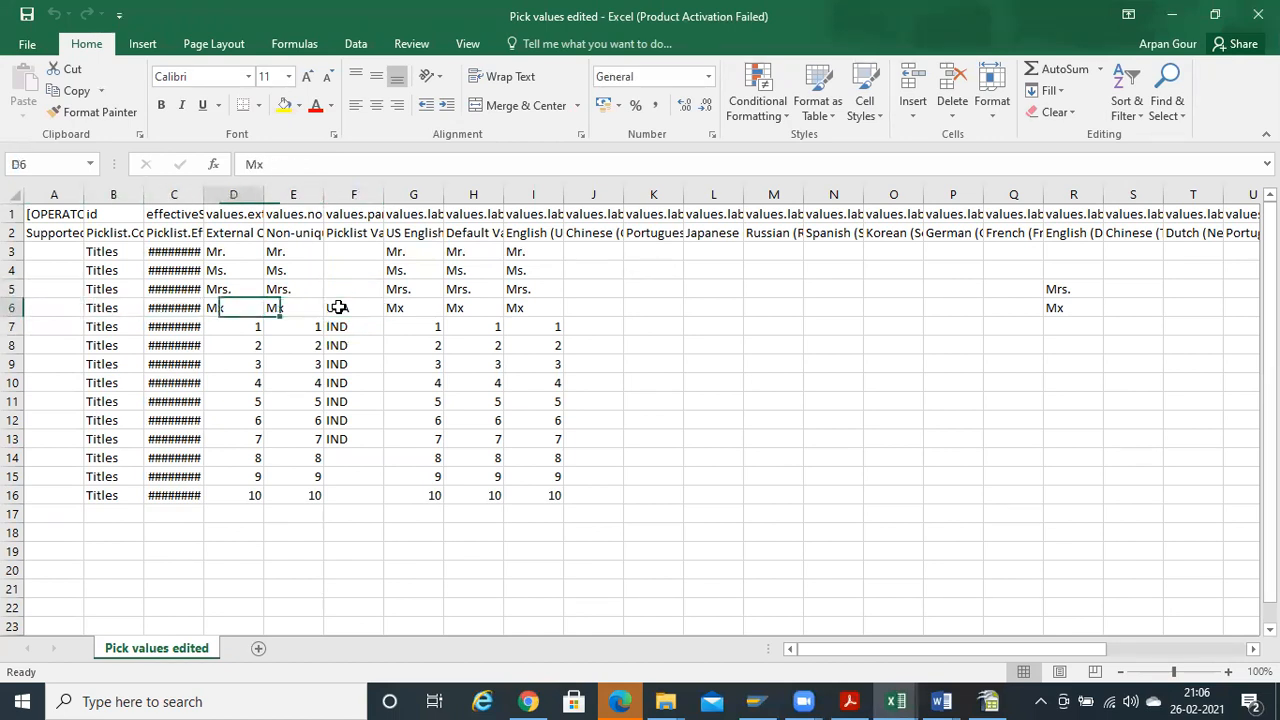
key("Right")
key("Right")
key("Down")
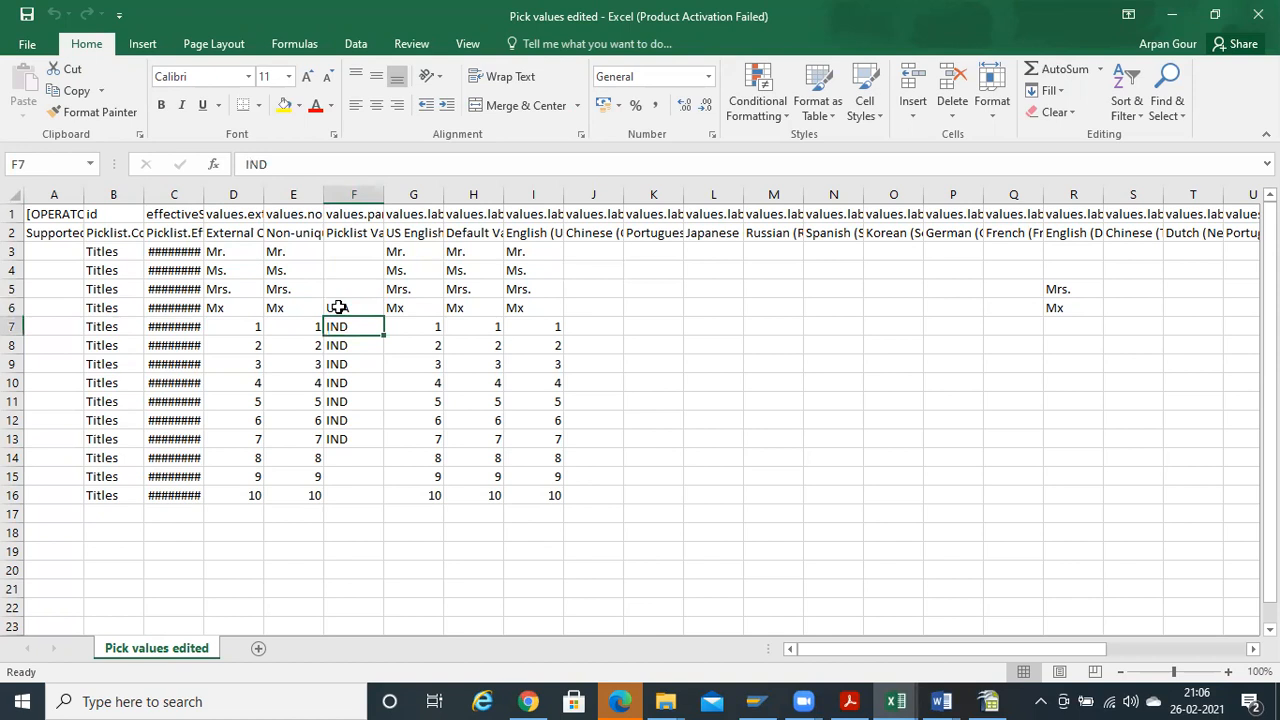
key("Left")
key("Left")
key("Right")
key("Left")
key("shift+Down")
key("shift+Down")
key("shift+Down")
key("shift+Down")
key("shift+Down")
key("shift+Down")
key("shift+Down")
key("shift+Down")
key("shift+Down")
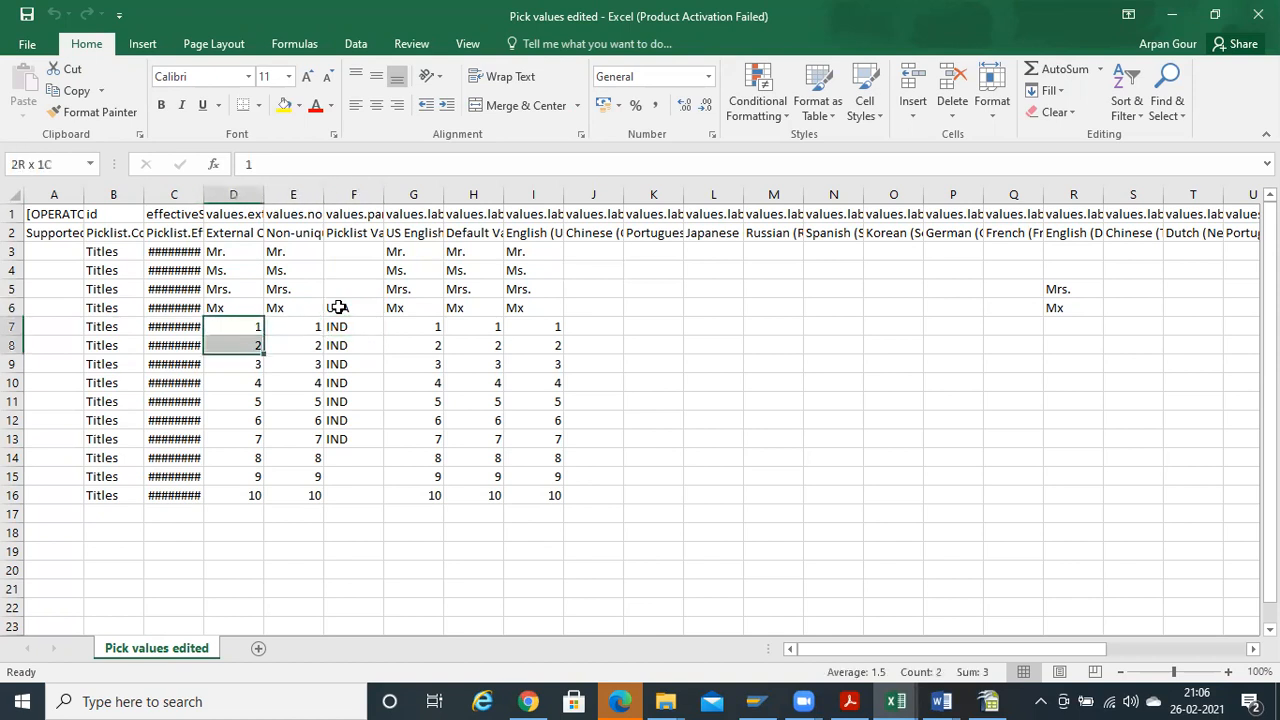
key("shift+Up")
key("shift+Up")
key("shift+Up")
key("Right")
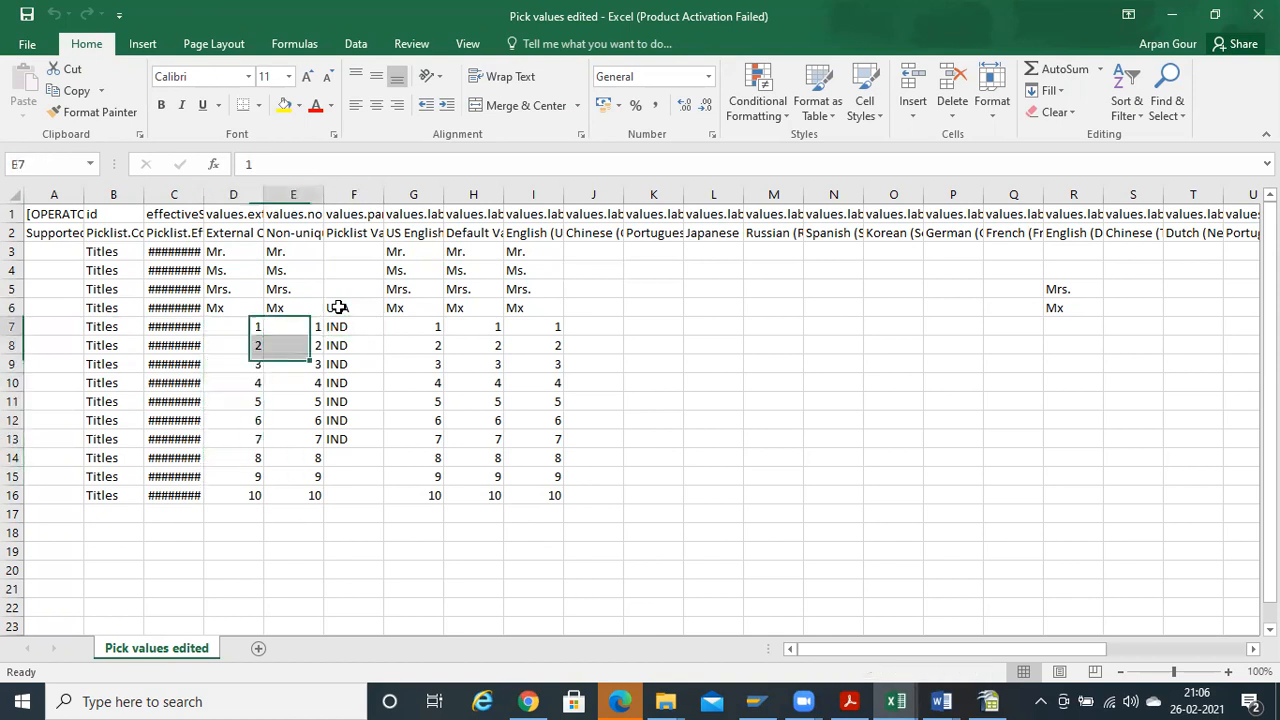
key("Right")
Switch to the employee profile and open Personal Information for editing
key("alt+Tab")
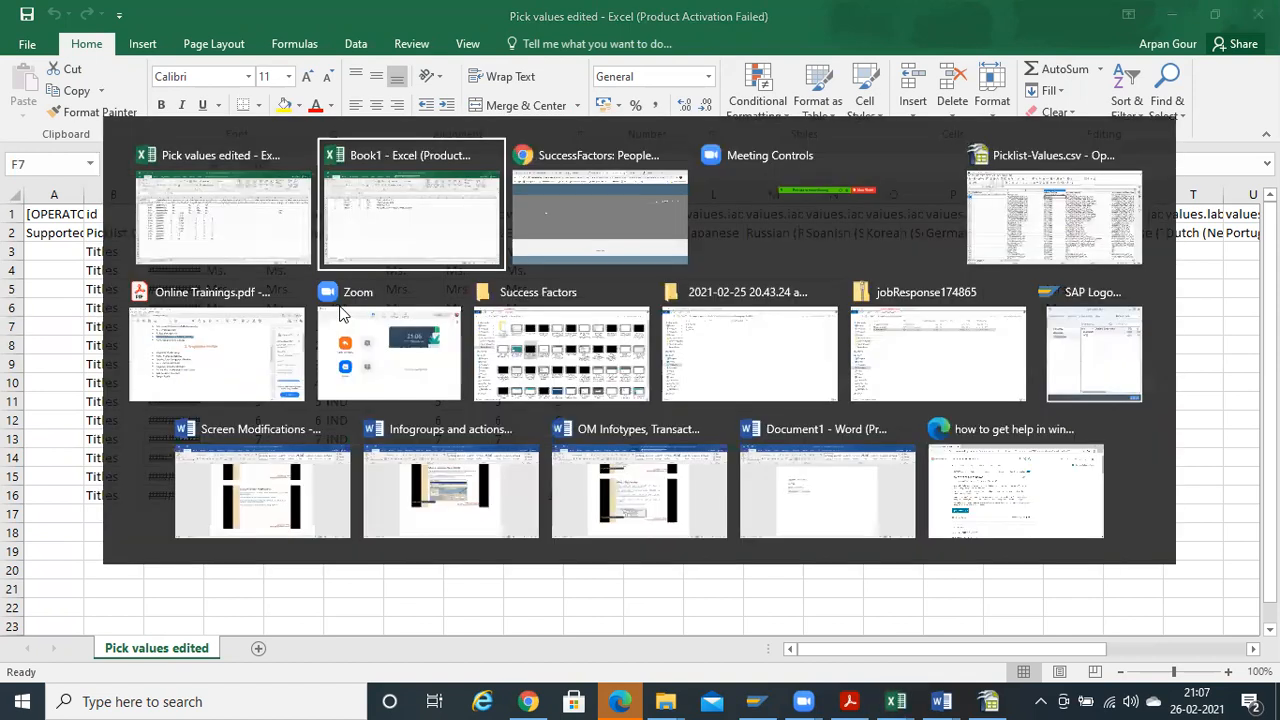
key("alt+Tab")
key("alt+Tab")
key("Tab")
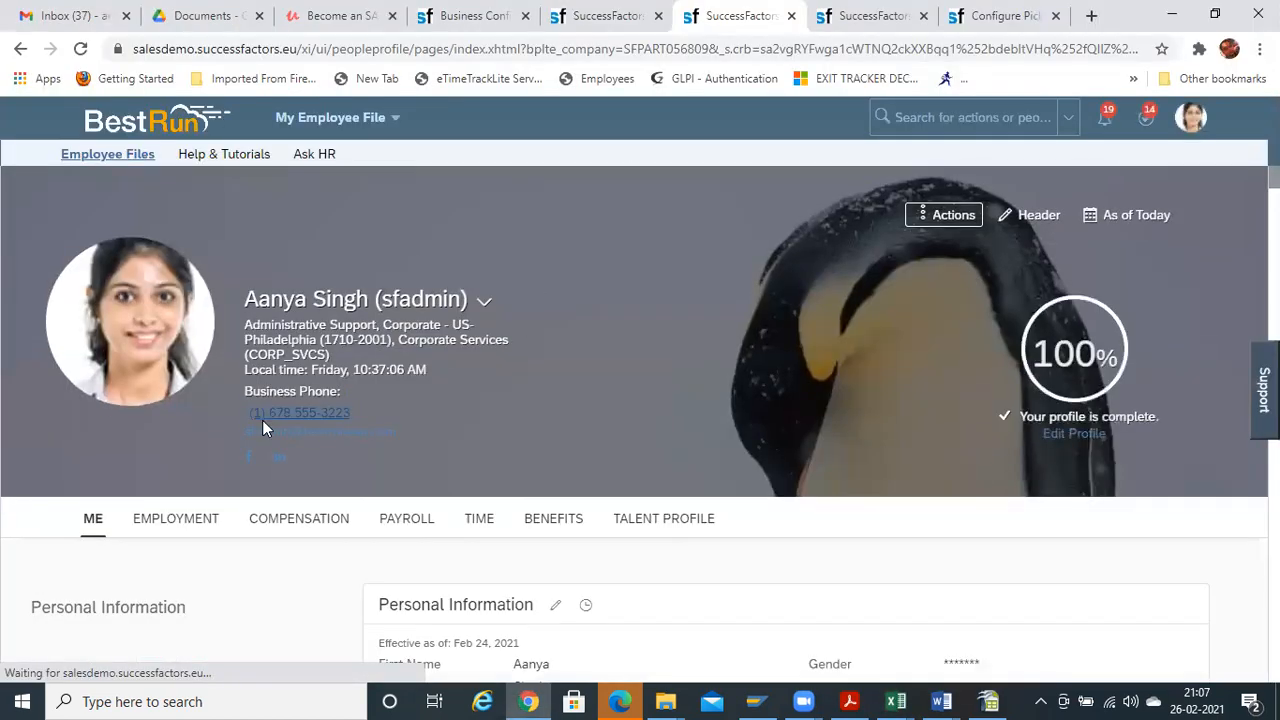
left_click(559, 604)
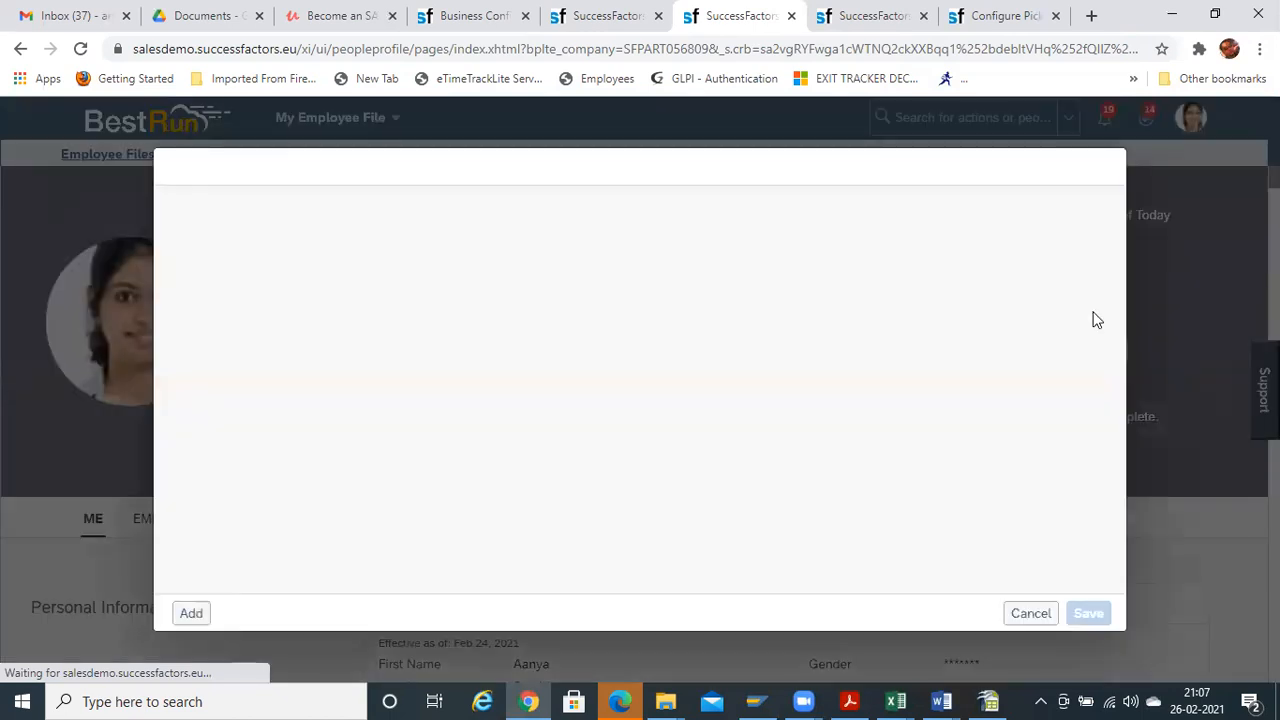
Highlight the blank parent cells F3:F5 and F14:F16, the Mx code, and IND parents F7:F12
key("alt+Tab")
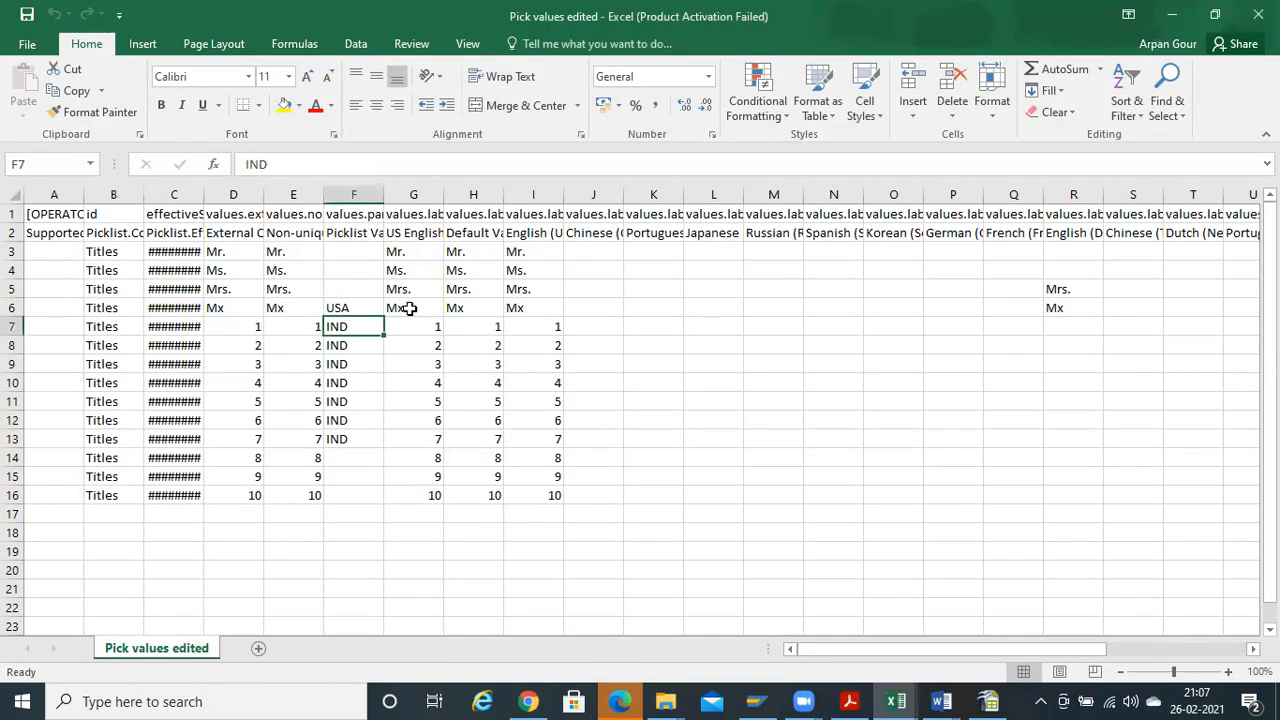
left_click_drag(329, 251, 337, 289)
left_click_drag(347, 466, 350, 492)
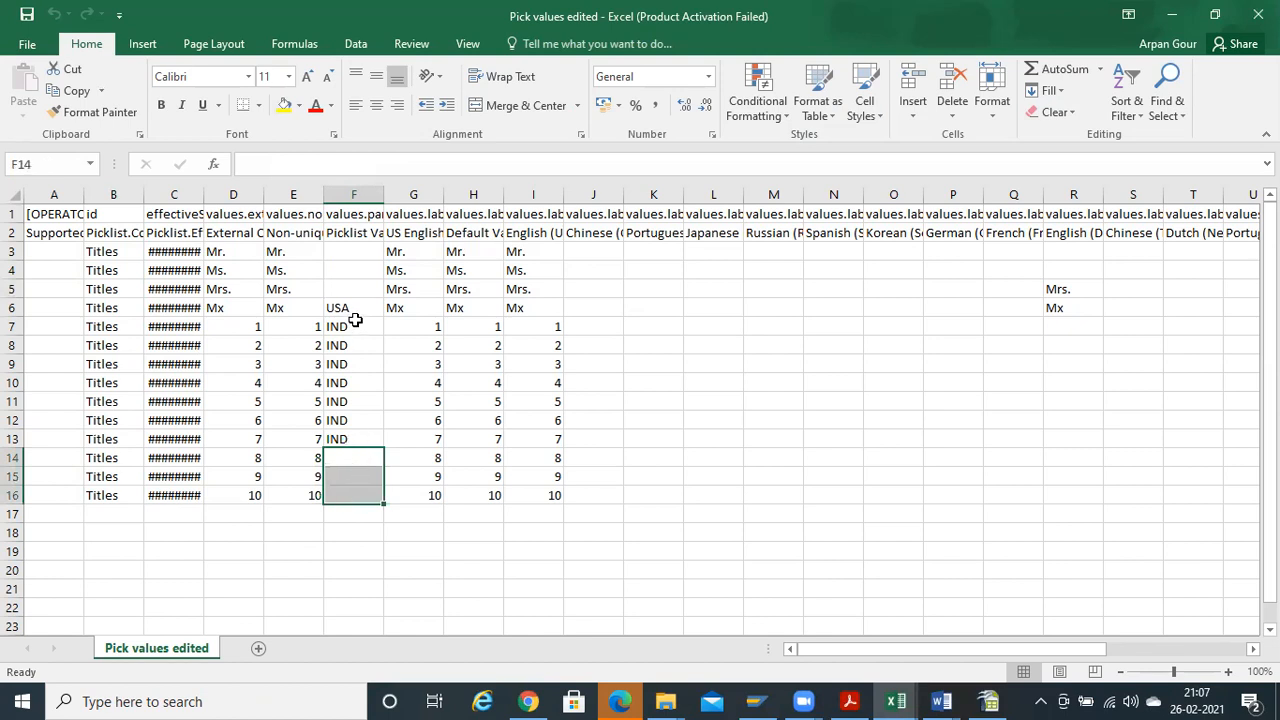
left_click_drag(340, 285, 338, 251)
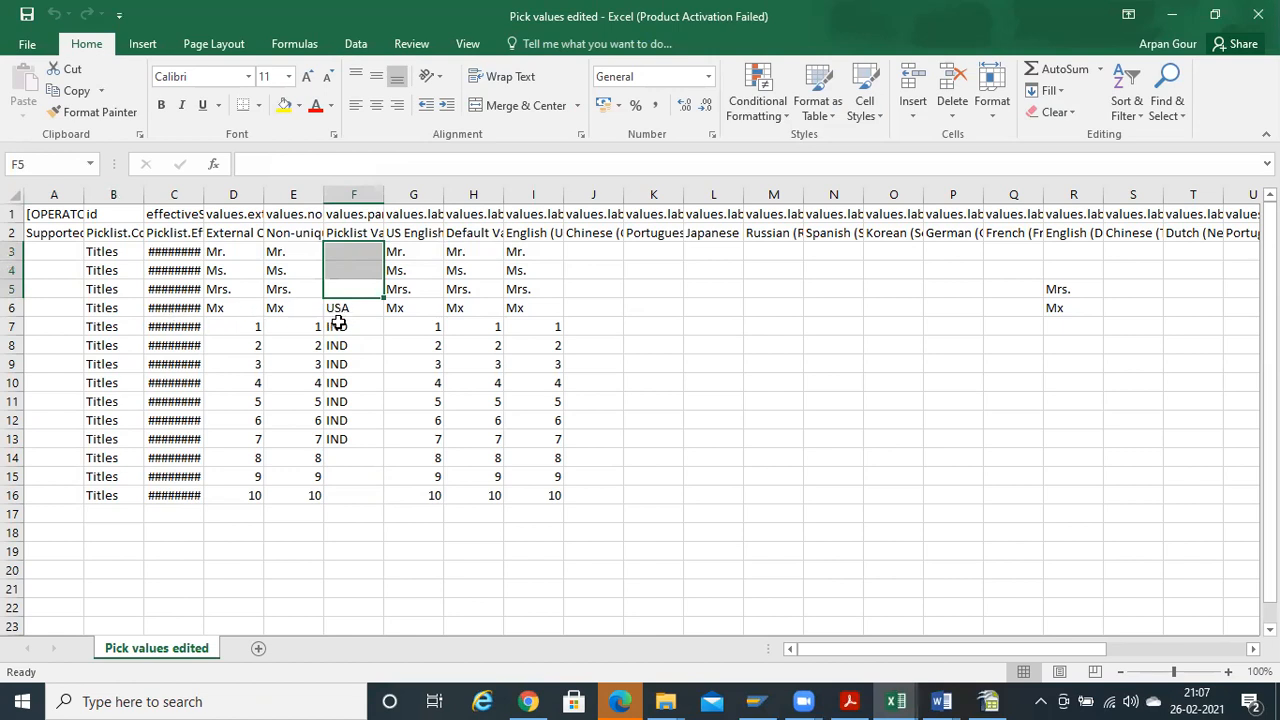
left_click(210, 311)
key("alt+Tab")
key("alt+Tab")
left_click_drag(340, 327, 357, 438)
key("alt+Tab")
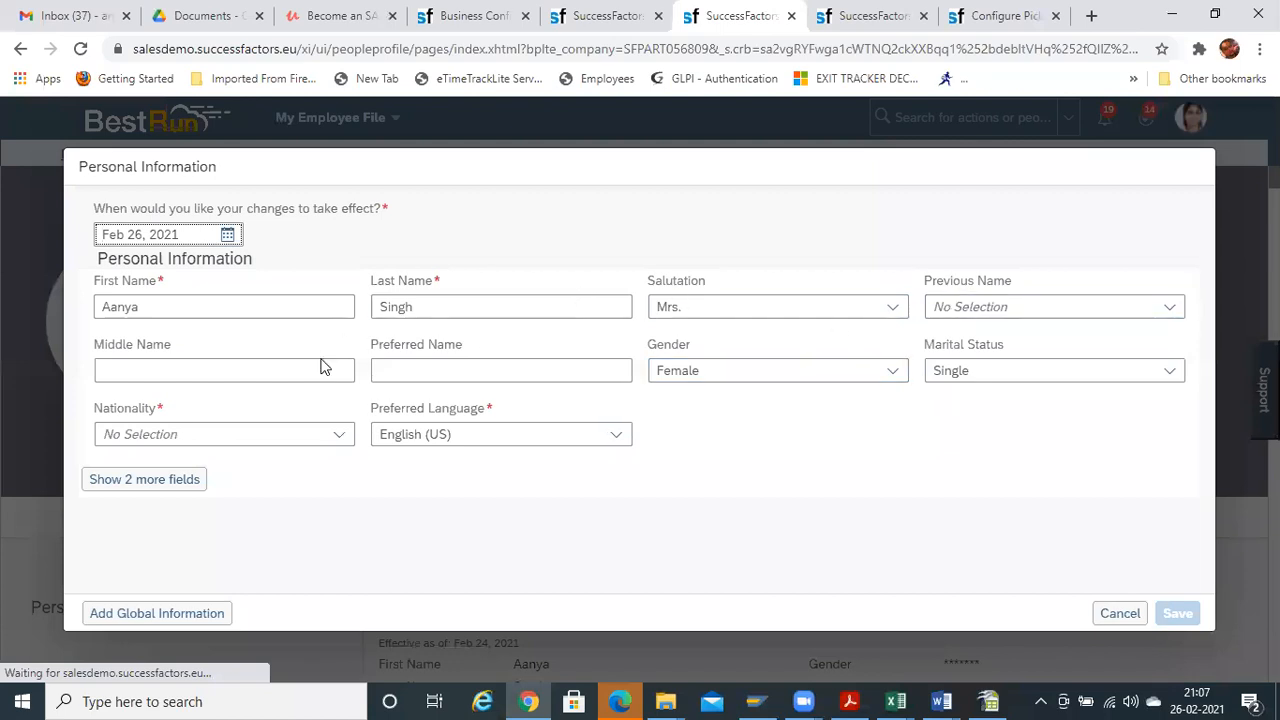
Set Nationality to India
left_click(340, 434)
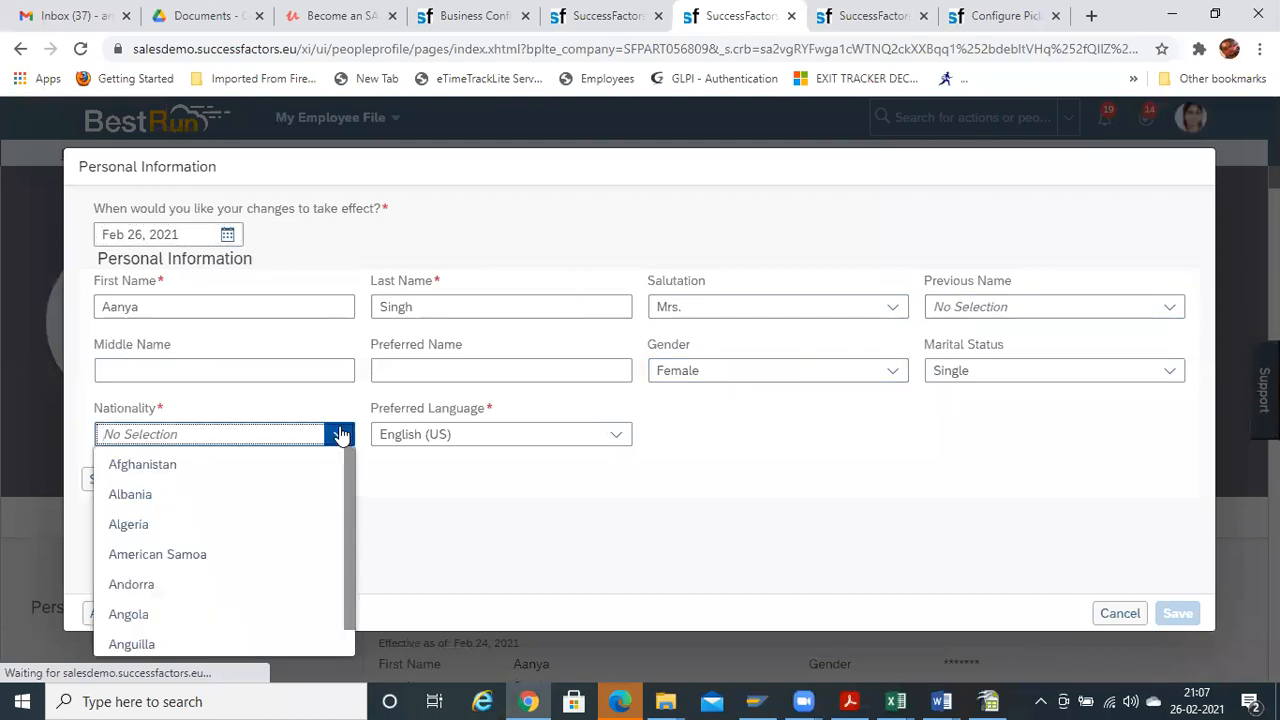
type("Indi")
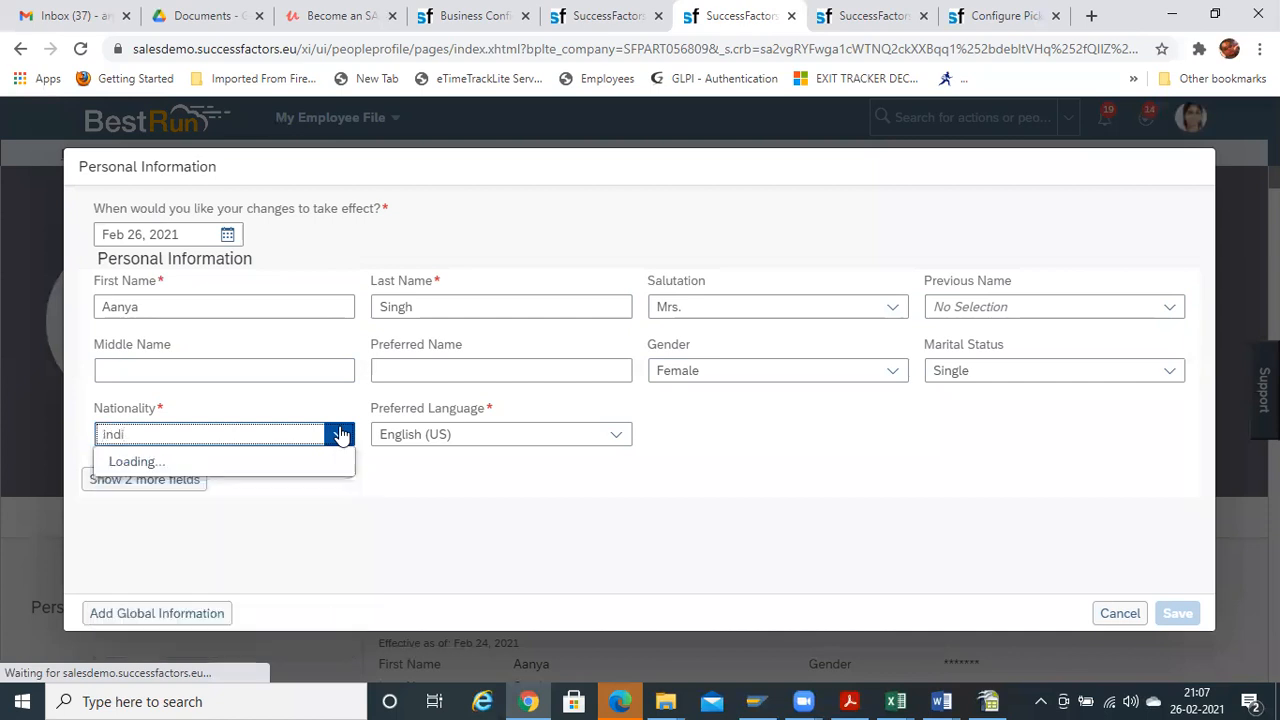
left_click(126, 488)
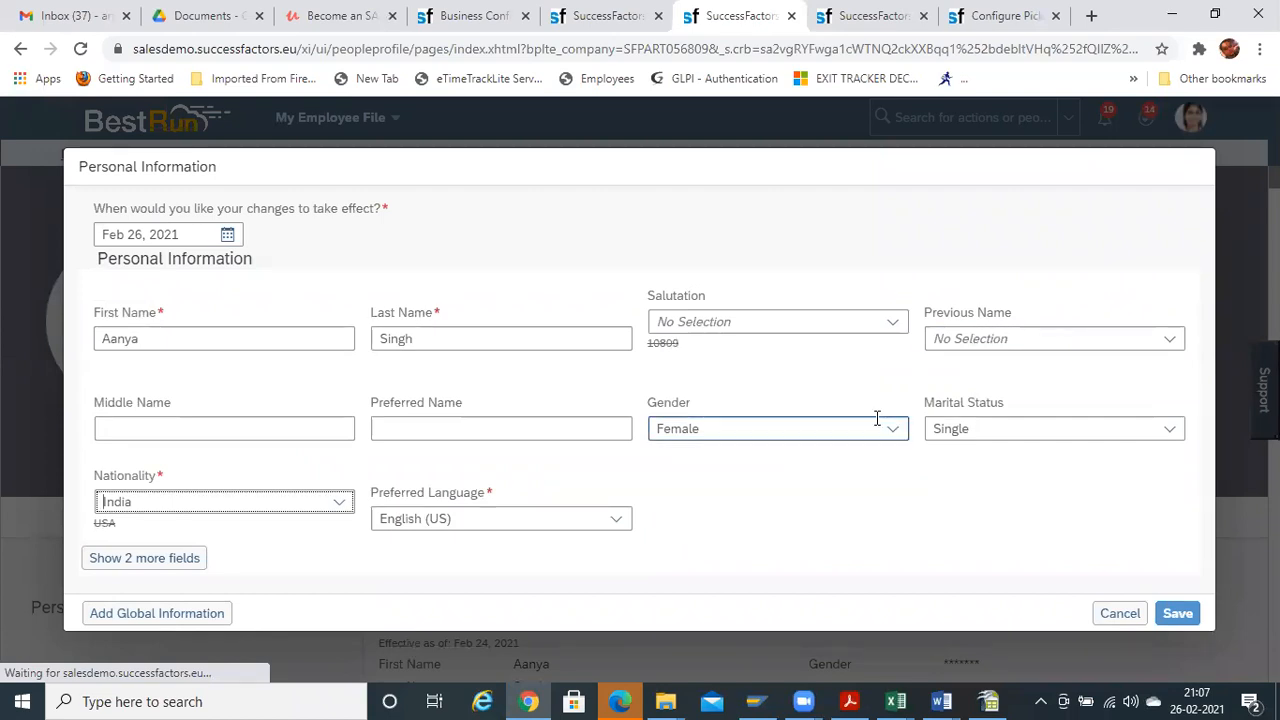
Scroll through the Salutation options (1–10, Mr., Mrs., Ms.), then return to the picklist workbook
left_click(890, 324)
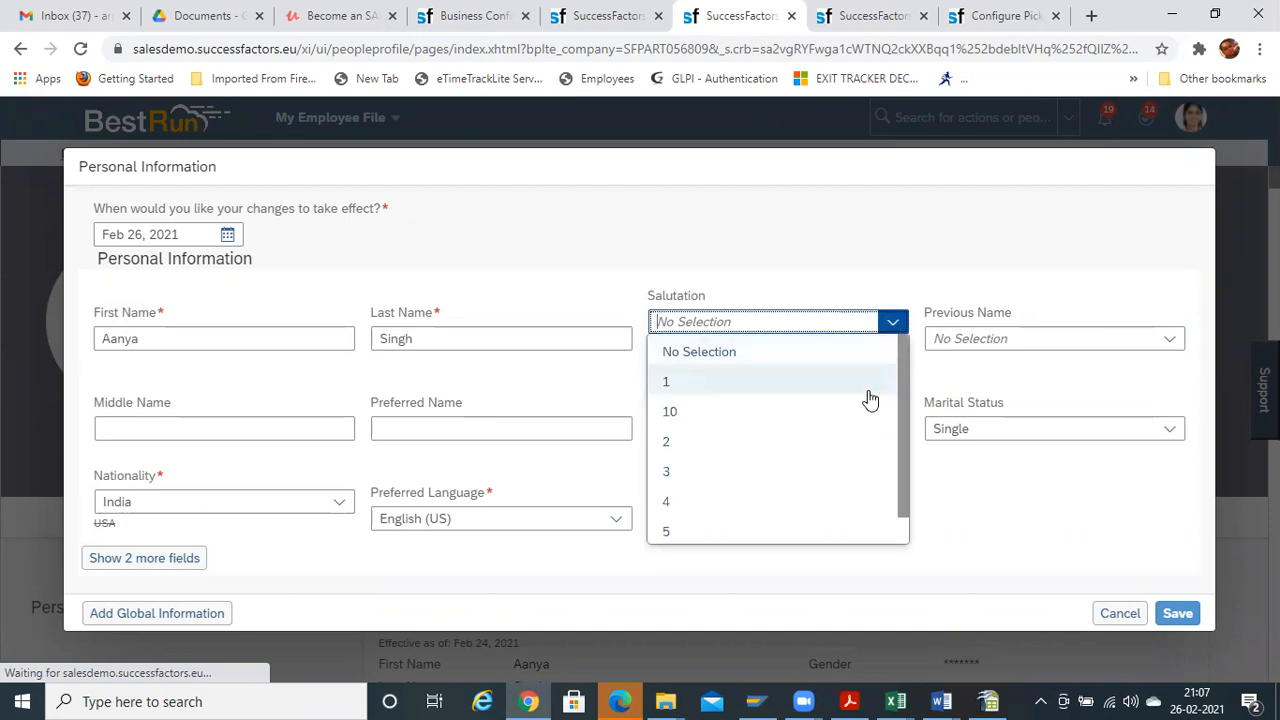
right_click(899, 440)
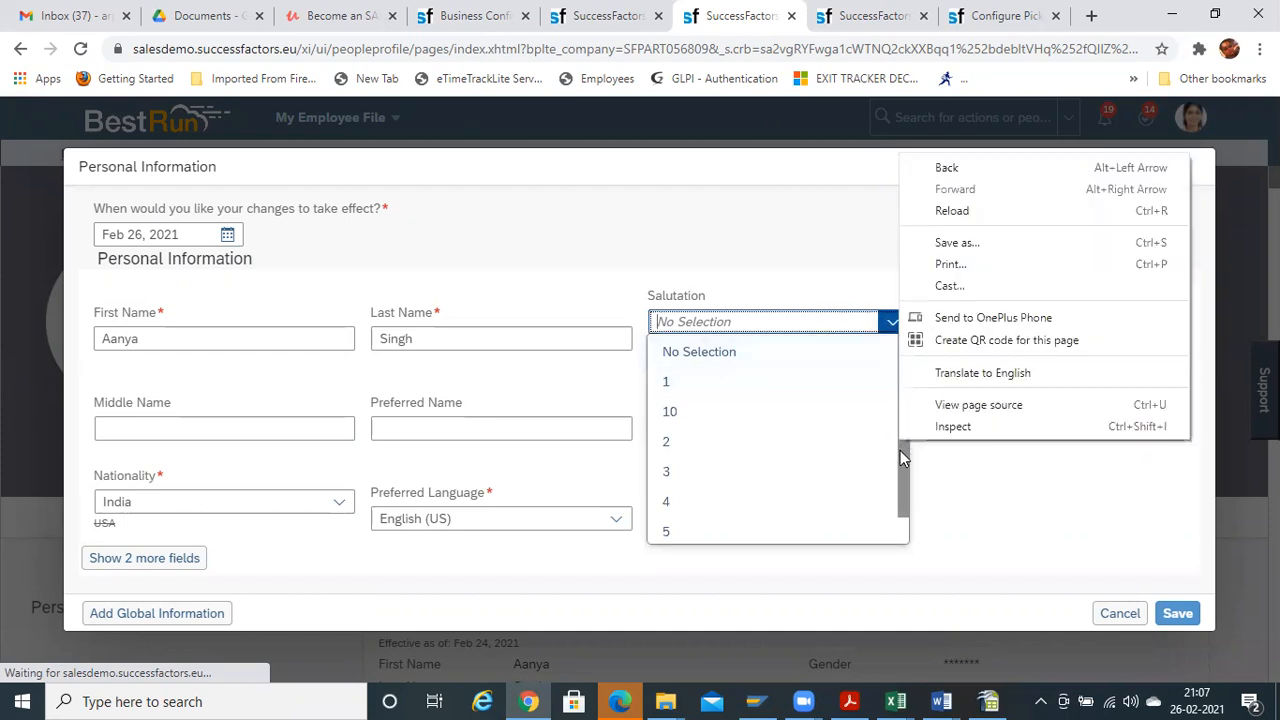
left_click(898, 458)
right_click(899, 488)
left_click(902, 506)
mouse_move(902, 509)
left_mouse_down()
mouse_move(905, 558)
mouse_move(902, 510)
mouse_move(903, 530)
left_mouse_up()
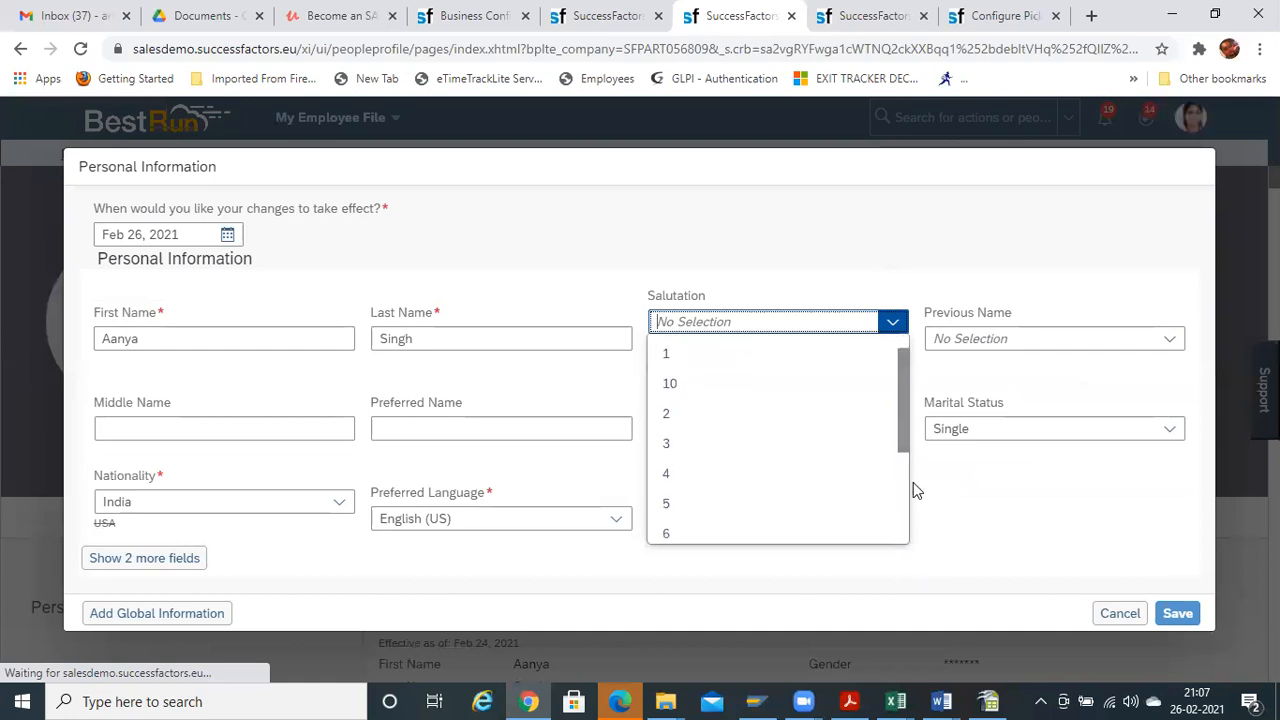
left_click_drag(903, 447, 918, 425)
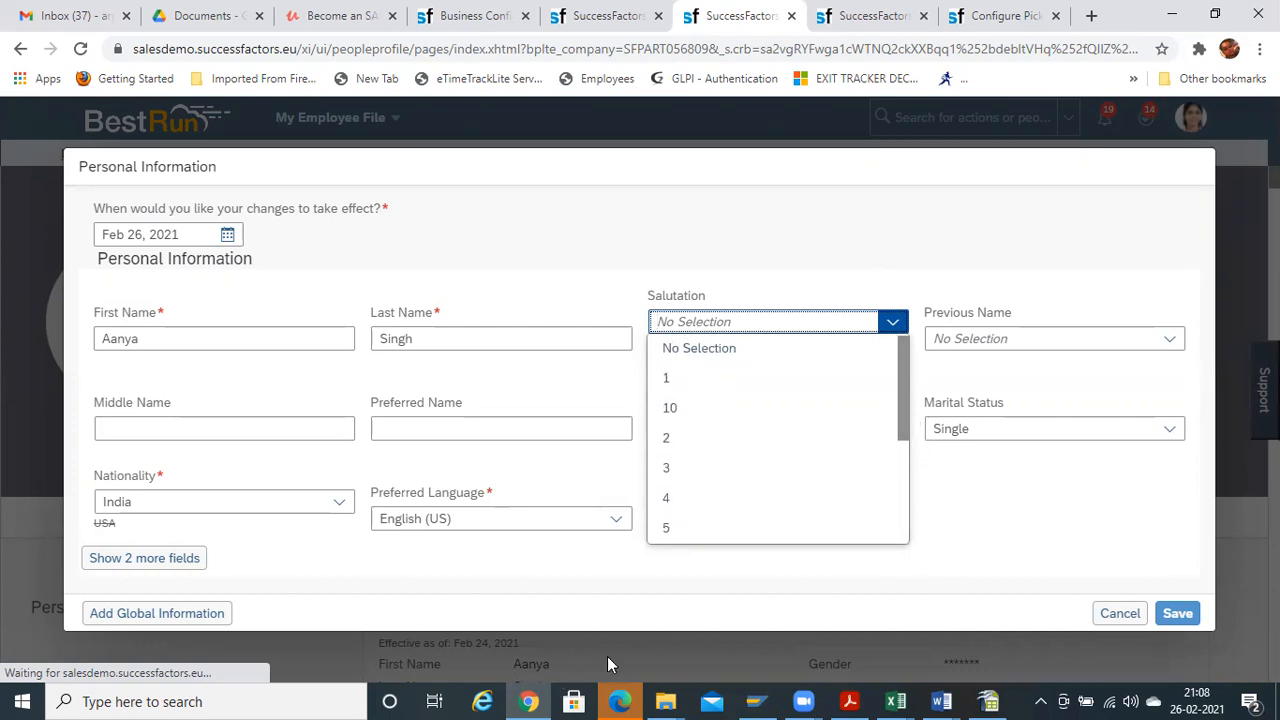
left_click_drag(903, 397, 902, 557)
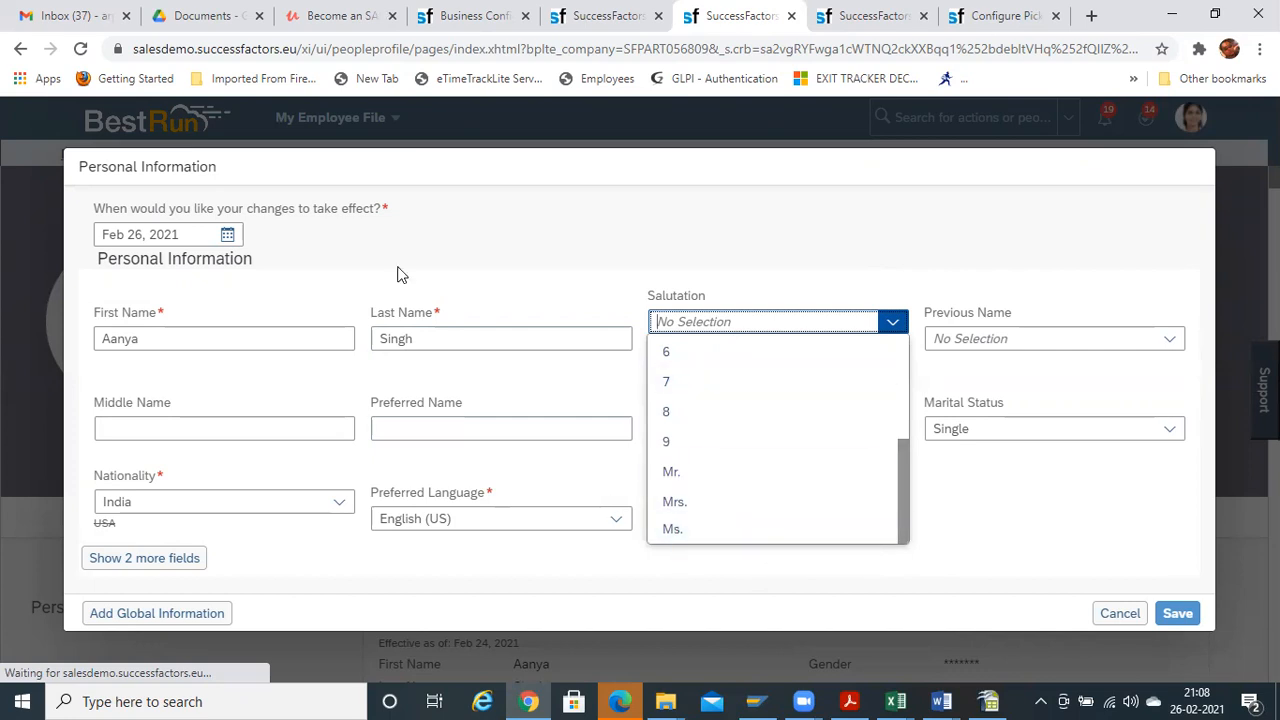
key("alt+Tab")
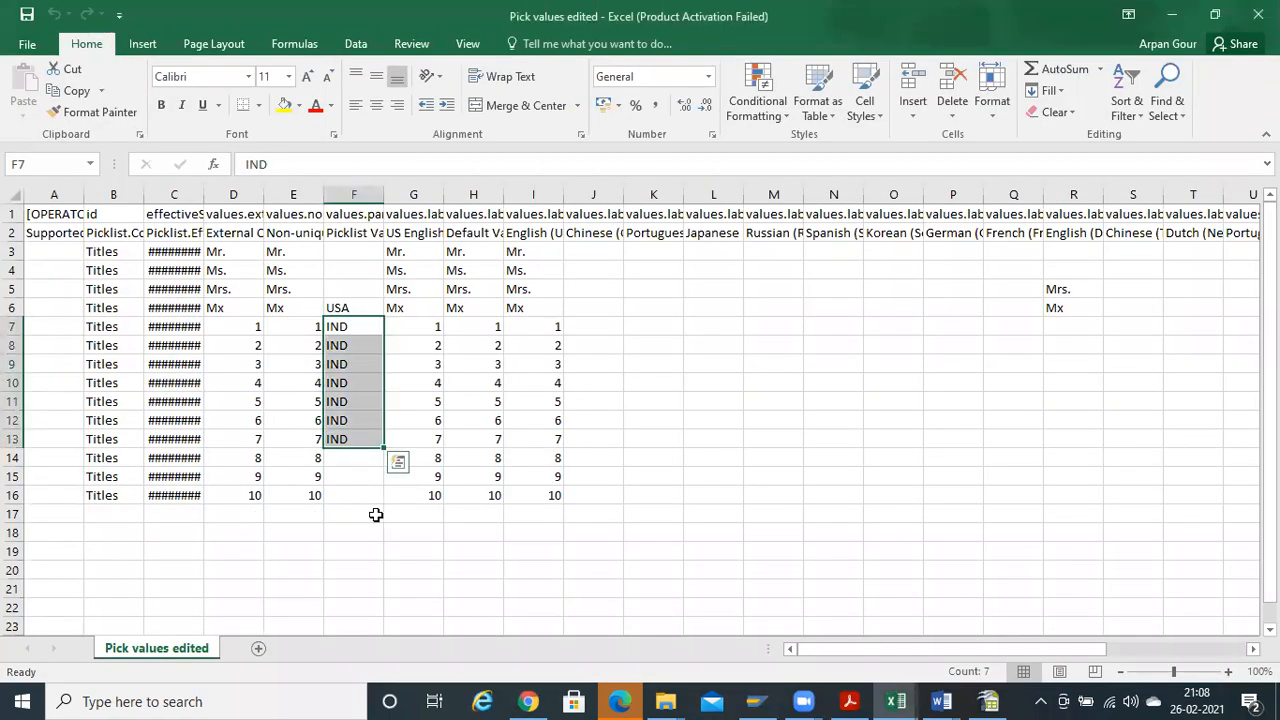
Inspect the blank parent cells and the USA parent value in F6 of the Titles rows
left_click(416, 509)
left_click(346, 495)
left_click(346, 465)
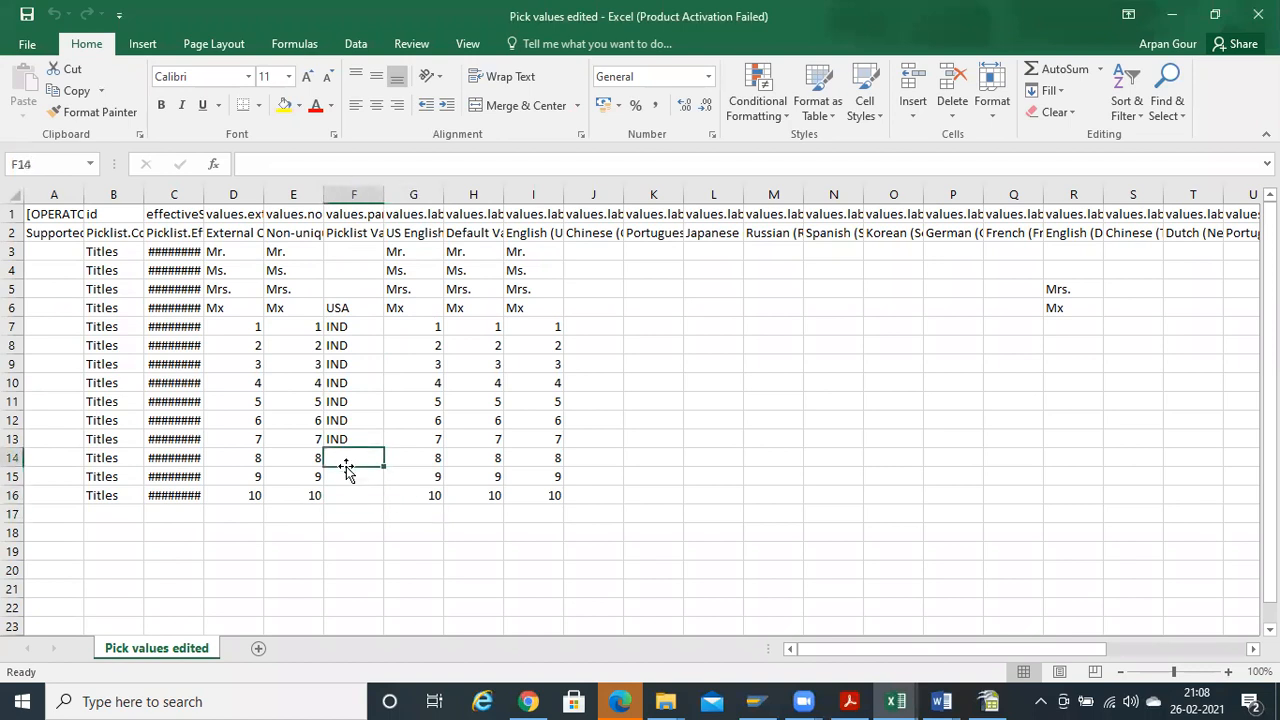
left_click_drag(346, 470, 343, 423)
left_click_drag(346, 258, 347, 296)
left_click(348, 308)
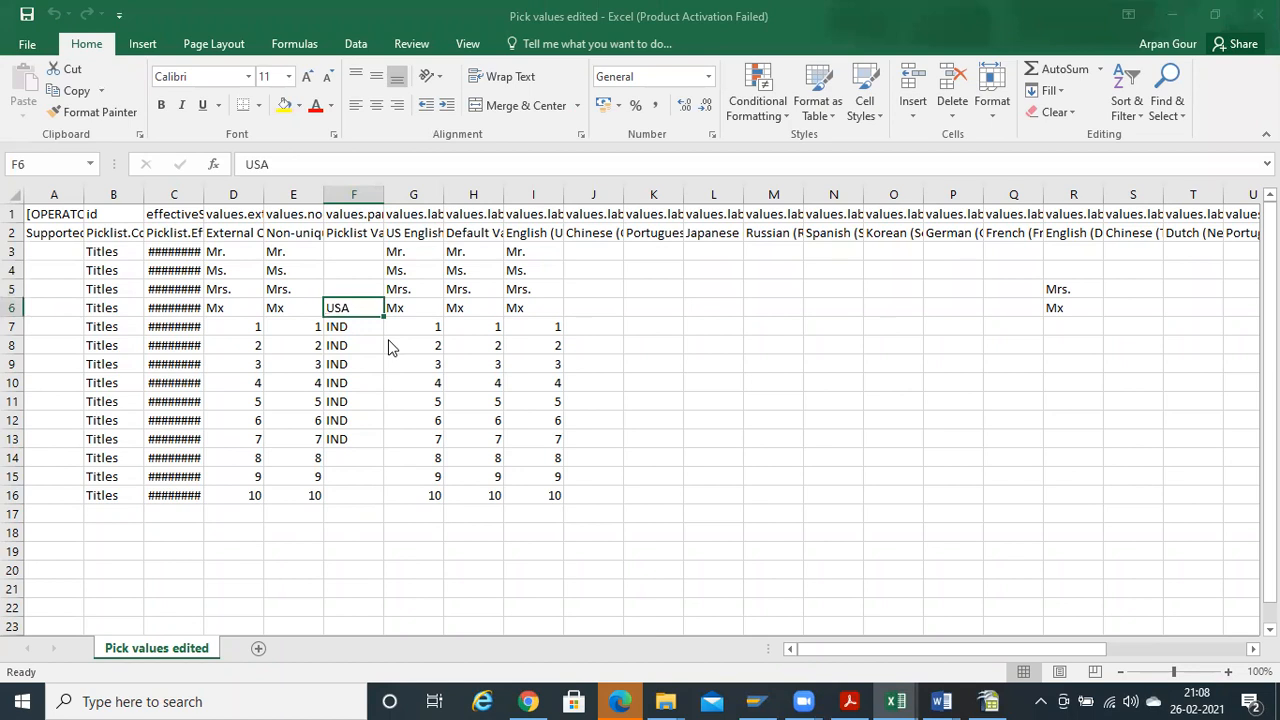
Compare the seven IND parent values (F7:F13) against the form's Salutation choices
key("alt+Tab")
left_click(979, 508)
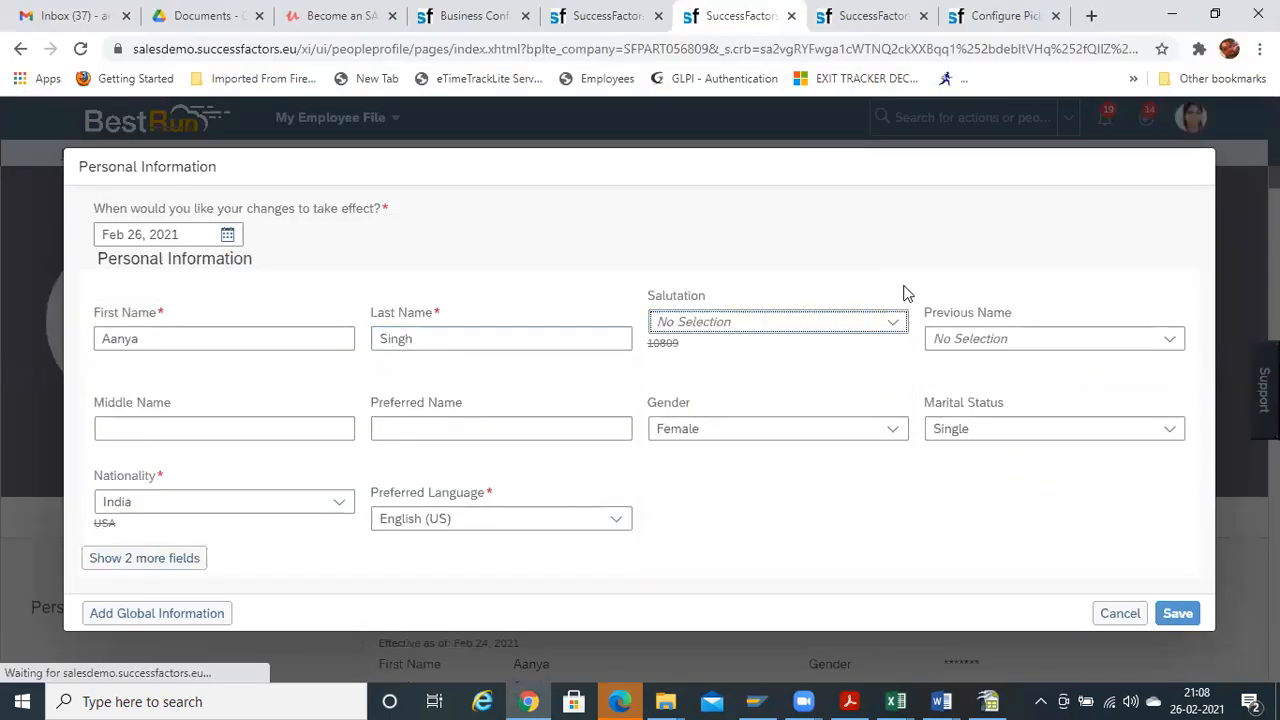
key("alt+Tab")
left_click_drag(346, 326, 344, 435)
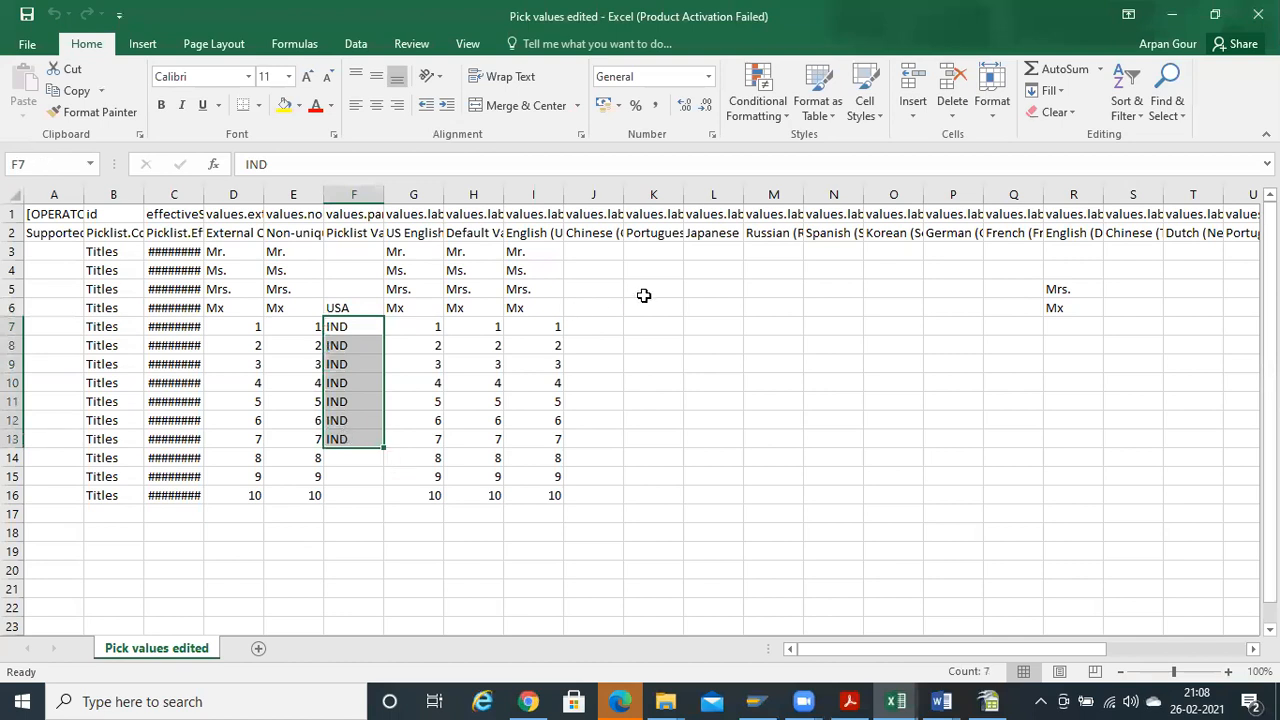
key("alt+Tab")
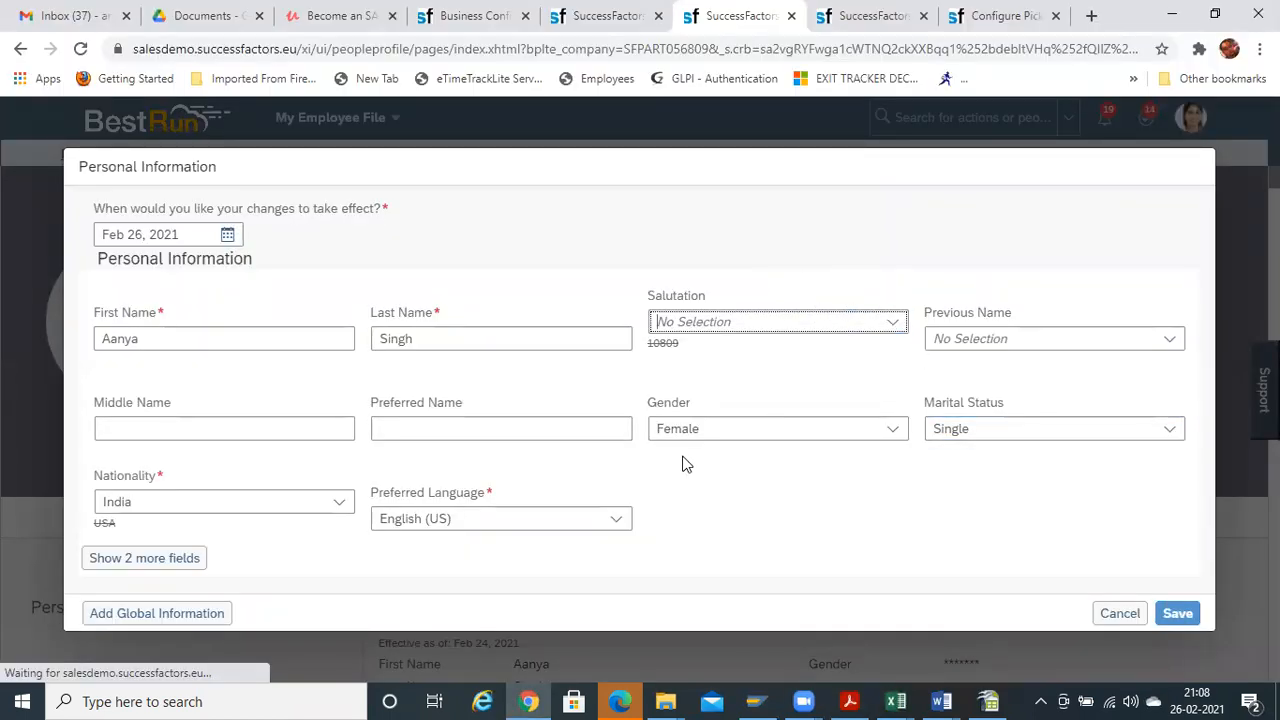
Change the employee's nationality to United States
left_click(337, 504)
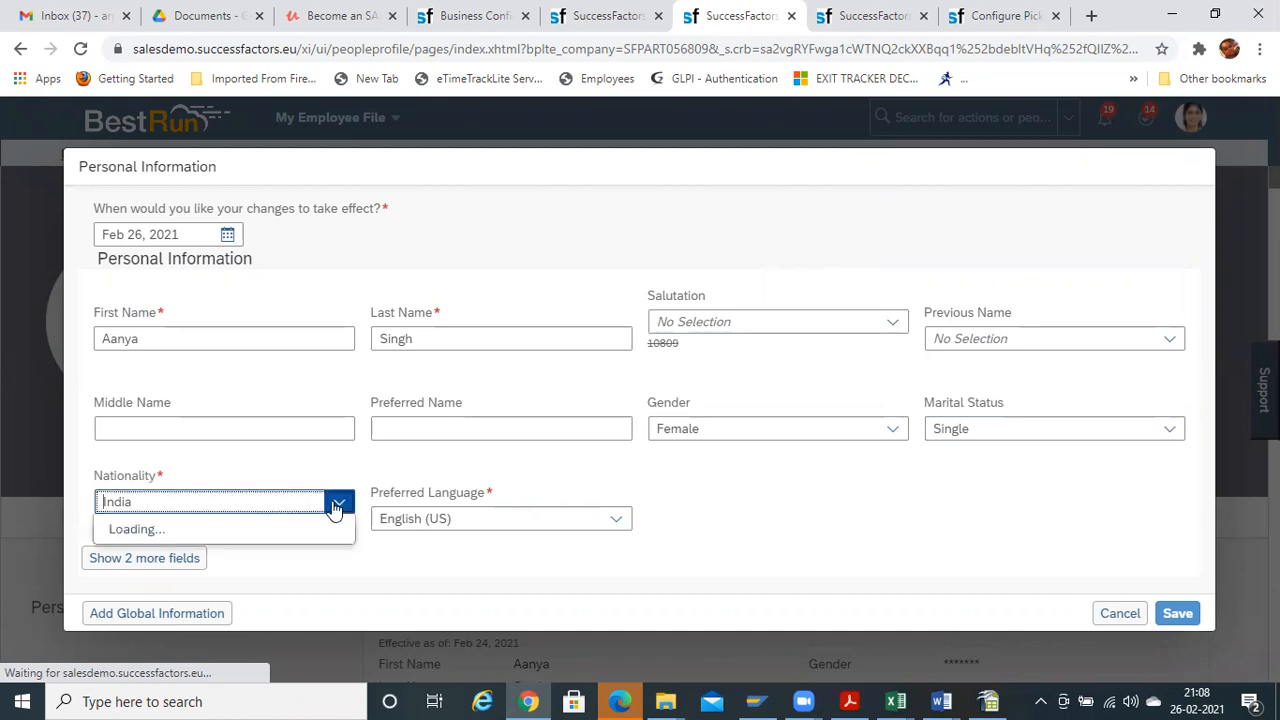
type("usa")
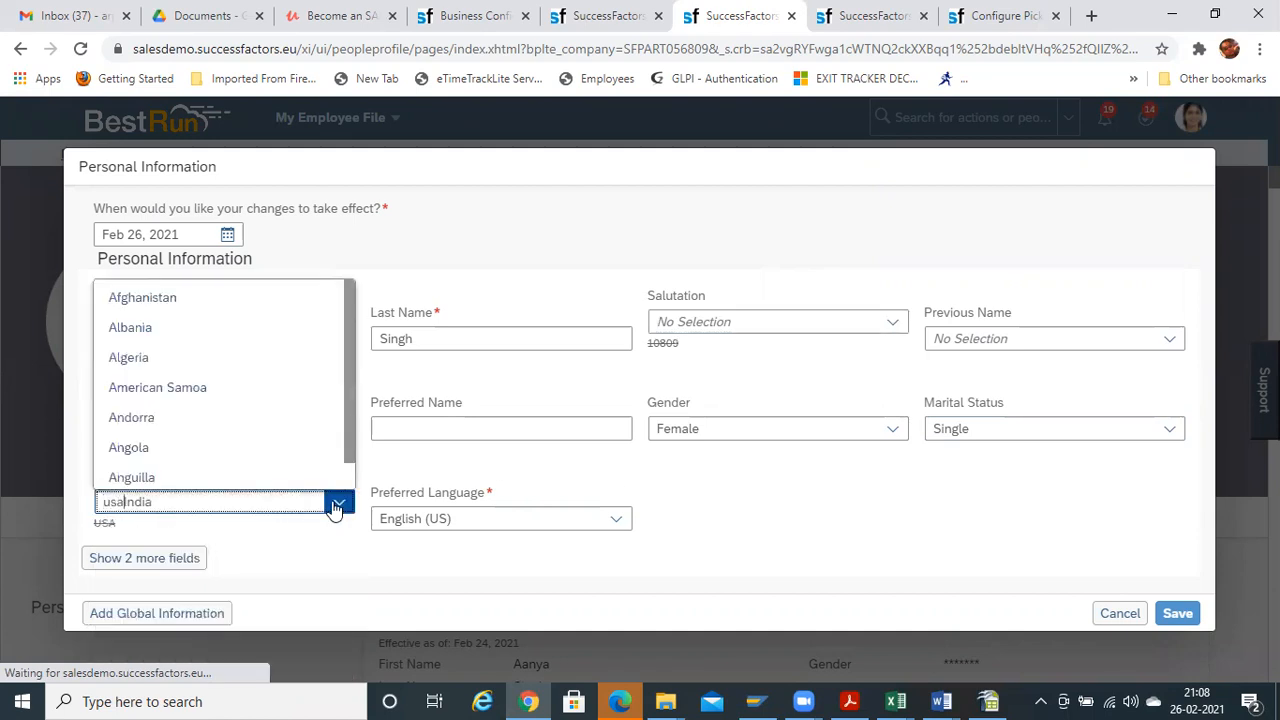
key("ctrl+a")
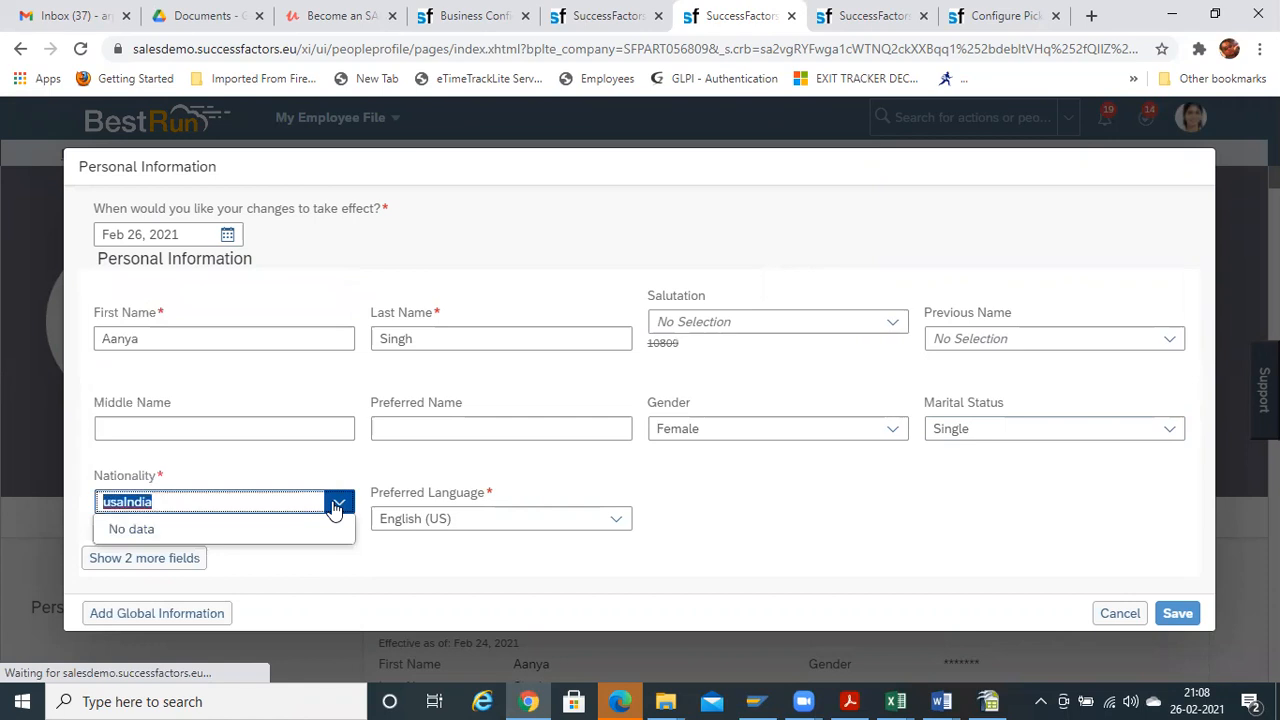
type("usa")
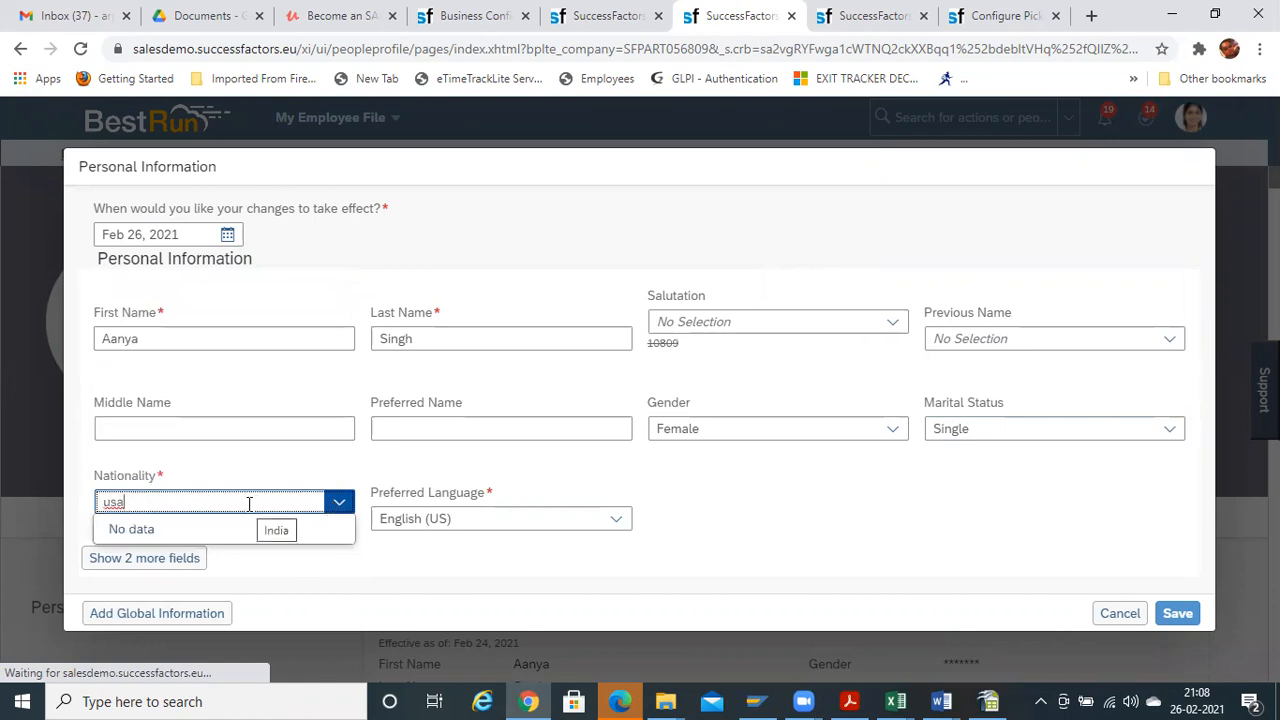
key("BackSpace")
key("BackSpace")
type("nited")
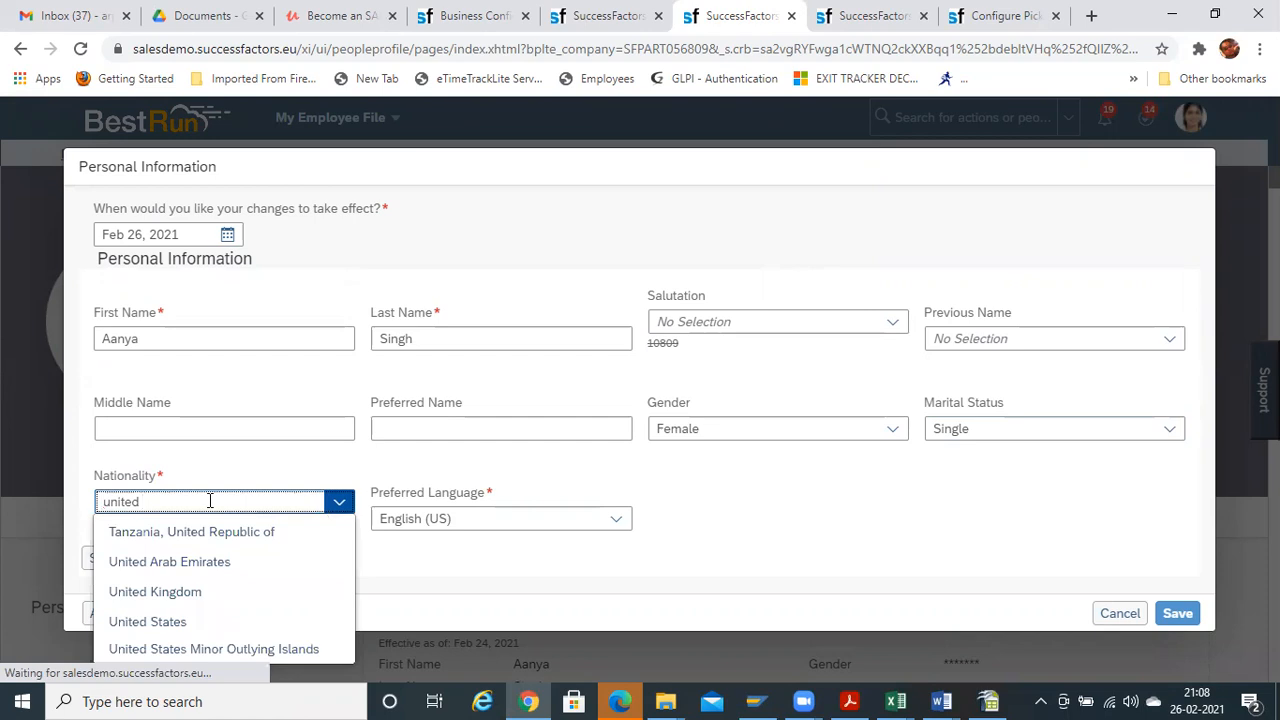
left_click(216, 621)
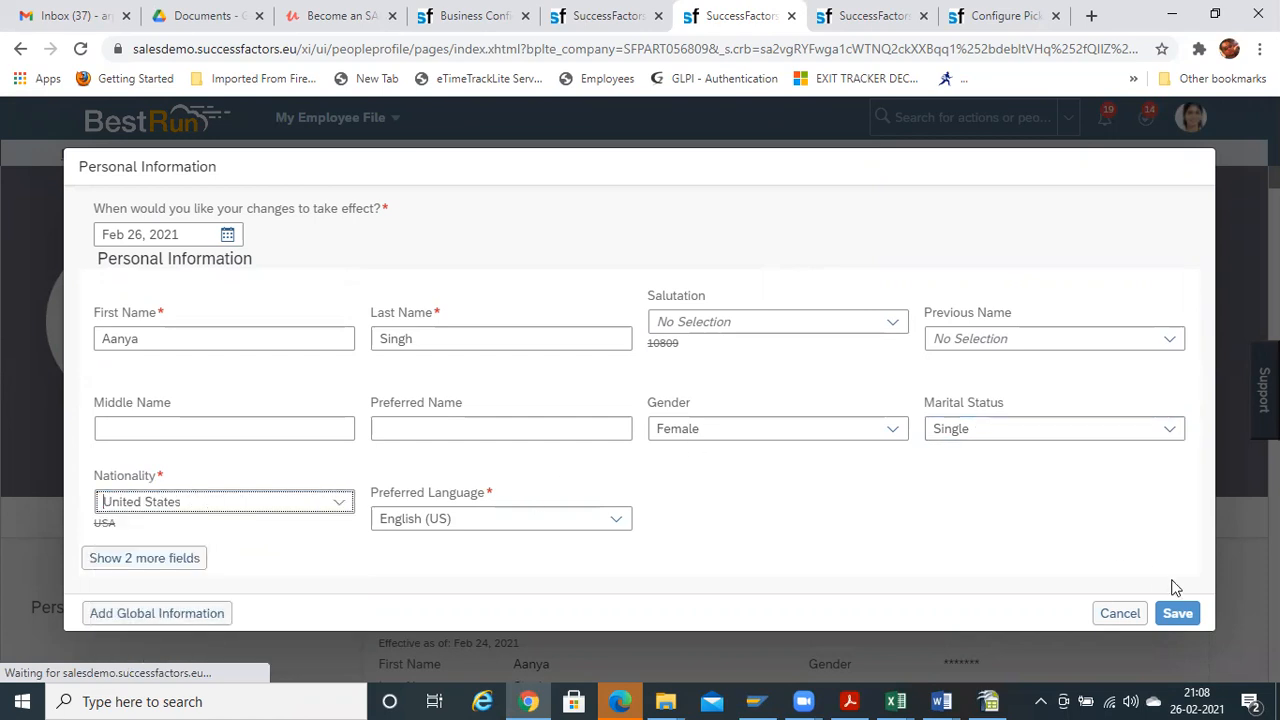
Review the salutations offered for United States, then inspect the IND parent value in F7 of the workbook
left_click(893, 323)
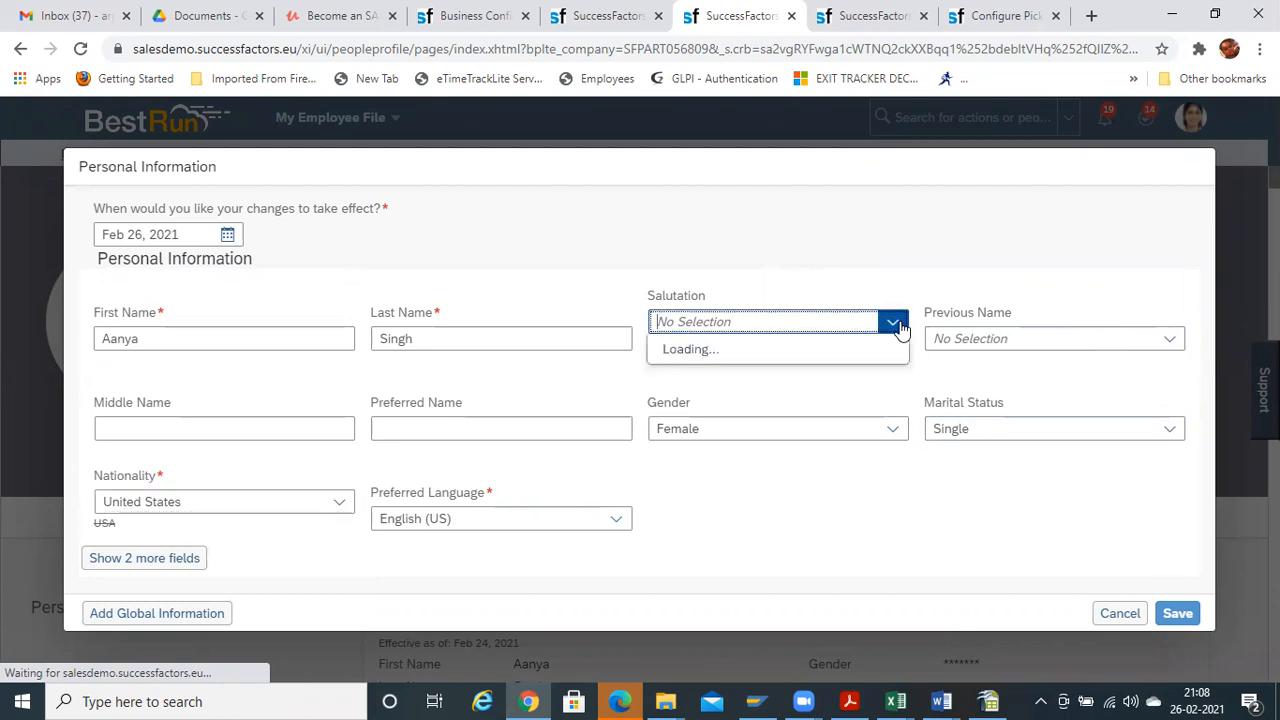
mouse_move(904, 376)
left_mouse_down()
mouse_move(905, 467)
mouse_move(911, 329)
mouse_move(903, 566)
mouse_move(909, 375)
left_mouse_up()
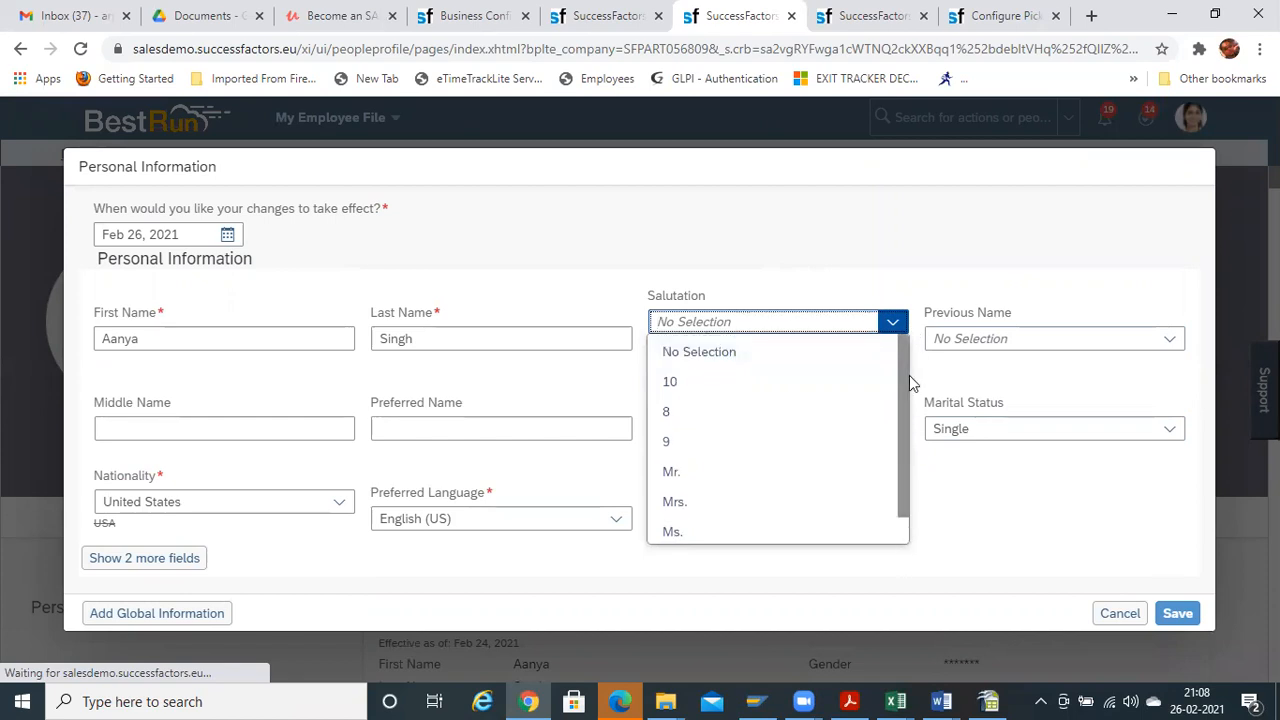
key("alt+Tab")
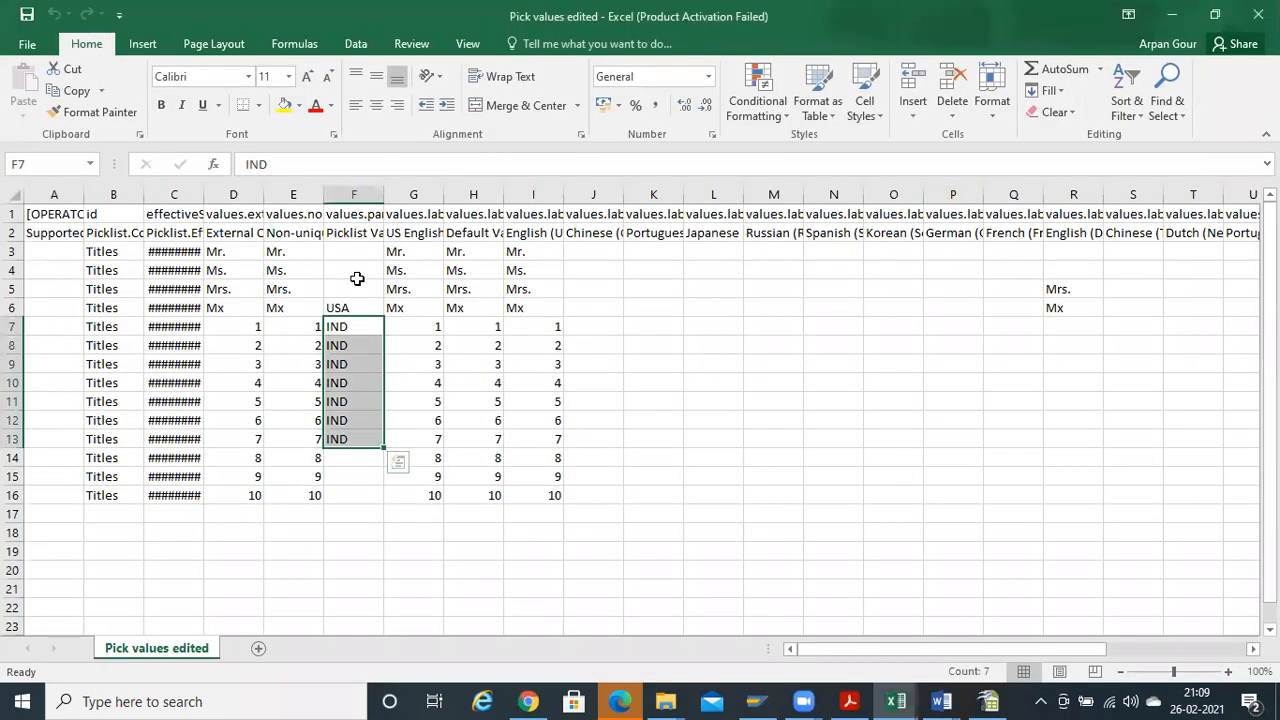
left_click(355, 308)
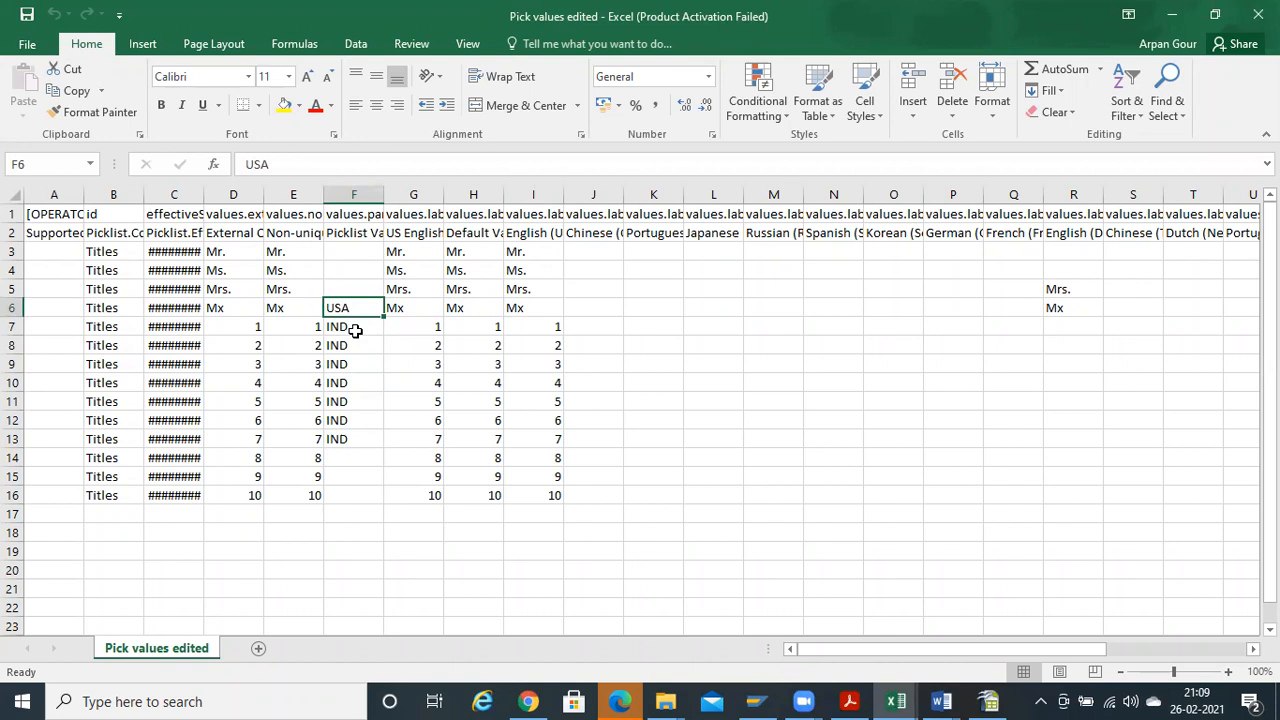
Check the USA parent value in F6 and the IND value in F7
left_click(356, 329)
left_click(356, 345)
left_click(356, 310)
right_click(357, 305)
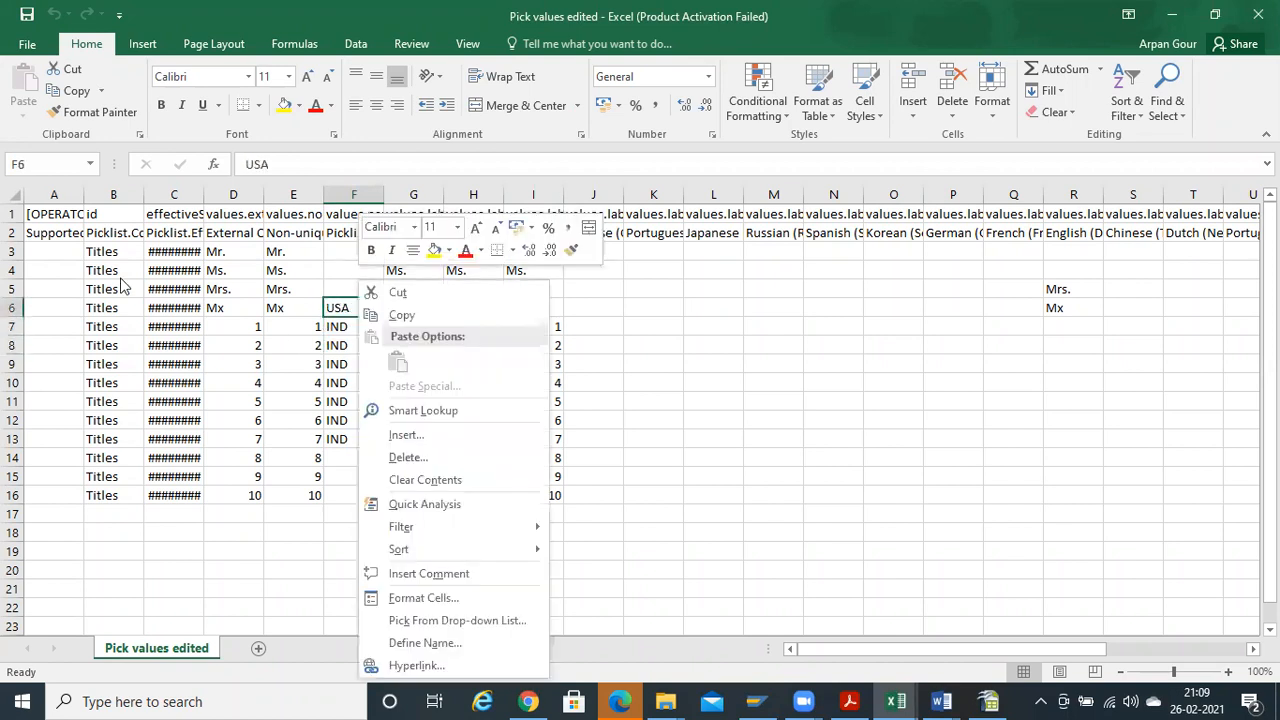
key("Escape")
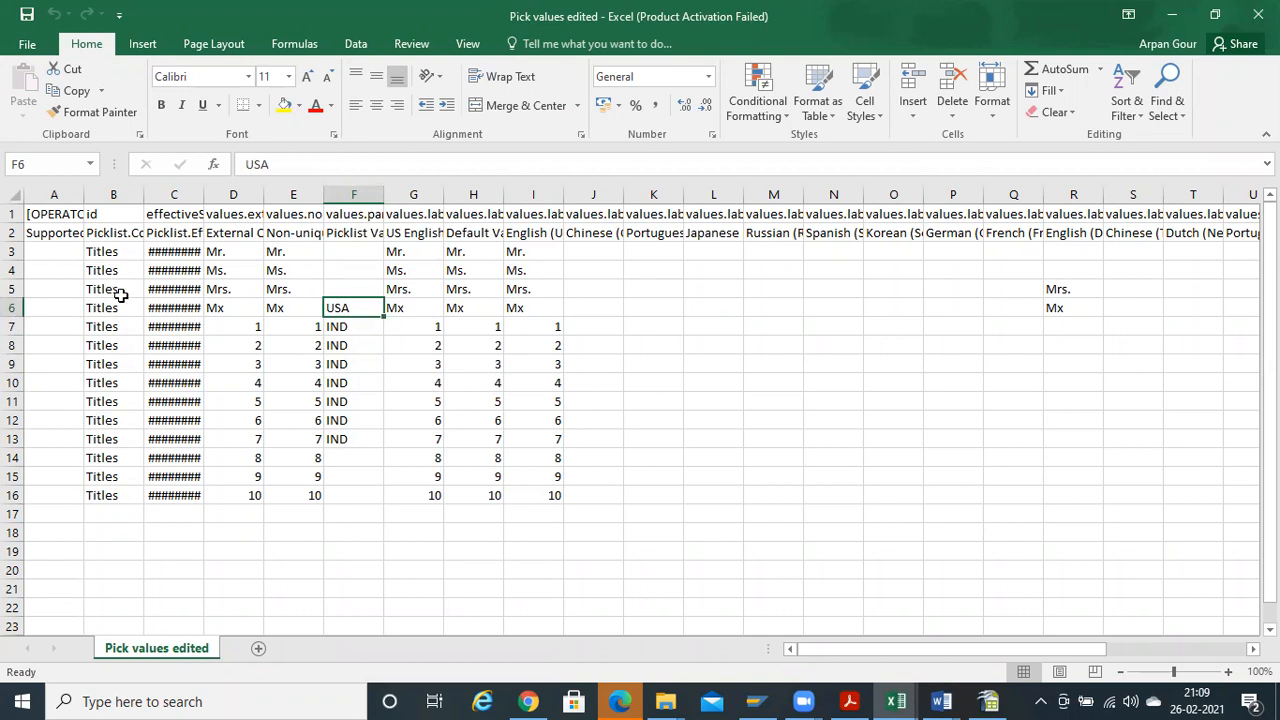
Review the Titles entries and their parent values against the form's salutation list for United States
left_click(118, 289)
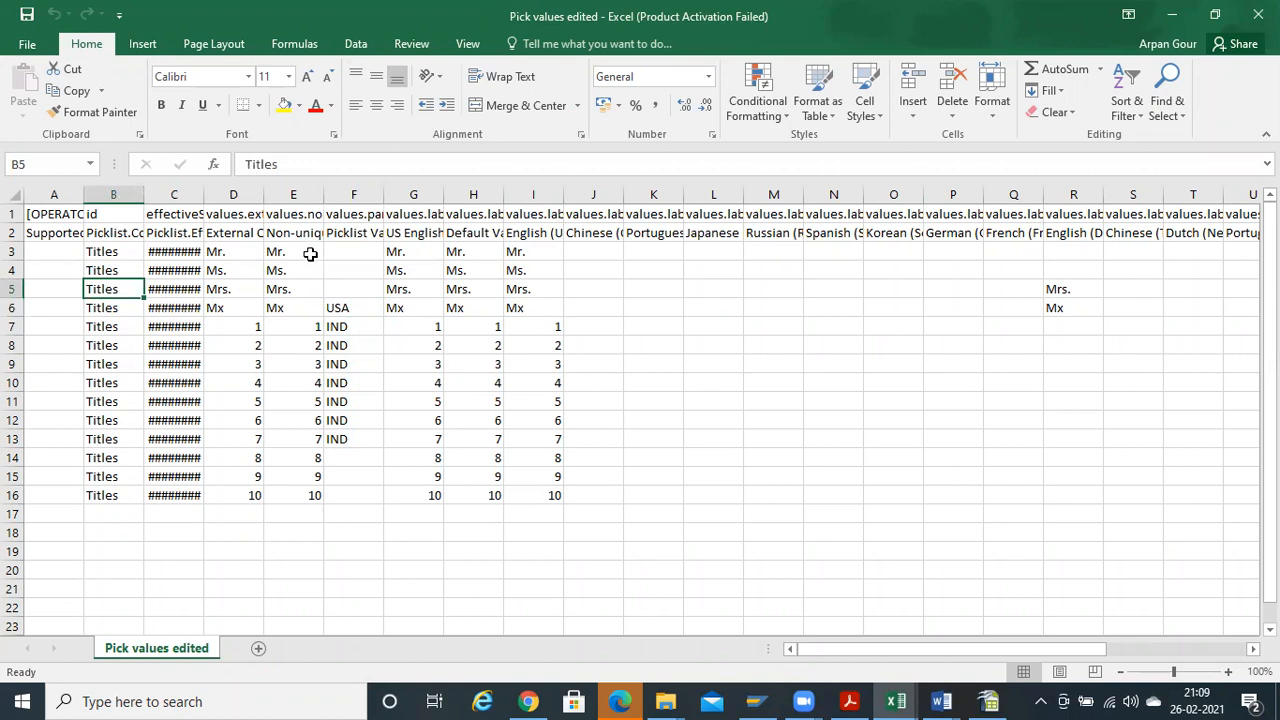
left_click_drag(368, 251, 349, 518)
left_click(336, 322)
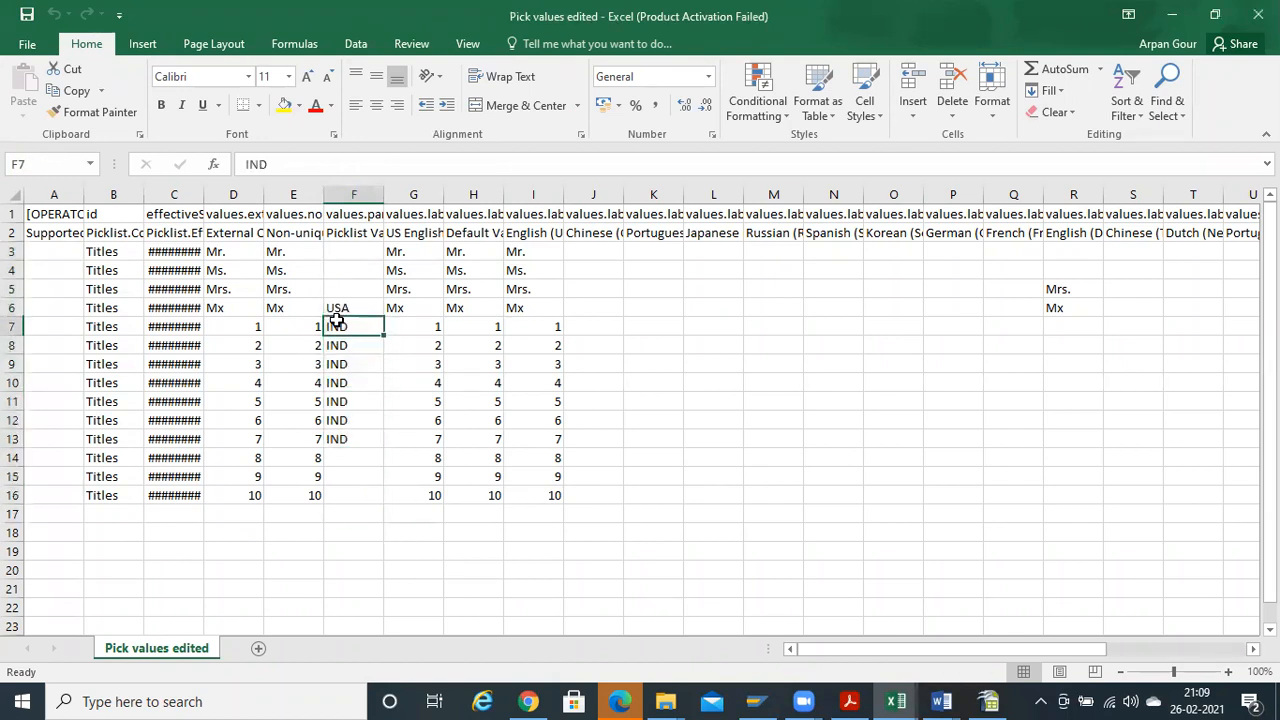
key("alt+Tab")
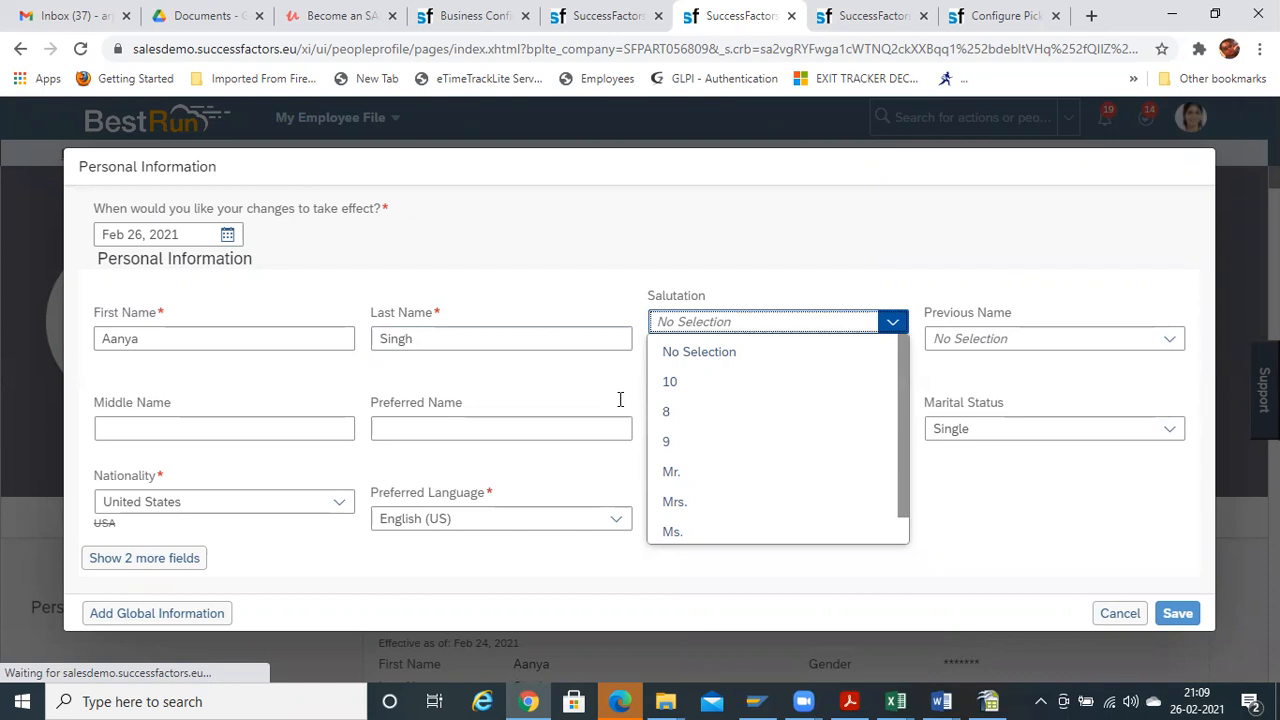
key("alt+Tab")
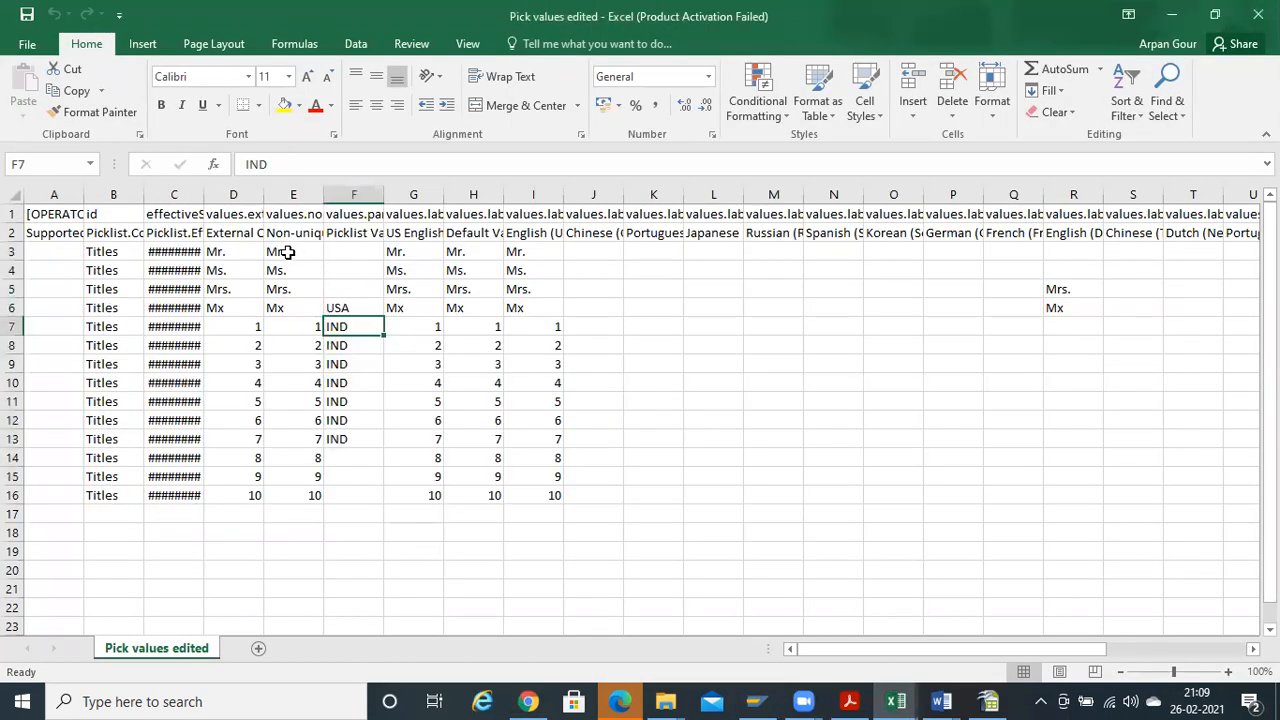
key("alt+Tab")
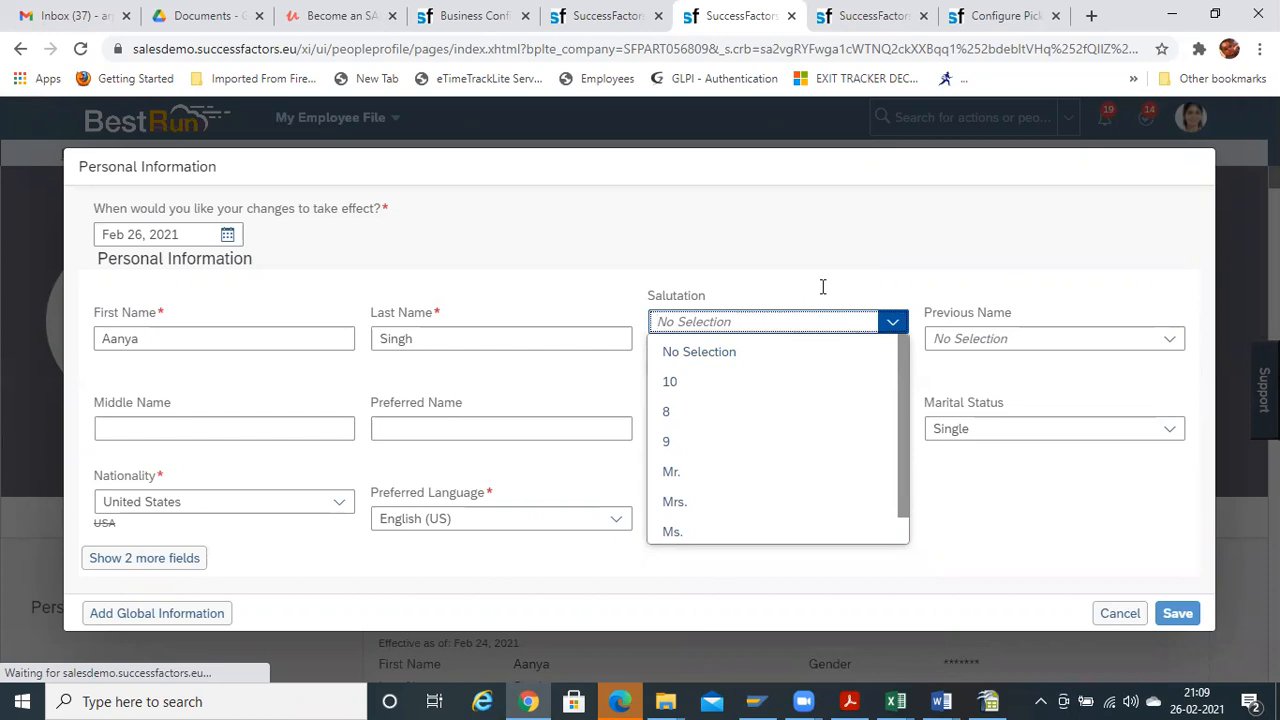
Discard the Personal Information edits and search the Picklist Center for the Titles picklist
left_click(1120, 613)
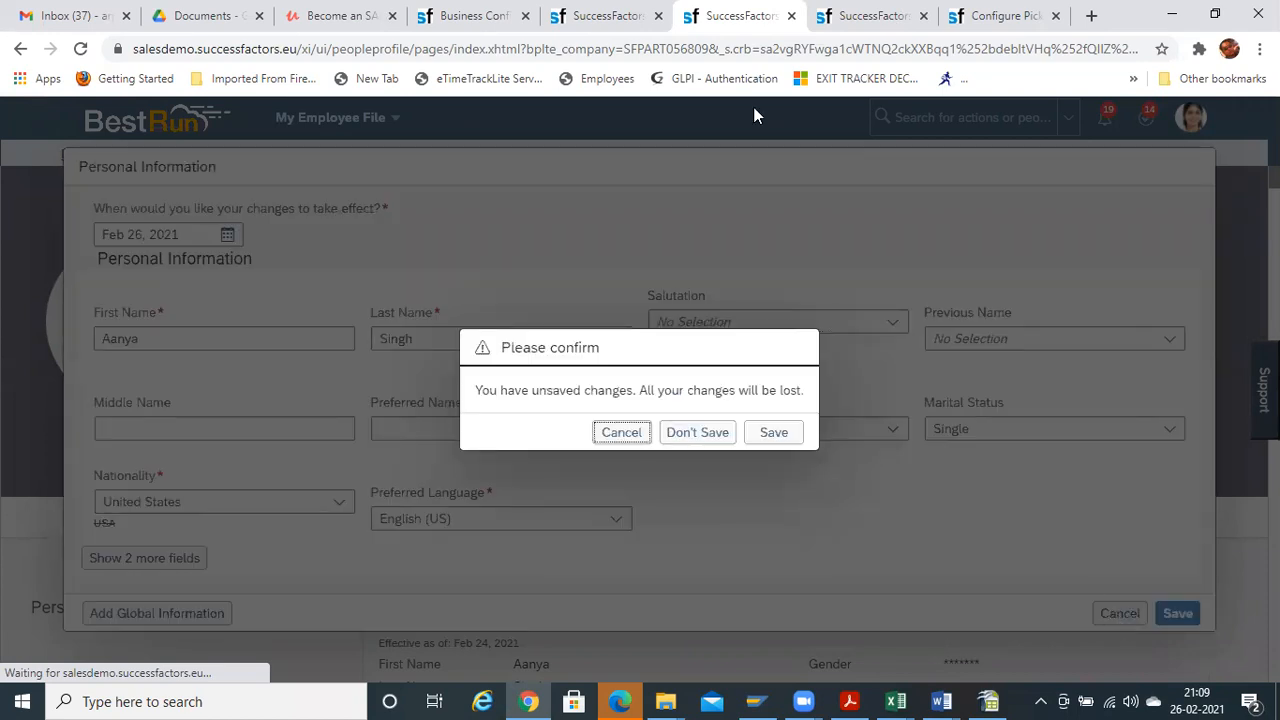
left_click(692, 440)
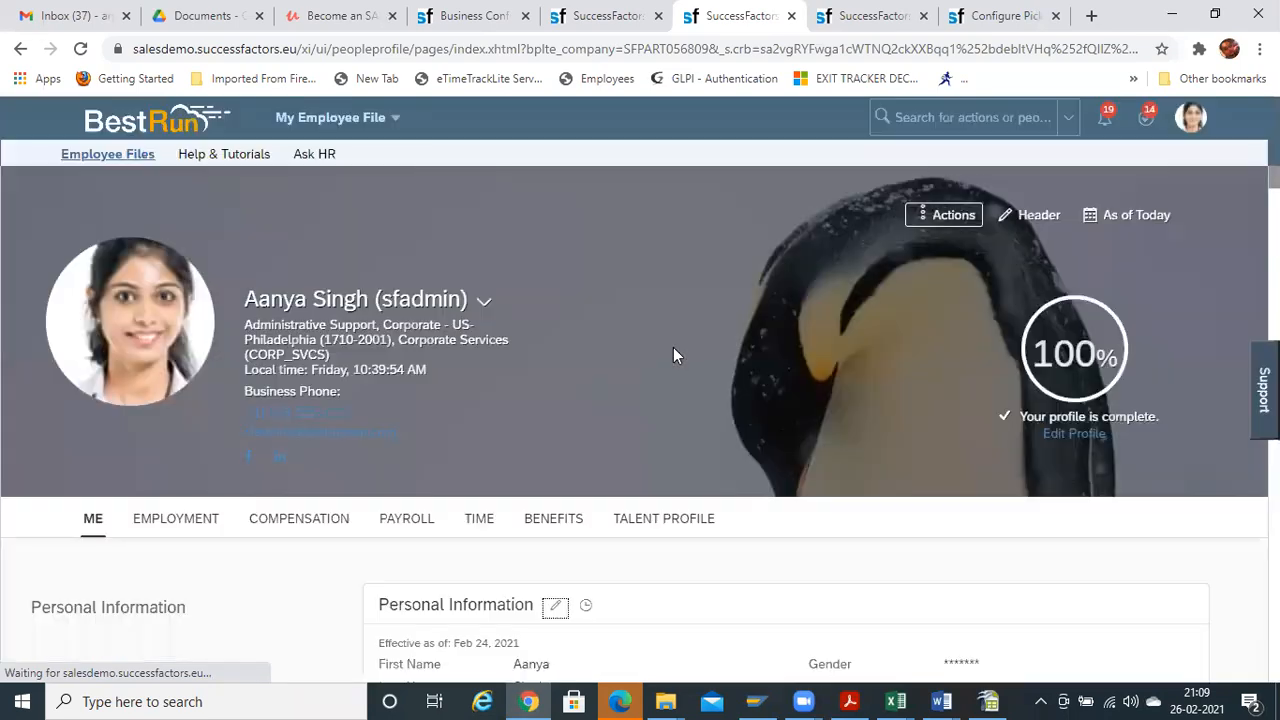
left_click(862, 17)
left_click(1017, 20)
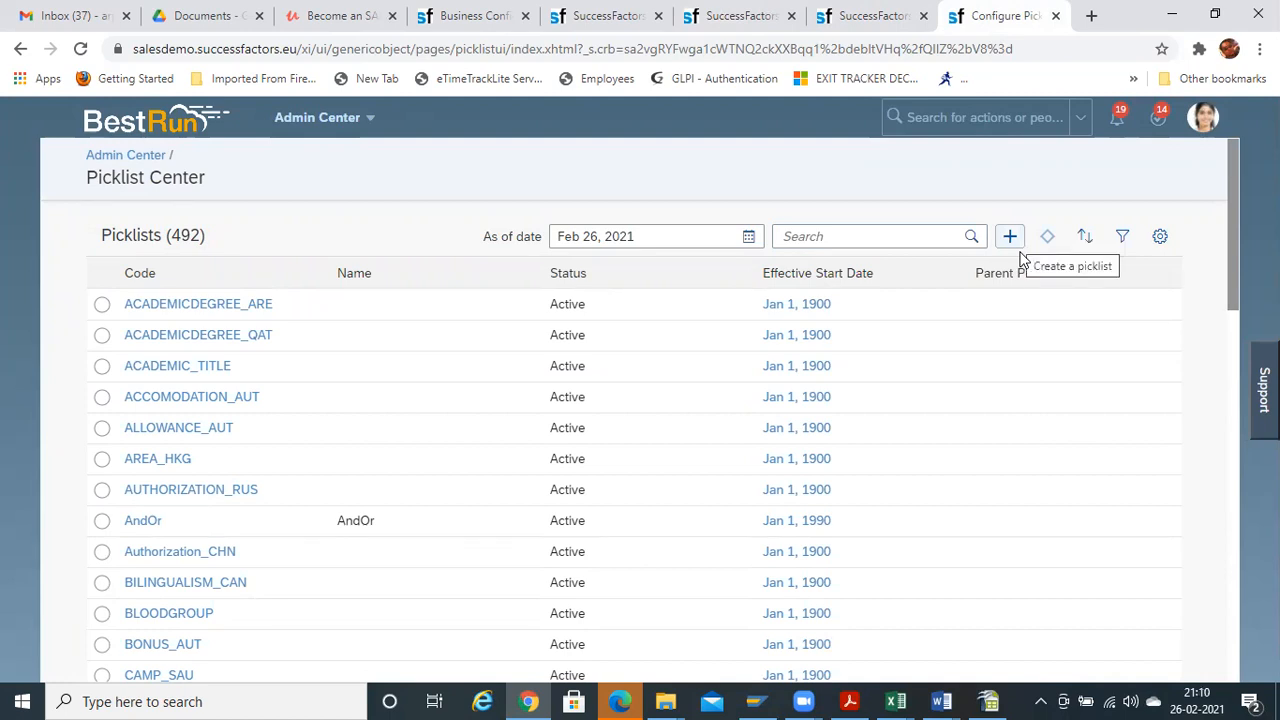
key("shift+Tab")
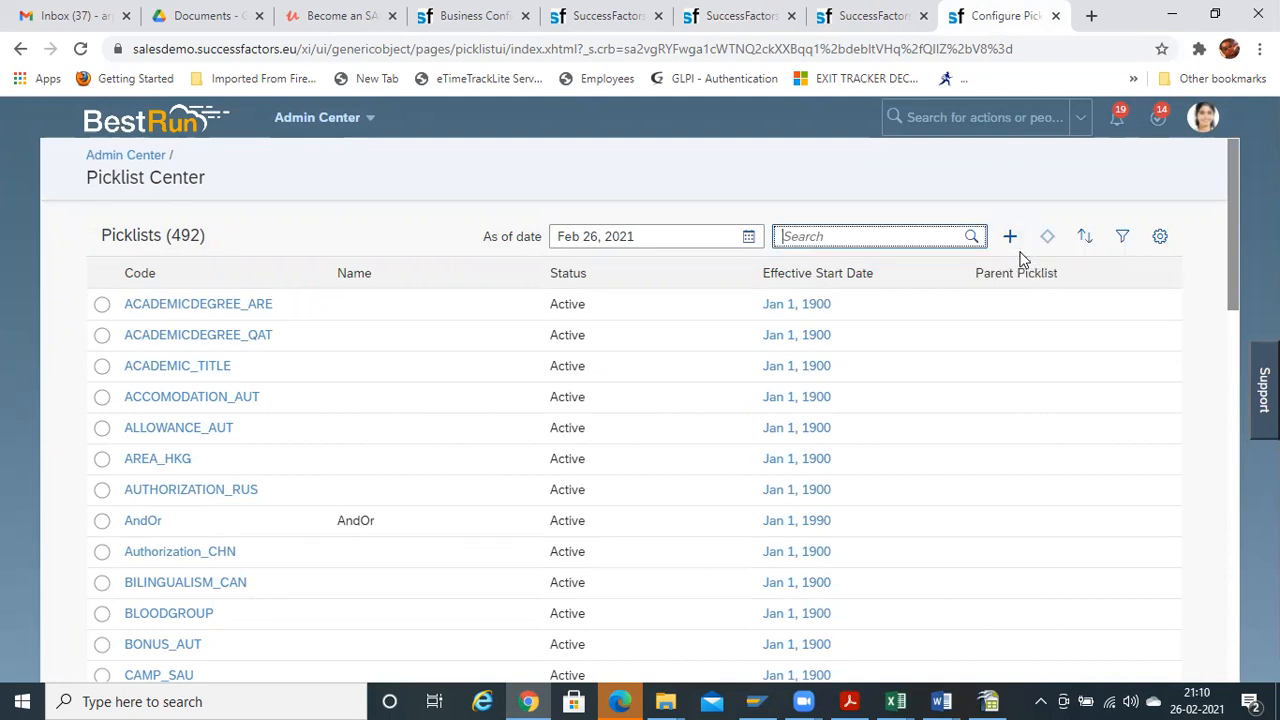
type("titles")
key("Return")
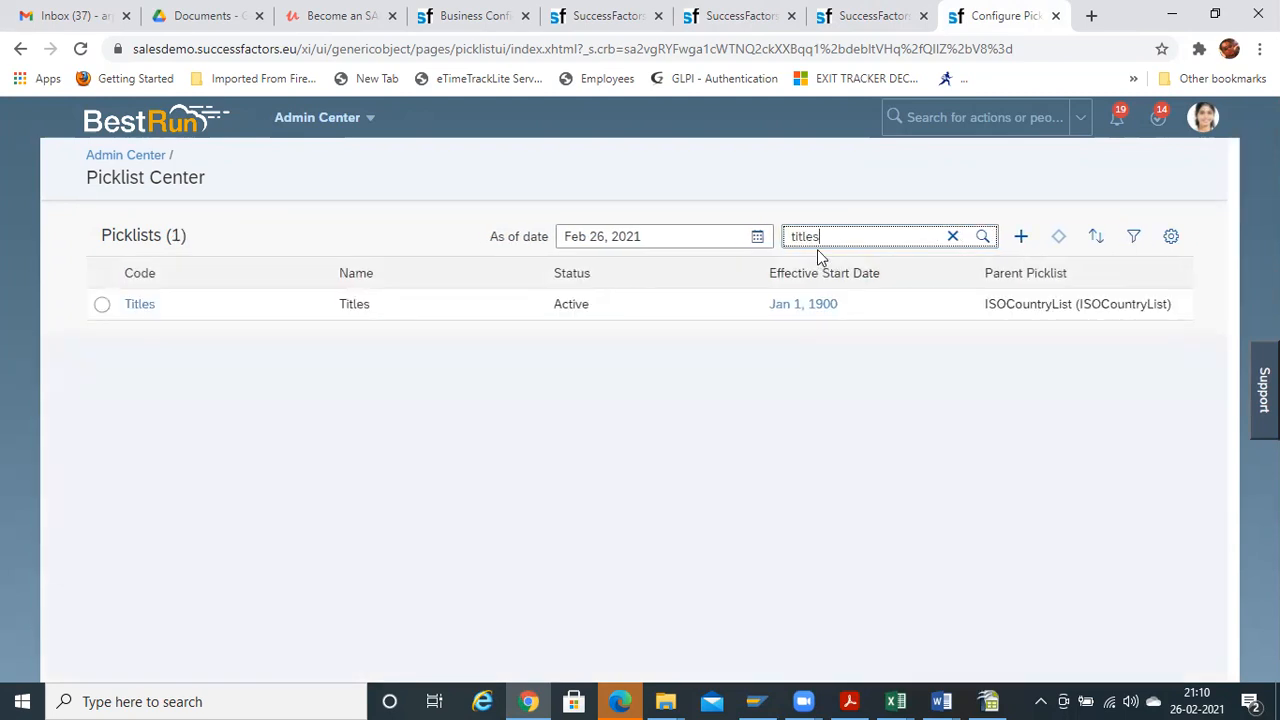
Open the active Titles picklist version, review its 14 values, and discard a trial new value
left_click(140, 306)
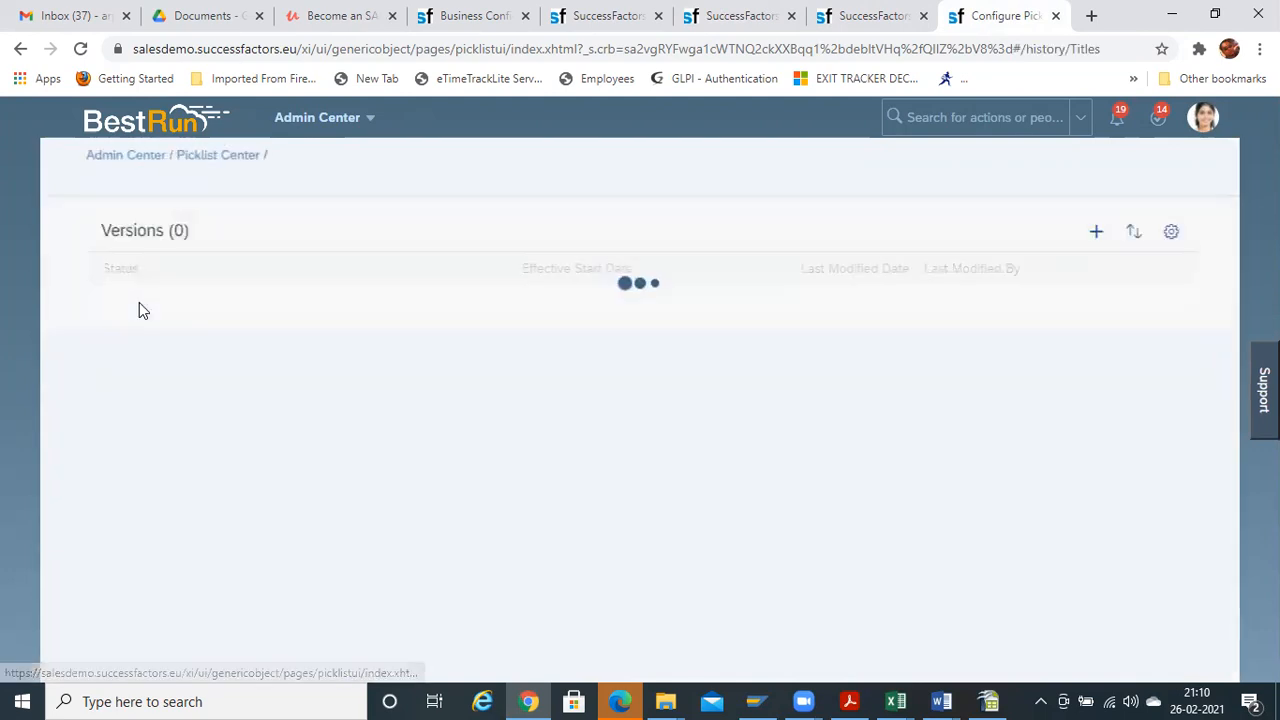
left_click(178, 311)
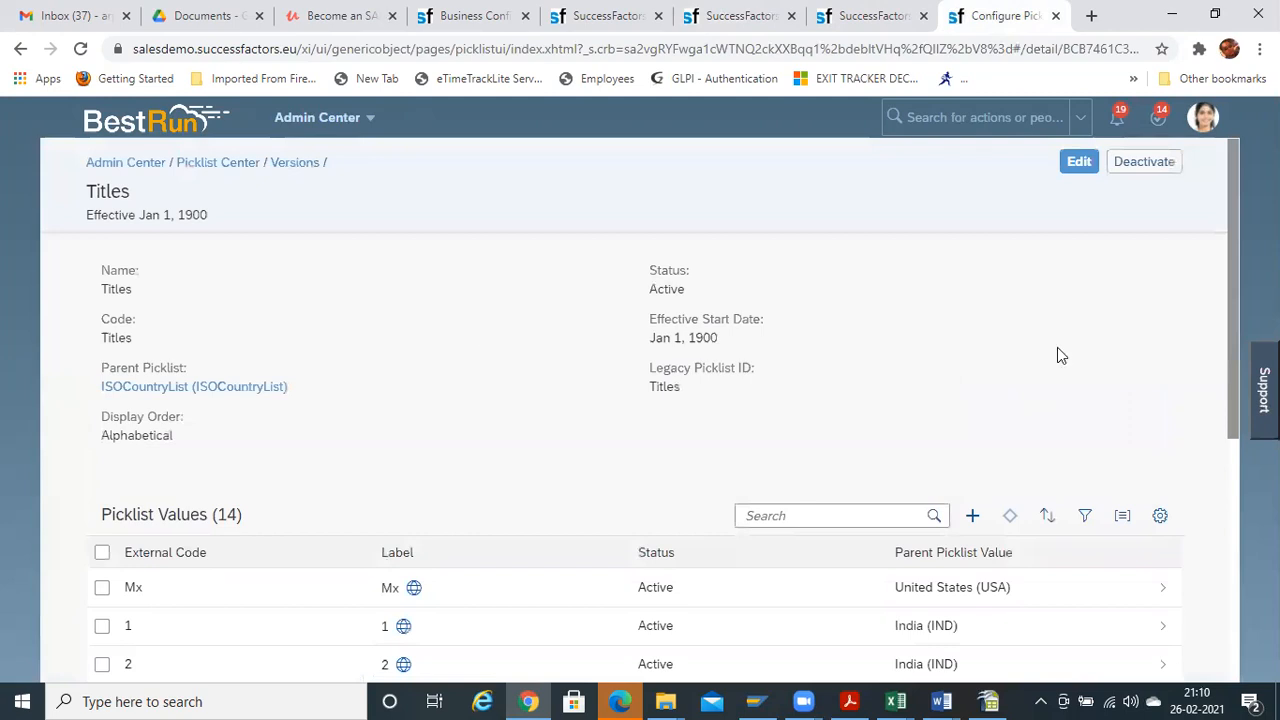
left_click_drag(1240, 288, 1240, 413)
scroll(1240, 413, "down", 1)
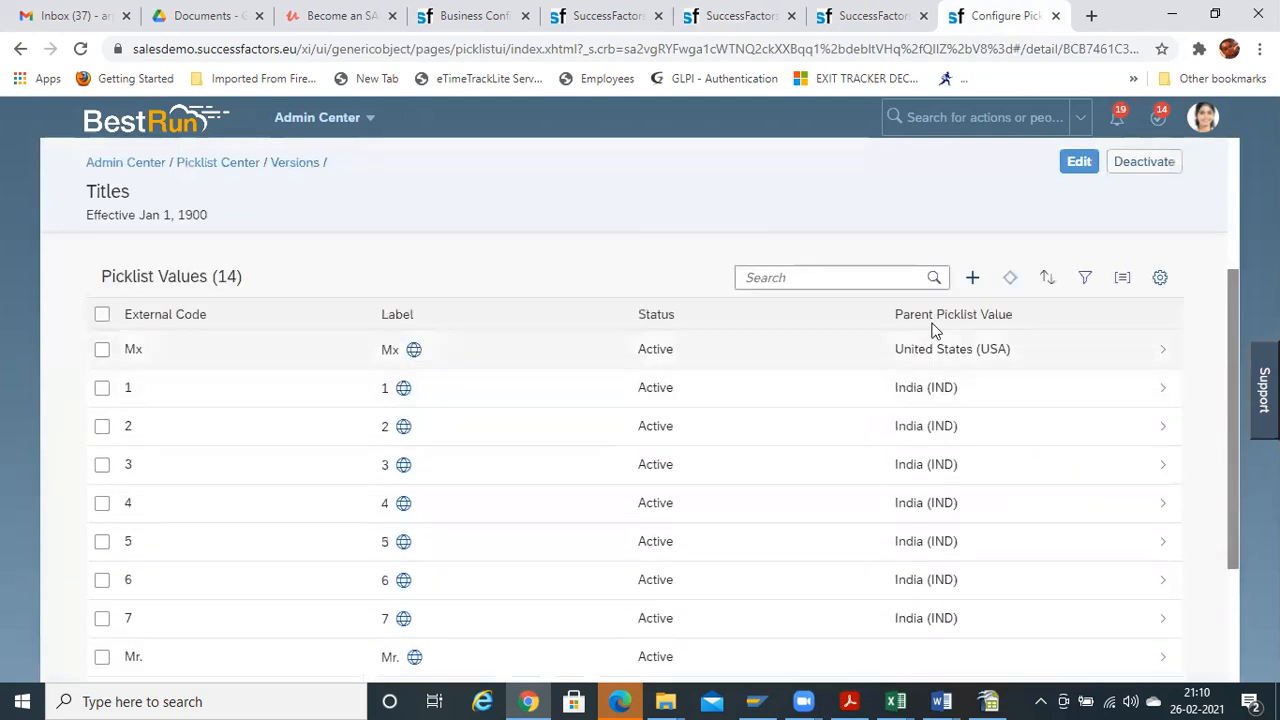
mouse_move(1237, 350)
left_mouse_down()
mouse_move(1241, 580)
mouse_move(1236, 266)
mouse_move(1236, 362)
left_mouse_up()
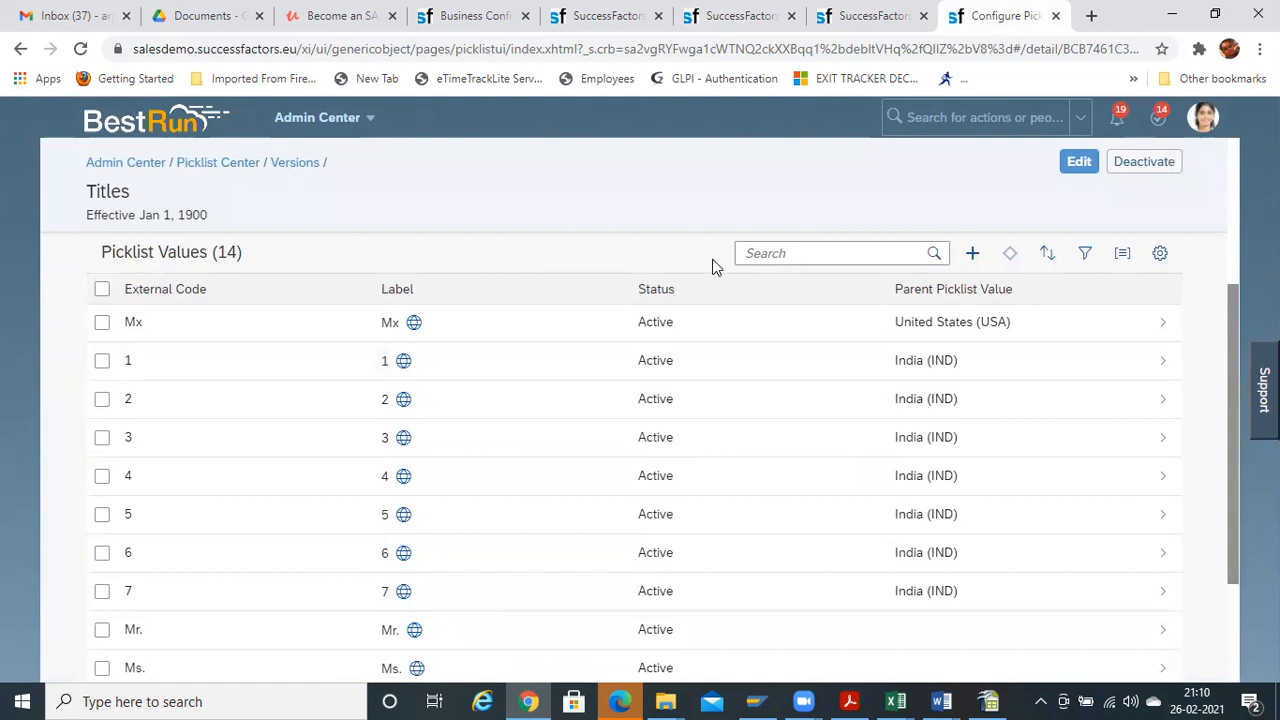
left_click(966, 262)
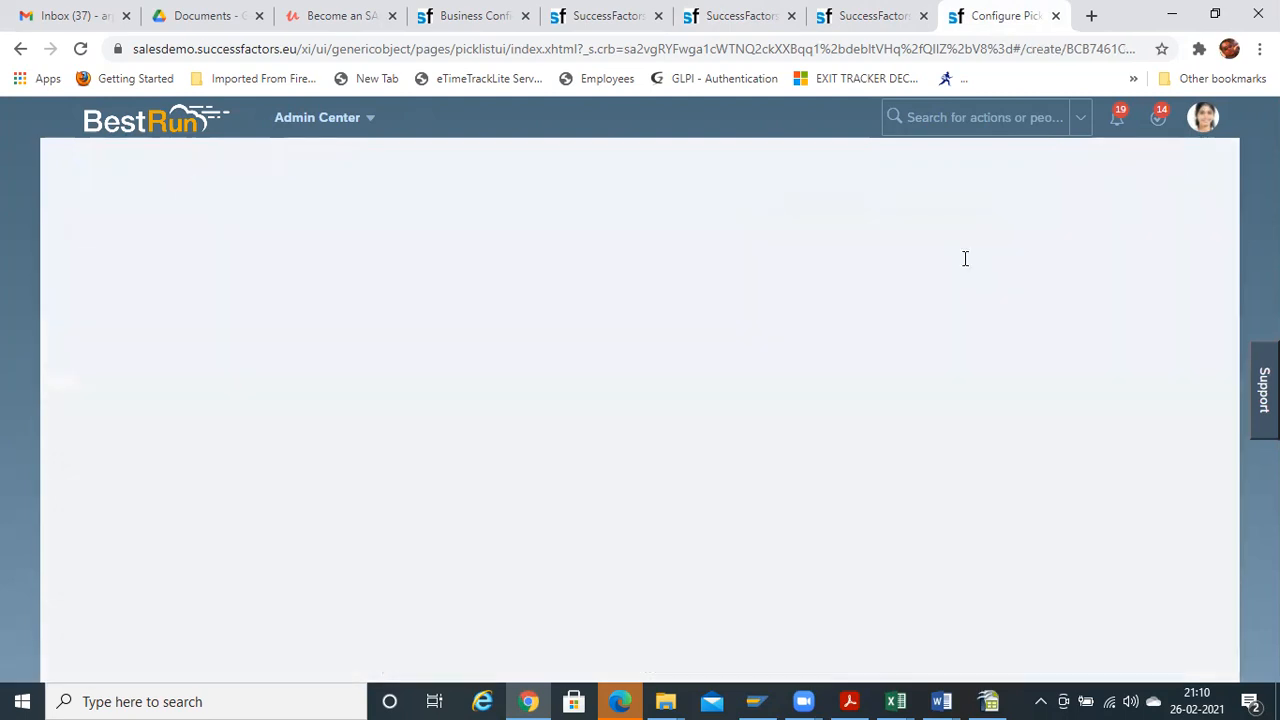
left_click(1178, 652)
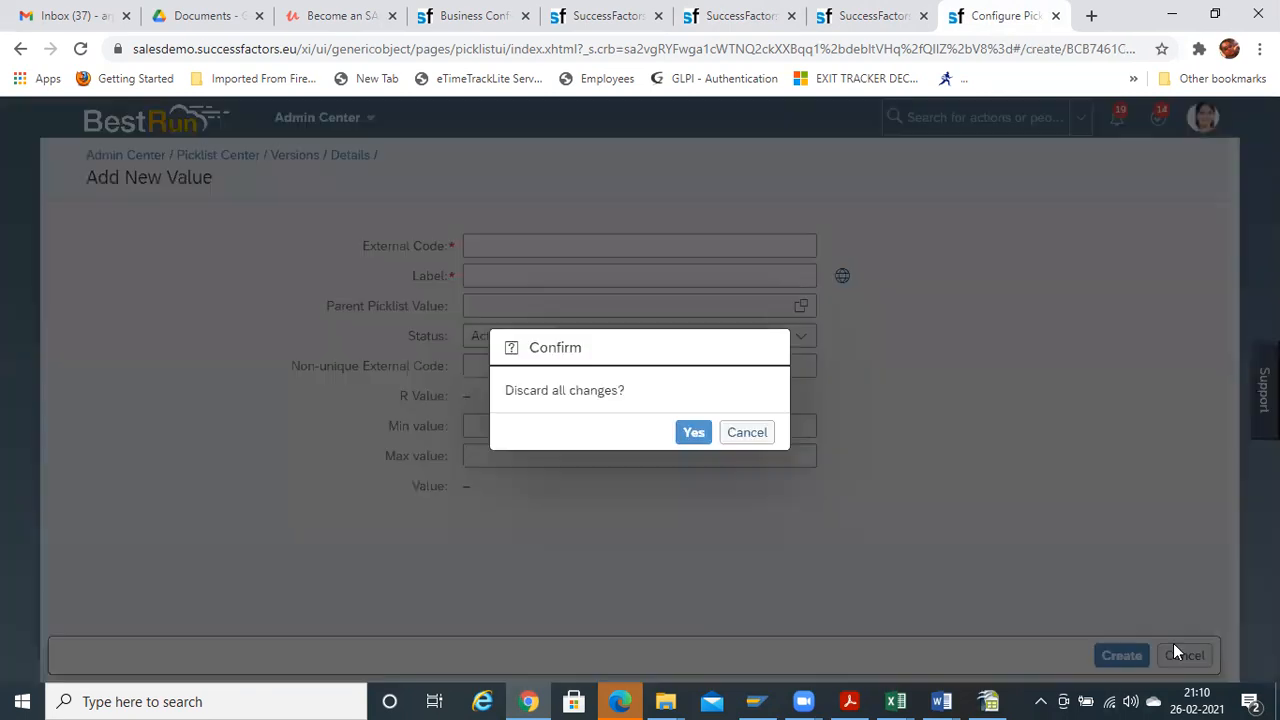
left_click(692, 433)
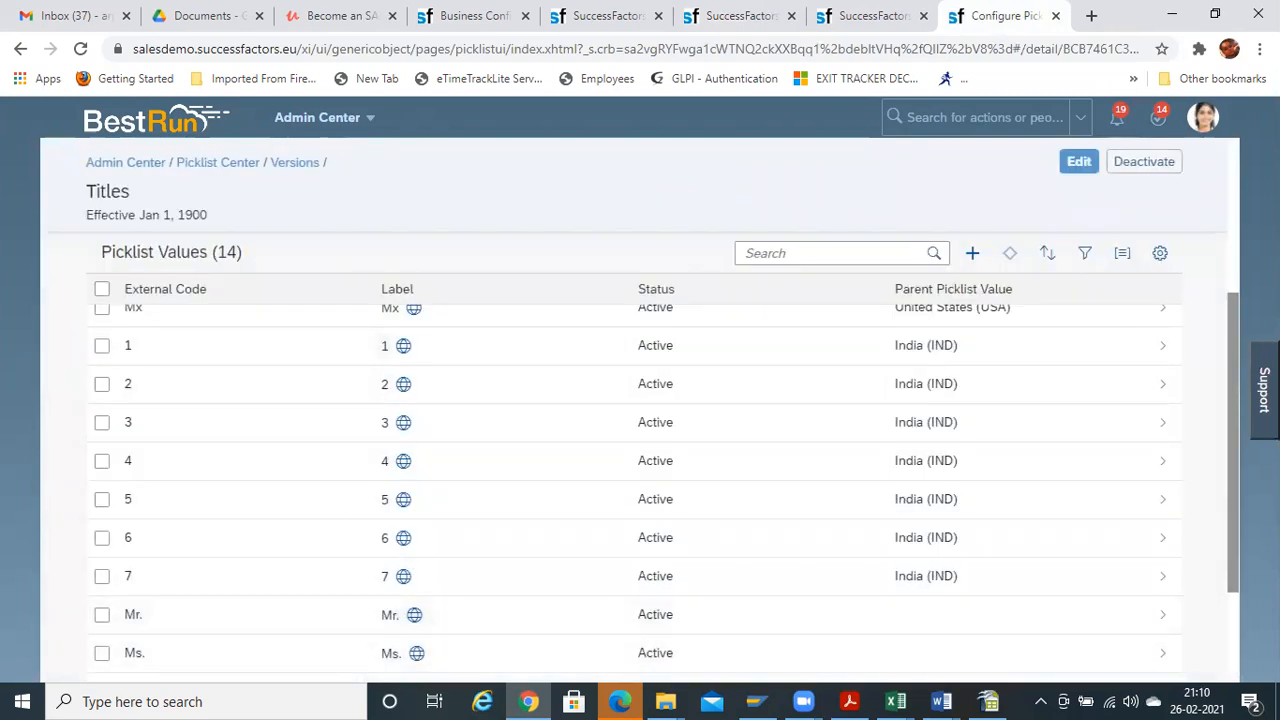
left_click_drag(1233, 429, 1178, 232)
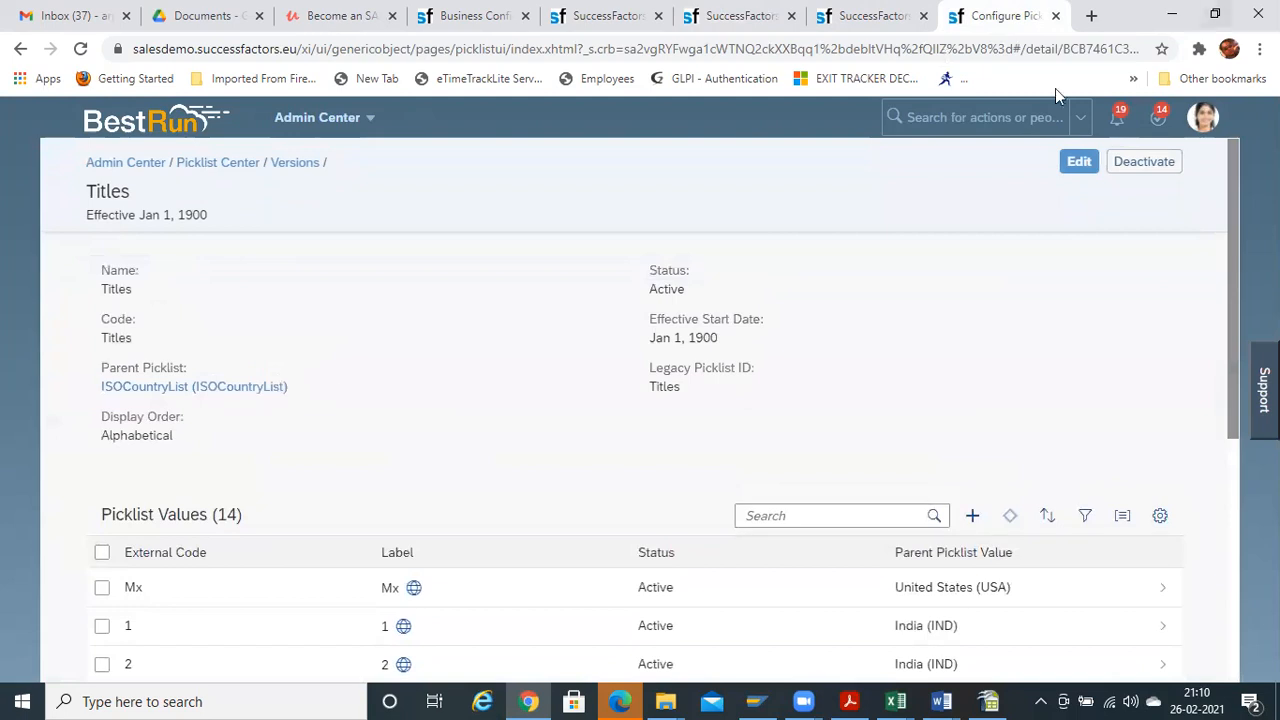
left_click(1078, 164)
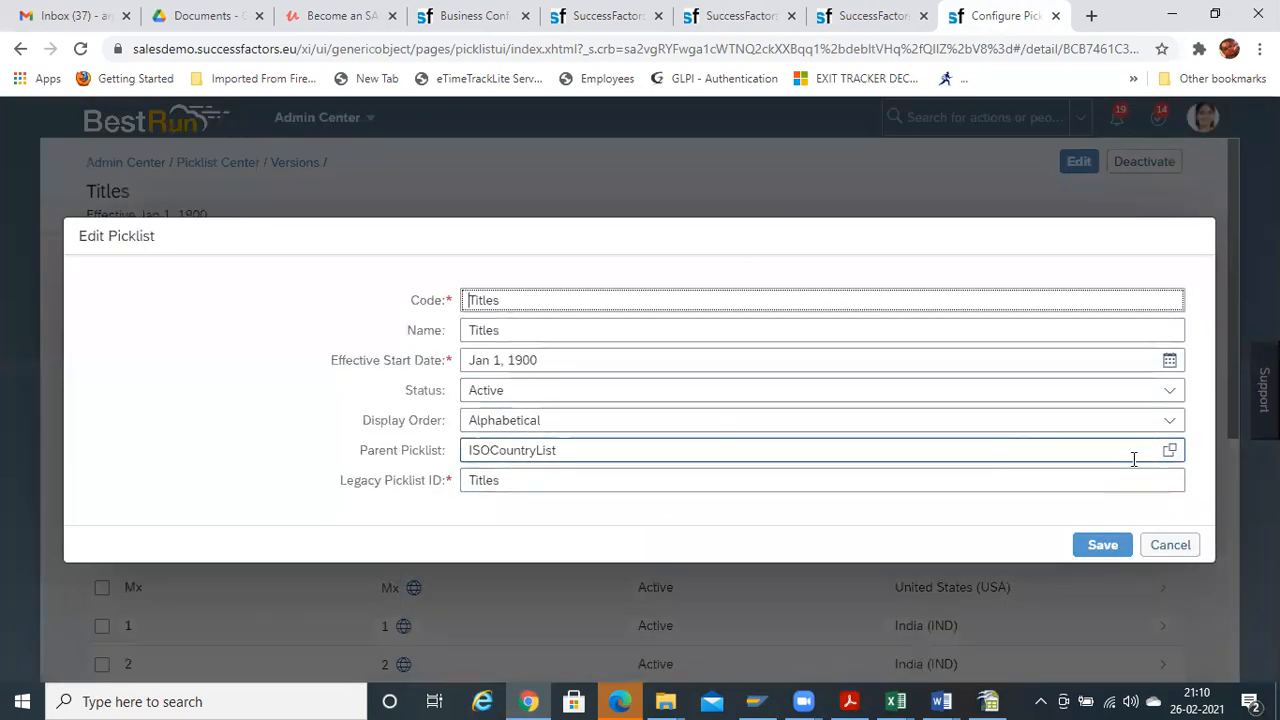
left_click(1170, 450)
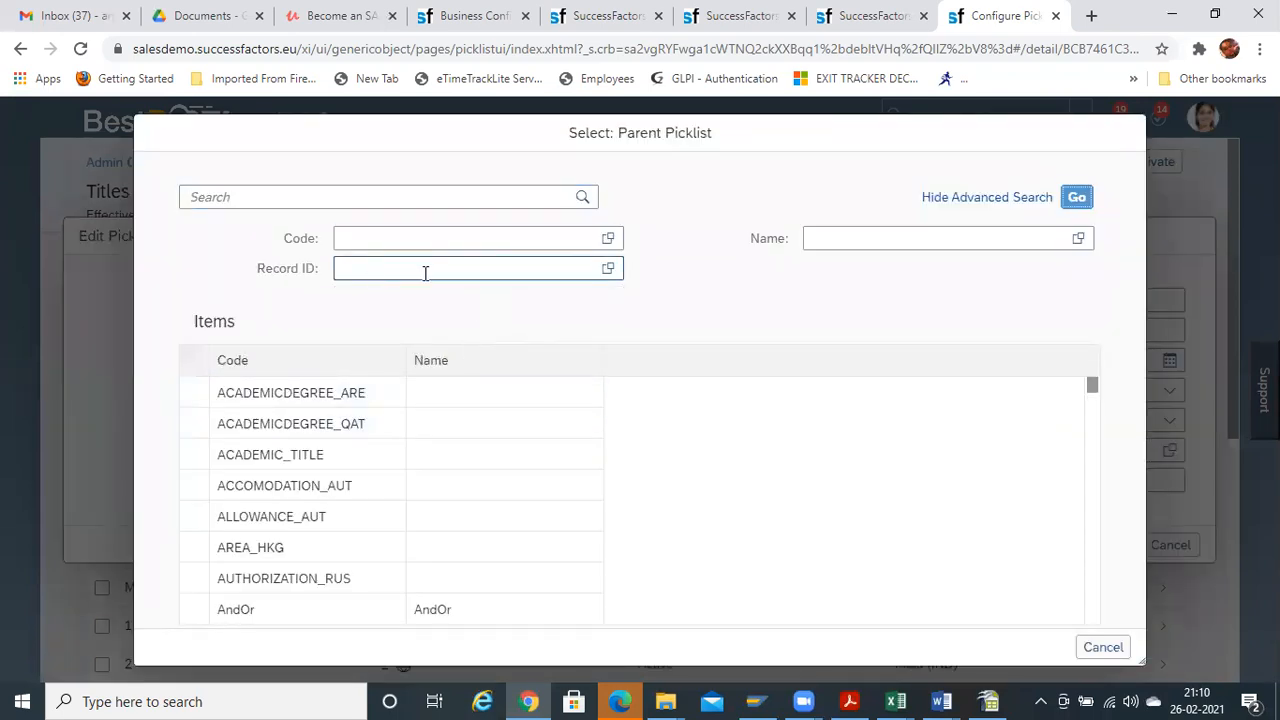
left_click(1105, 647)
left_click(1168, 548)
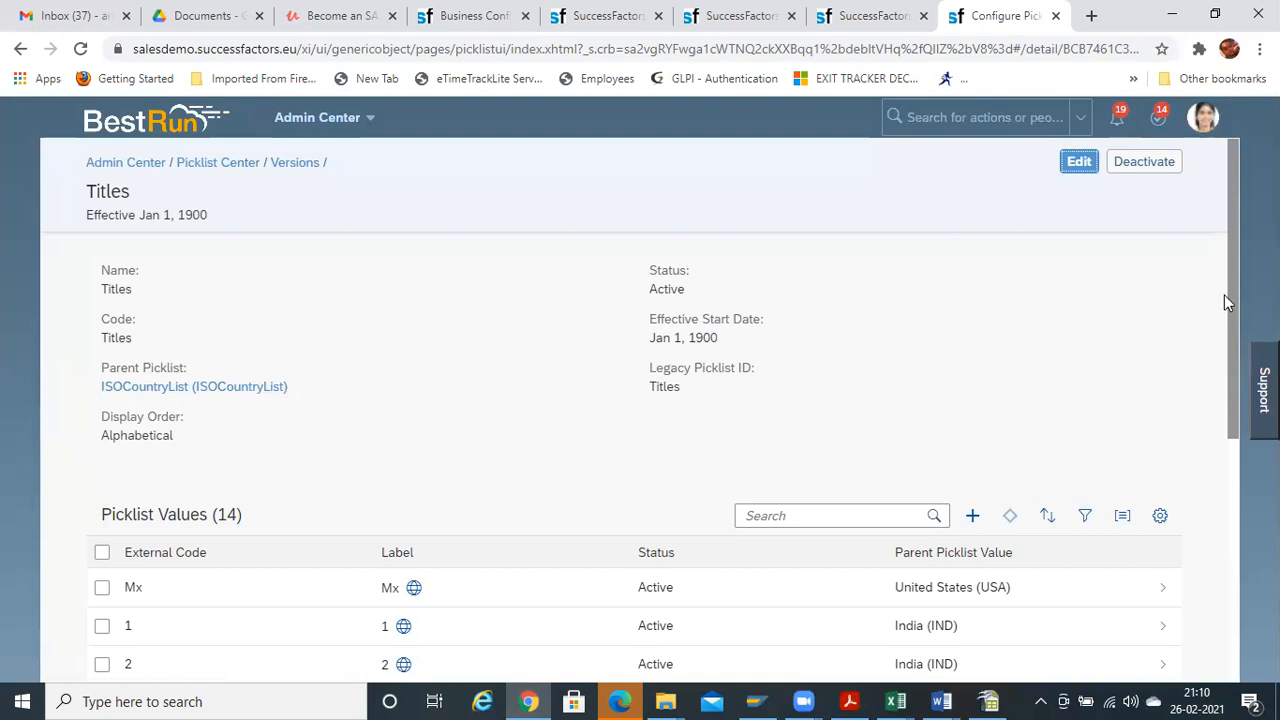
scroll(1233, 300, "down", 4)
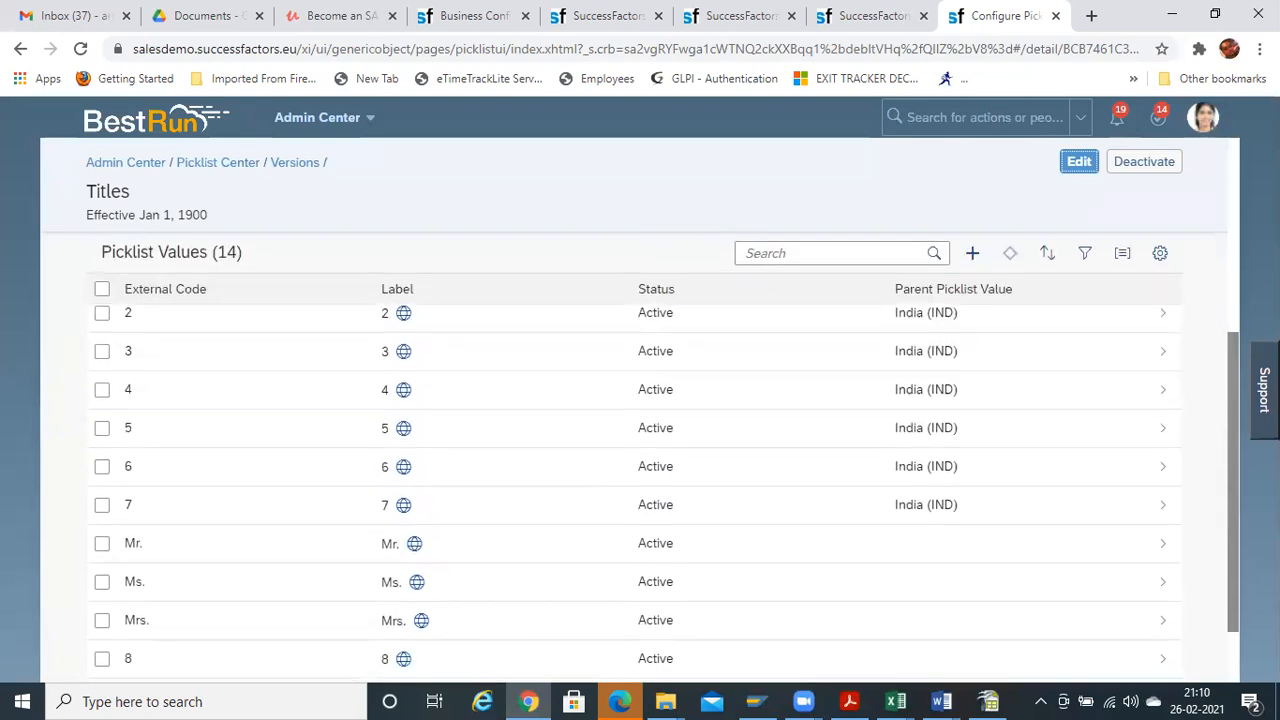
scroll(664, 493, "down", 2)
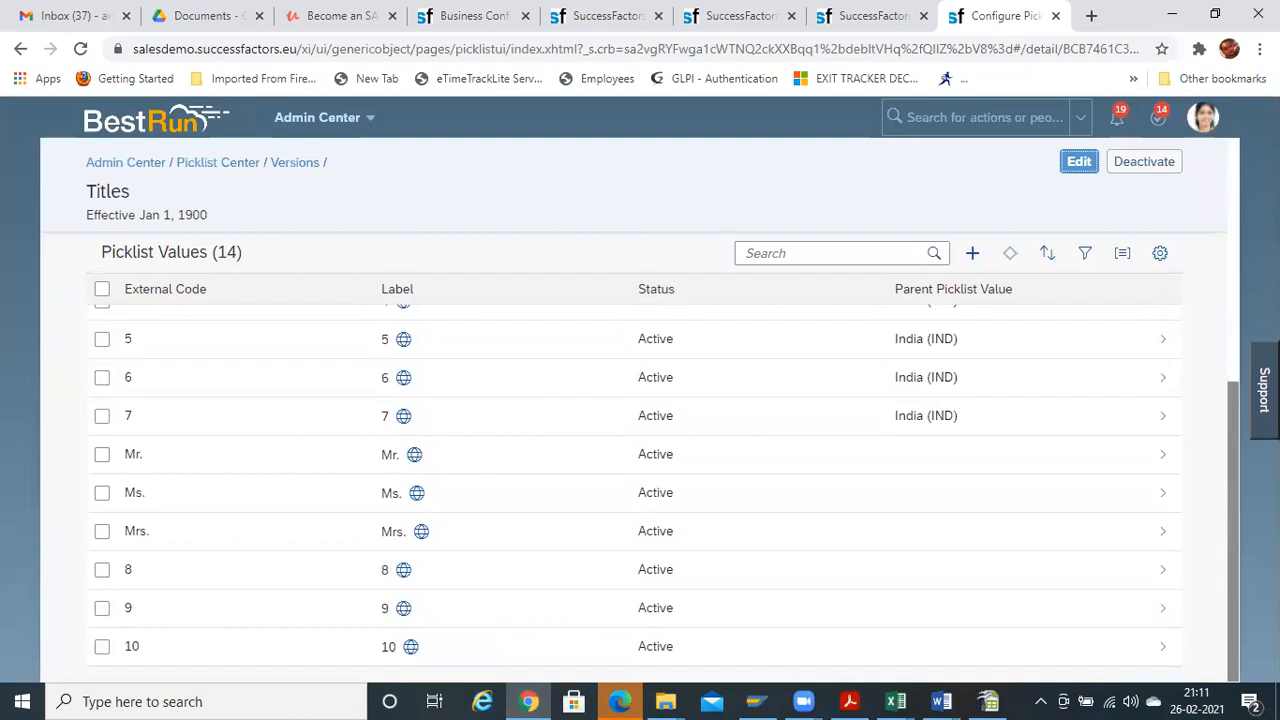
scroll(694, 411, "up", 5)
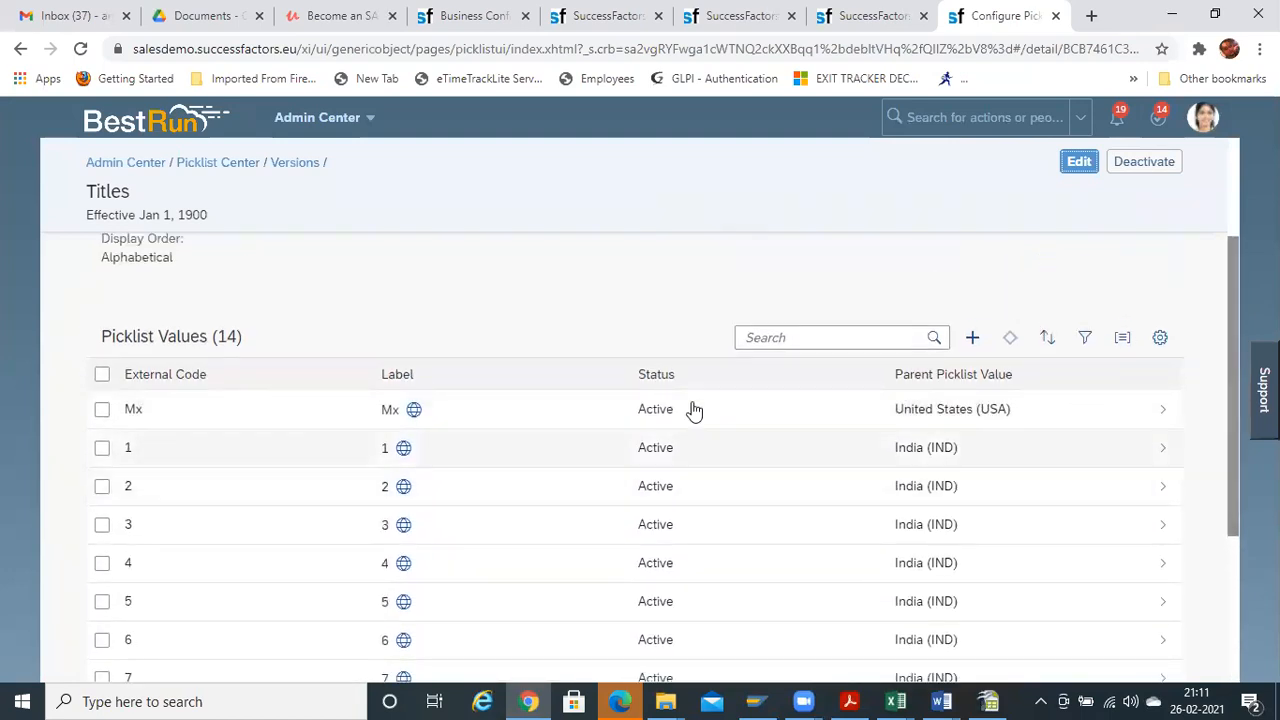
Open the Mx value and try Malaysia as its parent country
left_click(629, 419)
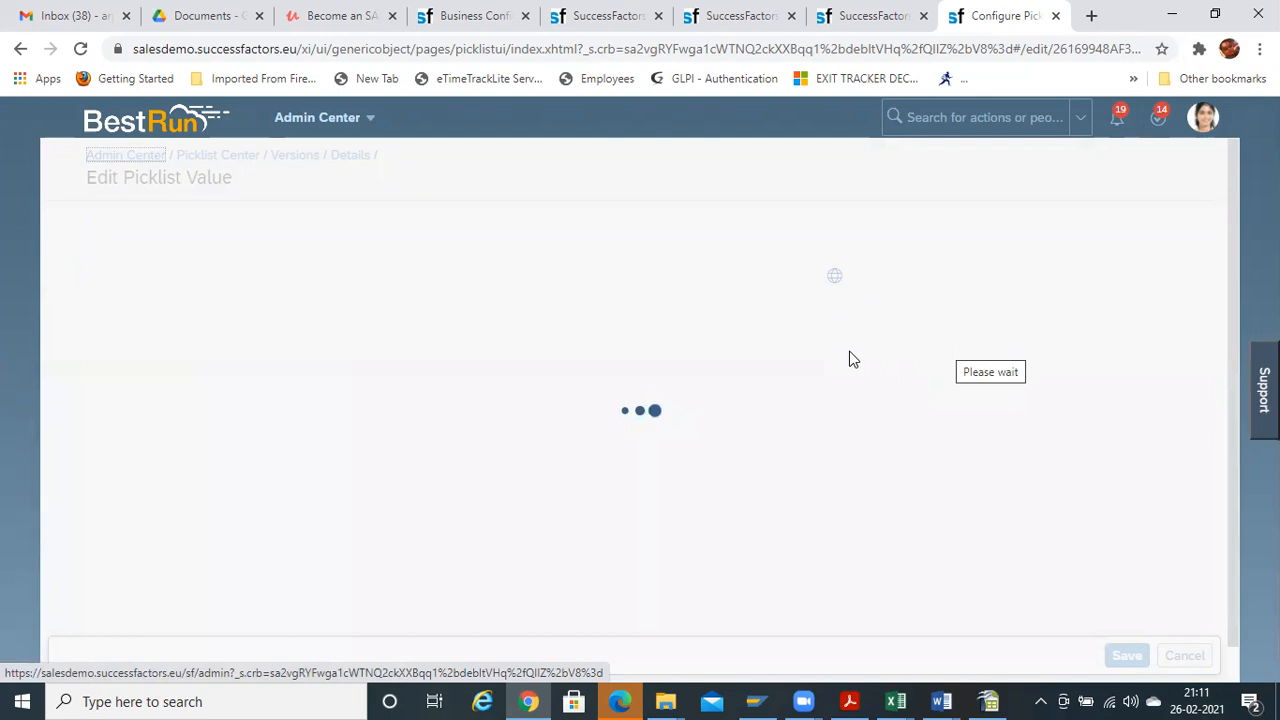
left_click(791, 304)
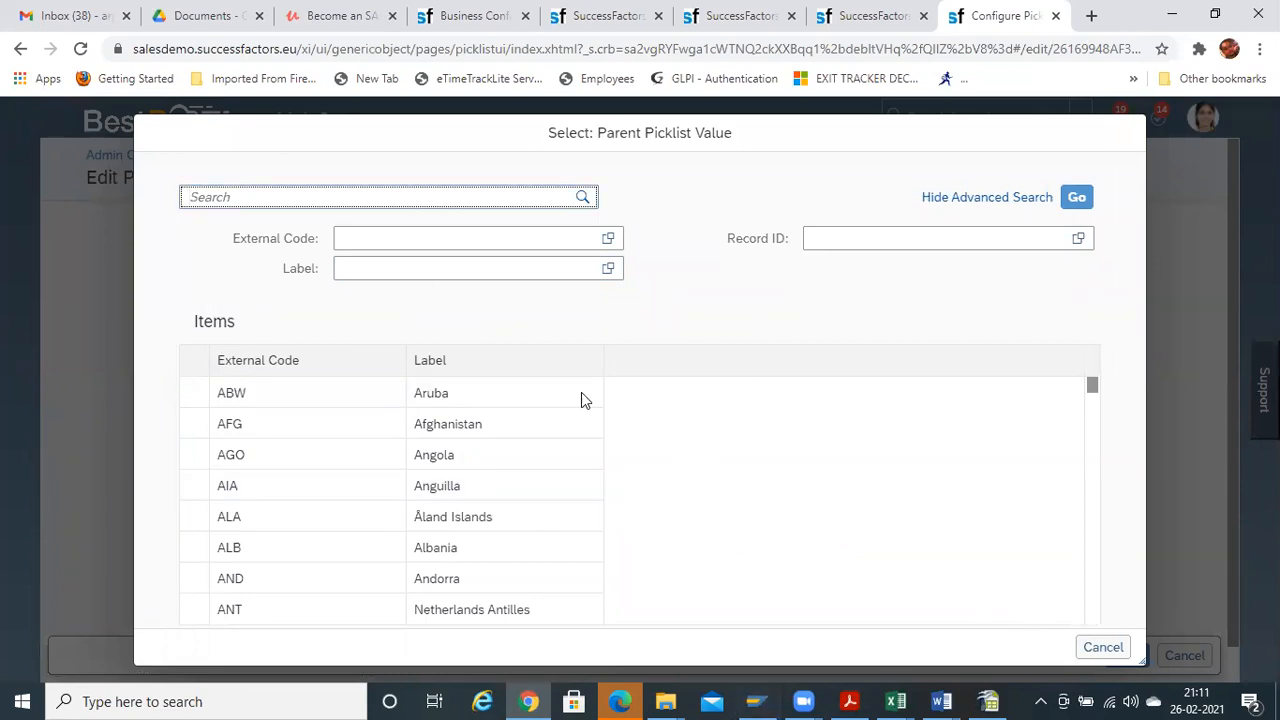
left_click(1110, 649)
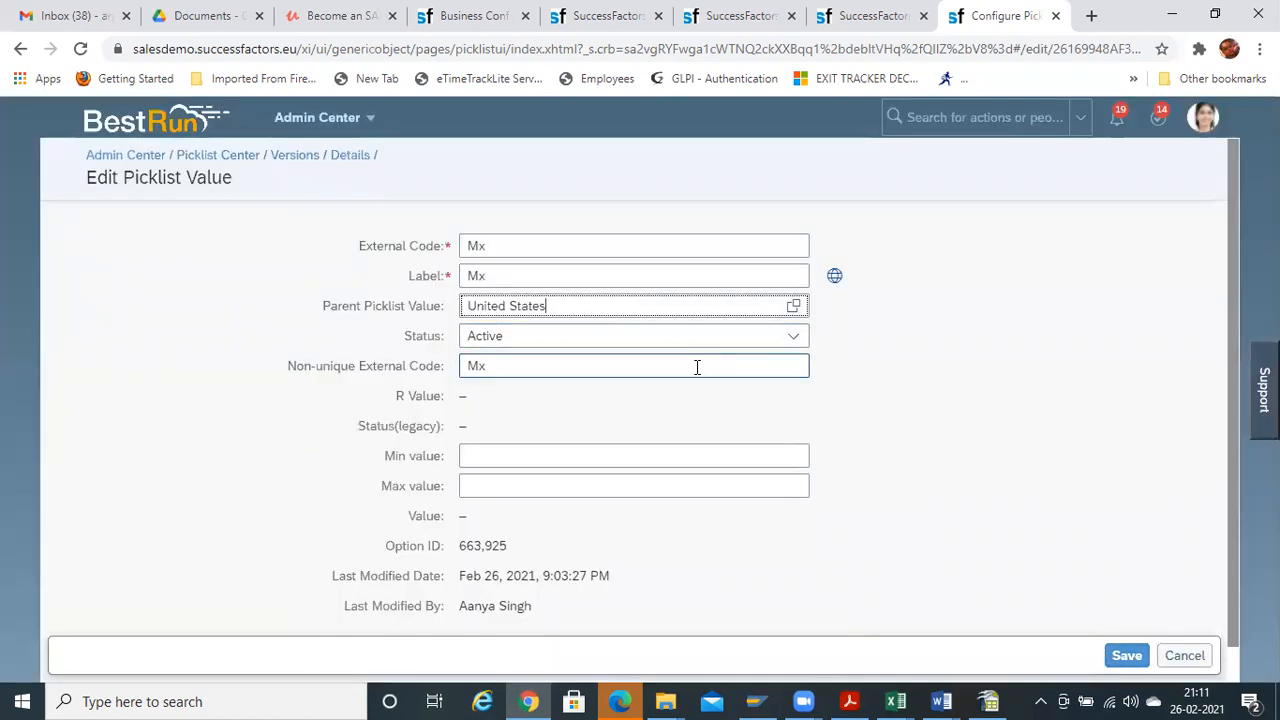
left_click(793, 306)
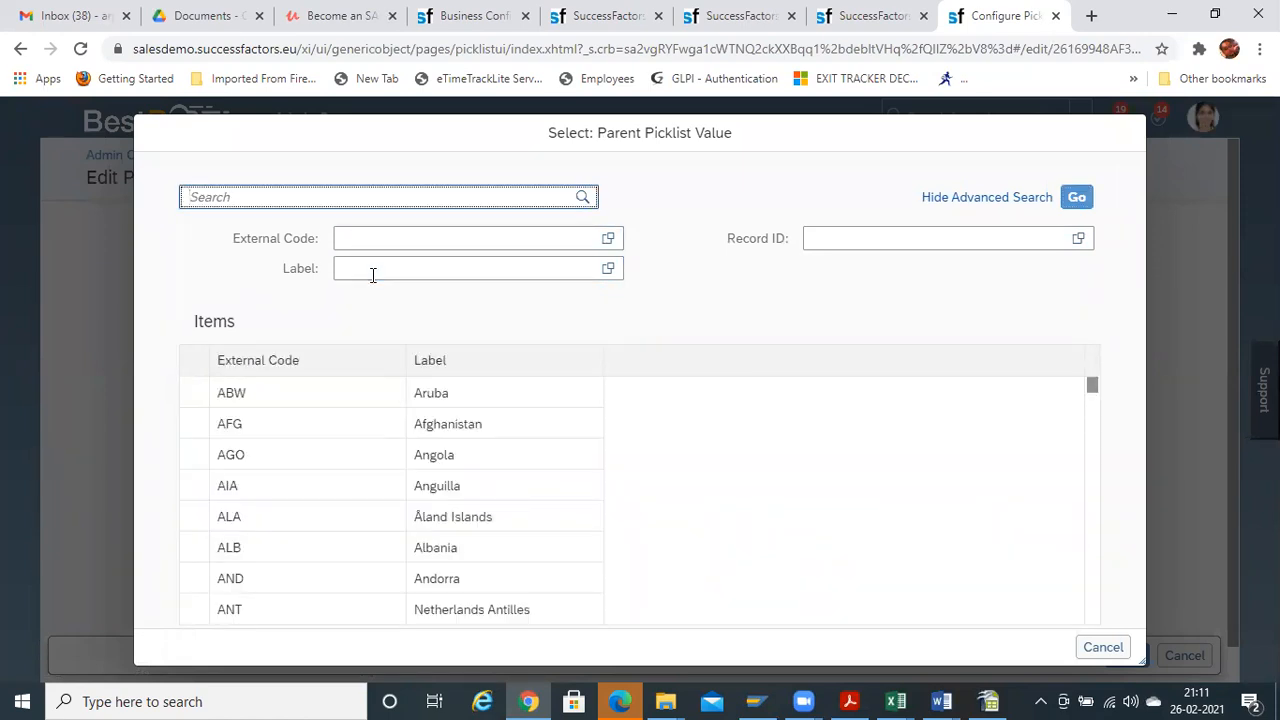
type("malaysi")
key("Return")
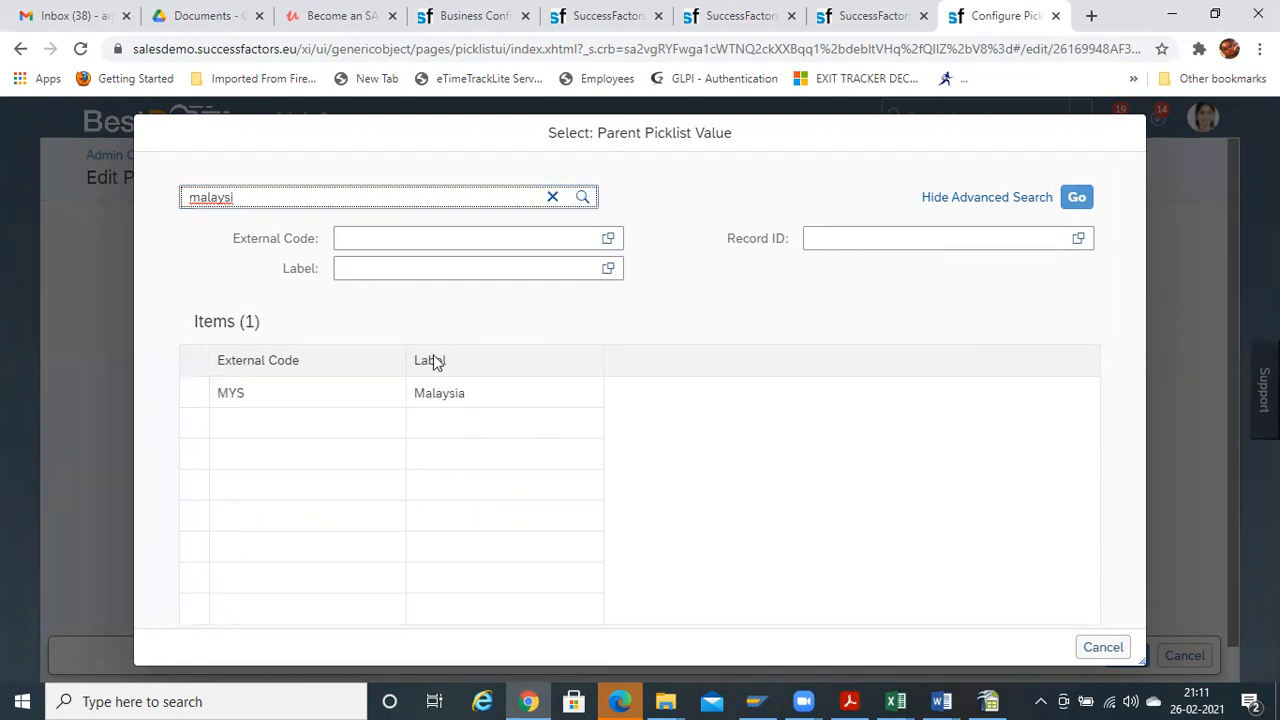
left_click(463, 392)
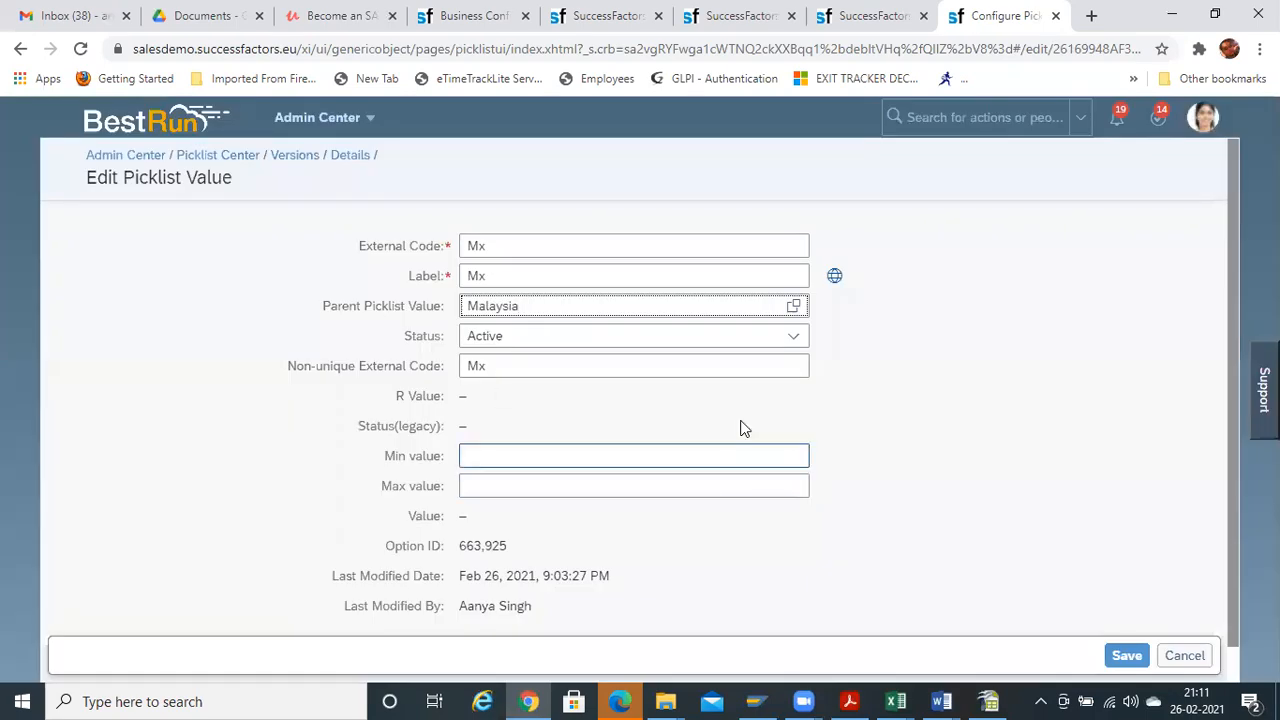
Discard the Mx change so United States stays its parent, then bring up the workbook
left_click(1200, 656)
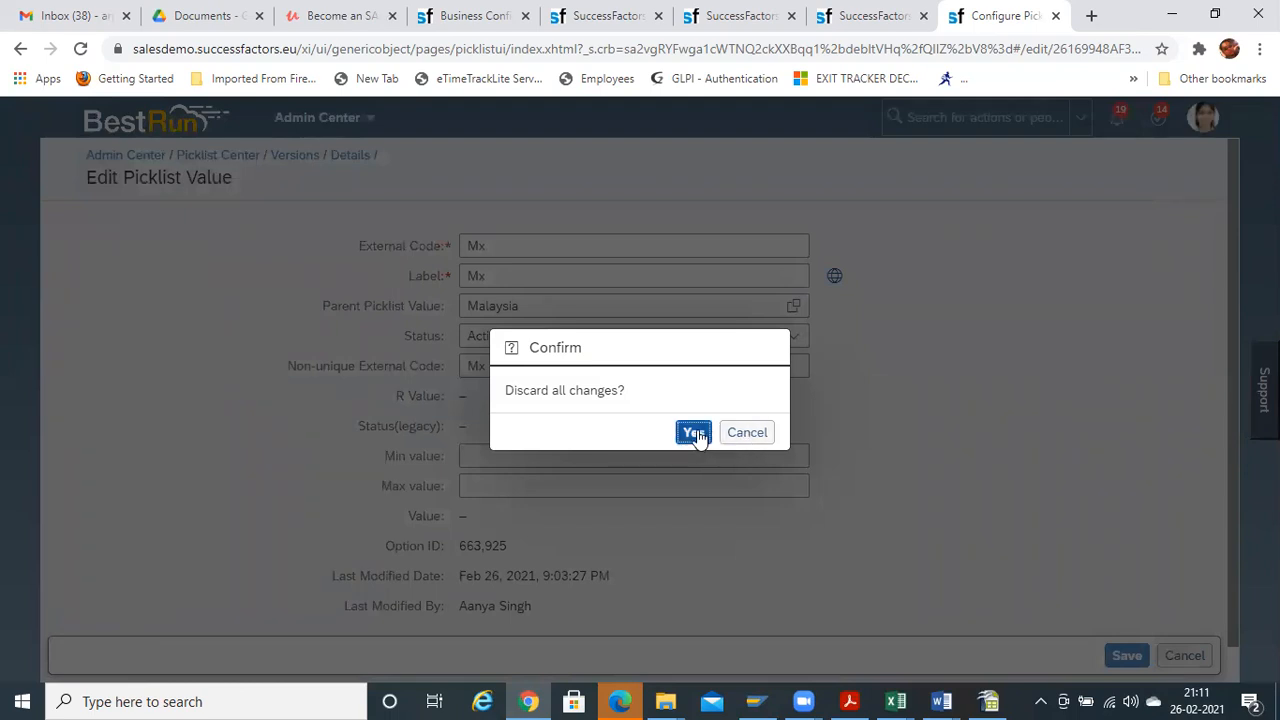
left_click(700, 434)
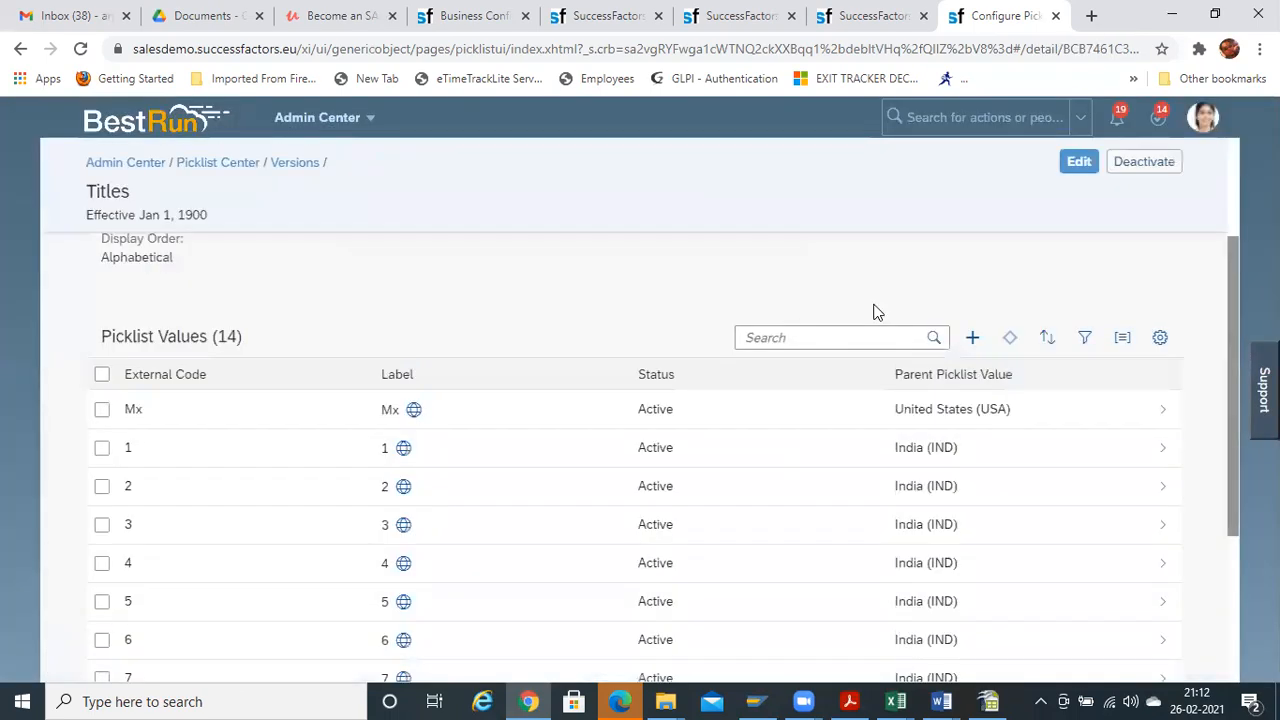
scroll(1243, 352, "down", 2)
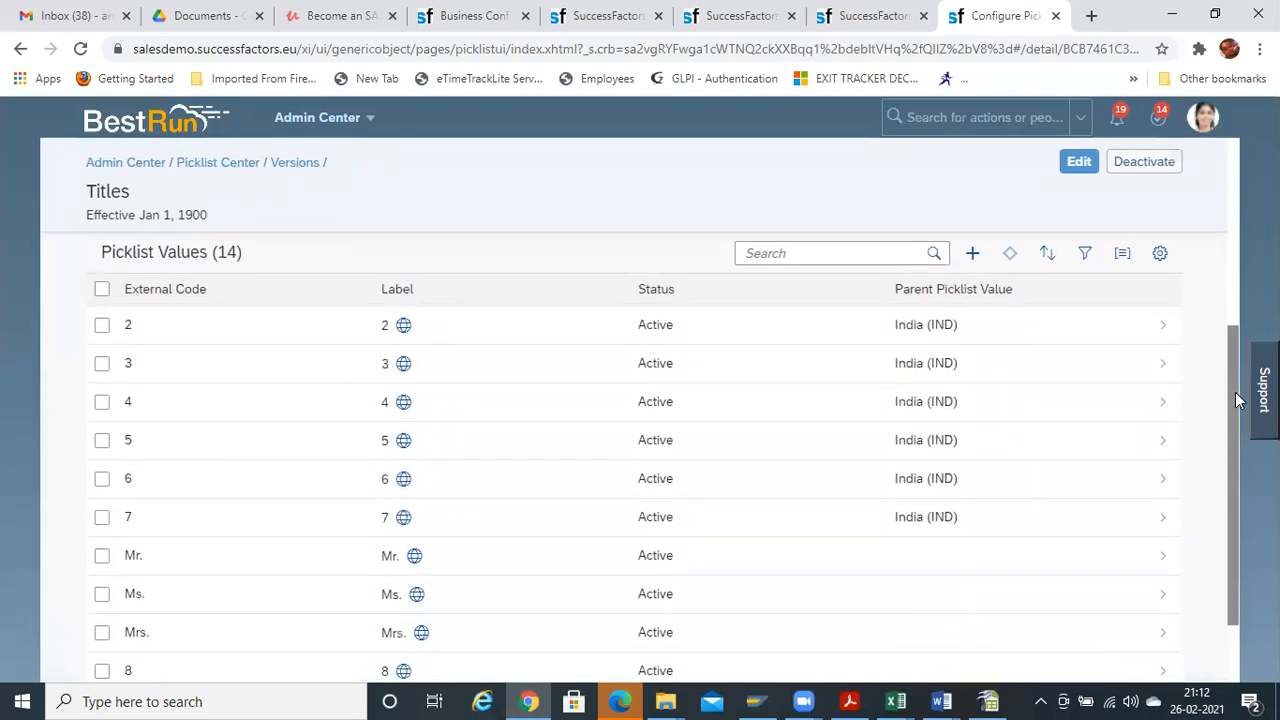
left_click_drag(1242, 348, 1242, 340)
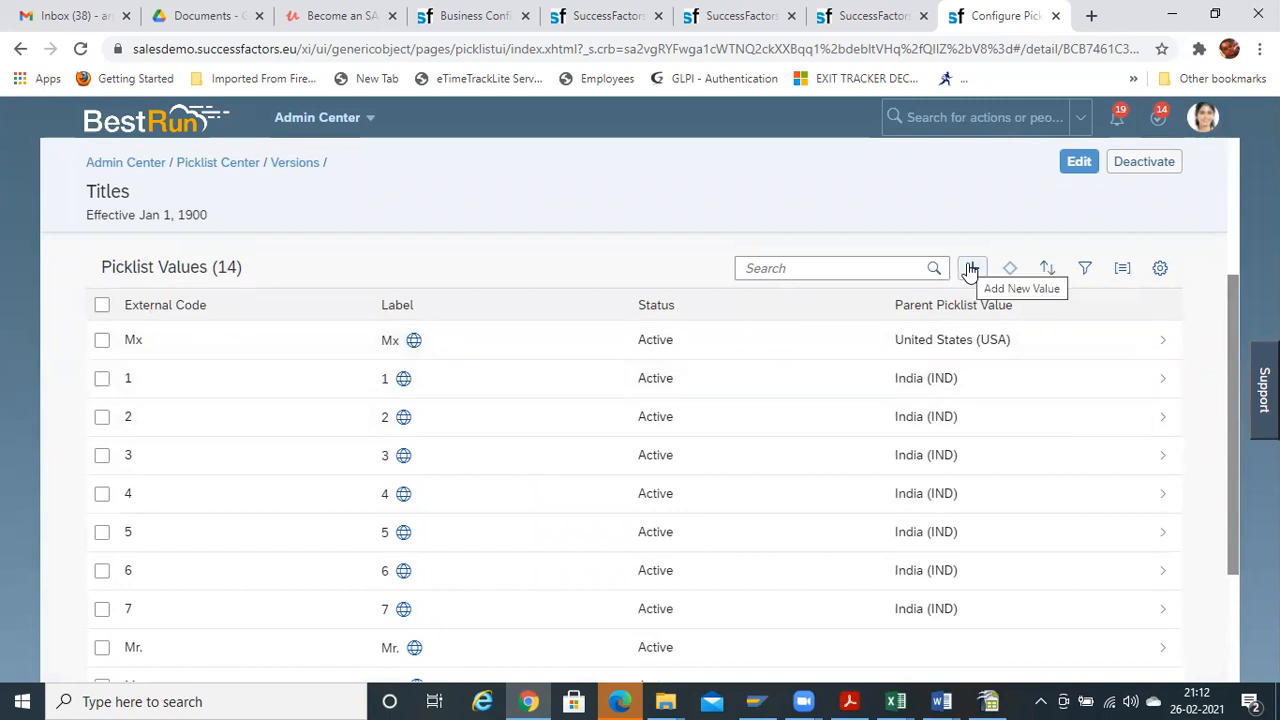
key("alt+Tab")
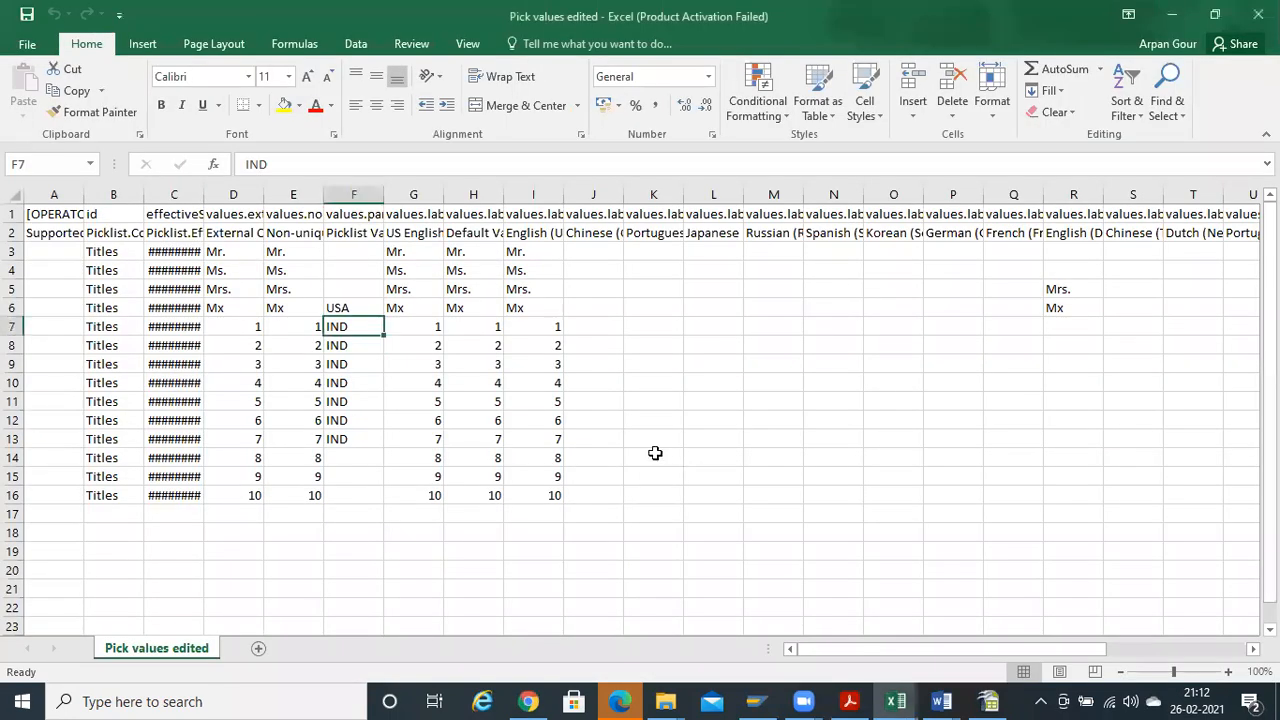
Inspect cell E7 for Titles value 1 in the import sheet, then return to the Titles picklist
left_click(271, 325)
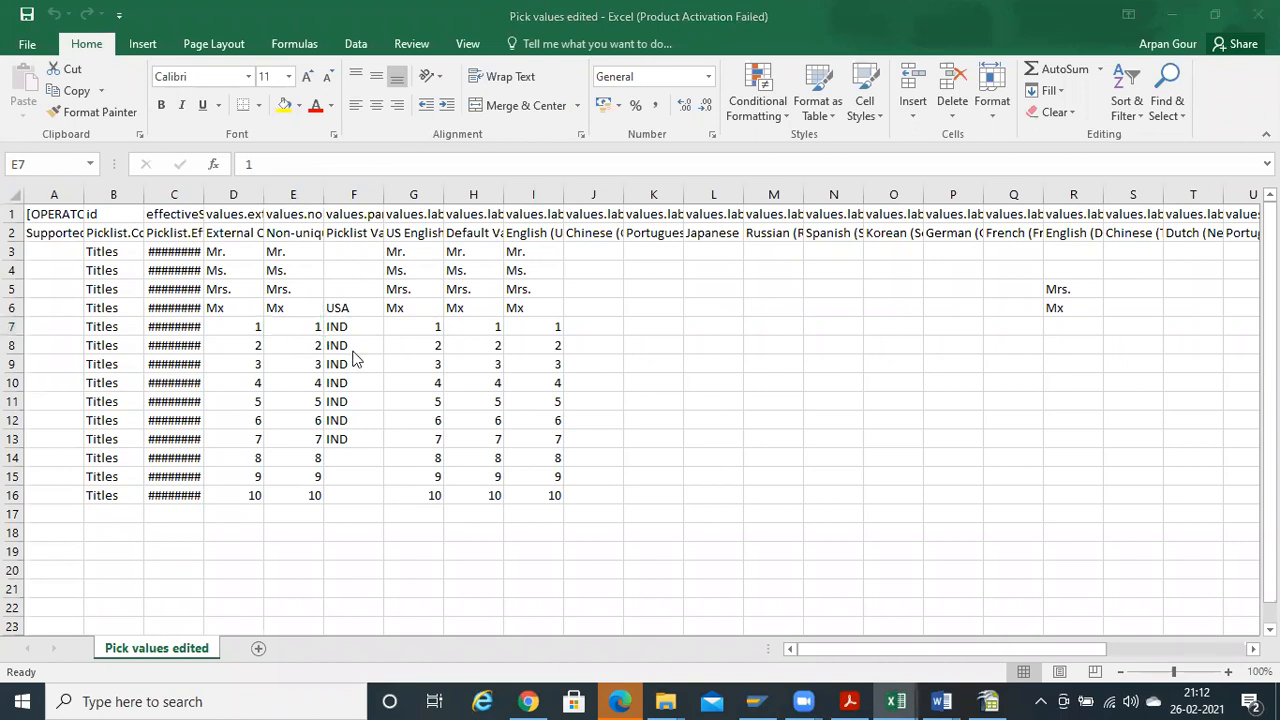
key("alt+Tab")
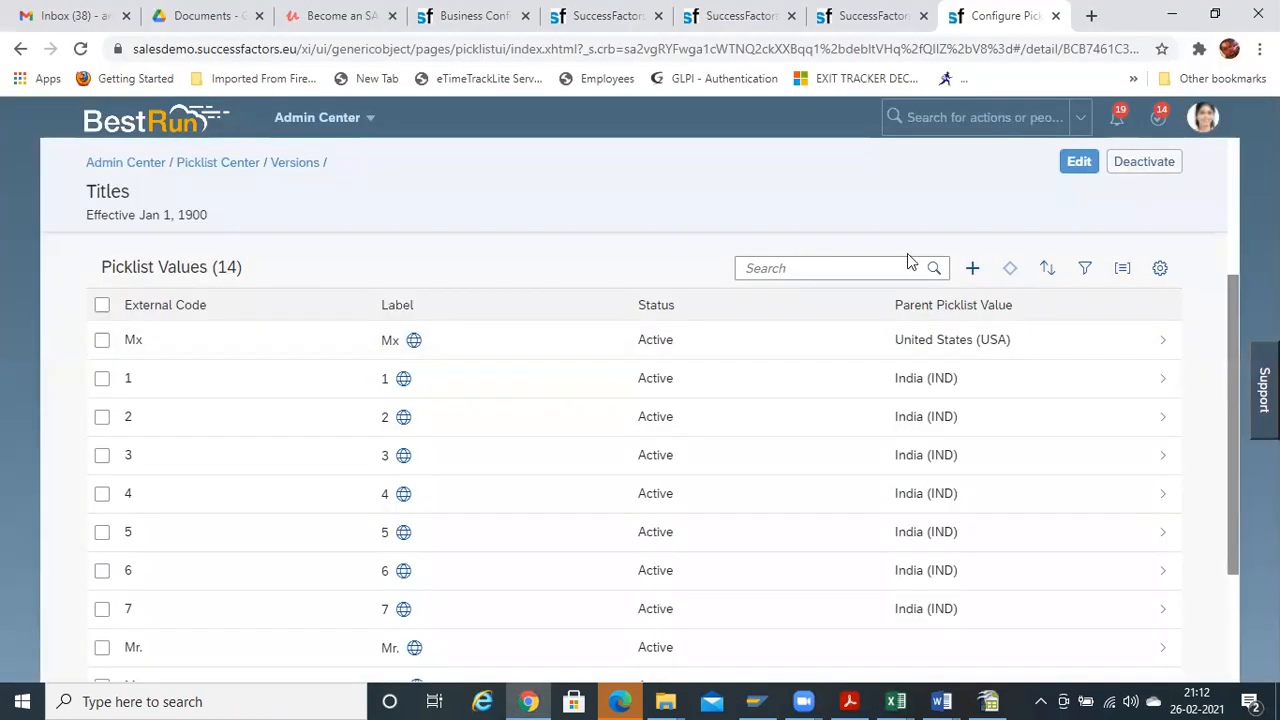
Go from the Titles picklist to the Business Configuration page for personalInfo
left_click_drag(1233, 366, 1231, 300)
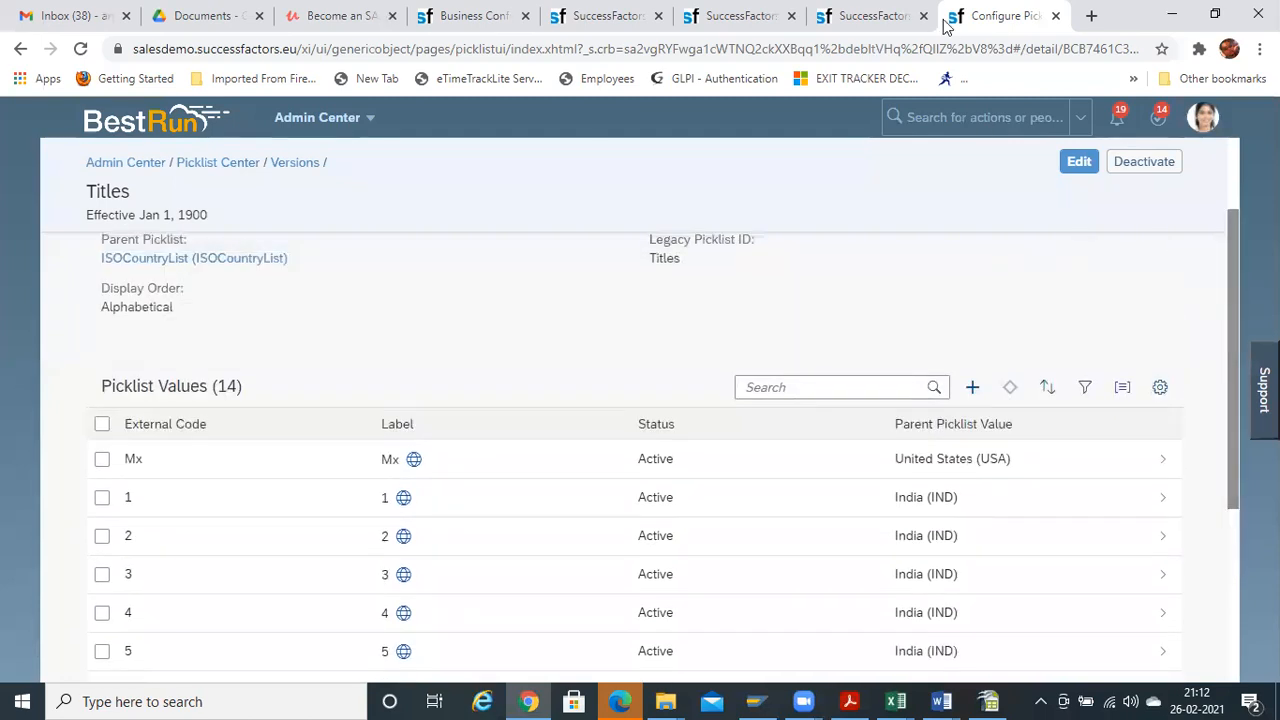
left_click(866, 18)
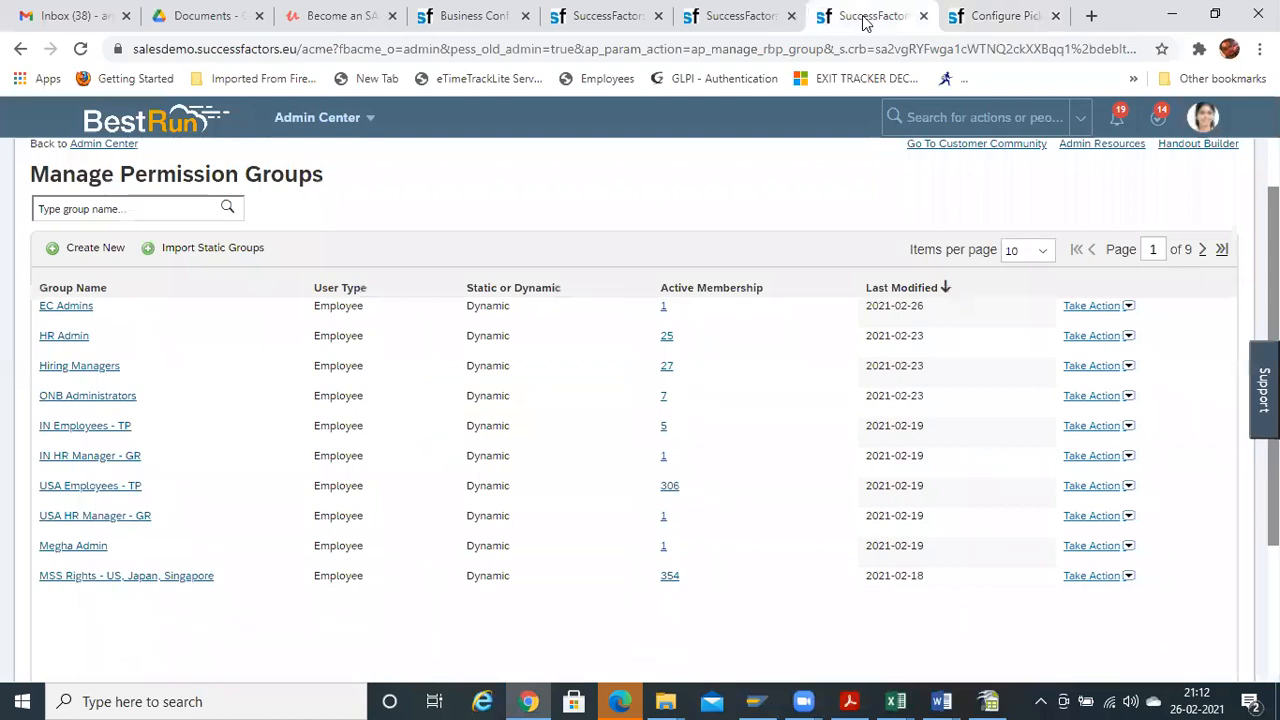
left_click(470, 17)
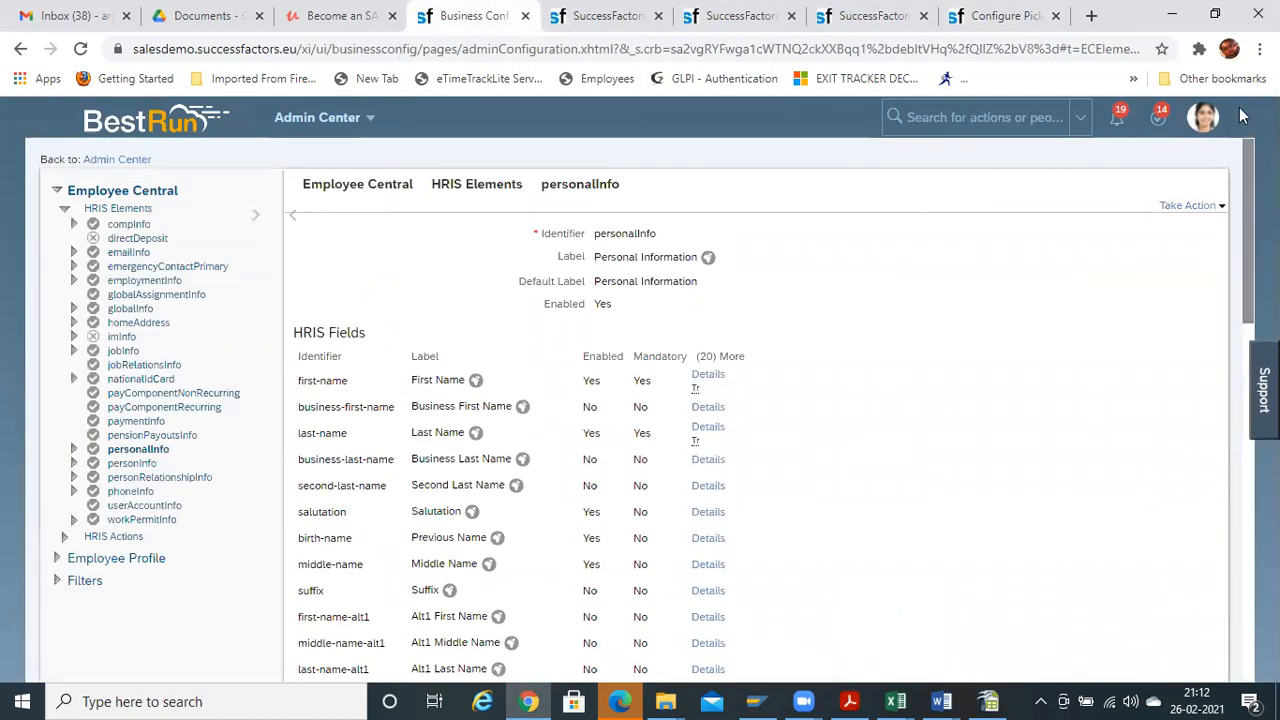
Choose Make Correction on personalInfo and scroll through its HRIS fields
left_click(1205, 206)
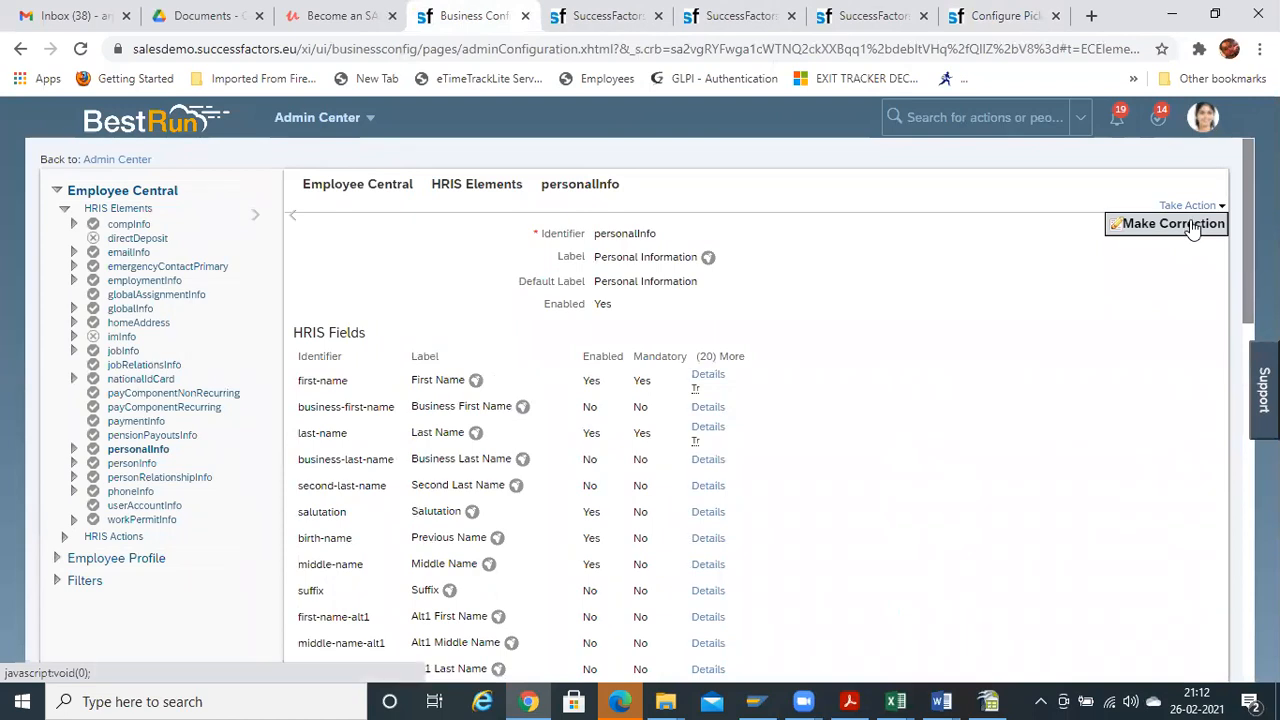
left_click(1188, 225)
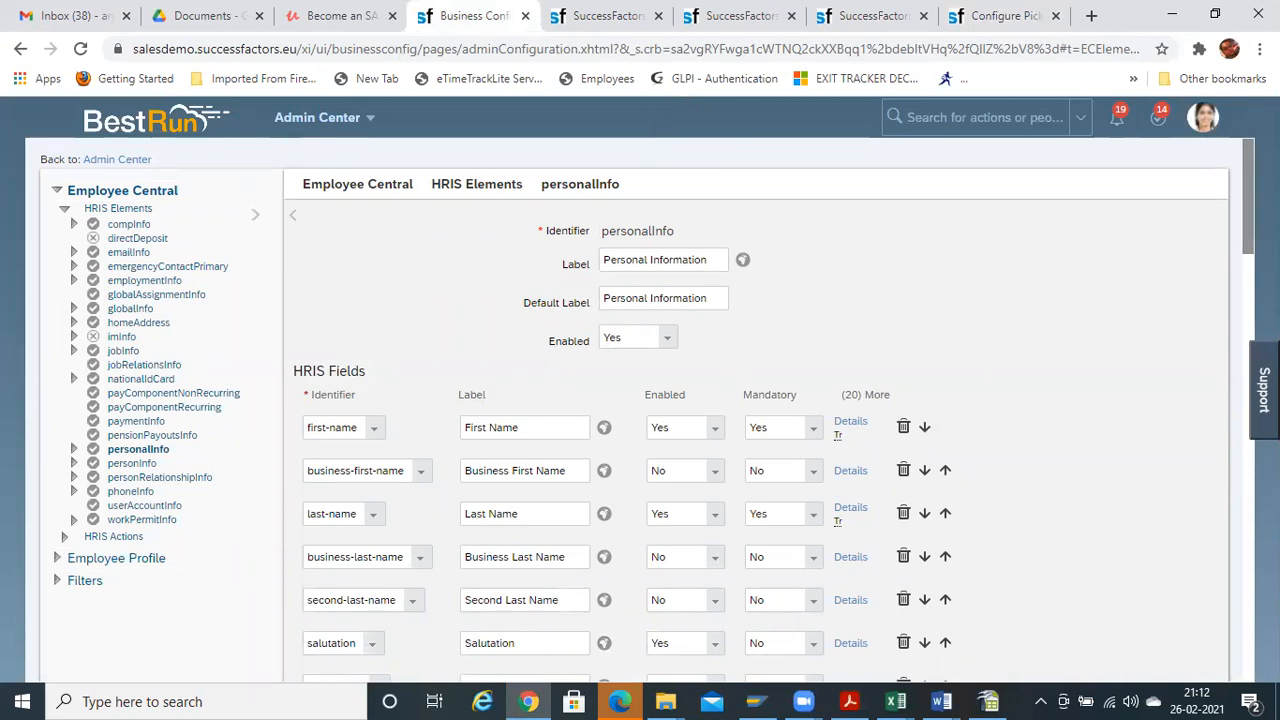
scroll(647, 409, "down", 3)
scroll(647, 409, "down", 1)
scroll(832, 272, "down", 1)
left_click(848, 288)
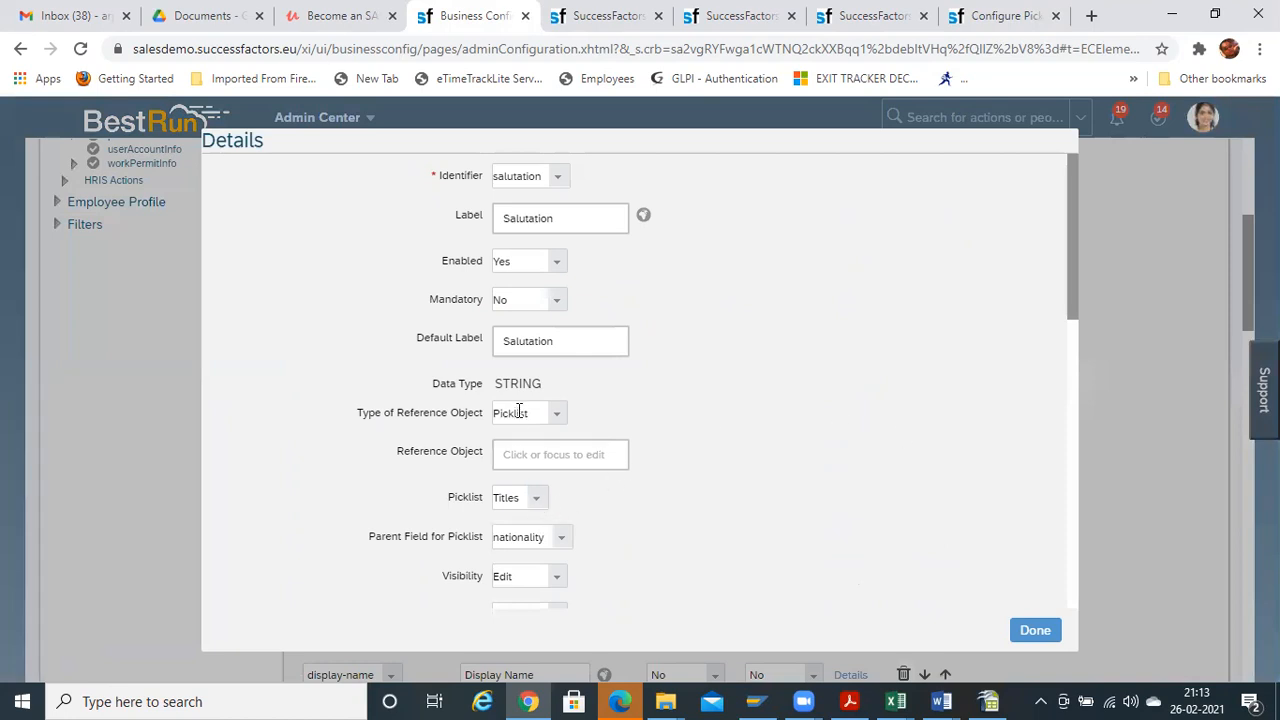
left_click(557, 416)
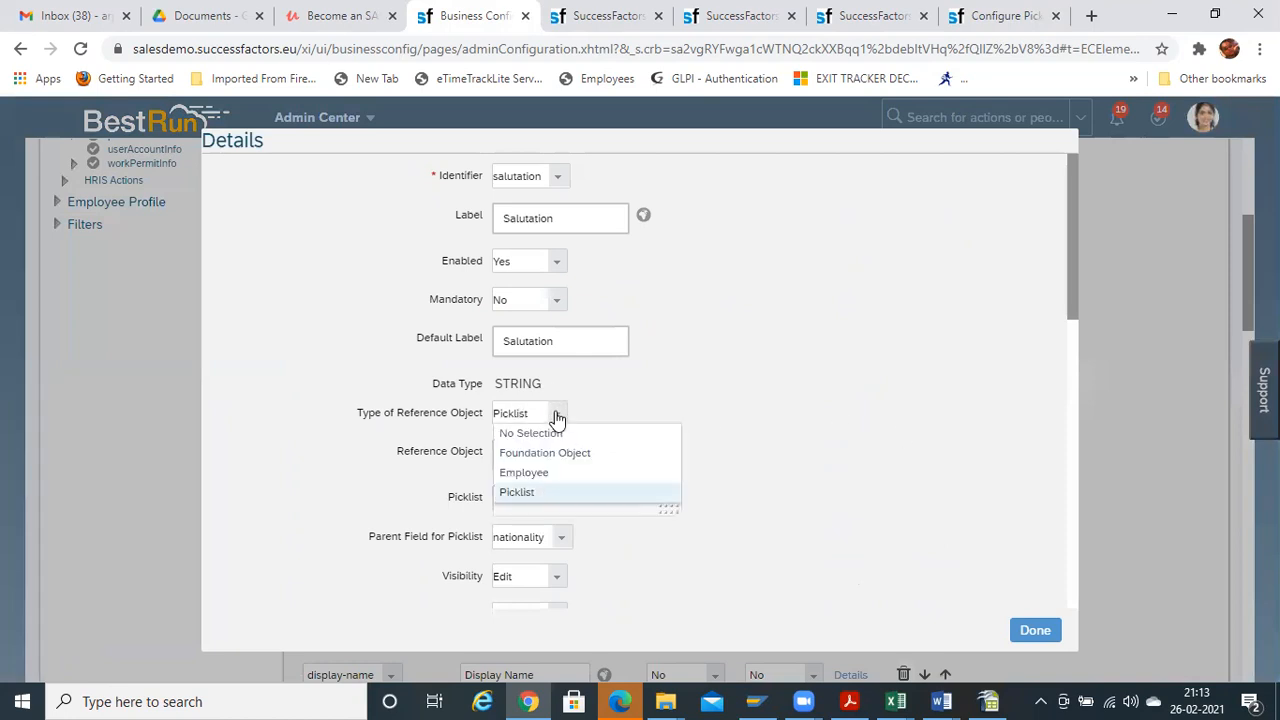
left_click(543, 497)
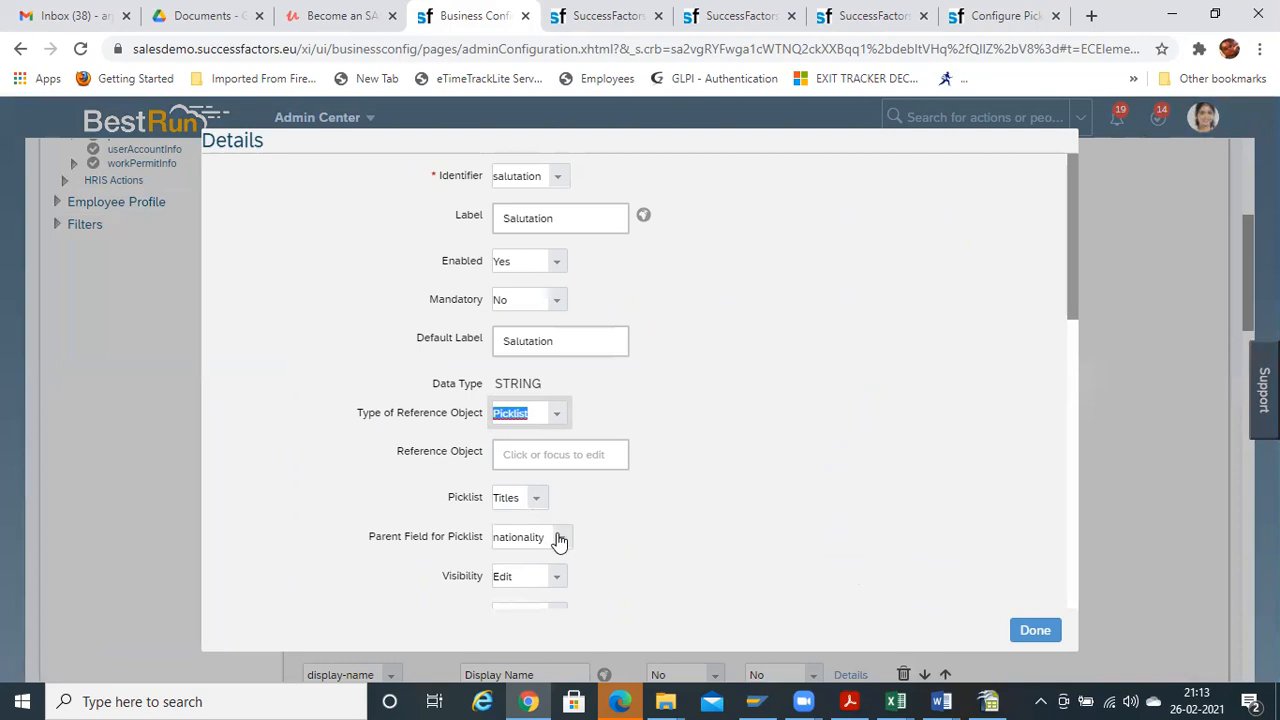
left_click(560, 538)
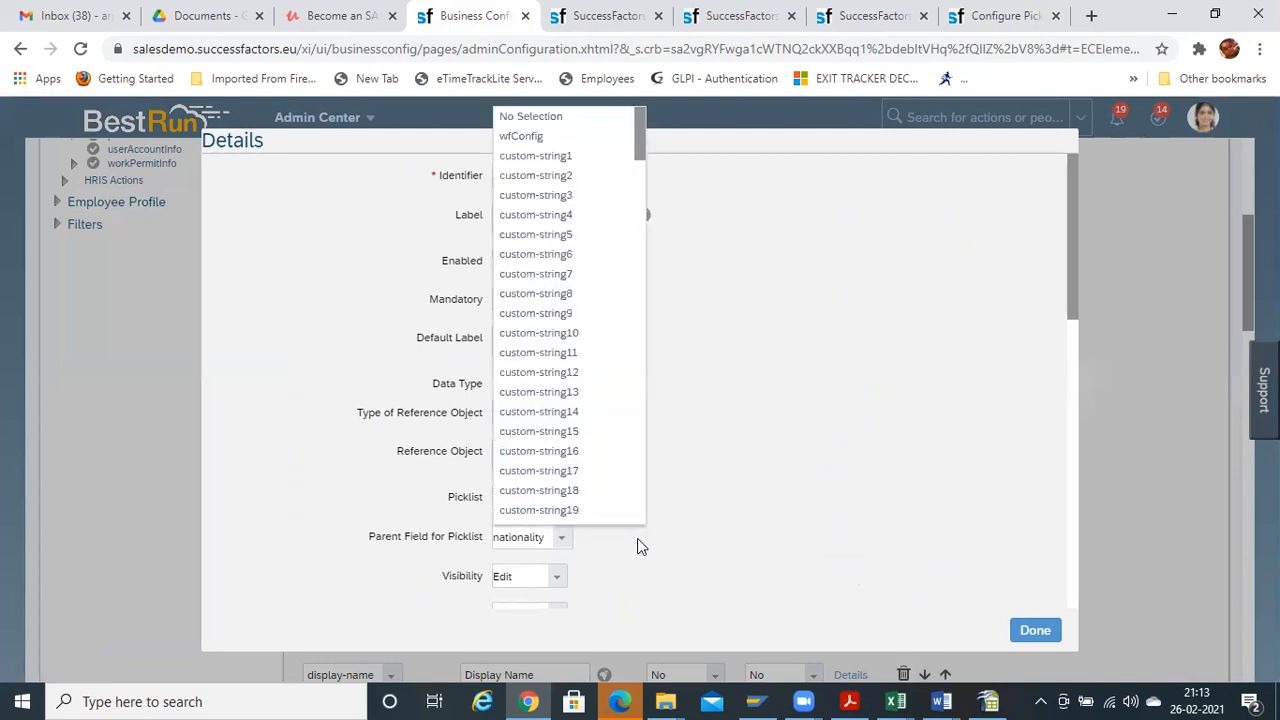
left_click(637, 540)
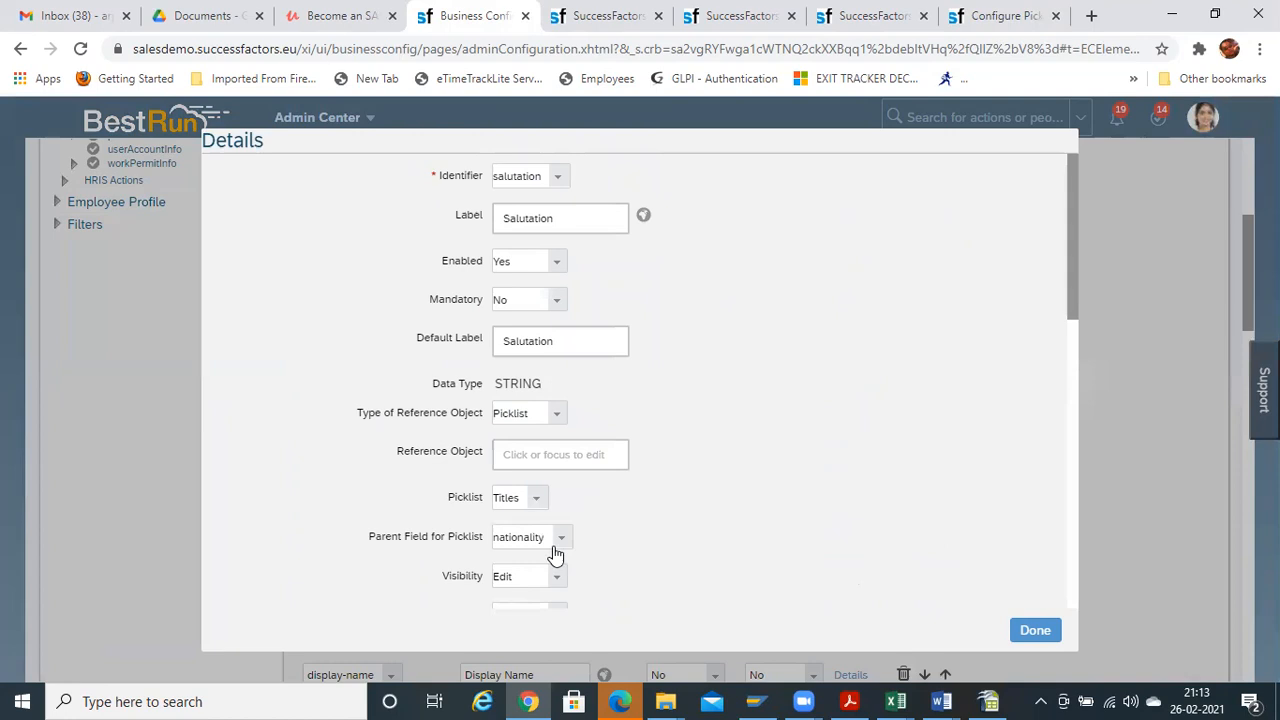
left_click(1033, 630)
Review the nationality field details: picklist ISOCountryList with no parent field
scroll(777, 409, "down", 6)
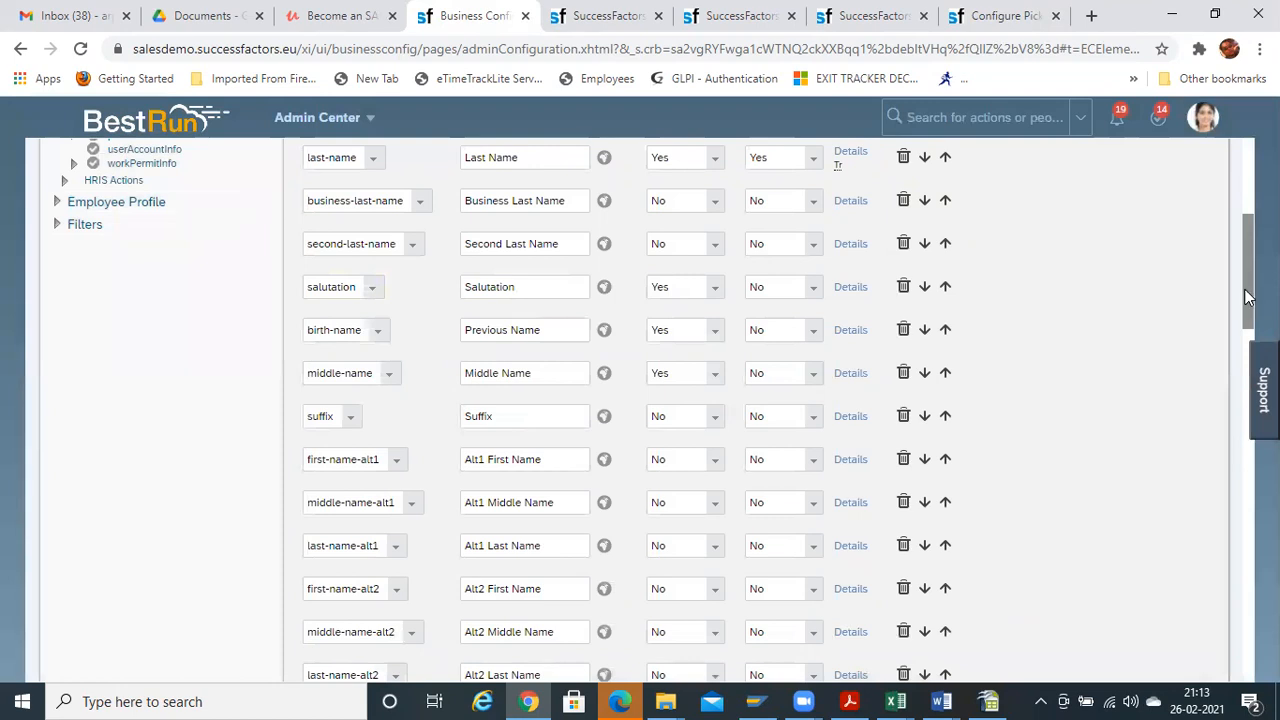
scroll(640, 410, "down", 2)
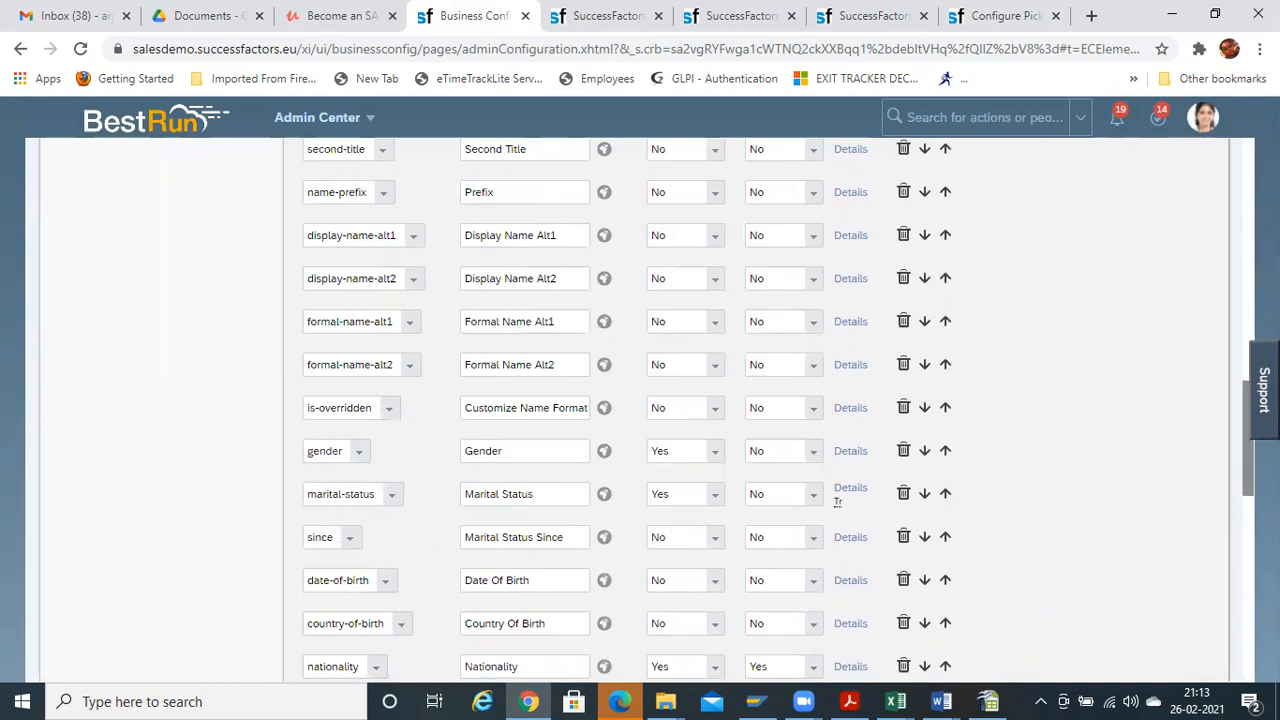
scroll(713, 612, "down", 2)
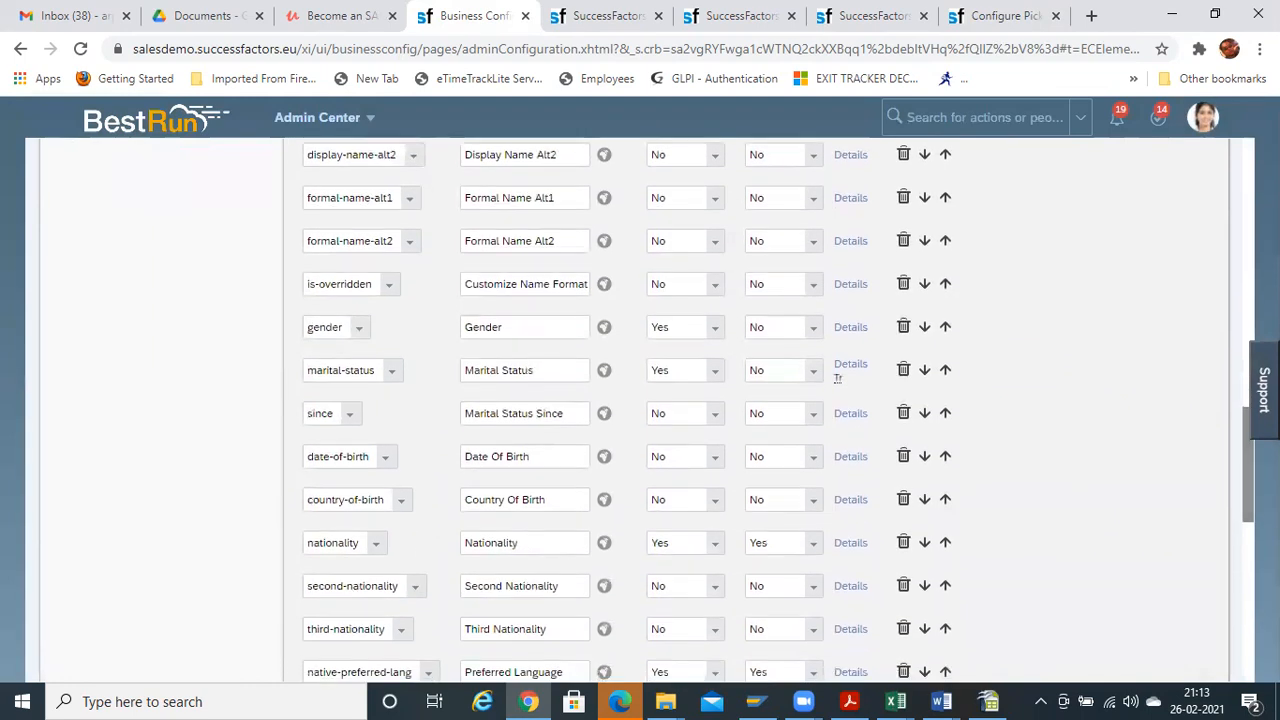
left_click(849, 545)
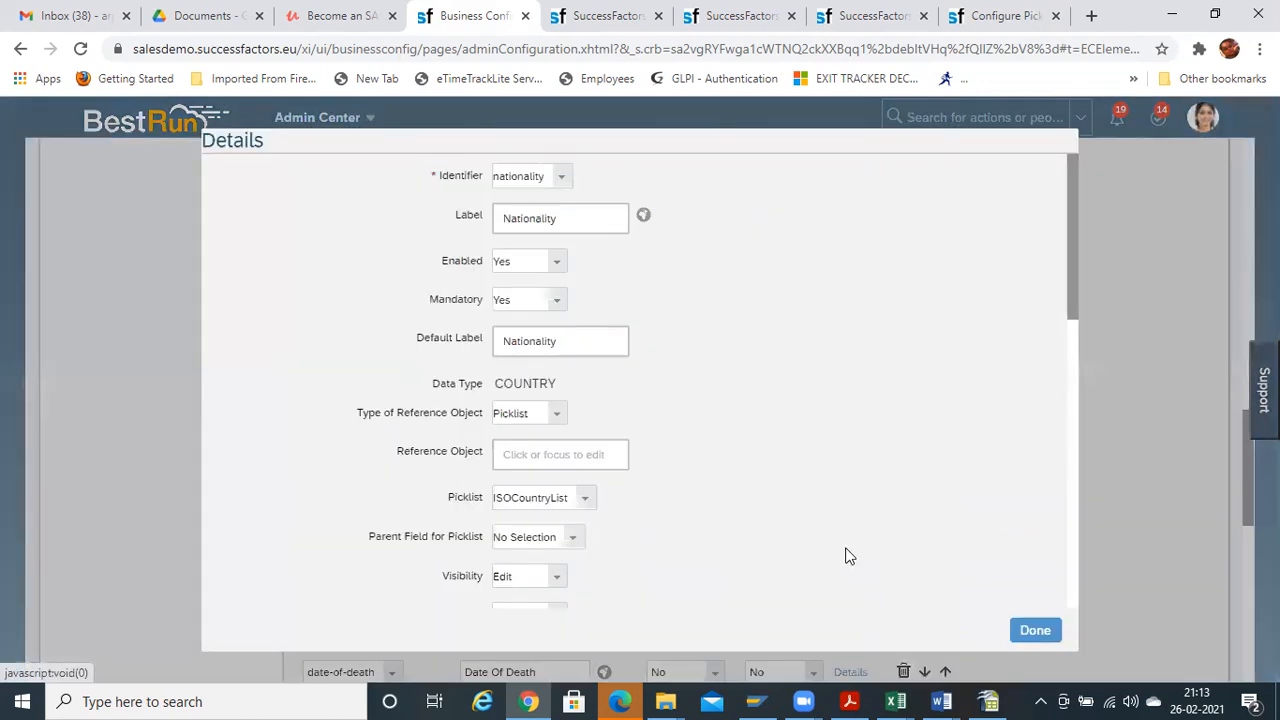
left_click(582, 505)
left_click(640, 523)
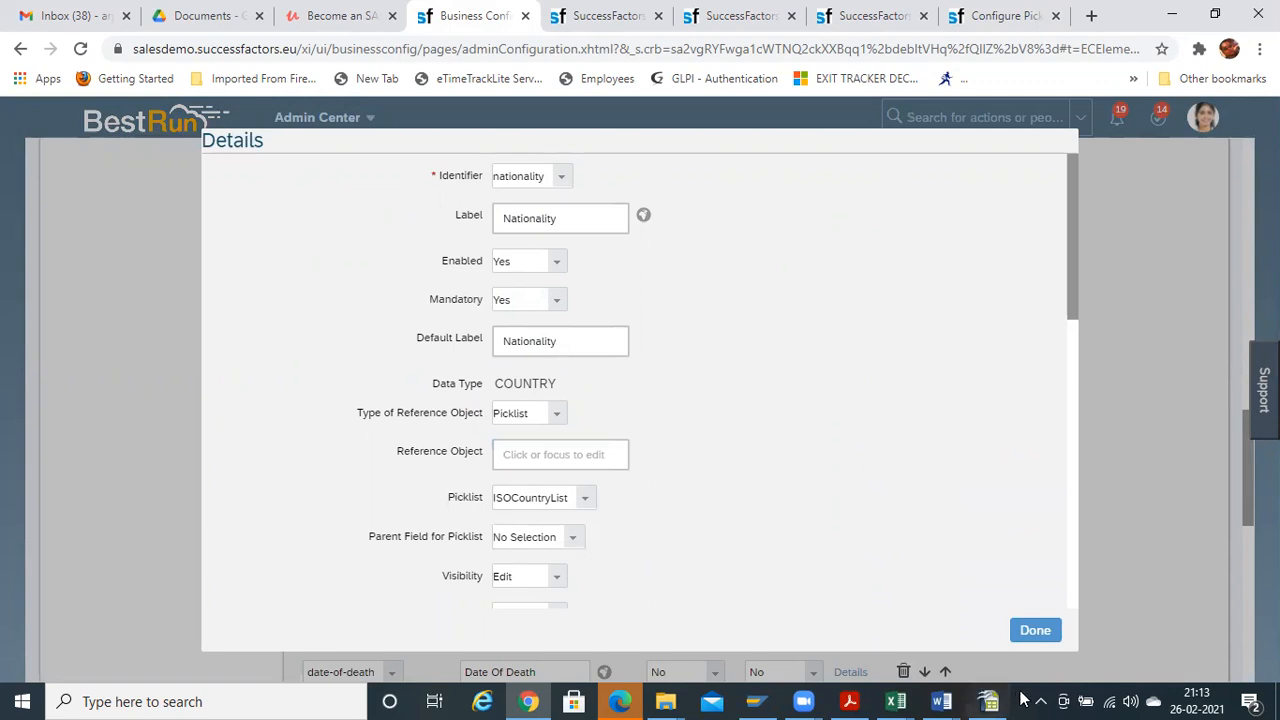
left_click(1035, 630)
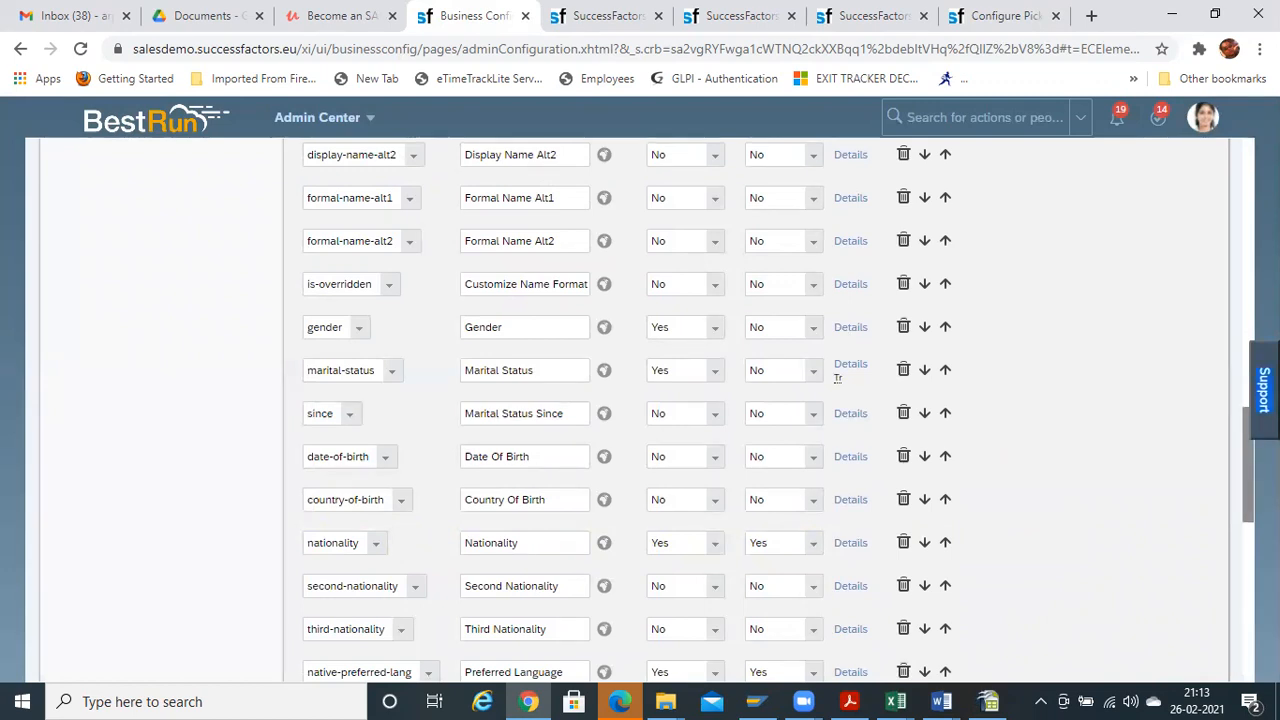
Show previews of the two open Excel workbooks from the taskbar
scroll(1241, 490, "up", 7)
scroll(640, 400, "up", 6)
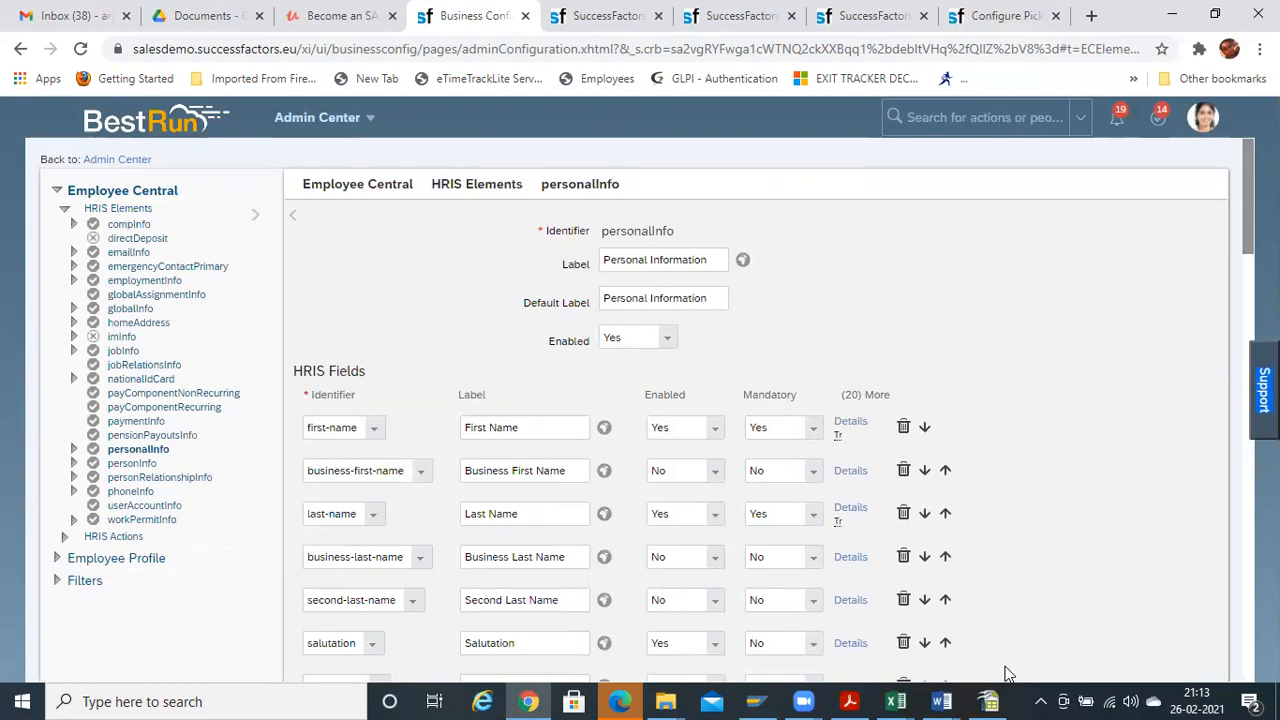
left_click(898, 700)
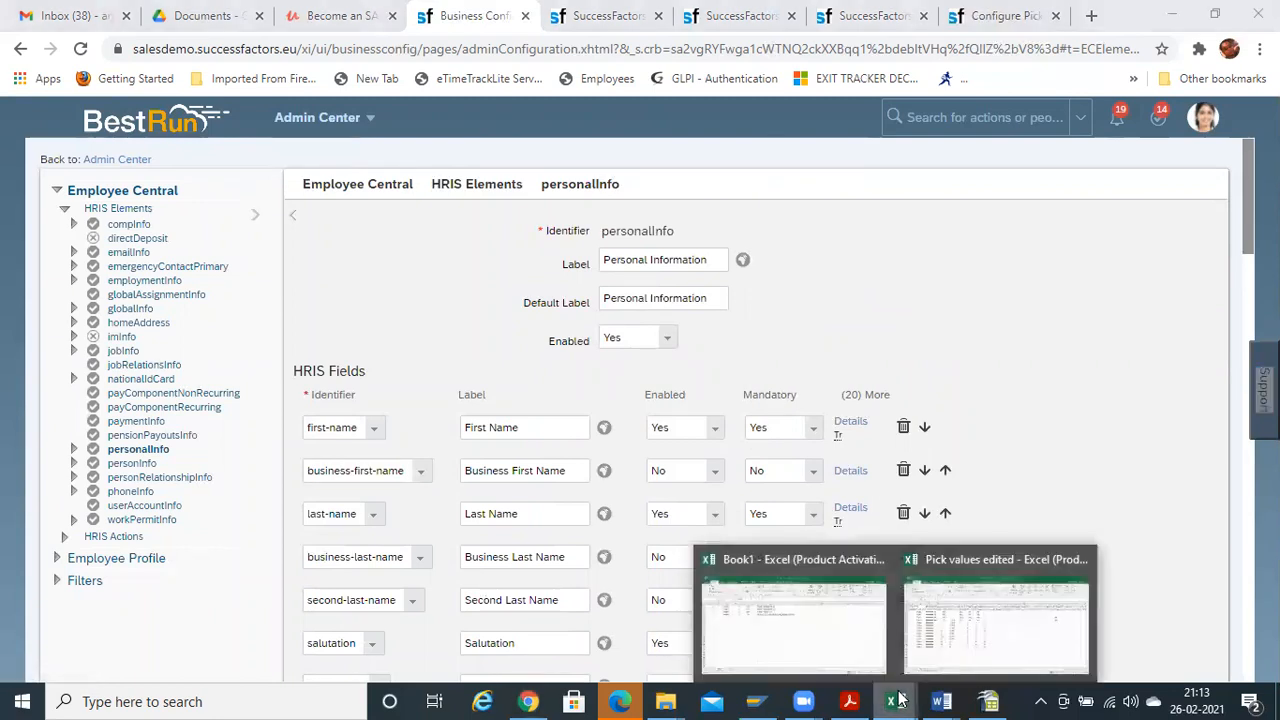
Bring up the Pick values edited workbook and review the Titles codes in column E
left_click(1001, 630)
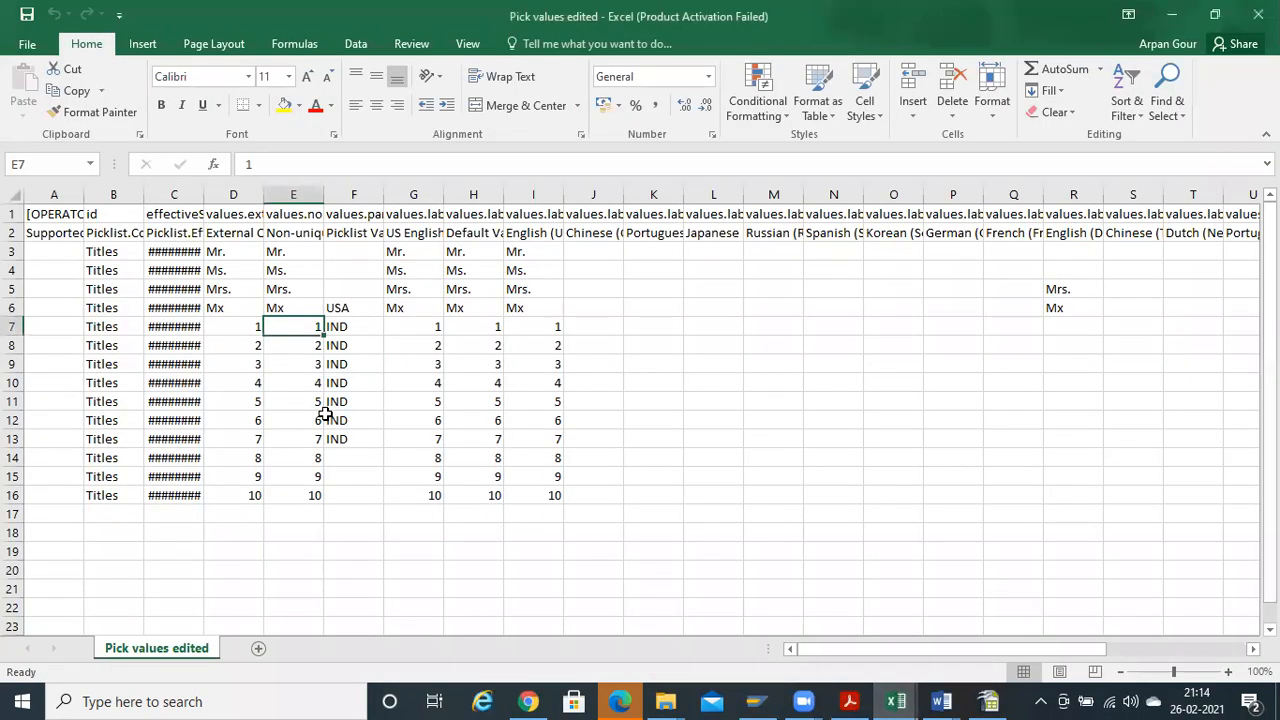
left_click(280, 291)
key("ctrl+Down")
key("ctrl+Up")
key("Down")
key("Down")
key("alt+Tab")
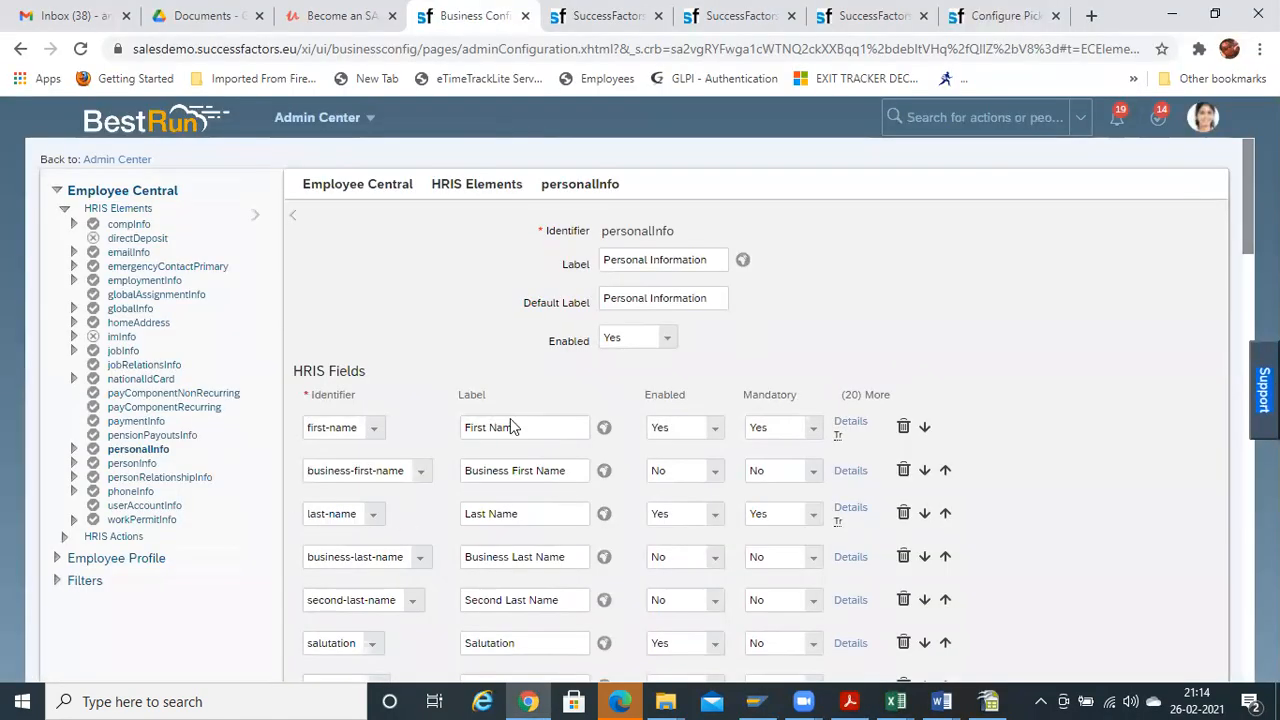
key("alt+Tab")
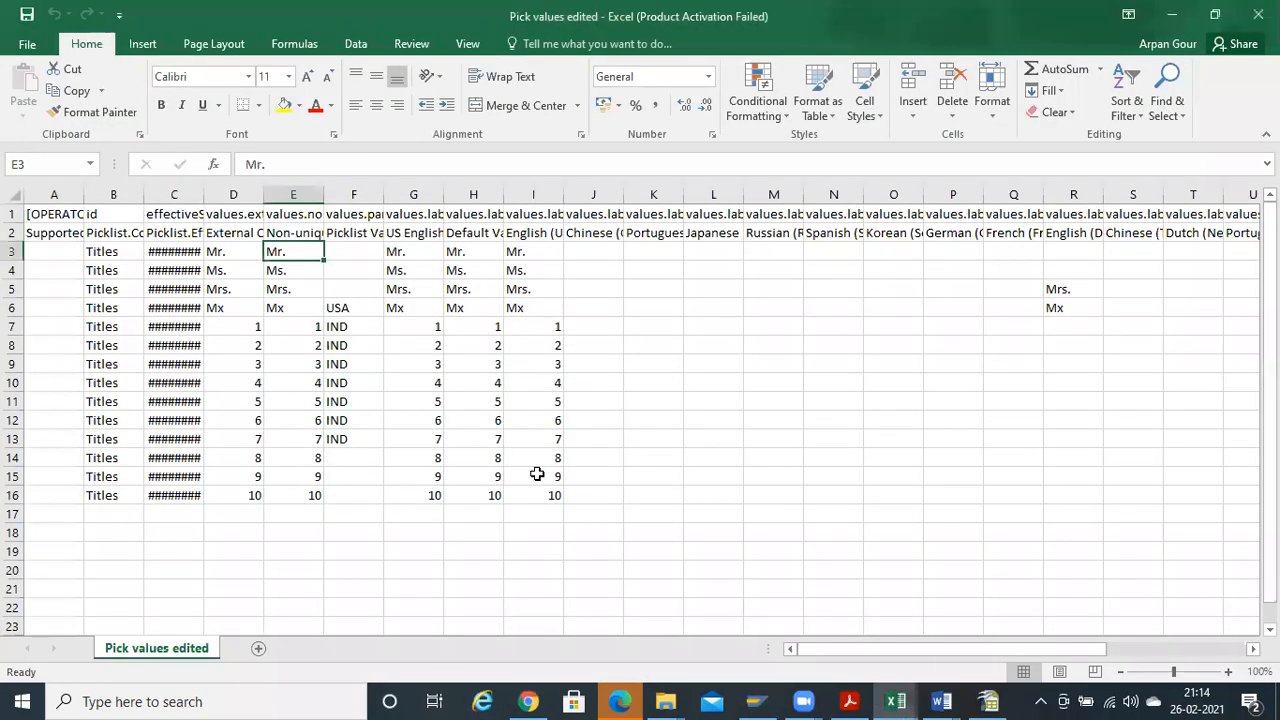
key("Up")
key("Down")
key("ctrl+shift+Down")
key("Up")
Check the external codes in column D and the USA/IND parent values in column F
key("Right")
key("Down")
key("Left")
key("Left")
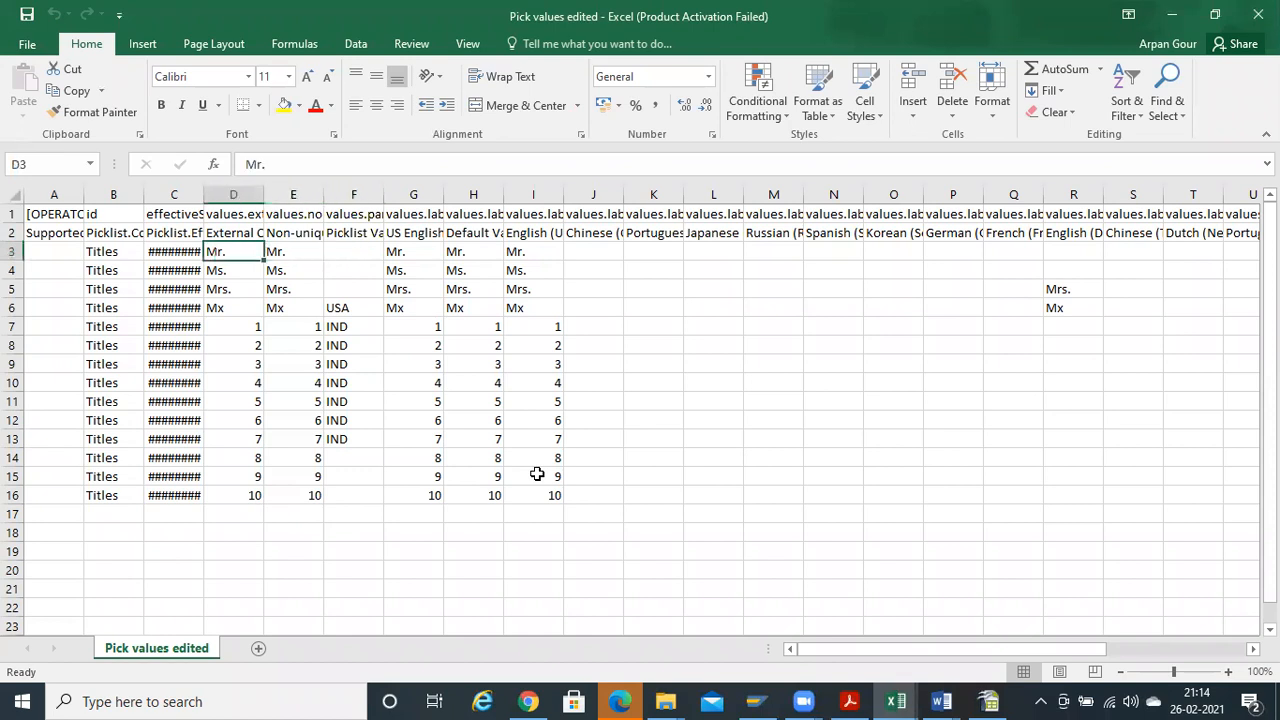
key("ctrl+shift+Down")
key("Down")
key("Down")
key("Down")
key("Down")
key("Down")
key("Down")
key("Down")
key("Down")
key("Down")
key("Down")
key("Down")
key("Down")
key("Down")
key("Down")
key("Down")
key("Down")
key("Down")
key("Down")
key("Down")
key("Down")
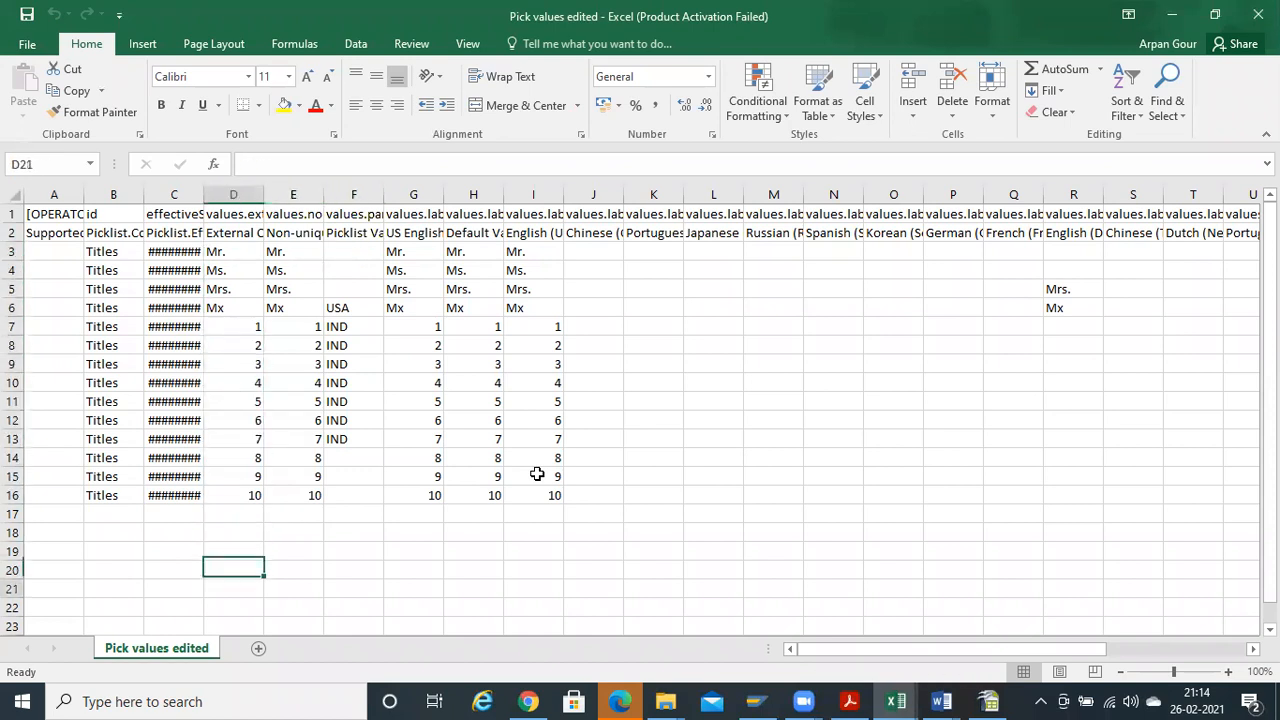
key("Up")
key("Up")
key("Up")
key("Up")
key("Up")
key("Up")
key("Up")
key("Up")
key("Up")
key("Up")
key("Up")
key("Up")
key("Up")
key("Up")
key("Up")
key("Up")
key("Right")
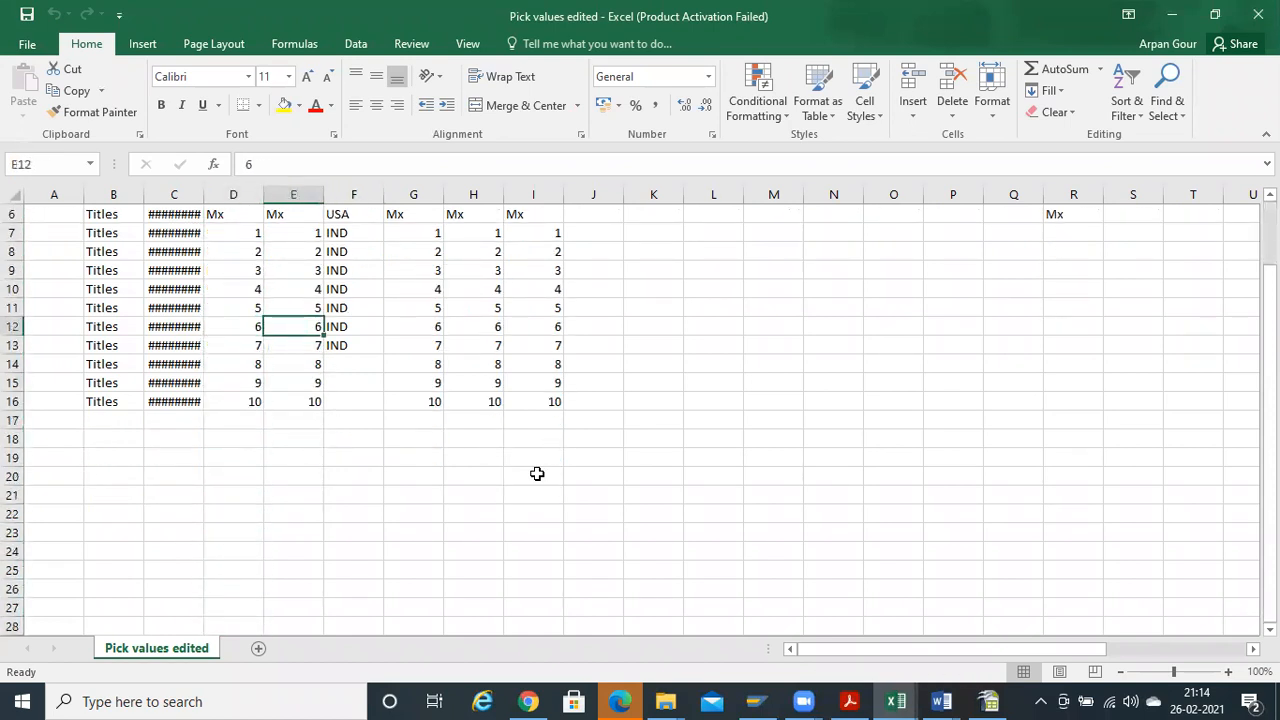
key("Right")
key("Up")
key("Up")
key("Up")
key("Up")
key("Up")
key("Up")
key("ctrl+Up")
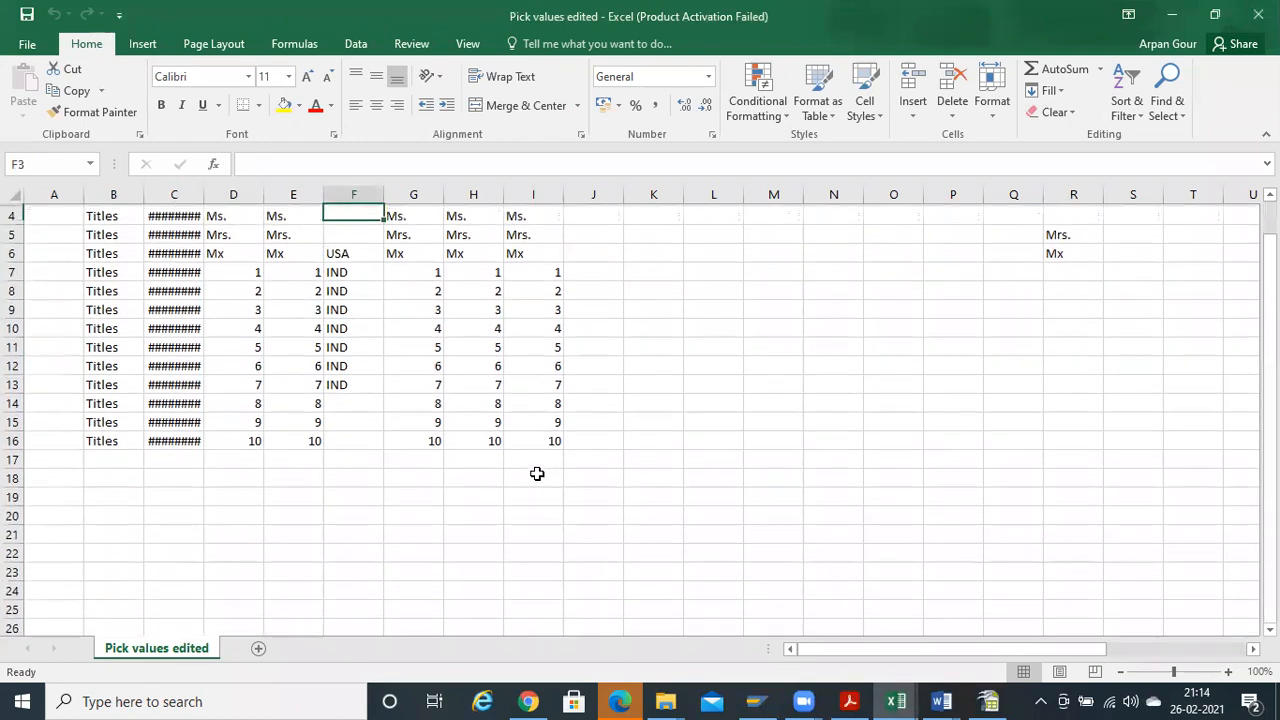
type("0")
key("ctrl+z")
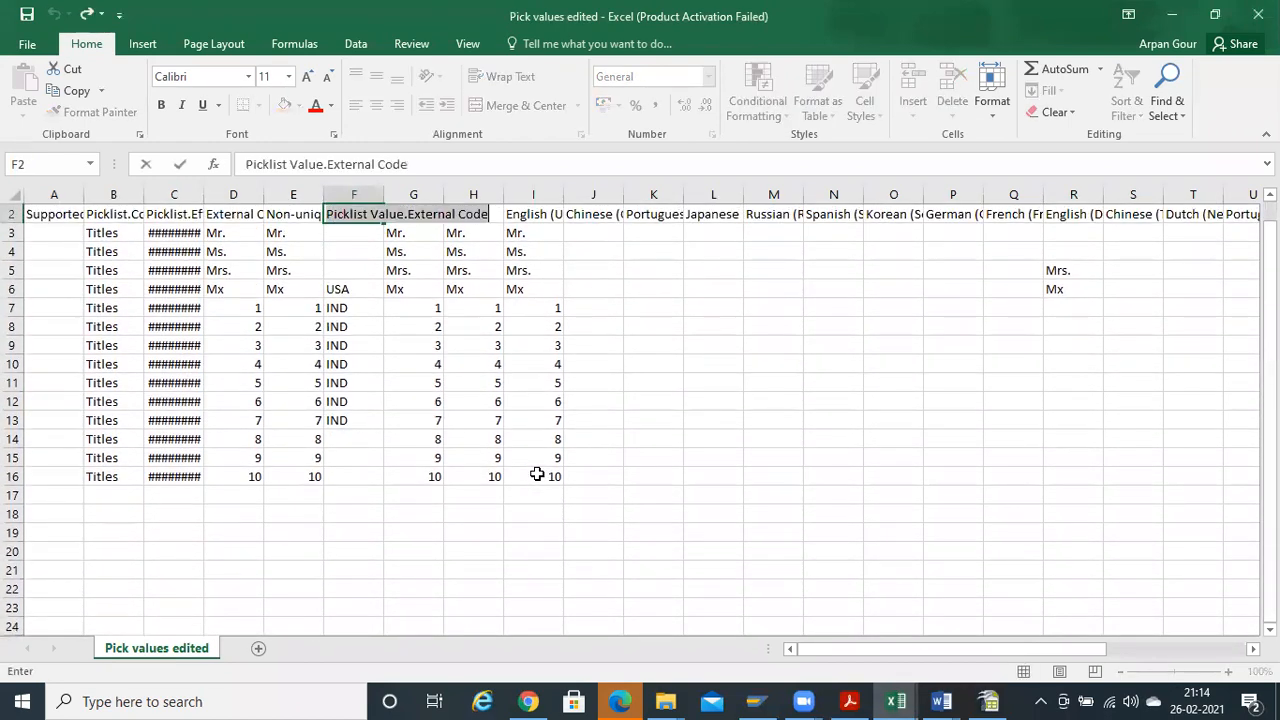
Review the label headers and the column I labels Mr., Ms., Mrs., Mx and 1–10
key("Right")
key("Right")
key("Left")
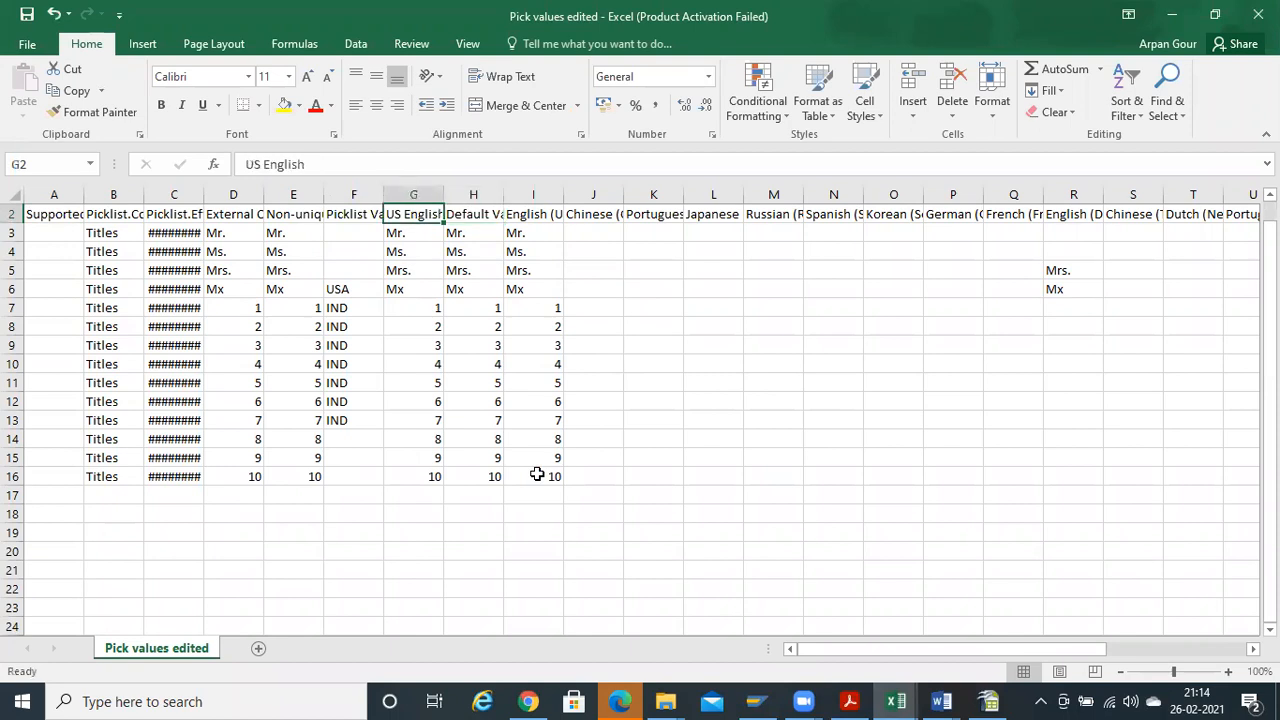
key("Right")
key("Right")
key("Right")
key("Right")
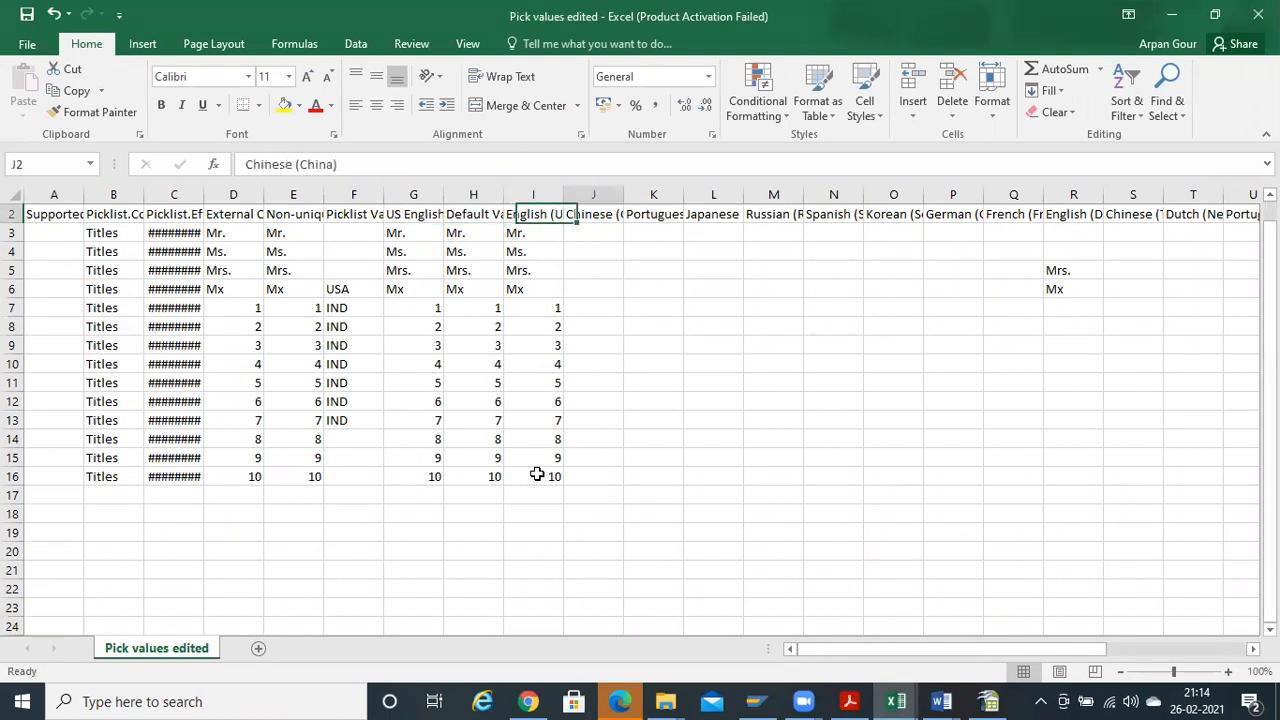
key("Left")
key("Left")
key("Down")
key("ctrl+shift+Down")
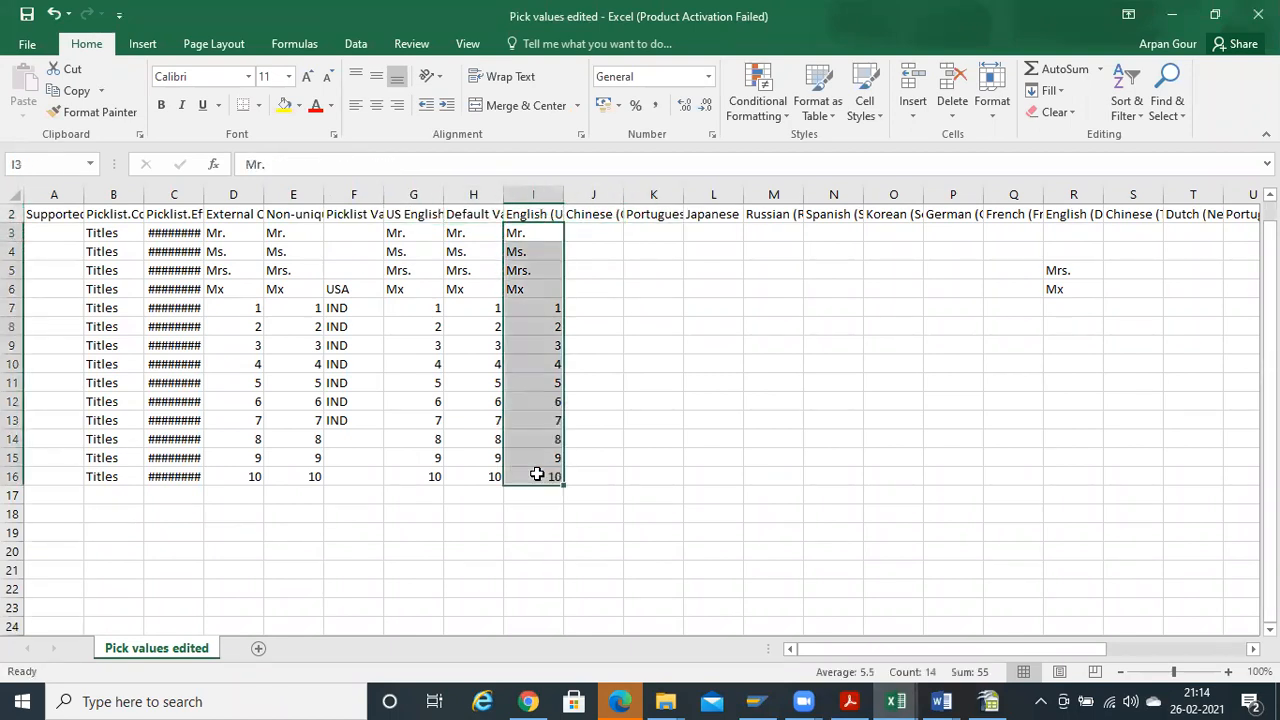
key("ctrl+Up")
key("Down")
key("Down")
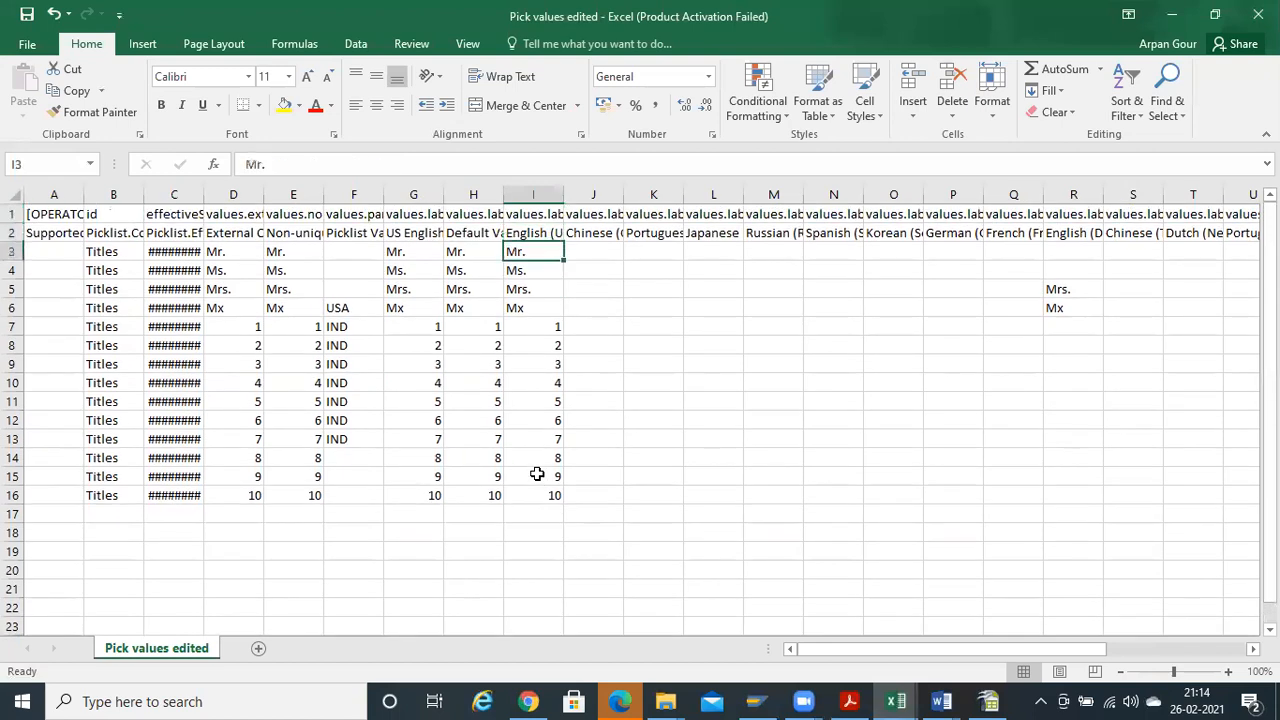
key("ctrl+shift+Down")
key("ctrl+Up")
Recheck the column I labels, then return to the first Titles code in E3
key("Down")
key("Down")
key("ctrl+shift+Down")
key("ctrl+Up")
key("Right")
key("Down")
key("Down")
key("Left")
key("ctrl+shift+Down")
key("Up")
key("Left")
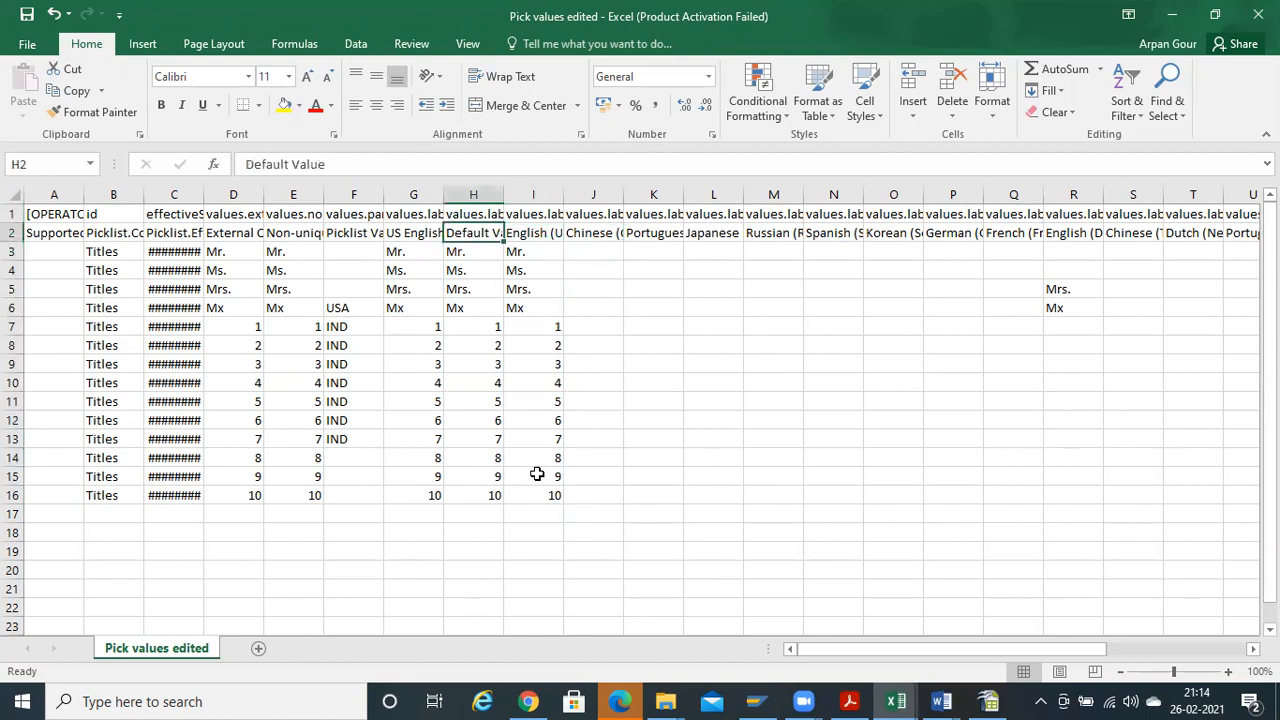
key("Left")
key("Left")
key("Down")
key("Left")
Recheck the Titles codes in columns D and E and the US English labels
key("ctrl+shift+Down")
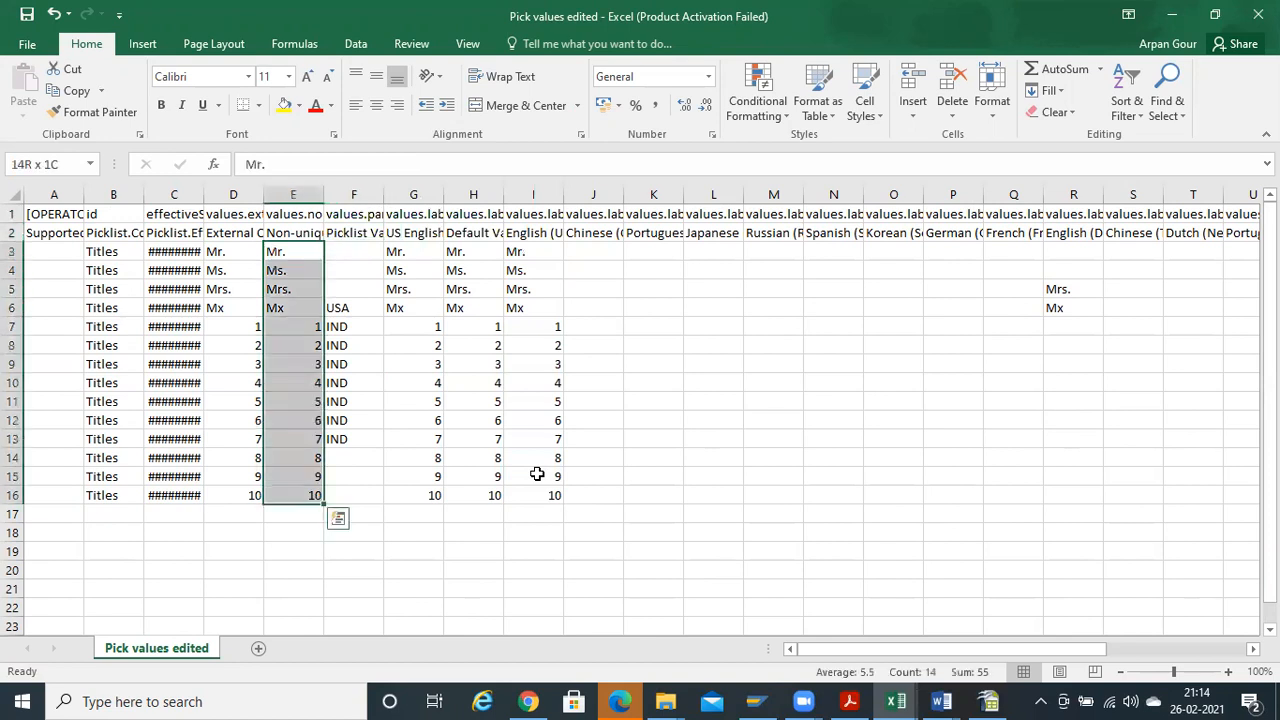
key("Up")
key("Left")
key("Down")
key("ctrl+shift+Down")
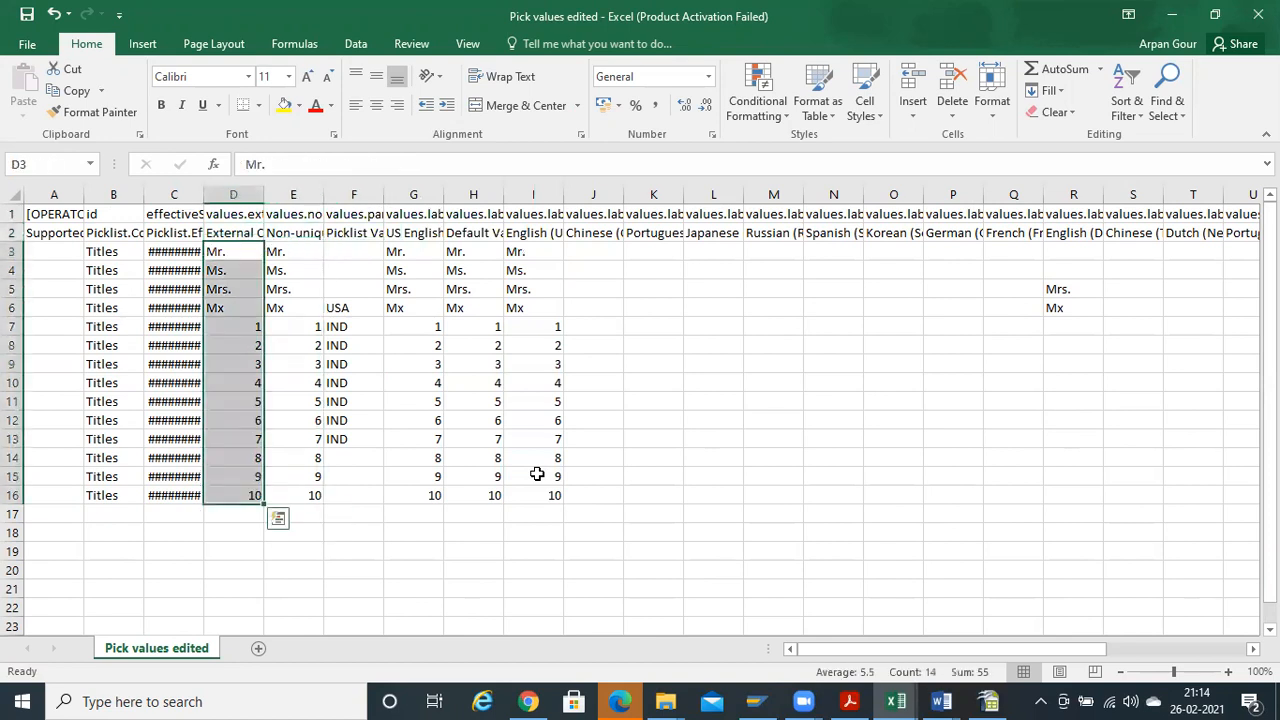
key("Right")
key("Right")
key("Right")
Compare the Default Value labels against the US English labels
key("Right")
key("Up")
key("Left")
key("Down")
key("ctrl+shift+Down")
key("Up")
key("Down")
key("Right")
key("ctrl+shift+Down")
key("Up")
key("Down")
Review the column I labels and the empty language columns up to Chinese (Taiwan)
key("Right")
key("Up")
key("Left")
key("Left")
key("Down")
key("ctrl+shift+Down")
key("Up")
key("Down")
key("Right")
key("Right")
key("Up")
key("Down")
key("ctrl+shift+Down")
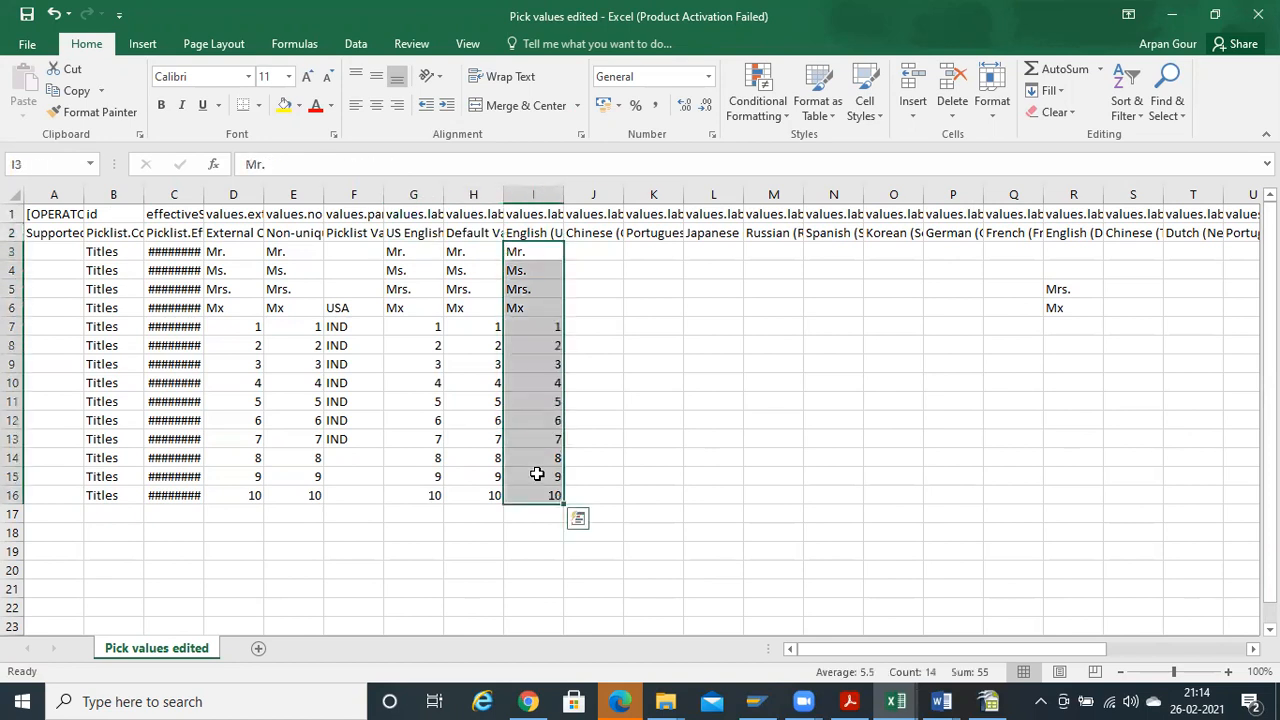
key("Up")
key("Down")
key("Right")
key("Right")
key("Right")
key("Right")
key("Right")
key("Right")
key("Right")
key("Right")
key("Up")
key("Right")
key("Right")
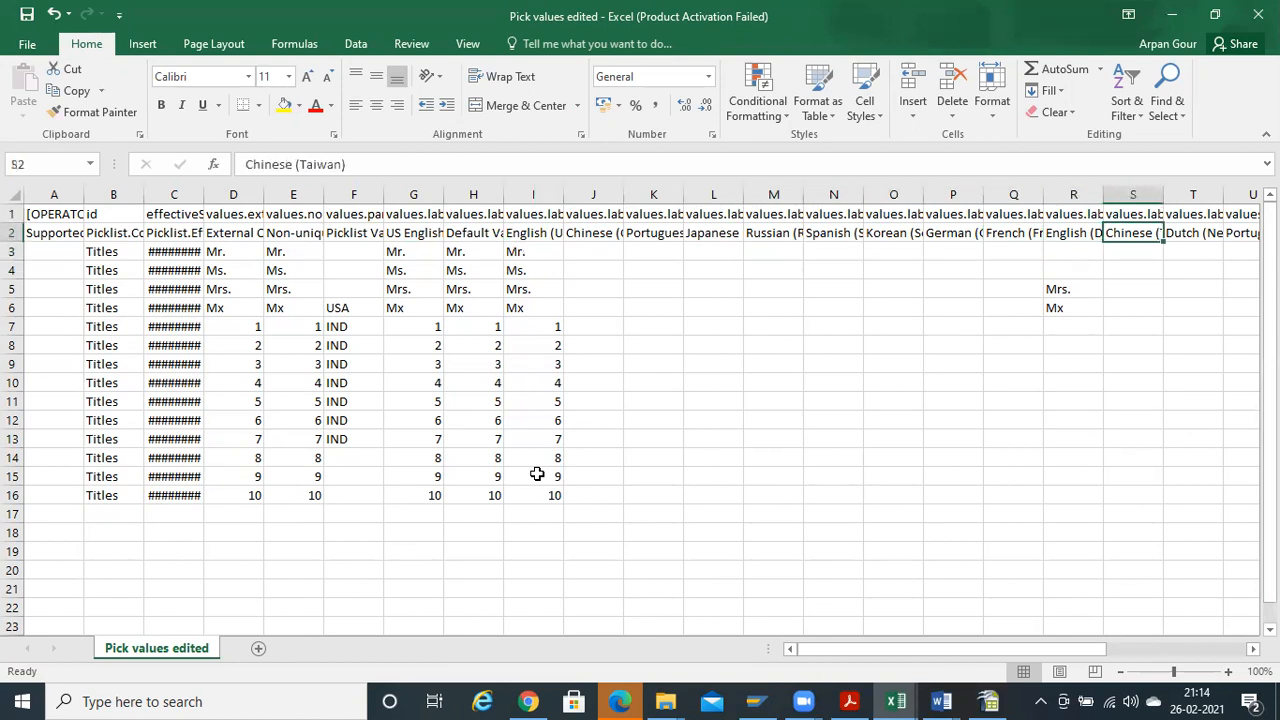
key("Right")
key("Right")
key("Right")
key("Right")
key("Right")
Confirm status A on every Titles row in the Status column W
key("Left")
key("Down")
key("ctrl+shift+Down")
key("Down")
key("Up")
key("Down")
key("Up")
Scan the header rows out to the Option ID column, then return to SuccessFactors
key("Up")
key("Home")
key("Up")
key("Down")
key("Up")
key("shift+Down")
key("ctrl+shift+Right")
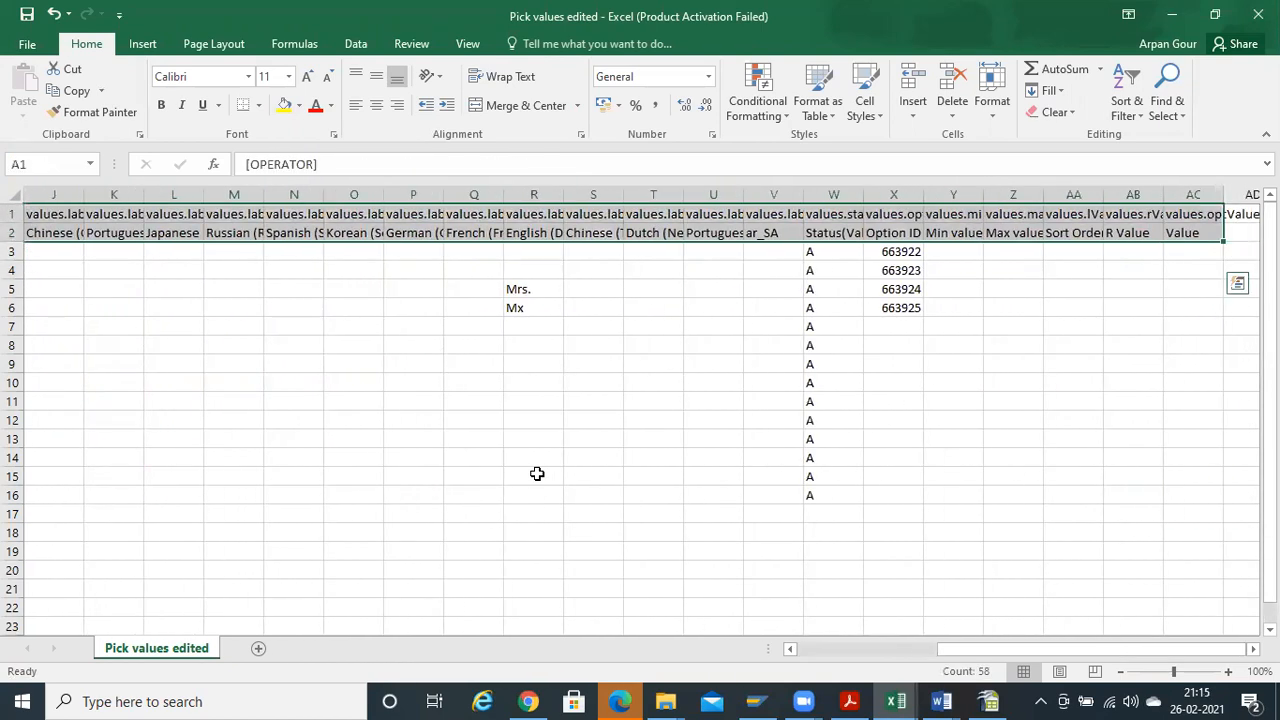
key("Left")
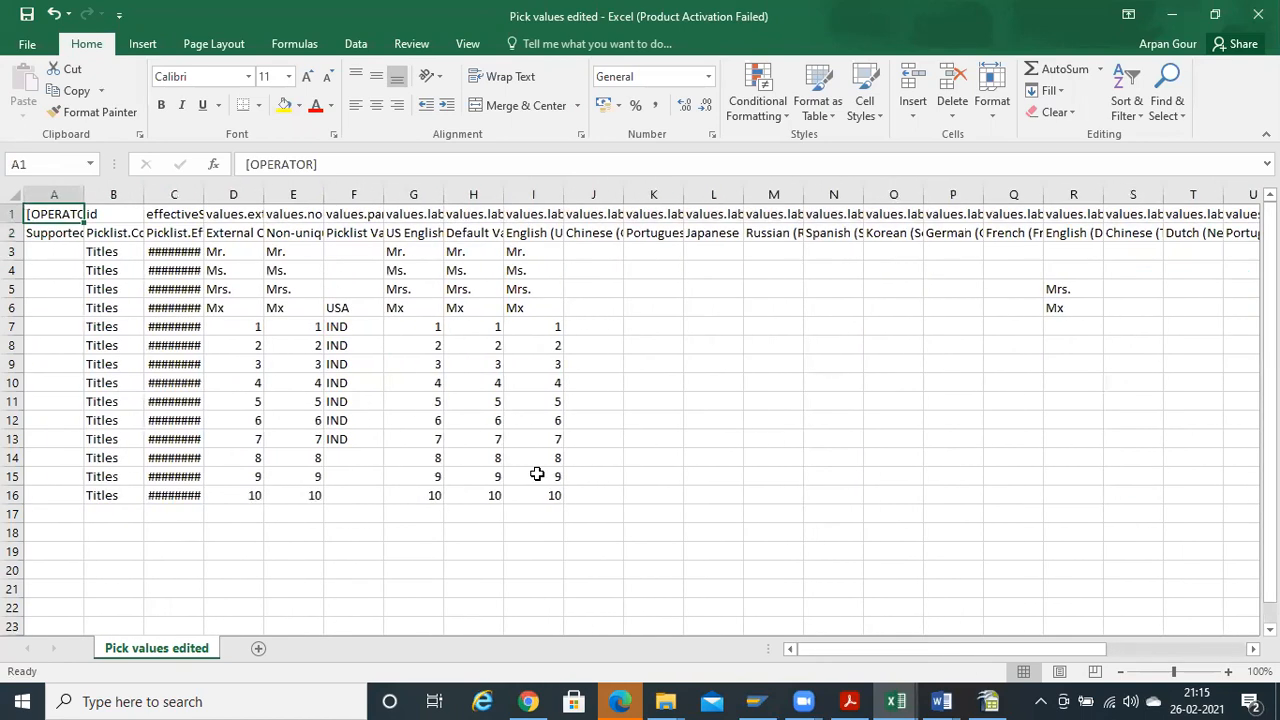
key("Right")
key("Right")
key("Right")
key("Right")
key("Right")
key("Right")
key("Right")
key("Right")
key("Right")
key("Right")
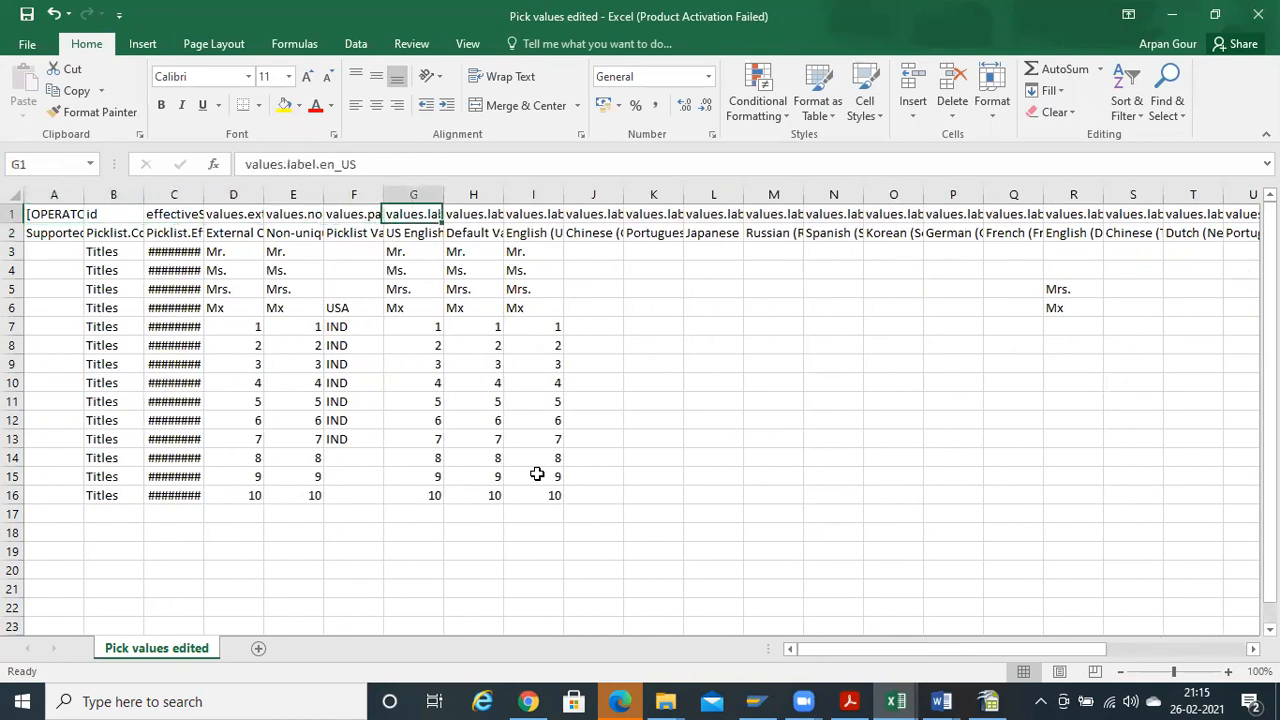
key("ctrl+Right")
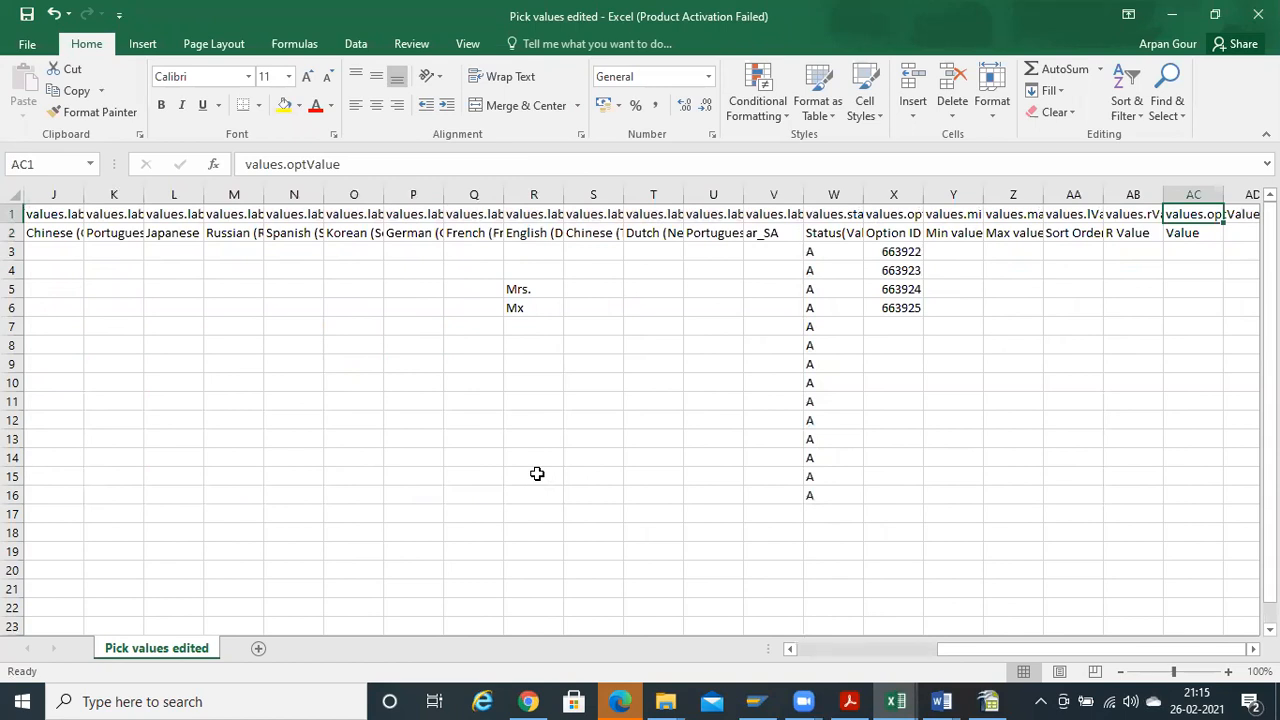
key("alt+Tab")
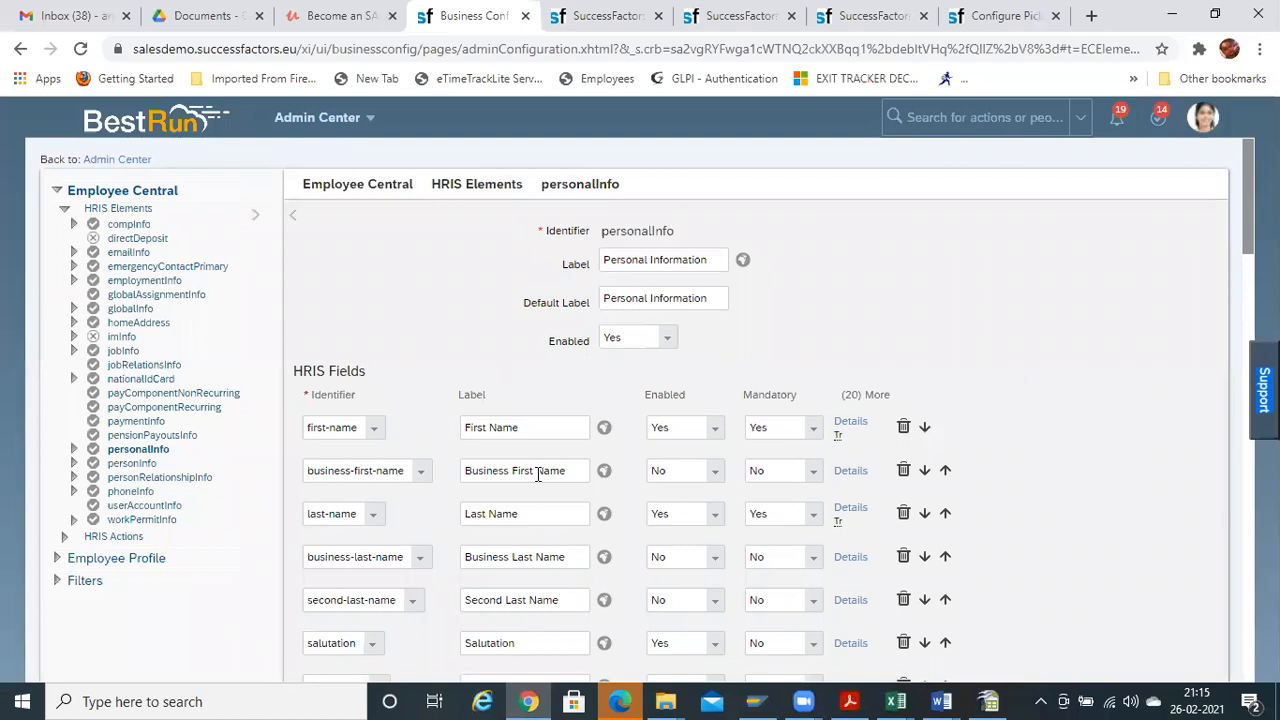
key("alt+Tab")
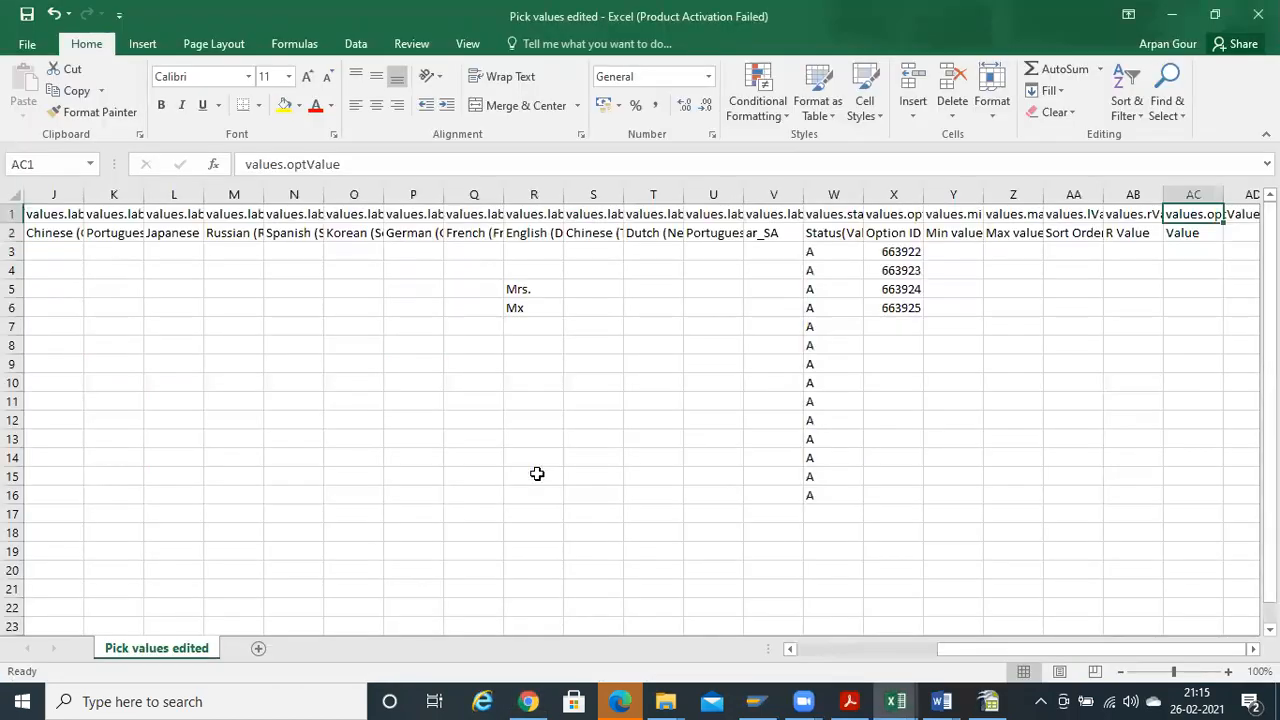
key("ctrl+Home")
key("alt+Tab")
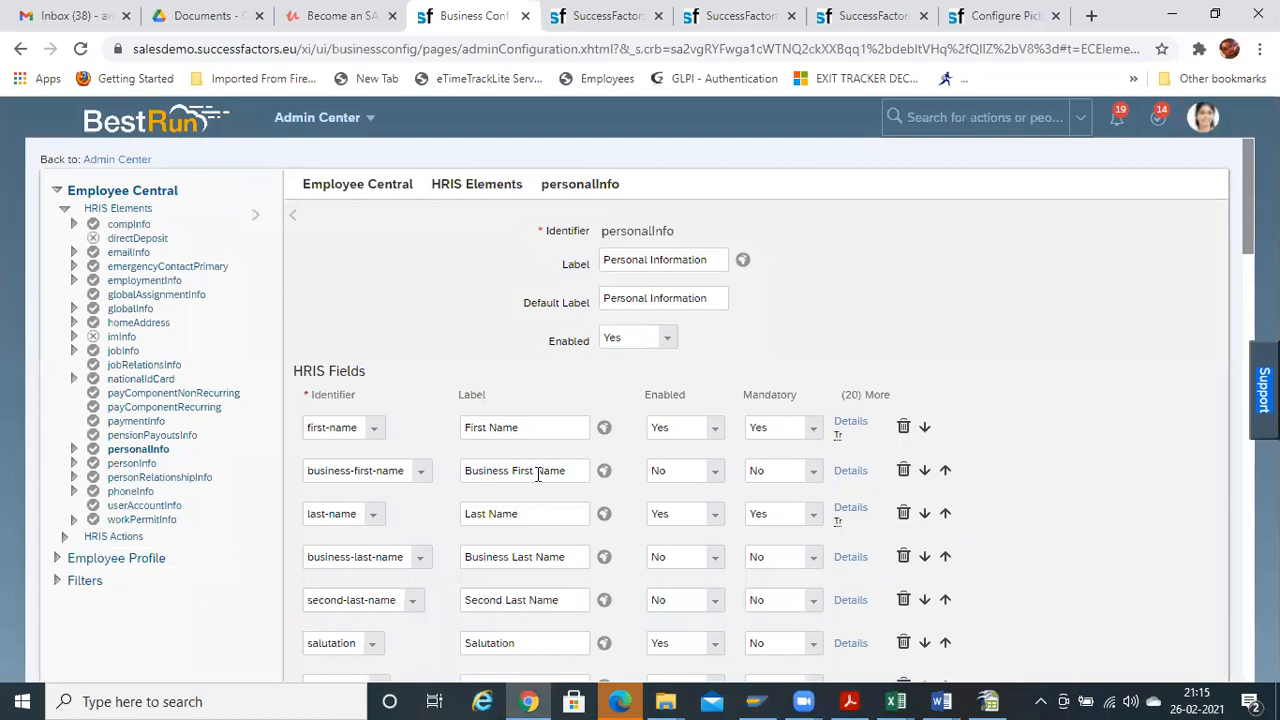
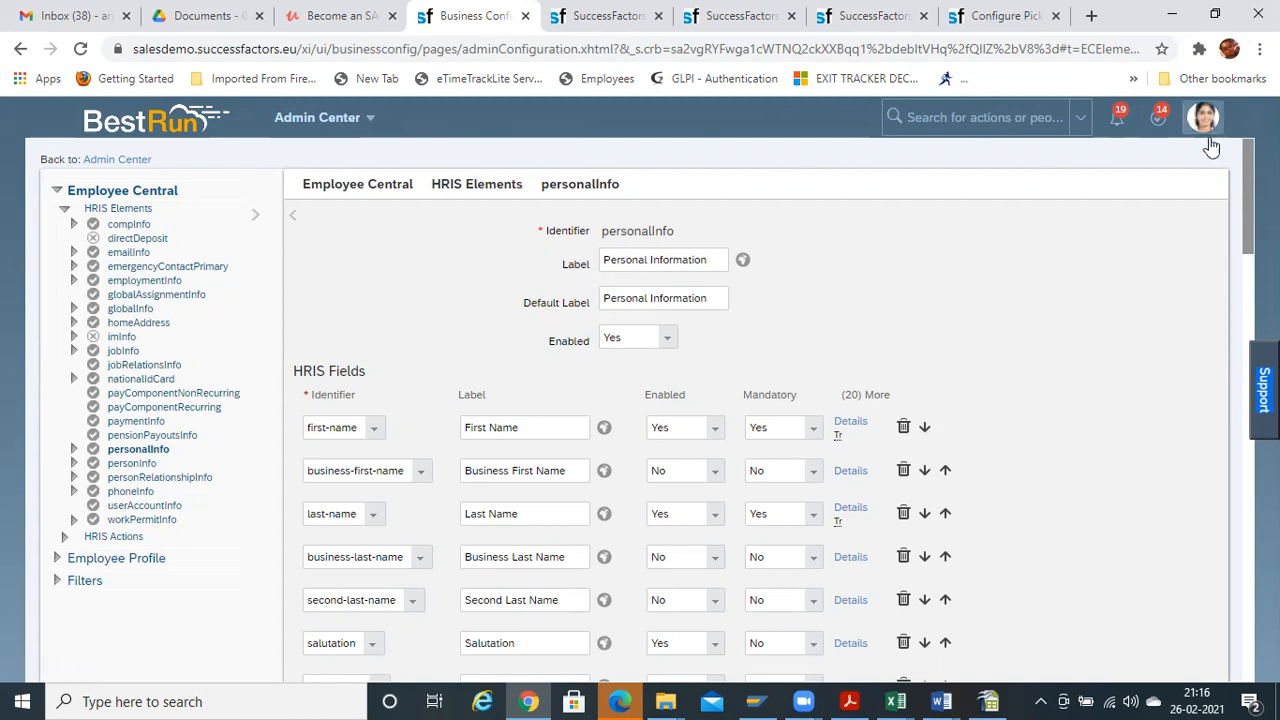
Check the middle-name field's Enabled setting in HRIS Fields and open its Details dialog
scroll(1238, 176, "down", 1)
scroll(498, 283, "down", 6)
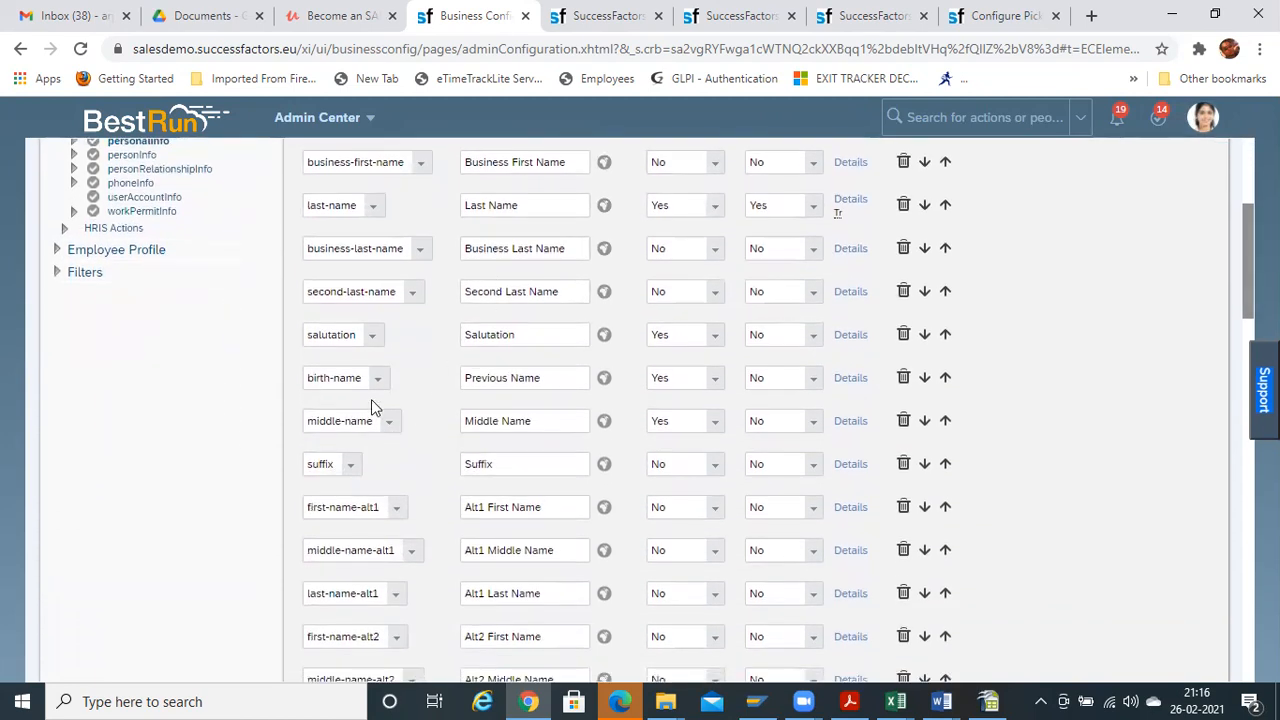
left_click(715, 430)
left_click(714, 430)
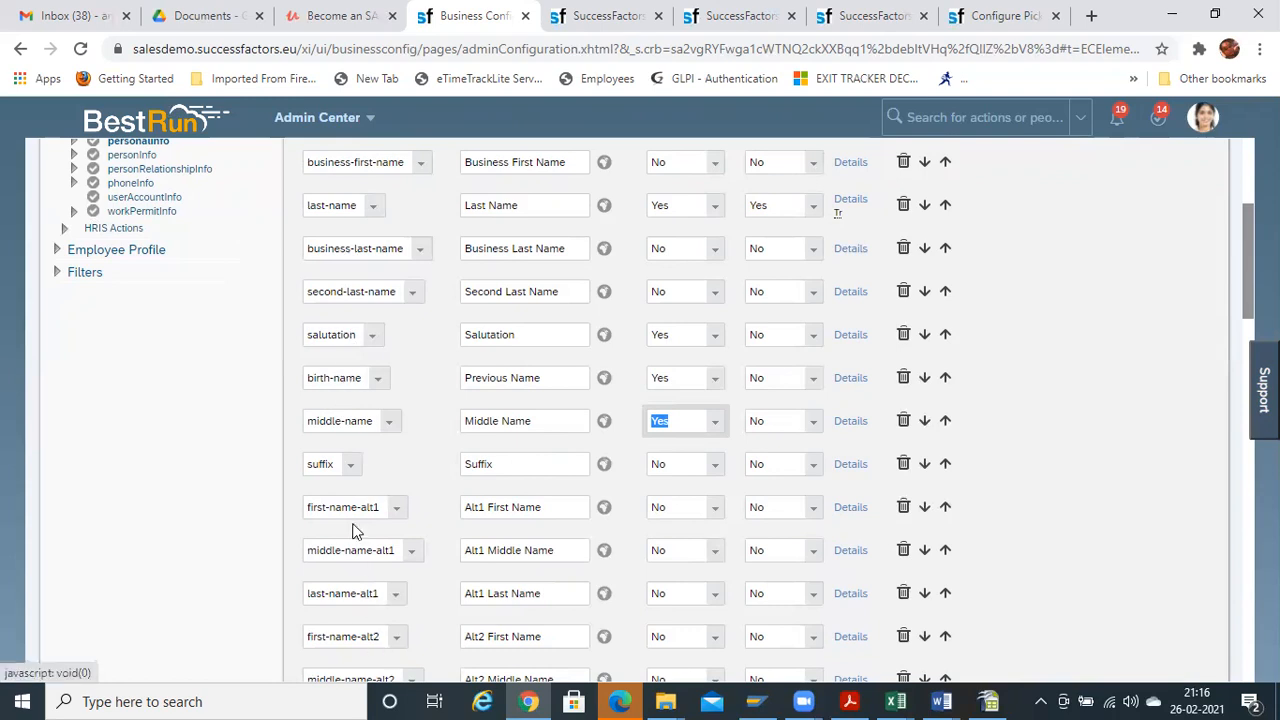
left_click(858, 421)
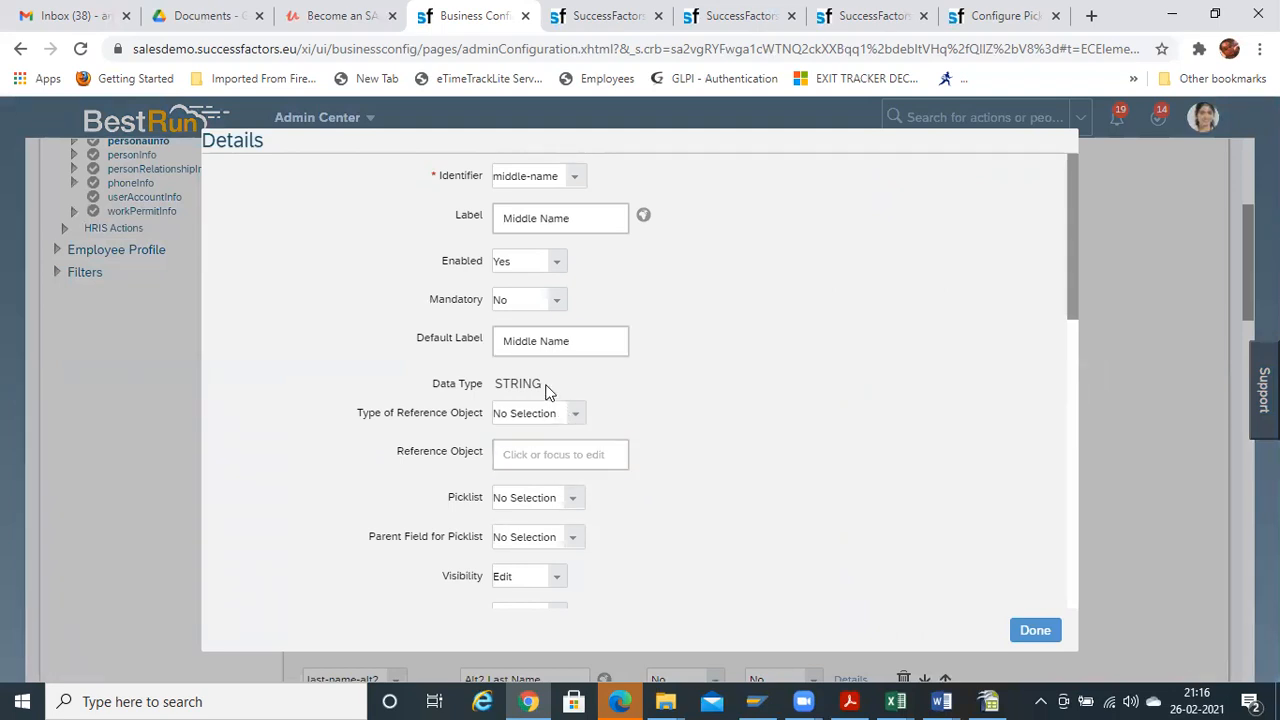
Review the middle-name Type of Reference Object and Picklist options unchanged, close Details, and scroll up
left_click(575, 415)
left_click(571, 500)
left_click(815, 531)
left_click(1036, 631)
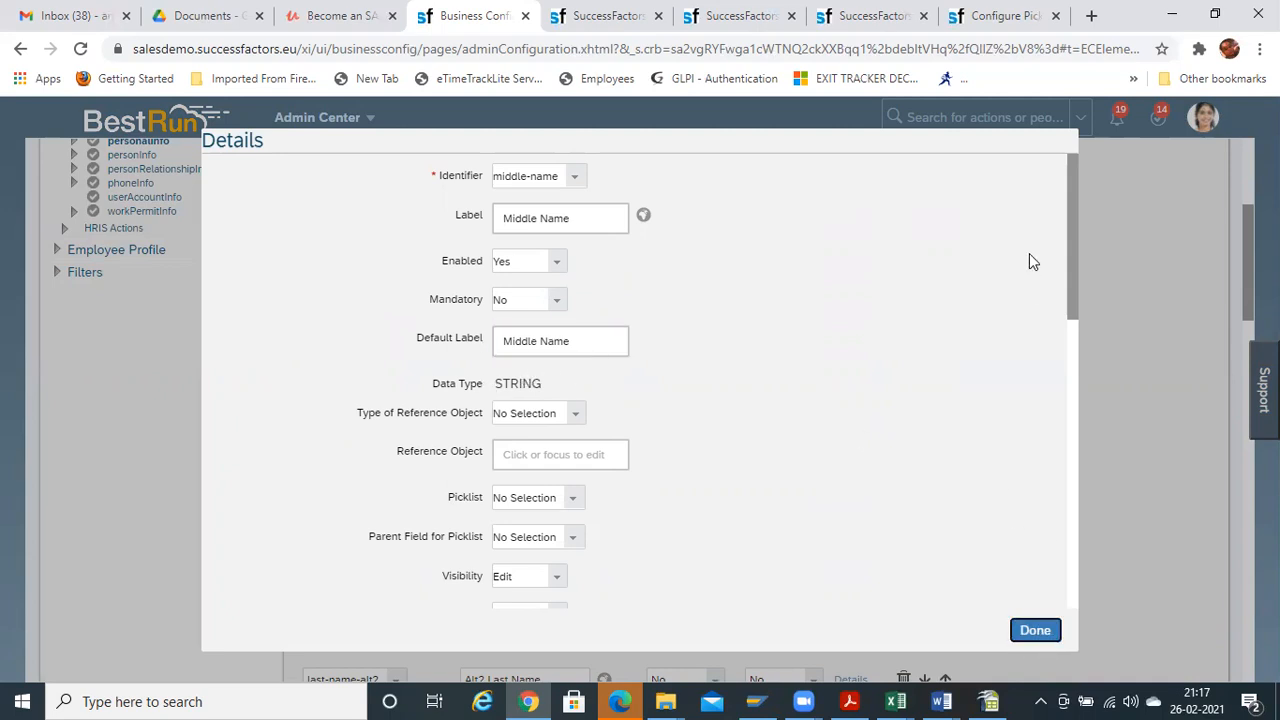
scroll(870, 330, "up", 3)
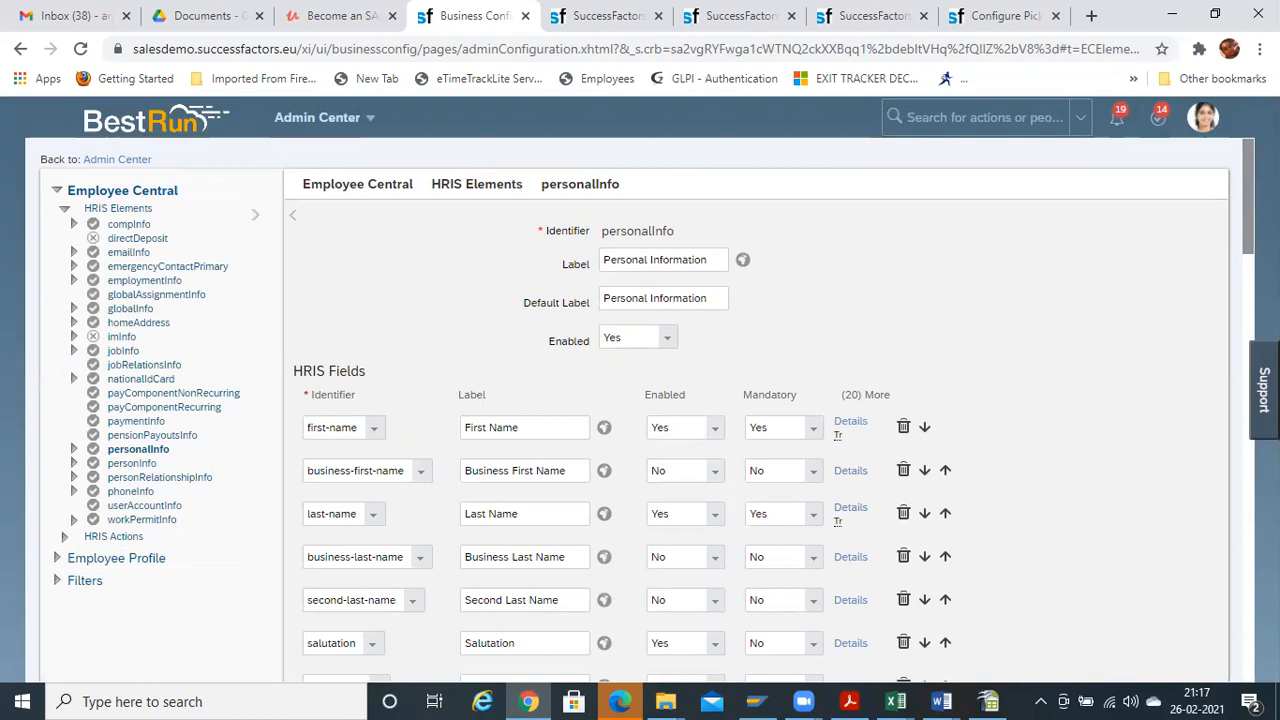
mouse_move(1247, 218)
left_mouse_down()
mouse_move(1236, 695)
mouse_move(1247, 205)
left_mouse_up()
Highlight 'Email Notification templates settings' in Online Trainings.pdf, then return to SuccessFactors
left_click(849, 701)
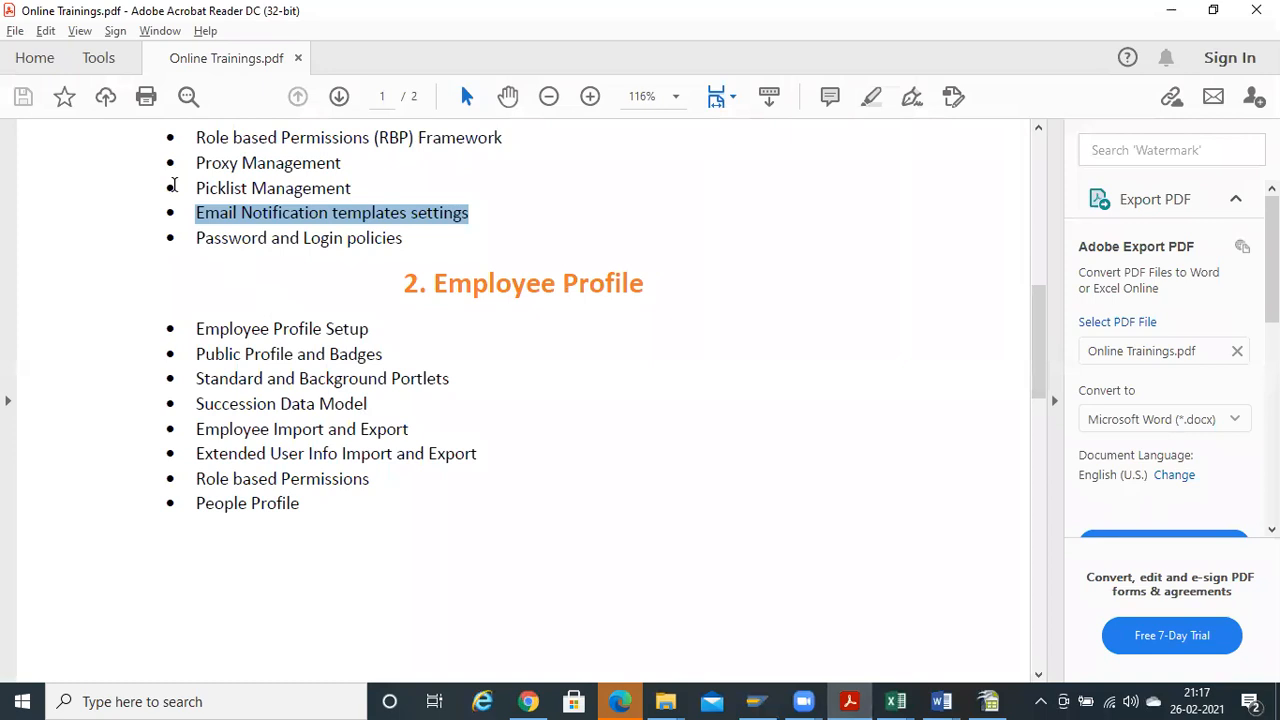
left_click(210, 212)
left_click_drag(198, 212, 476, 250)
key("alt+Tab")
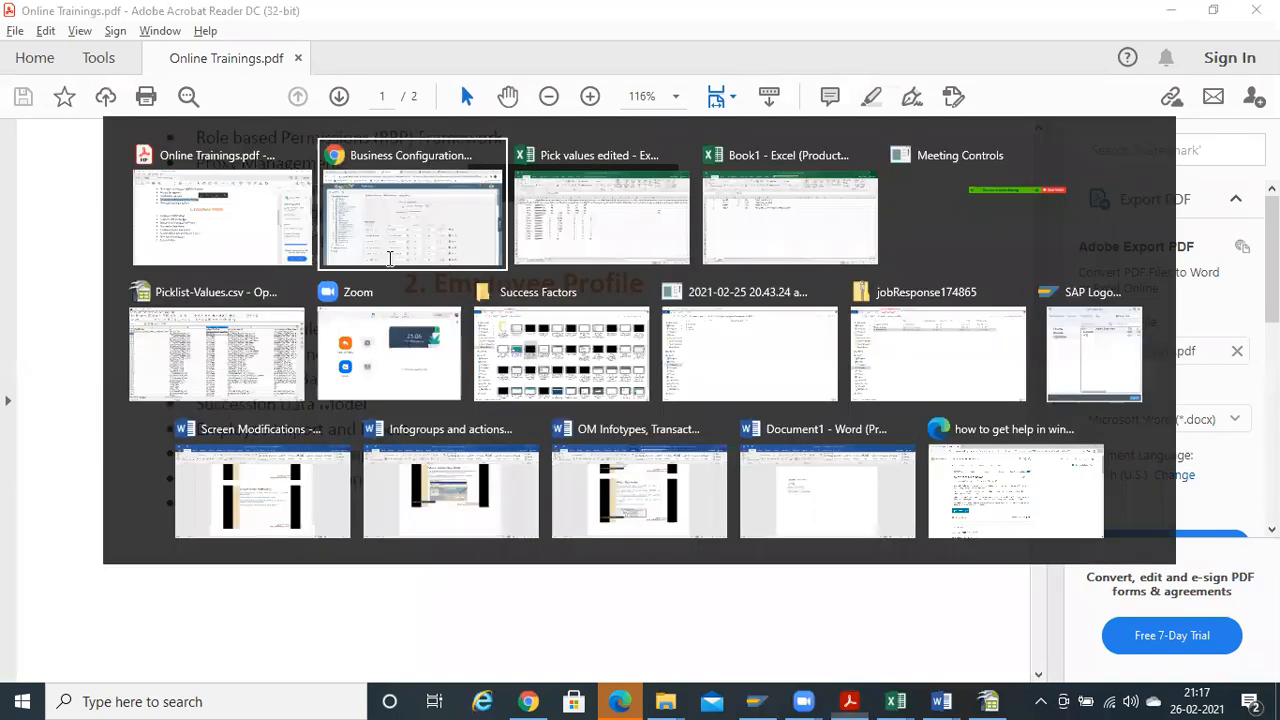
key("alt+Tab")
key("alt+Tab")
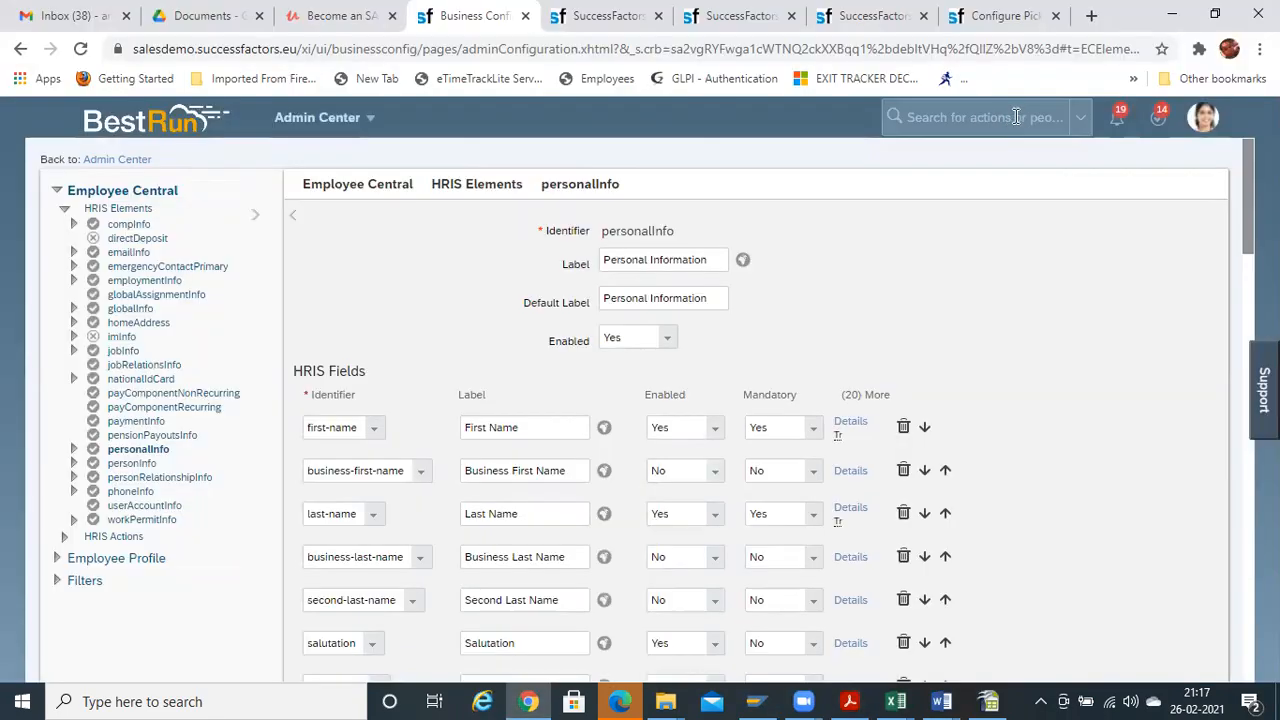
Search 'email notification', choose E-Mail Notification Templates Settings, and confirm leaving the unsaved page
left_click(995, 117)
type("email")
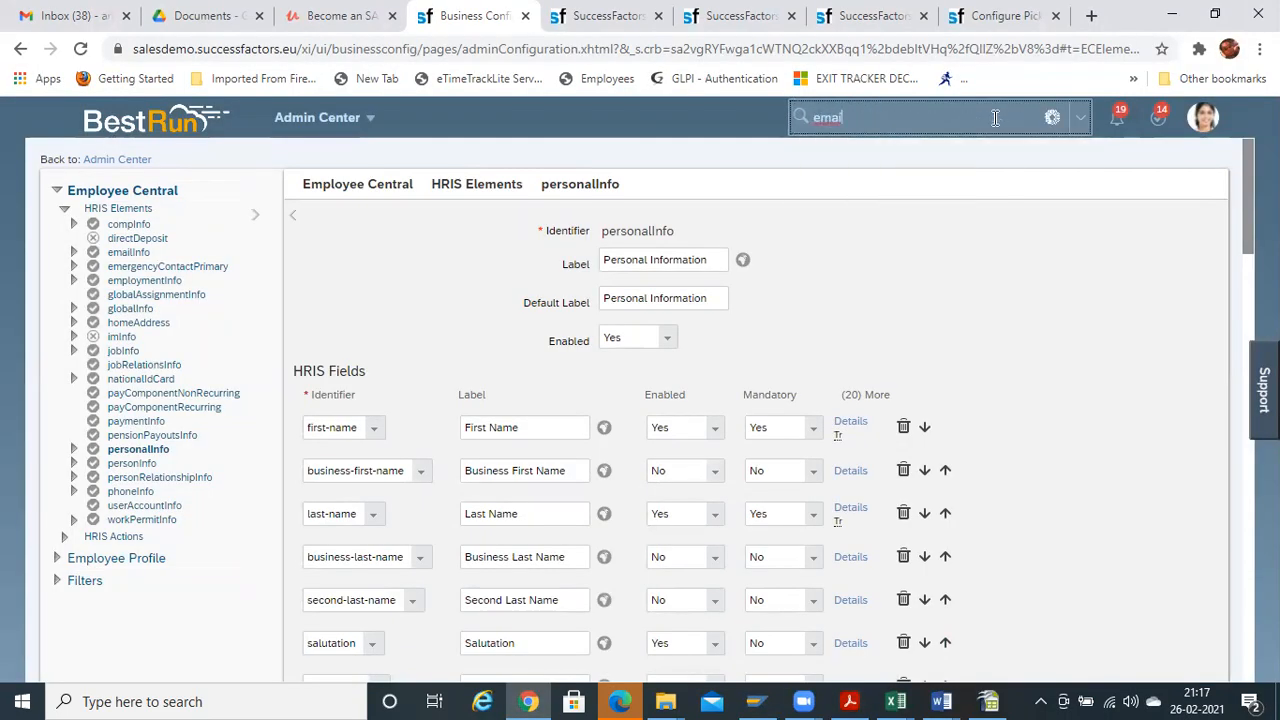
type(" not")
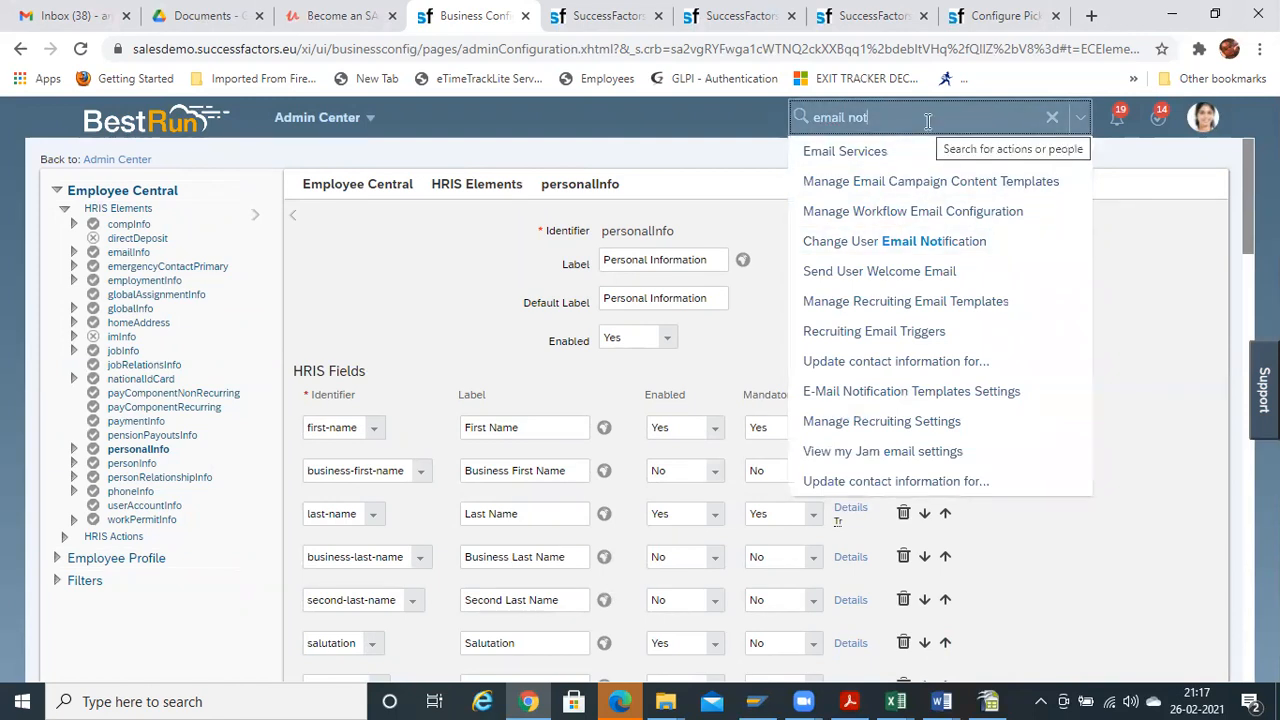
type("ification")
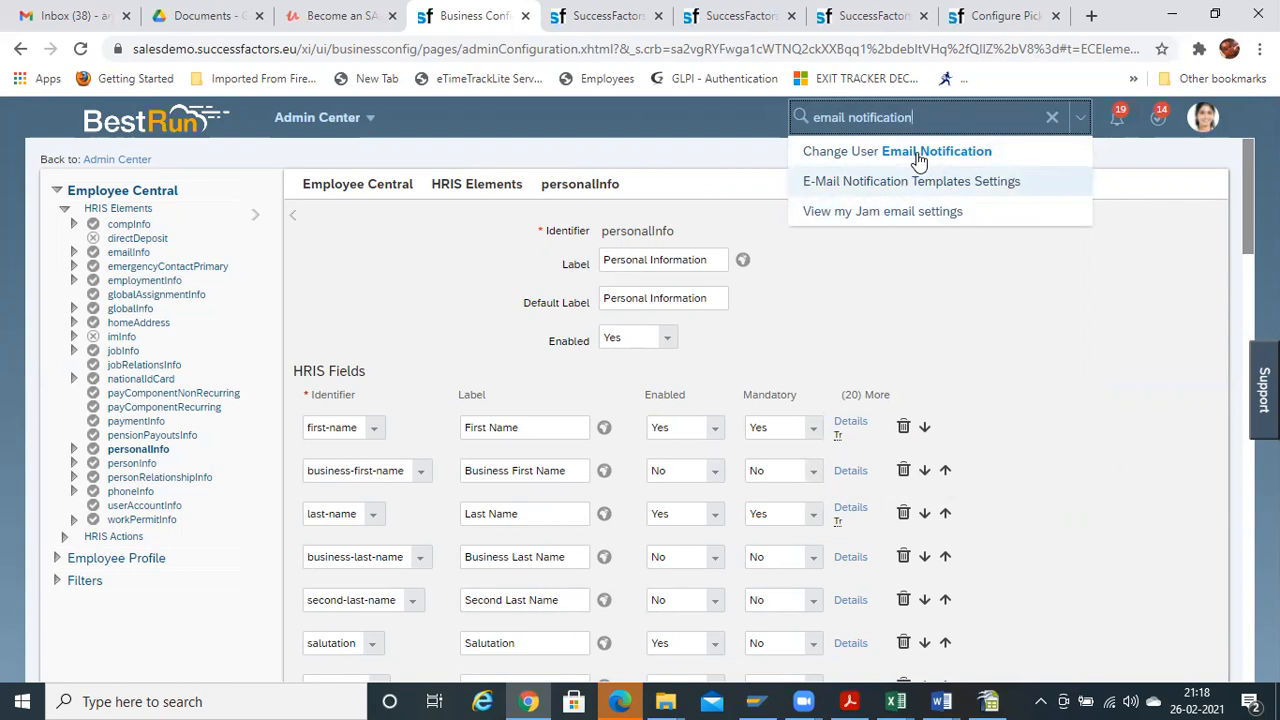
left_click(918, 160)
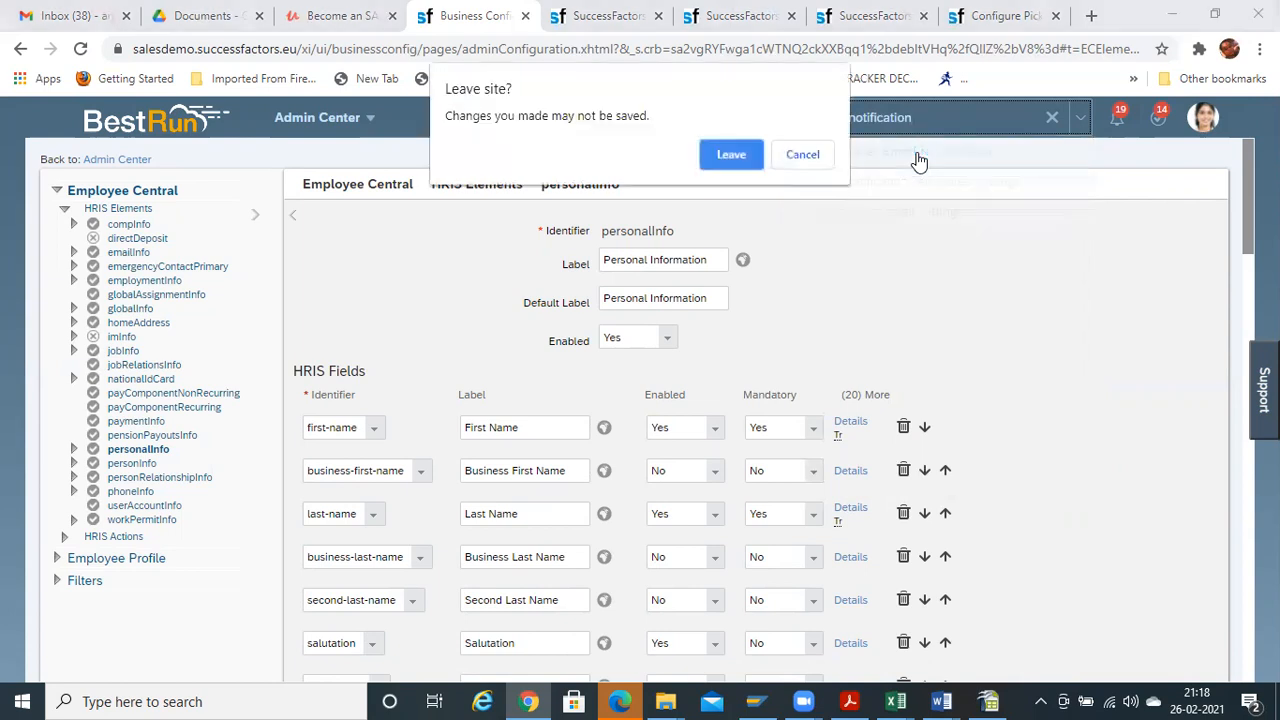
left_click(727, 155)
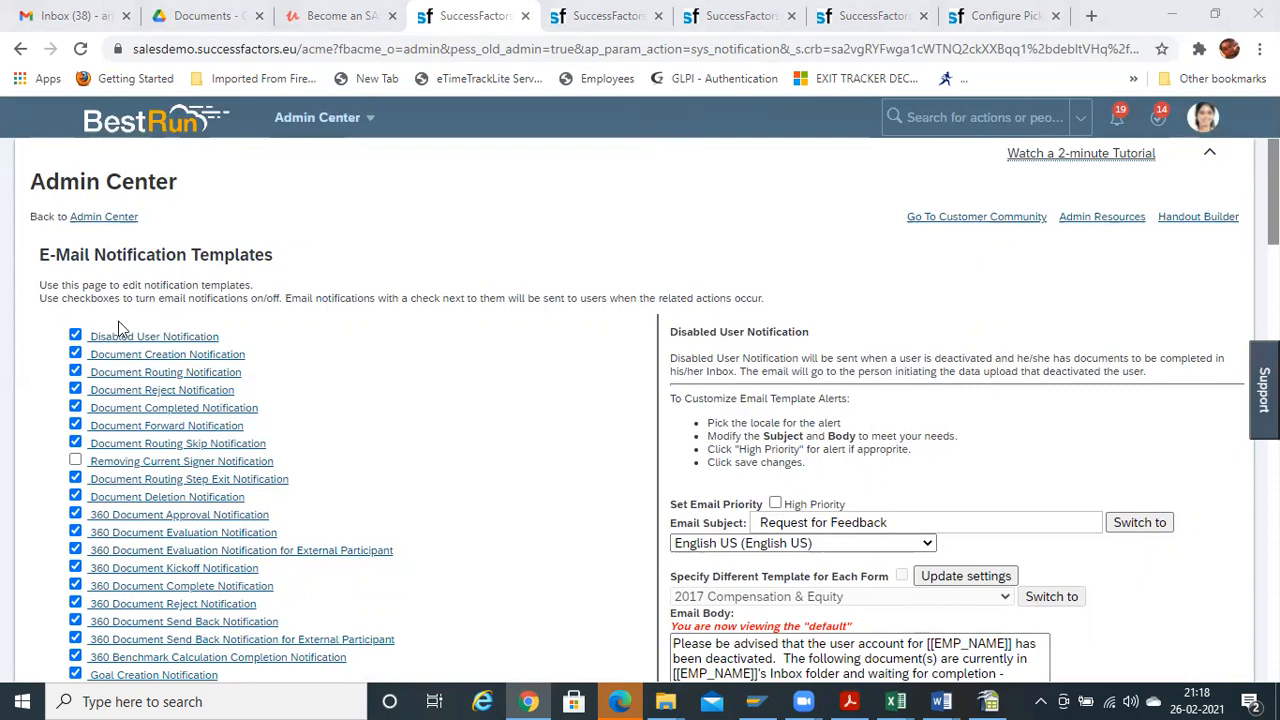
Scroll through the E-Mail Notification Templates checkbox list and back to the top
scroll(420, 426, "down", 15)
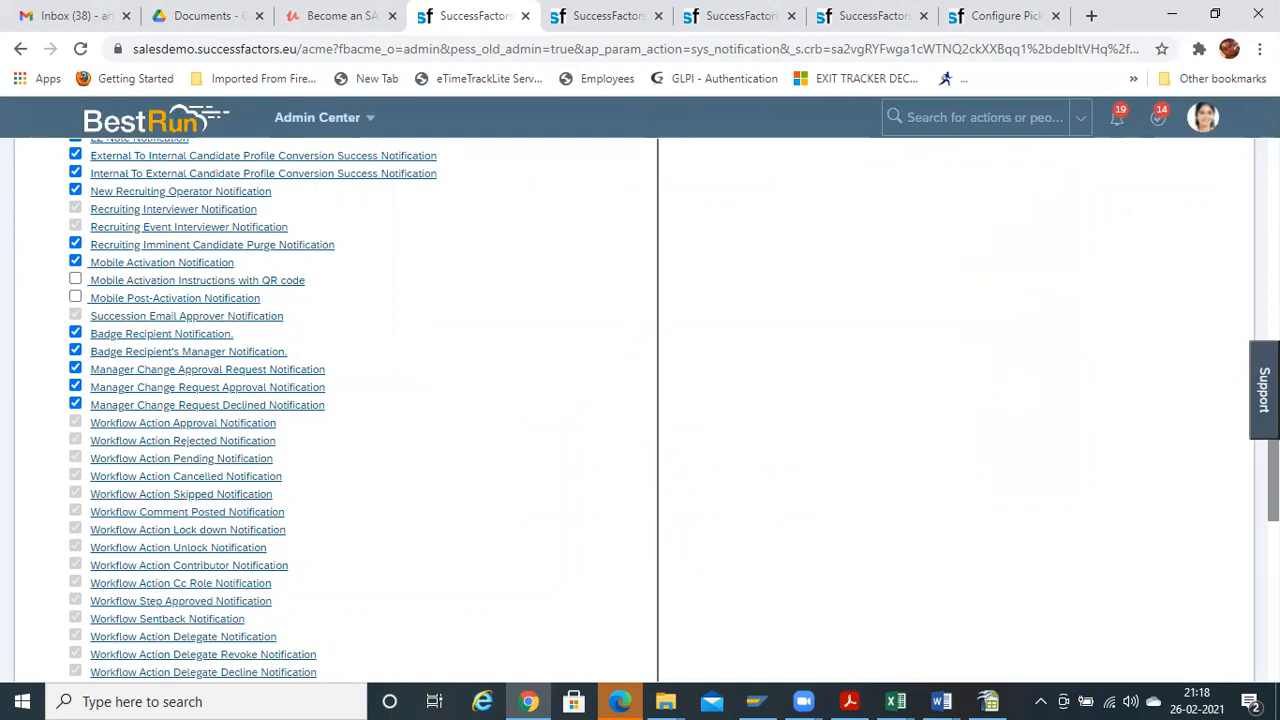
scroll(330, 410, "down", 5)
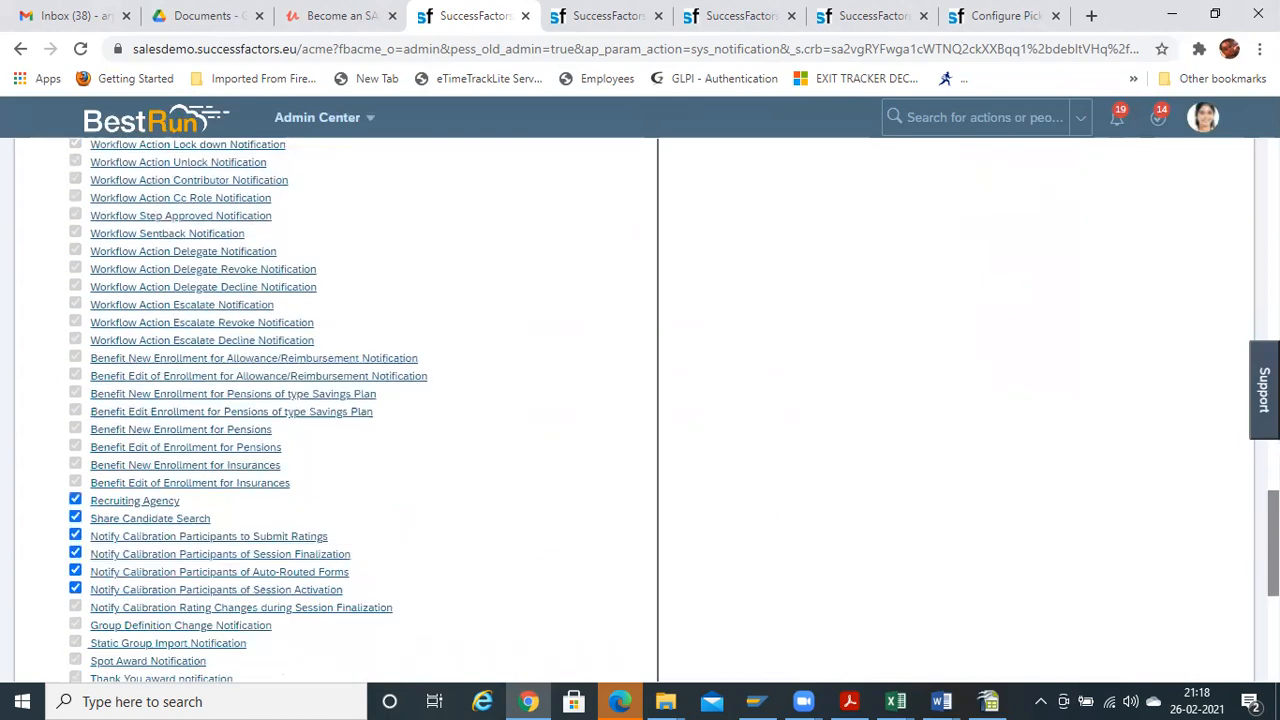
scroll(330, 410, "up", 10)
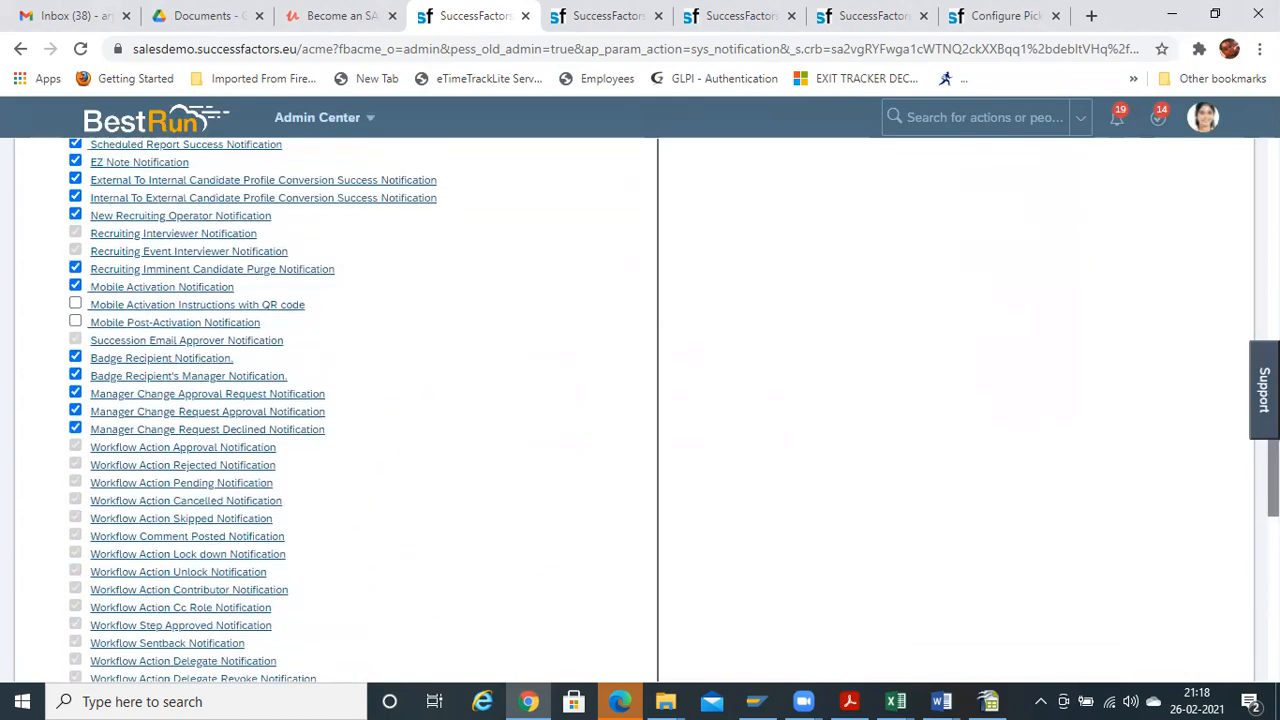
scroll(336, 366, "up", 3)
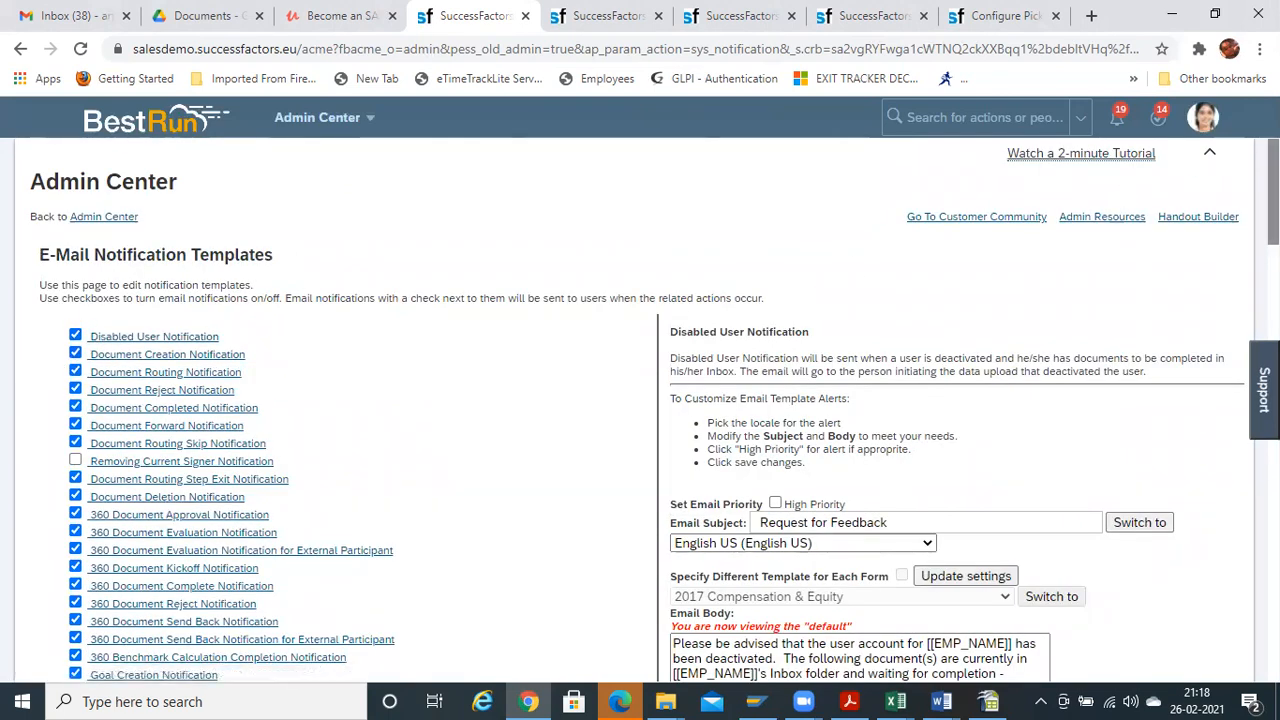
scroll(640, 410, "down", 3)
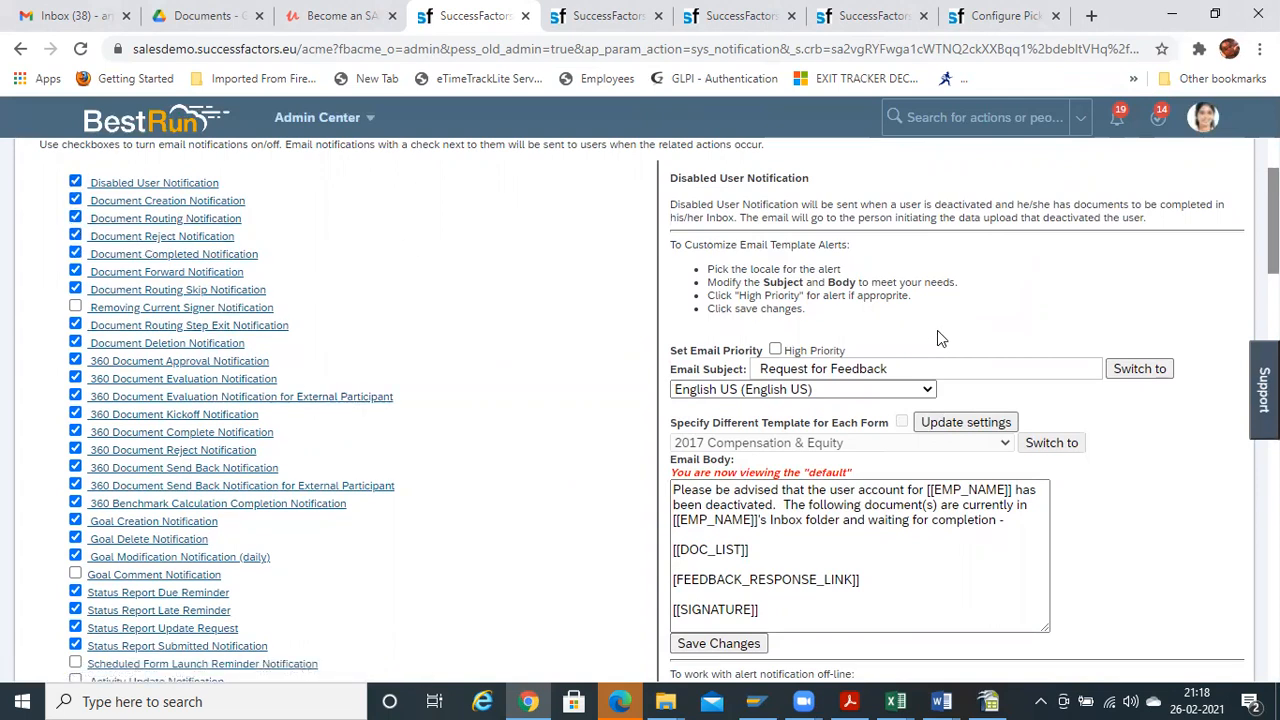
scroll(486, 309, "down", 2)
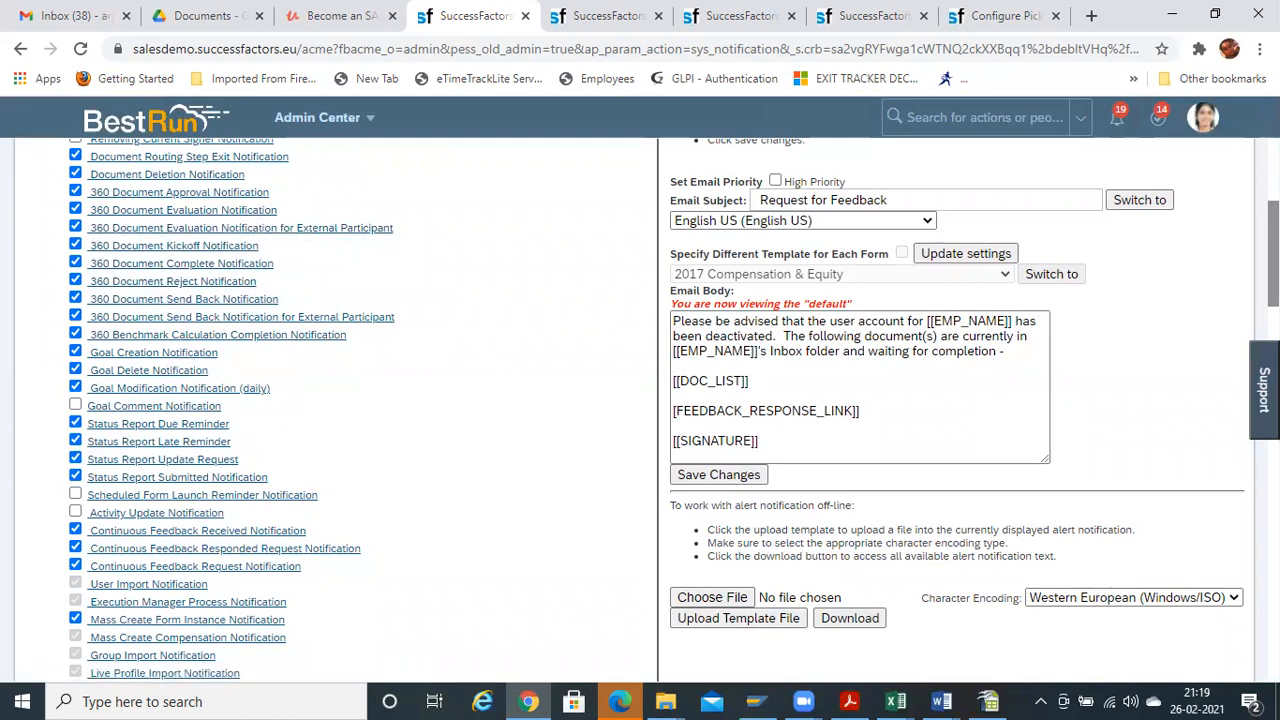
scroll(640, 410, "up", 3)
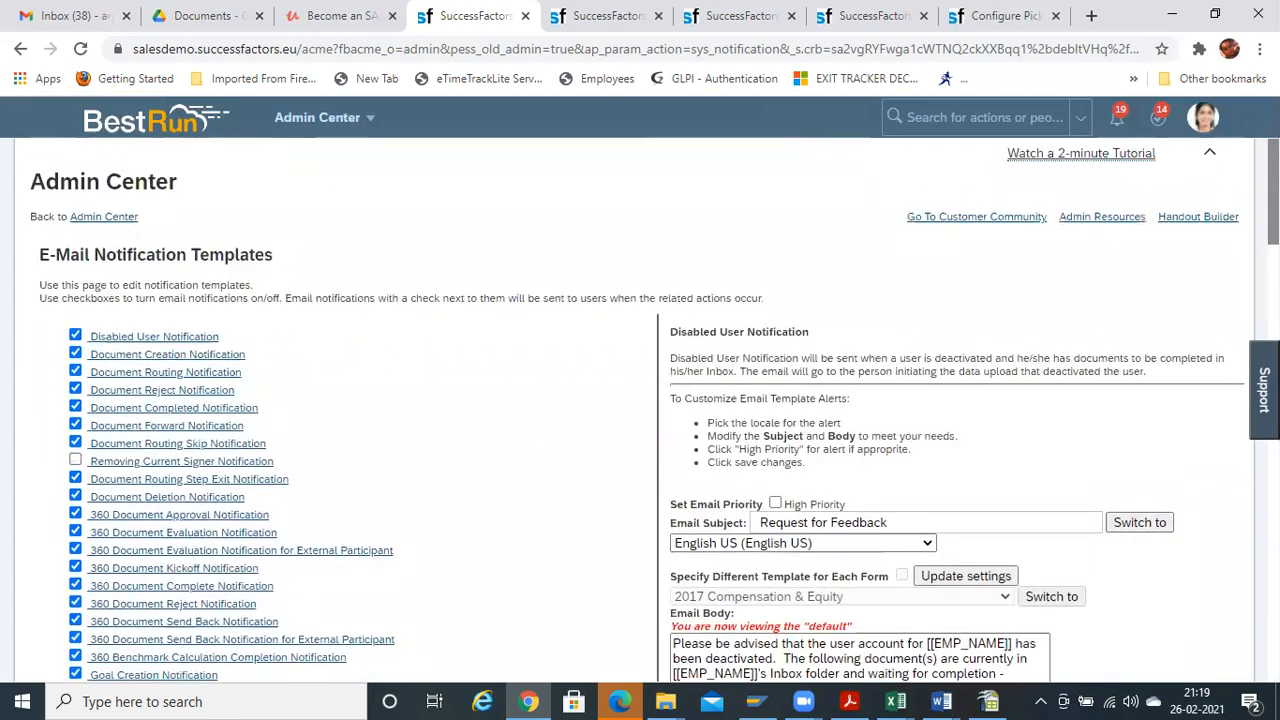
scroll(640, 410, "down", 3)
scroll(640, 410, "down", 10)
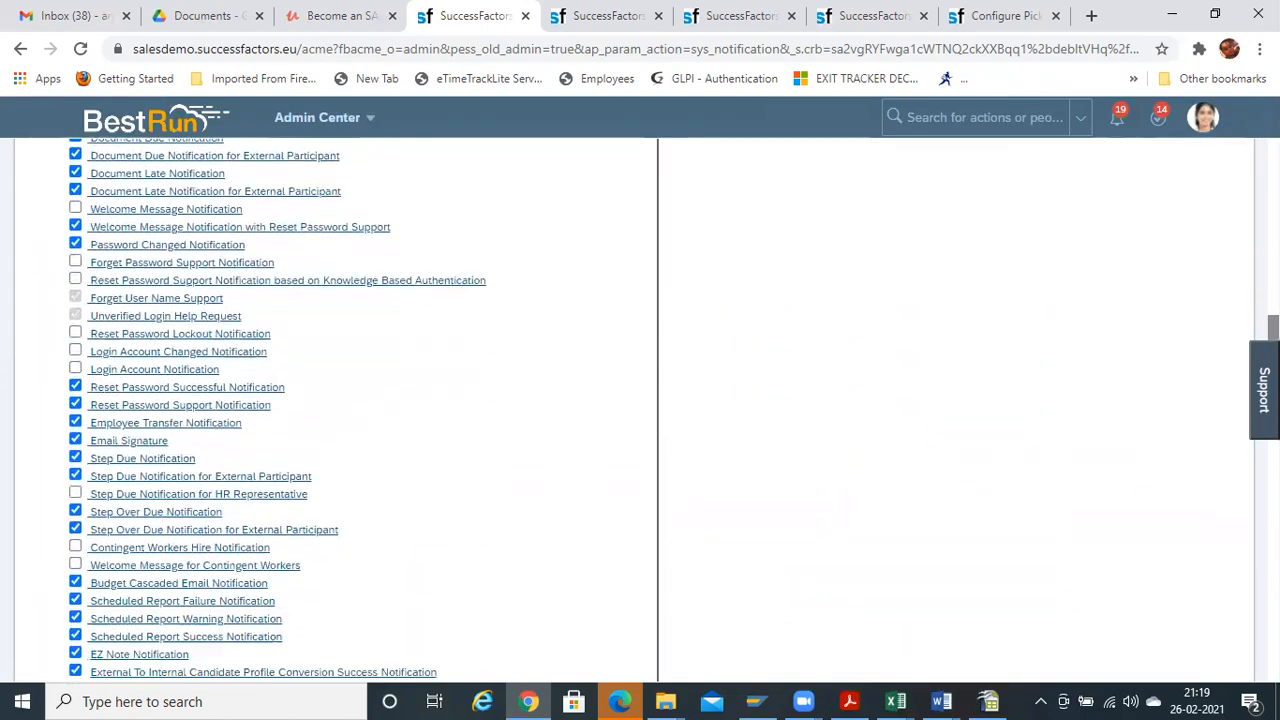
left_click_drag(1273, 420, 1273, 180)
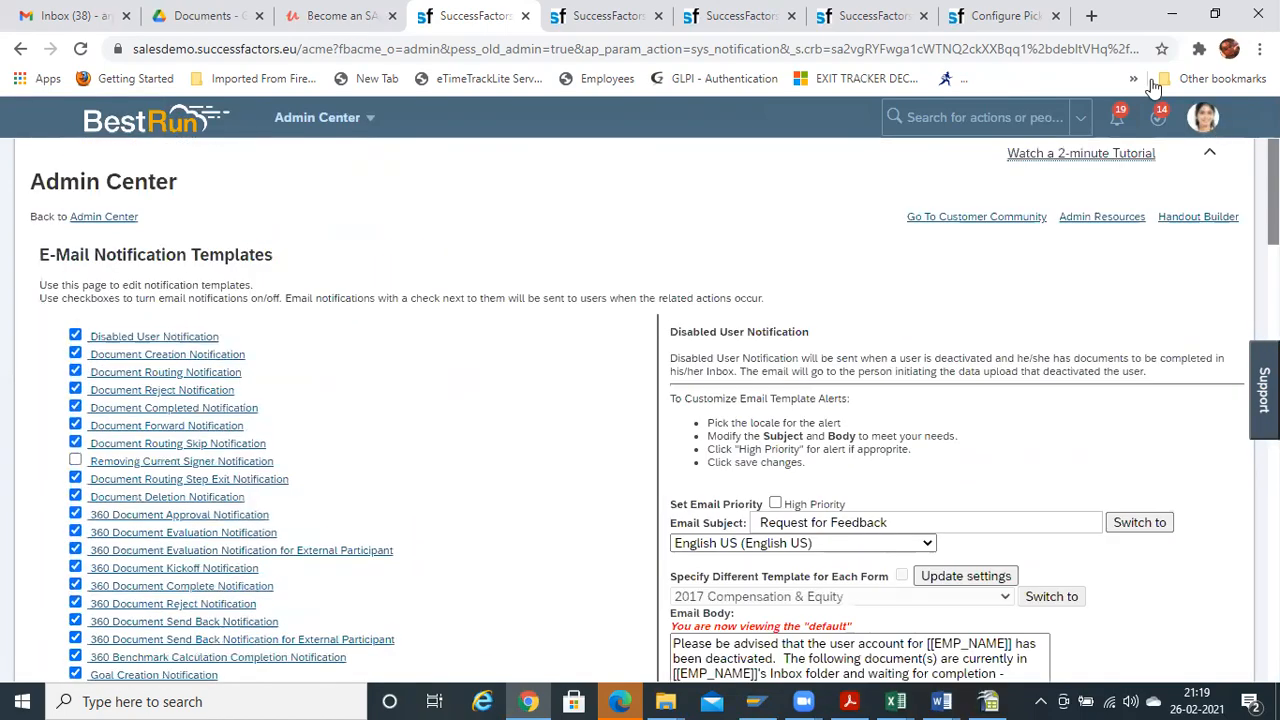
key("ctrl+f")
Find 'workflow' on the page and open the Workflow Action Approval Notification template
type("work")
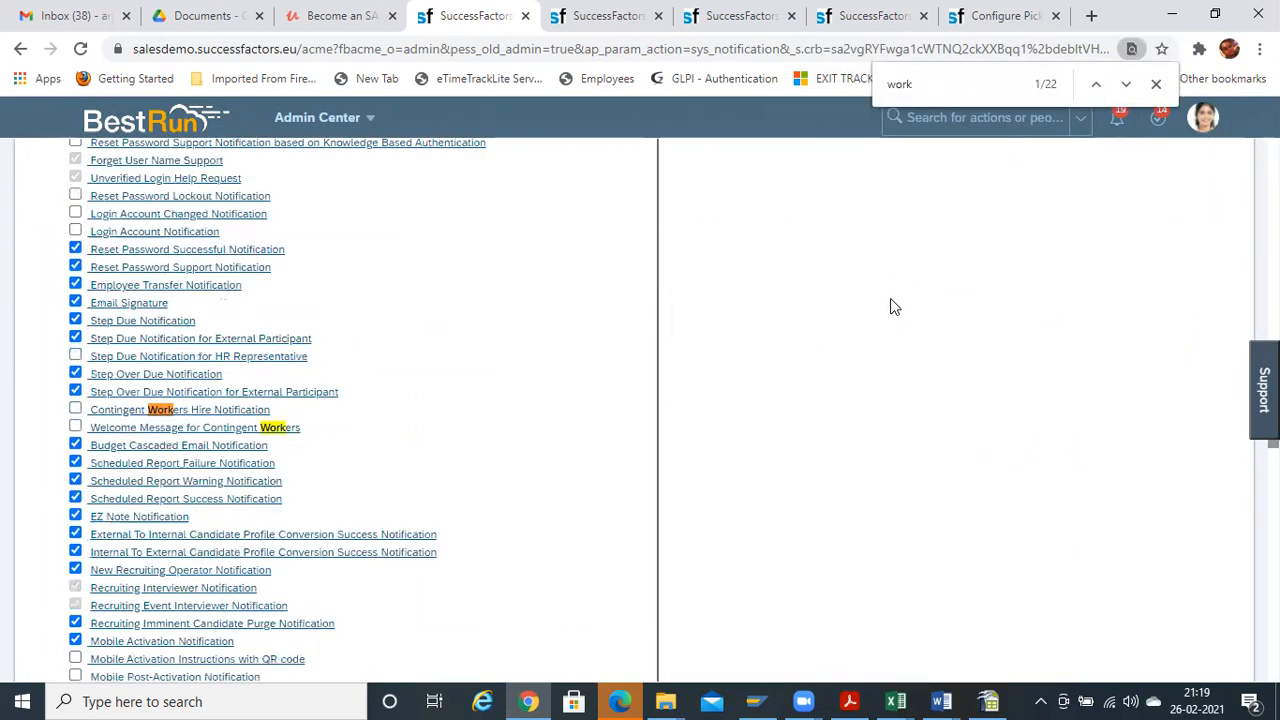
type("flow")
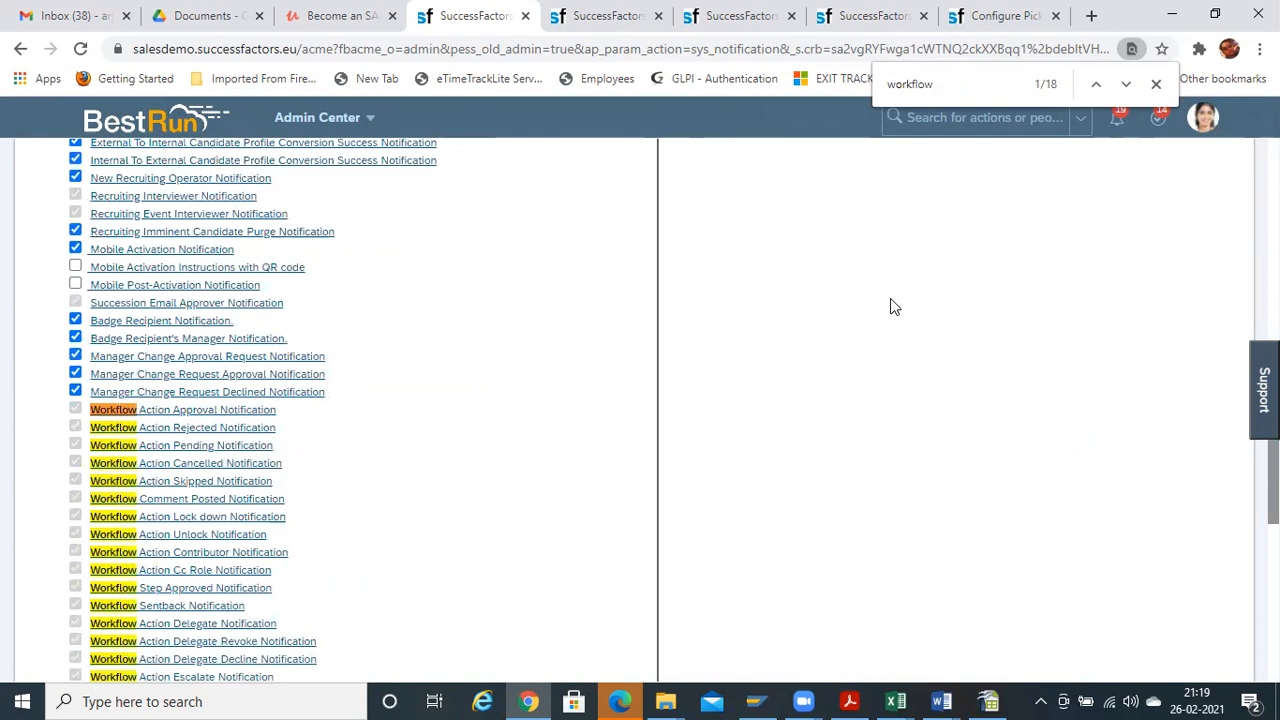
left_click(194, 411)
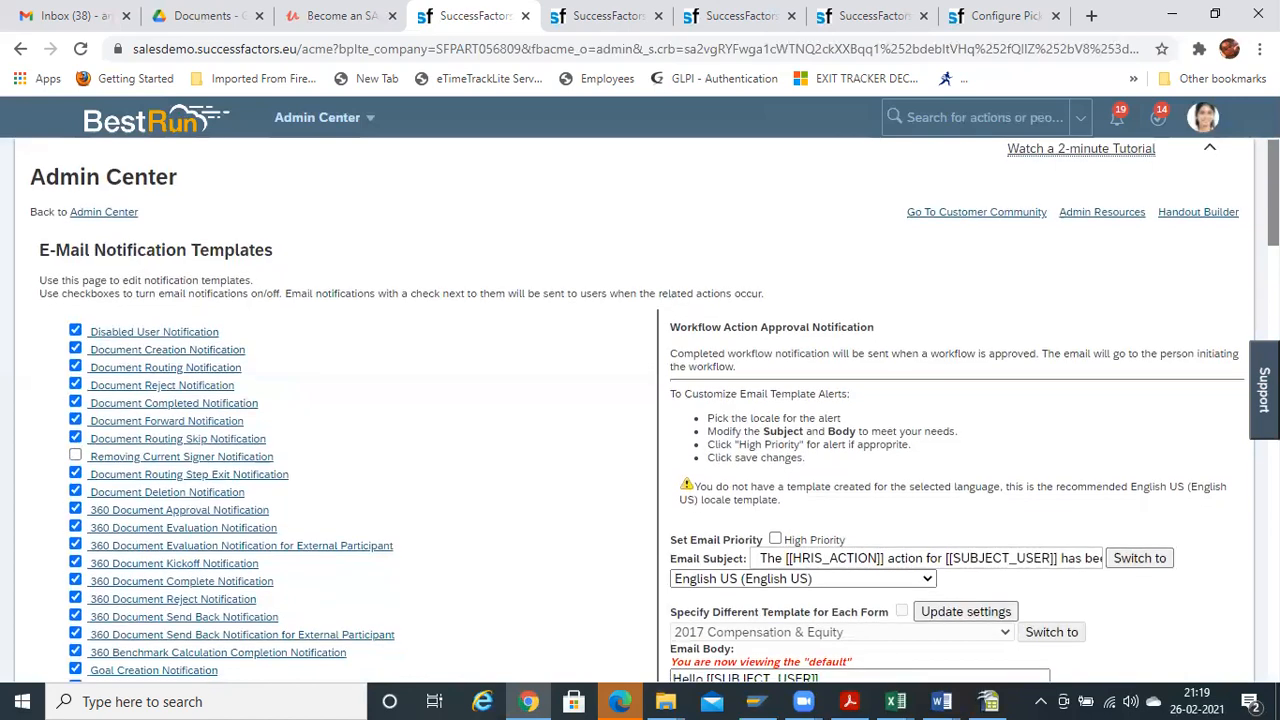
scroll(660, 410, "down", 1)
scroll(640, 410, "down", 1)
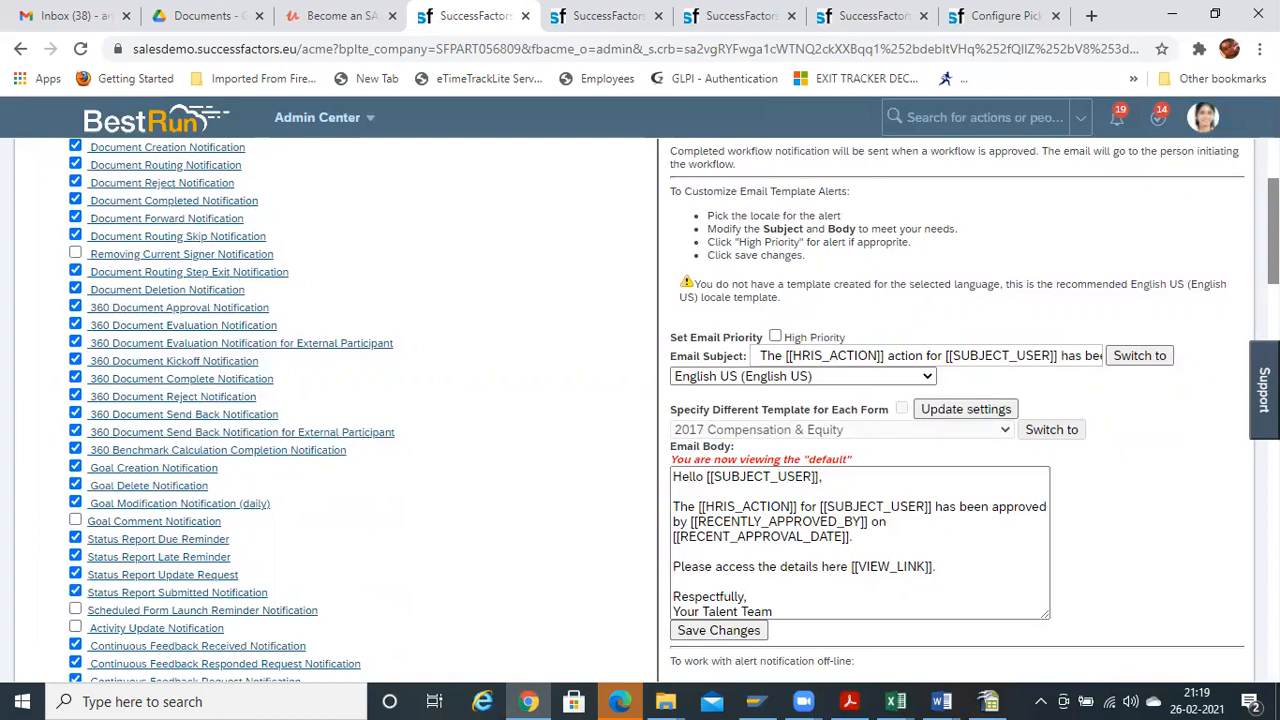
Select the whole Email Body text and its [[HRIS_ACTION]] placeholder to examine them
scroll(678, 311, "down", 2)
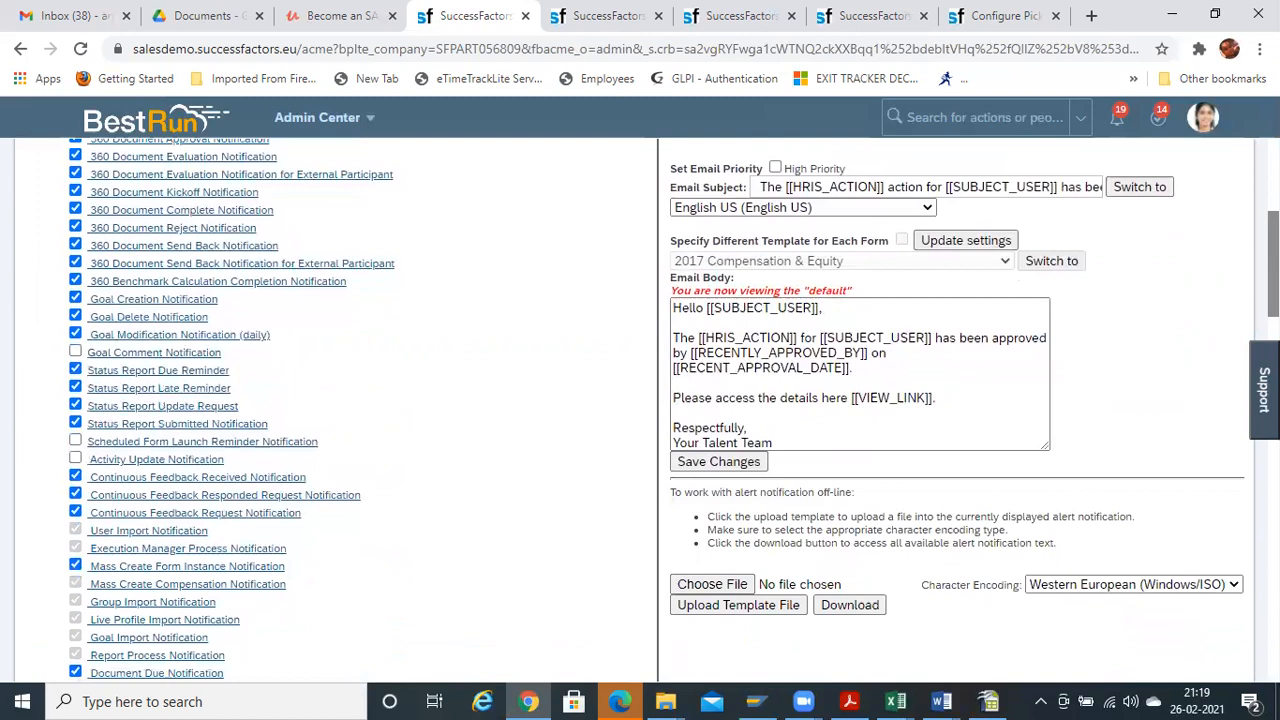
left_click_drag(674, 308, 882, 438)
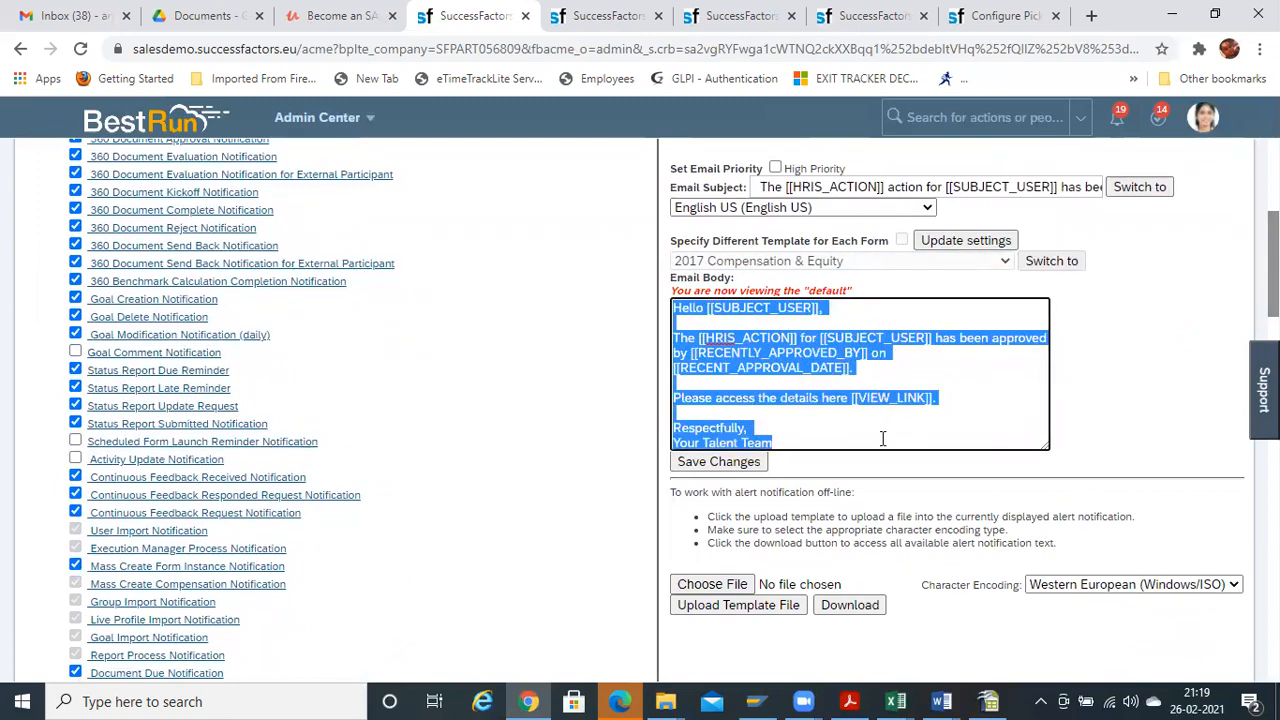
left_click(882, 438)
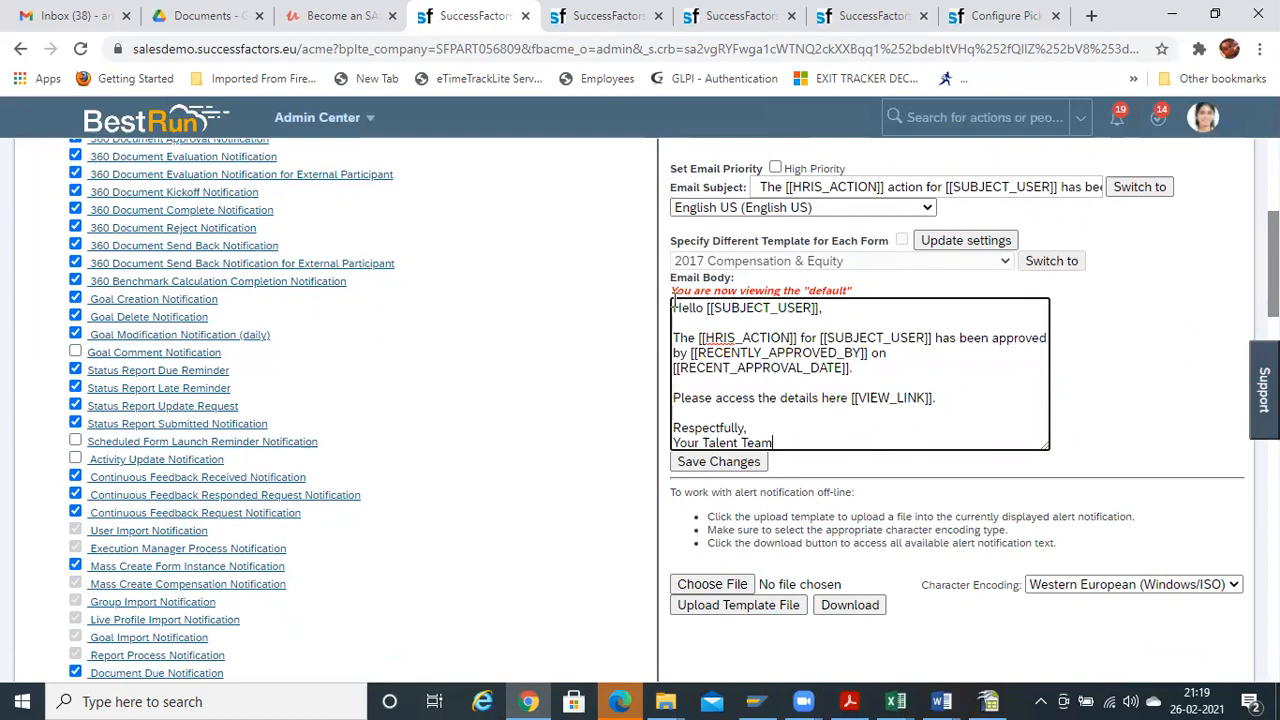
left_click_drag(672, 308, 848, 438)
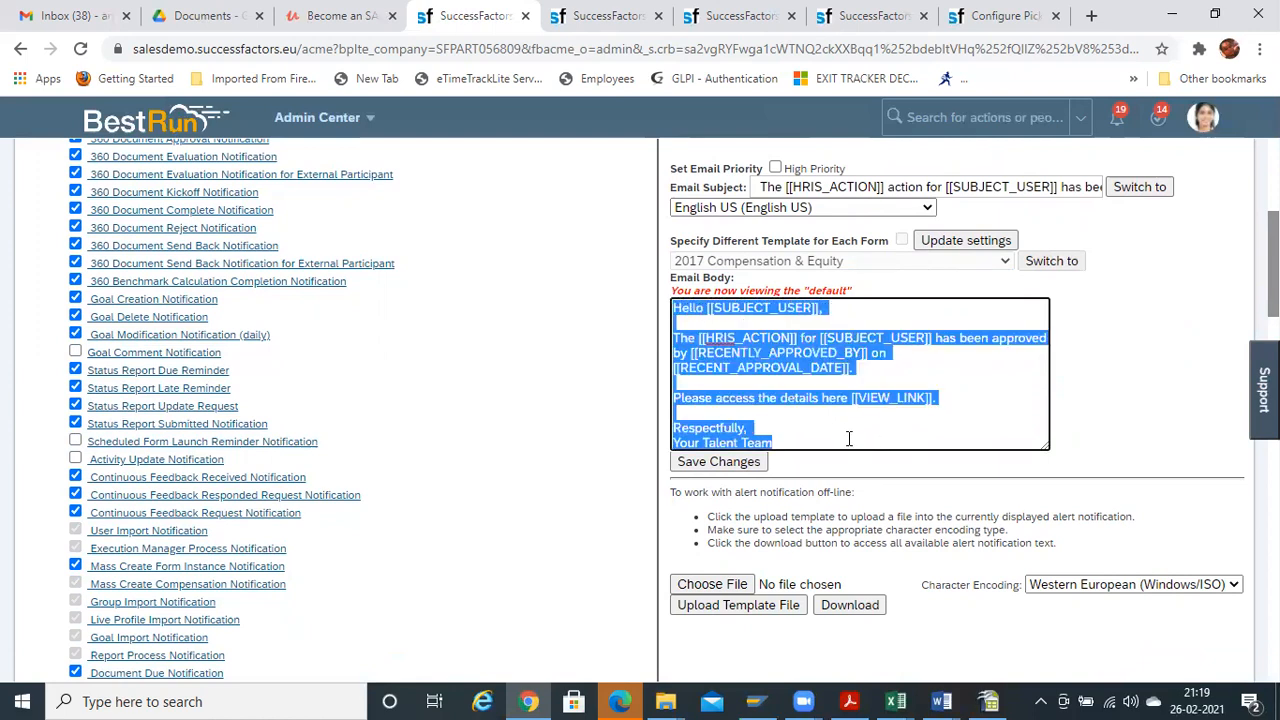
left_click(731, 338)
left_click_drag(698, 338, 798, 338)
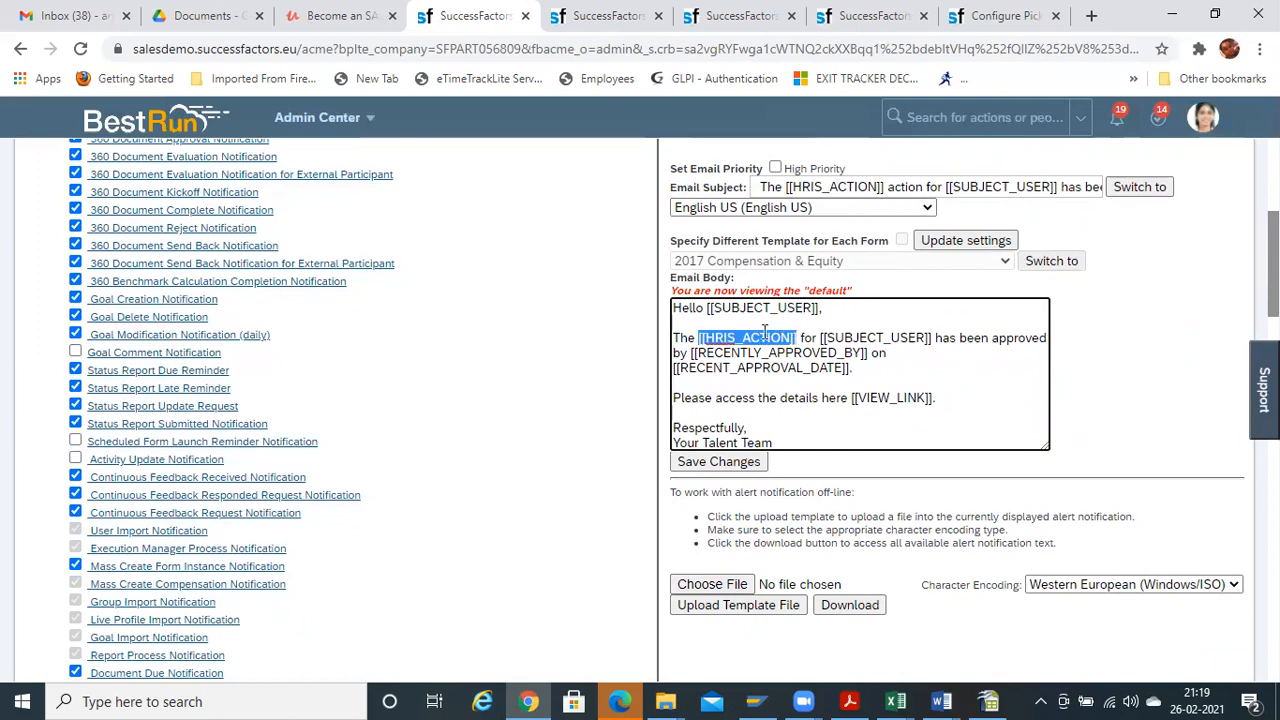
left_click(803, 366)
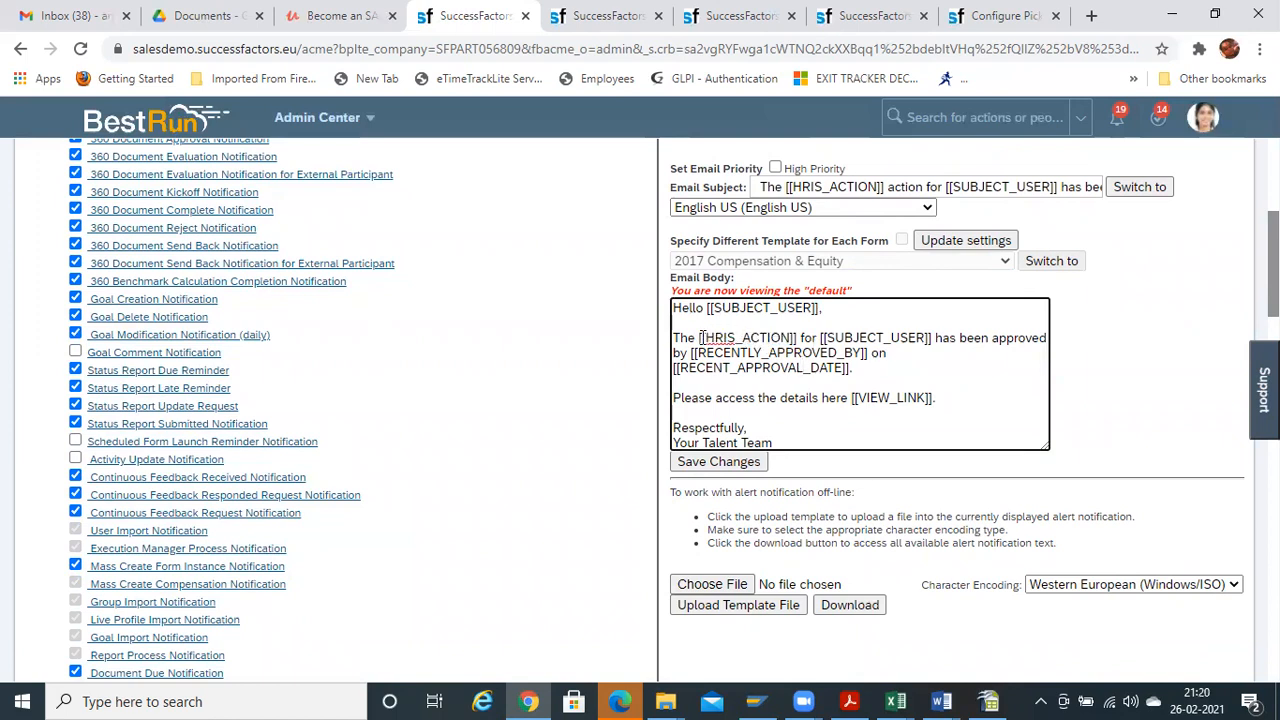
mouse_move(699, 338)
left_mouse_down()
mouse_move(795, 338)
mouse_move(675, 338)
mouse_move(699, 338)
left_mouse_up()
left_click(725, 370)
left_click_drag(698, 340, 796, 338)
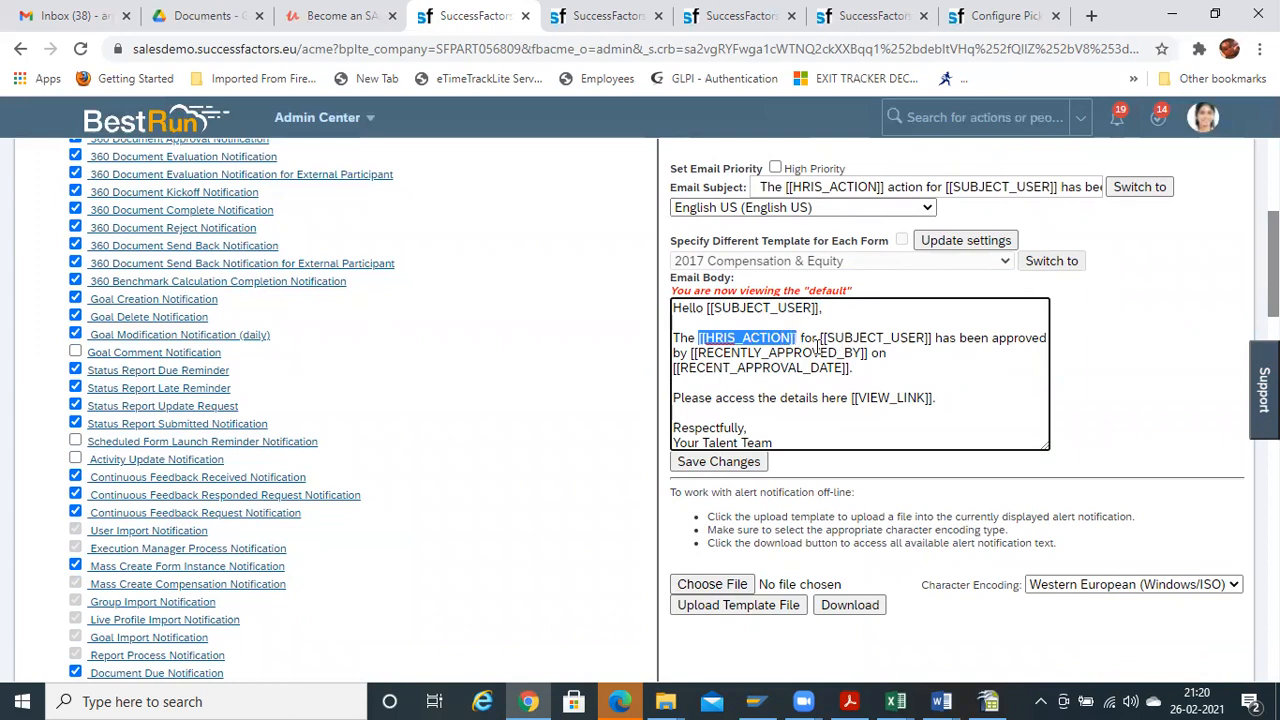
left_click(820, 341)
Highlight the 'has been approved by [[RECENTLY_APPROVED_BY]]' phrase in the Email Body
left_click(706, 341)
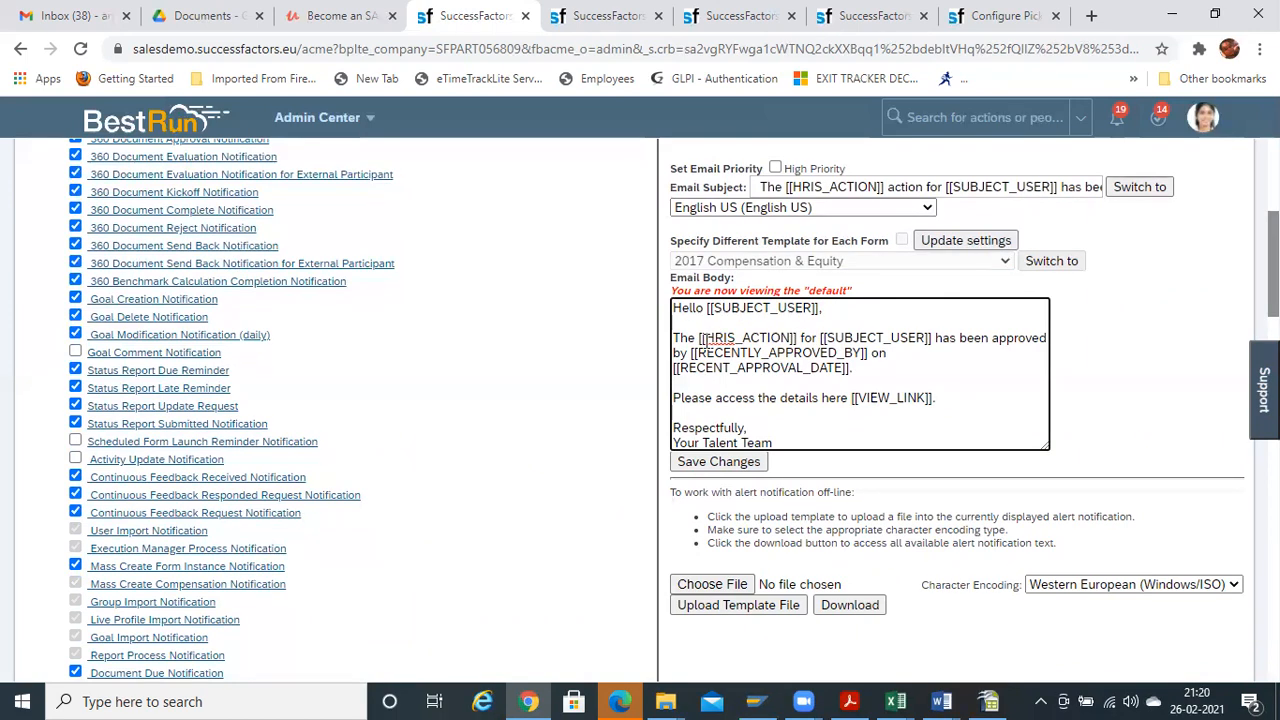
left_click_drag(940, 336, 707, 360)
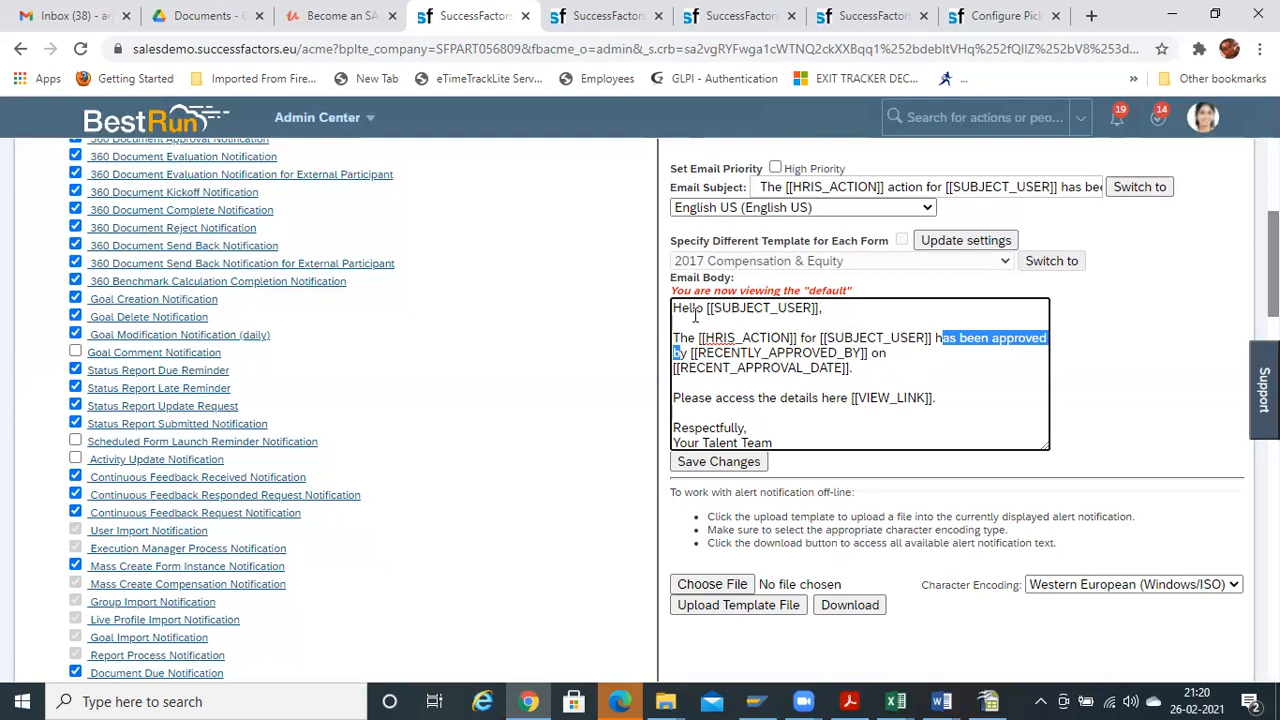
left_click_drag(674, 307, 802, 437)
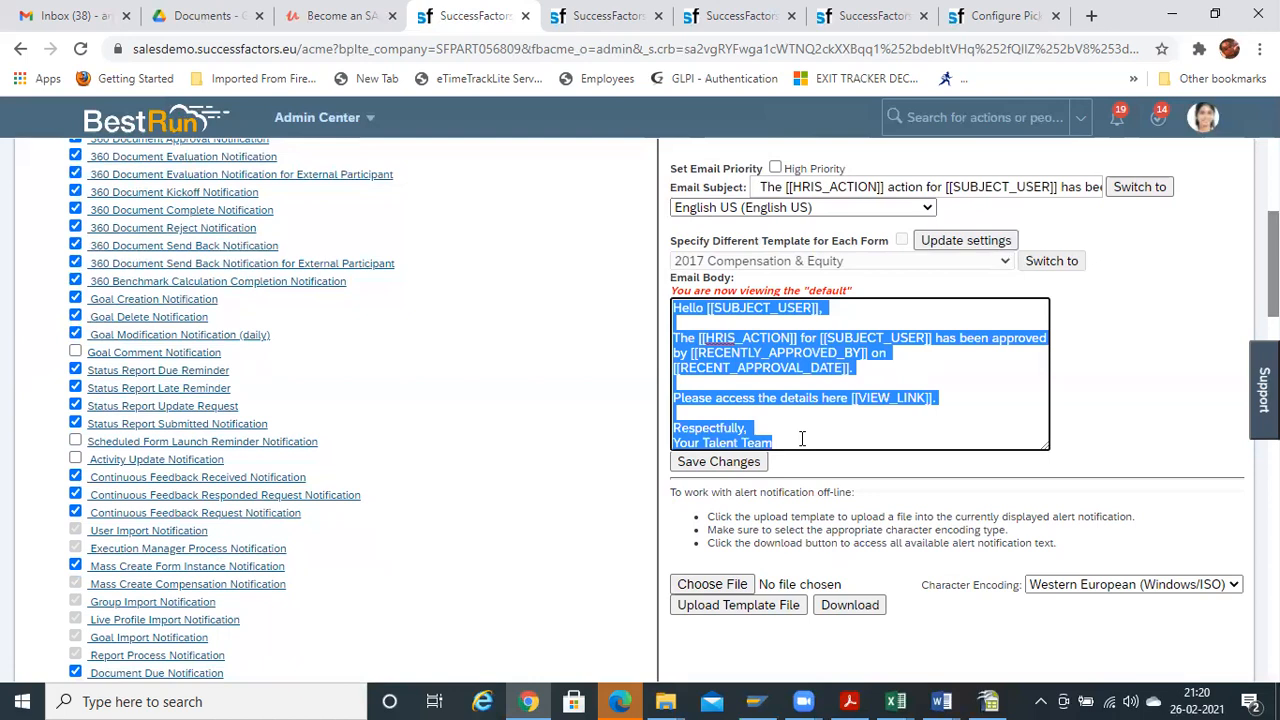
left_click(802, 437)
left_click_drag(674, 307, 789, 440)
left_click(770, 367)
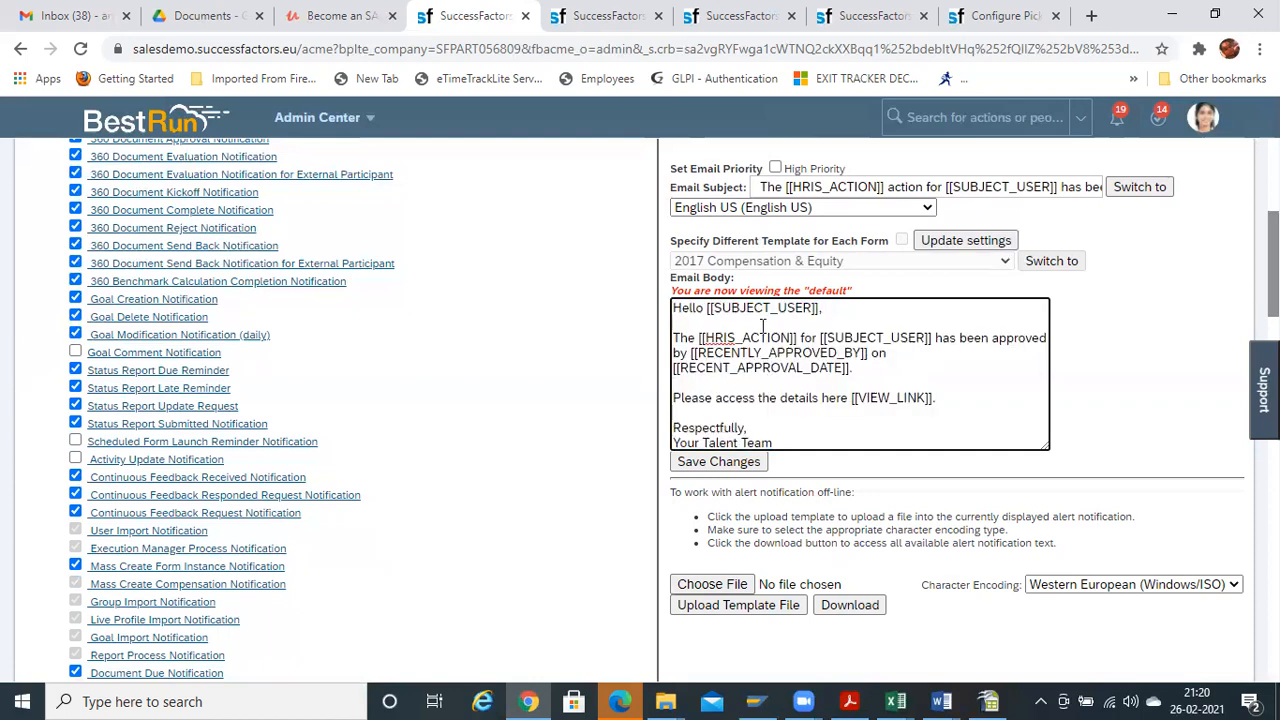
double_click(803, 338)
left_click_drag(936, 338, 843, 353)
left_click(884, 358)
Download the template as the EMPFILE_WorkflowNotification_COMPLETED zip and open its text file
left_click(847, 608)
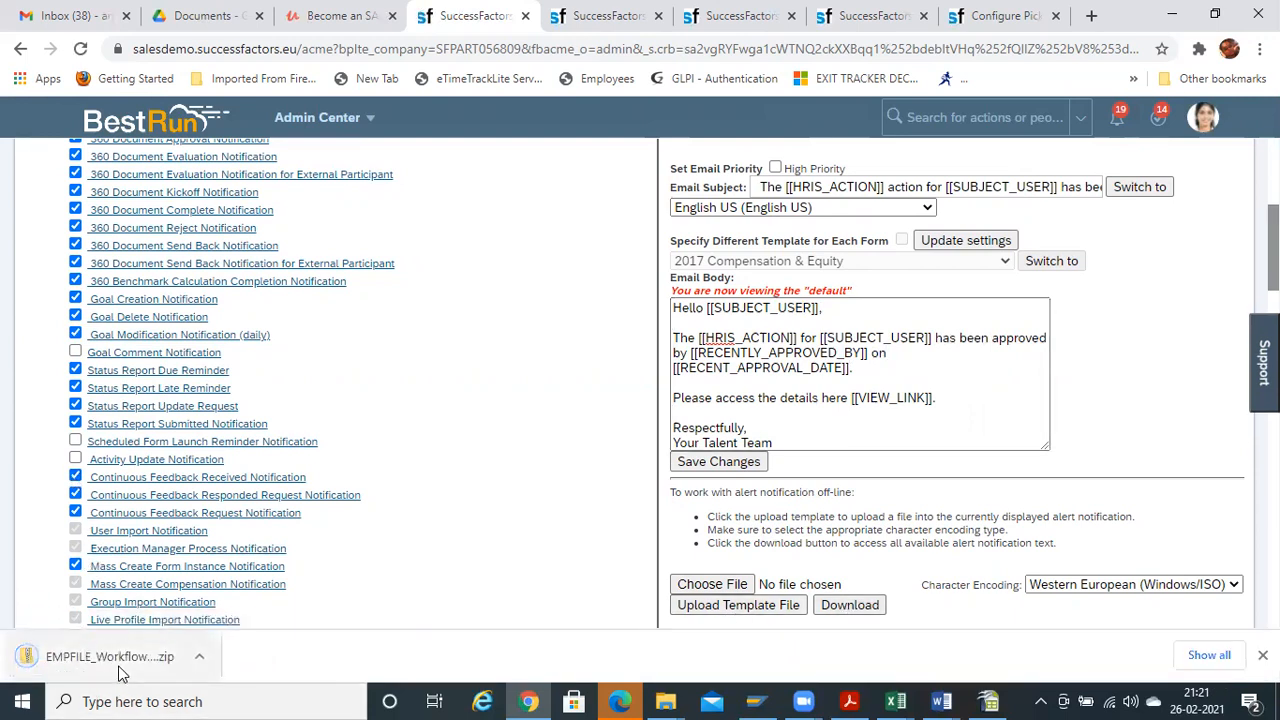
left_click(105, 660)
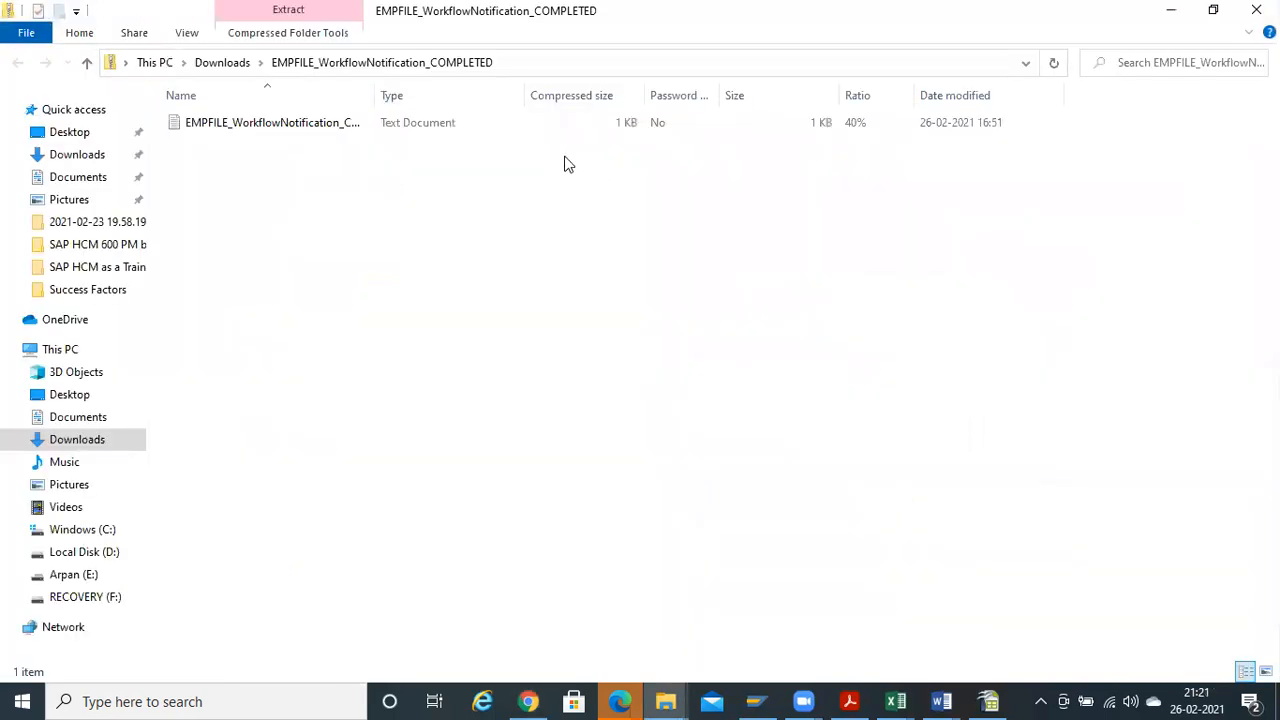
left_click(240, 141)
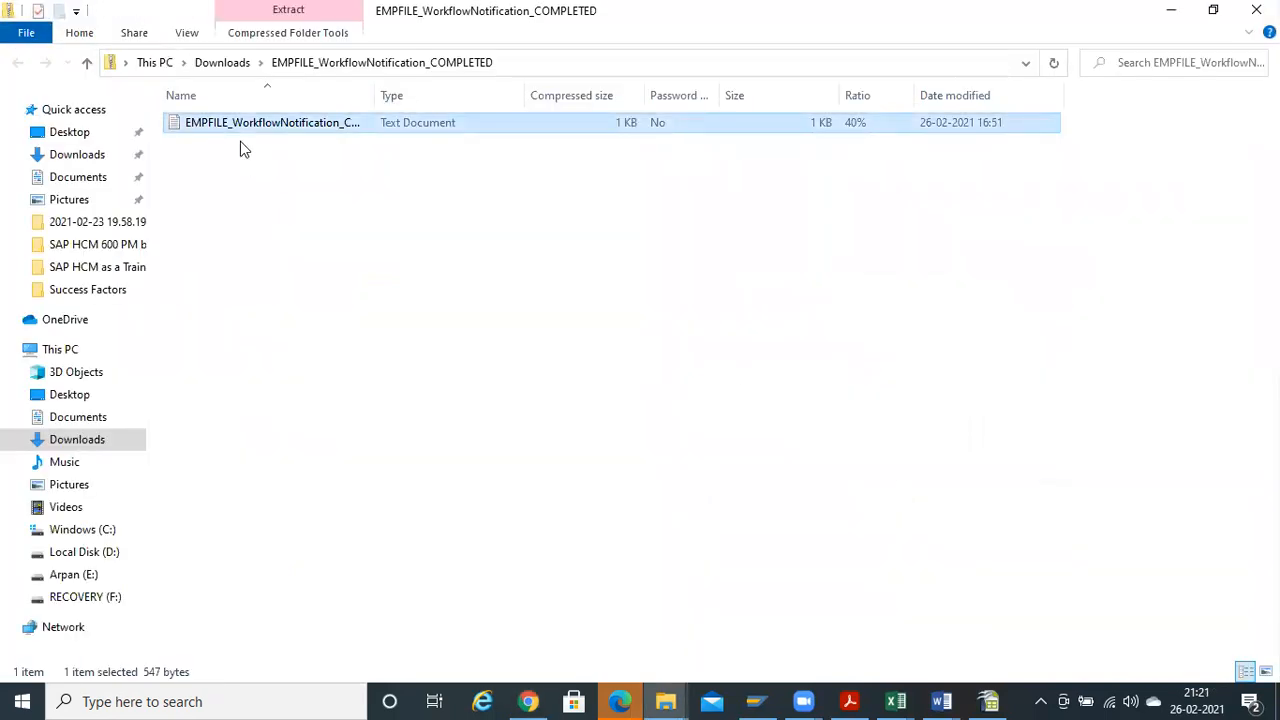
double_click(240, 141)
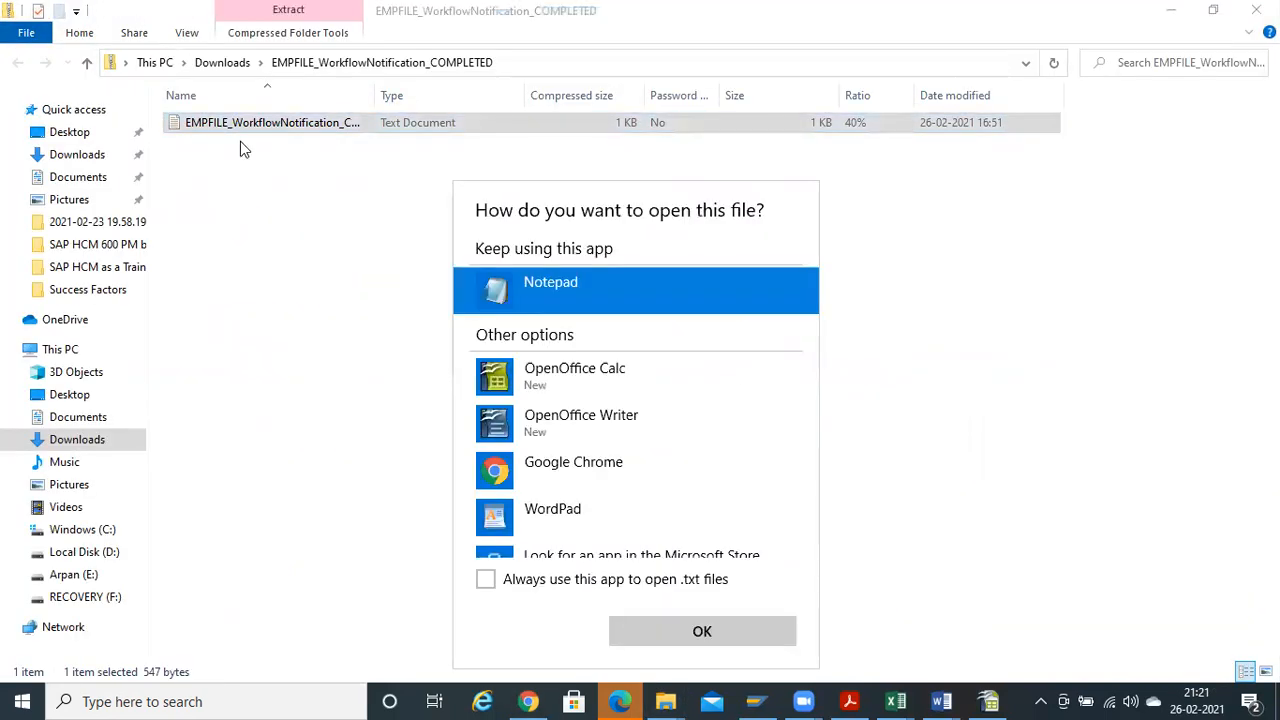
Open the template in Notepad, highlight 'has been approved' in the XML subject, then close it
left_click(738, 632)
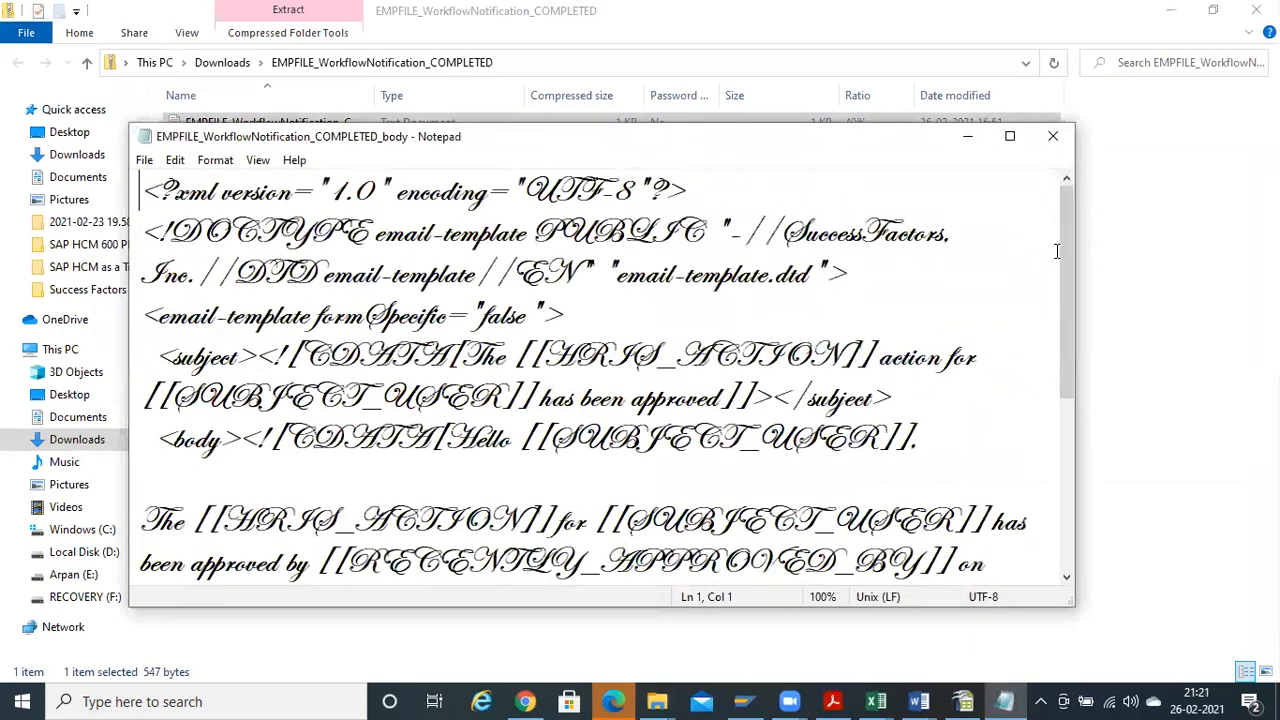
left_click_drag(1065, 278, 1076, 118)
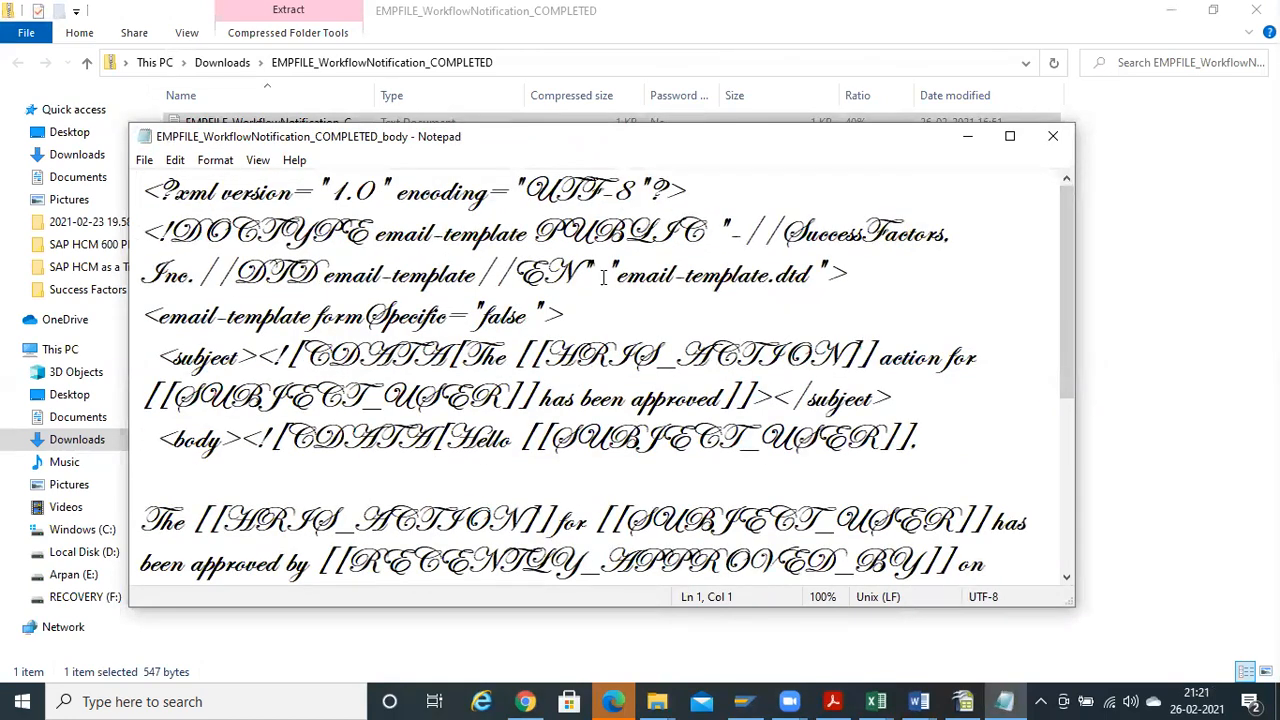
left_click_drag(140, 357, 785, 442)
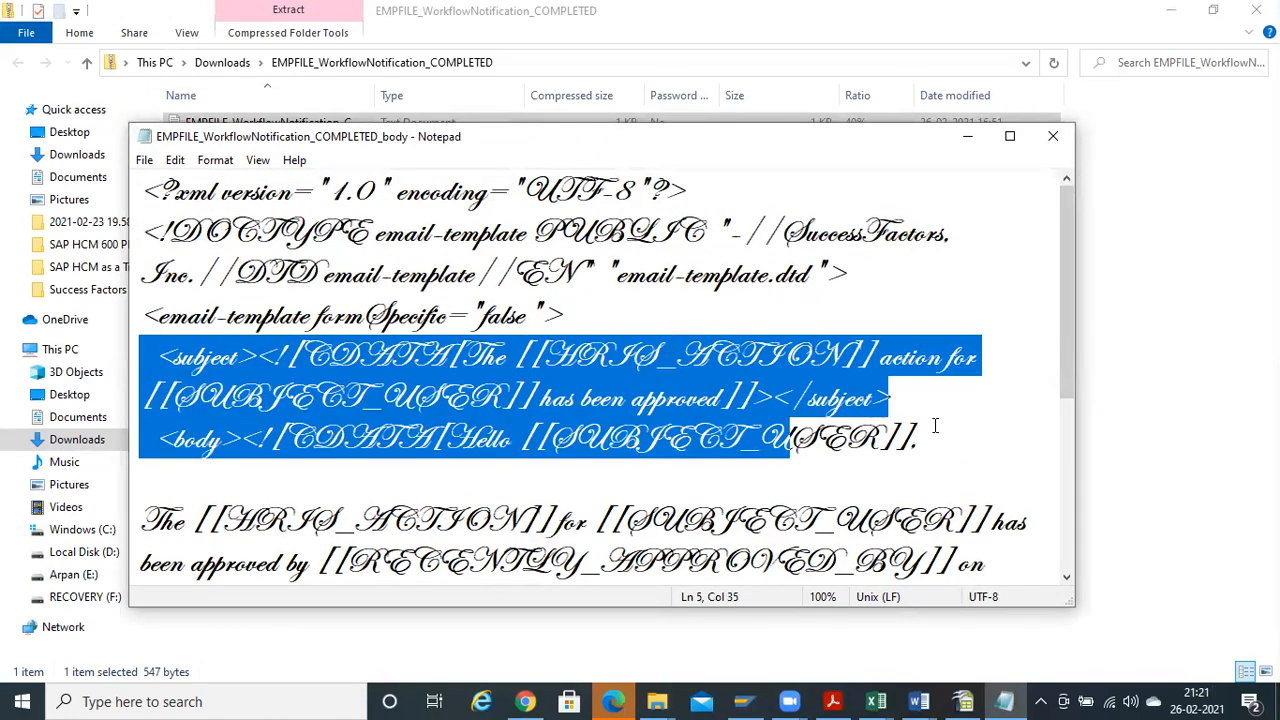
left_click(532, 375)
double_click(555, 400)
left_click_drag(662, 400, 720, 400)
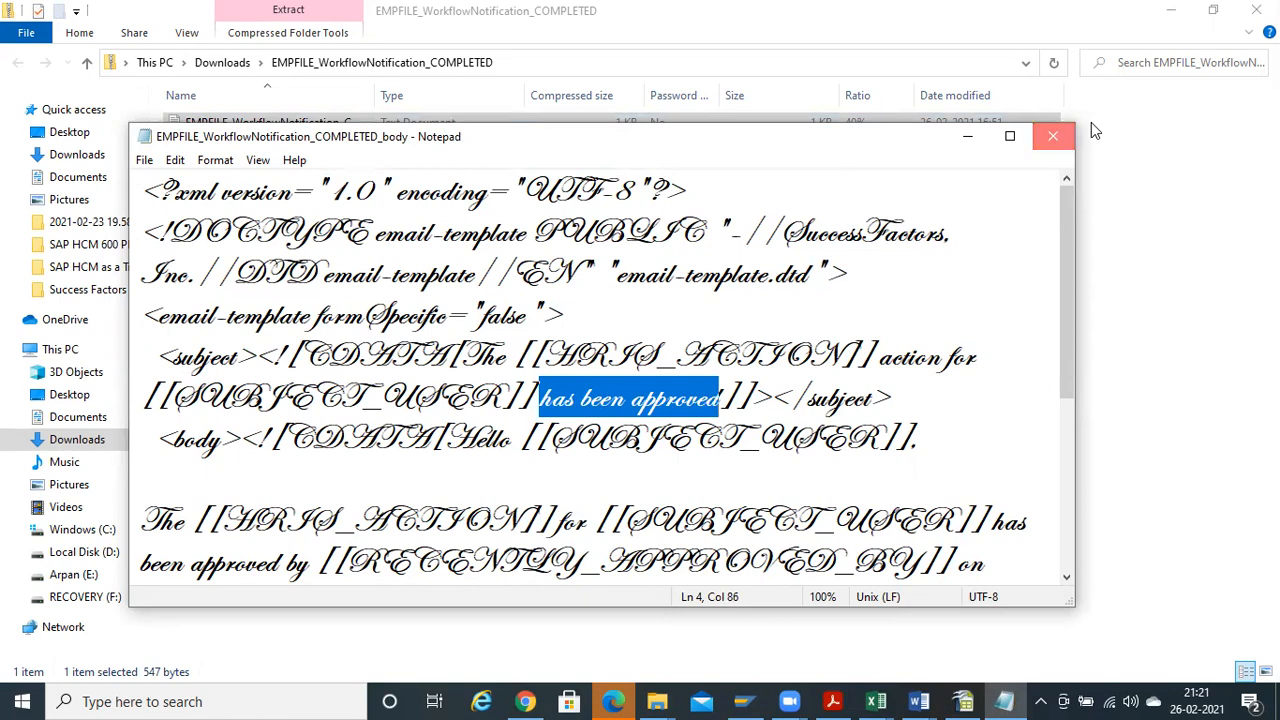
left_click(1053, 136)
key("alt+Tab")
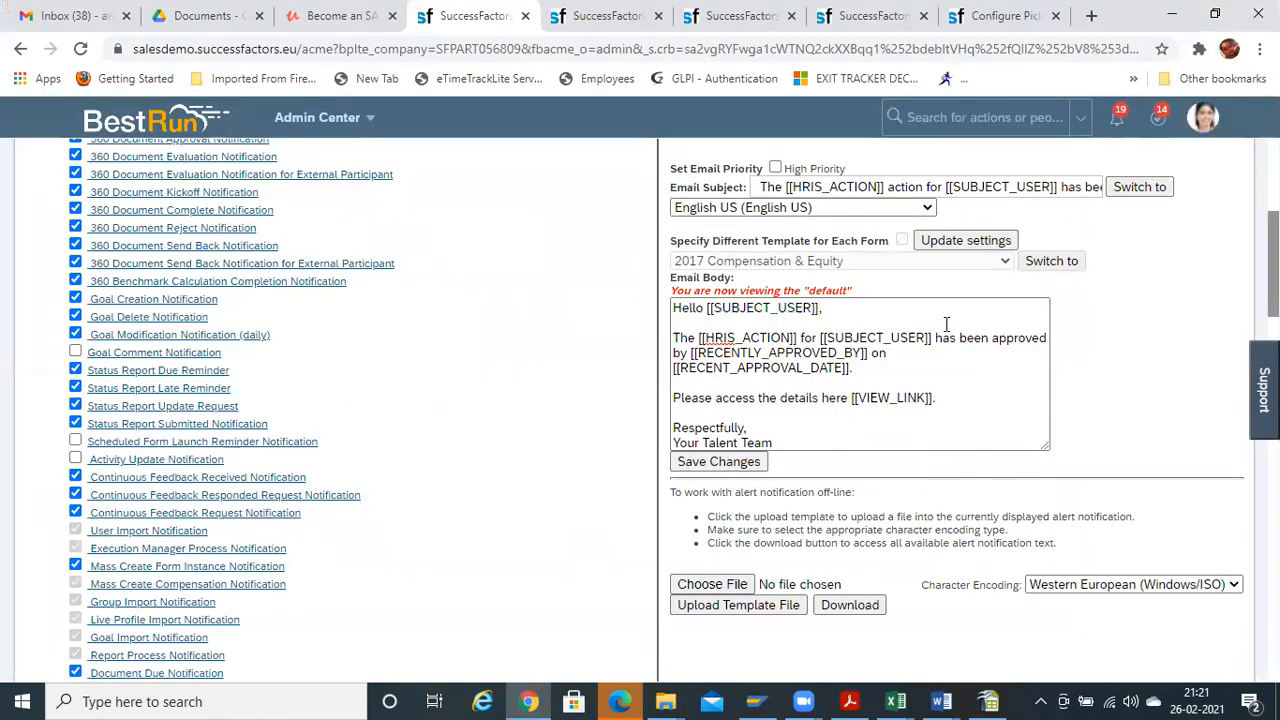
Start a template upload with Character Encoding set to Unicode (UTF-8)
left_click(772, 607)
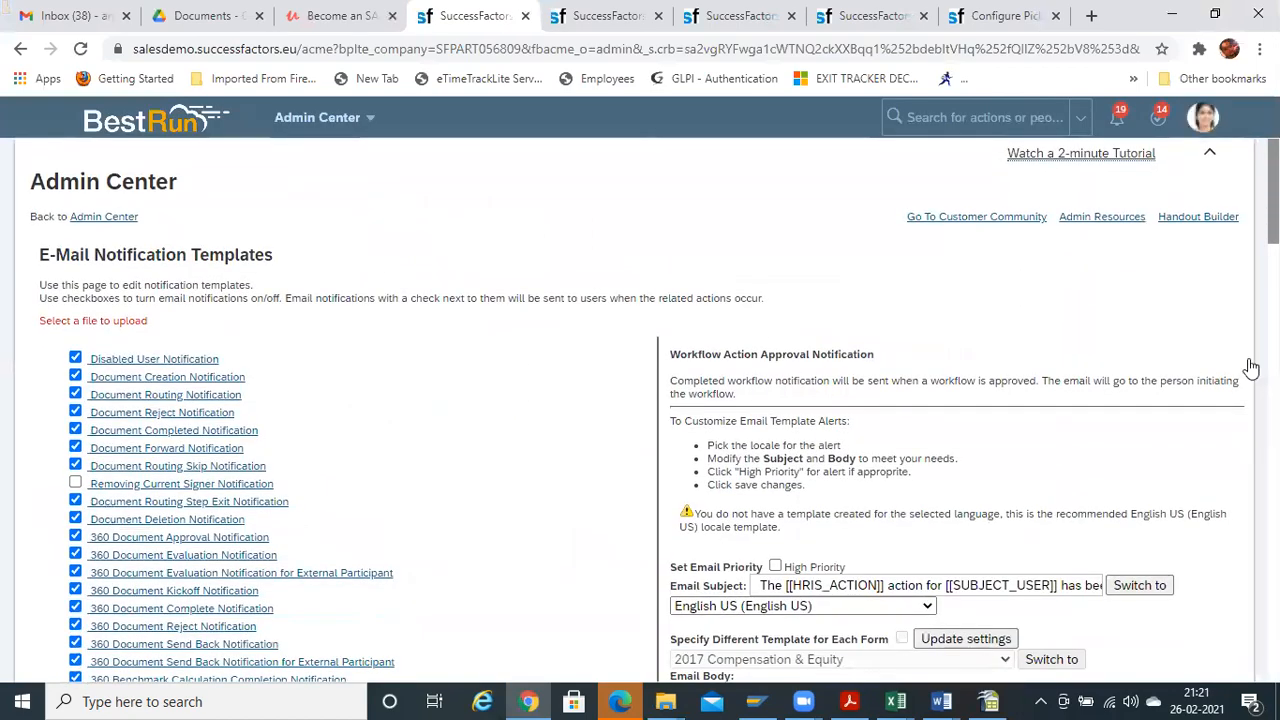
scroll(640, 409, "down", 4)
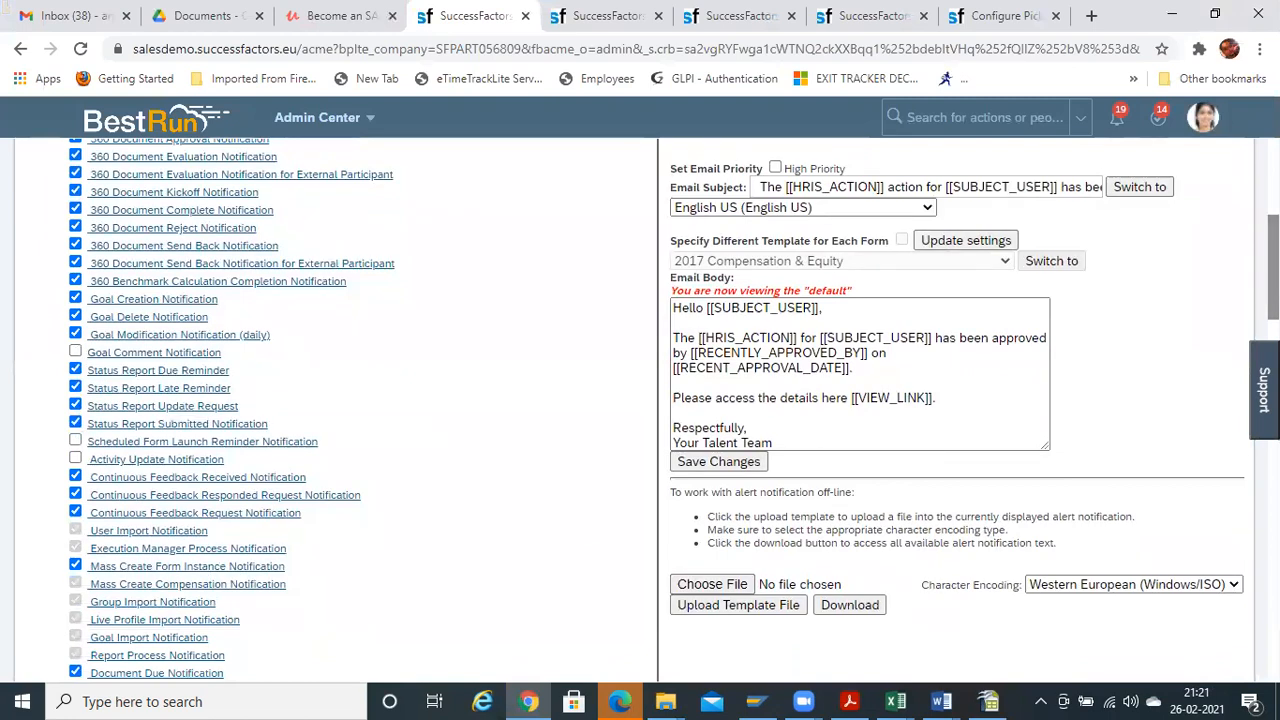
left_click(1236, 586)
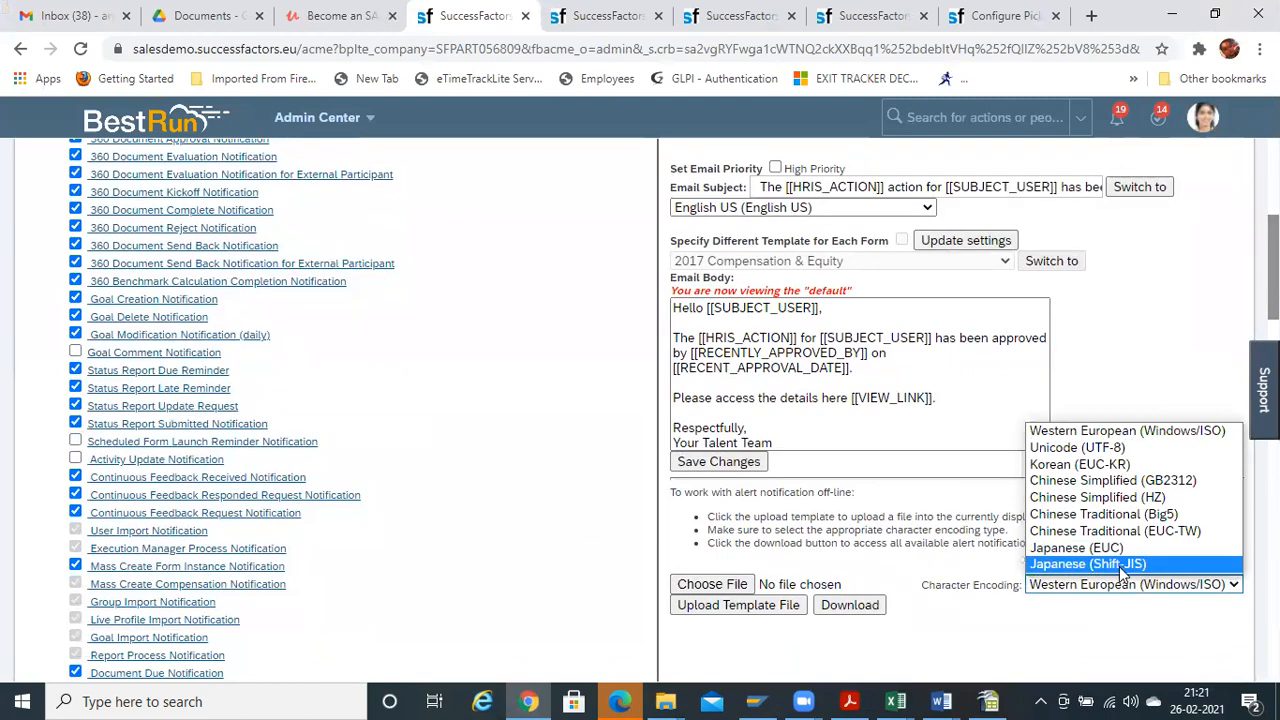
left_click(1100, 446)
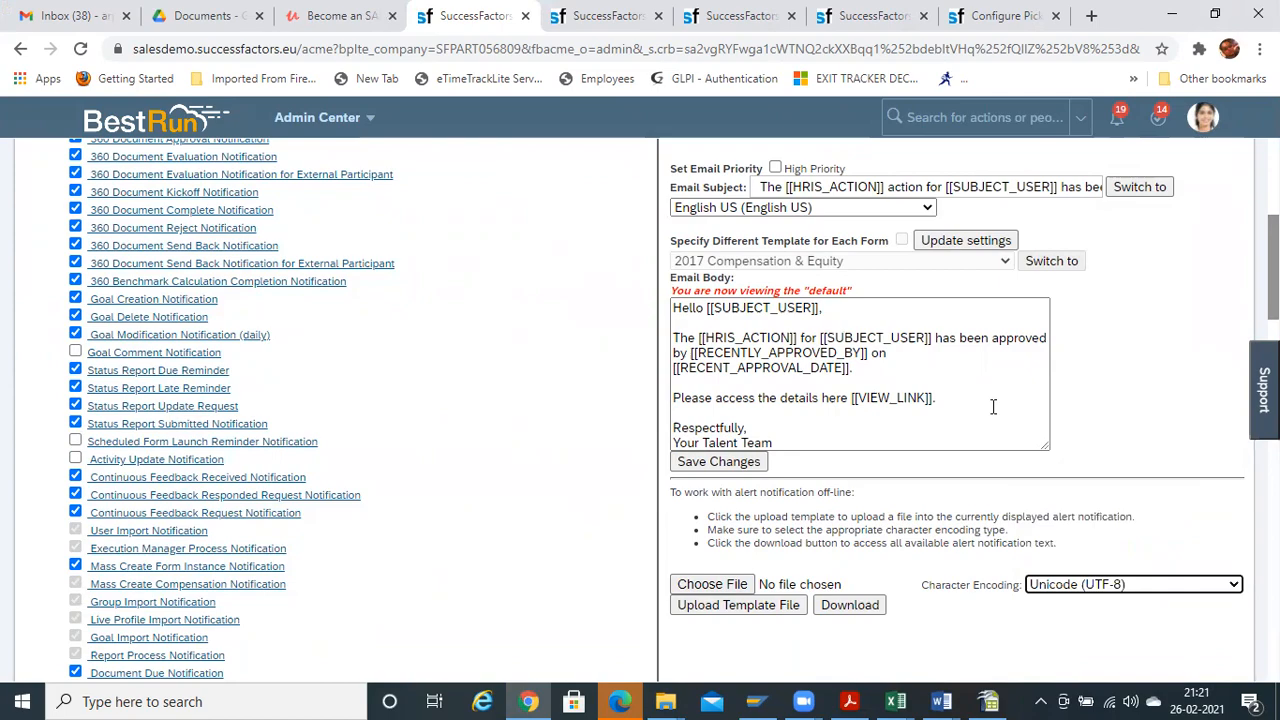
Uncheck Manager Change Request Approval Notification and open External To Internal Candidate Profile Conversion Success Notification
scroll(596, 311, "up", 2)
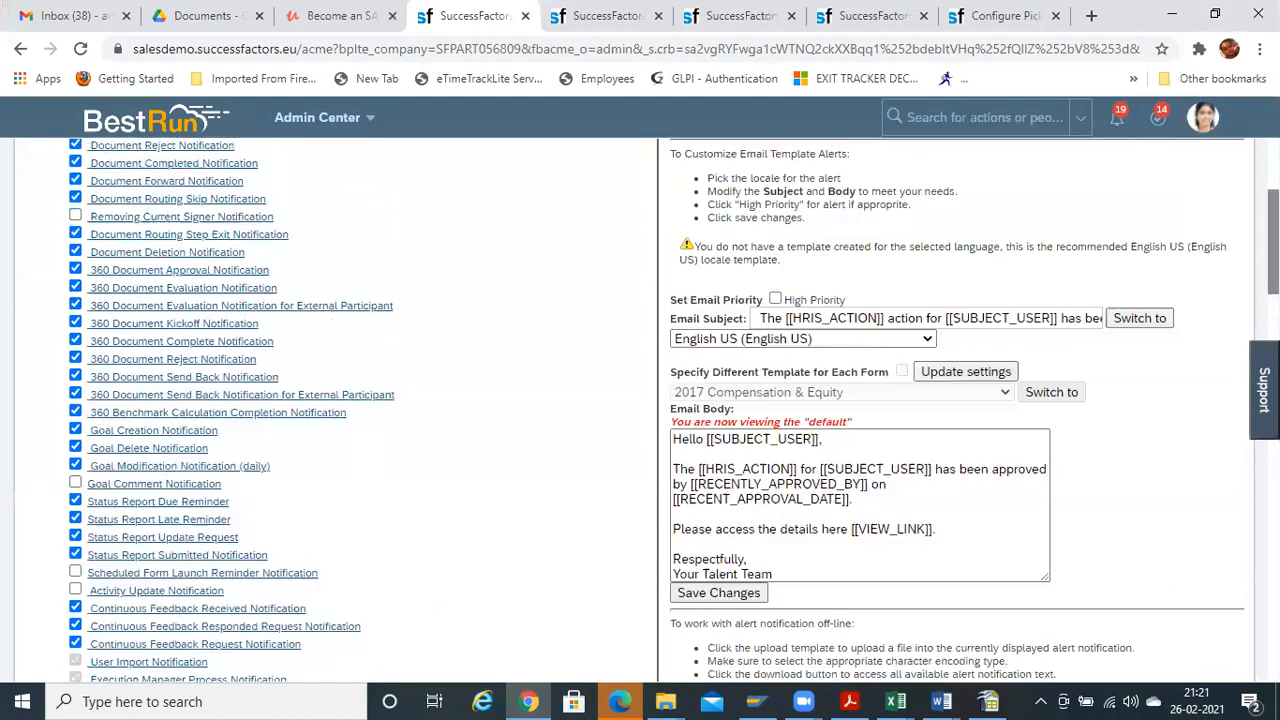
scroll(596, 311, "up", 3)
scroll(660, 410, "down", 12)
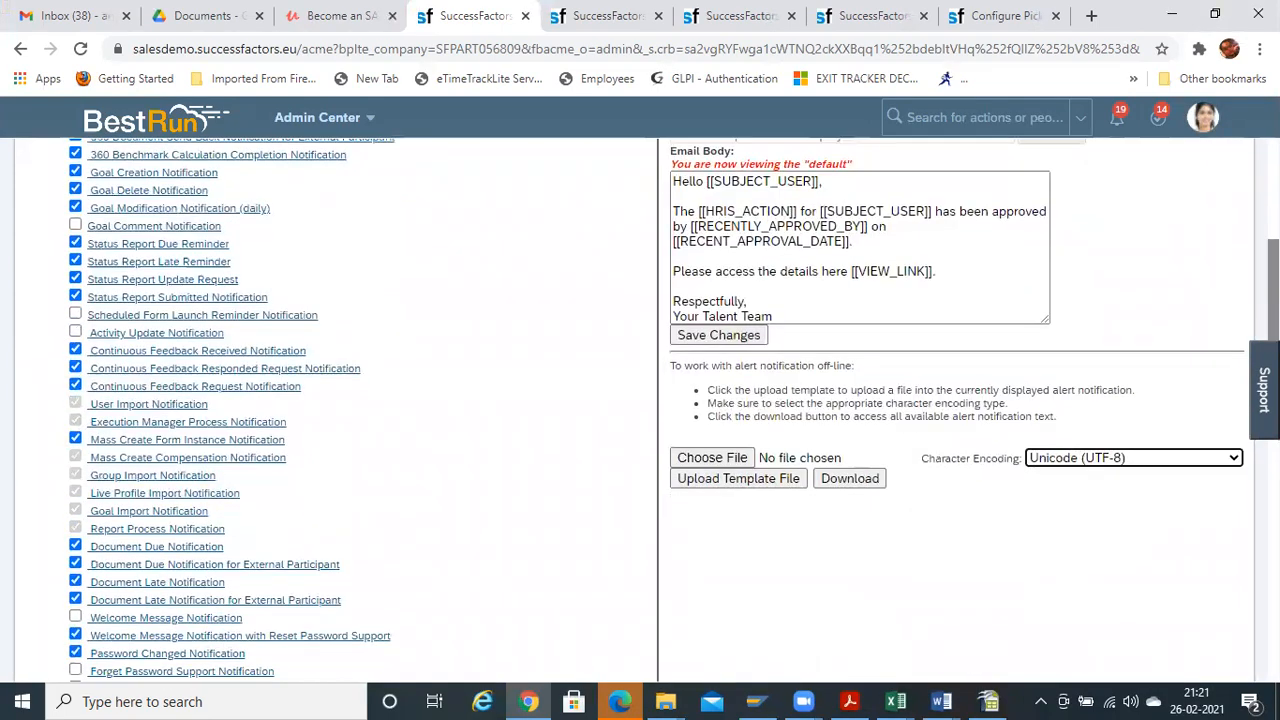
scroll(660, 410, "down", 4)
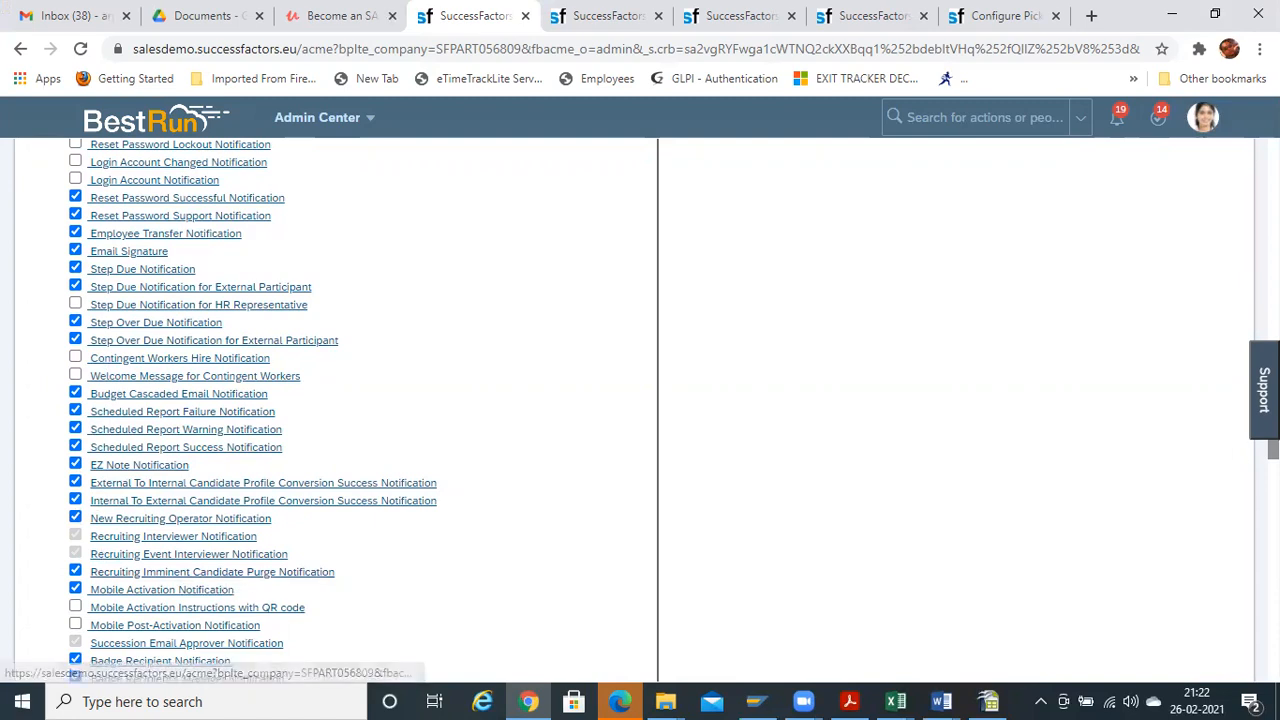
scroll(640, 400, "down", 2)
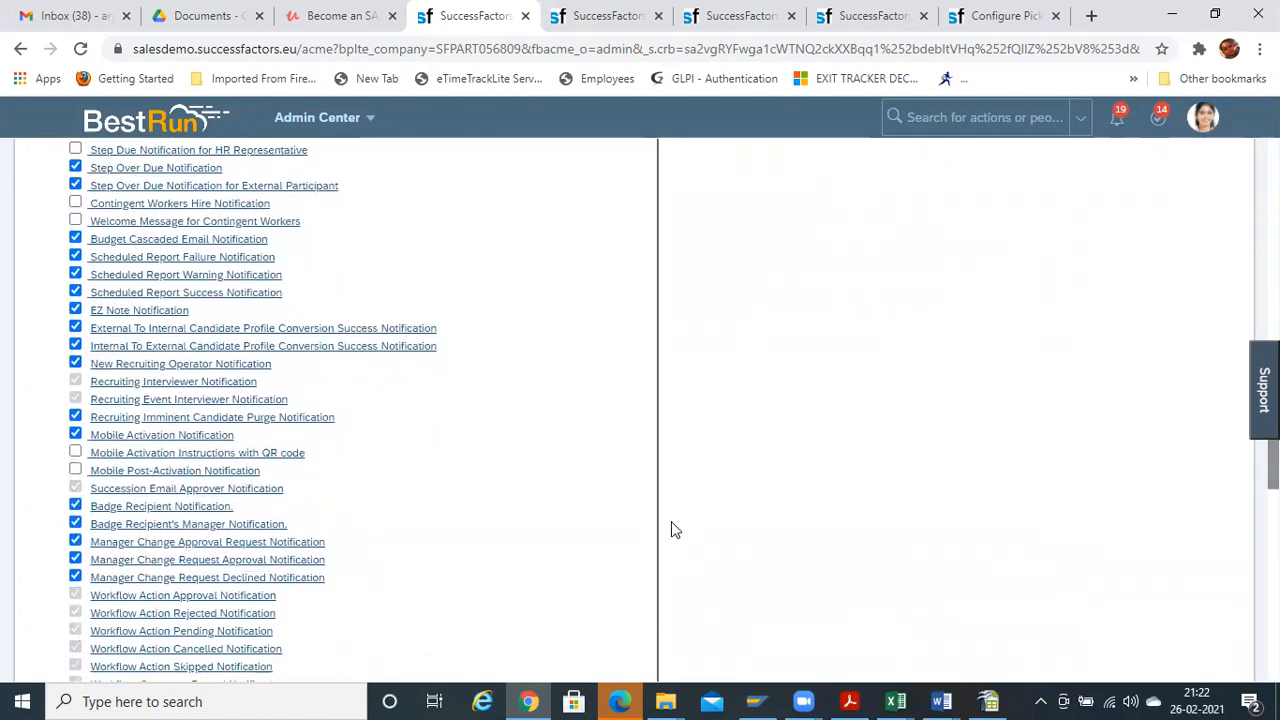
left_click(75, 559)
left_click(203, 322)
scroll(636, 410, "up", 3)
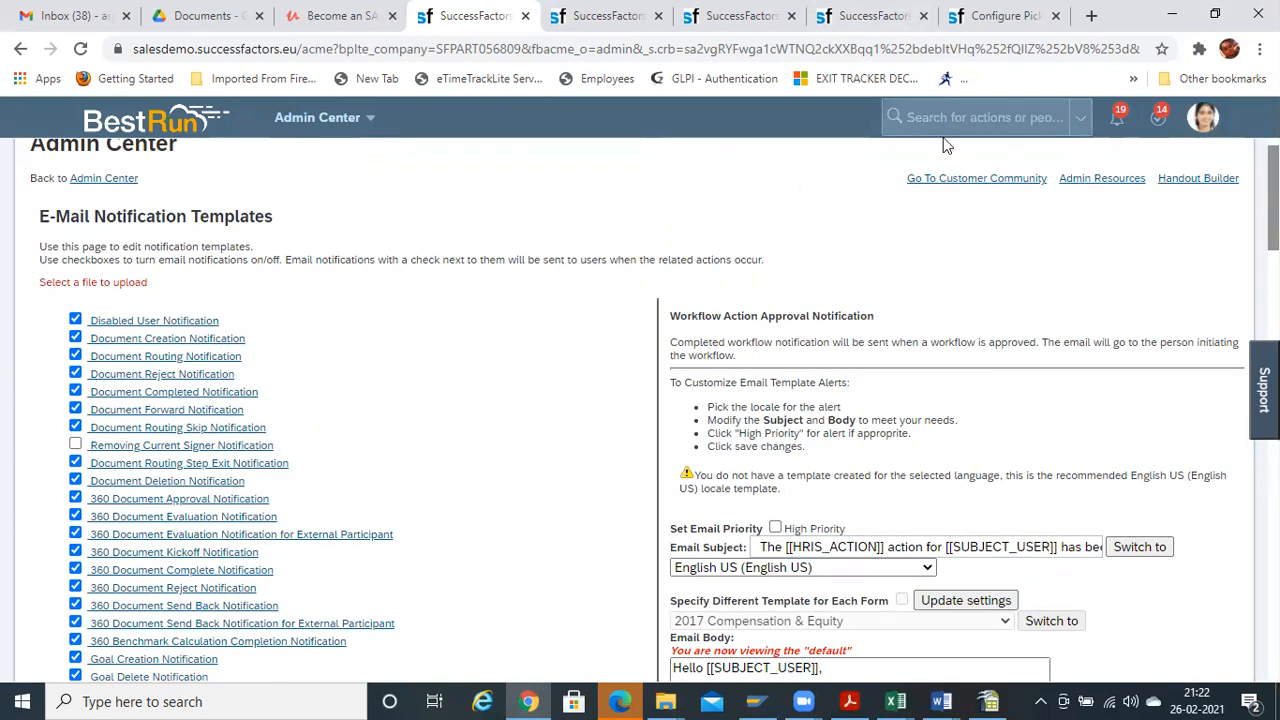
Bring Online Trainings.pdf to the front at page 2's Employee Central topics
left_click(849, 701)
left_click(849, 701)
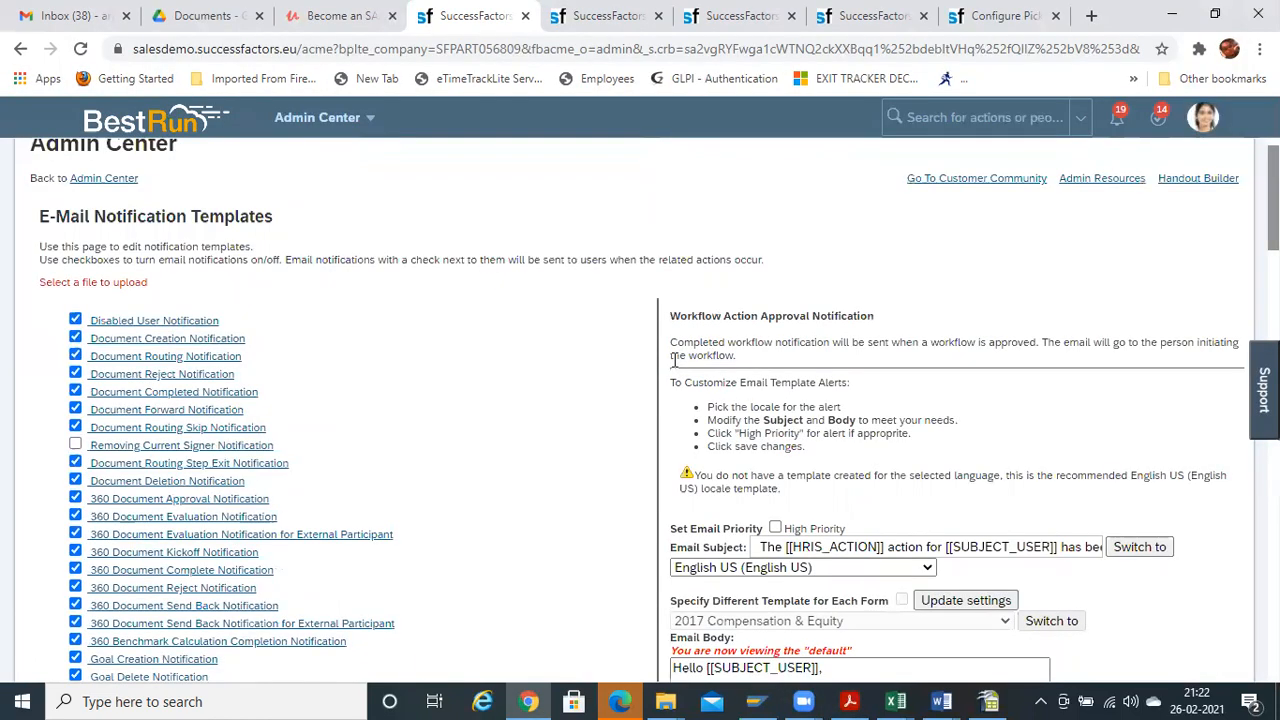
key("alt+Tab")
key("alt+Tab")
key("alt+Tab")
left_click_drag(1040, 300, 1036, 483)
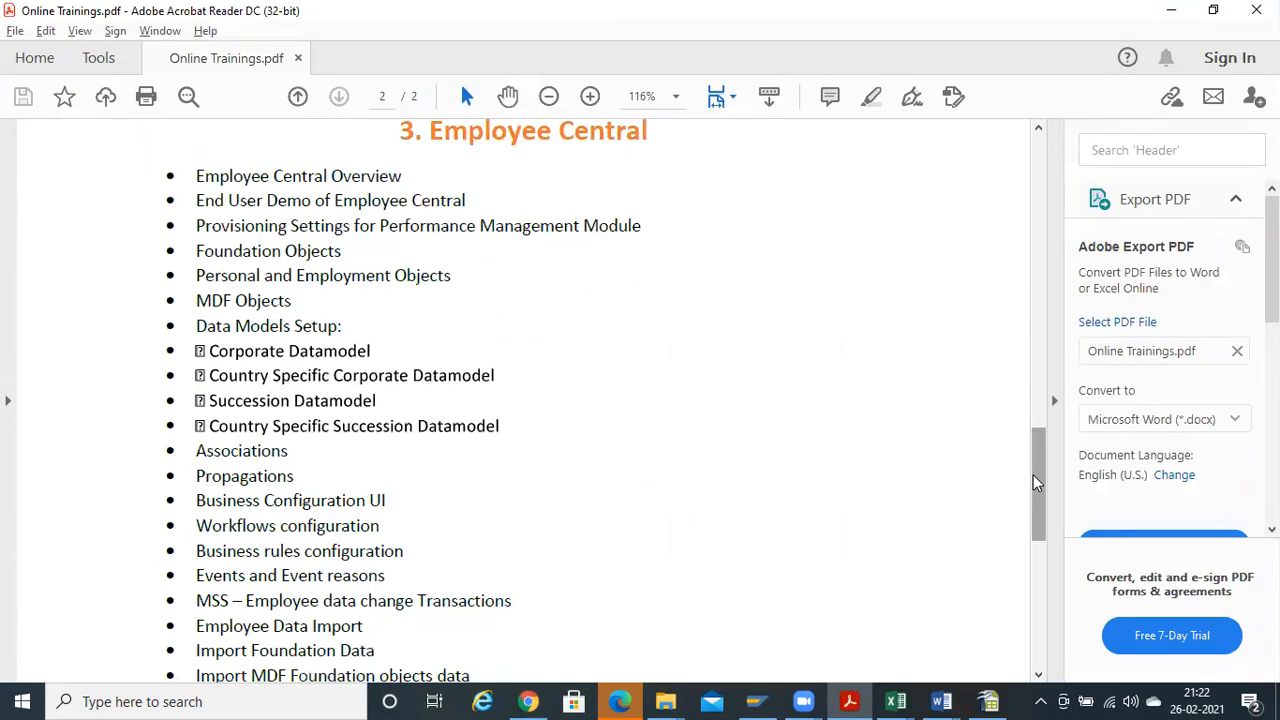
Highlight 'Password and Login policies' on page 1 of the course outline, then return to SuccessFactors
key("alt+Tab")
key("alt+Tab")
mouse_move(1037, 484)
left_mouse_down()
mouse_move(1025, 555)
mouse_move(1025, 475)
left_mouse_up()
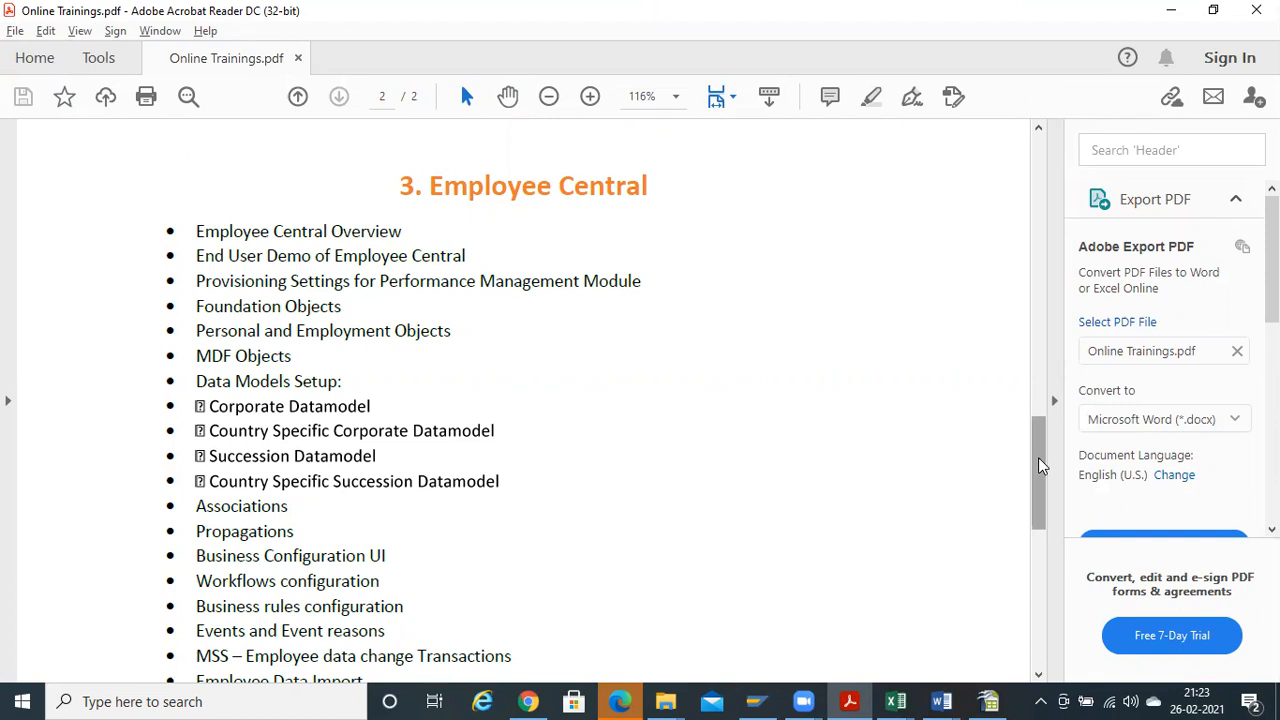
key("alt+Tab")
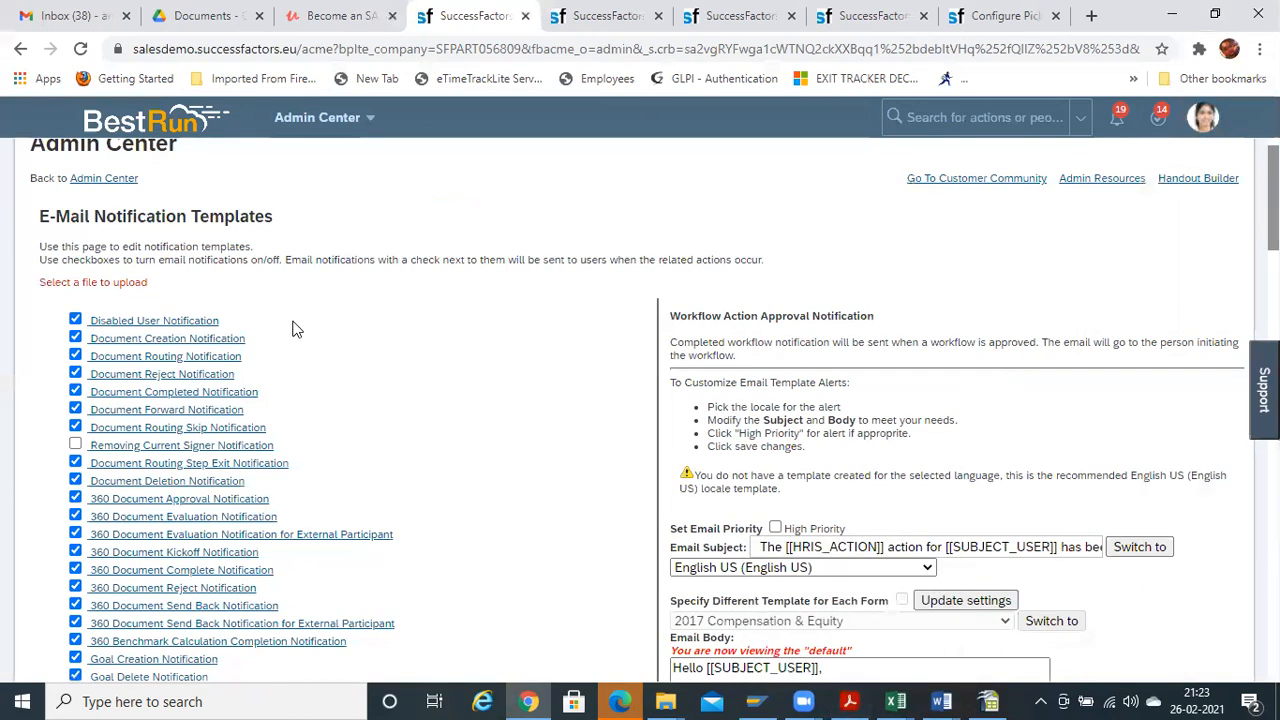
left_click(849, 701)
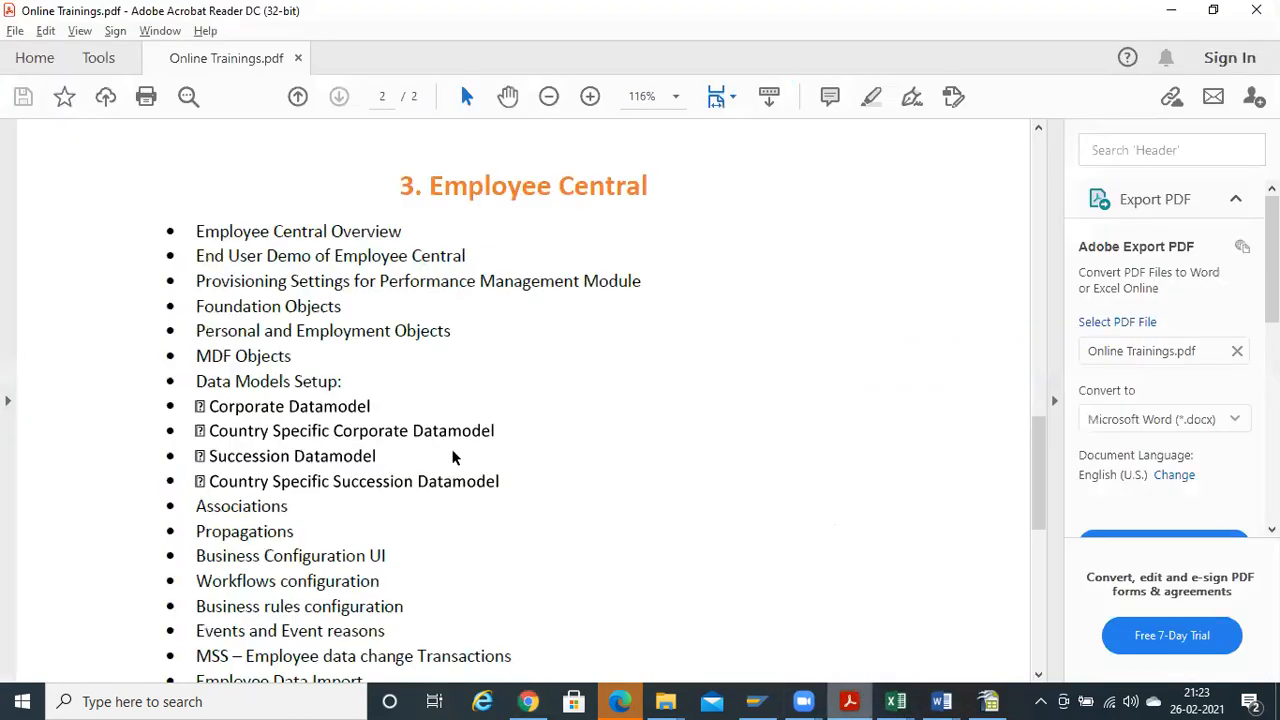
left_click_drag(1037, 432, 1040, 252)
left_click_drag(197, 471, 407, 477)
key("alt+Tab")
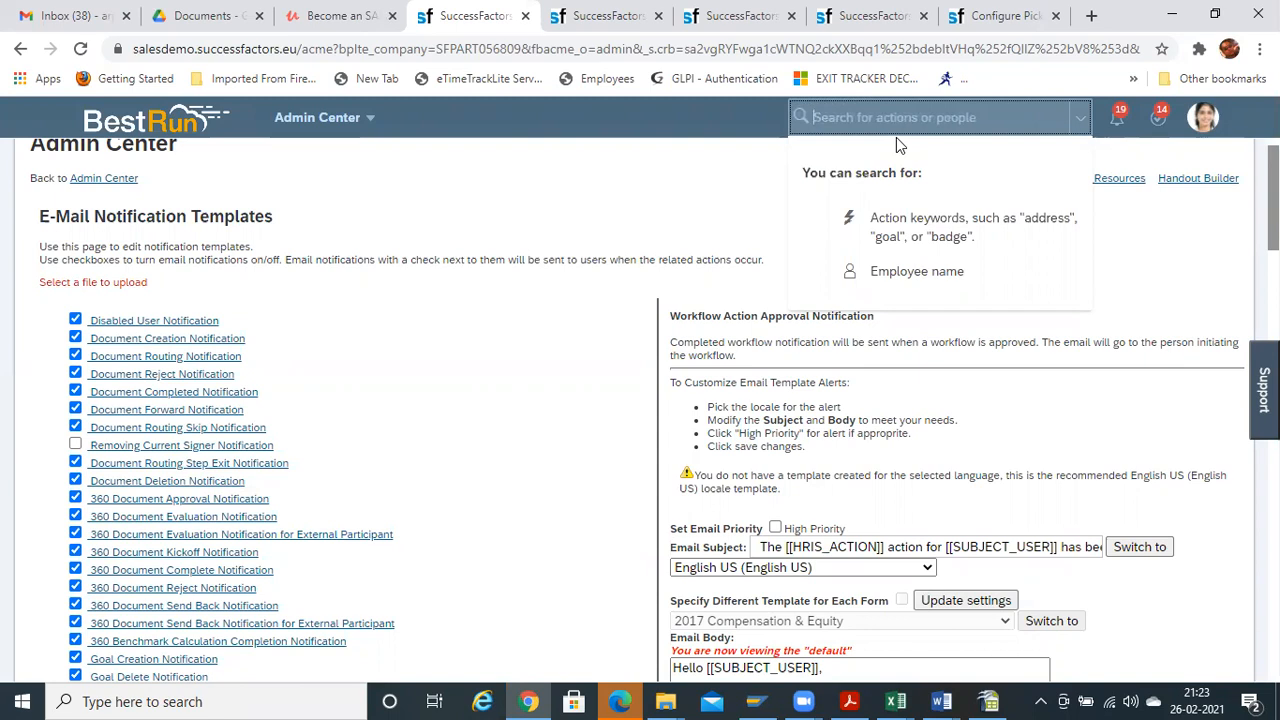
Search 'password and' and open Password & Login Policy Settings, with password lengths 2 to 18
key("alt+Tab")
key("alt+Tab")
type("password")
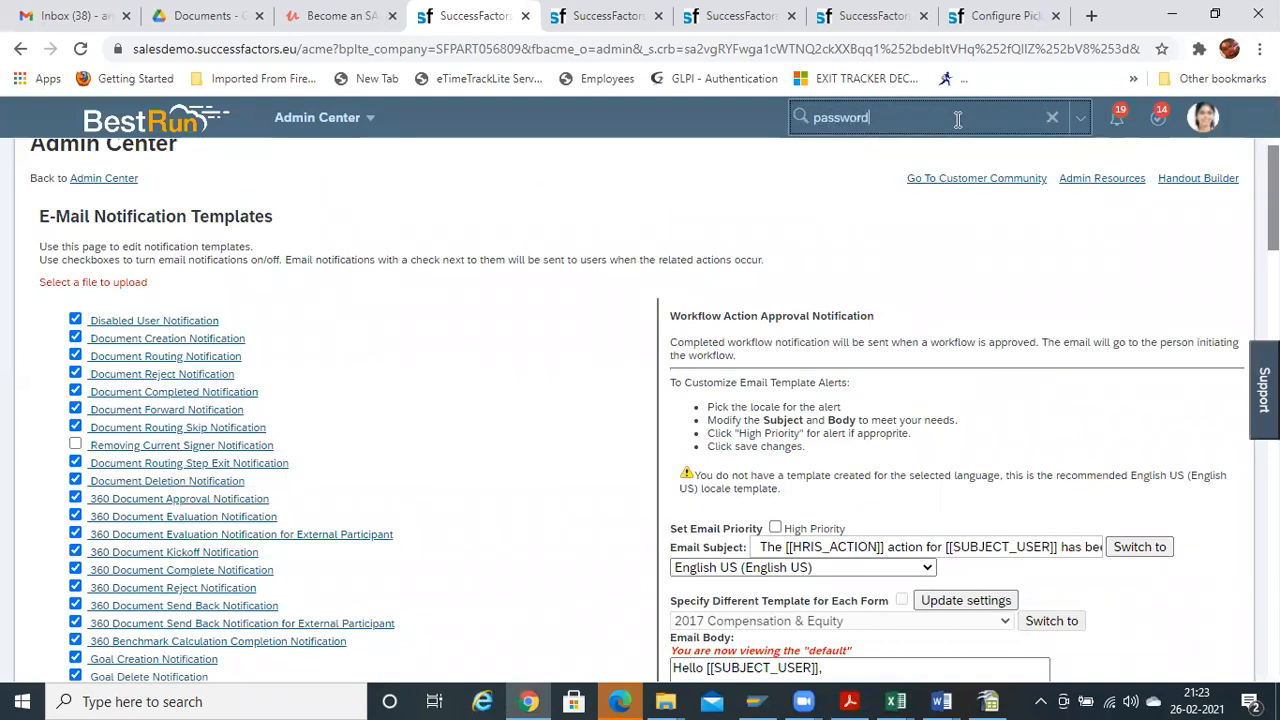
type(" and")
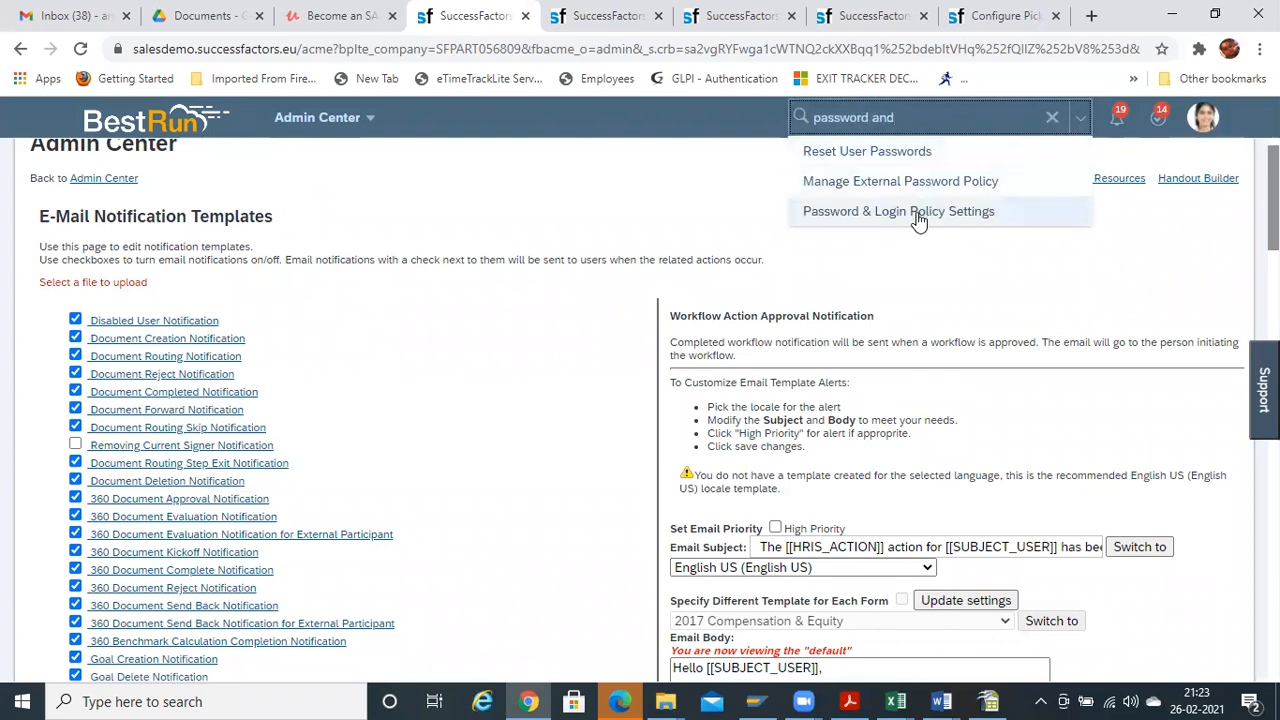
left_click(900, 212)
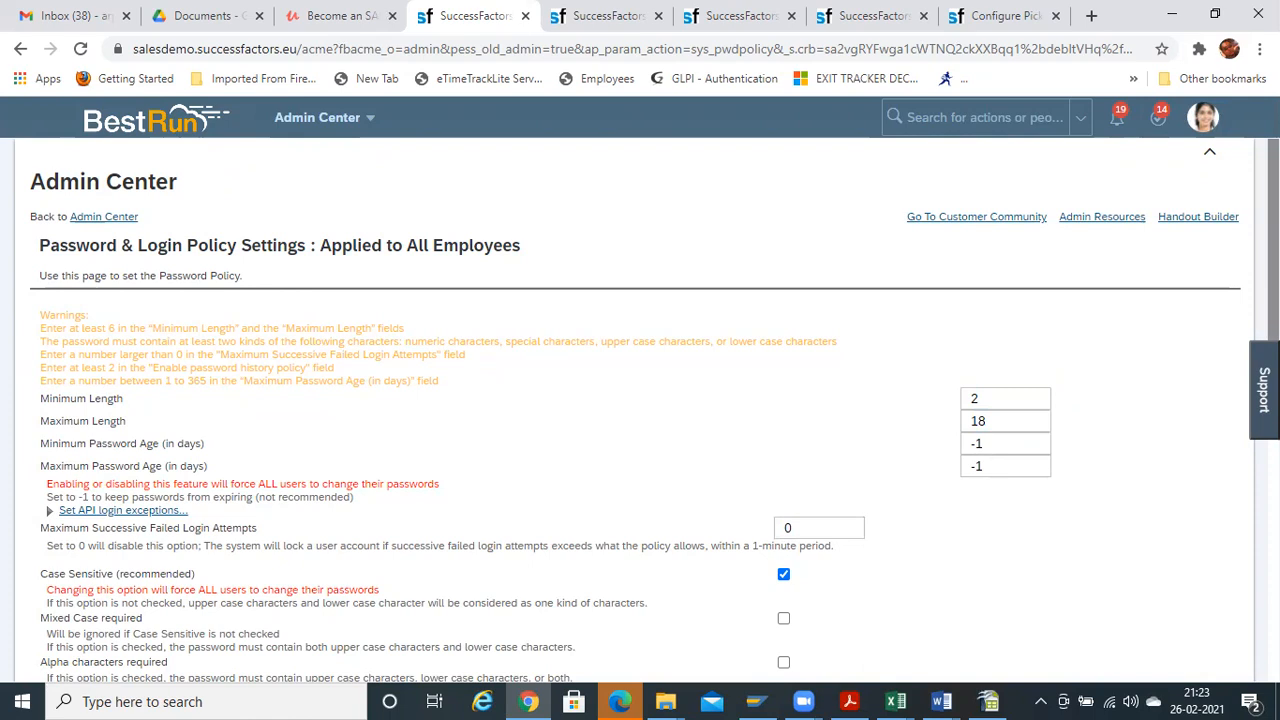
scroll(470, 365, "down", 1)
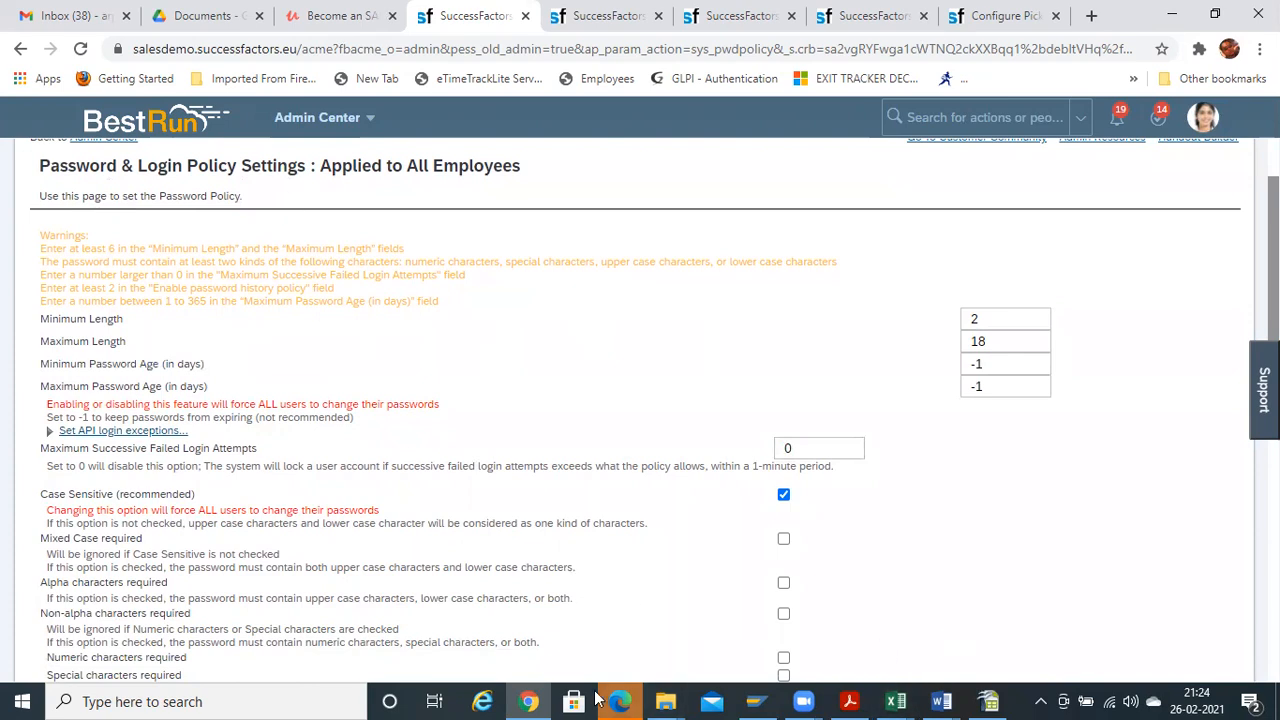
mouse_move(945, 700)
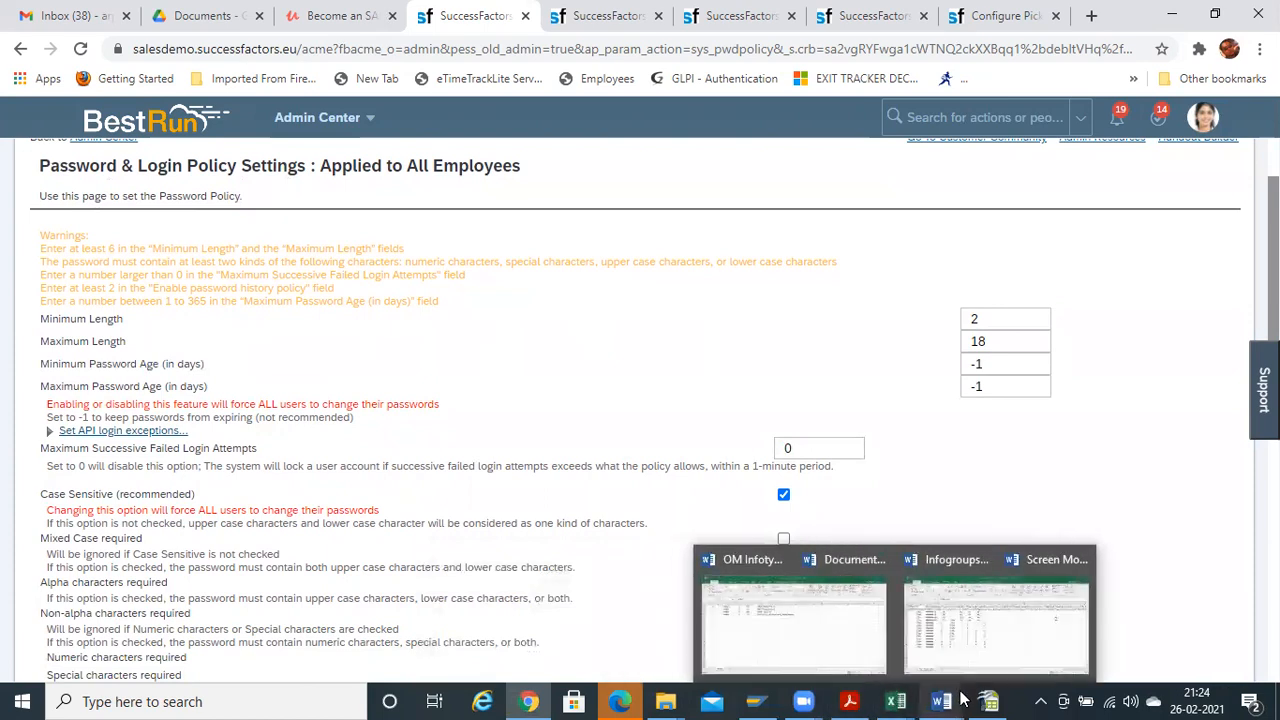
left_click(1178, 625)
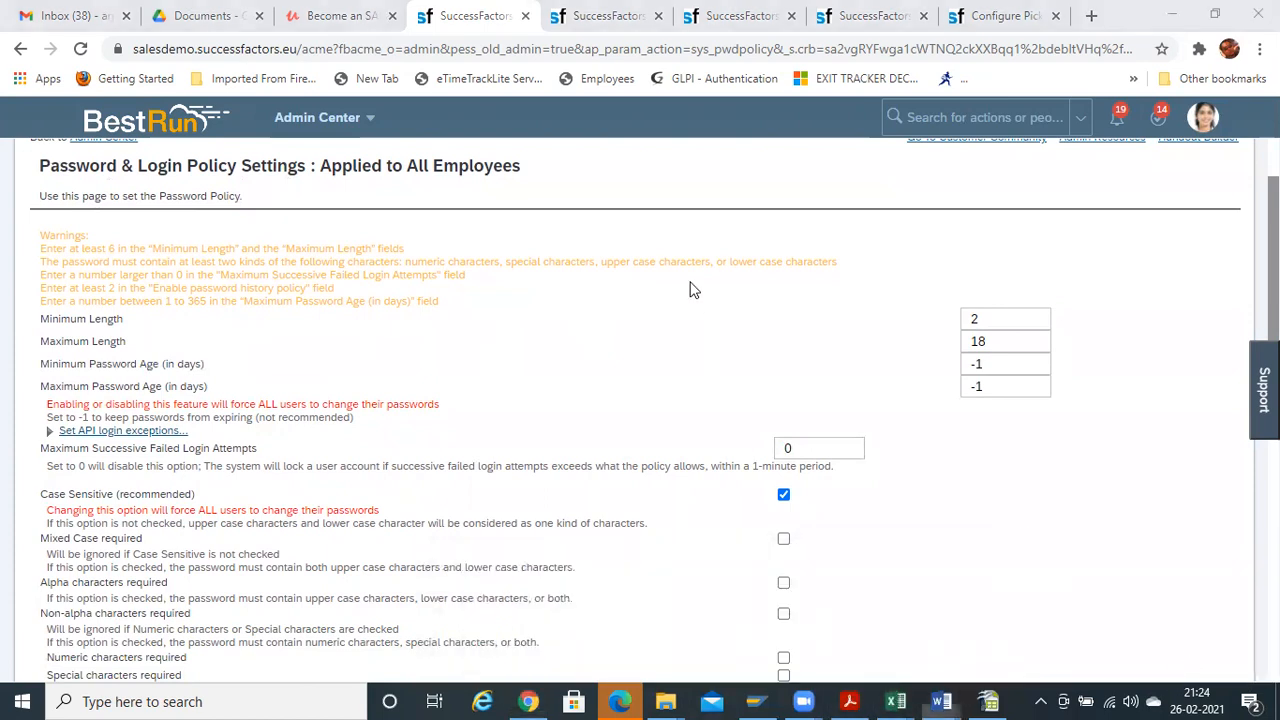
On a new page below the slide image, add the note 'SSO – Single Sign On' with typos corrected
scroll(883, 581, "down", 3)
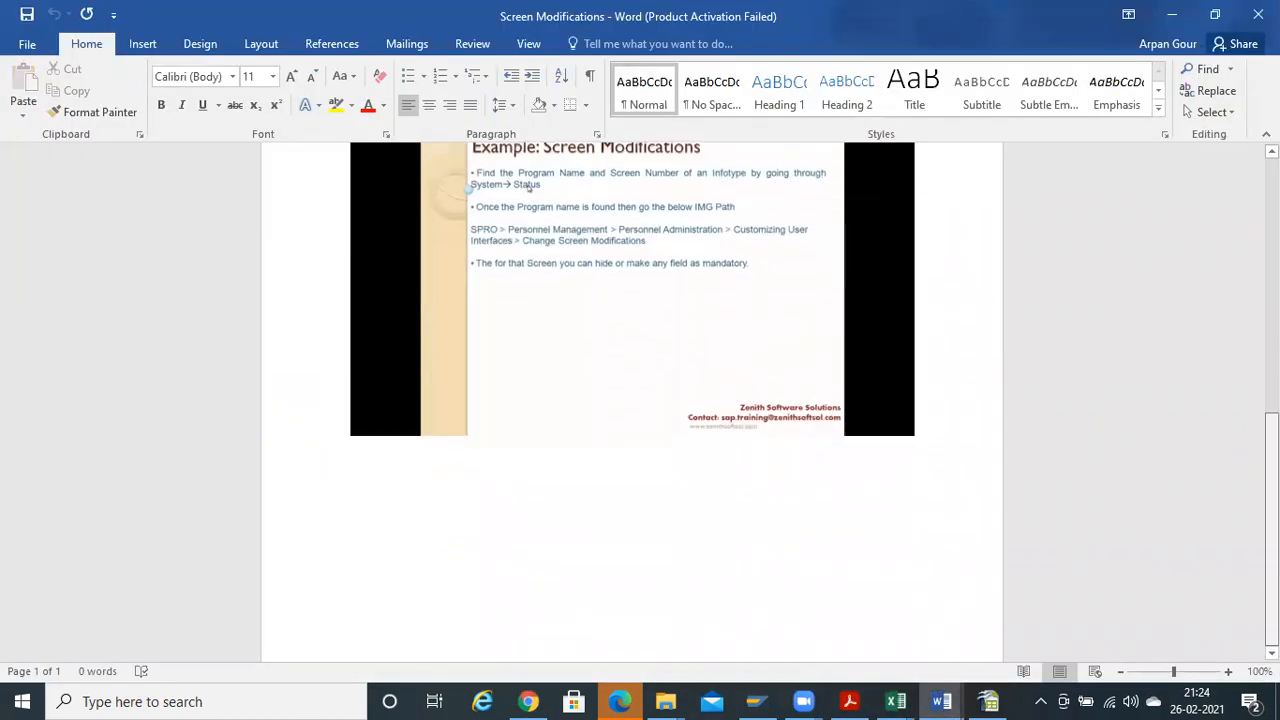
key("Return")
key("Return")
key("Return")
key("Return")
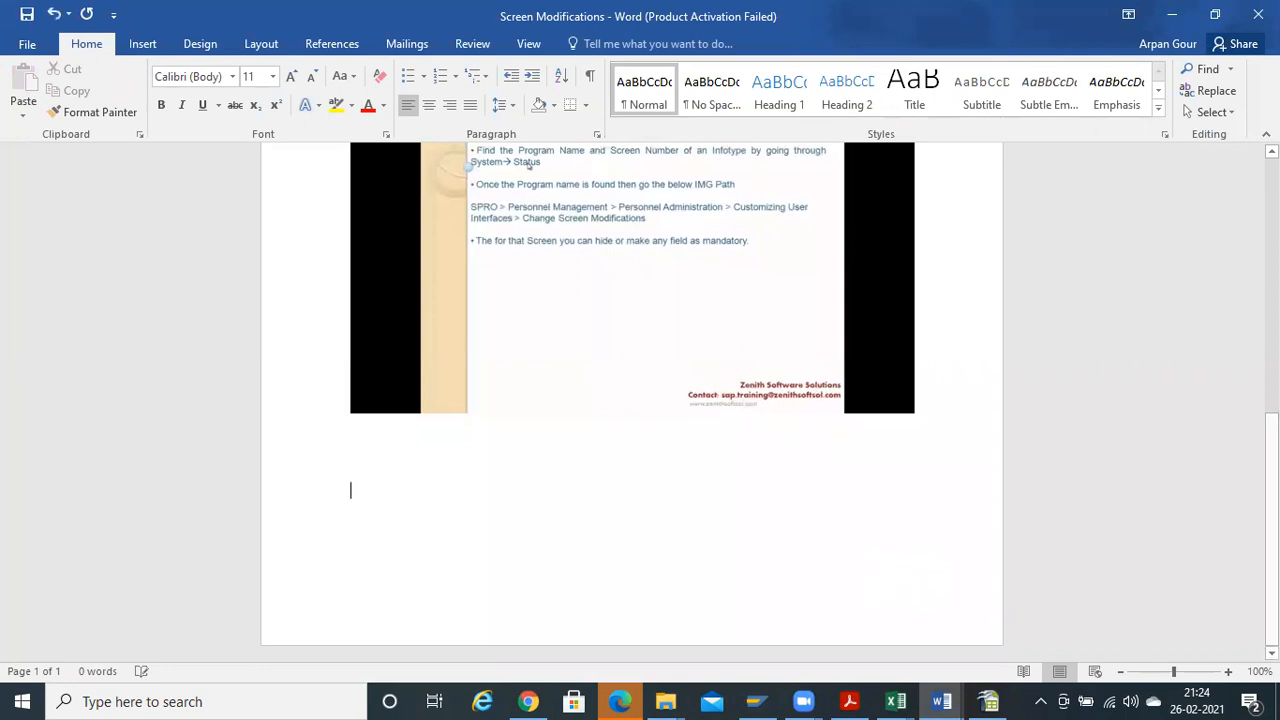
type("SSO -")
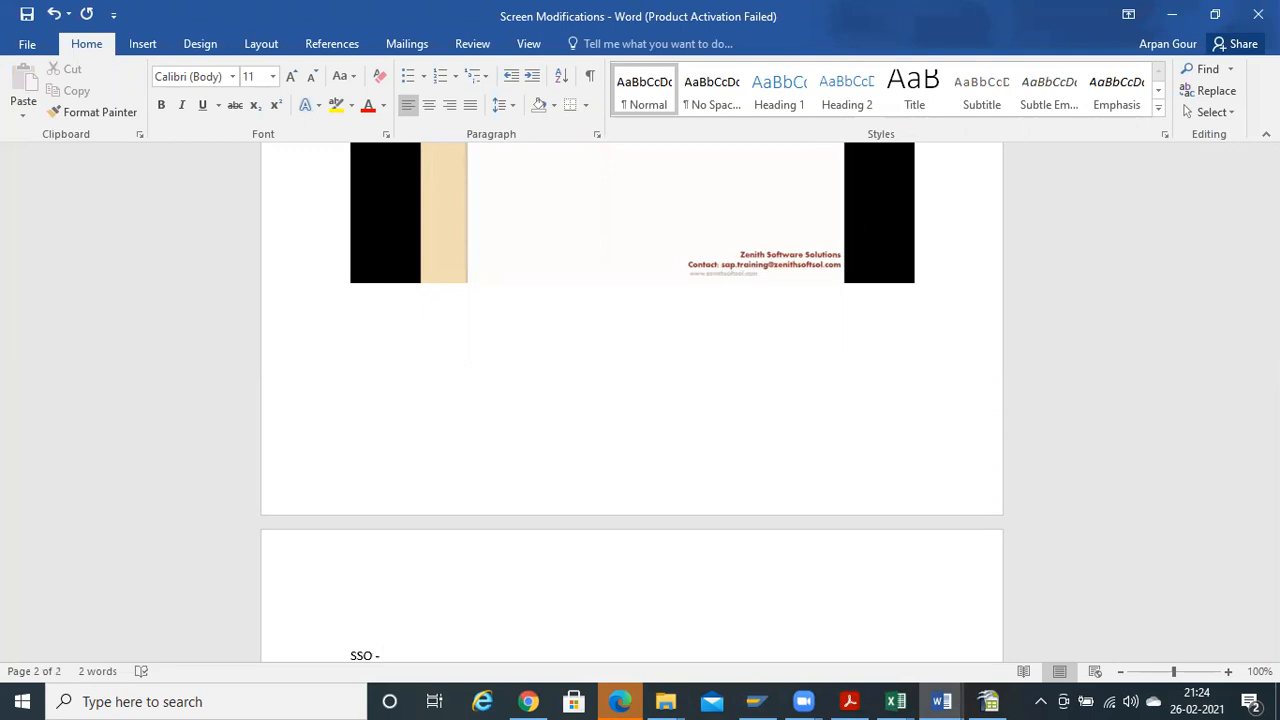
type(" Single Singn C")
type("n")
left_click_drag(1272, 398, 1272, 436)
left_click(451, 404)
key("BackSpace")
type("h")
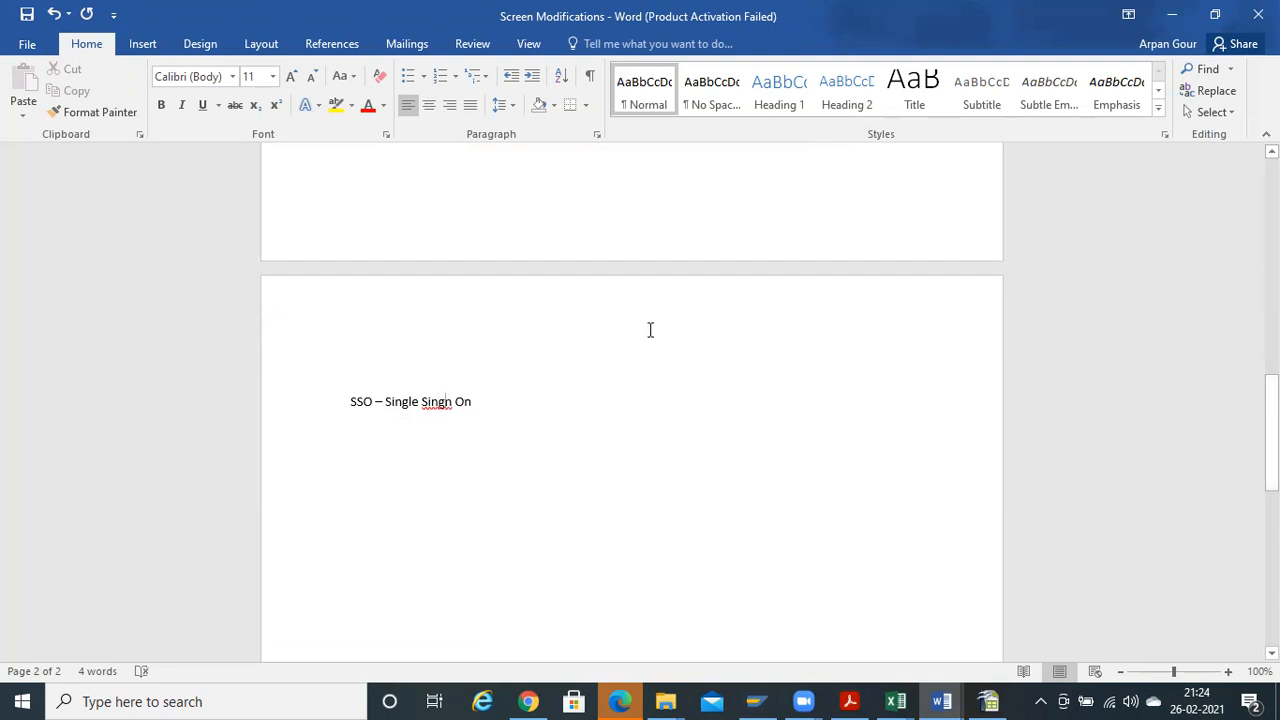
key("BackSpace")
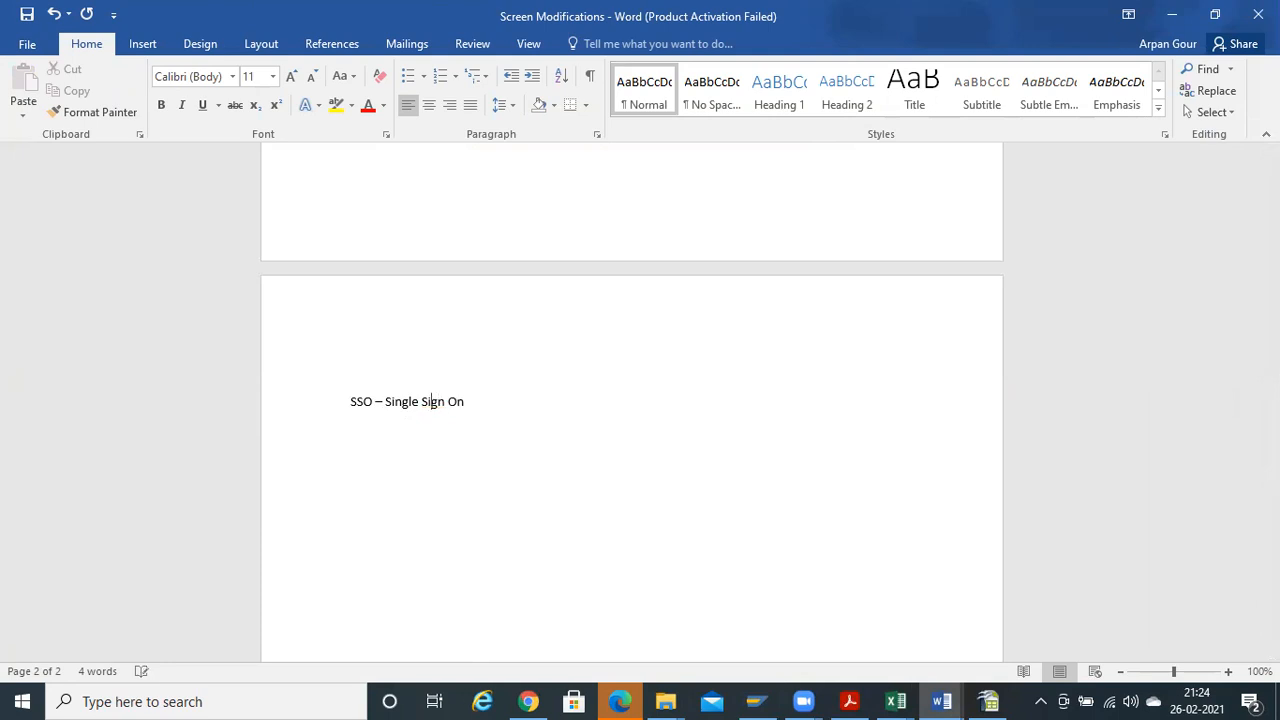
left_click(499, 400)
Switch from Word back to the SuccessFactors Password & Login Policy Settings page
key("alt+Tab")
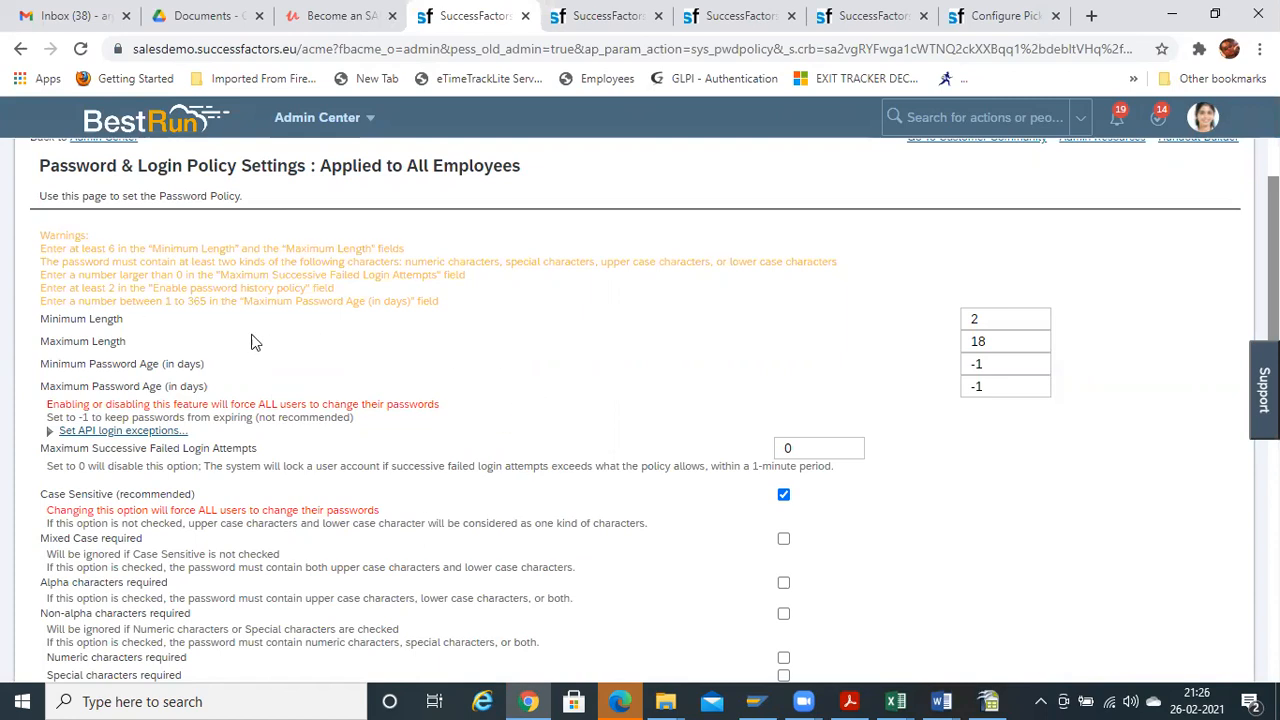
left_click_drag(41, 318, 137, 327)
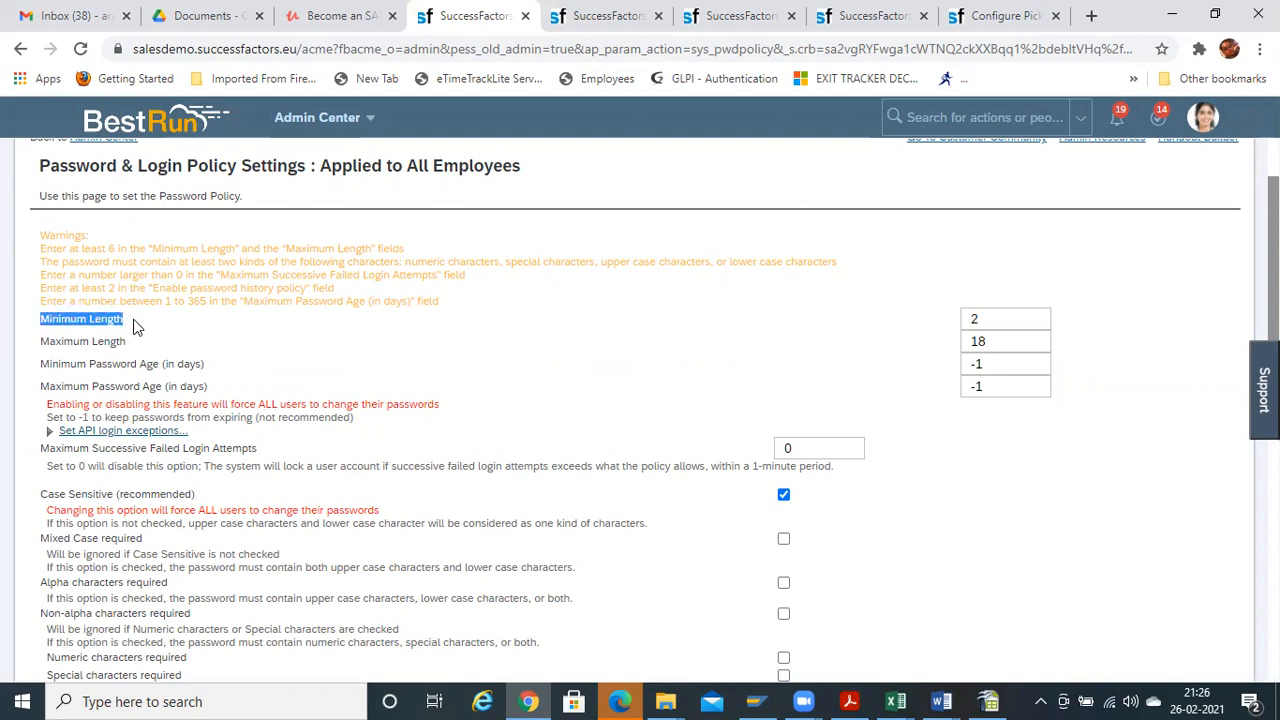
left_click(132, 325)
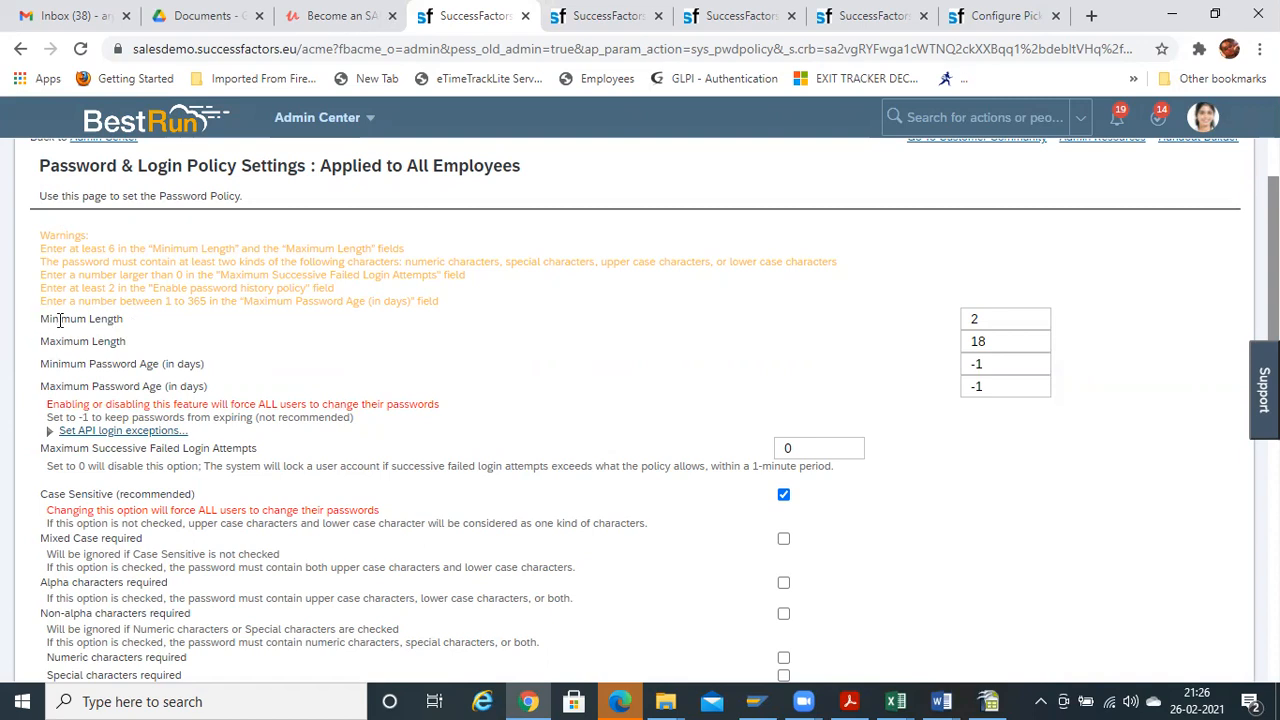
left_click_drag(34, 318, 133, 327)
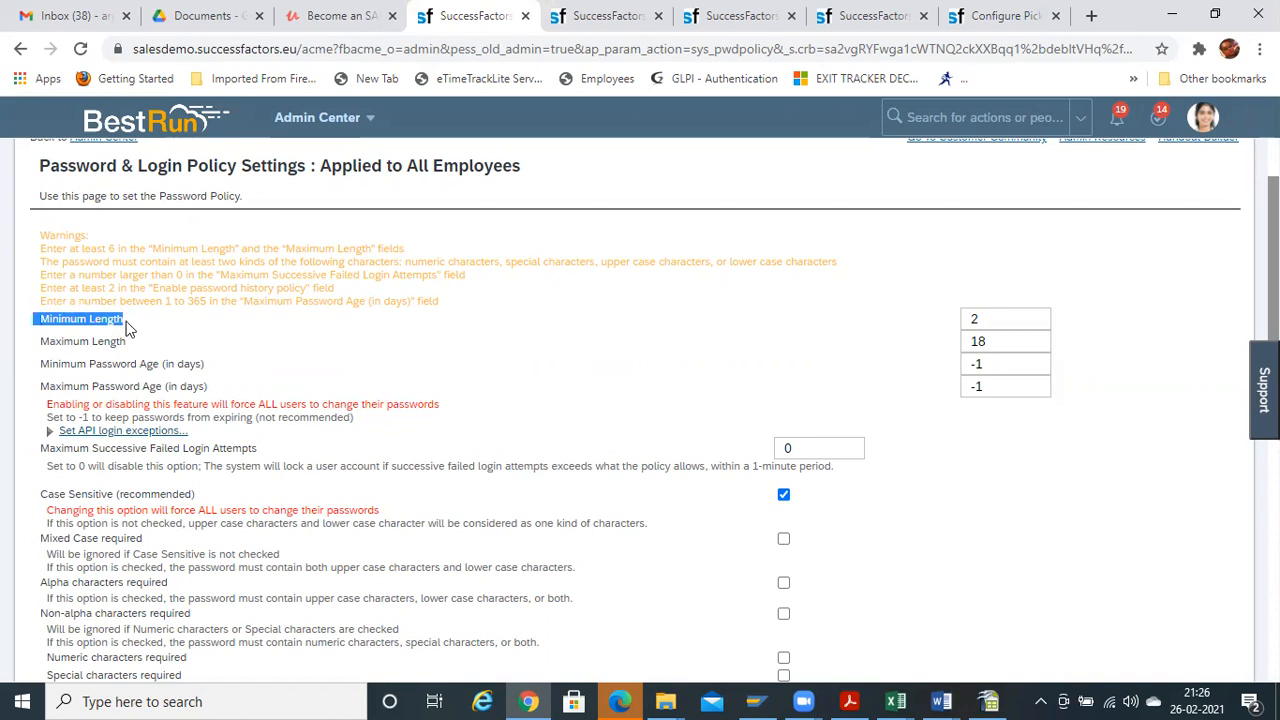
left_click(124, 319)
left_click(991, 318)
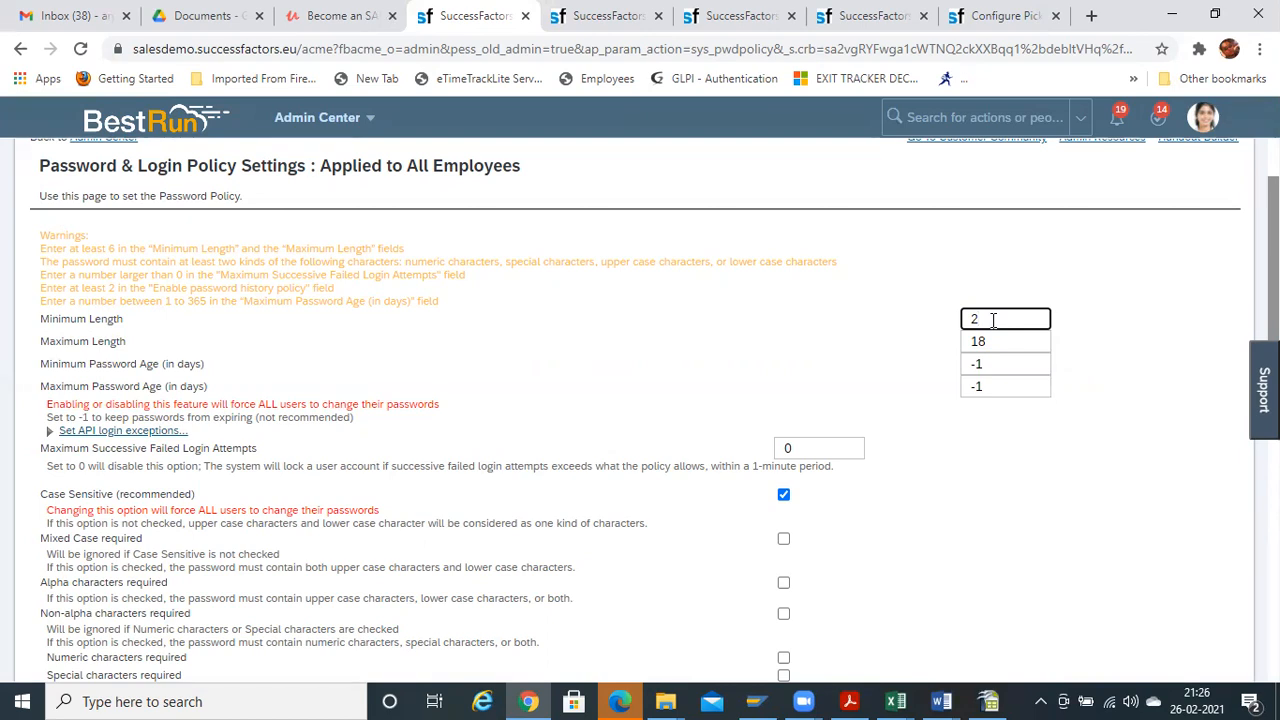
left_click_drag(980, 318, 952, 316)
left_click(989, 316)
left_click(990, 341)
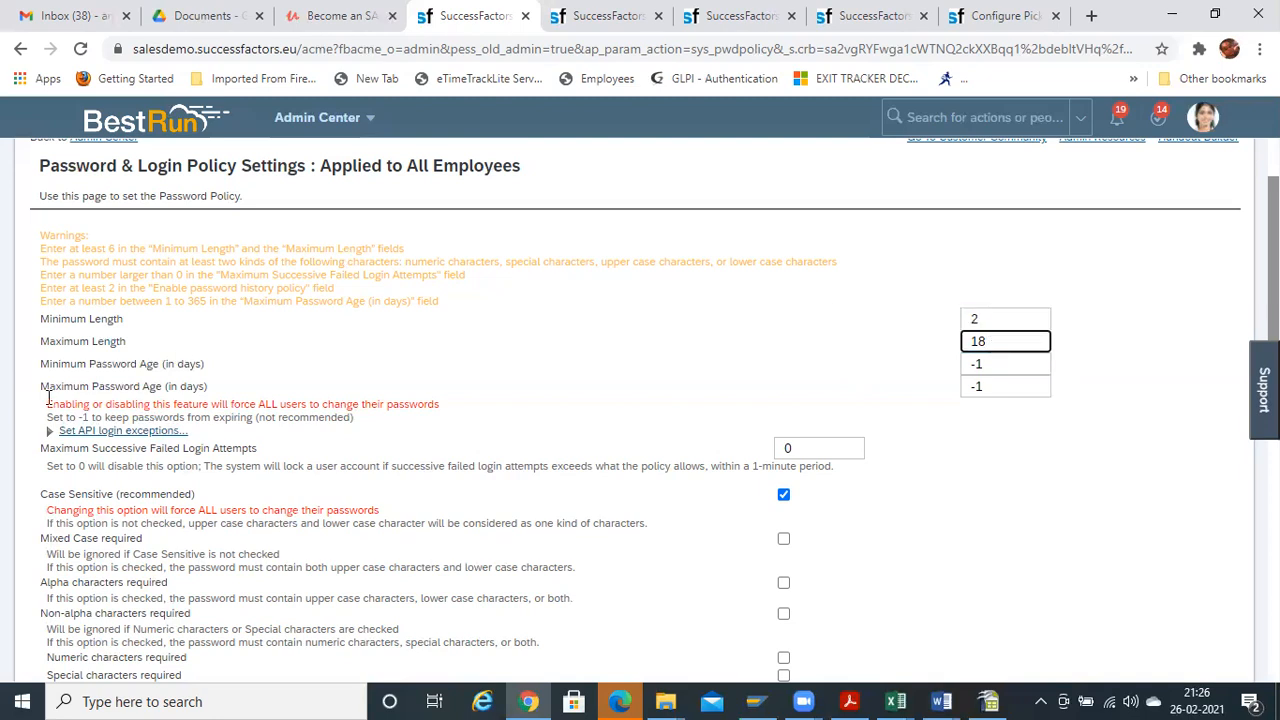
left_click(878, 361)
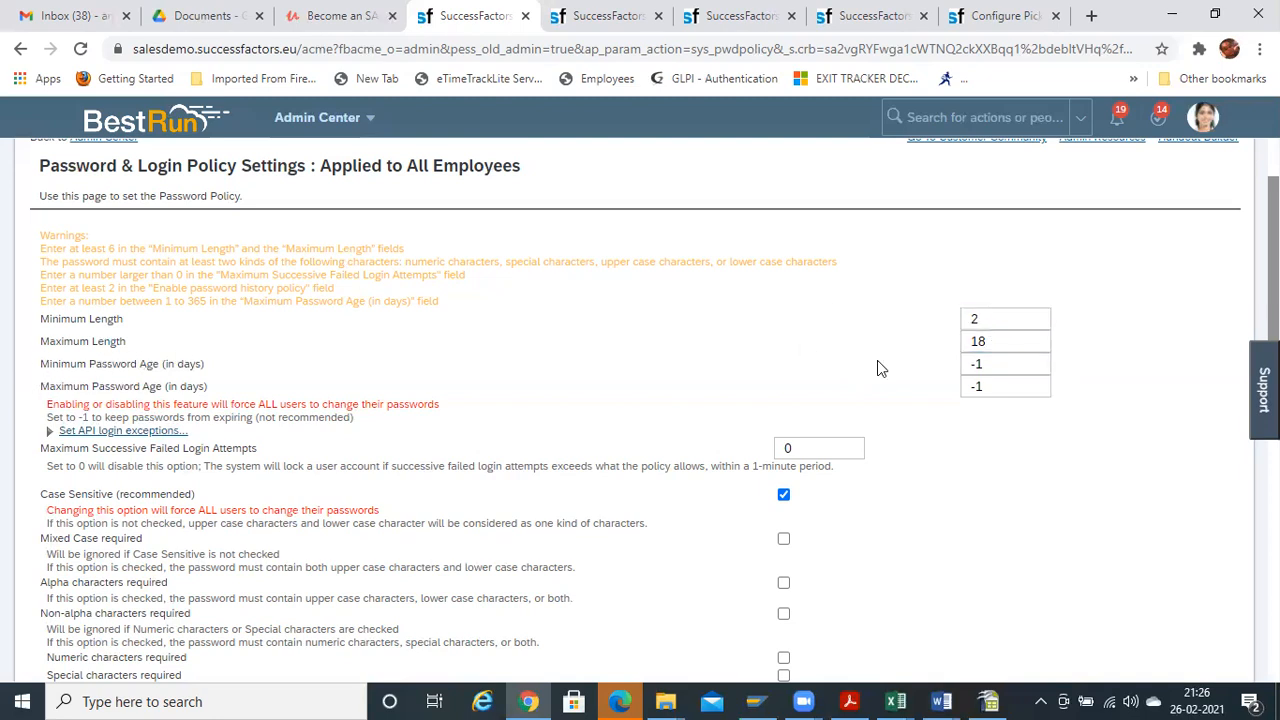
left_click(997, 341)
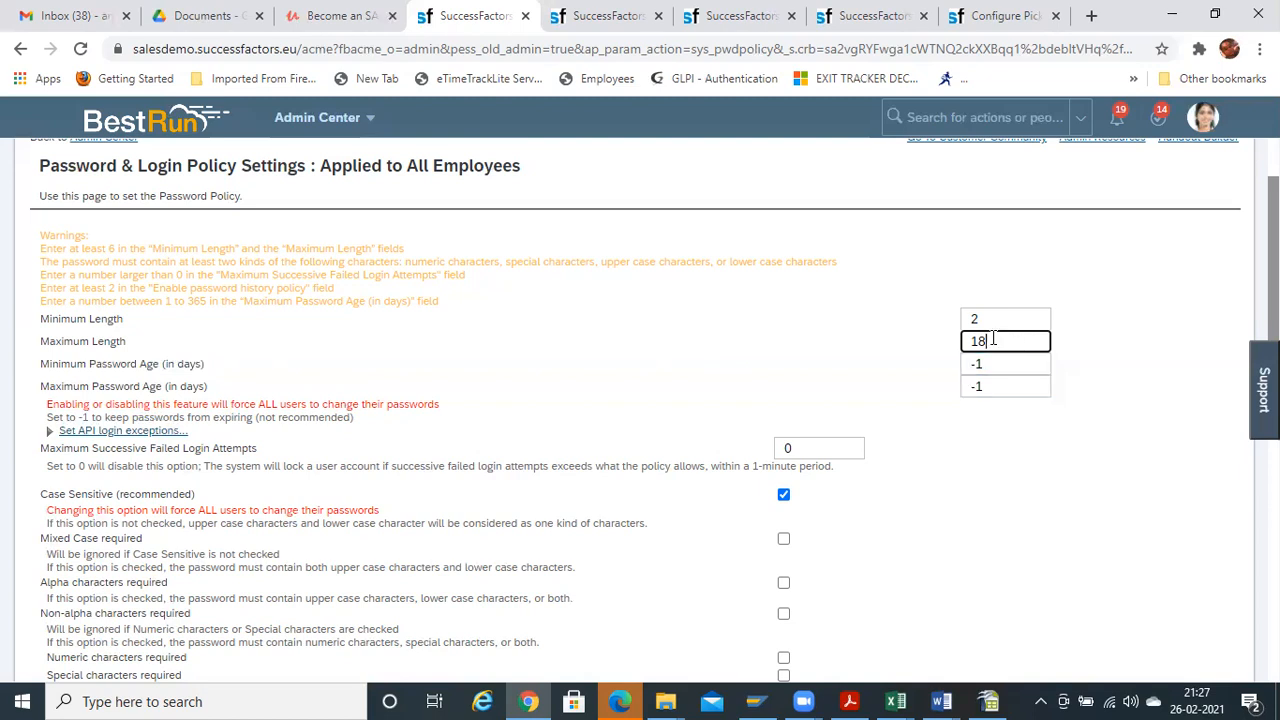
Review the Minimum Password Age (in days) label and its -1 value
left_click_drag(40, 366, 208, 368)
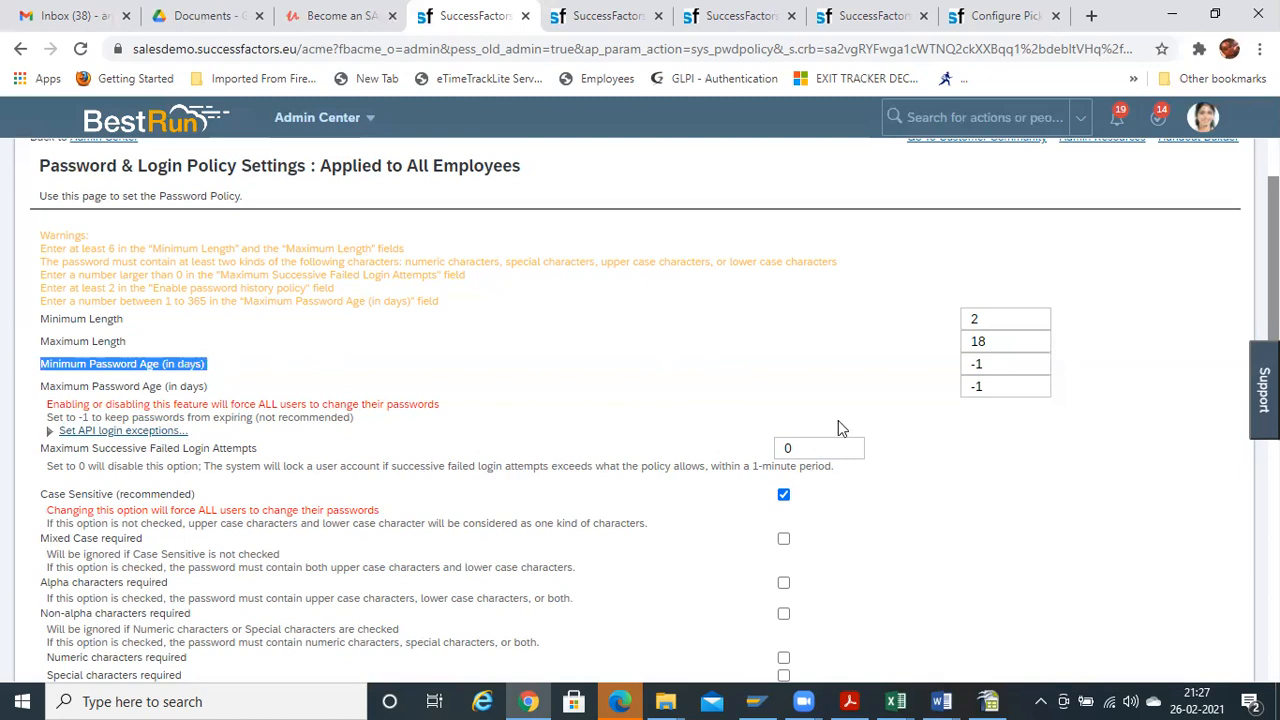
left_click(212, 368)
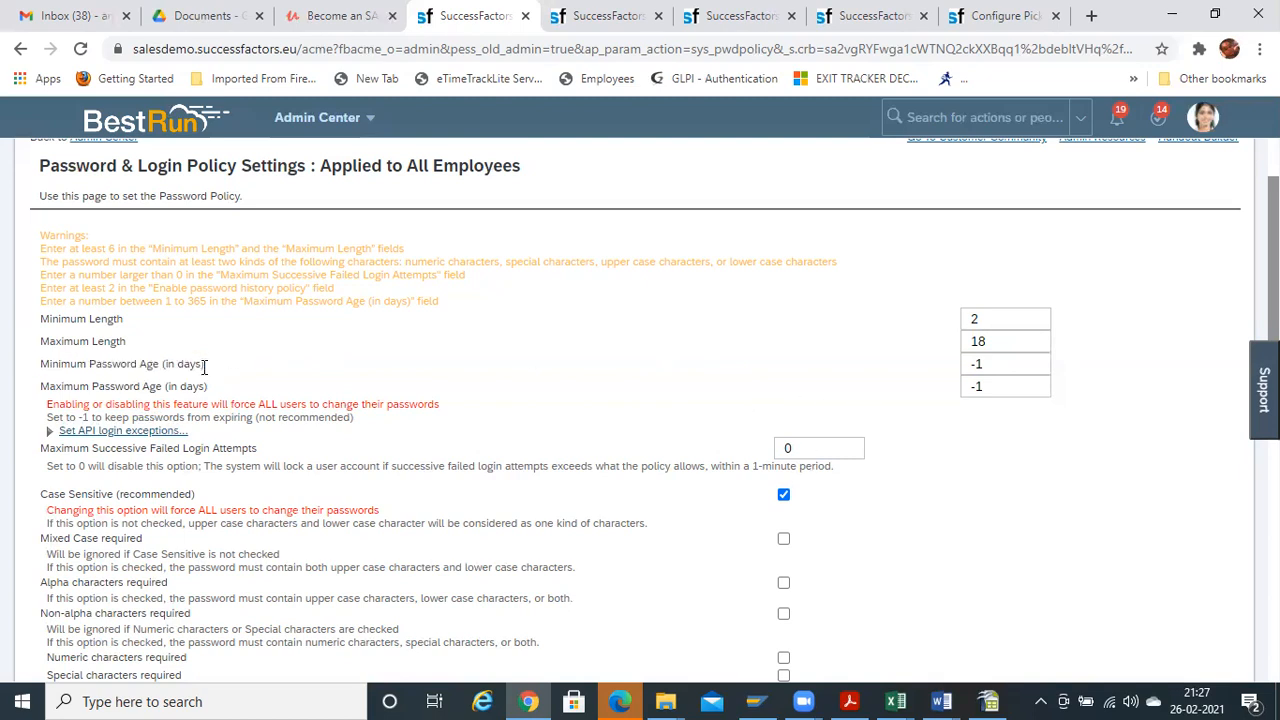
left_click(984, 363)
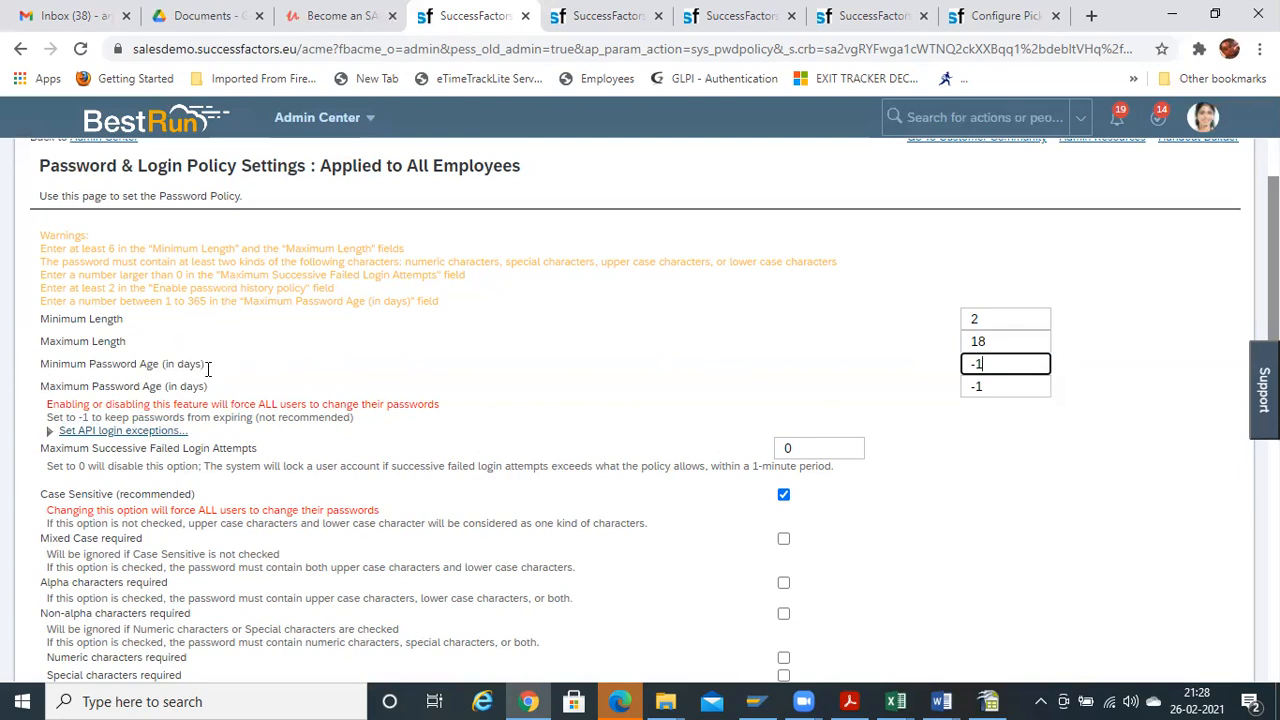
left_click_drag(208, 367, 3, 343)
left_click(20, 376)
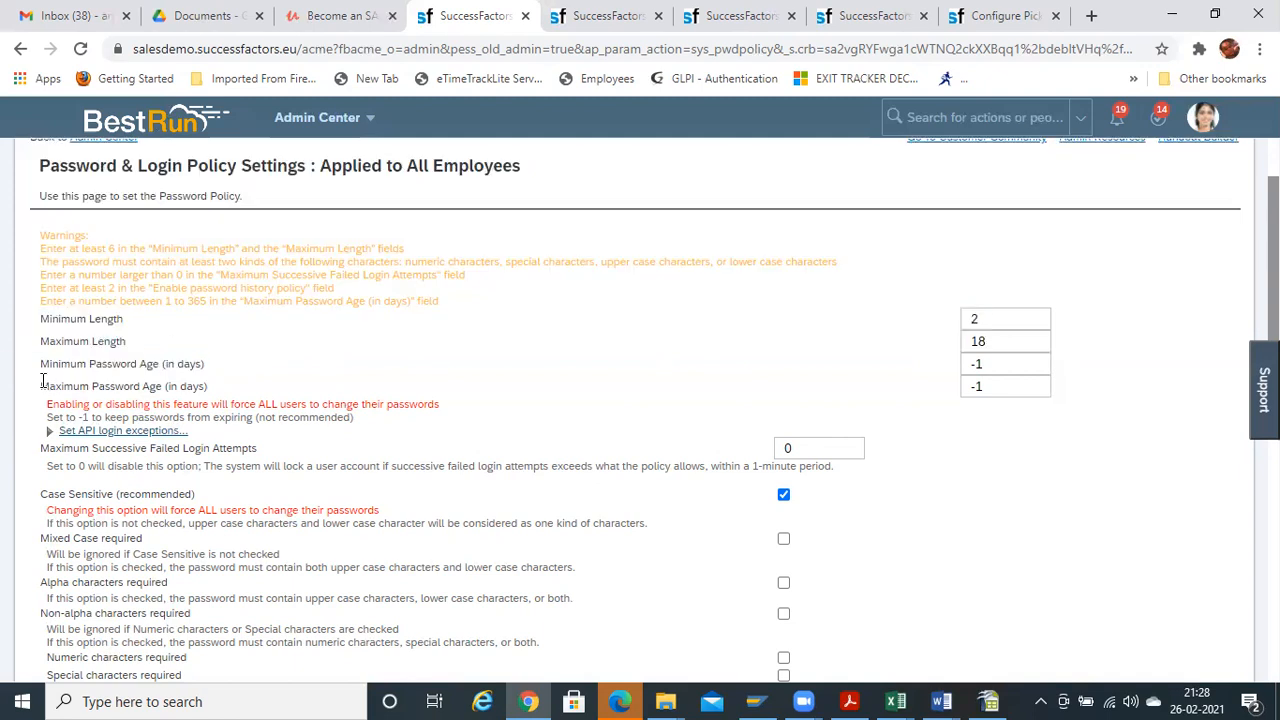
Review the Maximum Password Age (in days) label and its -1 value
left_click_drag(44, 387, 300, 392)
left_click(1000, 389)
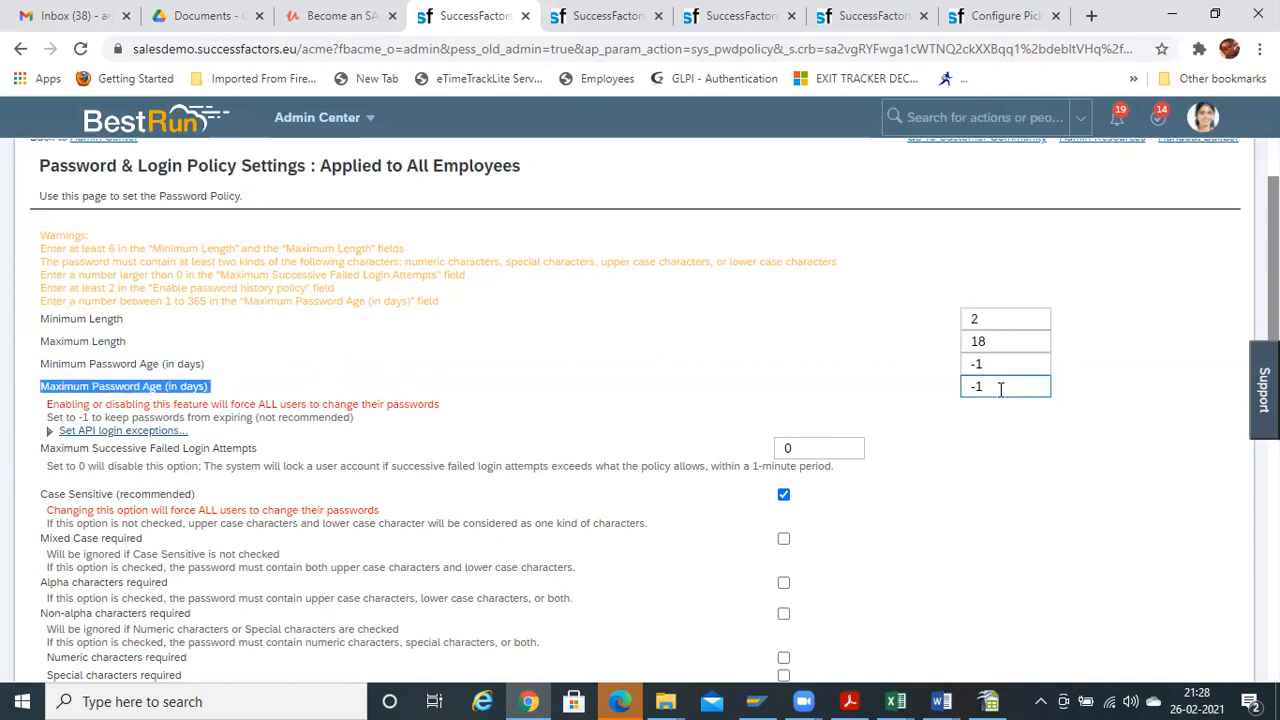
left_click(999, 388)
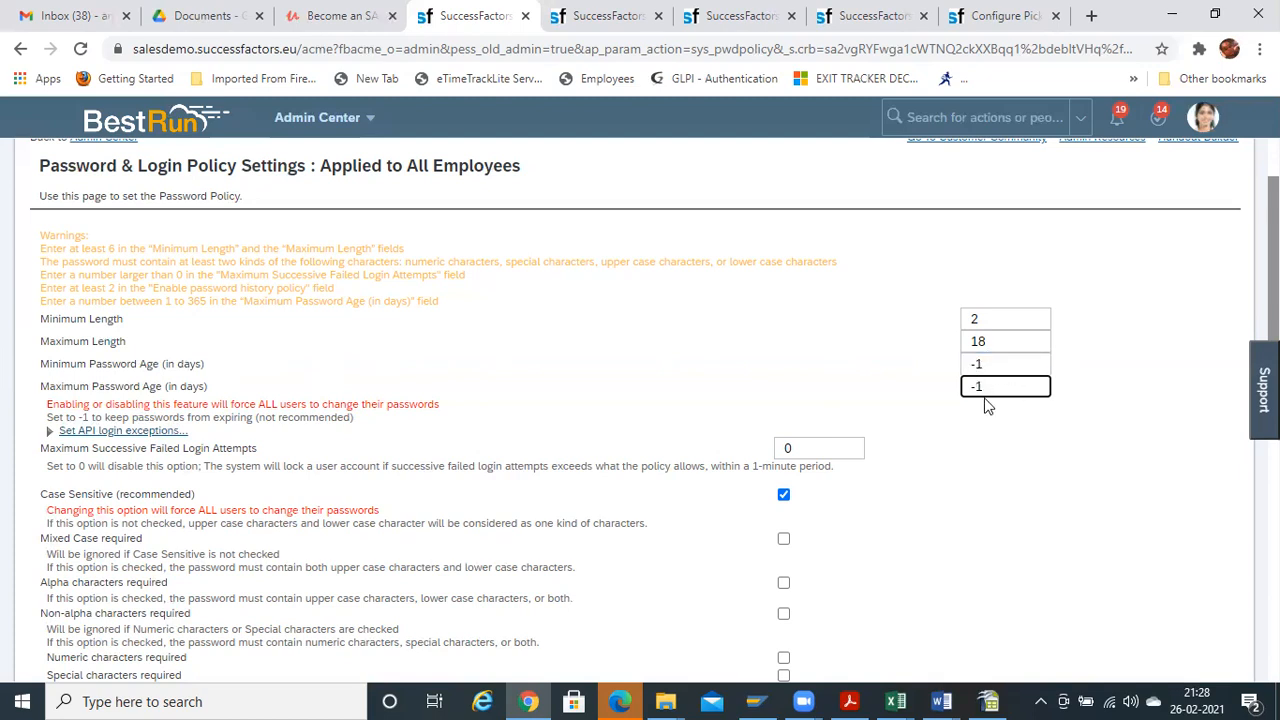
left_click_drag(985, 386, 966, 386)
left_click(443, 364)
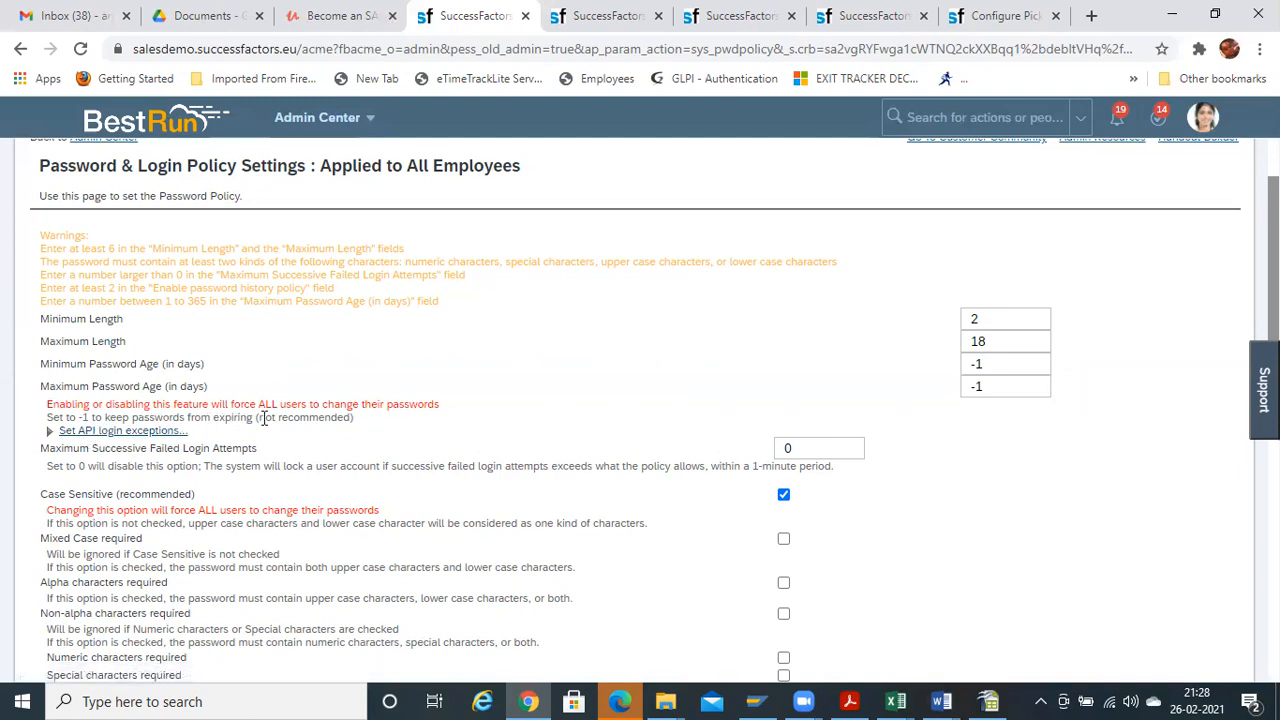
Recheck both -1 age values, then expand 'Set API login exceptions' and add a new exception
left_click(1006, 364)
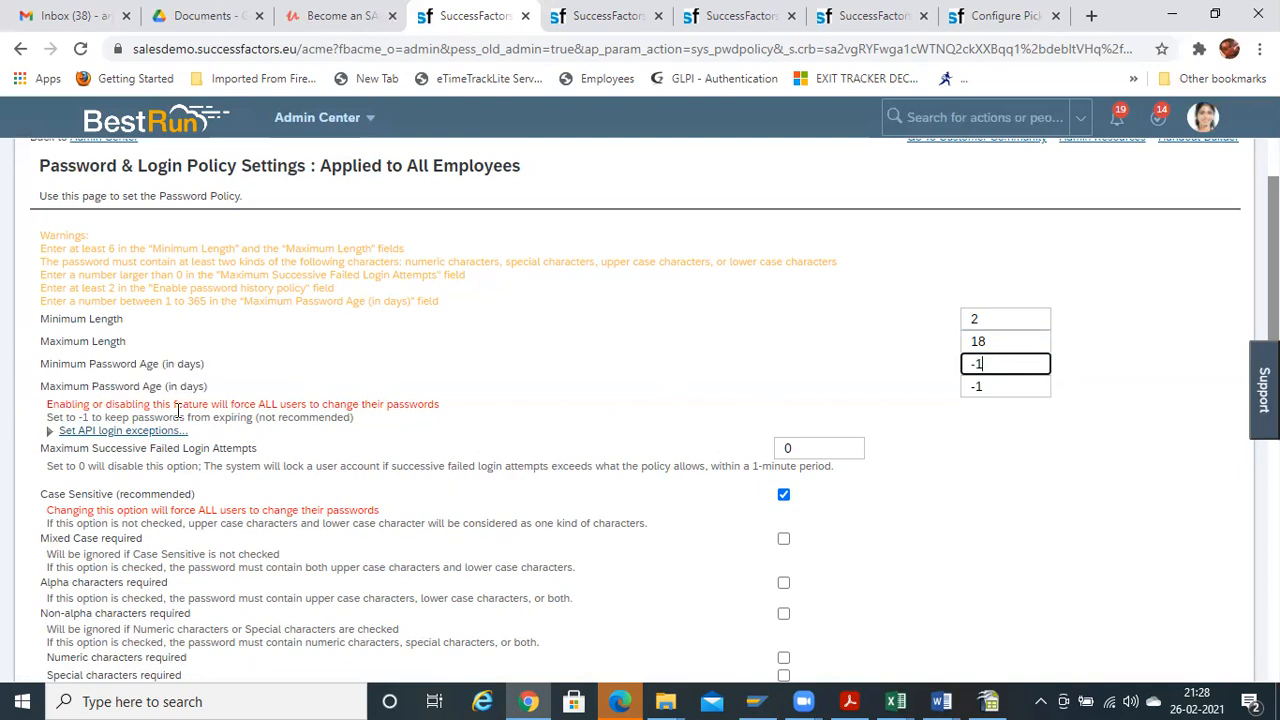
left_click_drag(991, 389, 961, 391)
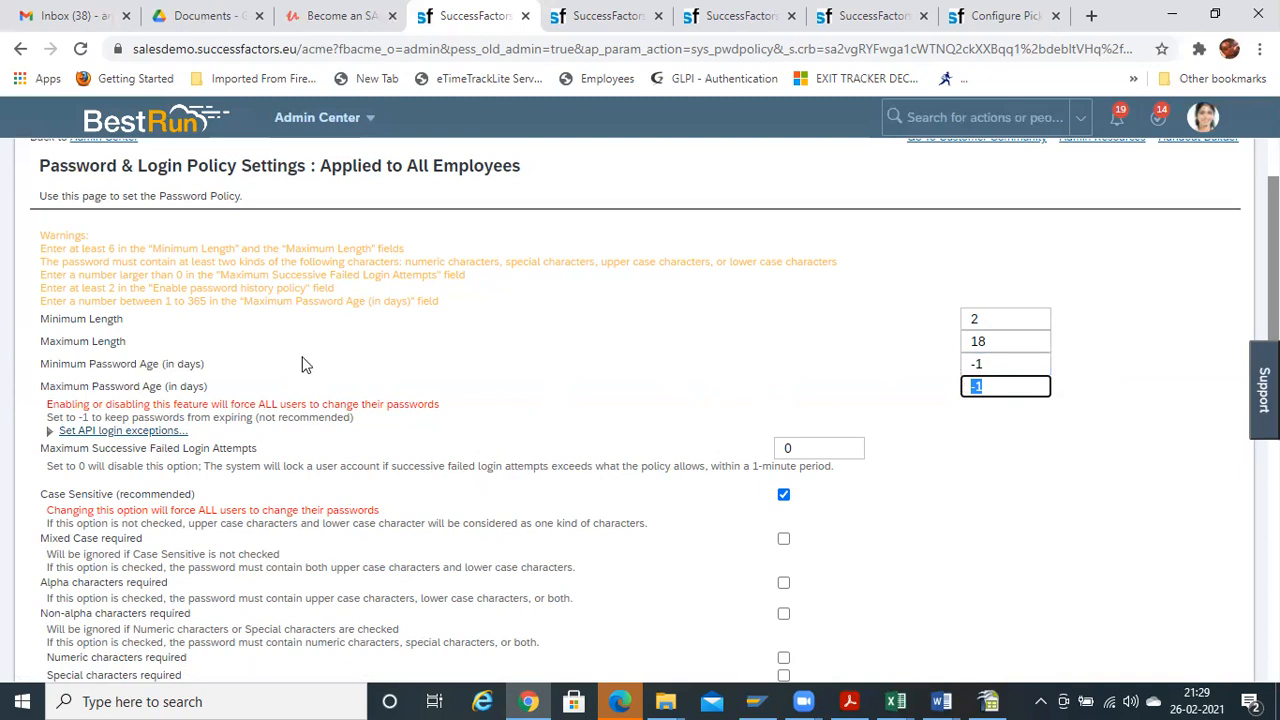
left_click(112, 433)
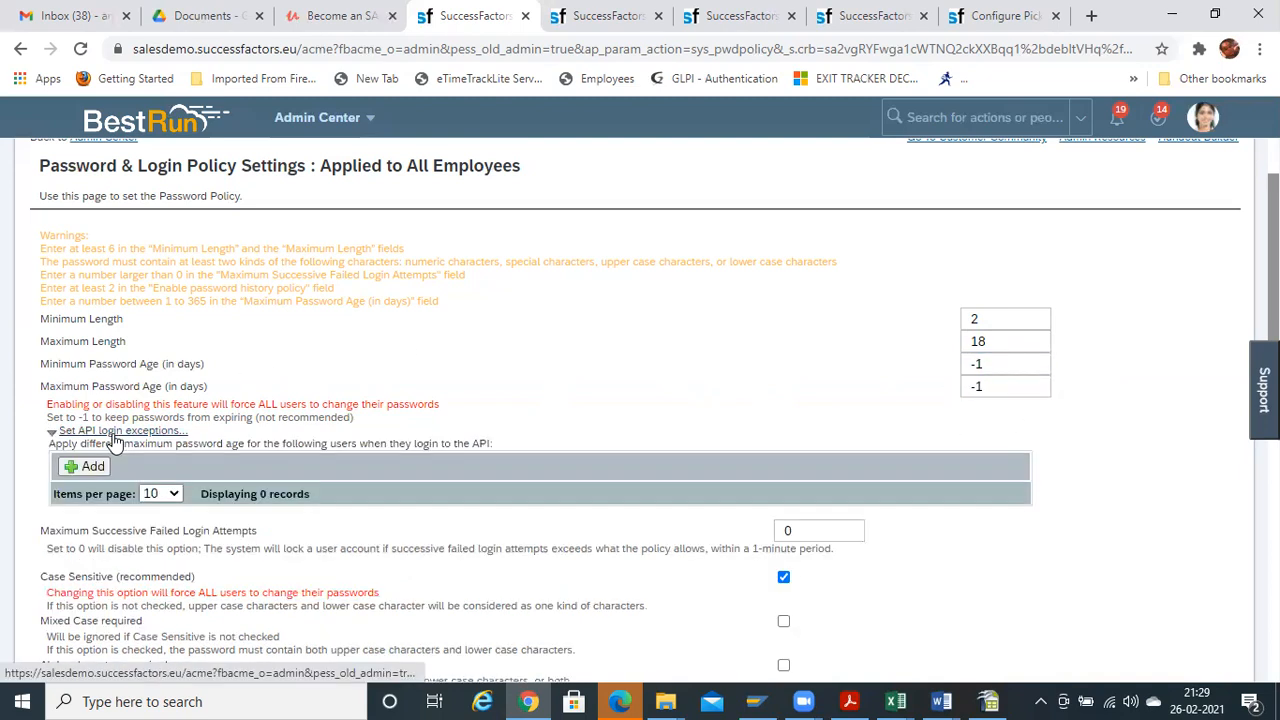
left_click(92, 467)
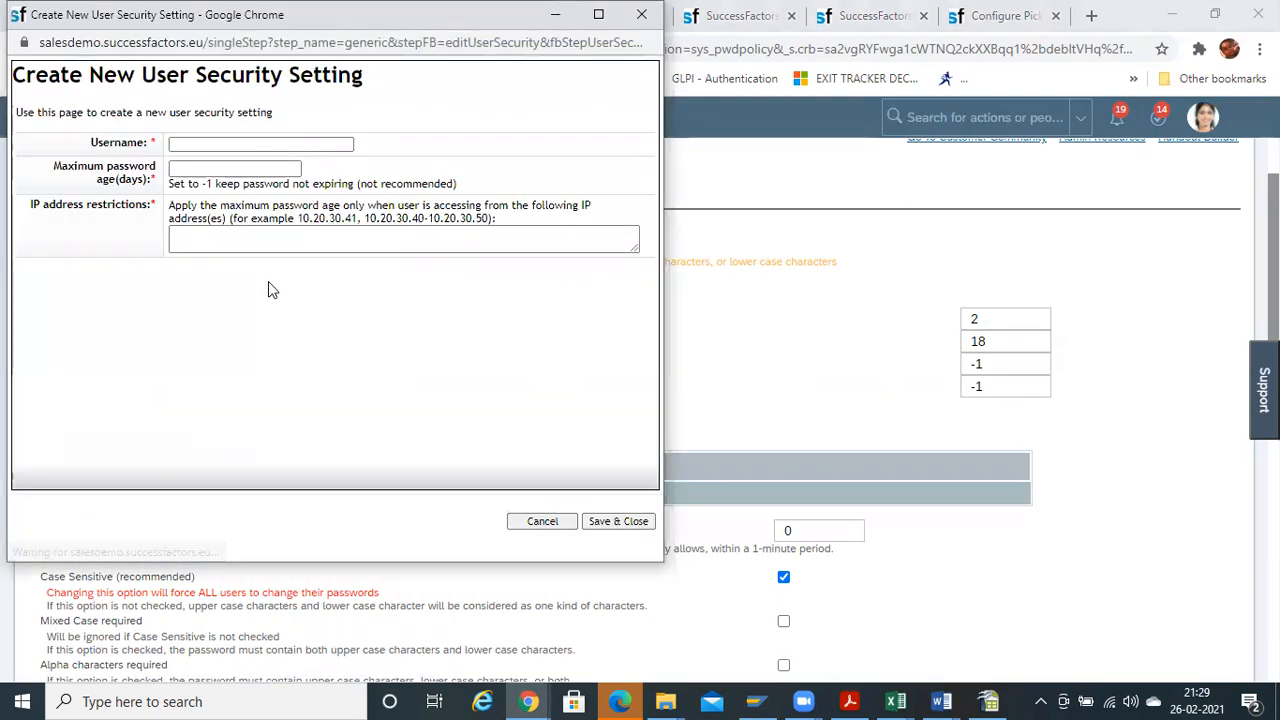
Inspect the Username, Maximum password age and IP address restrictions fields, then close the form unsaved
left_click(182, 170)
left_click(182, 170)
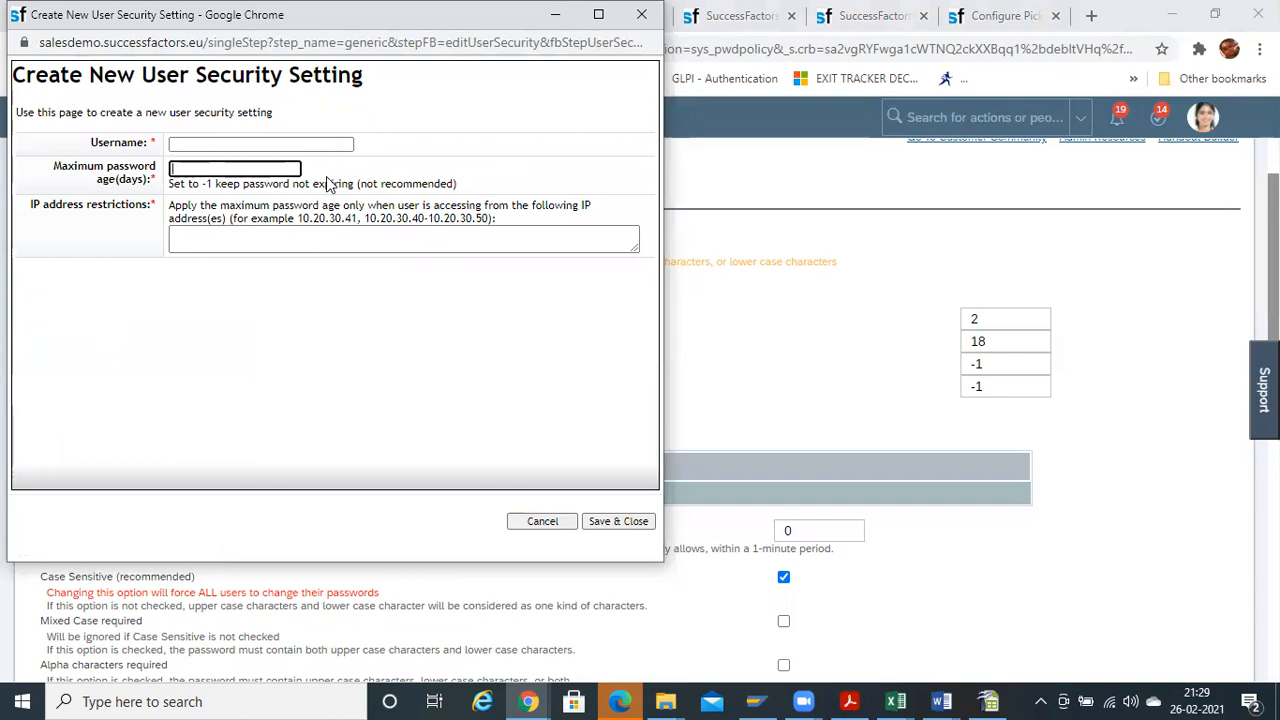
left_click(236, 141)
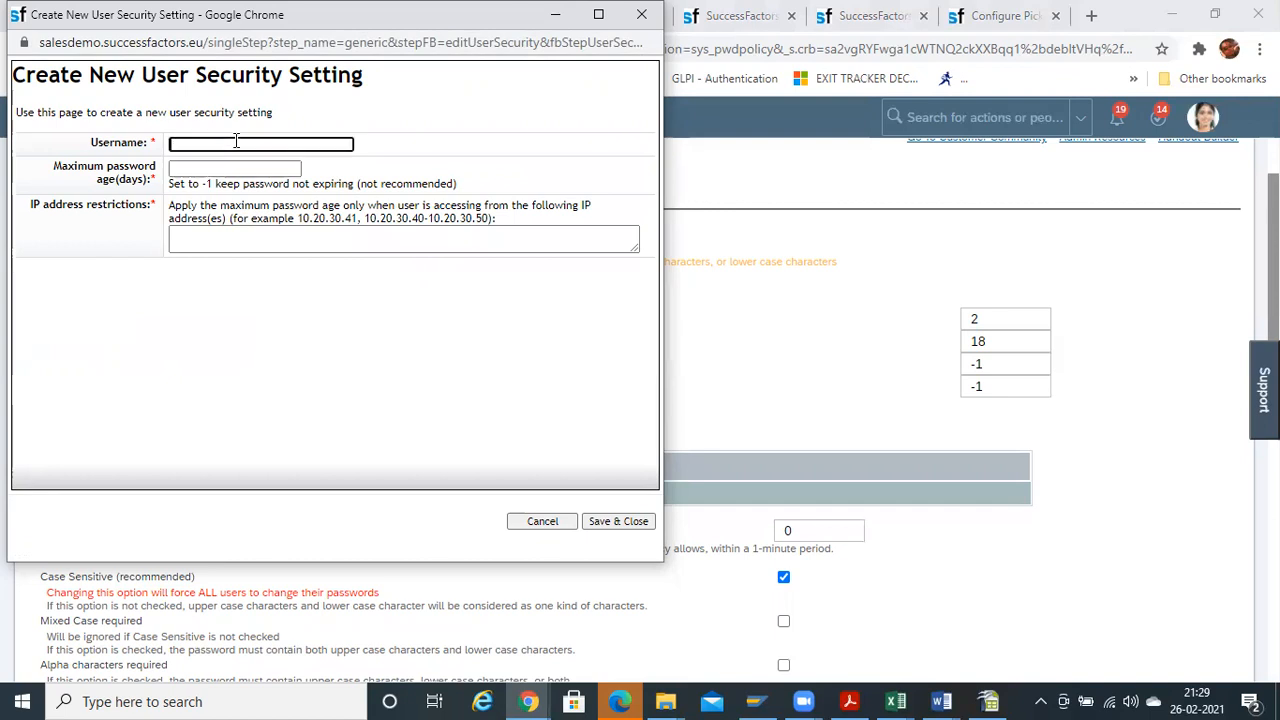
left_click(185, 171)
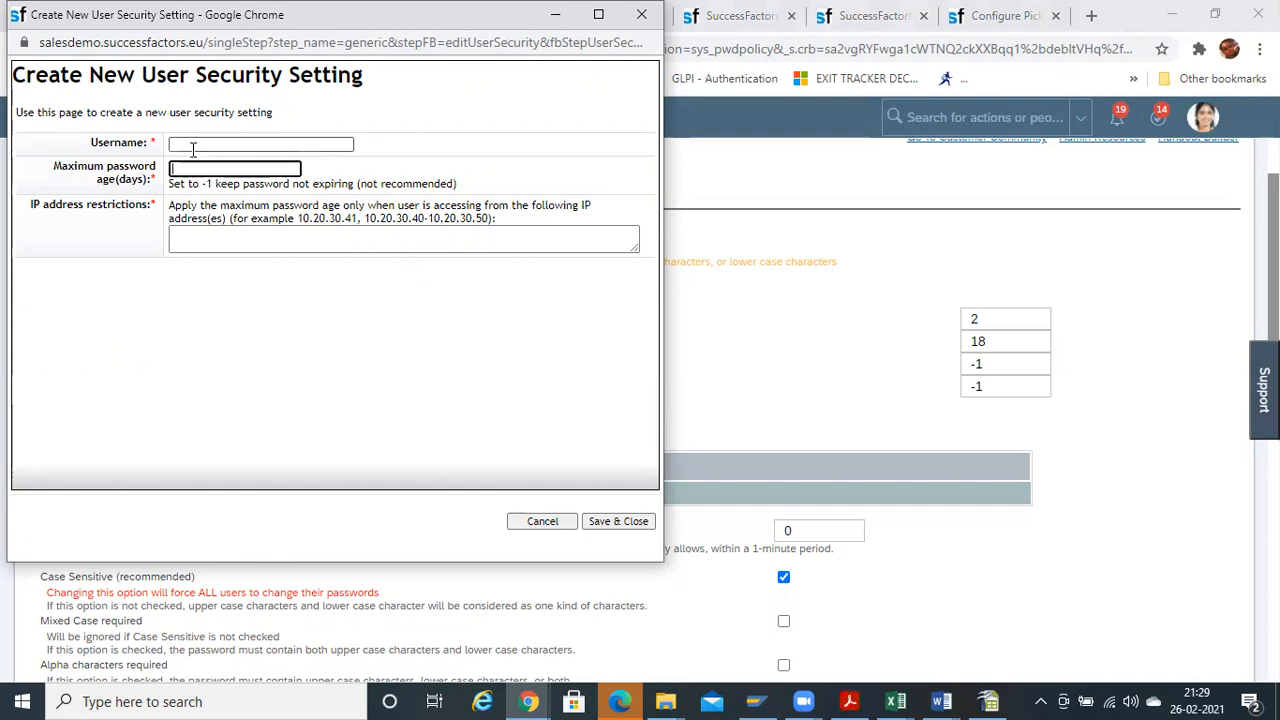
left_click(197, 232)
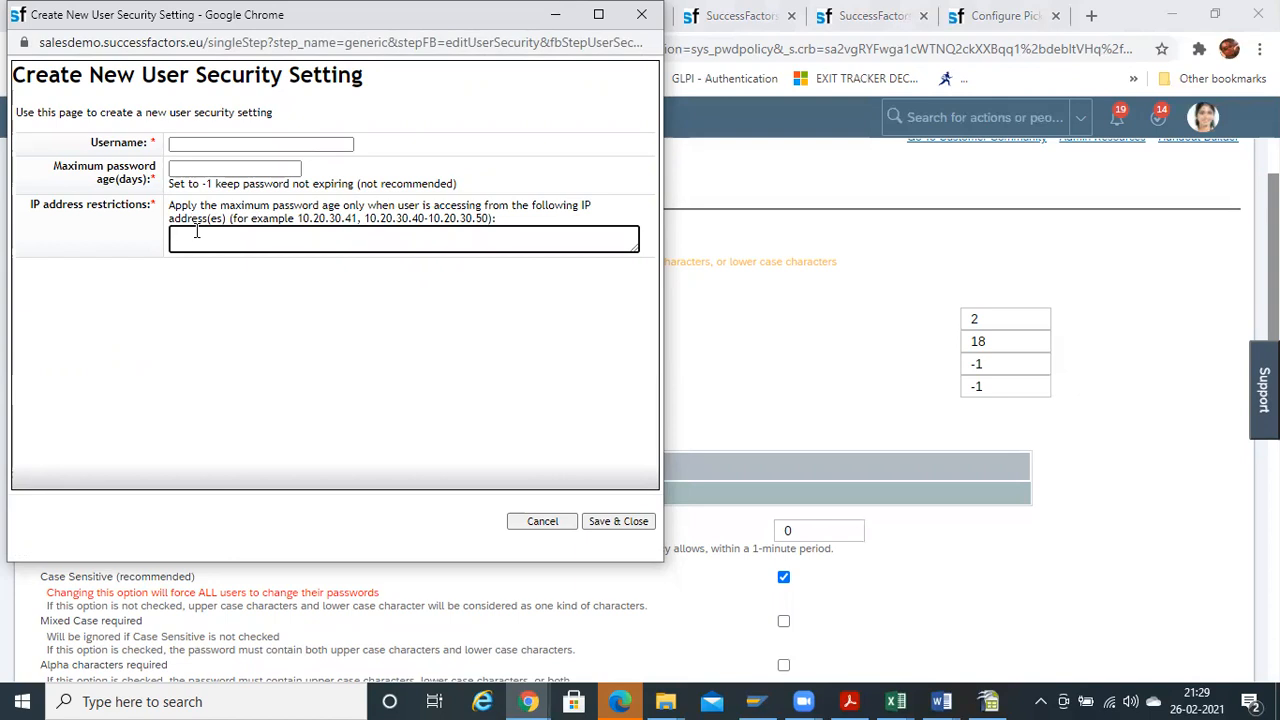
left_click_drag(297, 218, 497, 218)
left_click(245, 243)
left_click(190, 141)
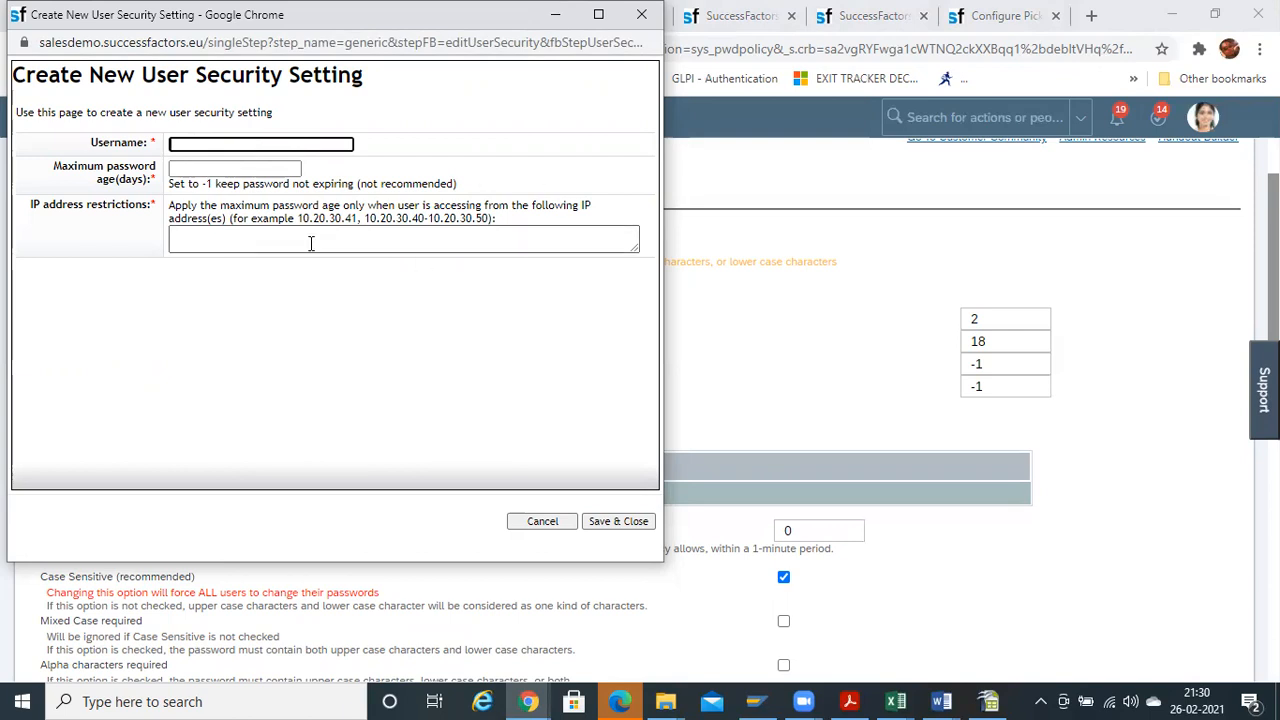
left_click(342, 241)
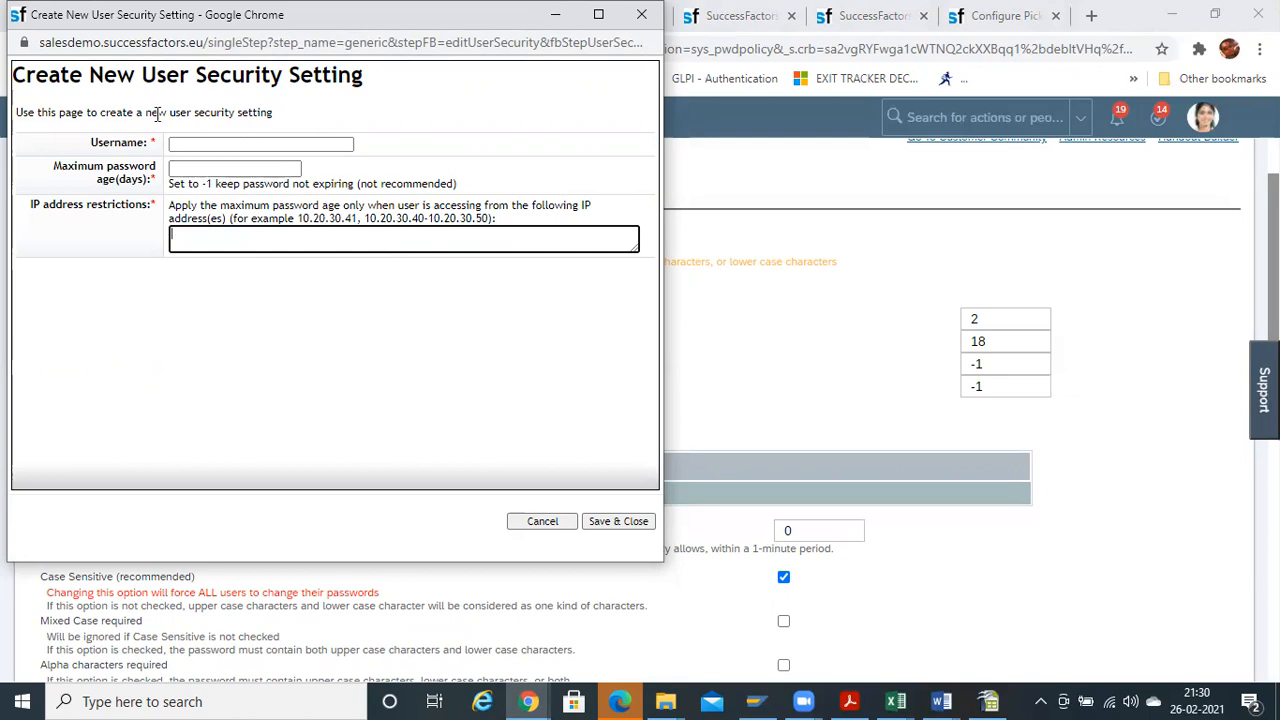
left_click(638, 14)
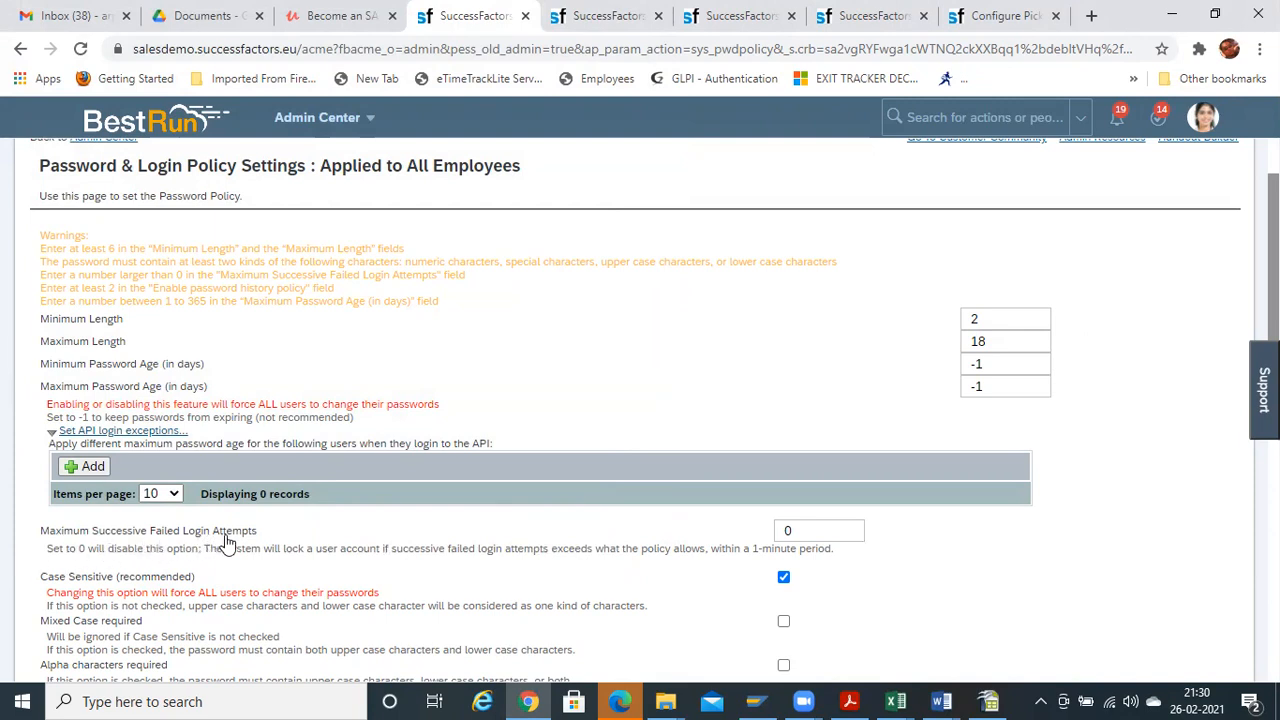
left_click(805, 526)
left_click(898, 540)
scroll(640, 410, "down", 3)
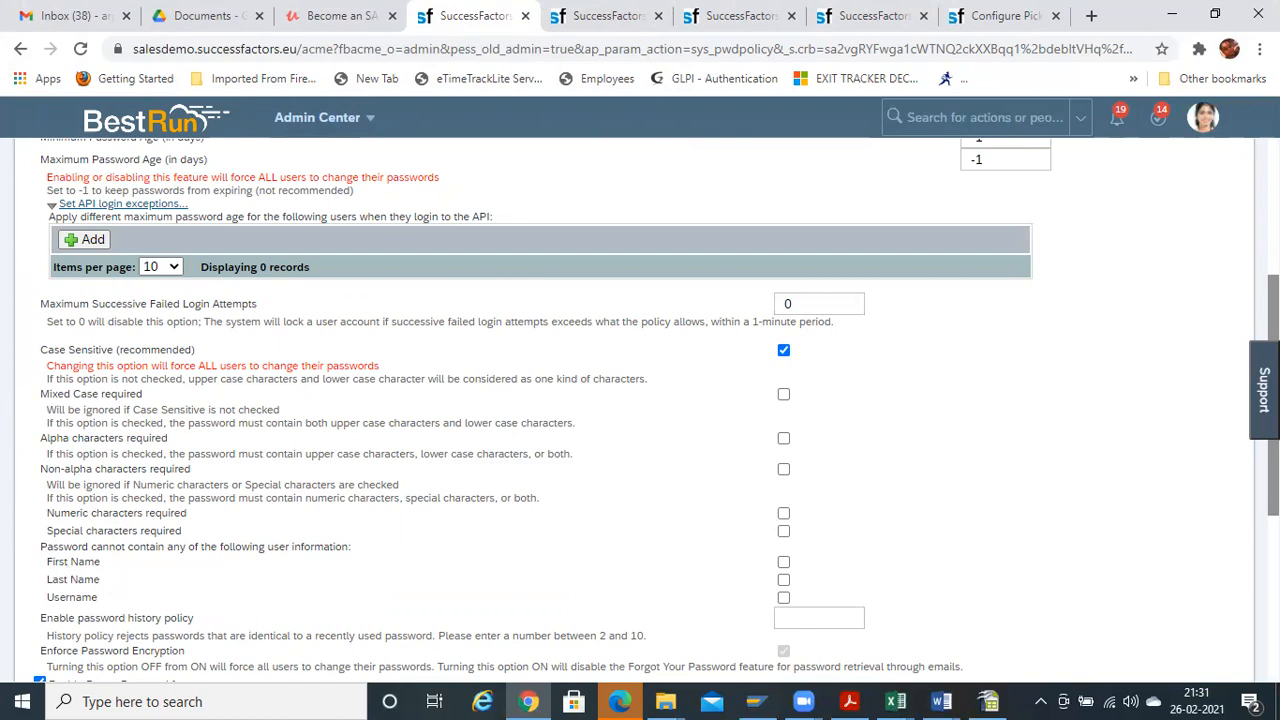
scroll(640, 410, "down", 2)
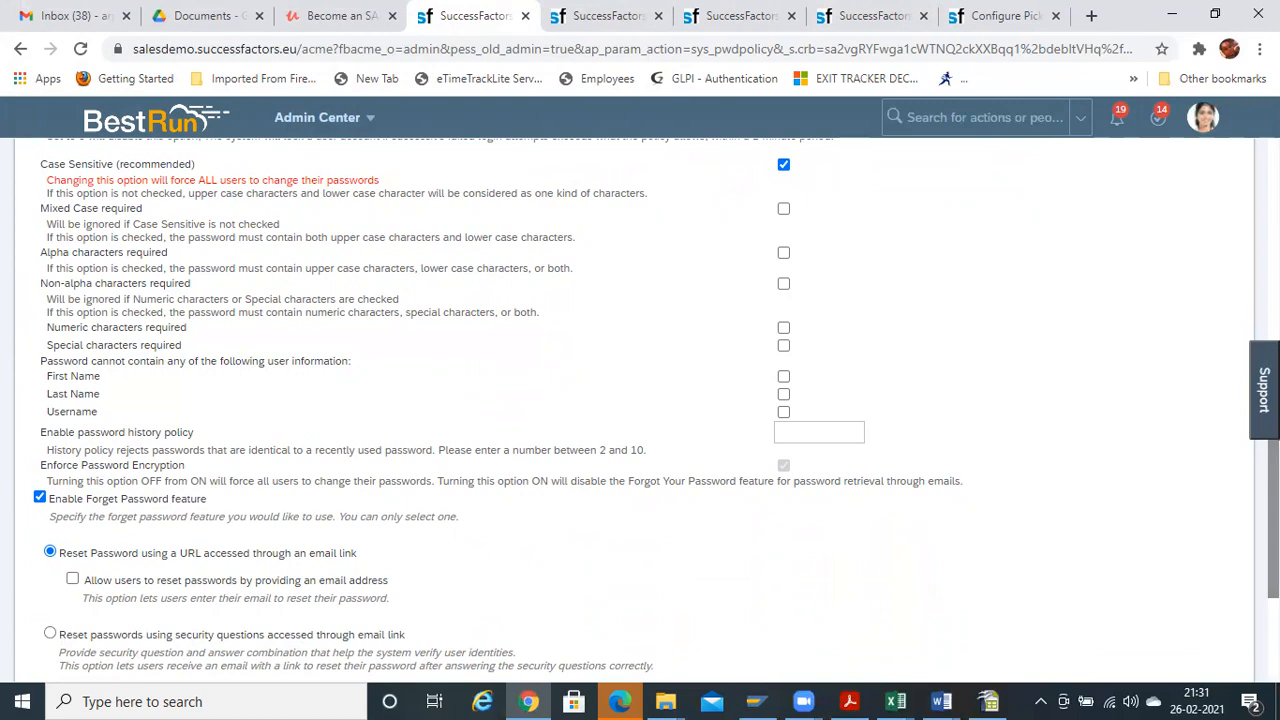
scroll(640, 410, "down", 1)
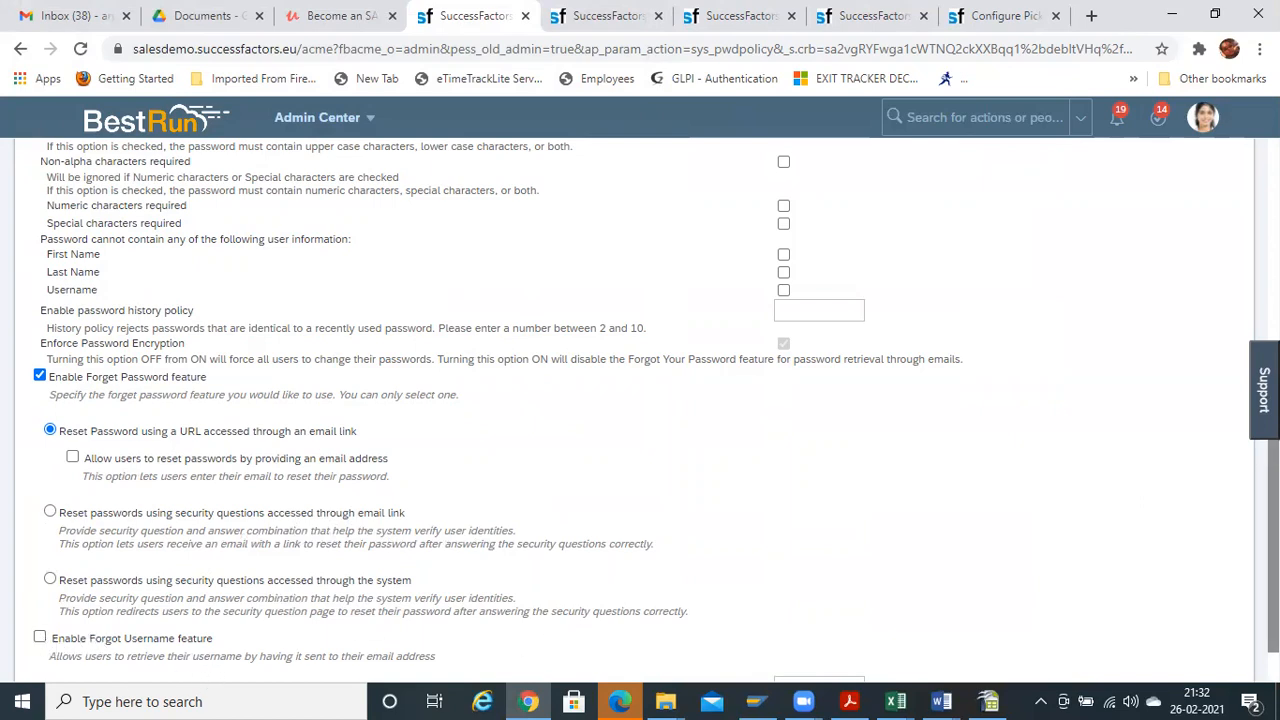
scroll(409, 552, "down", 1)
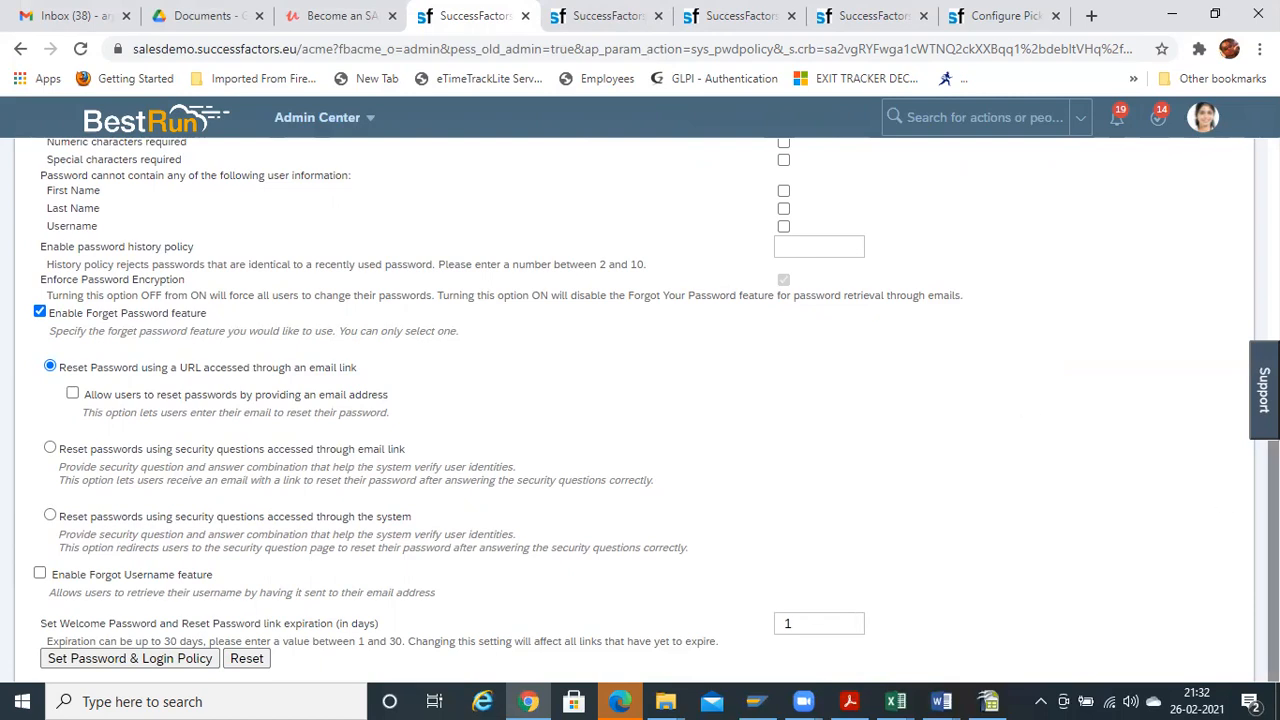
scroll(493, 443, "up", 10)
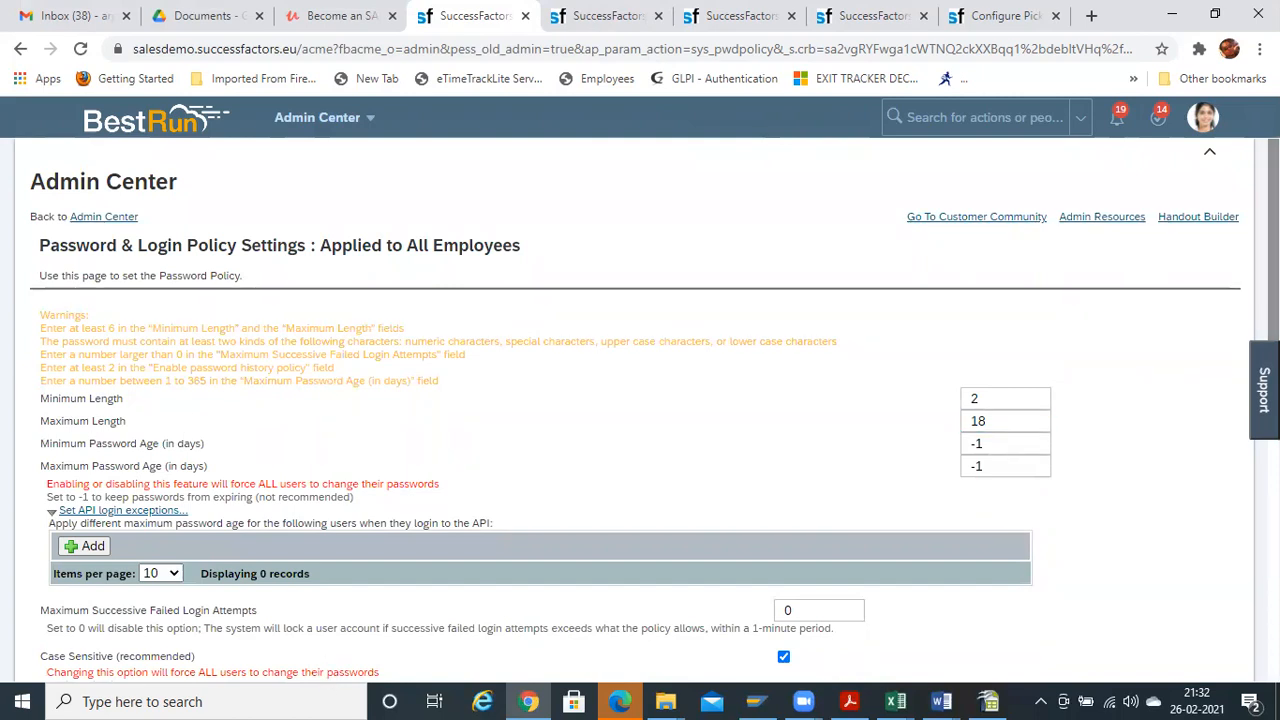
scroll(620, 310, "down", 10)
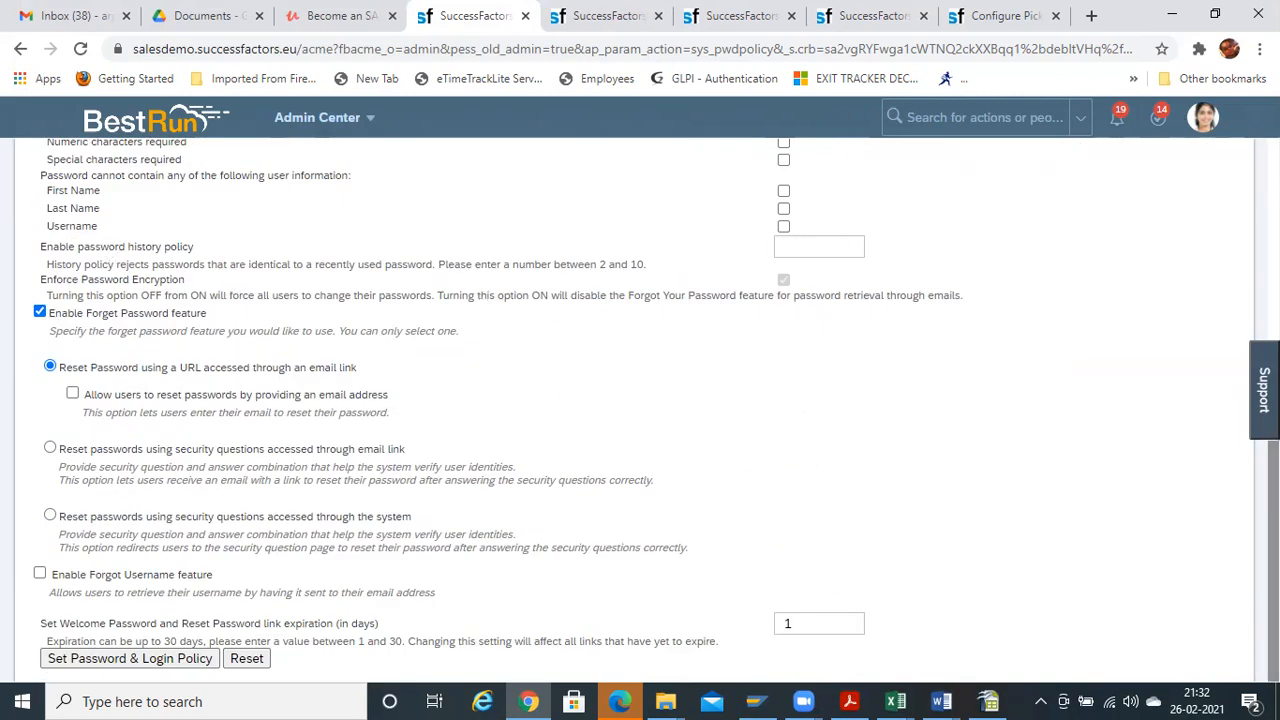
scroll(635, 410, "up", 7)
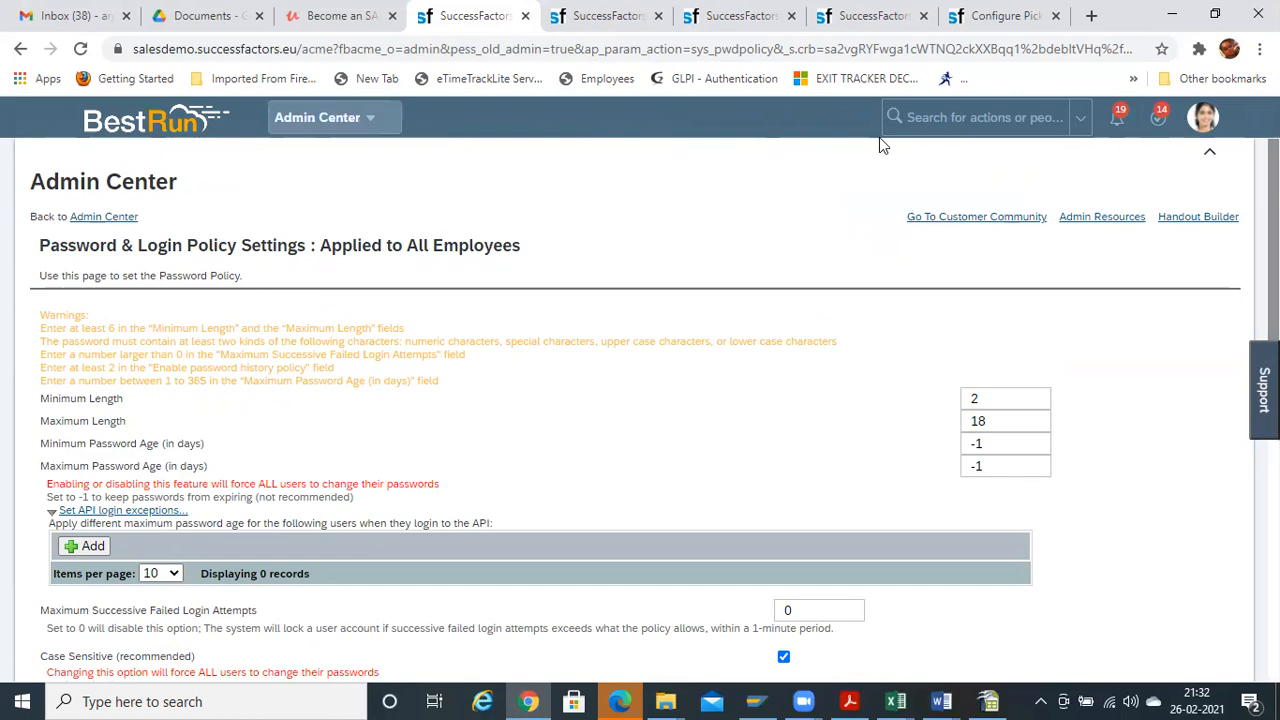
In Online Trainings.pdf, highlight the Employee Profile and Employee Central topics, then close the PDF
left_click(849, 701)
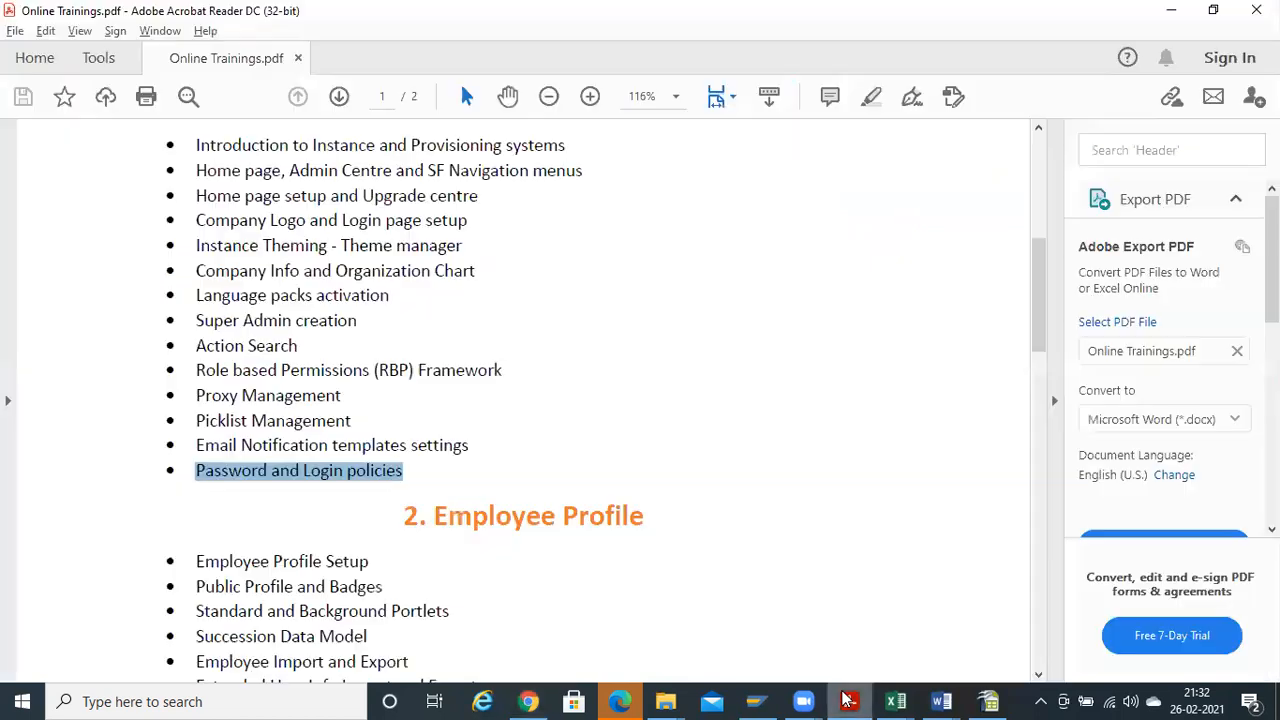
left_click_drag(1030, 318, 1034, 243)
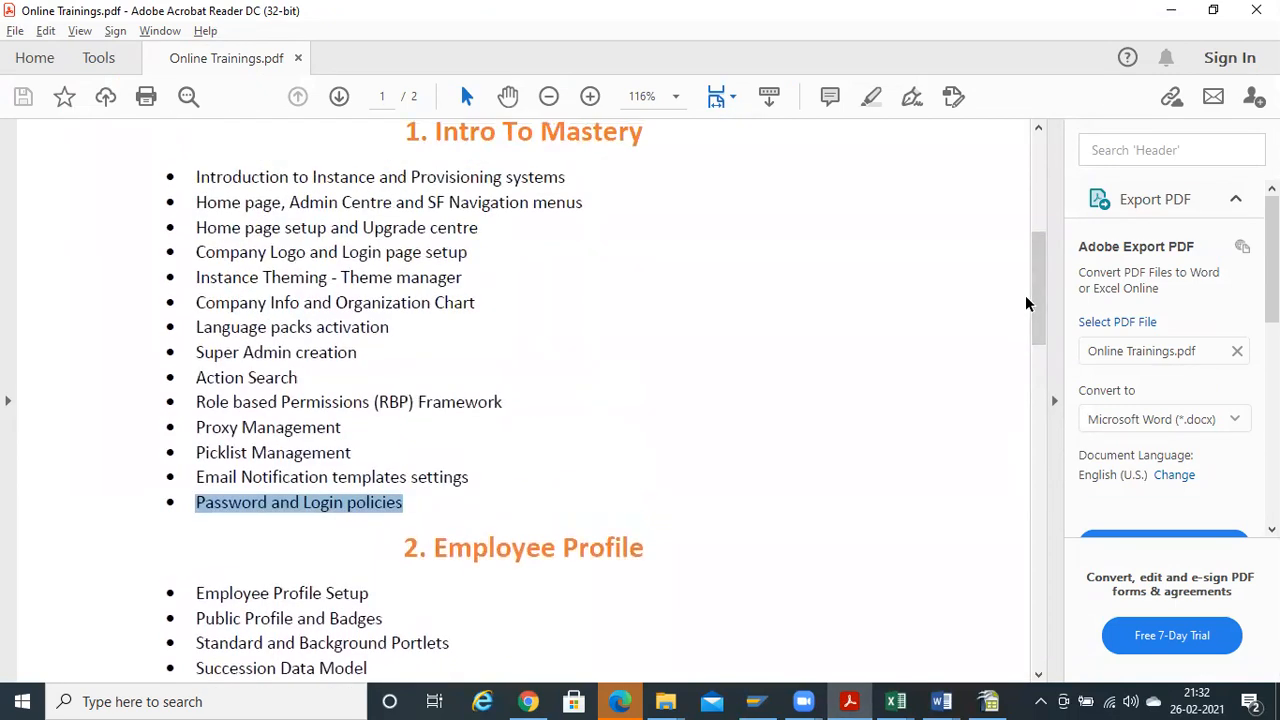
left_click_drag(1036, 308, 1037, 348)
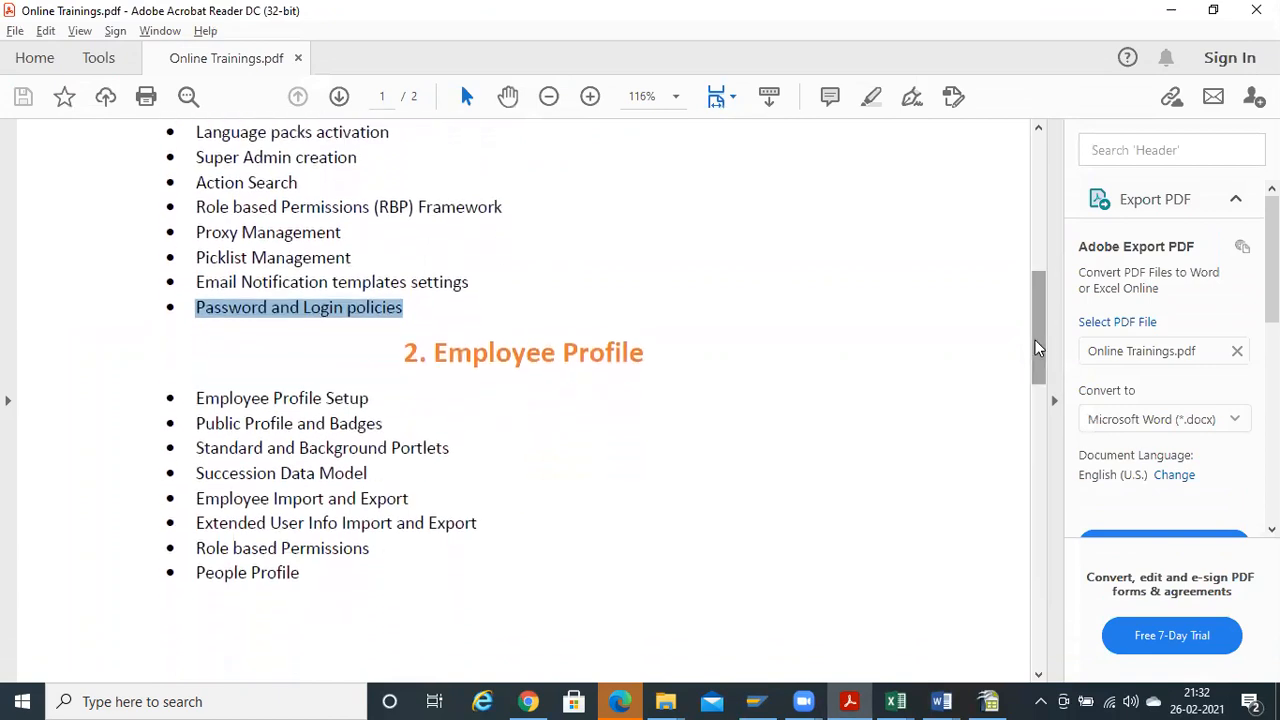
left_click_drag(205, 425, 428, 418)
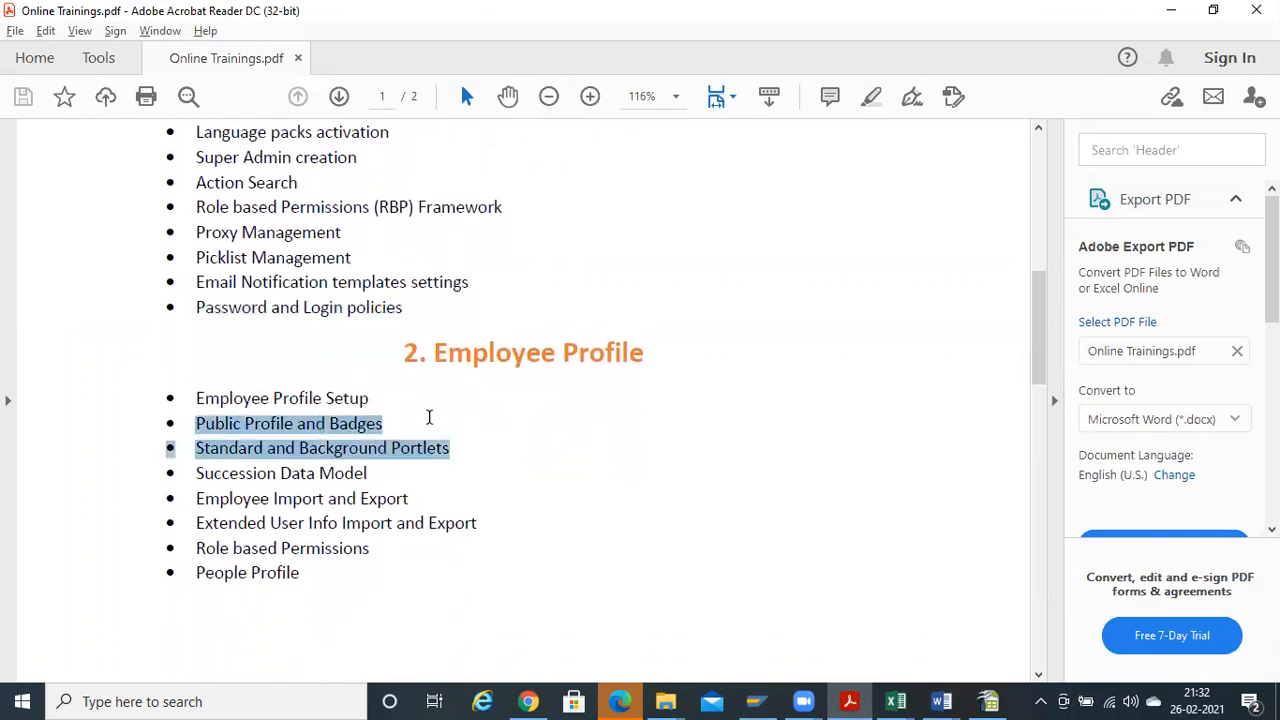
left_click(388, 431)
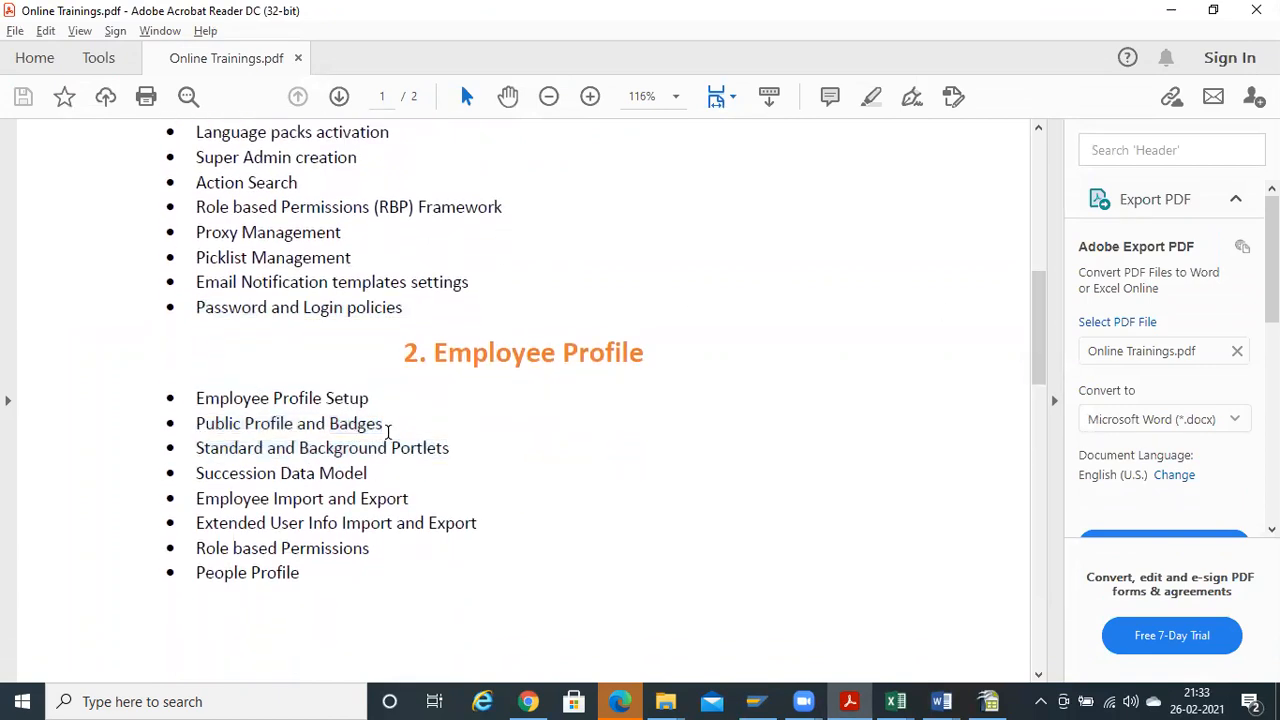
left_click_drag(1045, 310, 1037, 439)
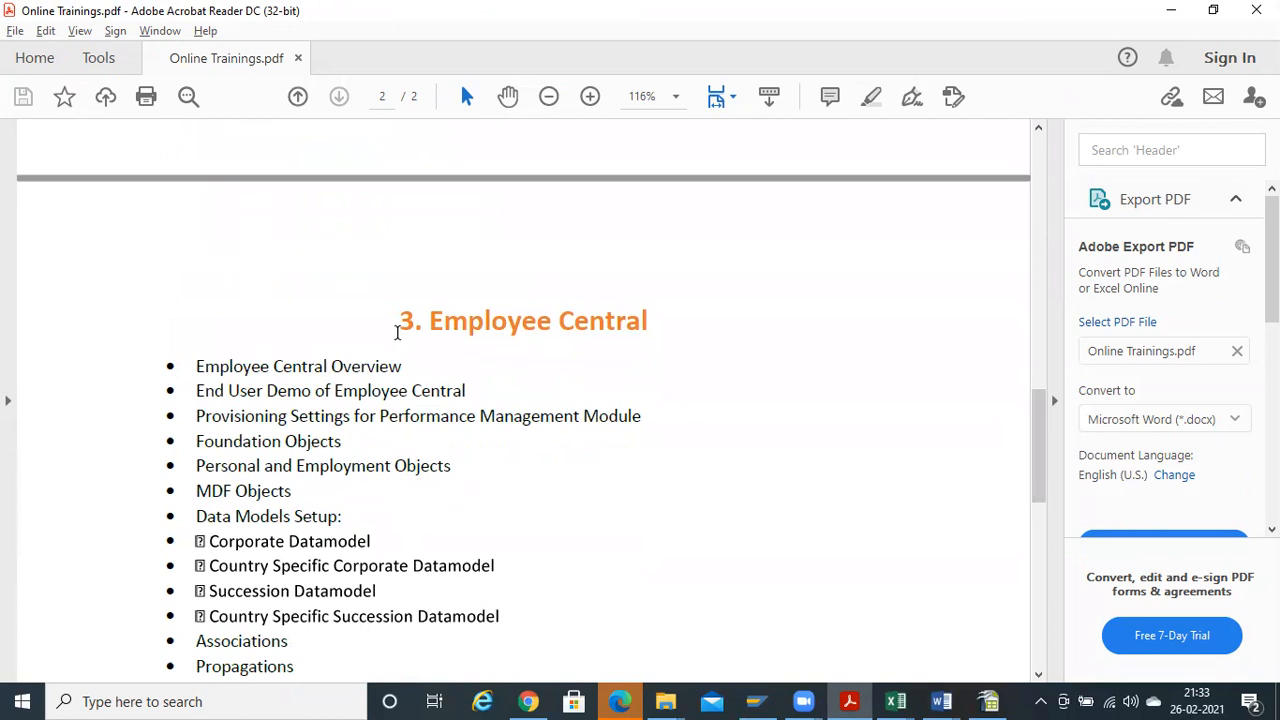
left_click_drag(429, 320, 446, 432)
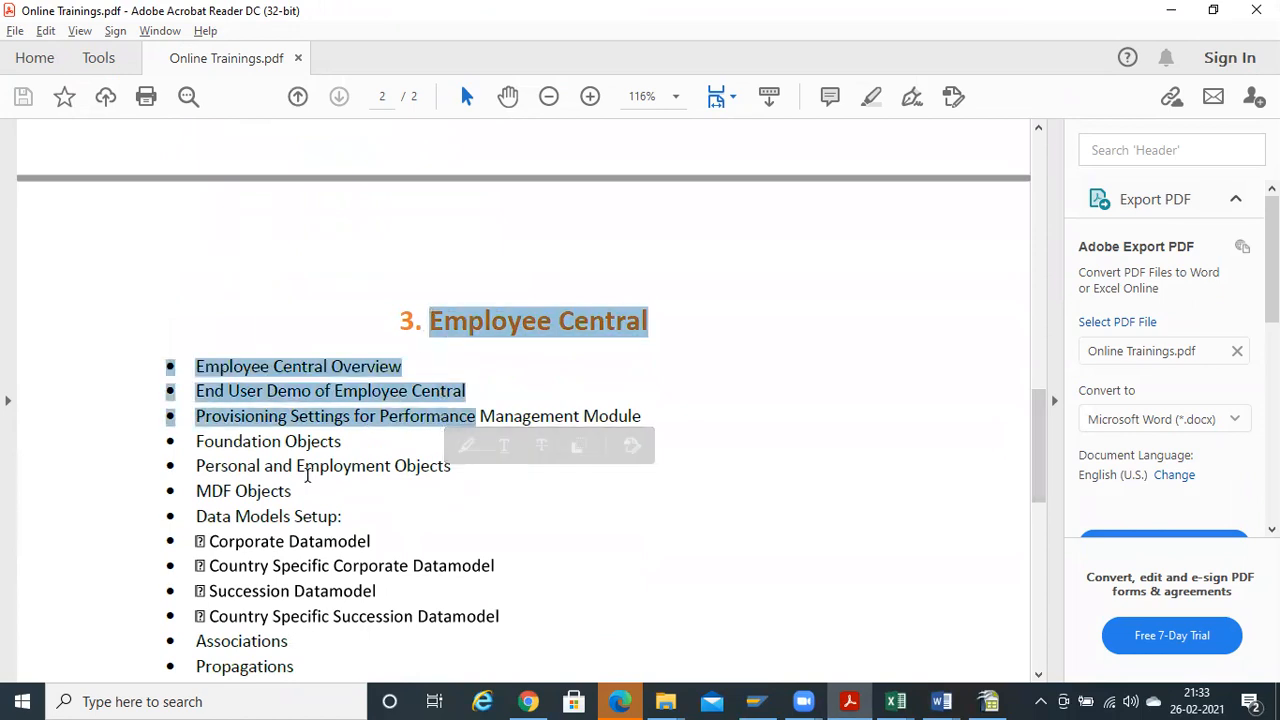
left_click(345, 510)
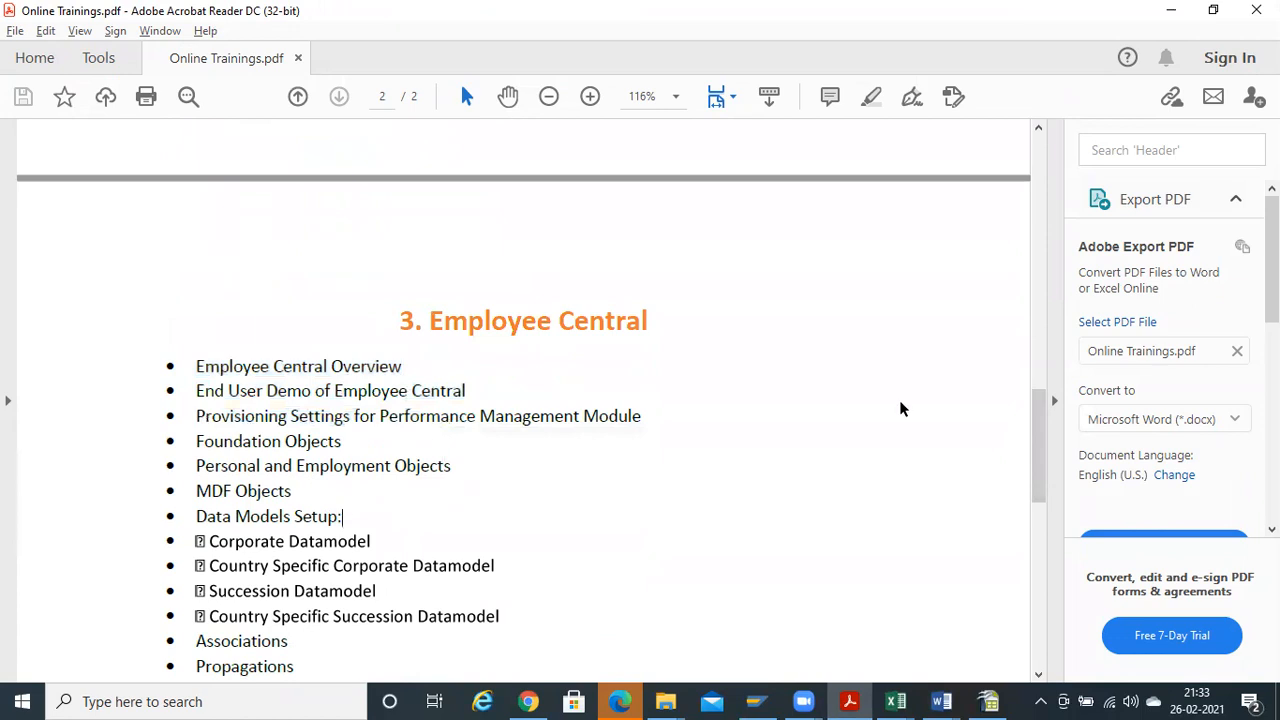
left_click(1249, 9)
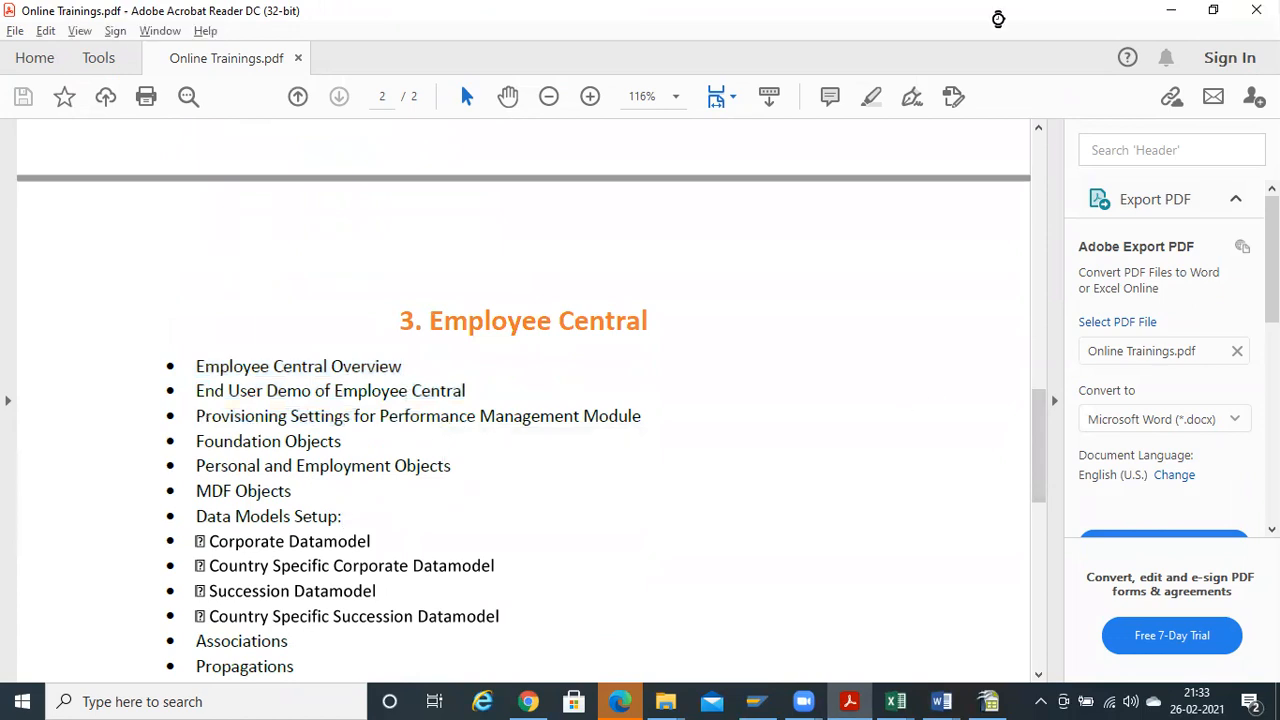